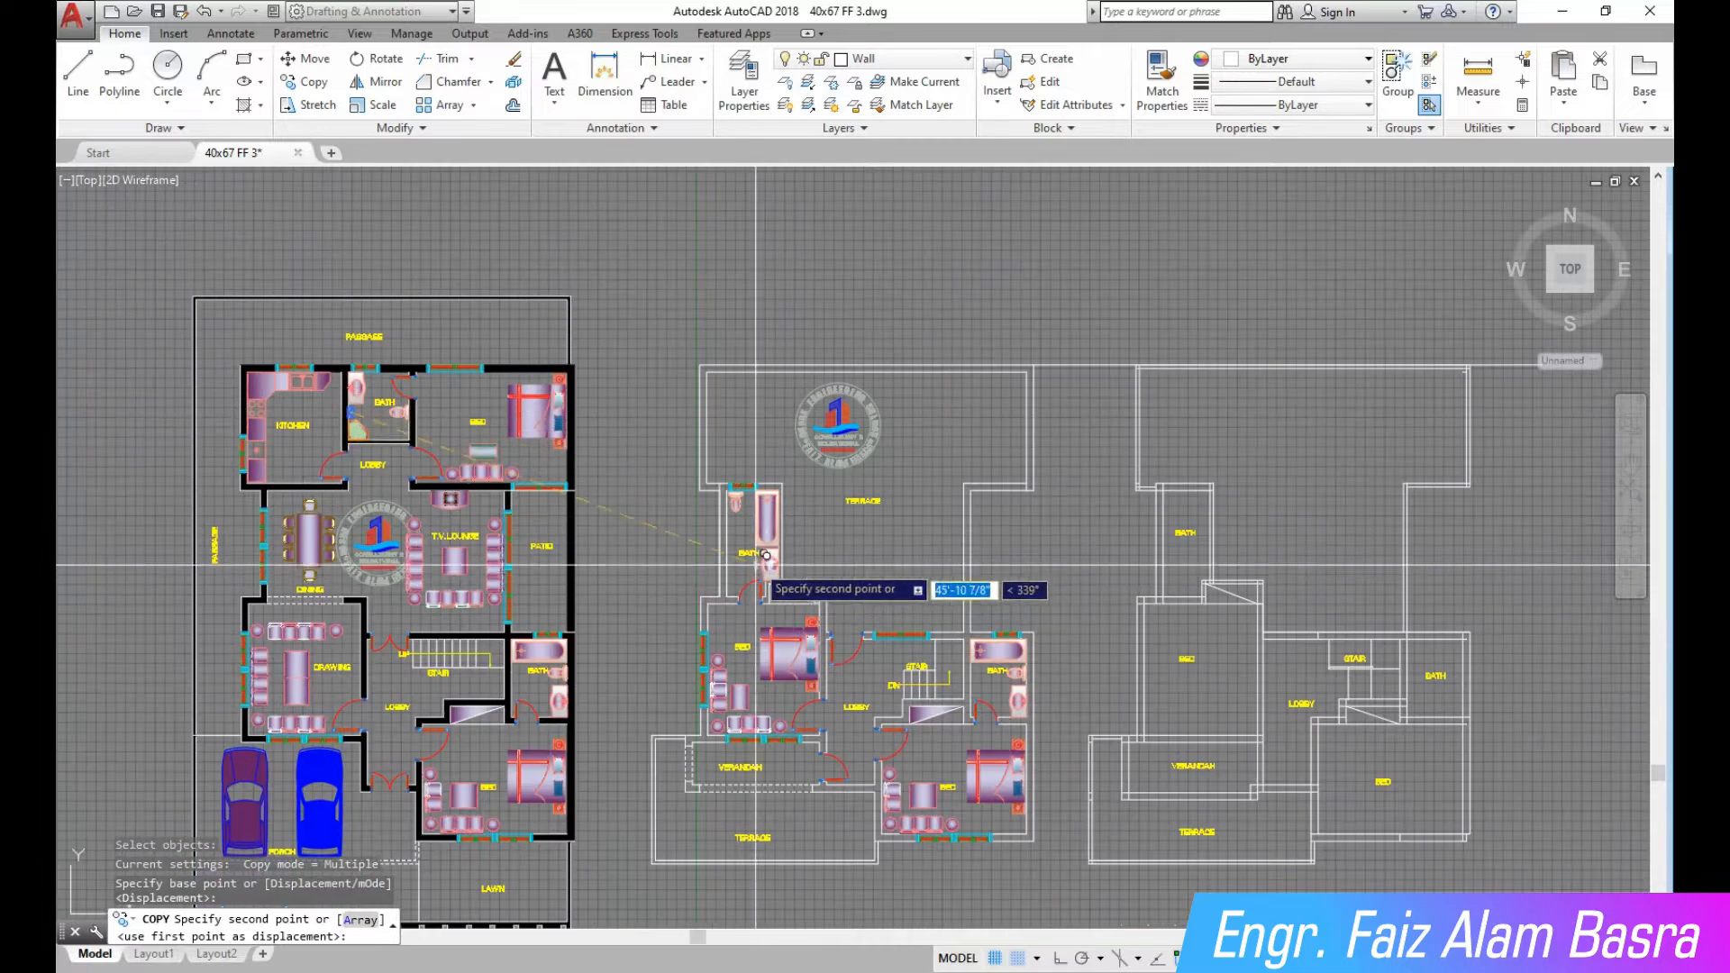
Place a copy of the tap set against the wall facing the bathtub in the upper first-floor bath and end copying
scroll(656, 574, "up", 4)
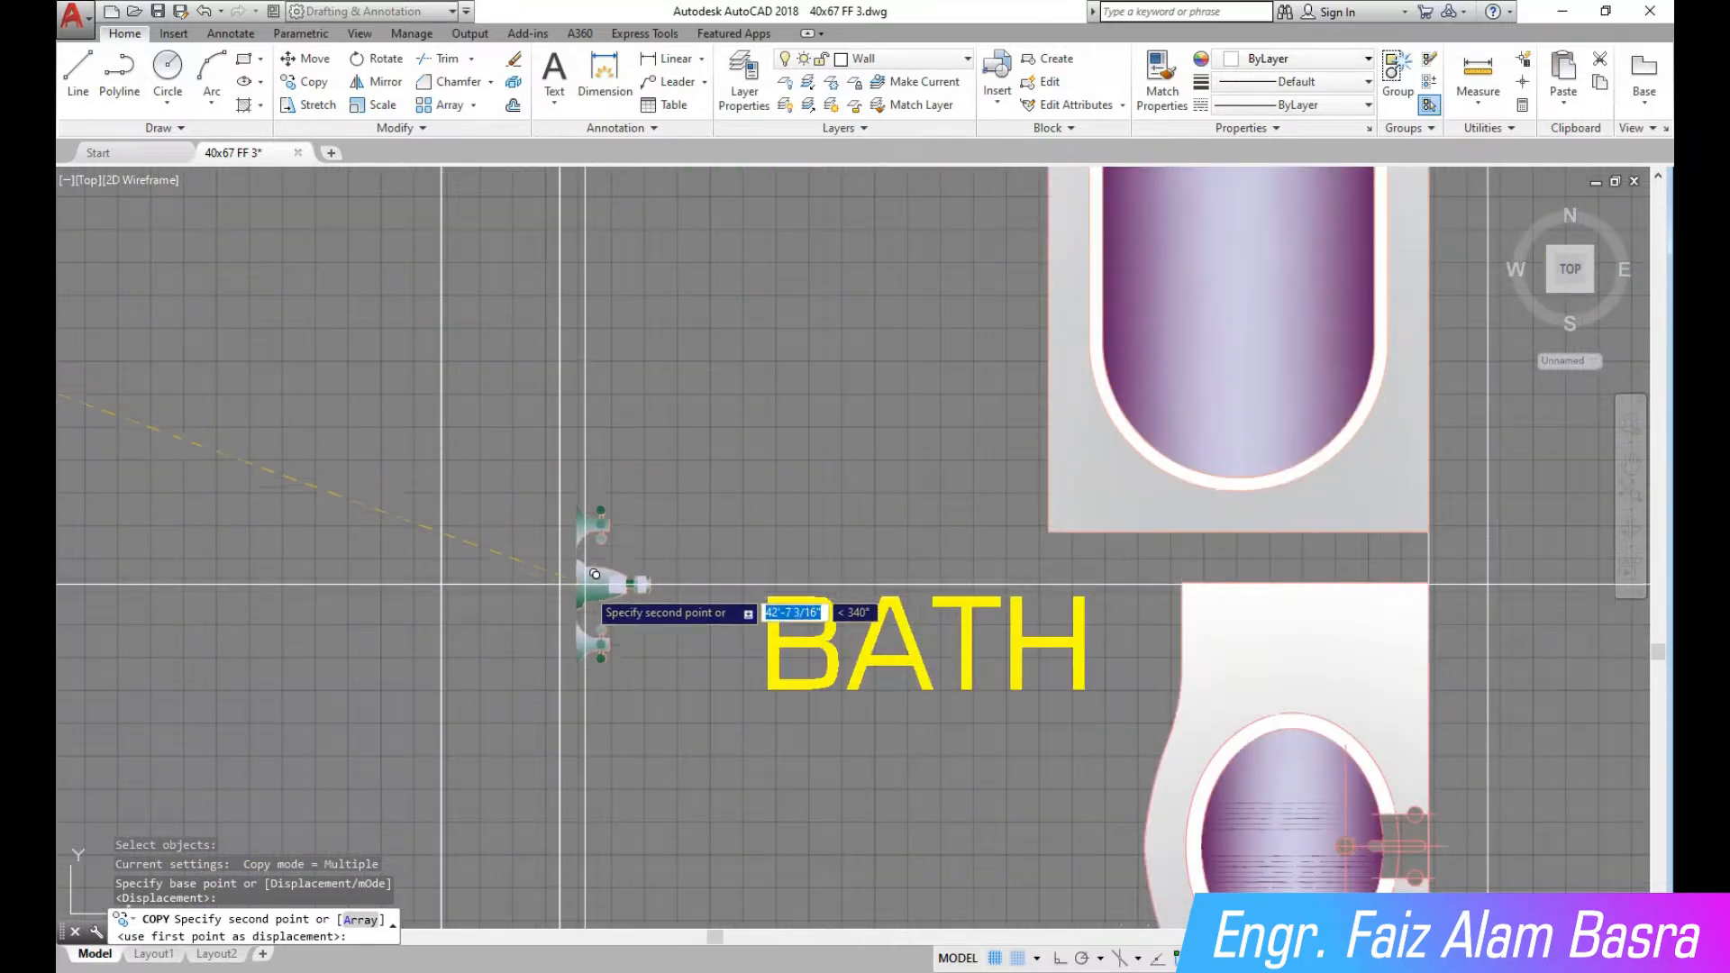
right_click(655, 530)
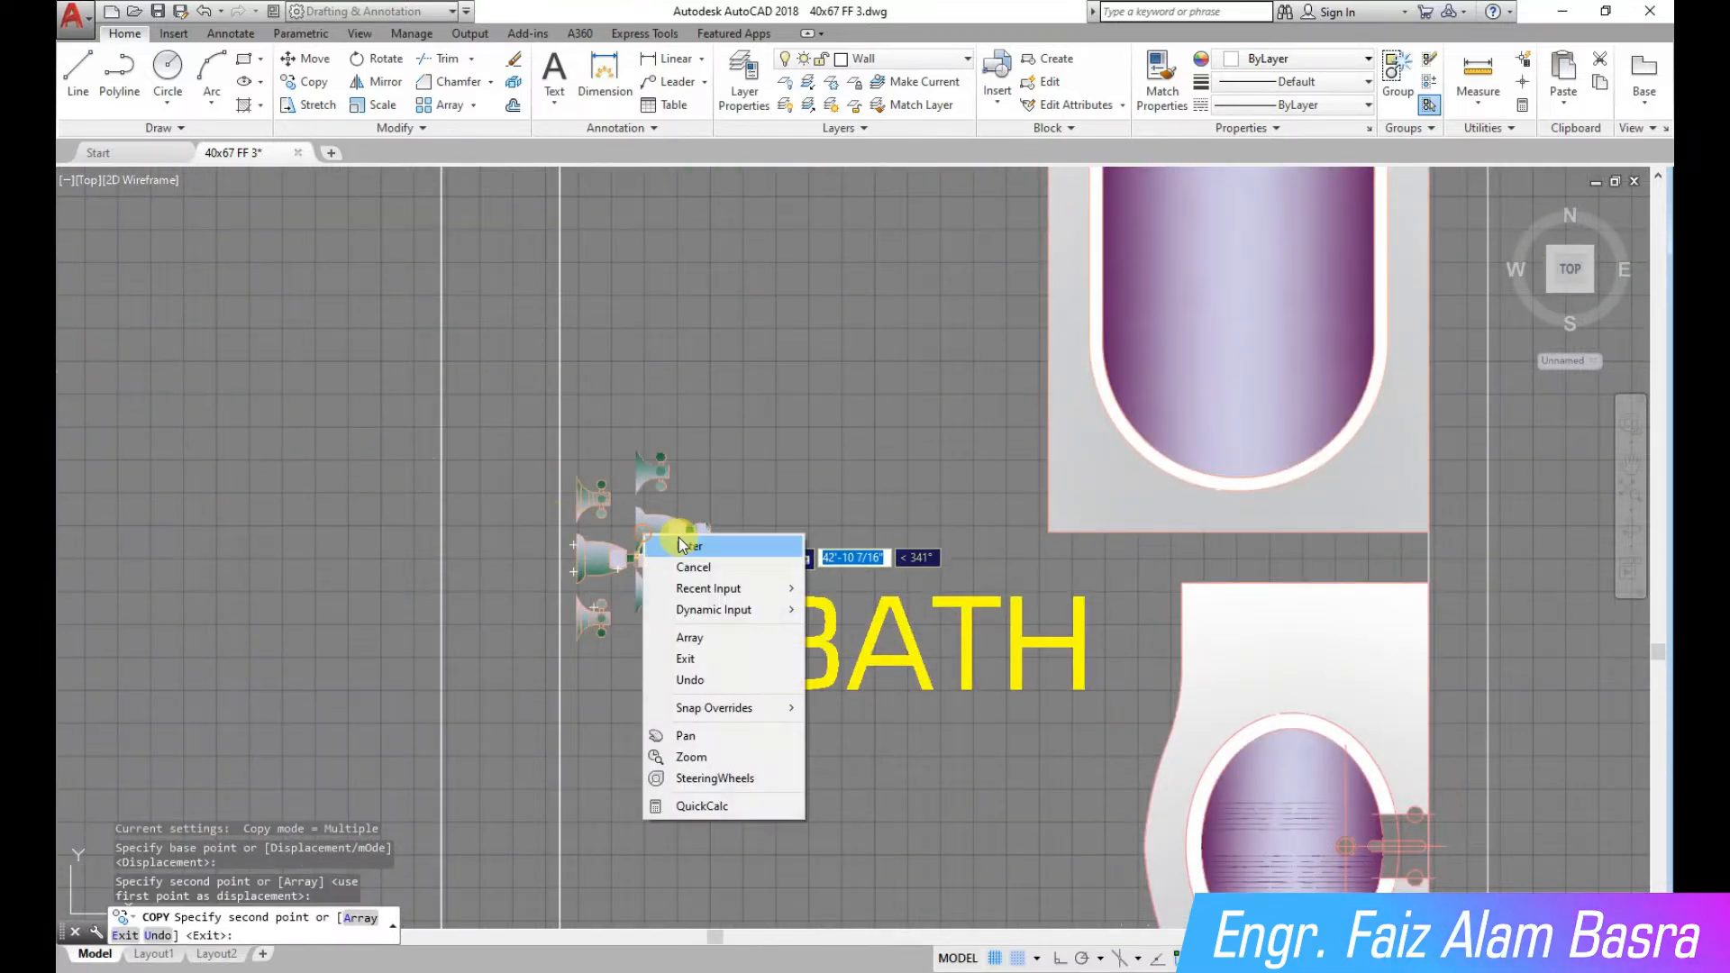
left_click(674, 541)
scroll(657, 527, "down", 5)
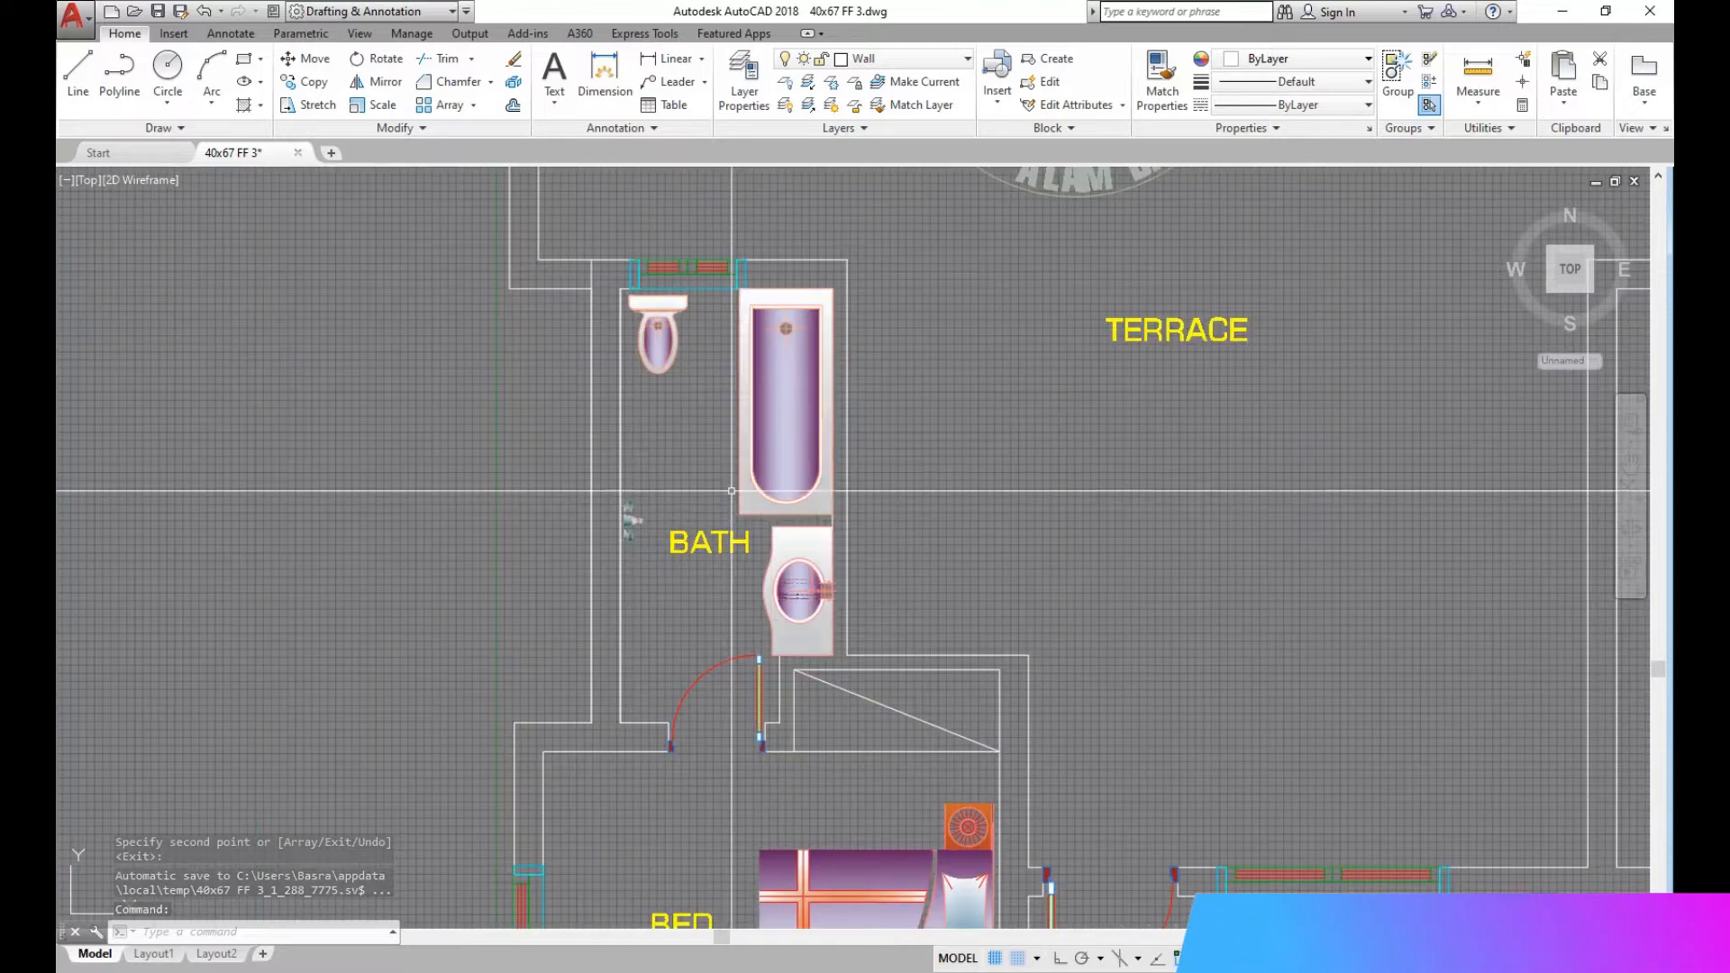
Match the purple gradient properties from an existing bathroom fixture onto all parts of the copied tap set
scroll(731, 491, "up", 2)
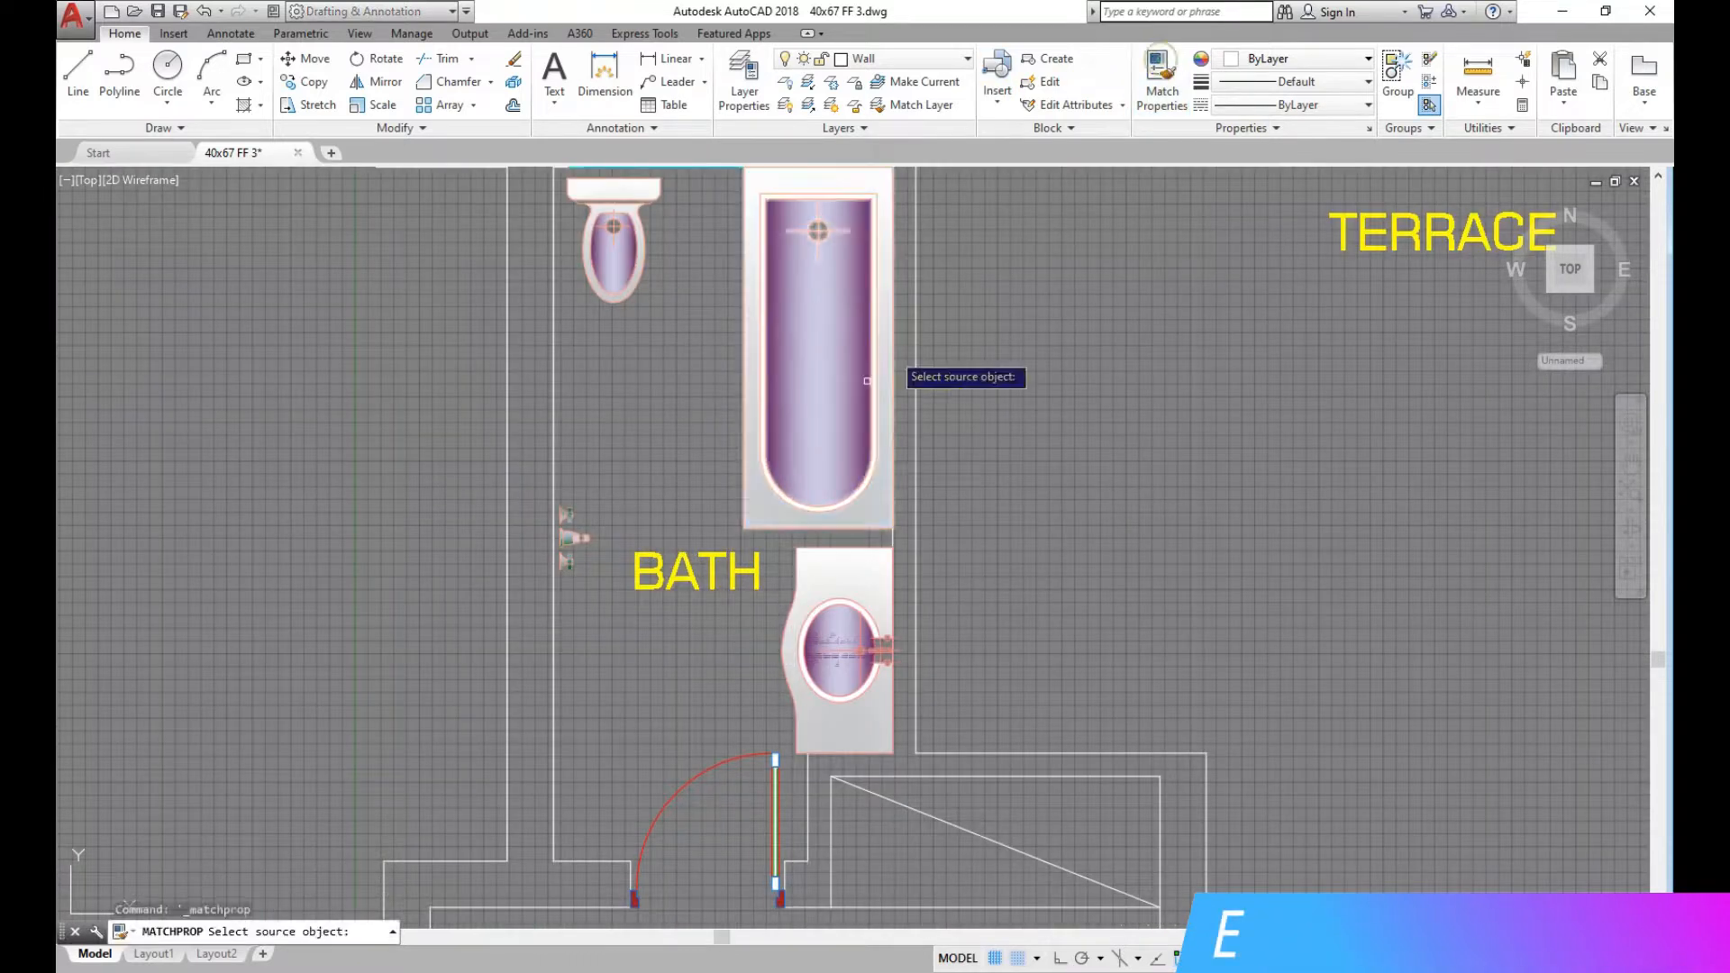
scroll(567, 544, "up", 4)
left_click(568, 544)
scroll(560, 587, "up", 5)
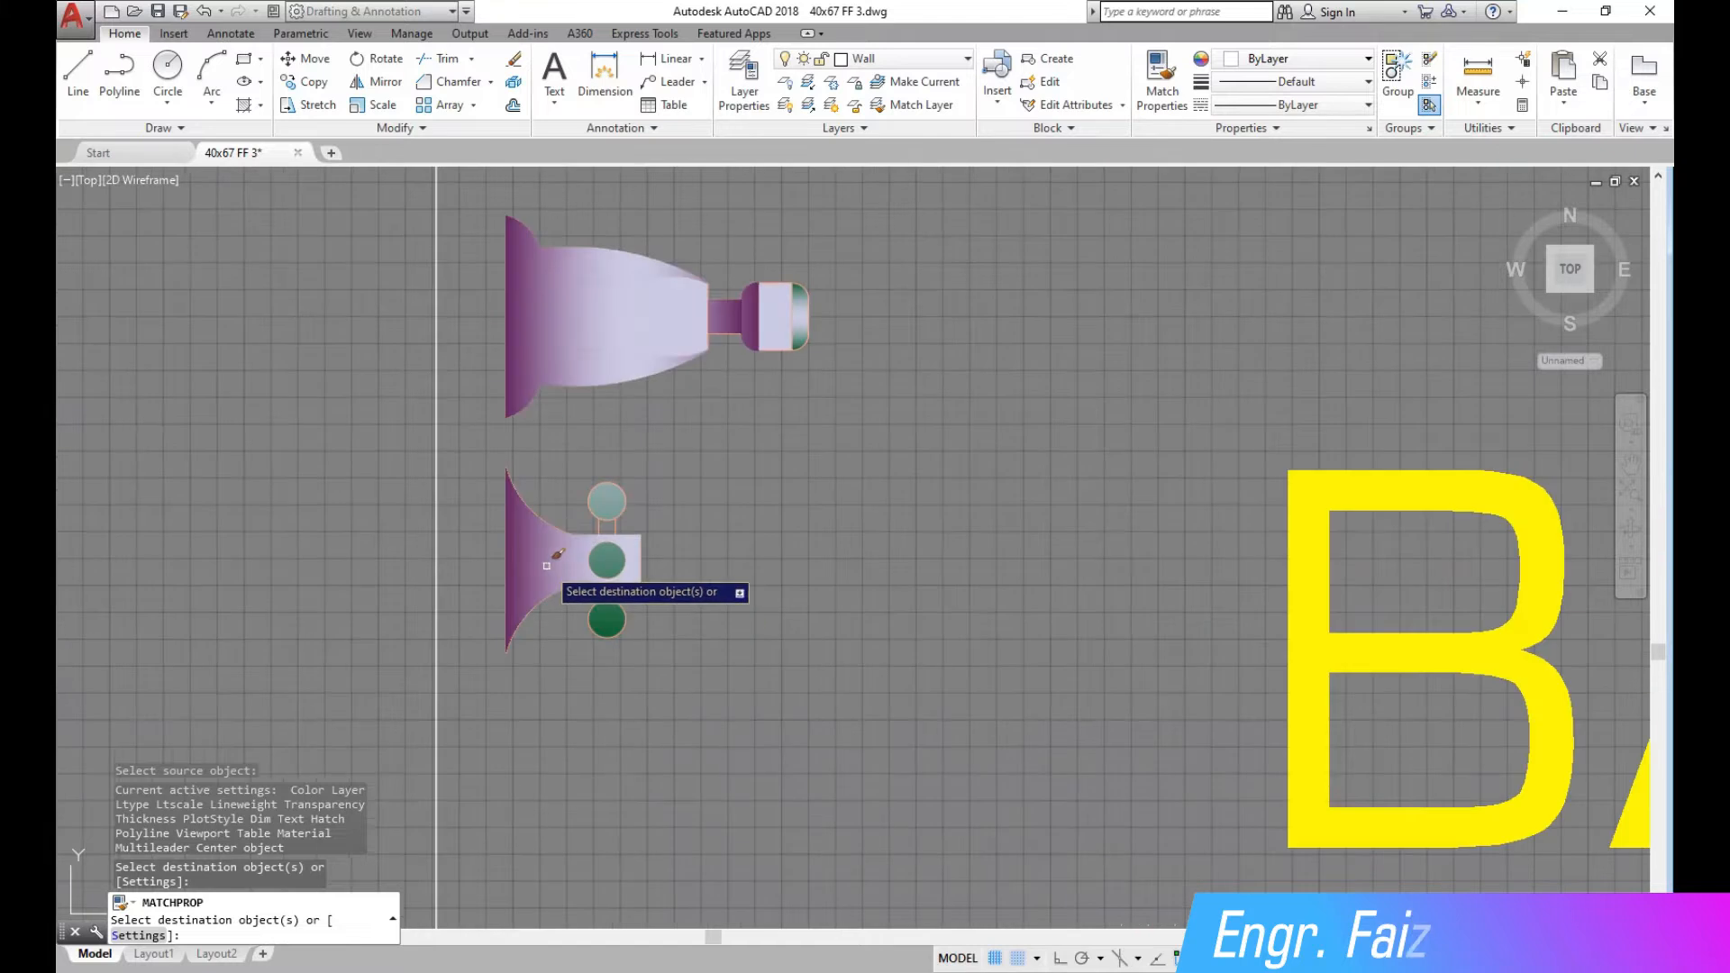
scroll(598, 570, "down", 1)
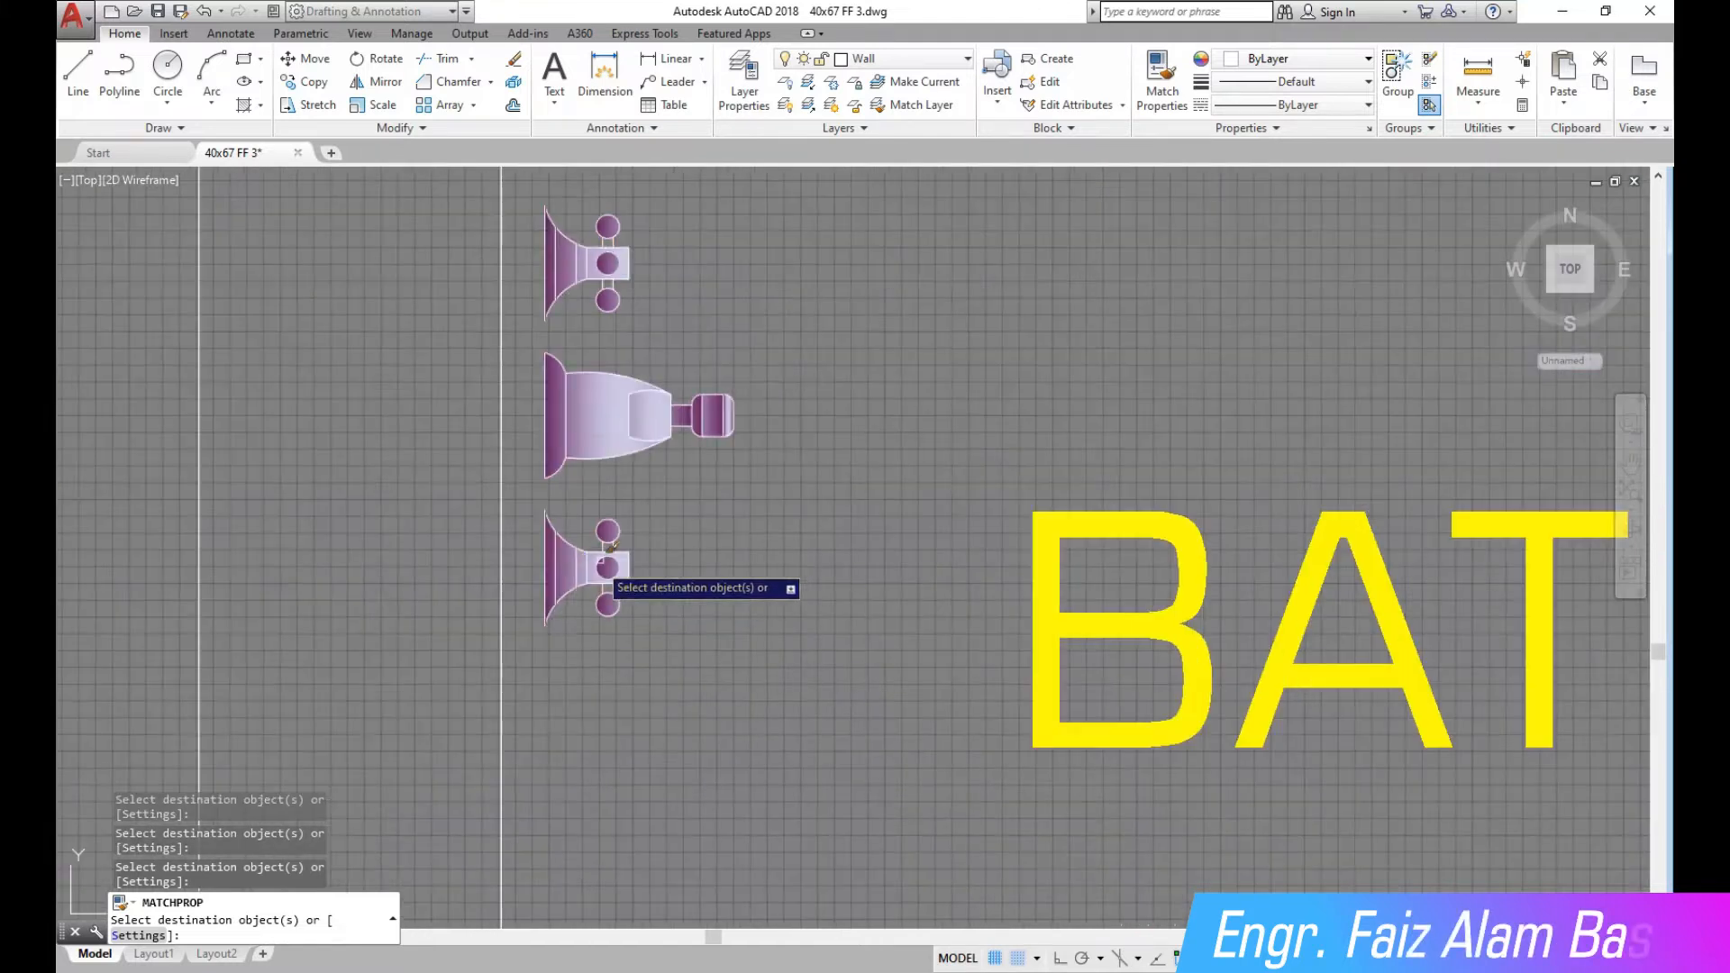
right_click(683, 542)
left_click(706, 552)
scroll(397, 498, "down", 3)
scroll(737, 531, "down", 1)
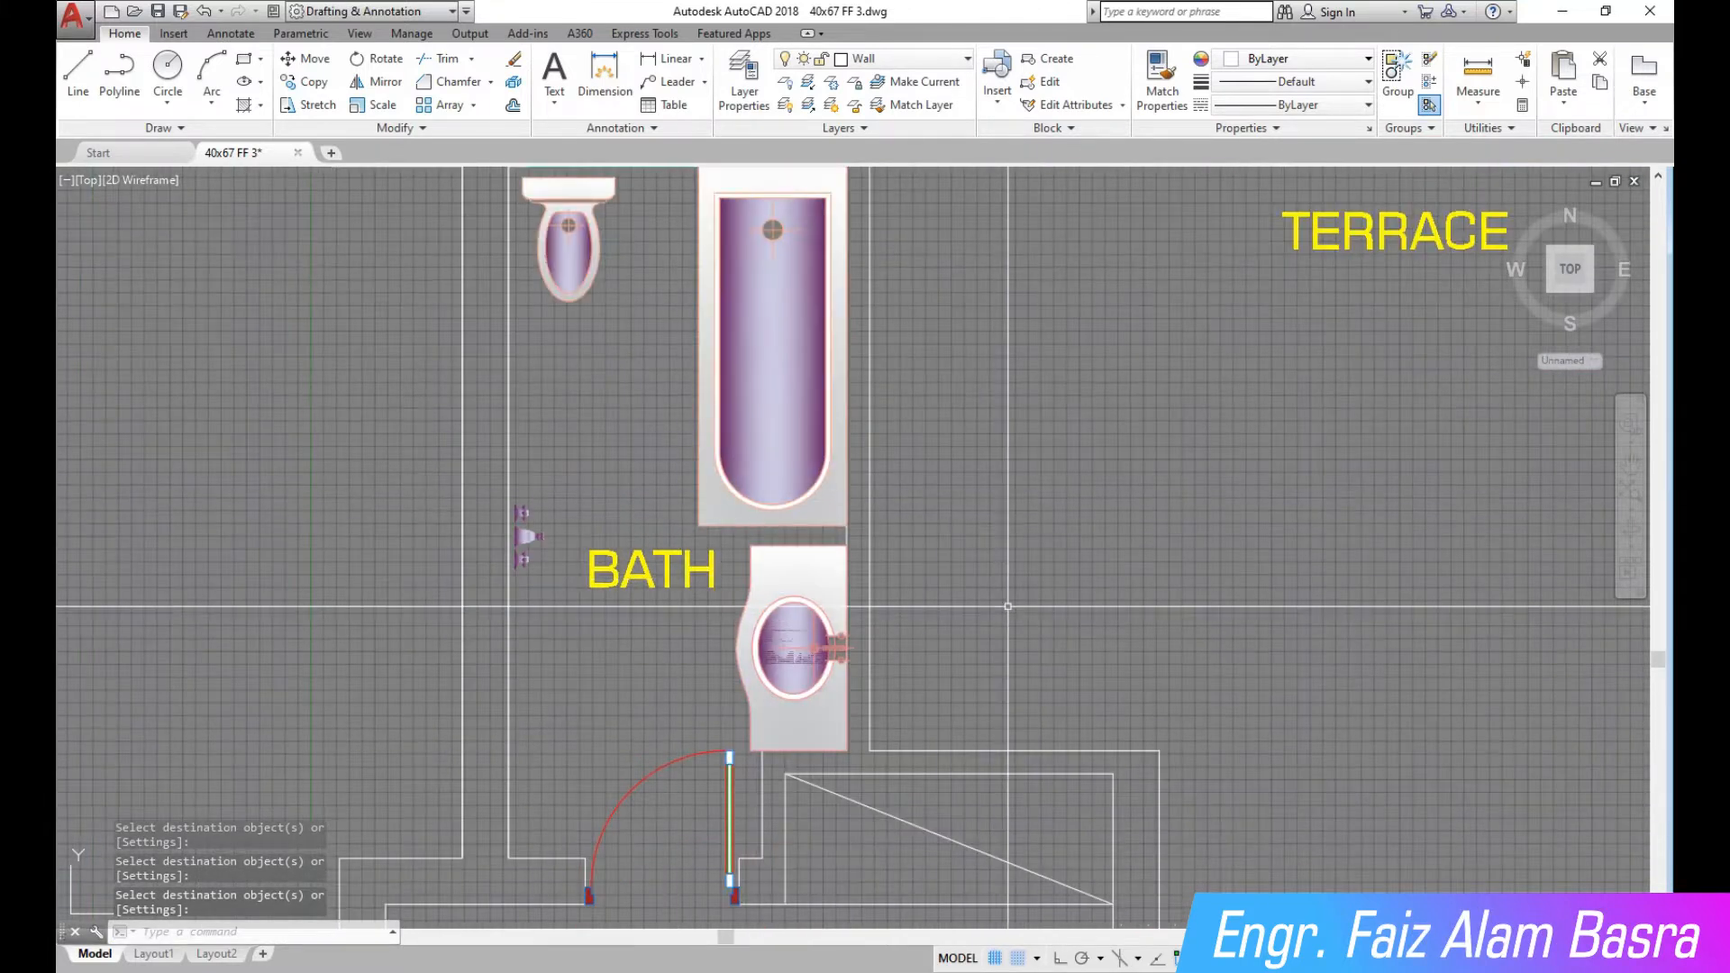
Set the gradient angle of the bathtub's hatch to 90 in the upper first-floor bath
left_click(773, 378)
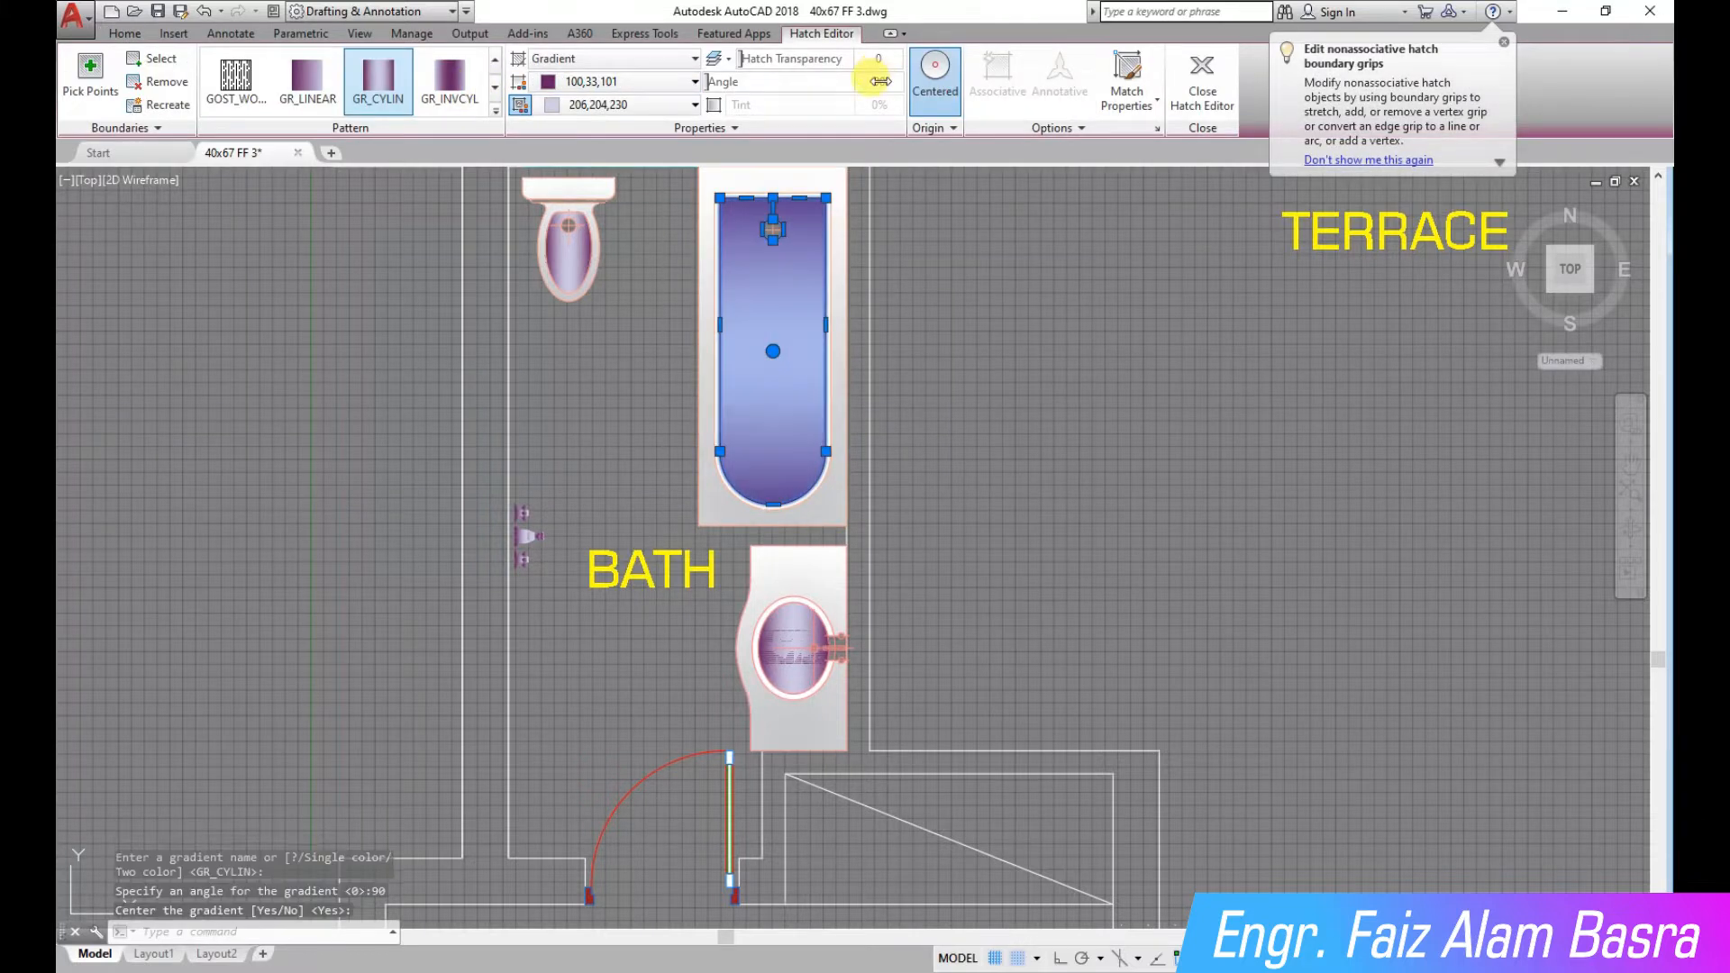
key("Escape")
scroll(987, 493, "down", 3)
scroll(1076, 581, "up", 2)
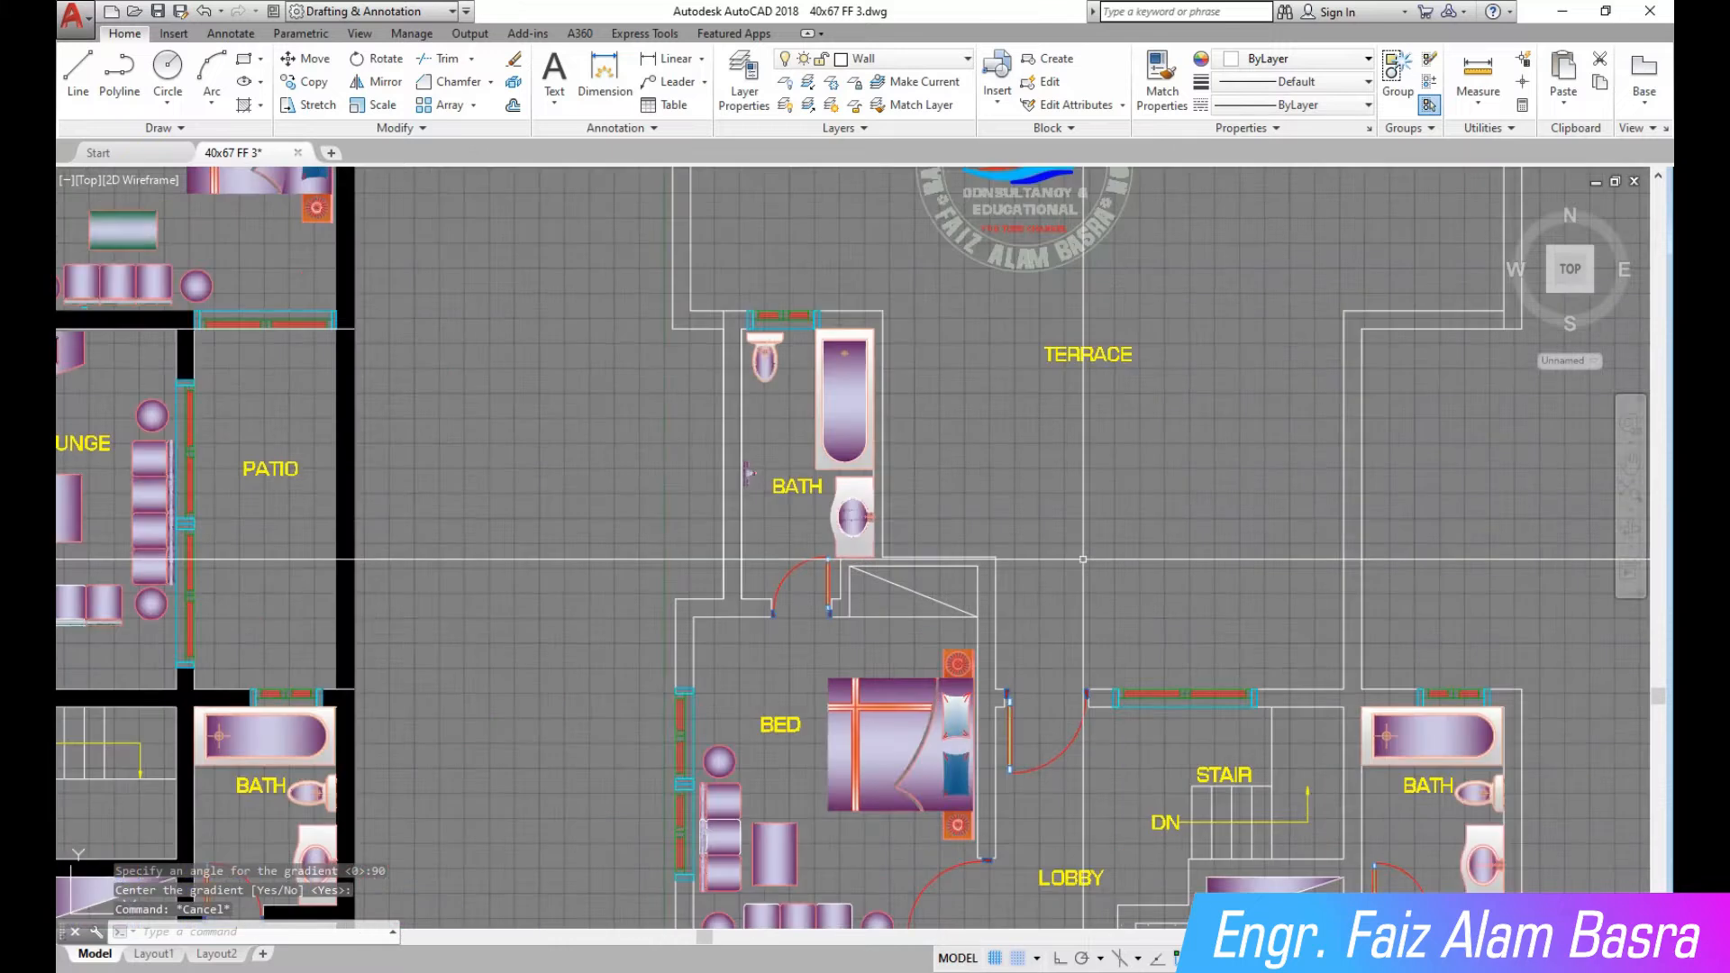
Examine the furnished first floor plan, from the upper bath to the lobby, verandah and lower bedroom
scroll(1083, 554, "down", 5)
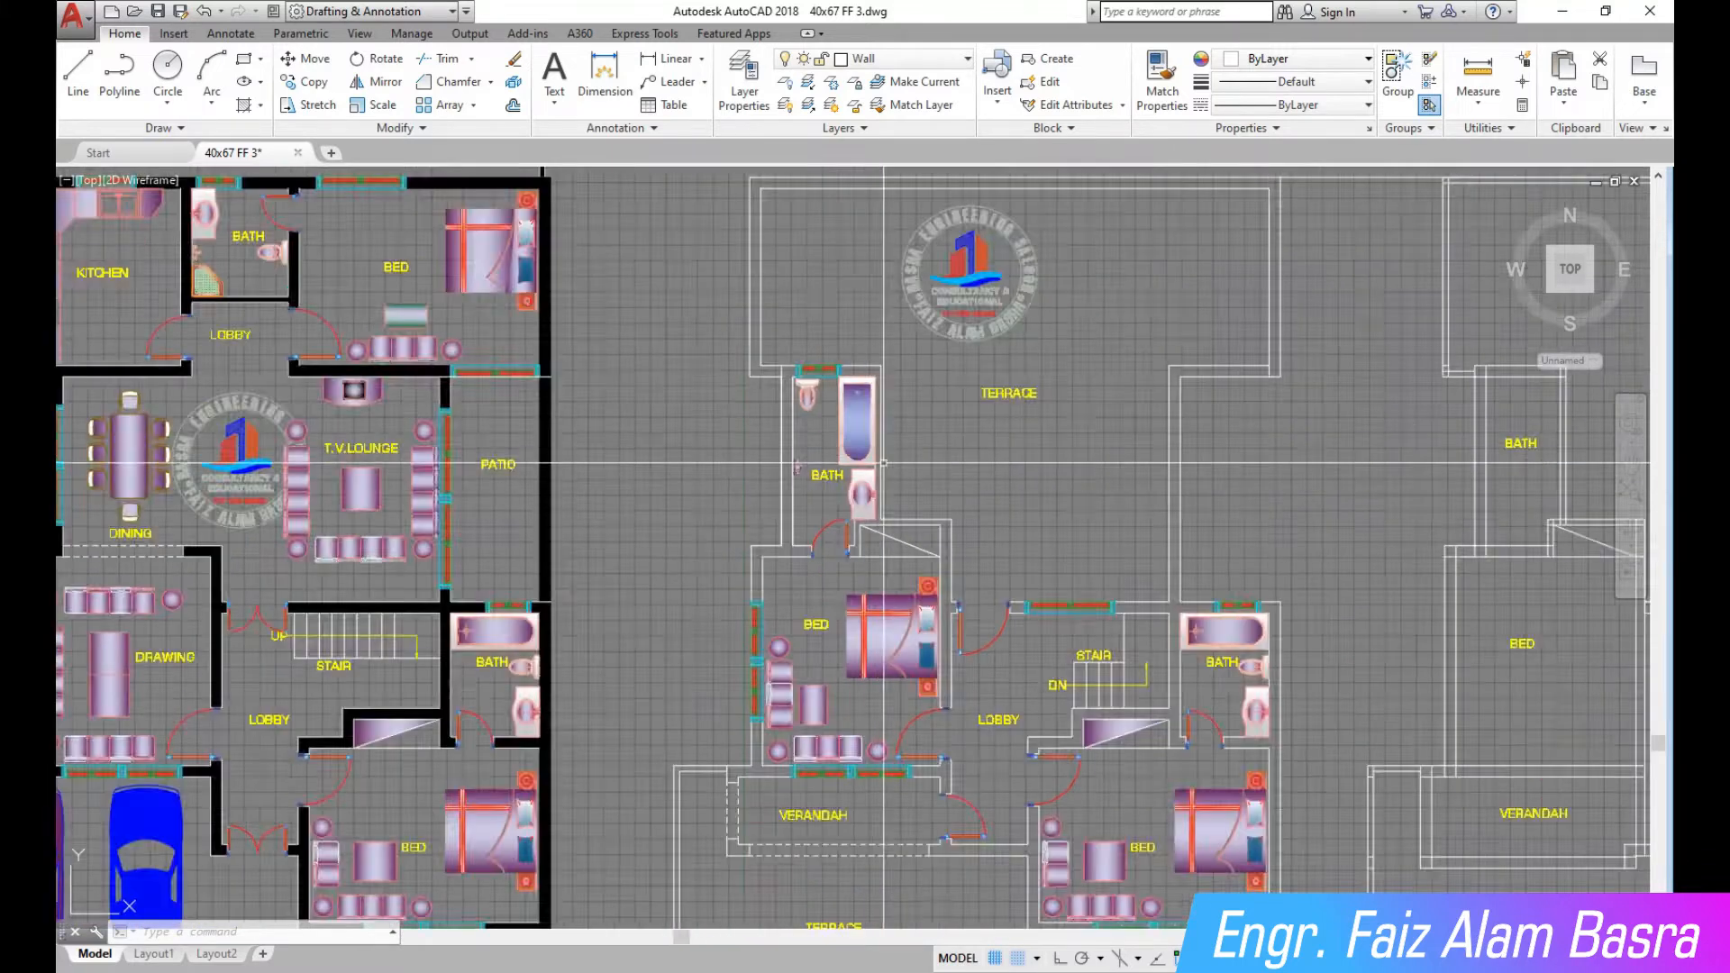
scroll(712, 508, "up", 7)
scroll(862, 452, "down", 2)
scroll(776, 429, "down", 6)
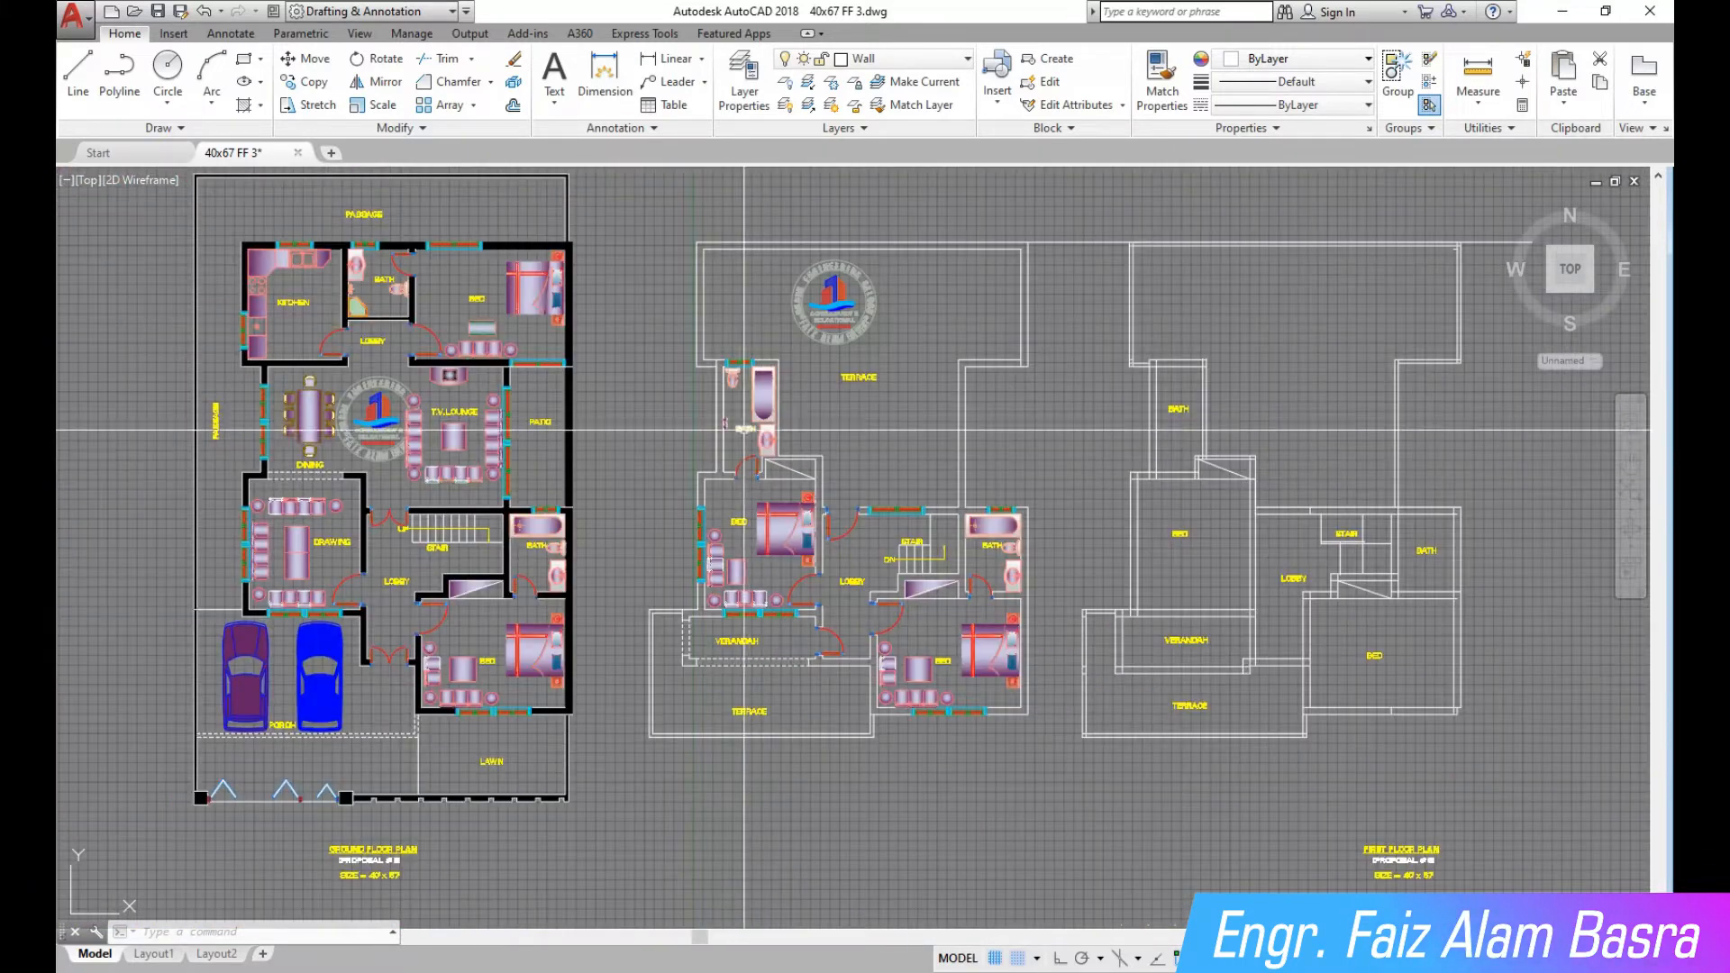
scroll(684, 396, "up", 2)
scroll(674, 385, "down", 2)
scroll(756, 590, "up", 2)
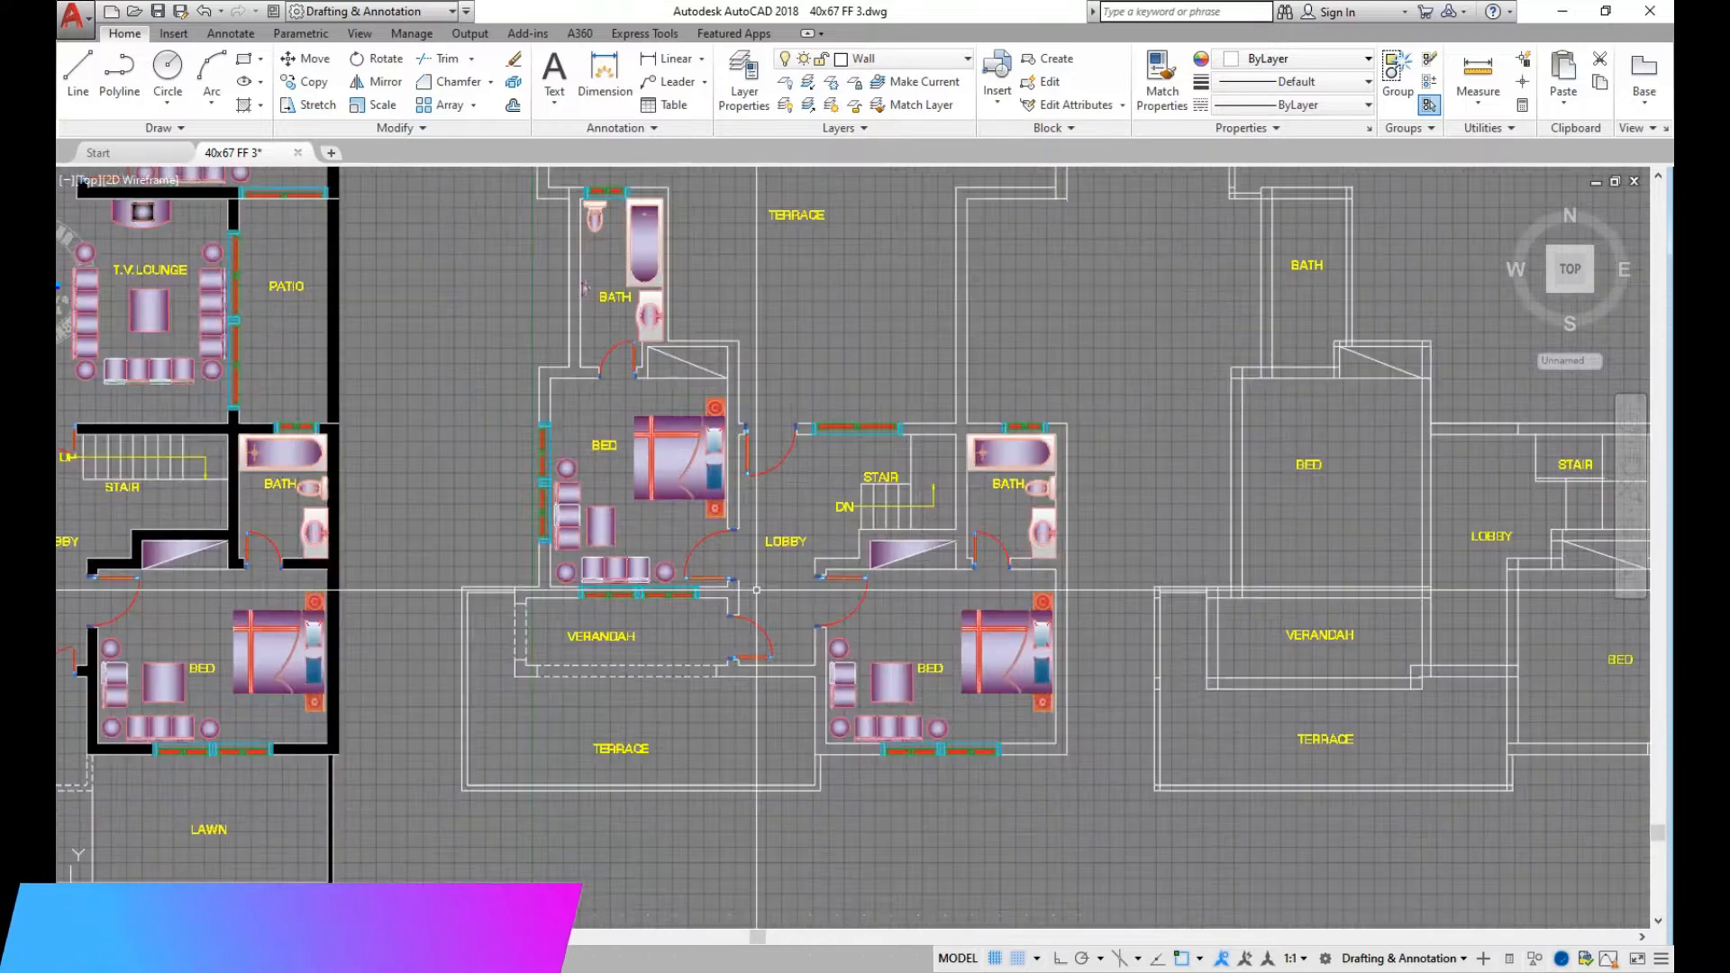
scroll(738, 716, "up", 2)
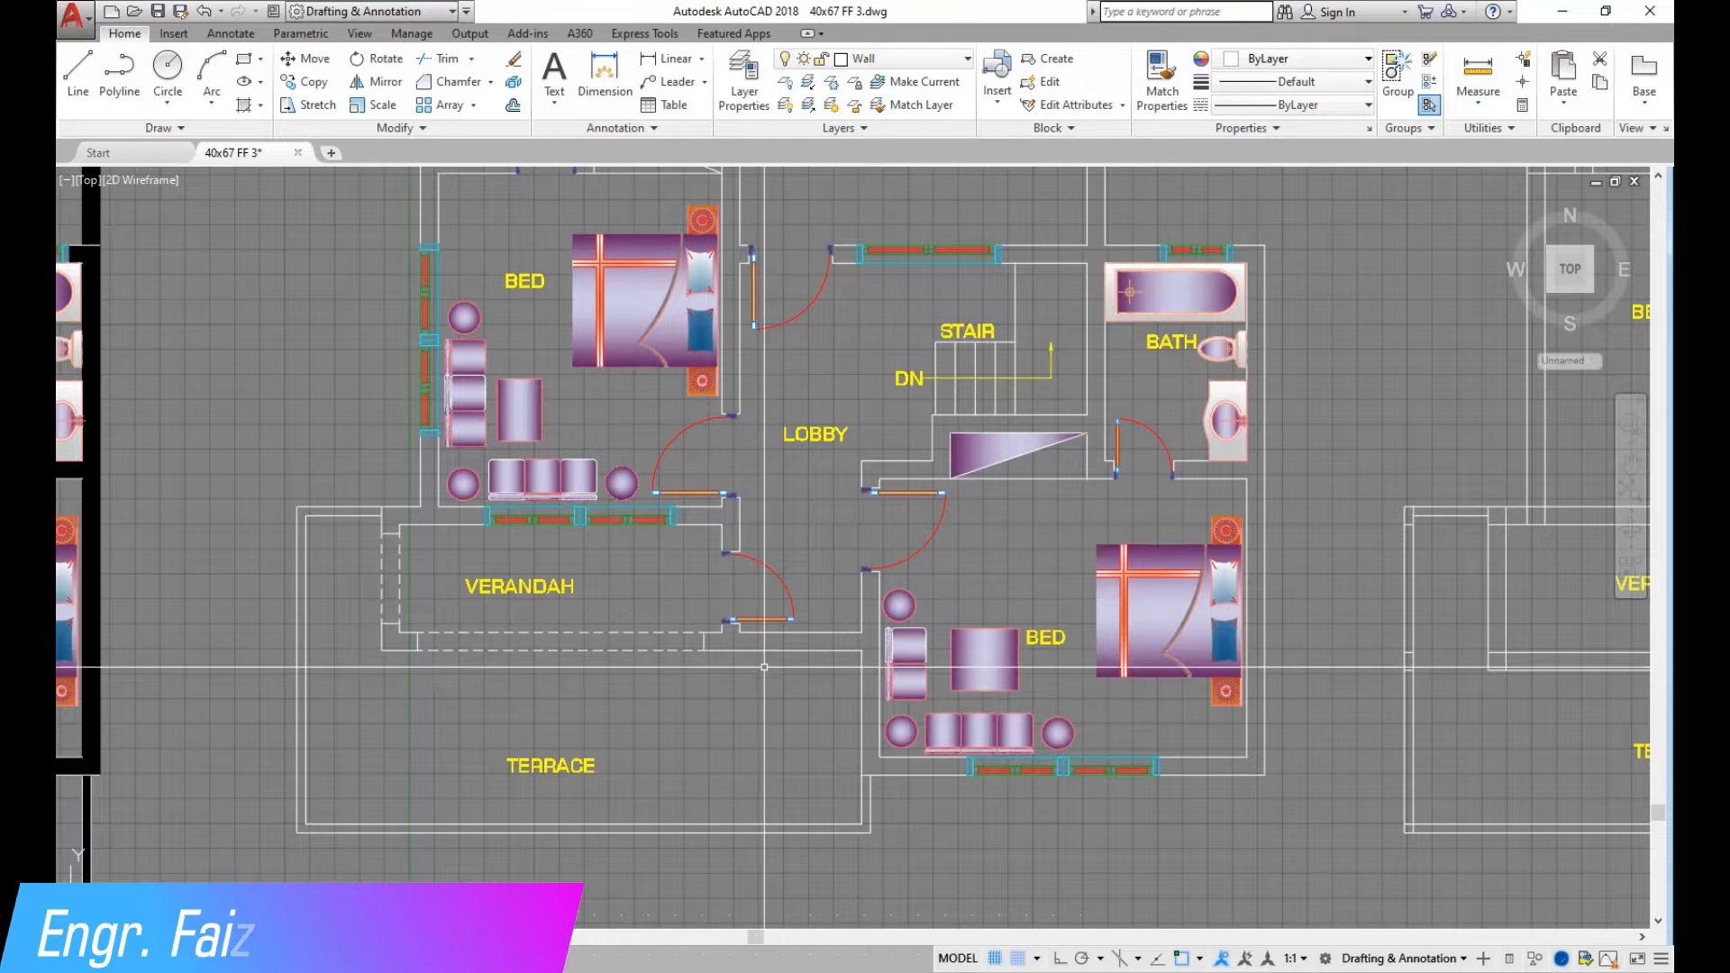
Copy a horizontal double-pane window from the block library into the wall between the lobby and the front terrace
left_click(310, 62)
scroll(453, 346, "down", 4)
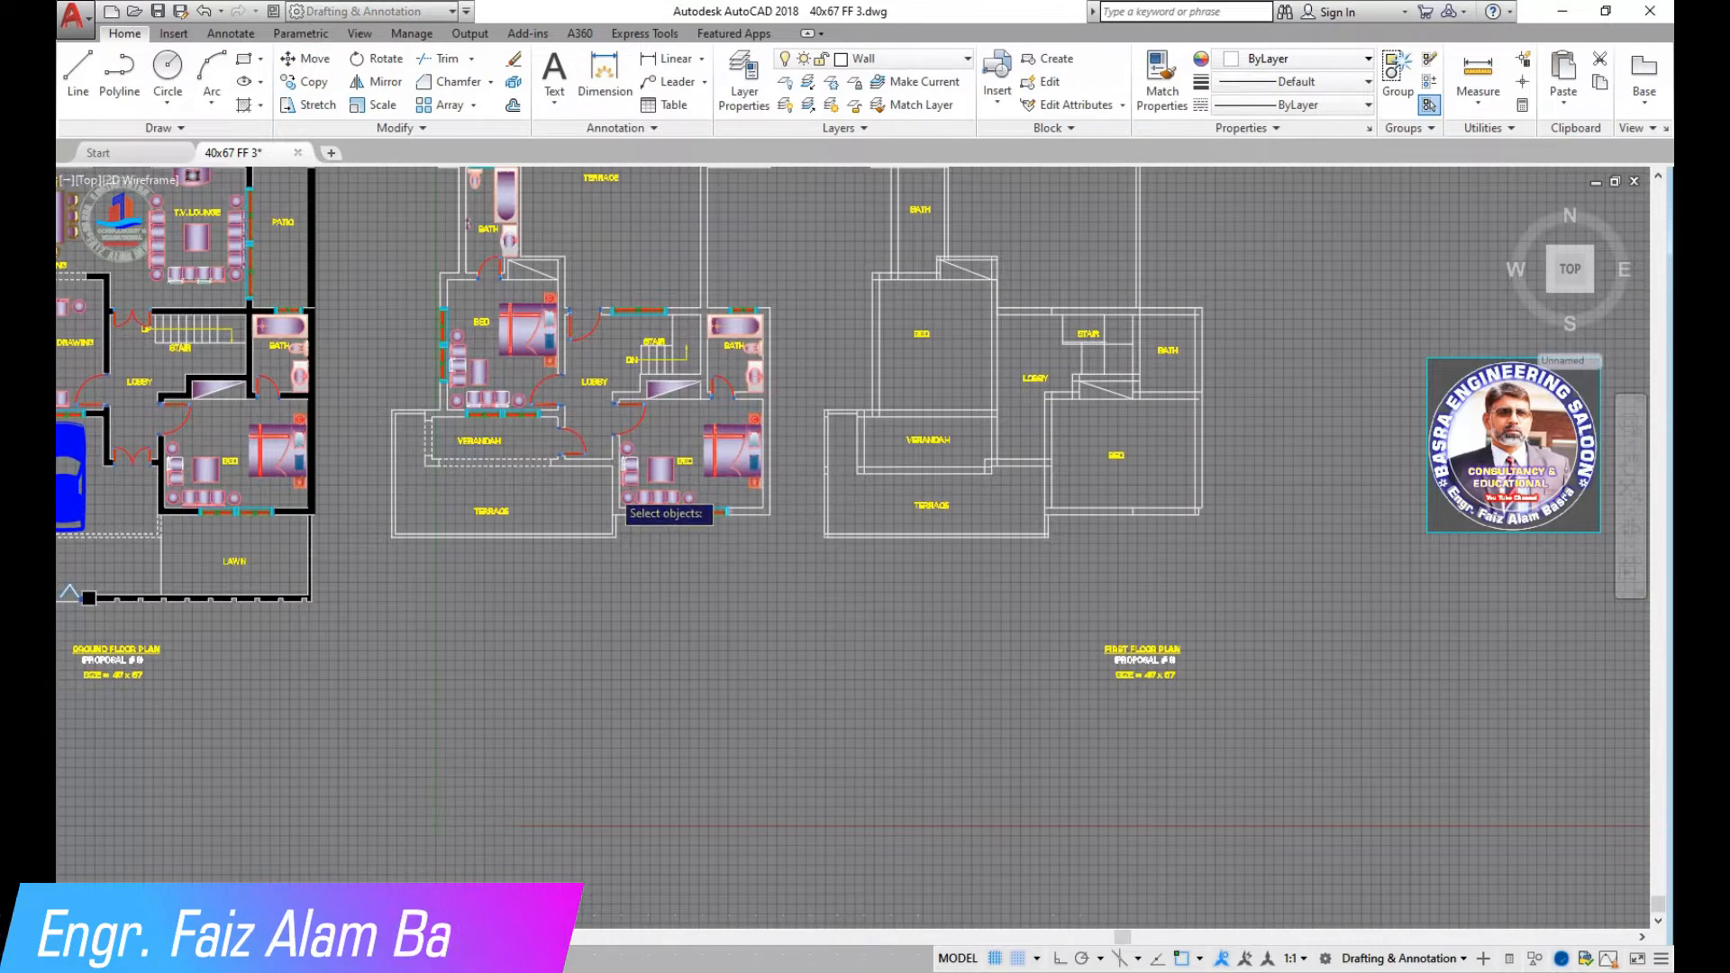
scroll(1126, 554, "down", 2)
scroll(1004, 518, "down", 3)
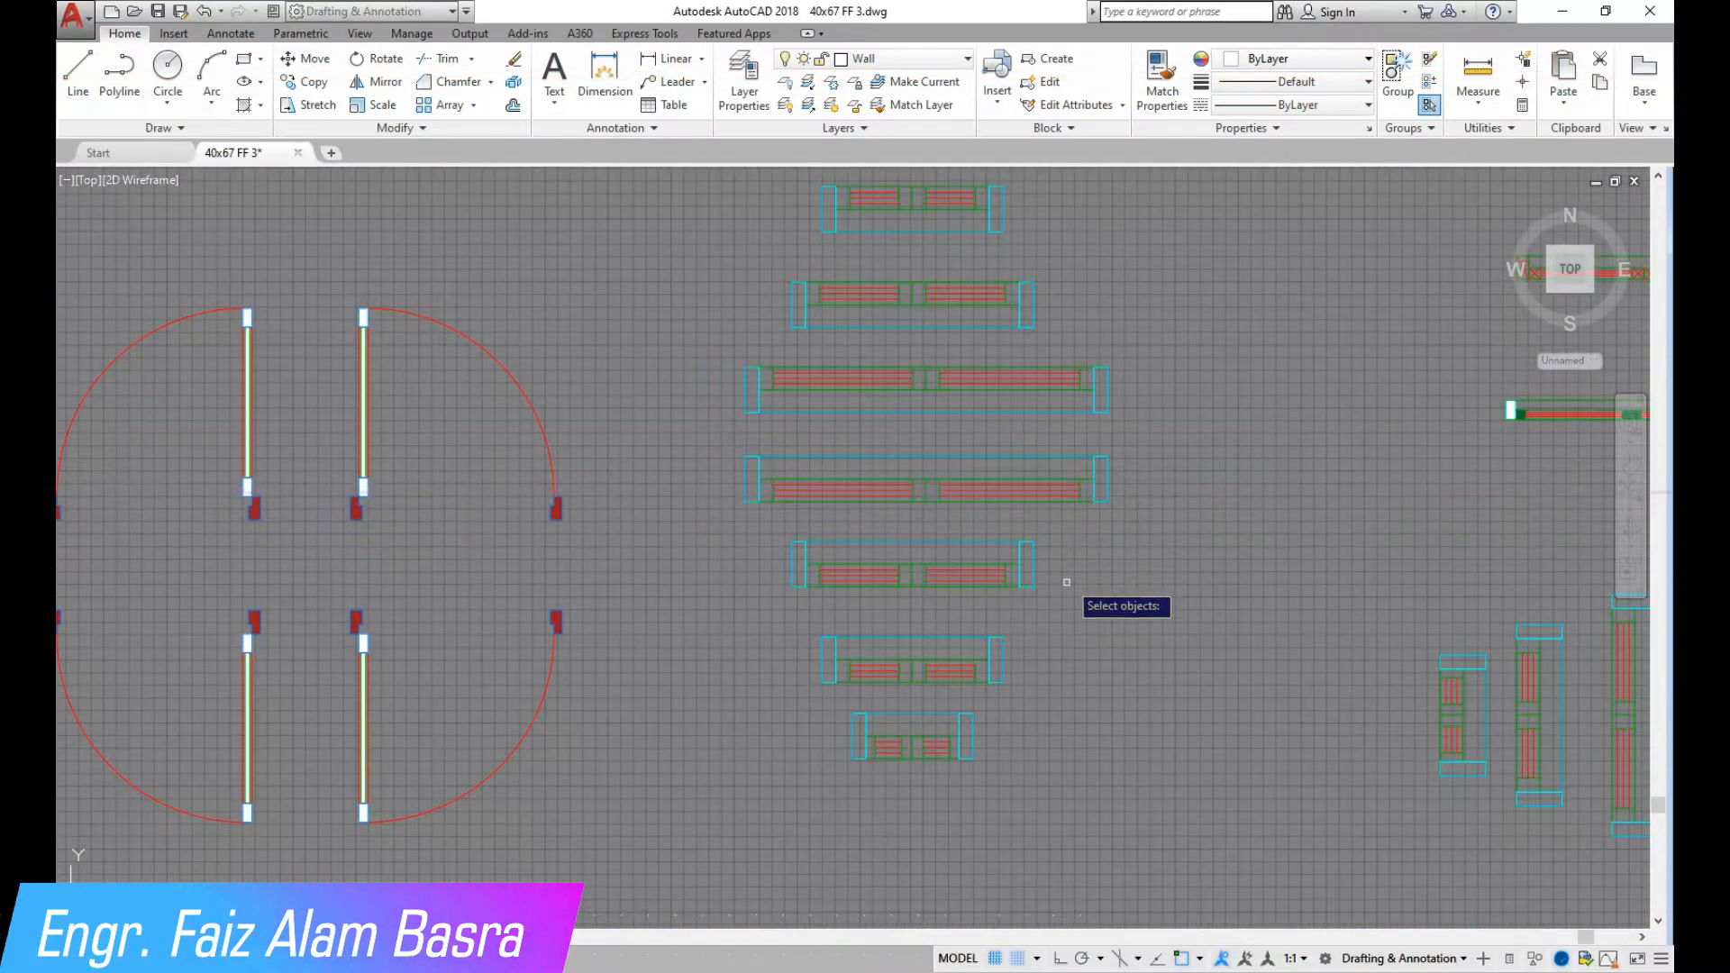
left_click(1062, 596)
left_click(781, 510)
key("Return")
left_click(912, 530)
scroll(1031, 500, "down", 12)
scroll(734, 480, "up", 2)
scroll(859, 458, "up", 10)
scroll(782, 395, "down", 2)
scroll(963, 620, "up", 5)
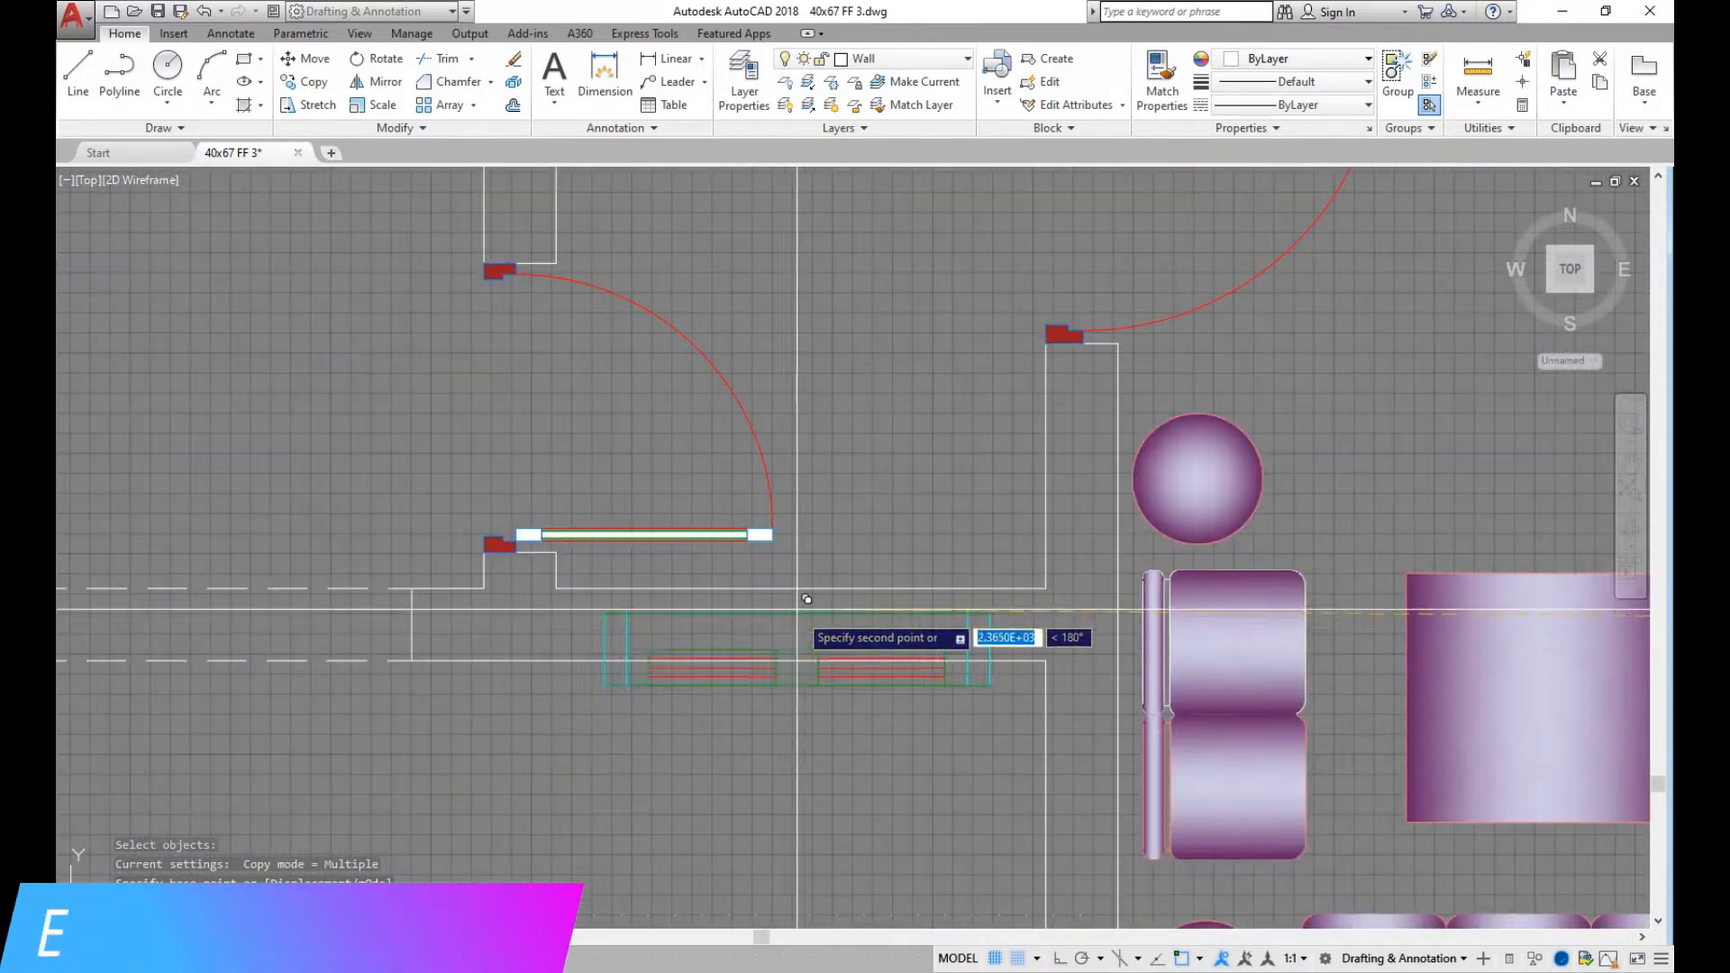
scroll(577, 631, "down", 5)
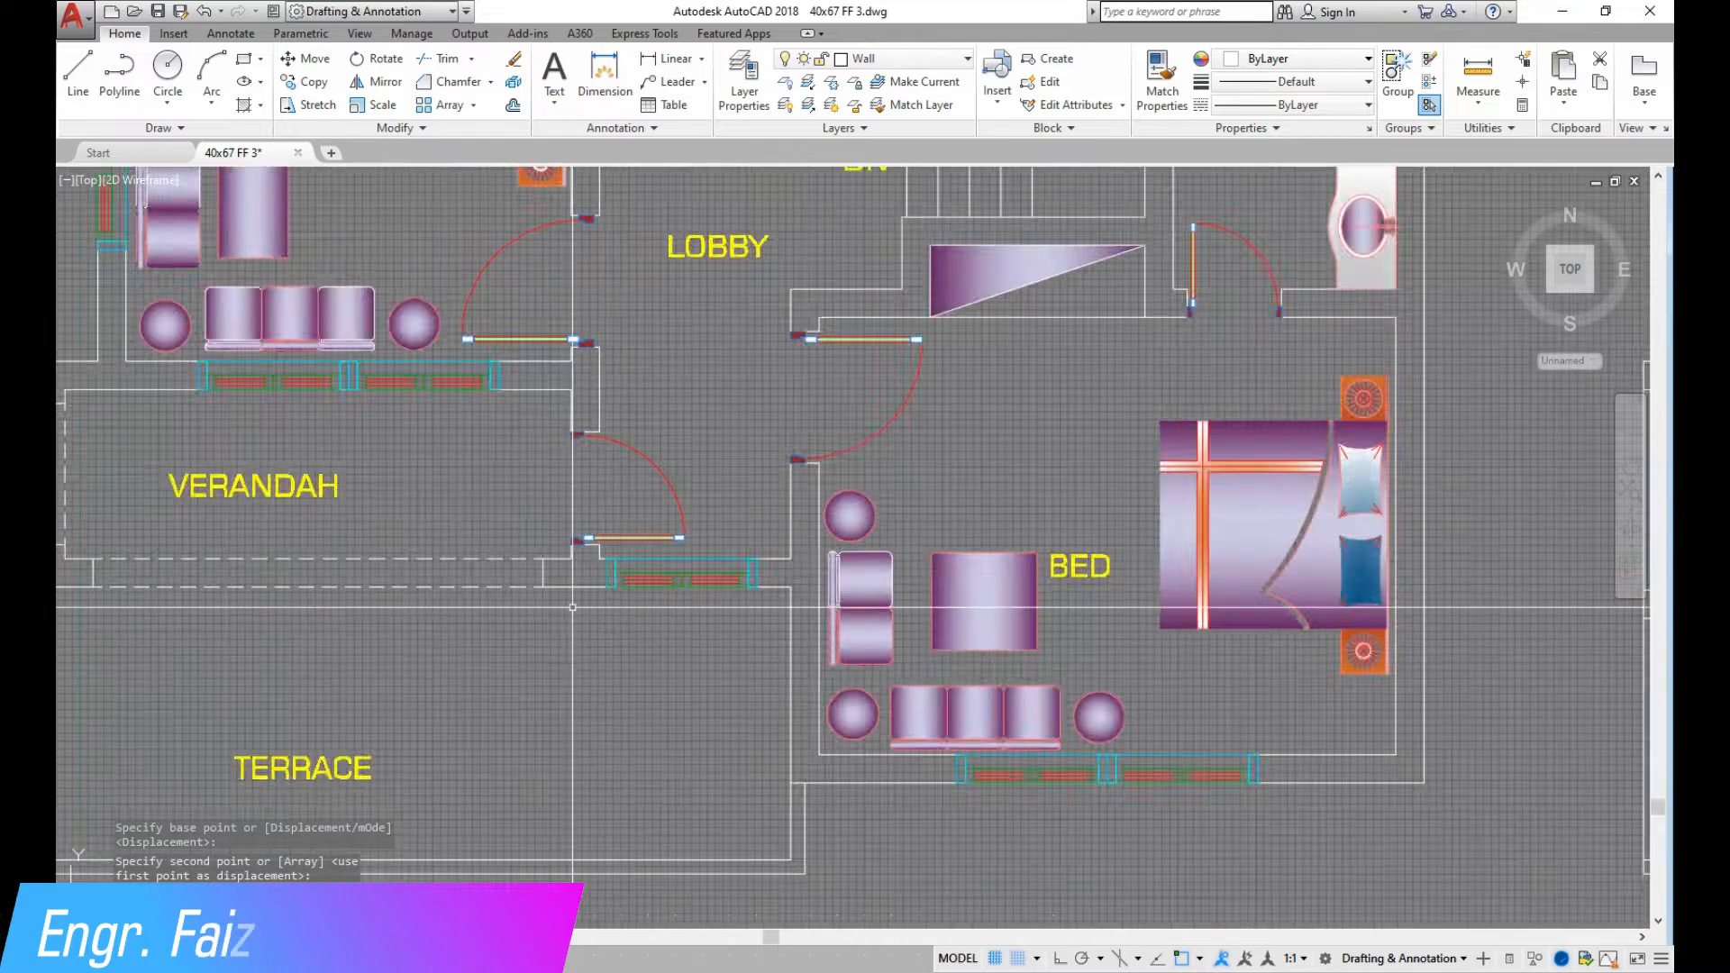
Delete the unfurnished duplicate of the first floor plan beside the furnished one
scroll(541, 623, "down", 4)
scroll(501, 615, "up", 1)
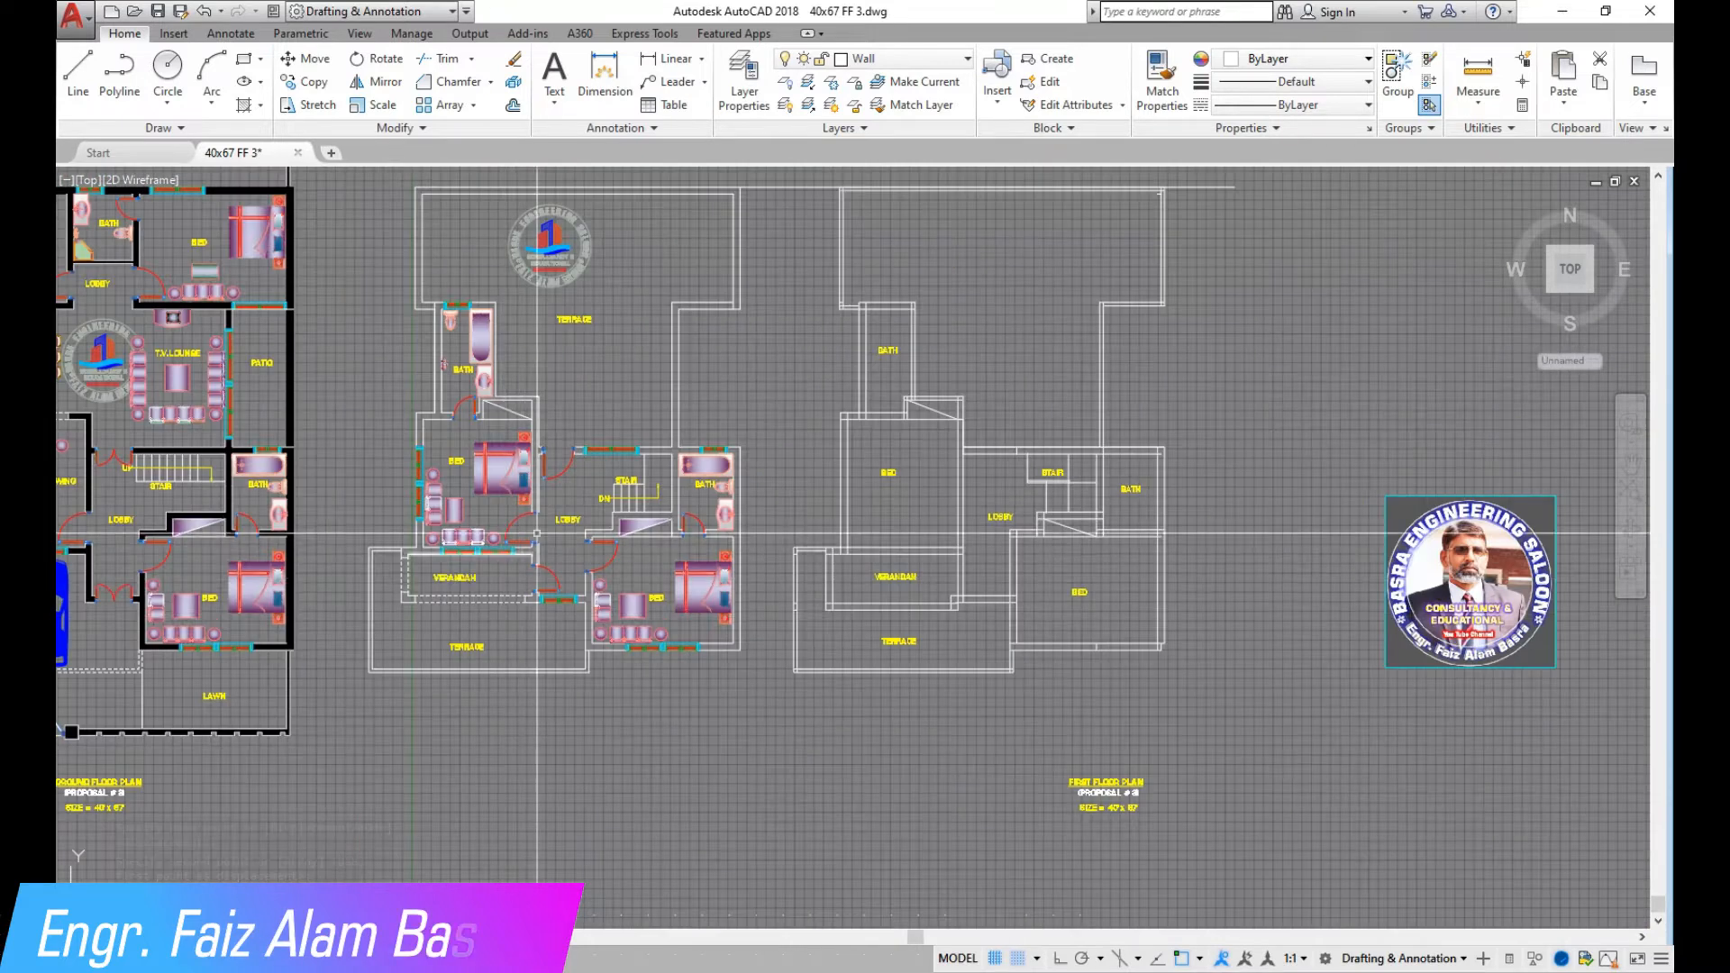
scroll(575, 380, "up", 2)
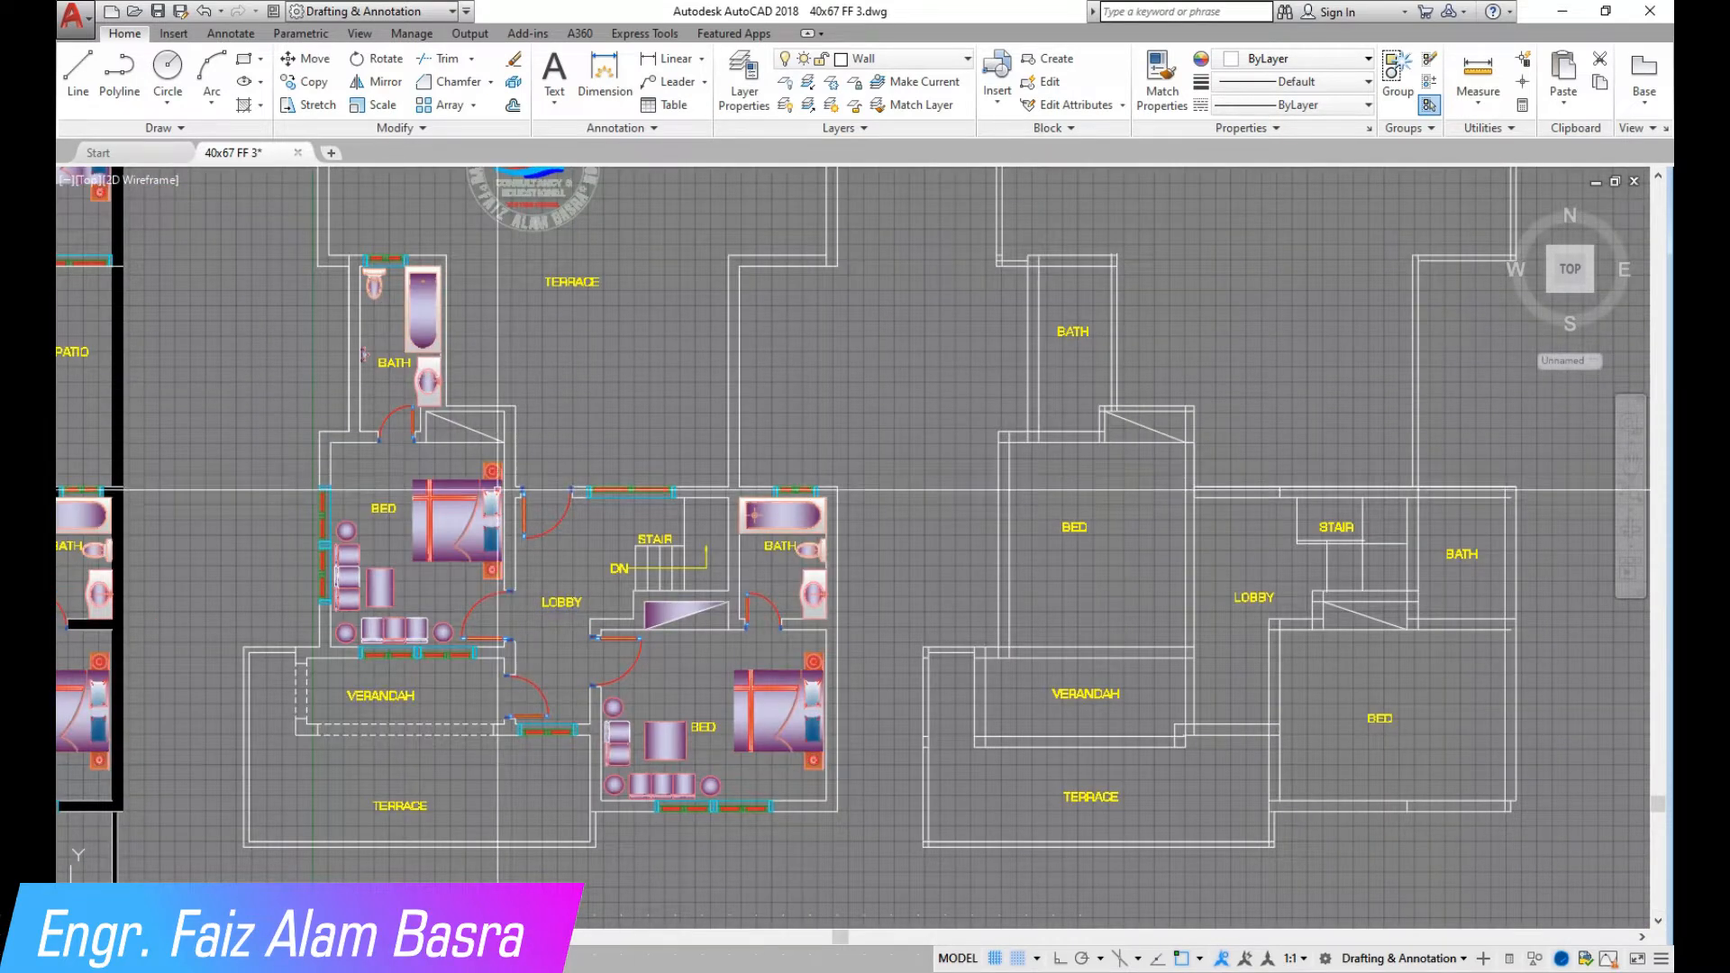
scroll(486, 493, "down", 2)
left_click(1179, 714)
left_click(746, 188)
key("Delete")
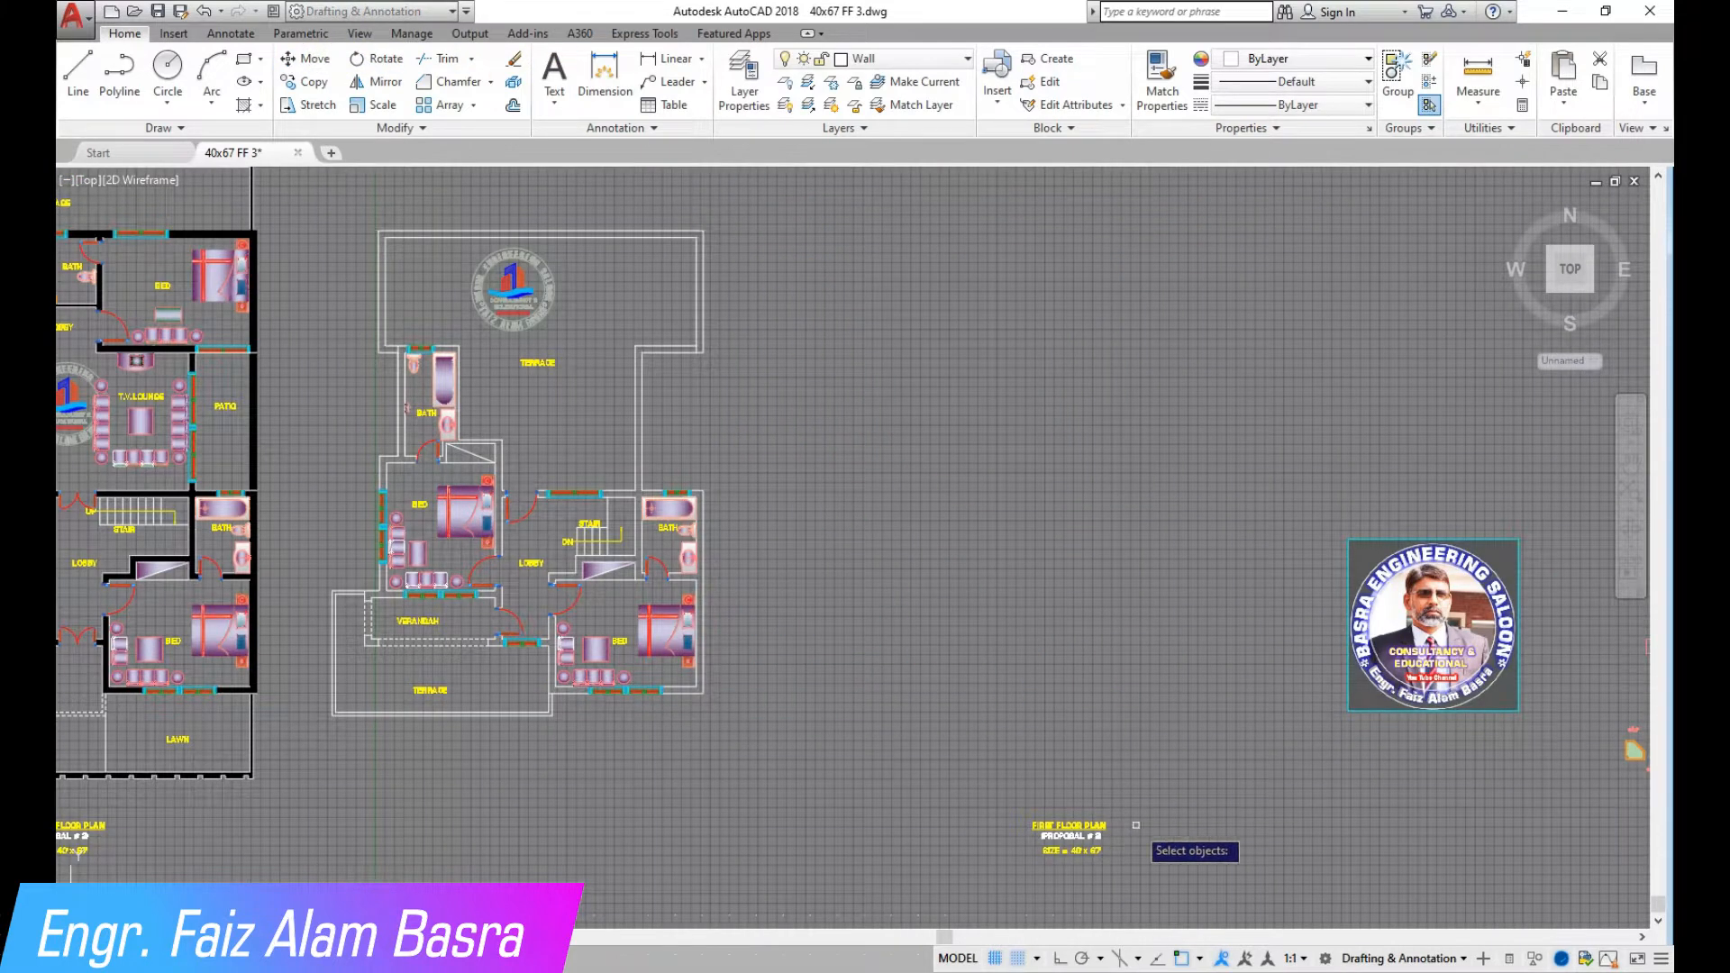
Move the first floor plan title, proposal number and size text below the furnished first floor plan
left_click(1150, 853)
left_click(1024, 789)
key("Return")
left_click(1176, 837)
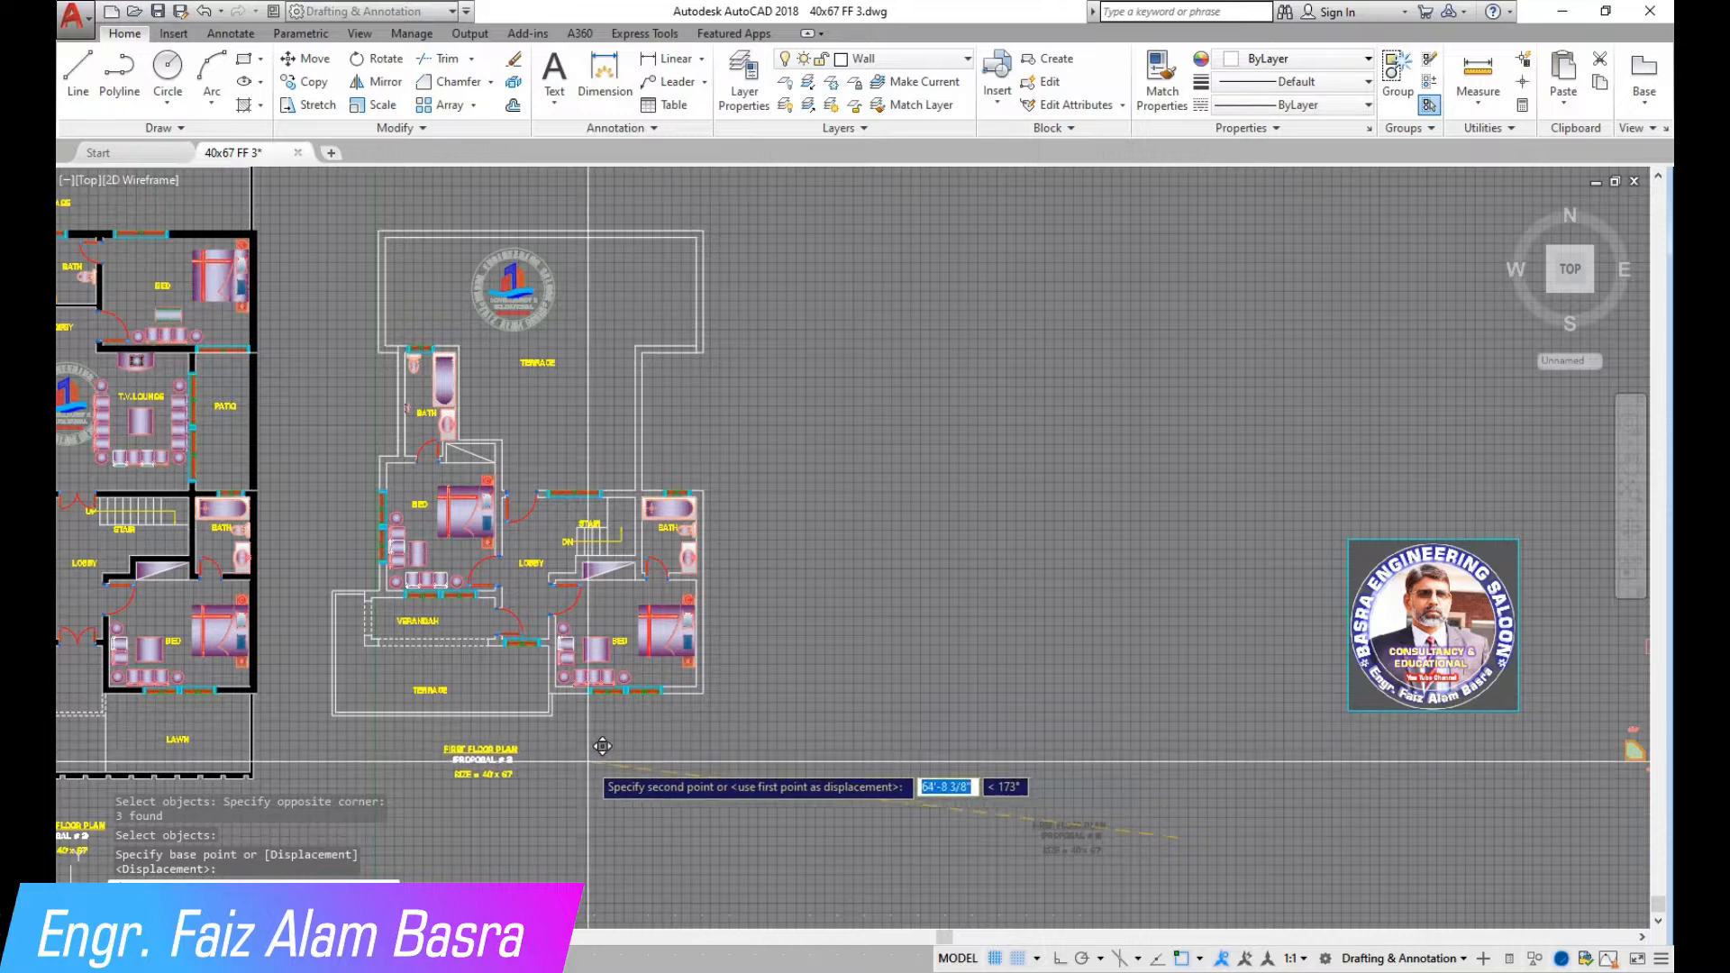
left_click(578, 758)
scroll(360, 776, "up", 4)
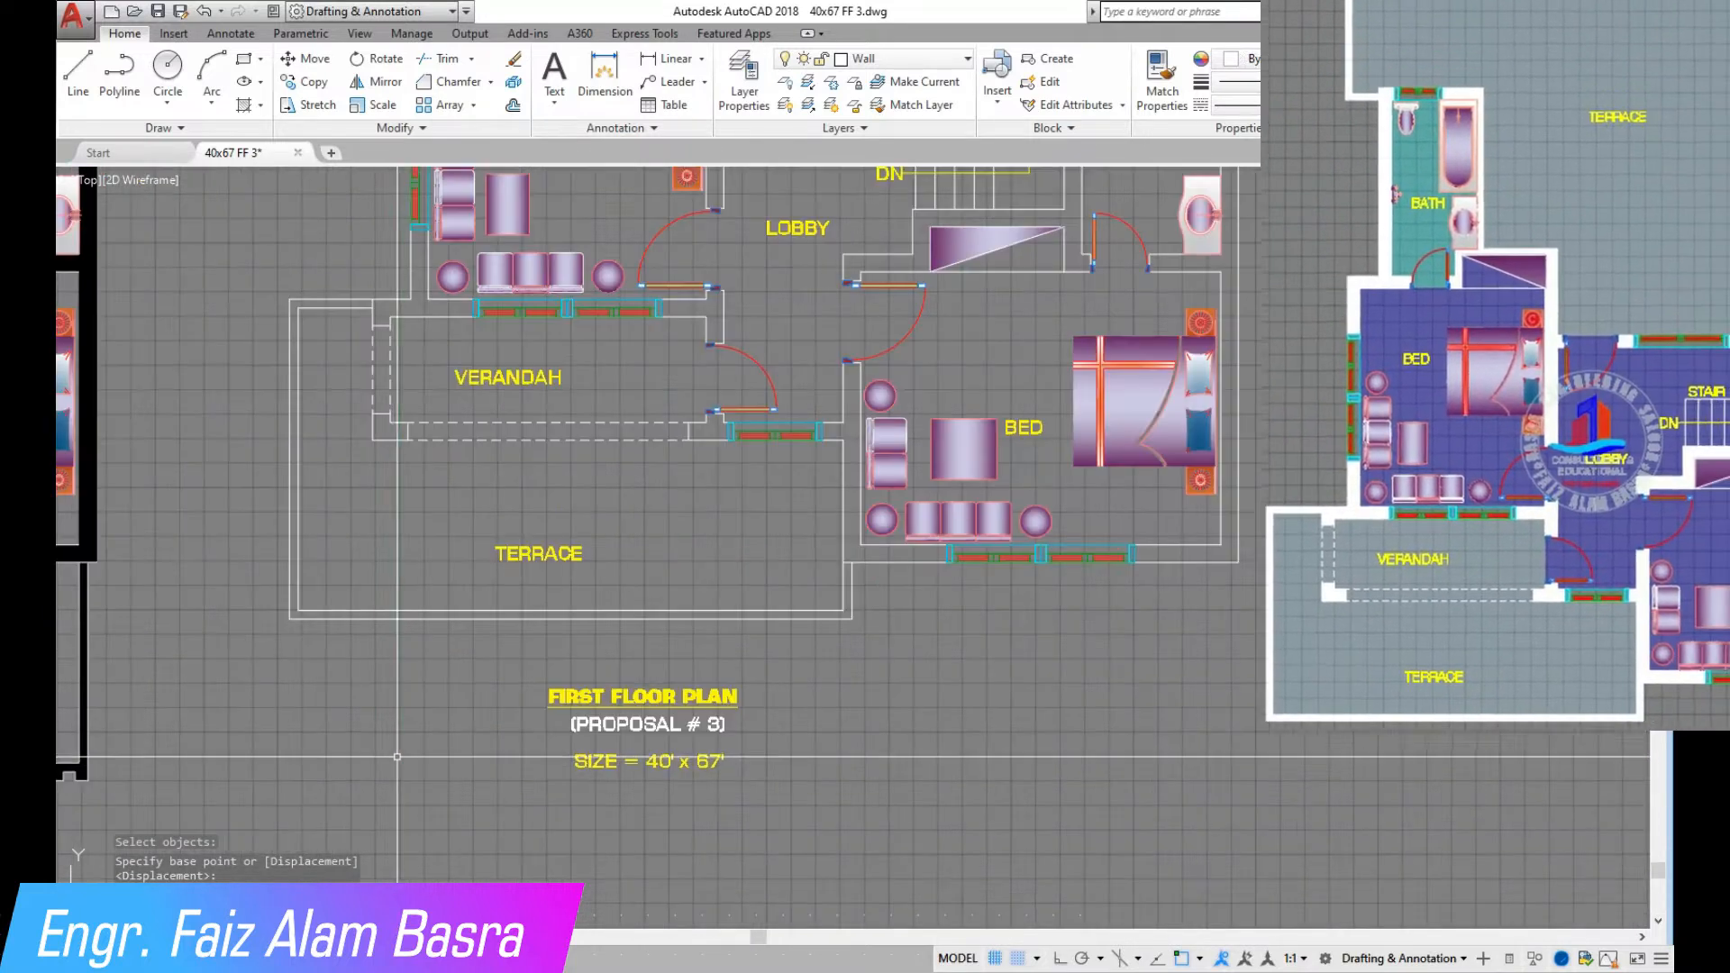
Move the lobby window straight down out of its wall onto the open terrace area
scroll(731, 388, "up", 4)
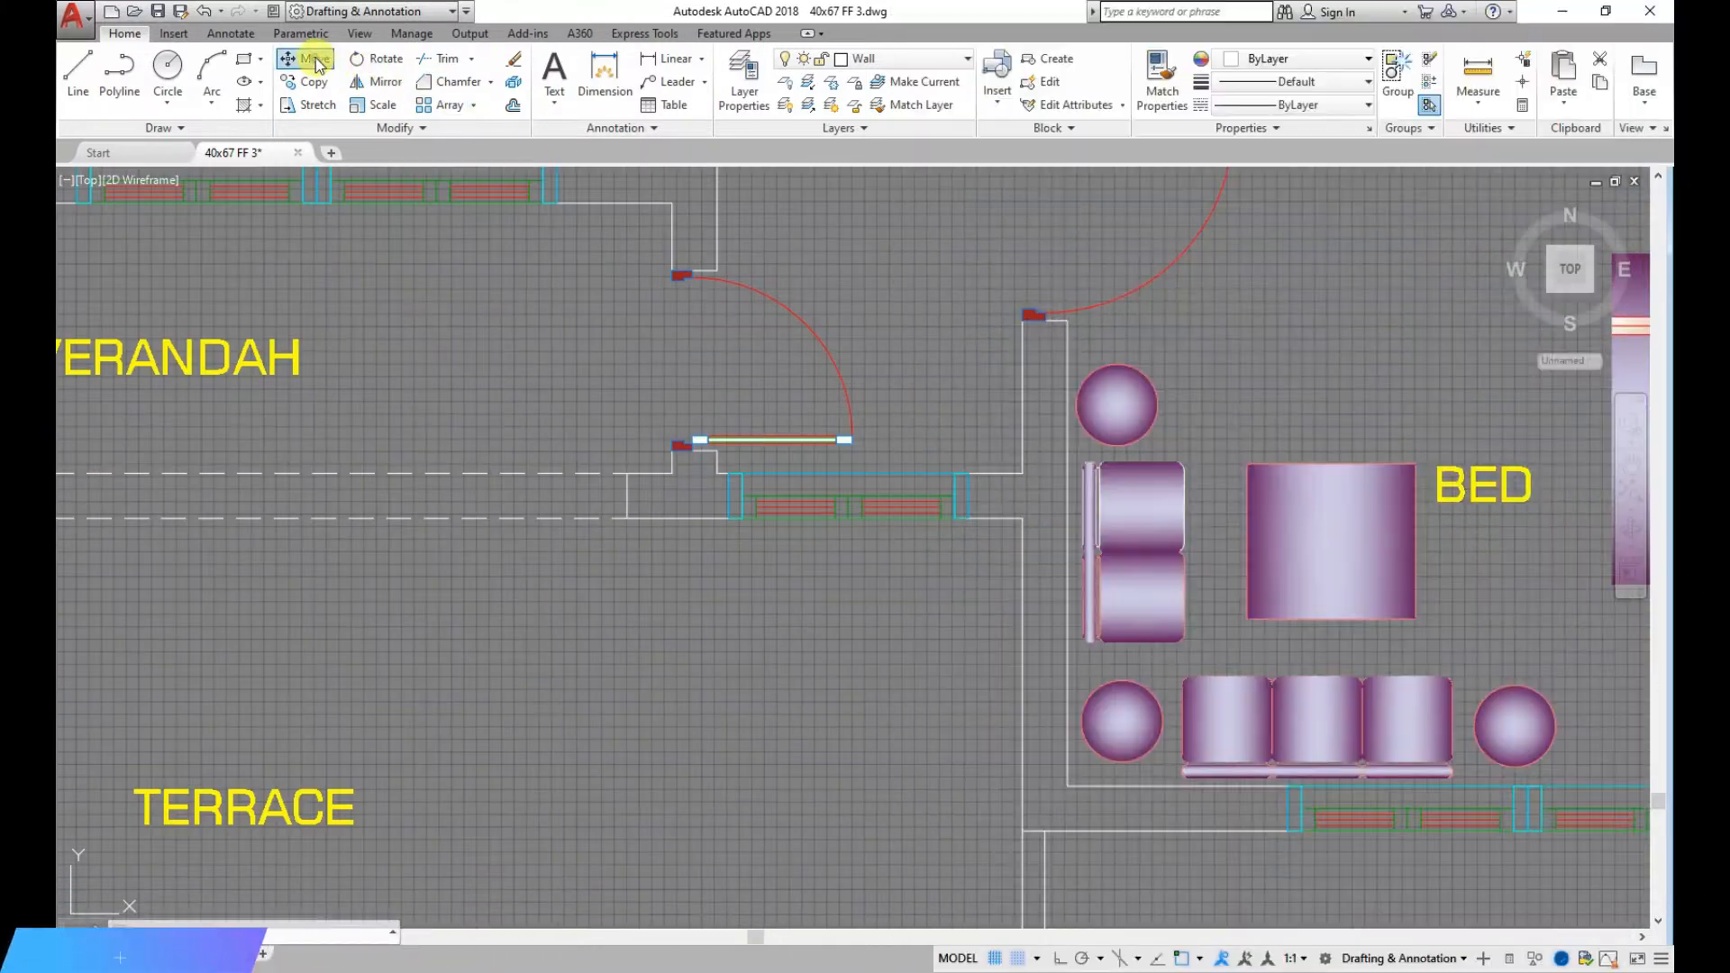
left_click(316, 61)
scroll(761, 481, "up", 6)
left_click(569, 379)
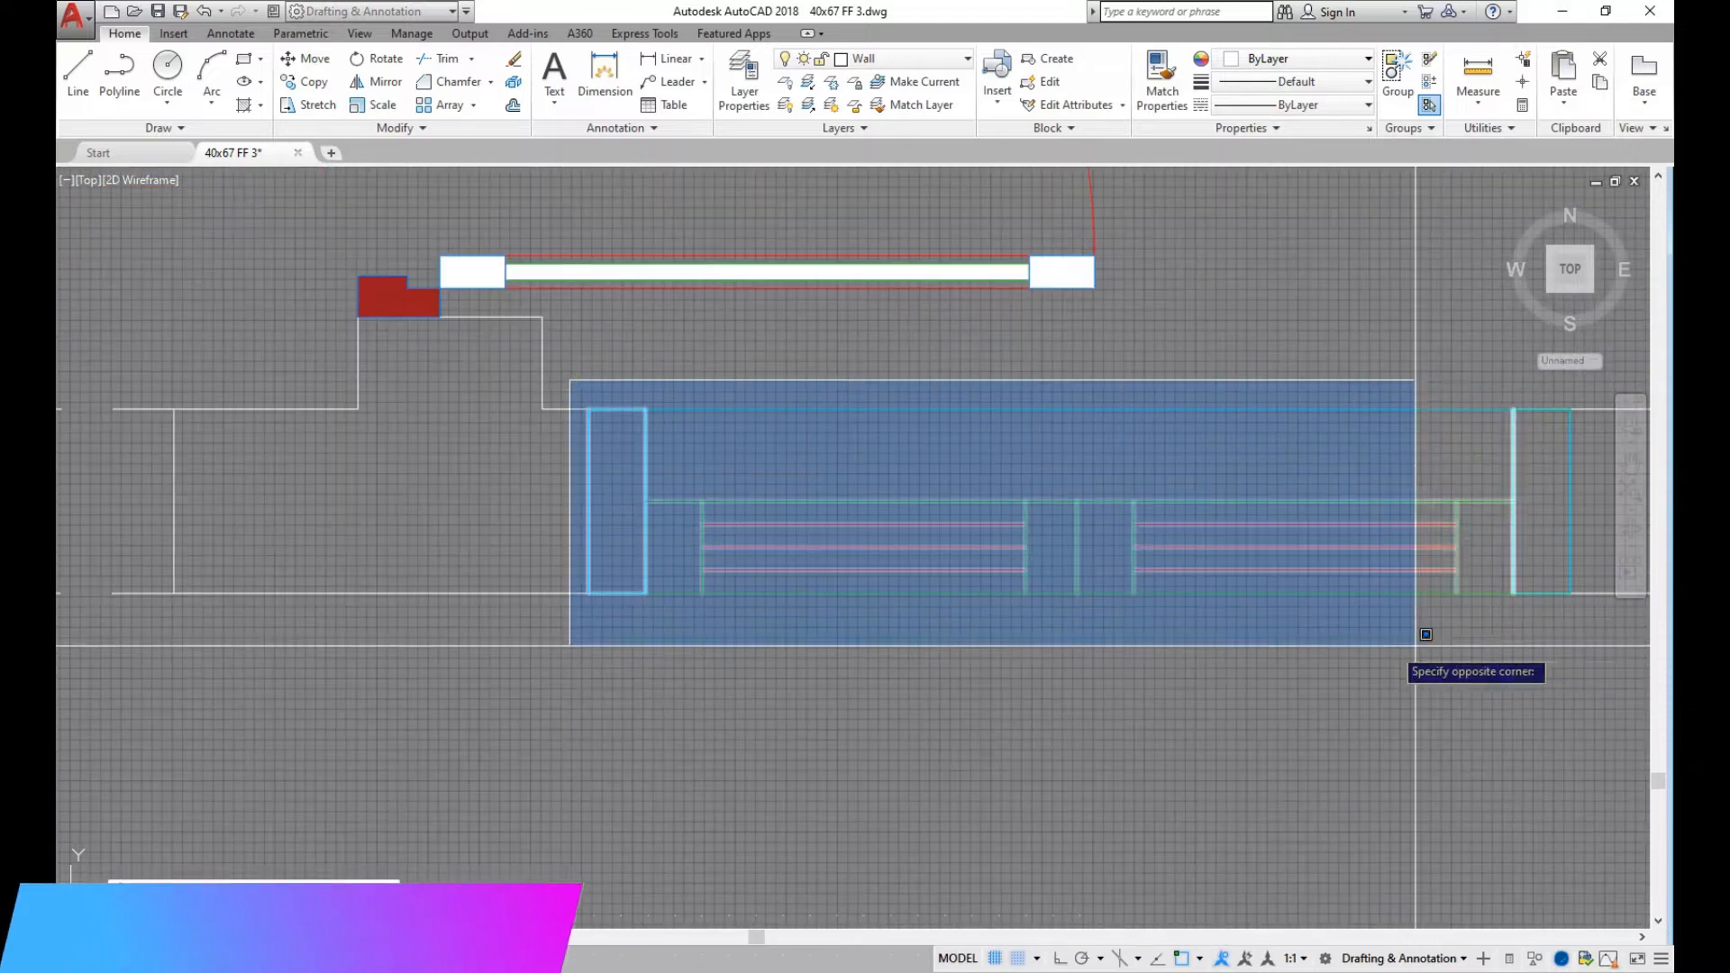
scroll(1420, 644, "down", 2)
left_click(1427, 650)
left_click(1101, 494)
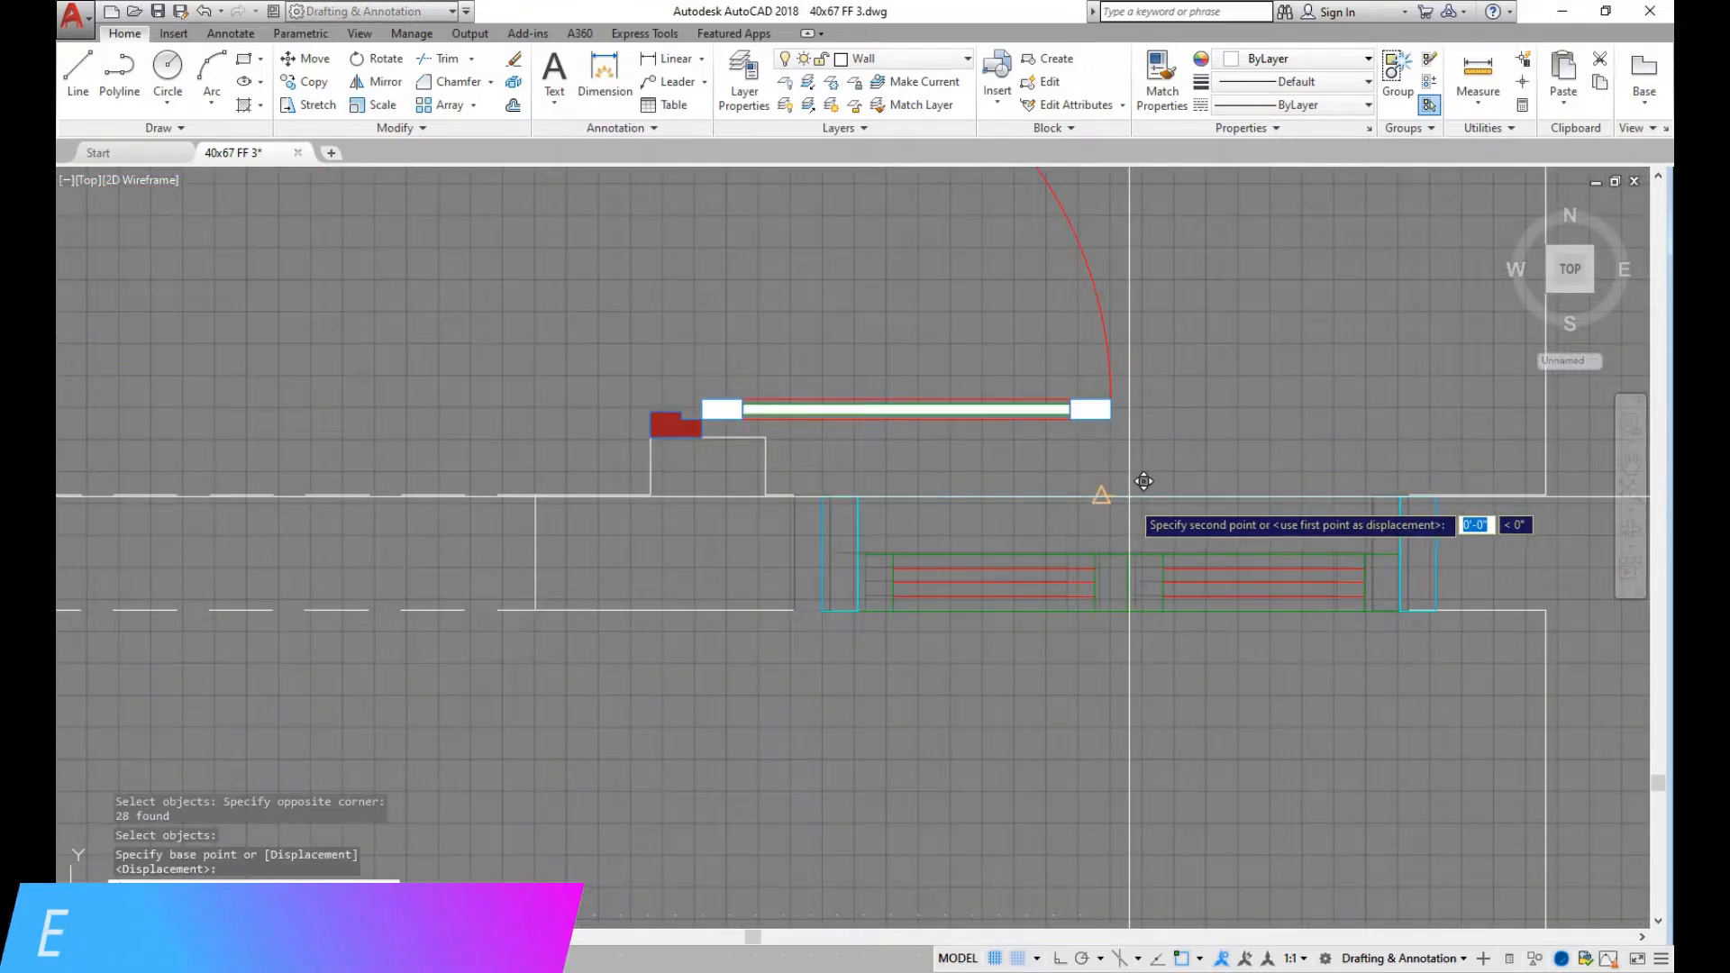
left_click(1108, 692)
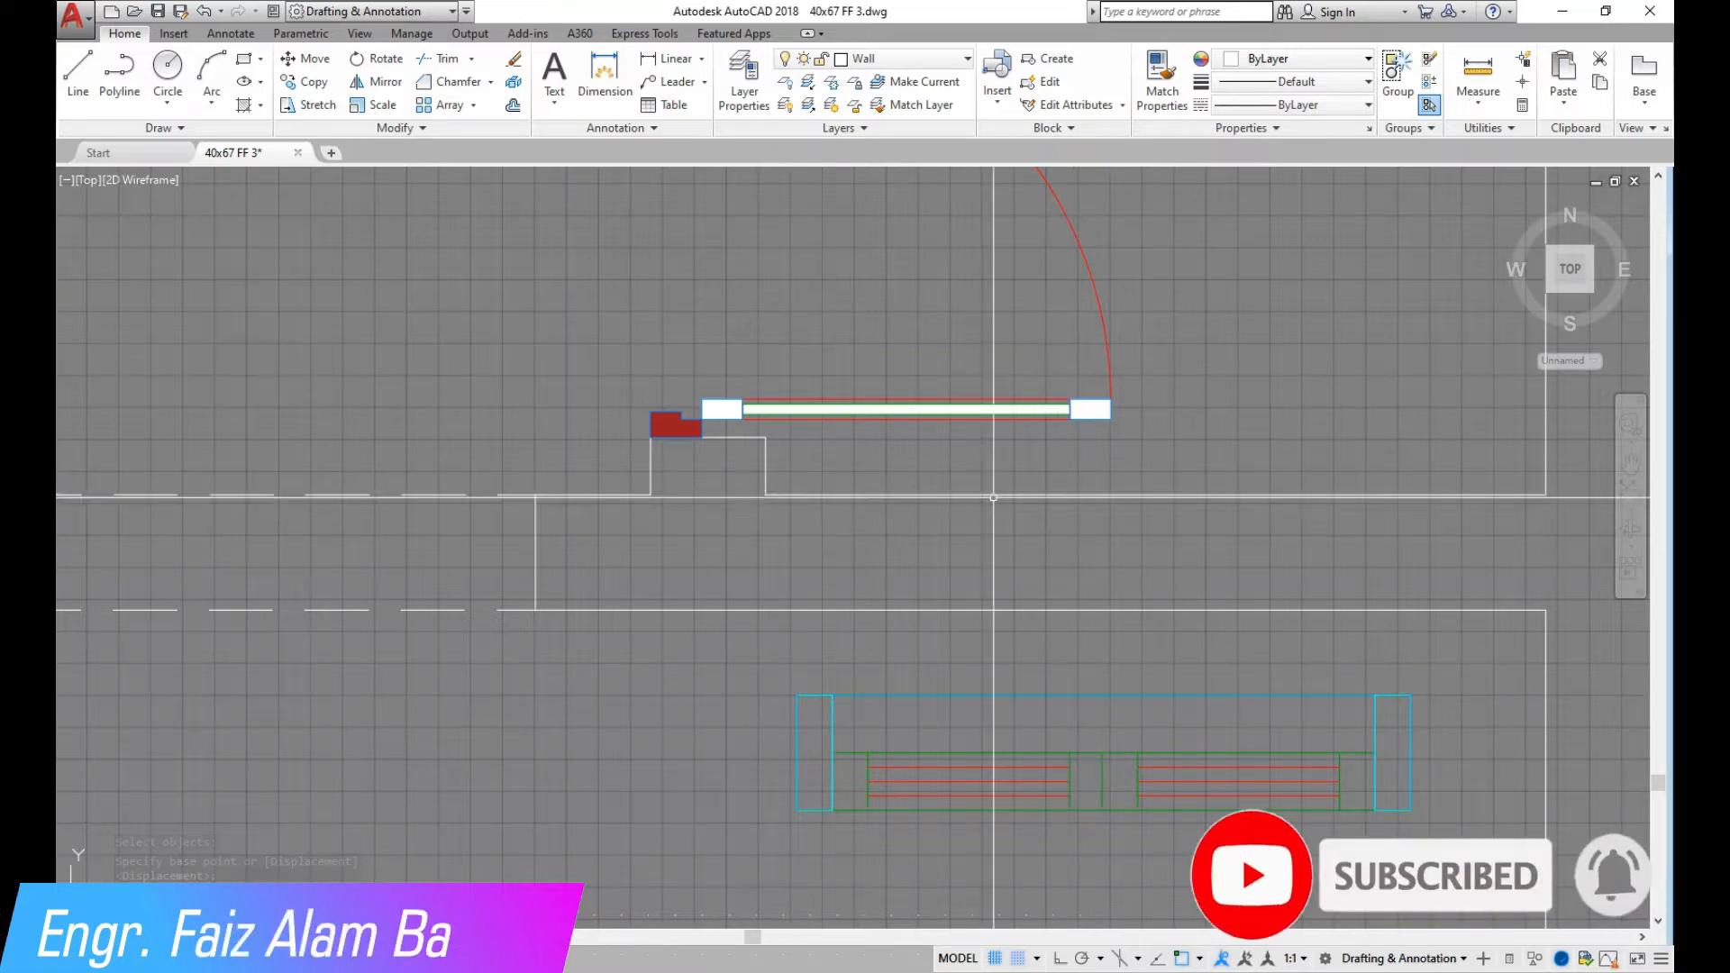
Delete the stray wall line segment below the lobby door and reconnect the inner wall line across the gap
key("Delete")
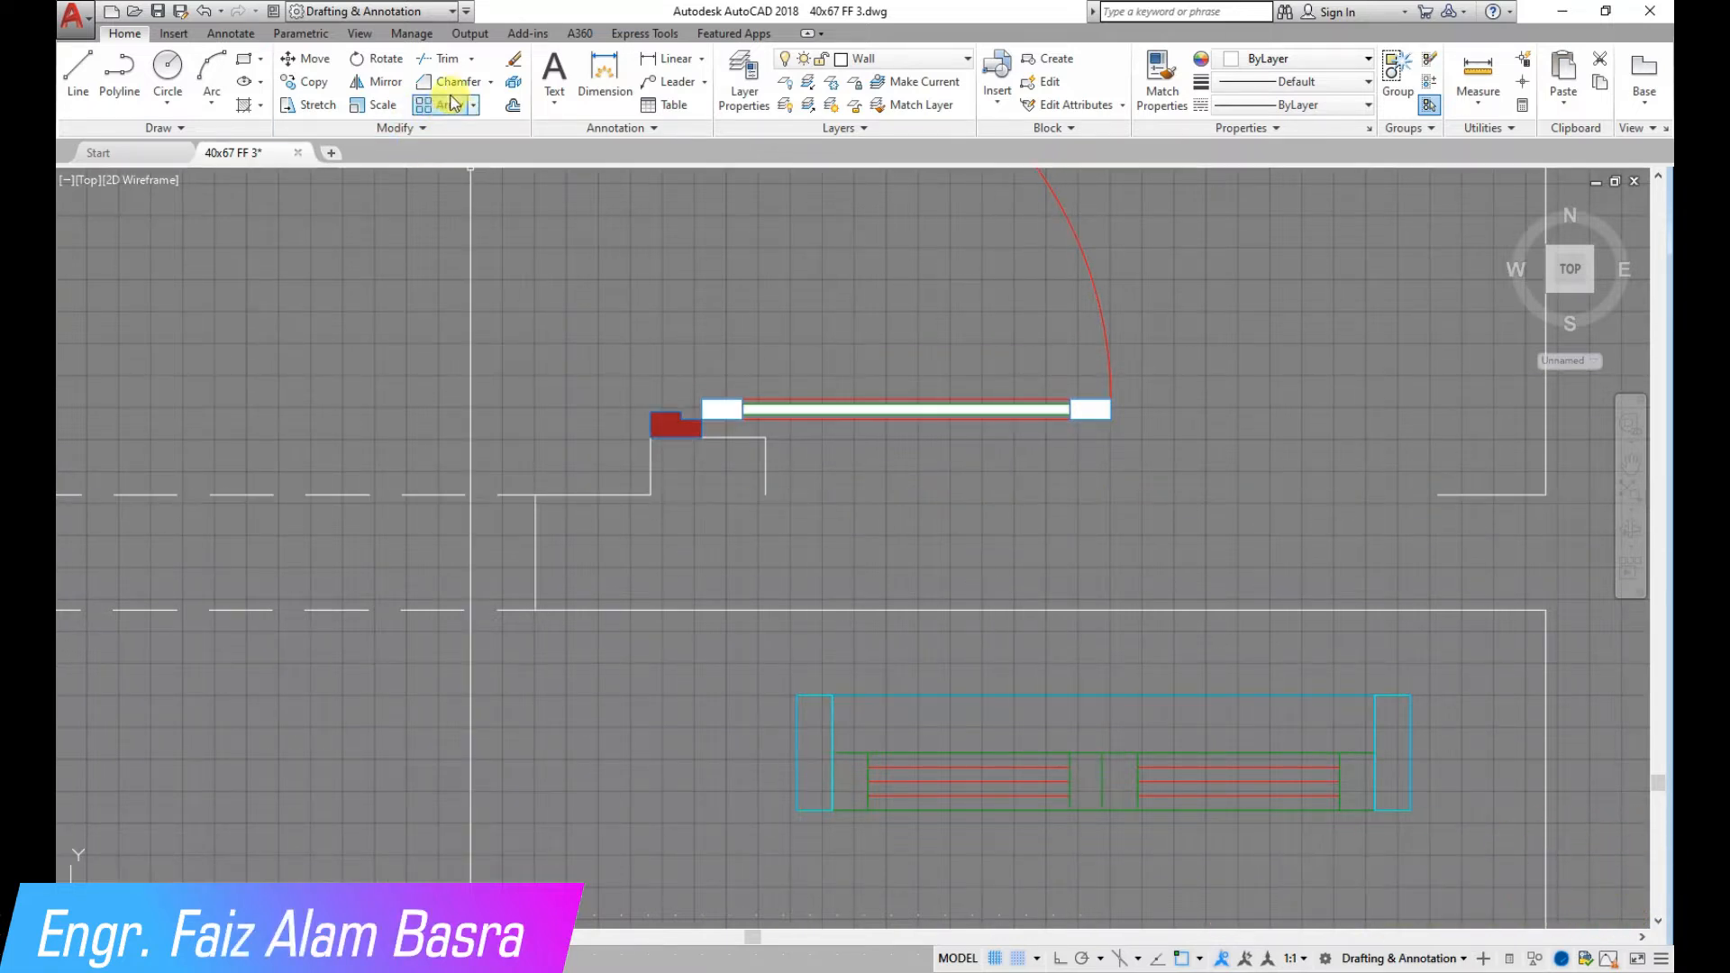
left_click(1444, 495)
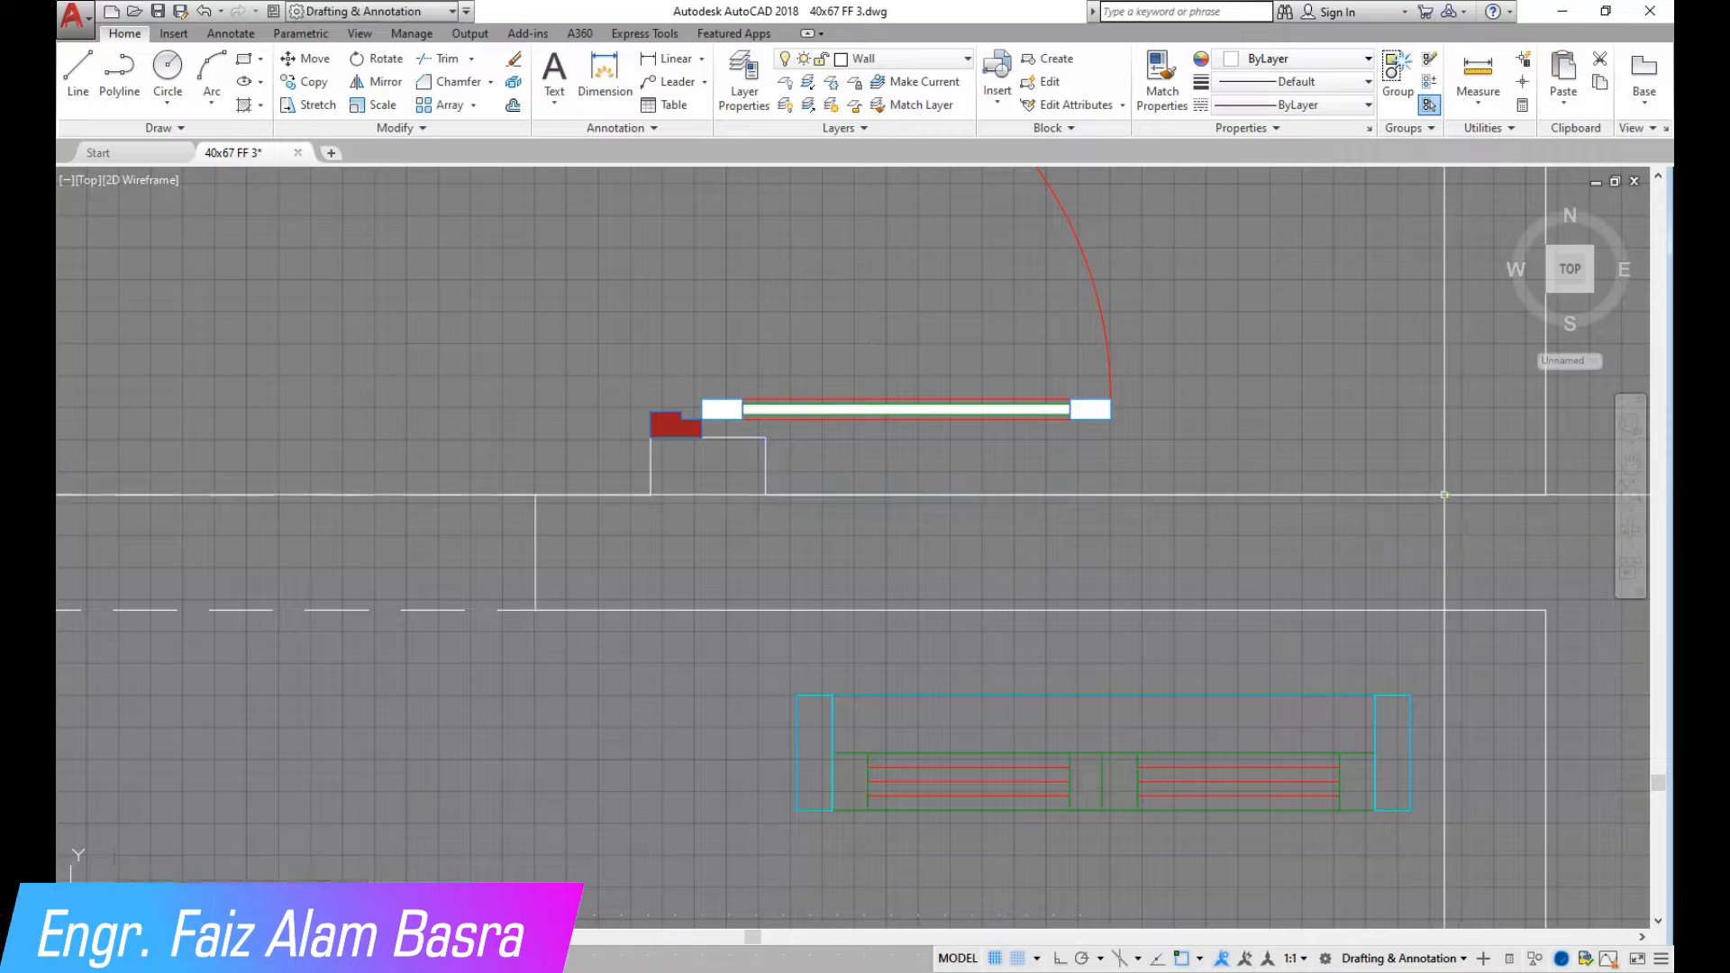
Move the window from the terrace area back into the wall between the lobby and the terrace
scroll(660, 517, "down", 3)
left_click(676, 565)
left_click(996, 645)
key("Return")
scroll(802, 554, "up", 3)
left_click(808, 674)
left_click(857, 475)
scroll(881, 591, "down", 6)
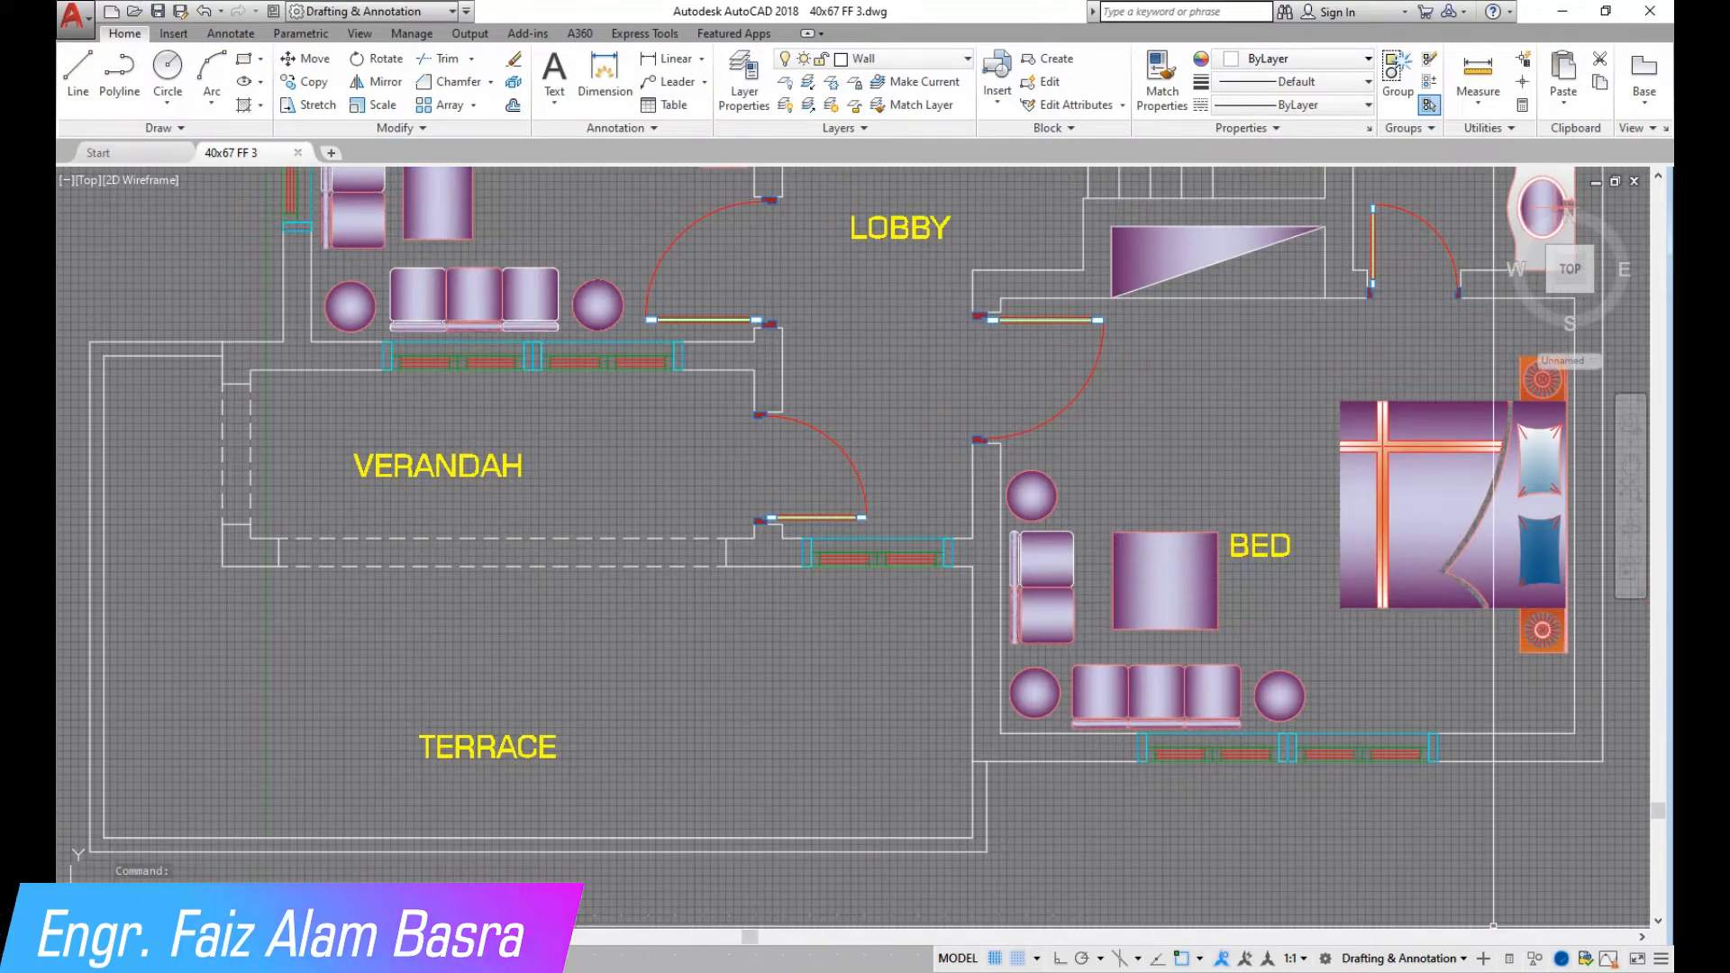
Save the drawing
key("ctrl+s")
scroll(576, 645, "down", 4)
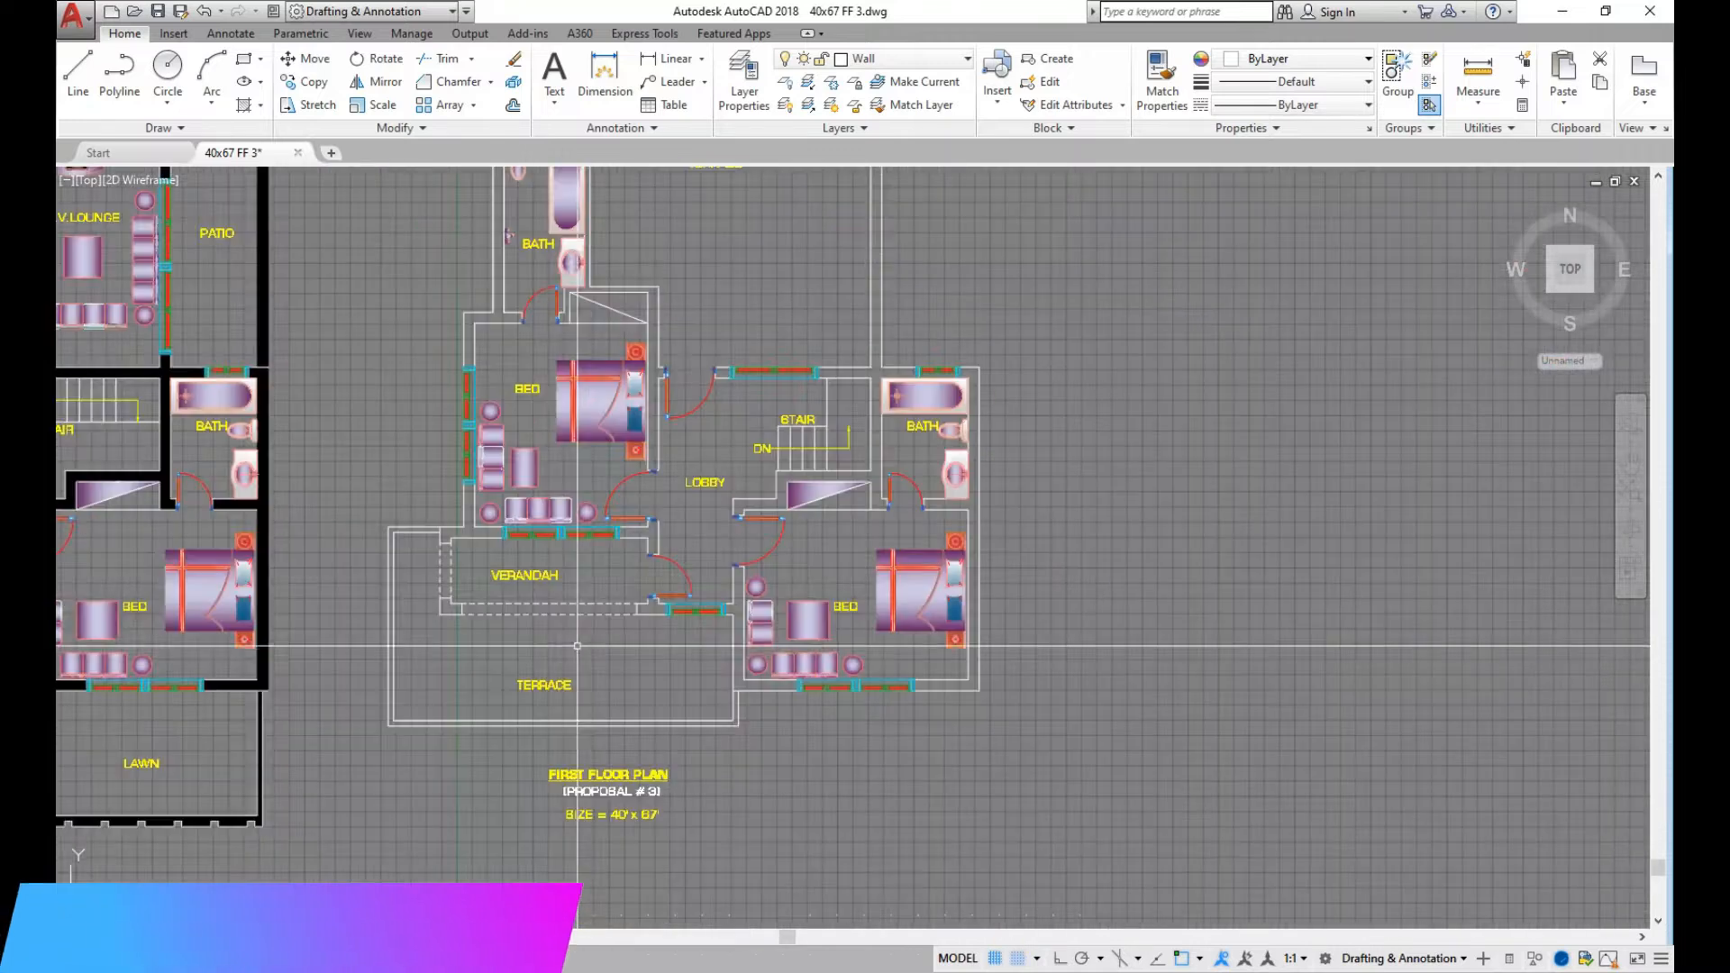
scroll(437, 581, "down", 2)
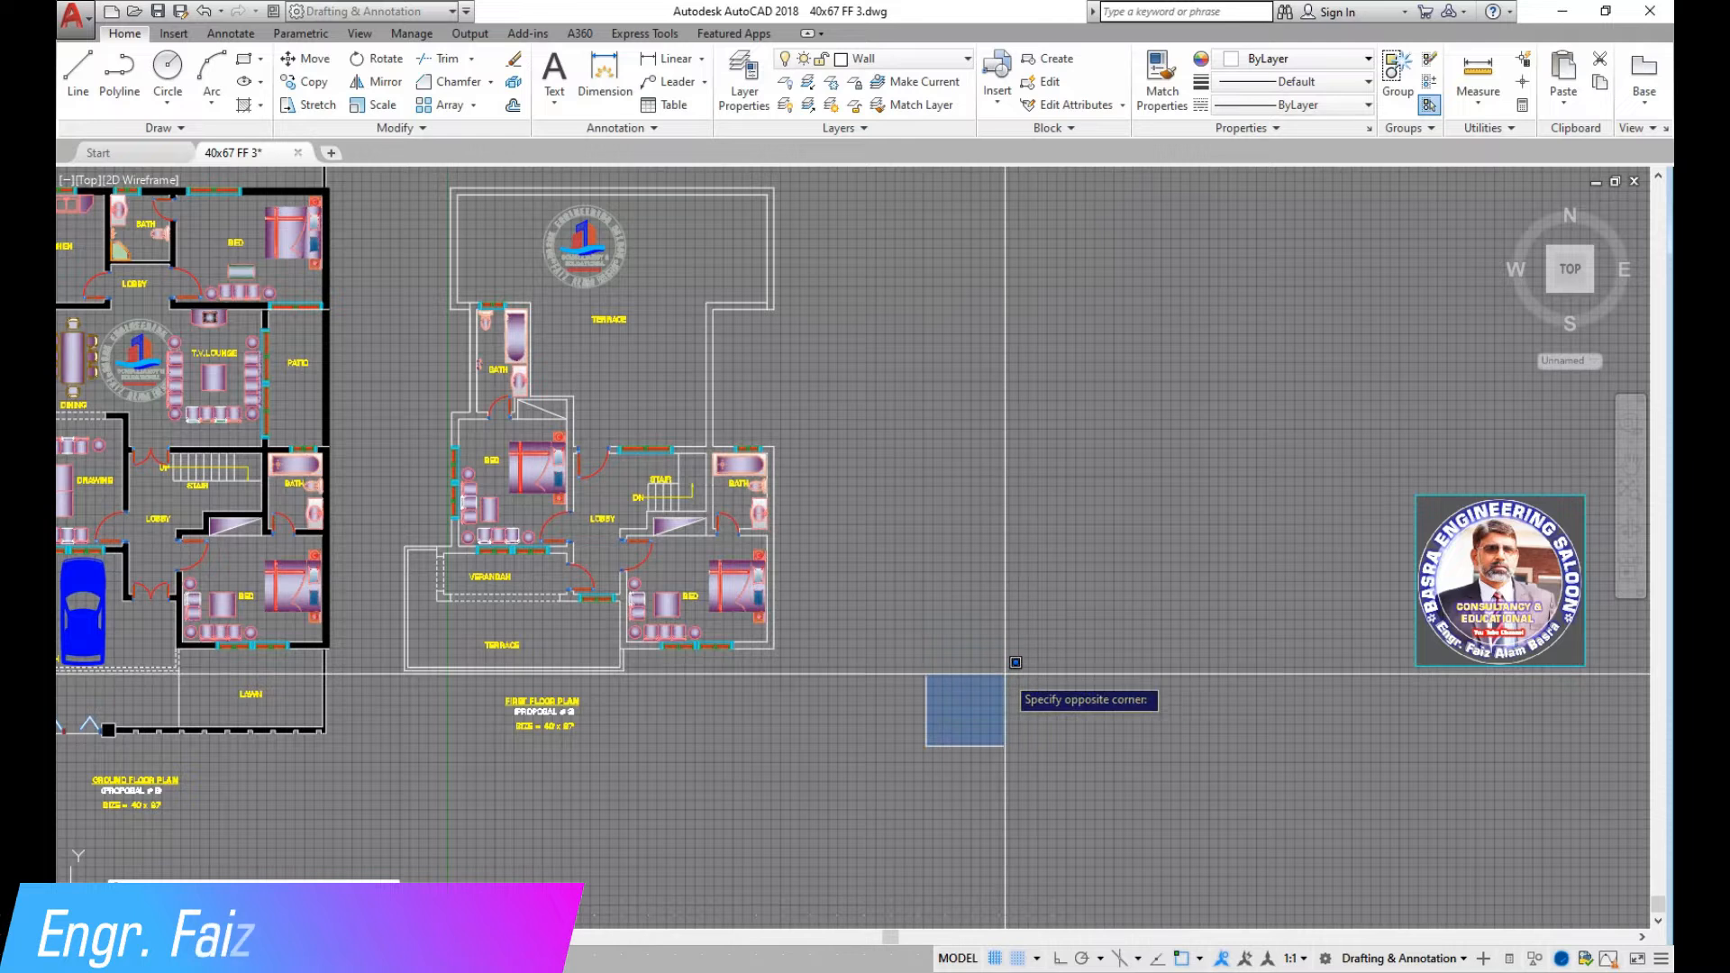
Offset the left outer wall line of the upper terrace inward by 4 1/2"
scroll(453, 213, "up", 4)
scroll(580, 392, "down", 2)
scroll(475, 168, "up", 2)
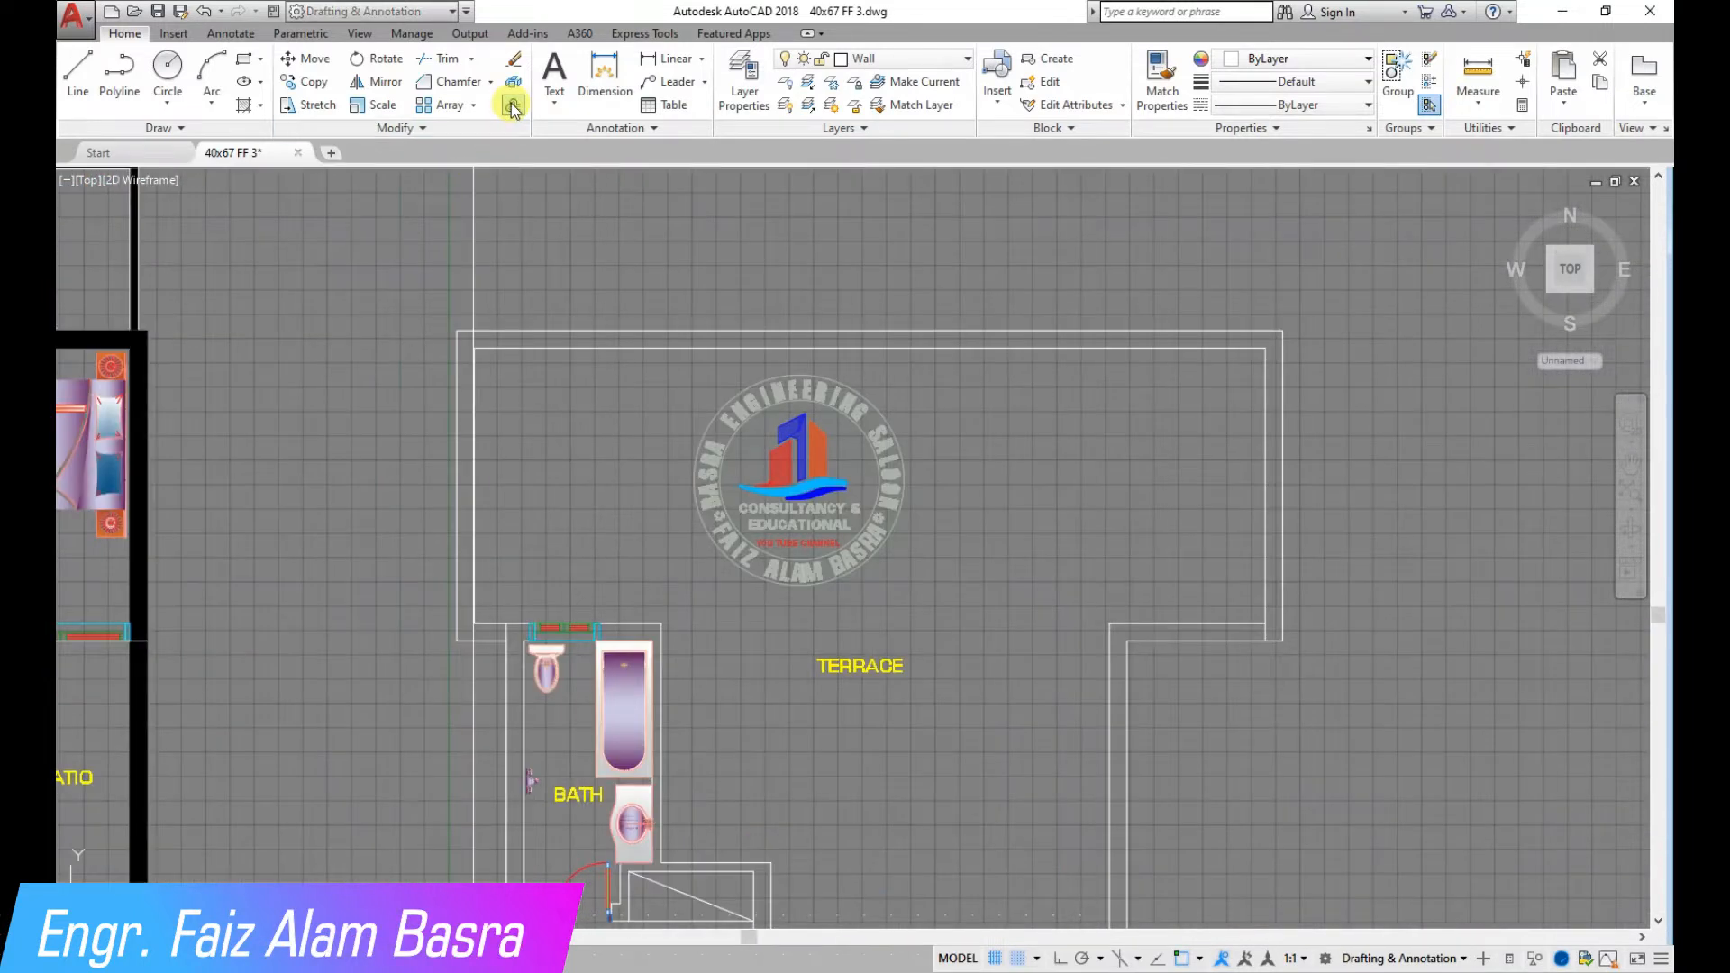
scroll(473, 464, "up", 2)
left_click(455, 423)
scroll(522, 245, "down", 3)
scroll(439, 667, "up", 5)
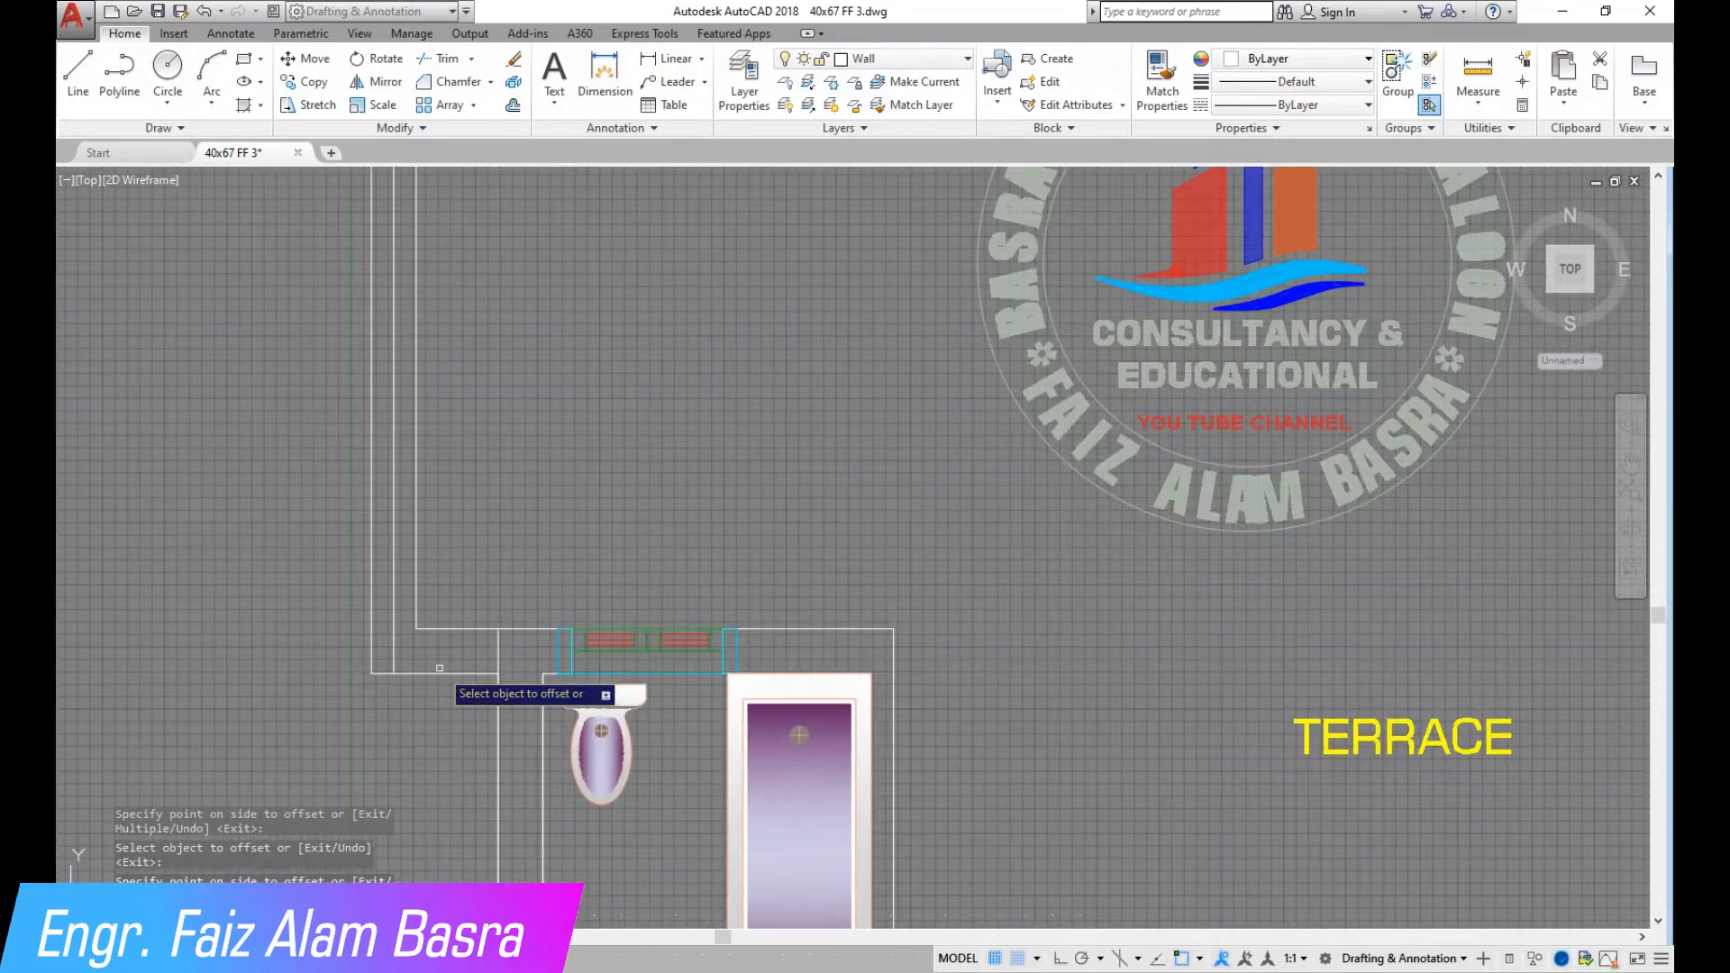
left_click(437, 673)
key("Escape")
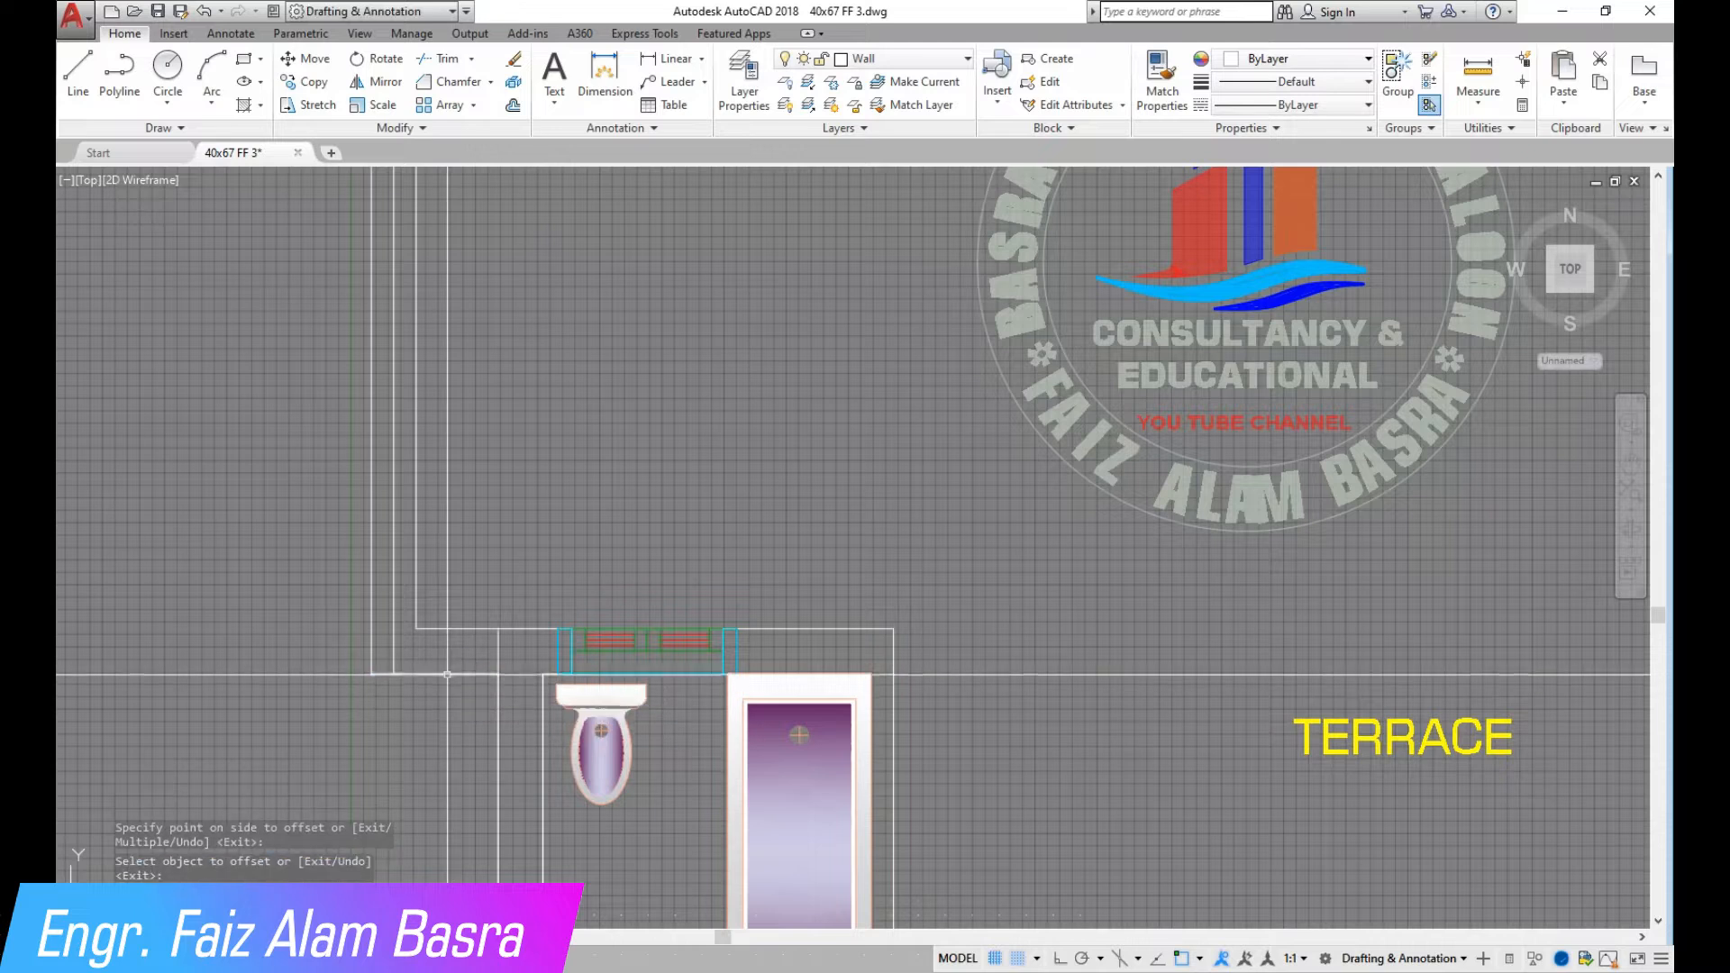
Offset the lower wall lines of the upper terrace by 4 1/2" on both sides of the terrace
key("Return")
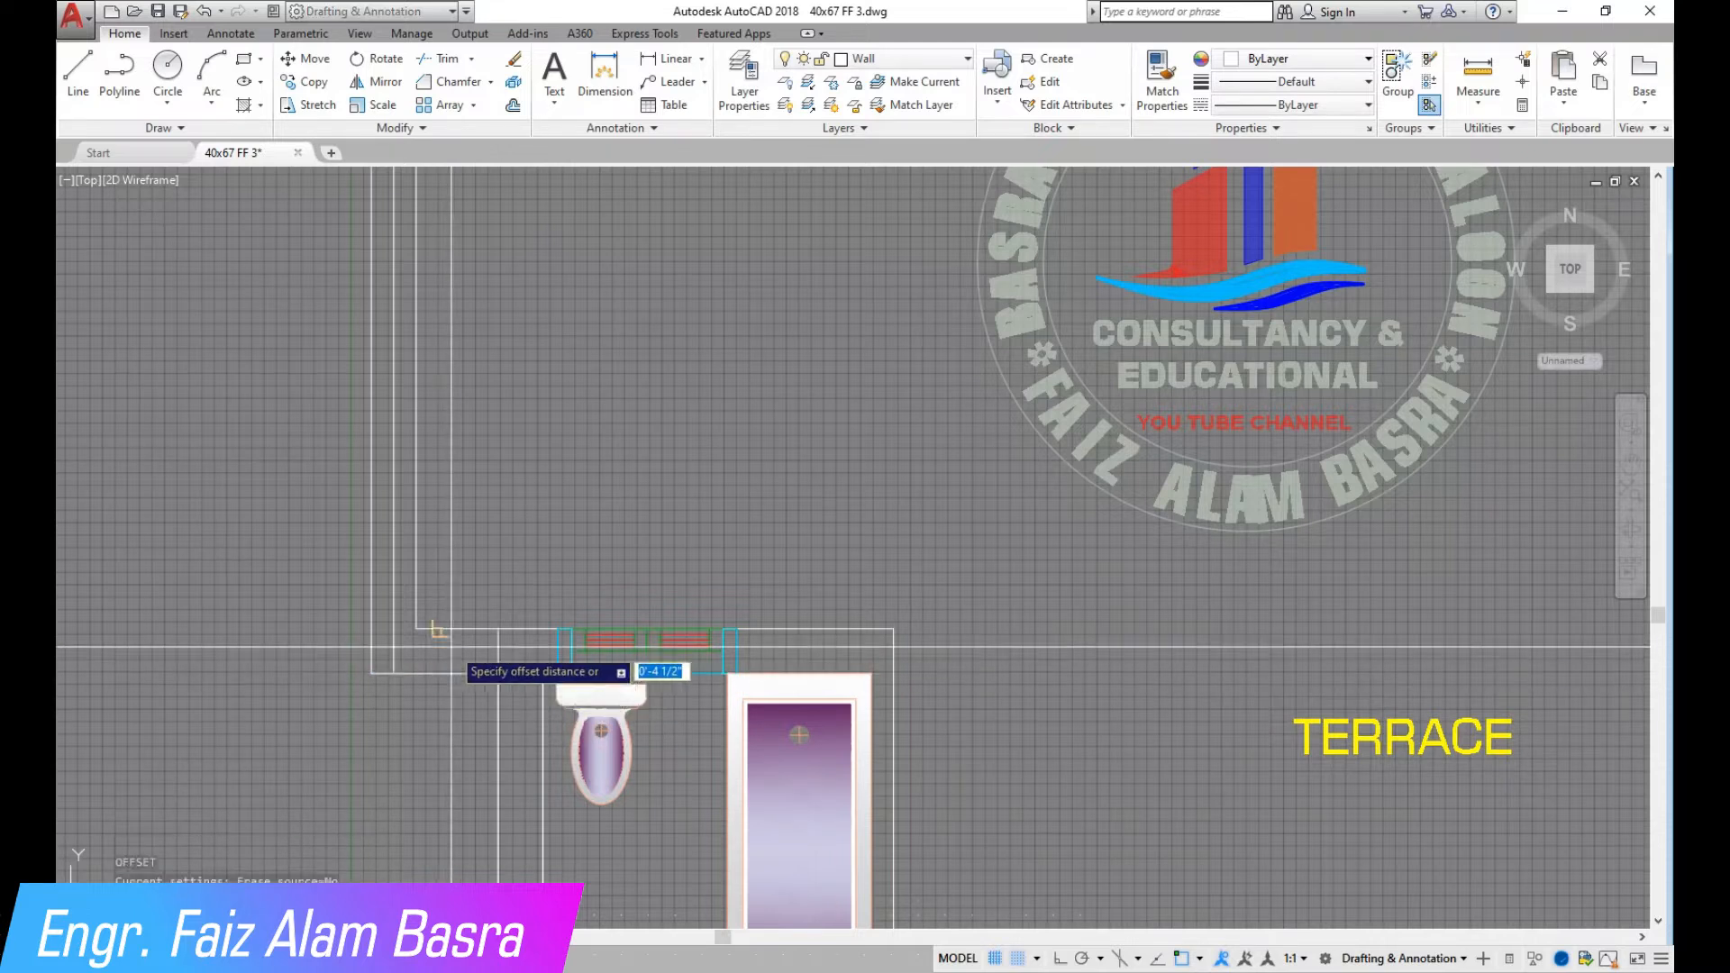
left_click(447, 671)
left_click(367, 635)
scroll(315, 631, "down", 4)
scroll(1036, 621, "up", 2)
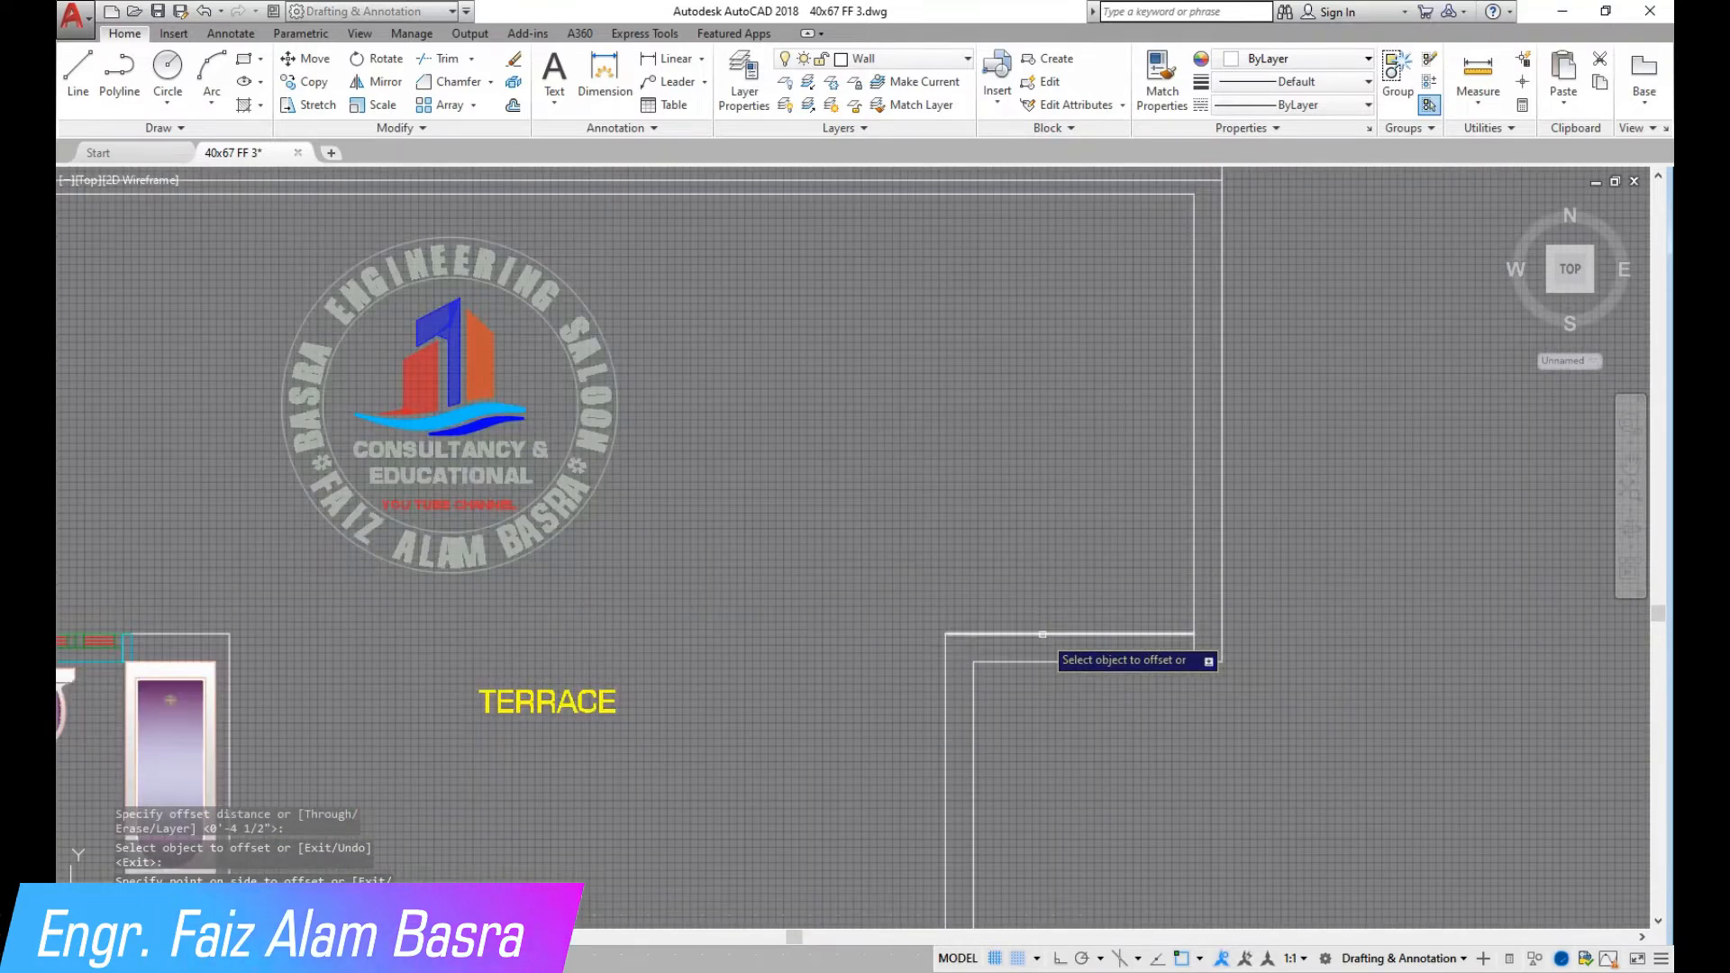
left_click(1042, 634)
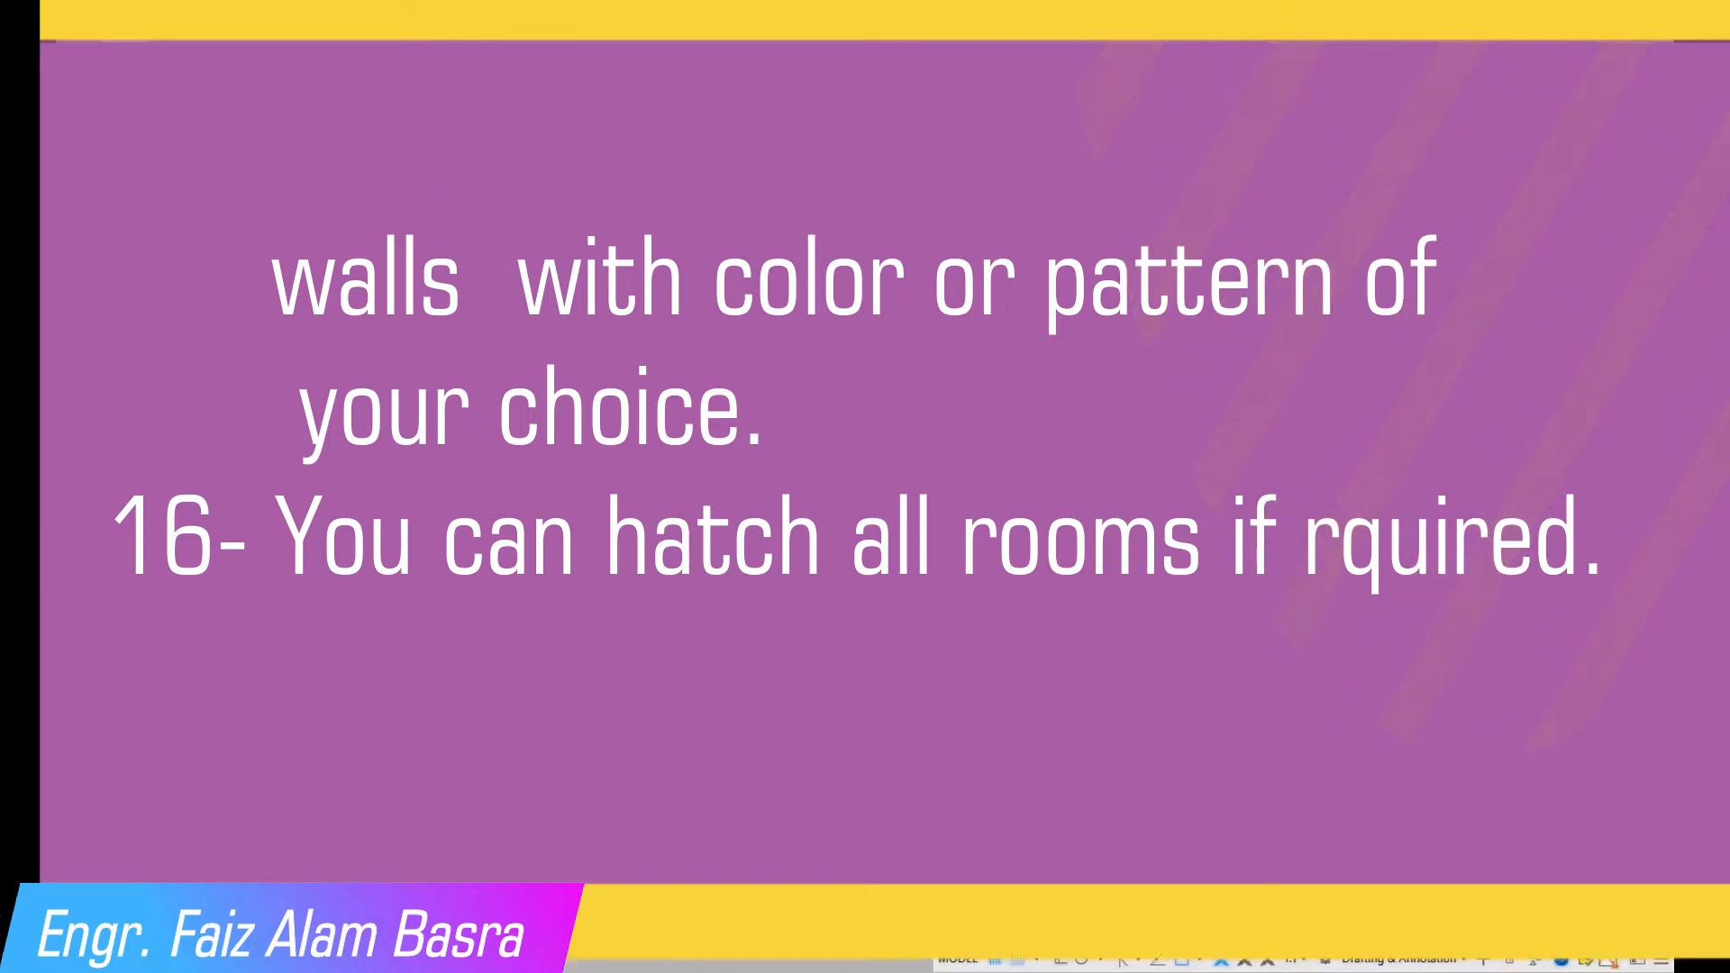
Delete the leftover terrace wall line and join the offset wall lines into closed corners with Chamfer
left_click(579, 743)
key("Delete")
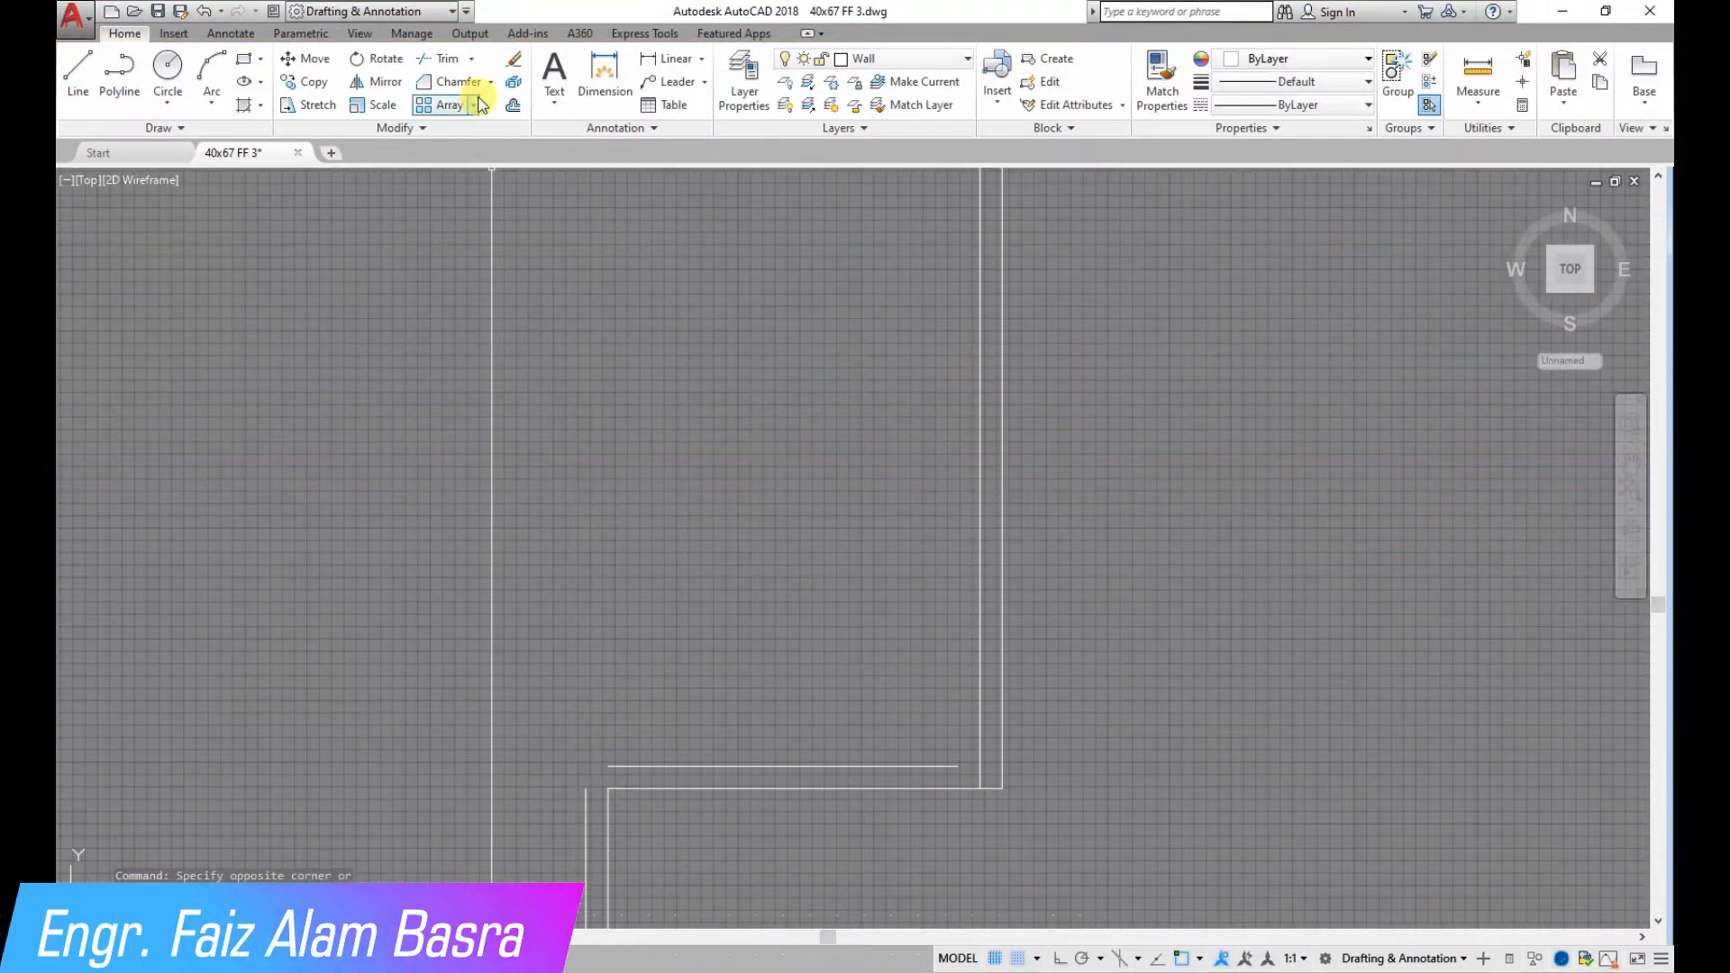
left_click(469, 83)
left_click(587, 814)
left_click(641, 766)
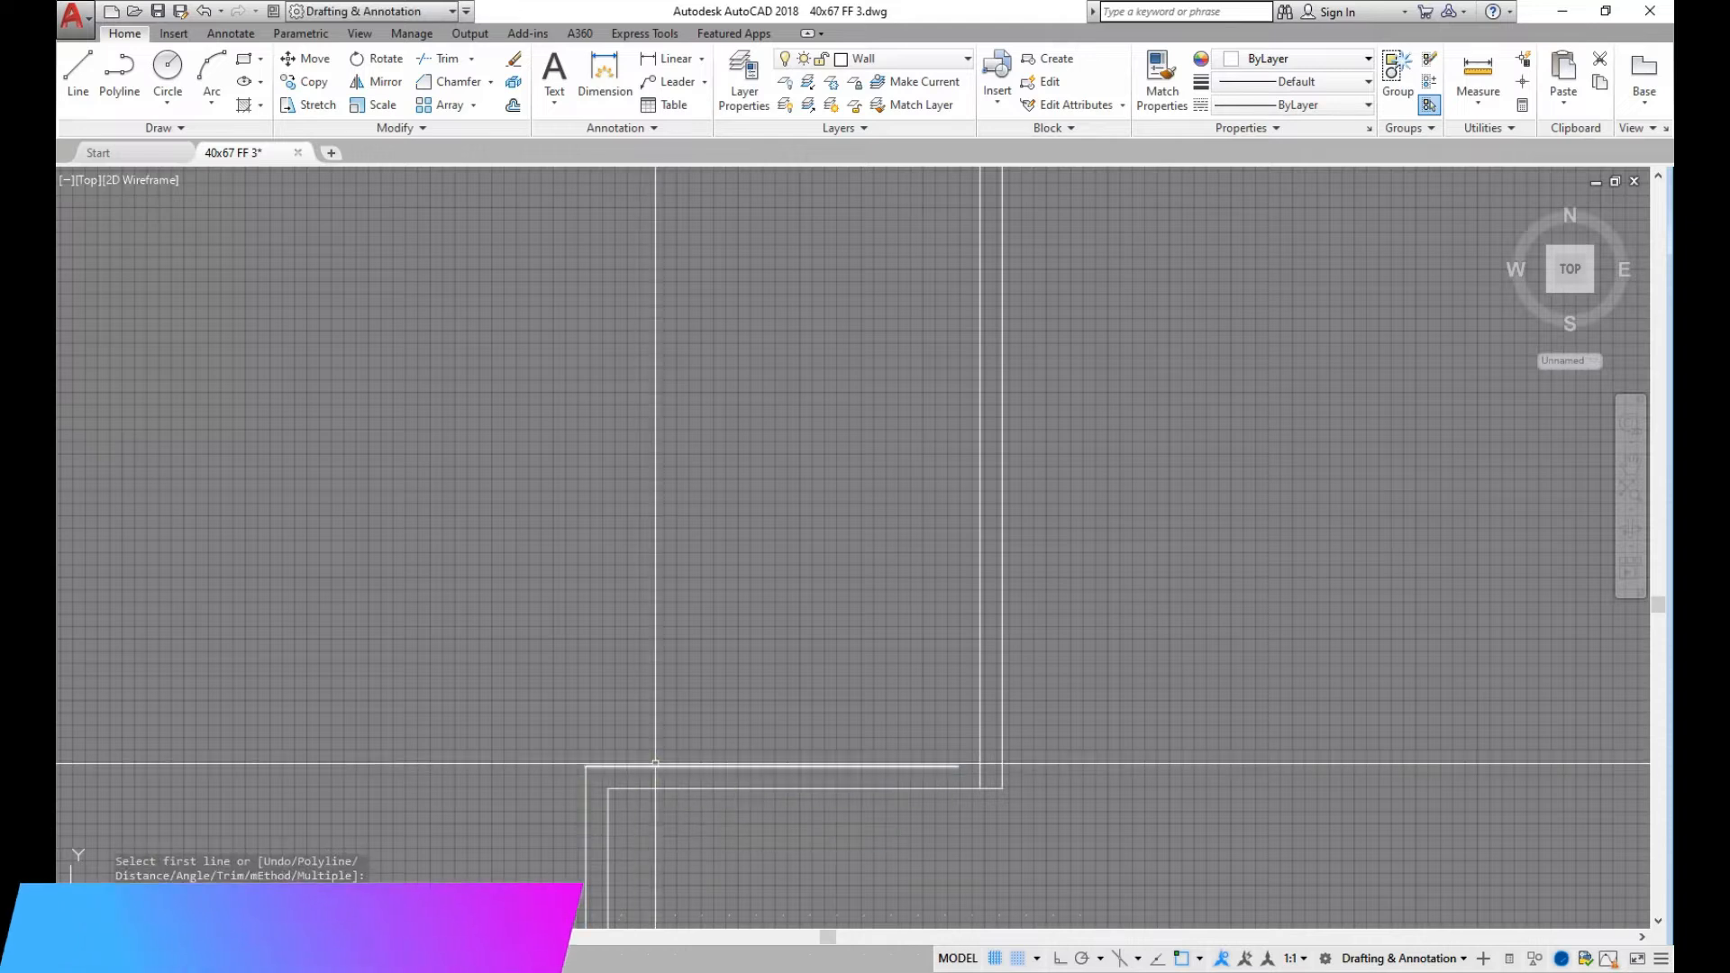
left_click(981, 718)
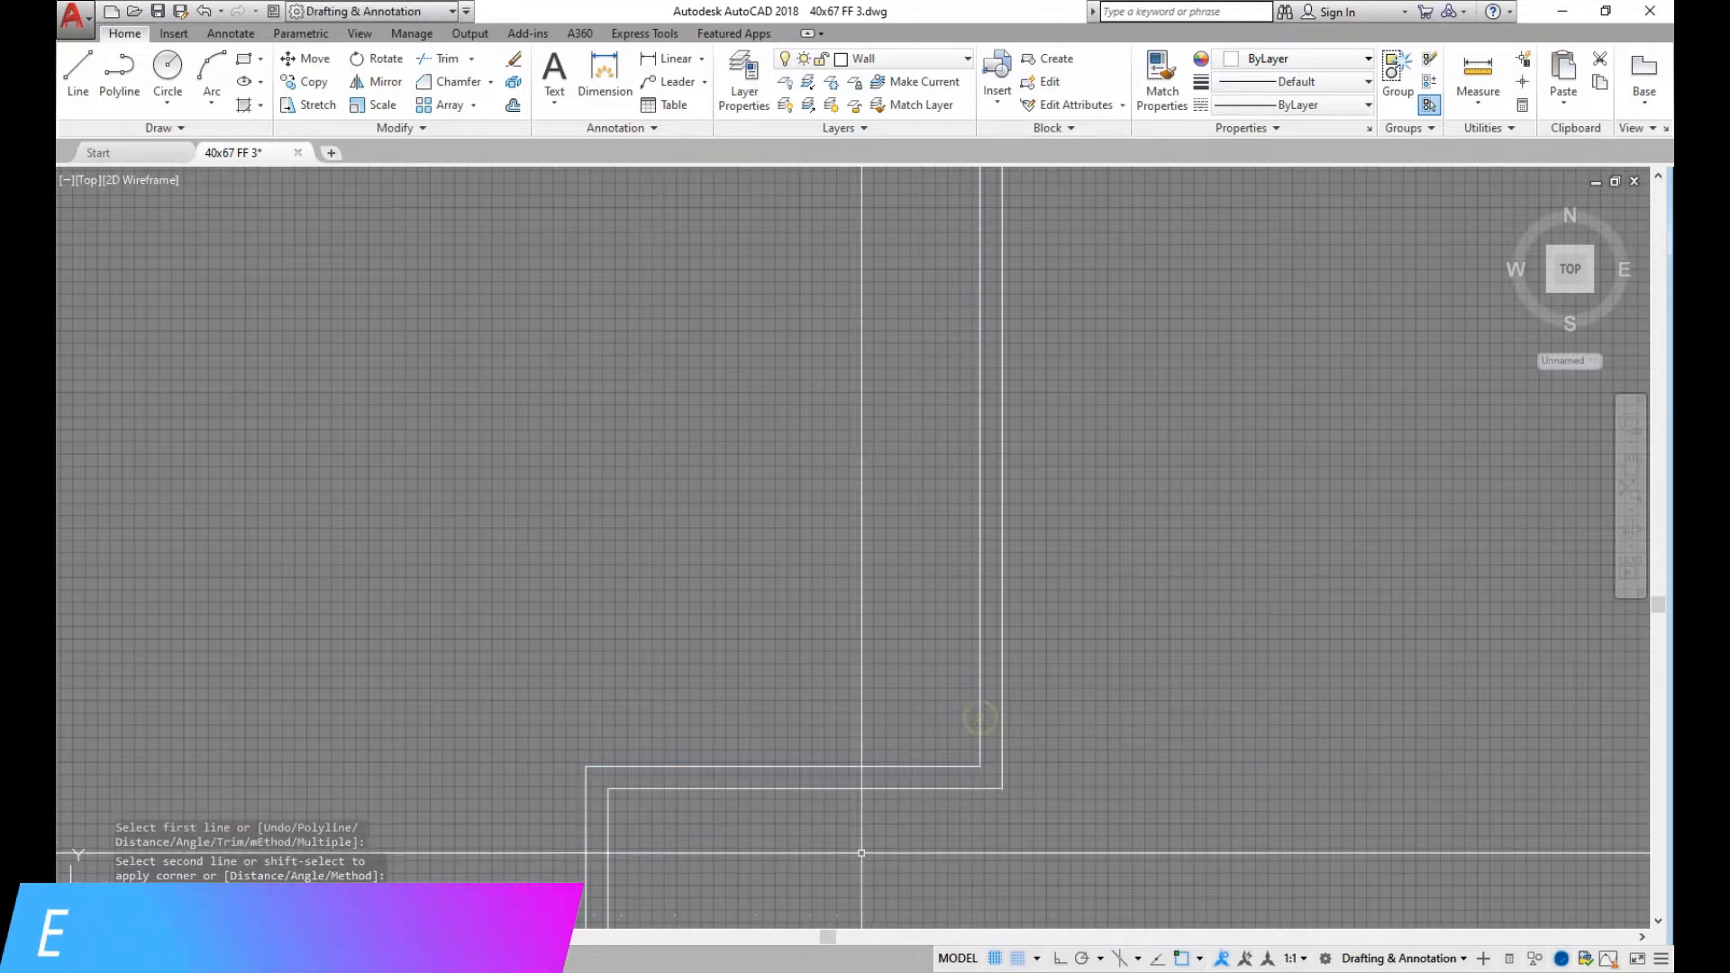
scroll(864, 842, "down", 4)
scroll(872, 567, "up", 2)
left_click(929, 530)
key("Return")
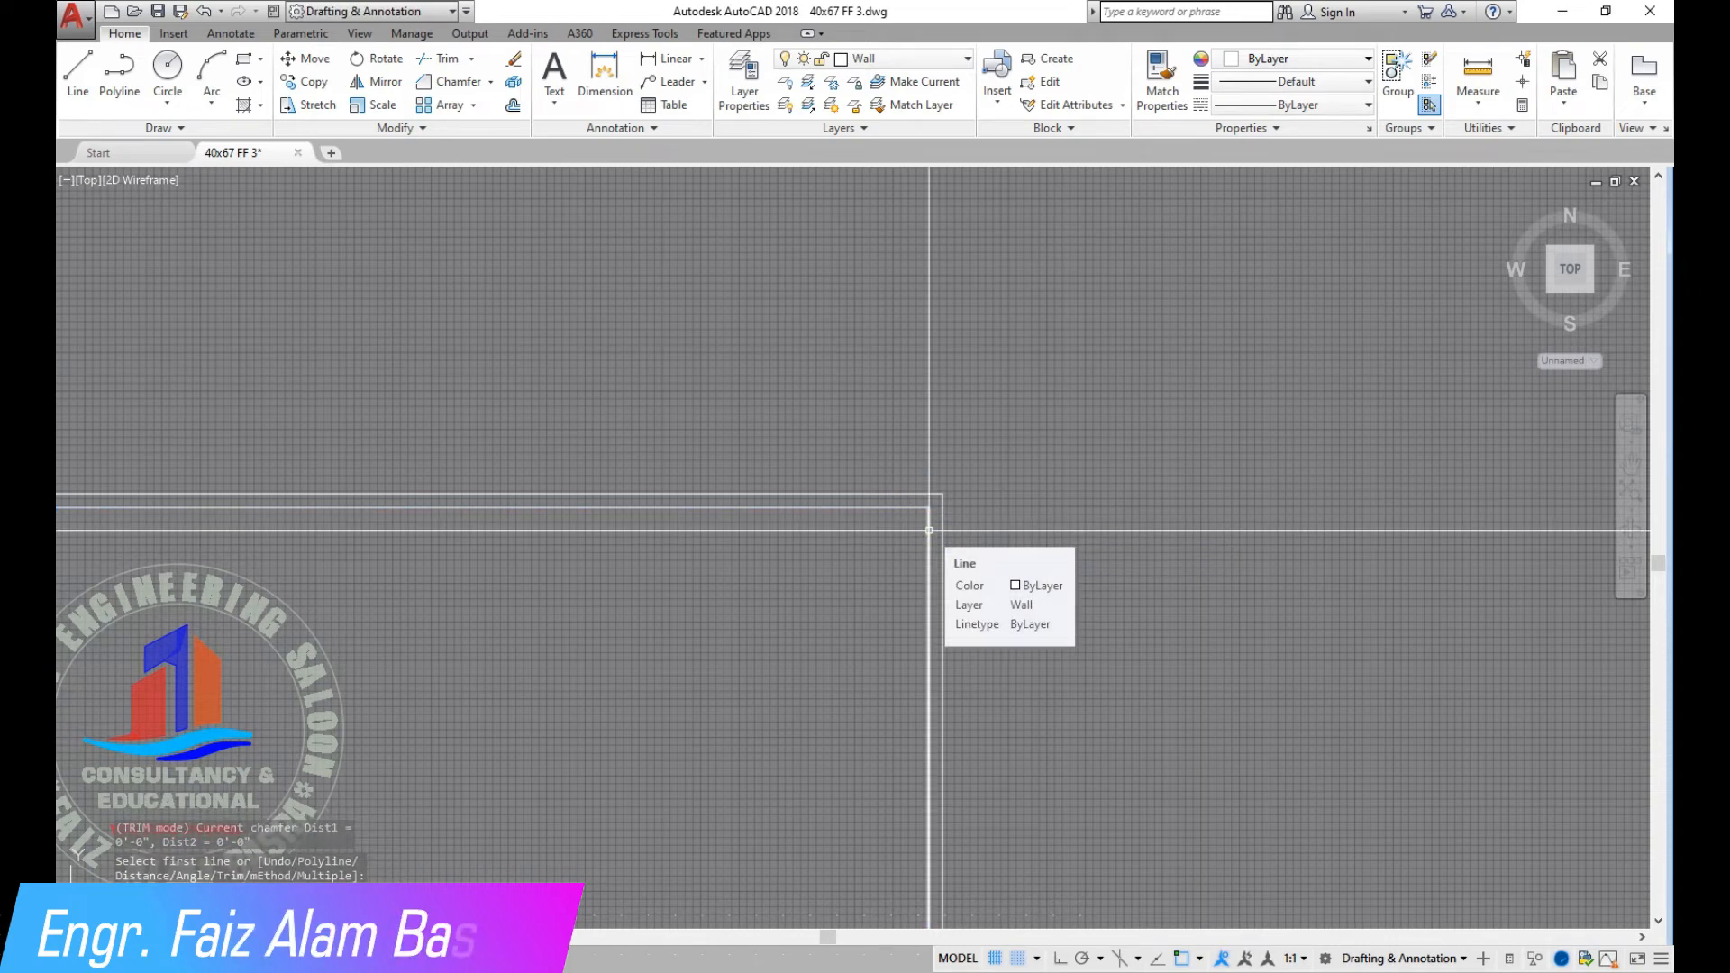
scroll(928, 529, "down", 5)
scroll(630, 540, "up", 2)
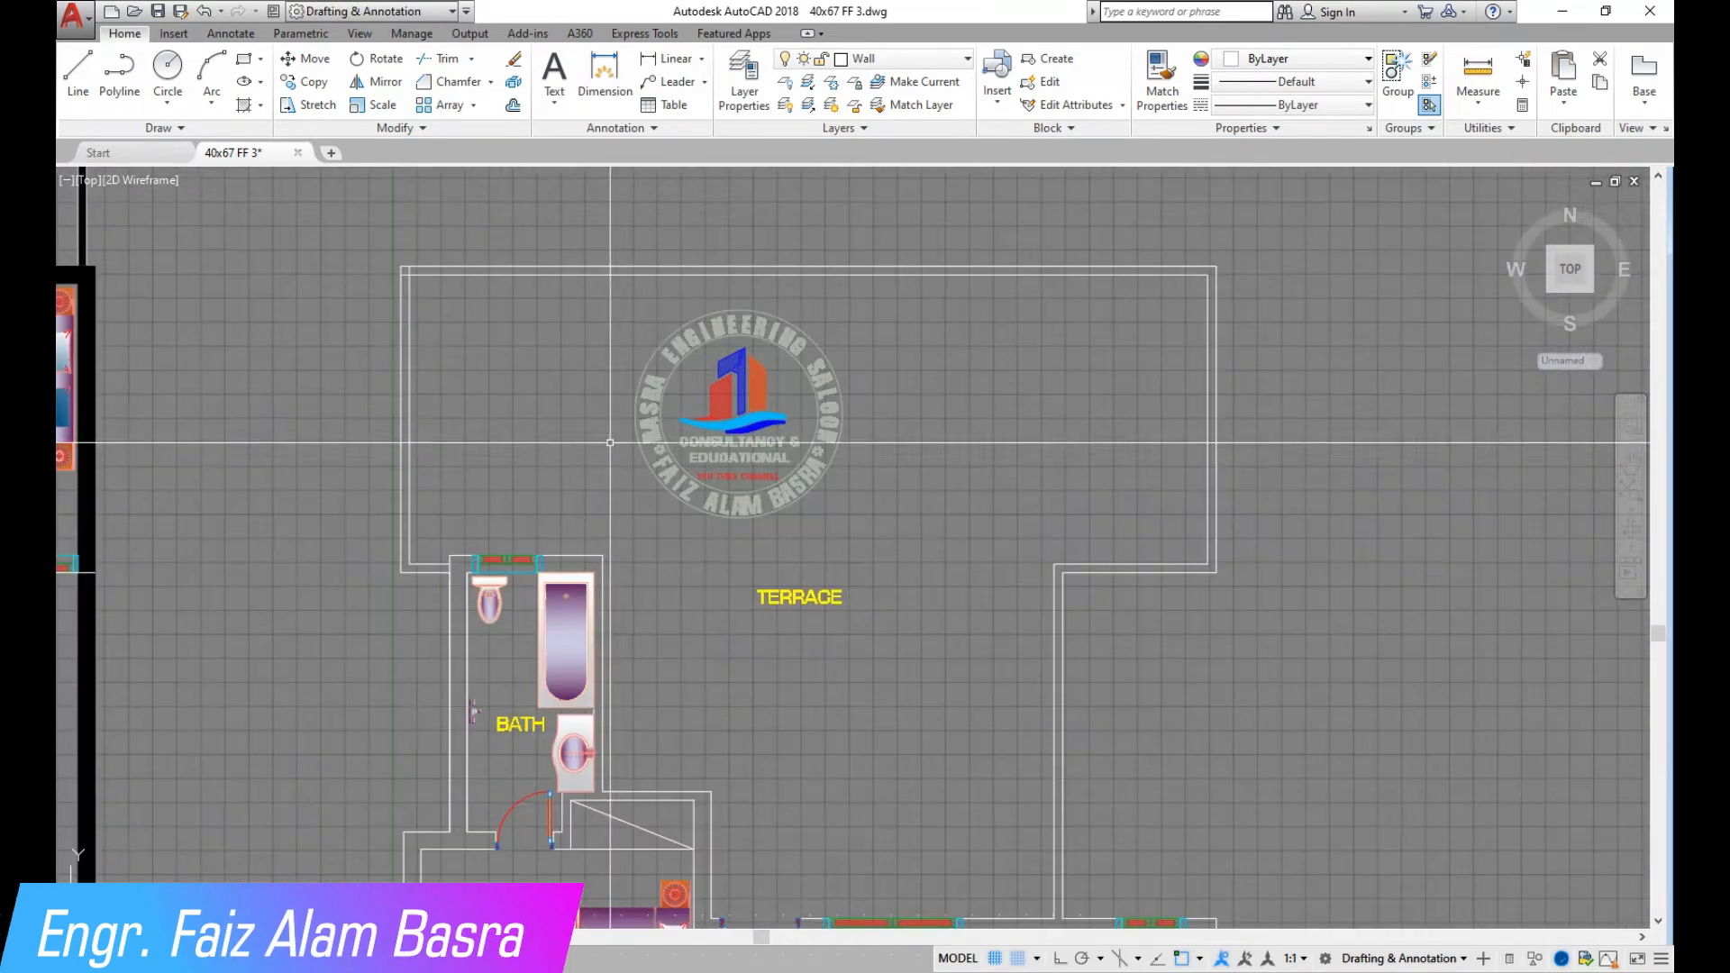
Move the round logo down to the open terrace area below the TERRACE label
left_click(301, 34)
left_click(124, 33)
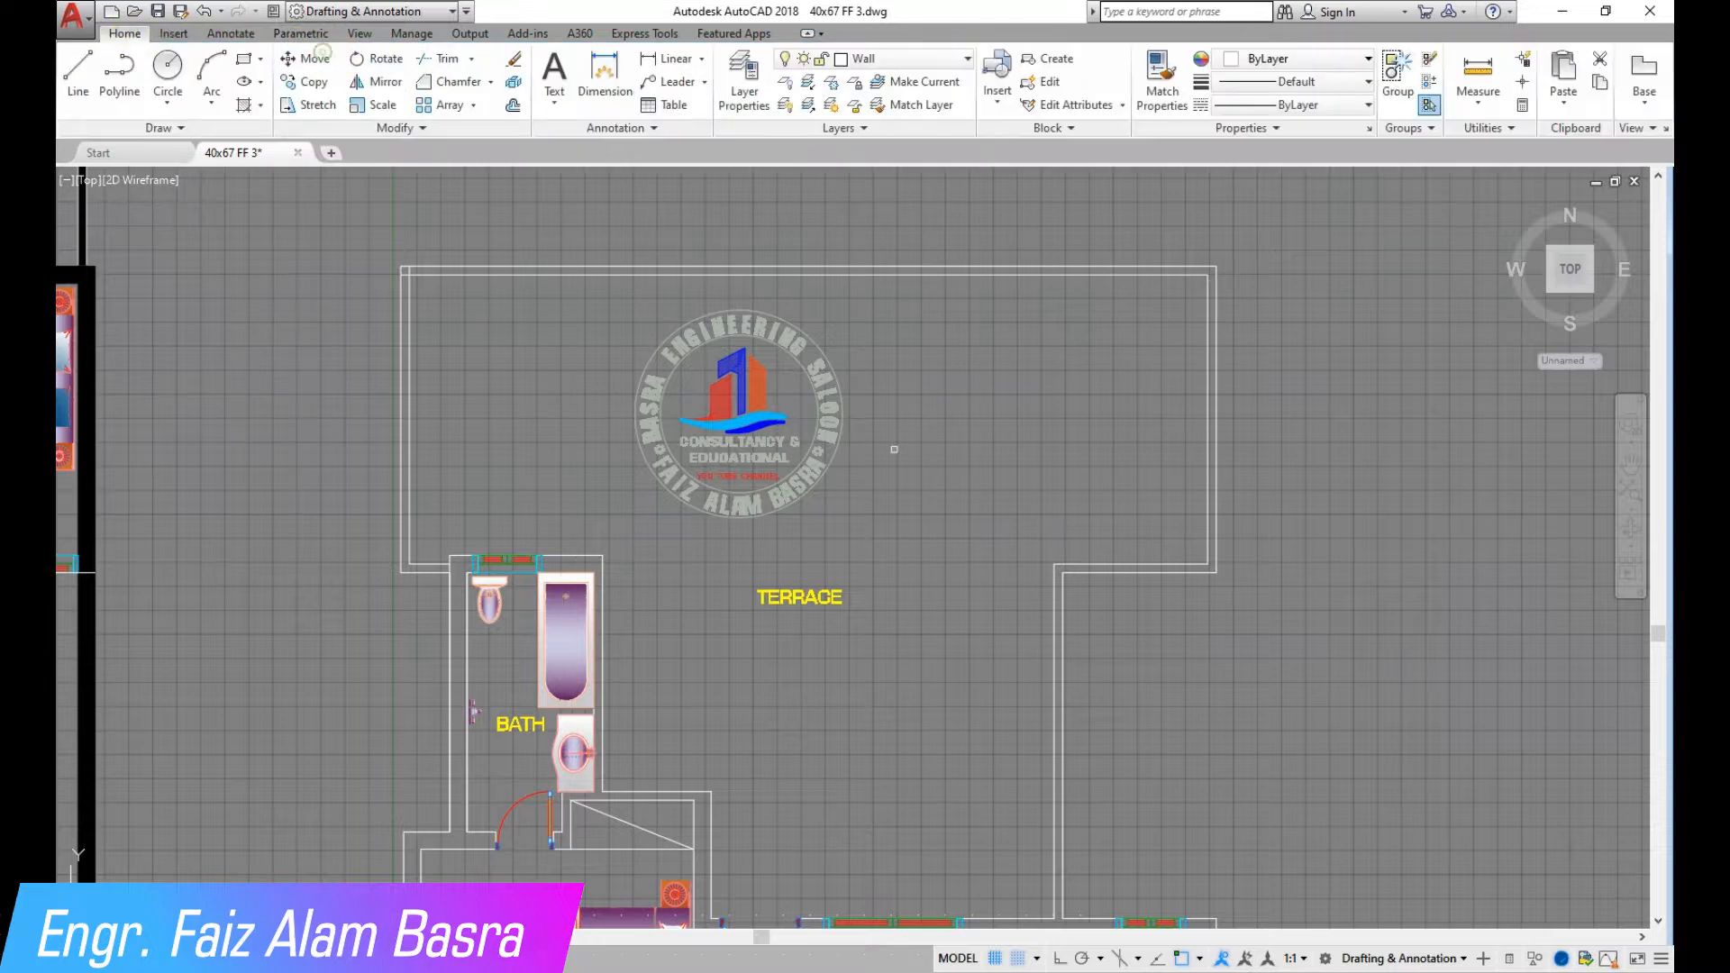
key("Return")
left_click(912, 405)
left_click(1016, 736)
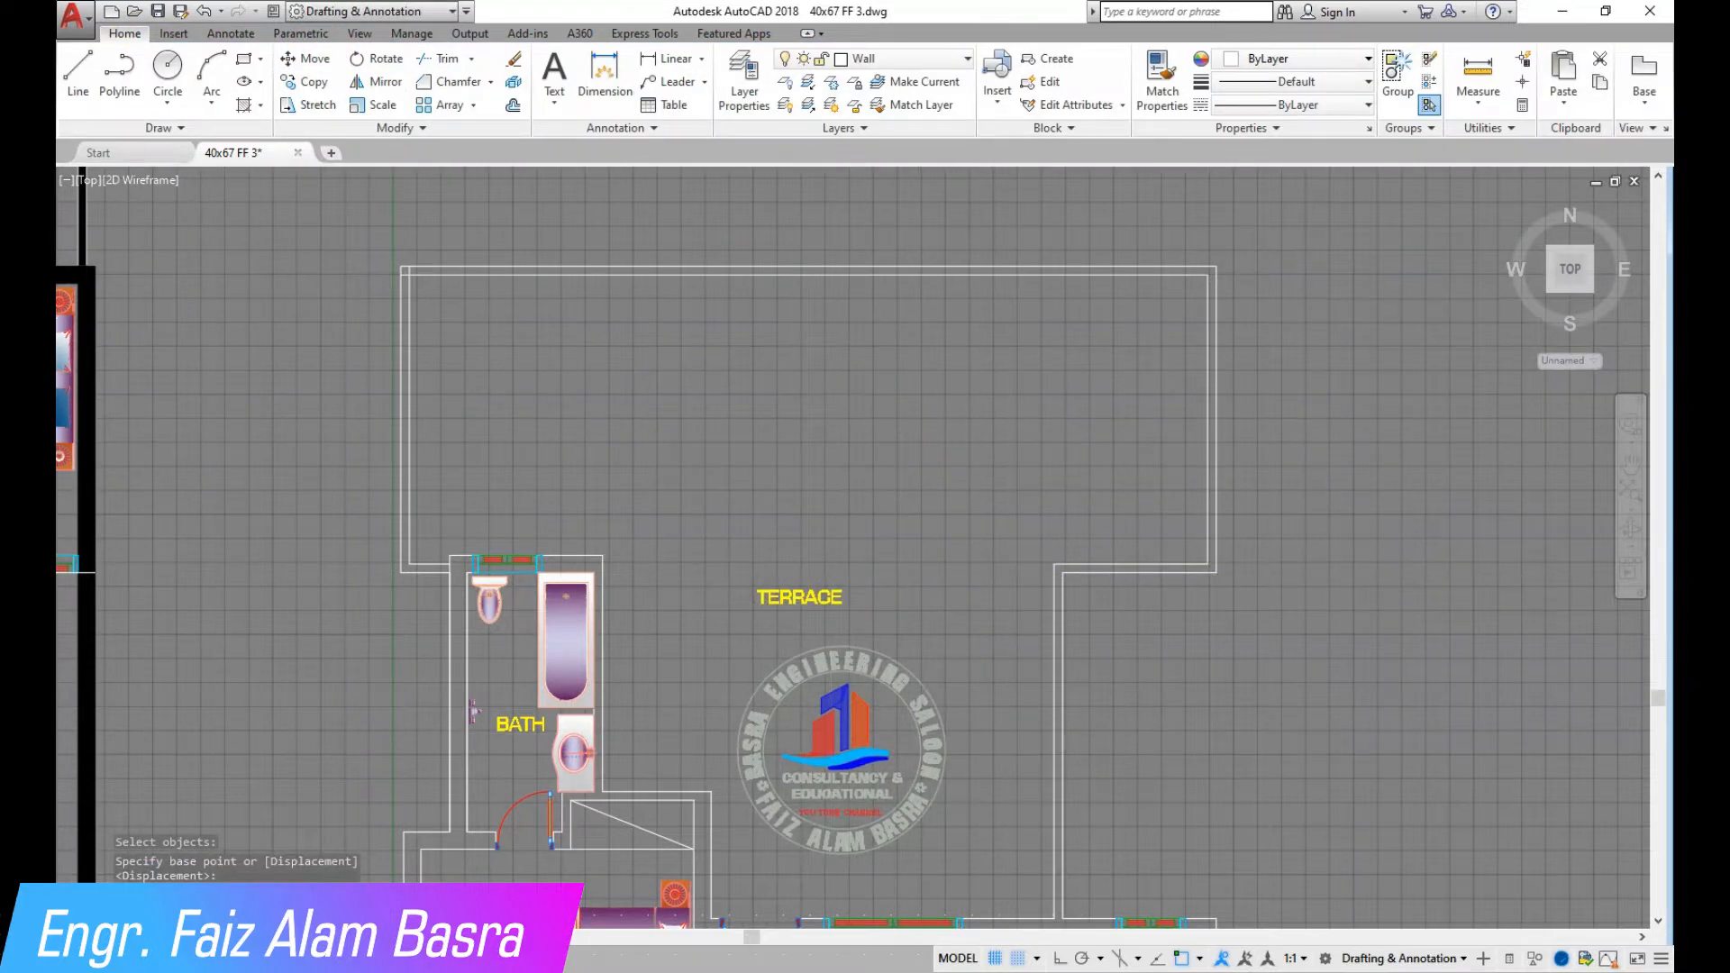
scroll(813, 297, "down", 5)
scroll(786, 807, "up", 2)
scroll(374, 669, "down", 2)
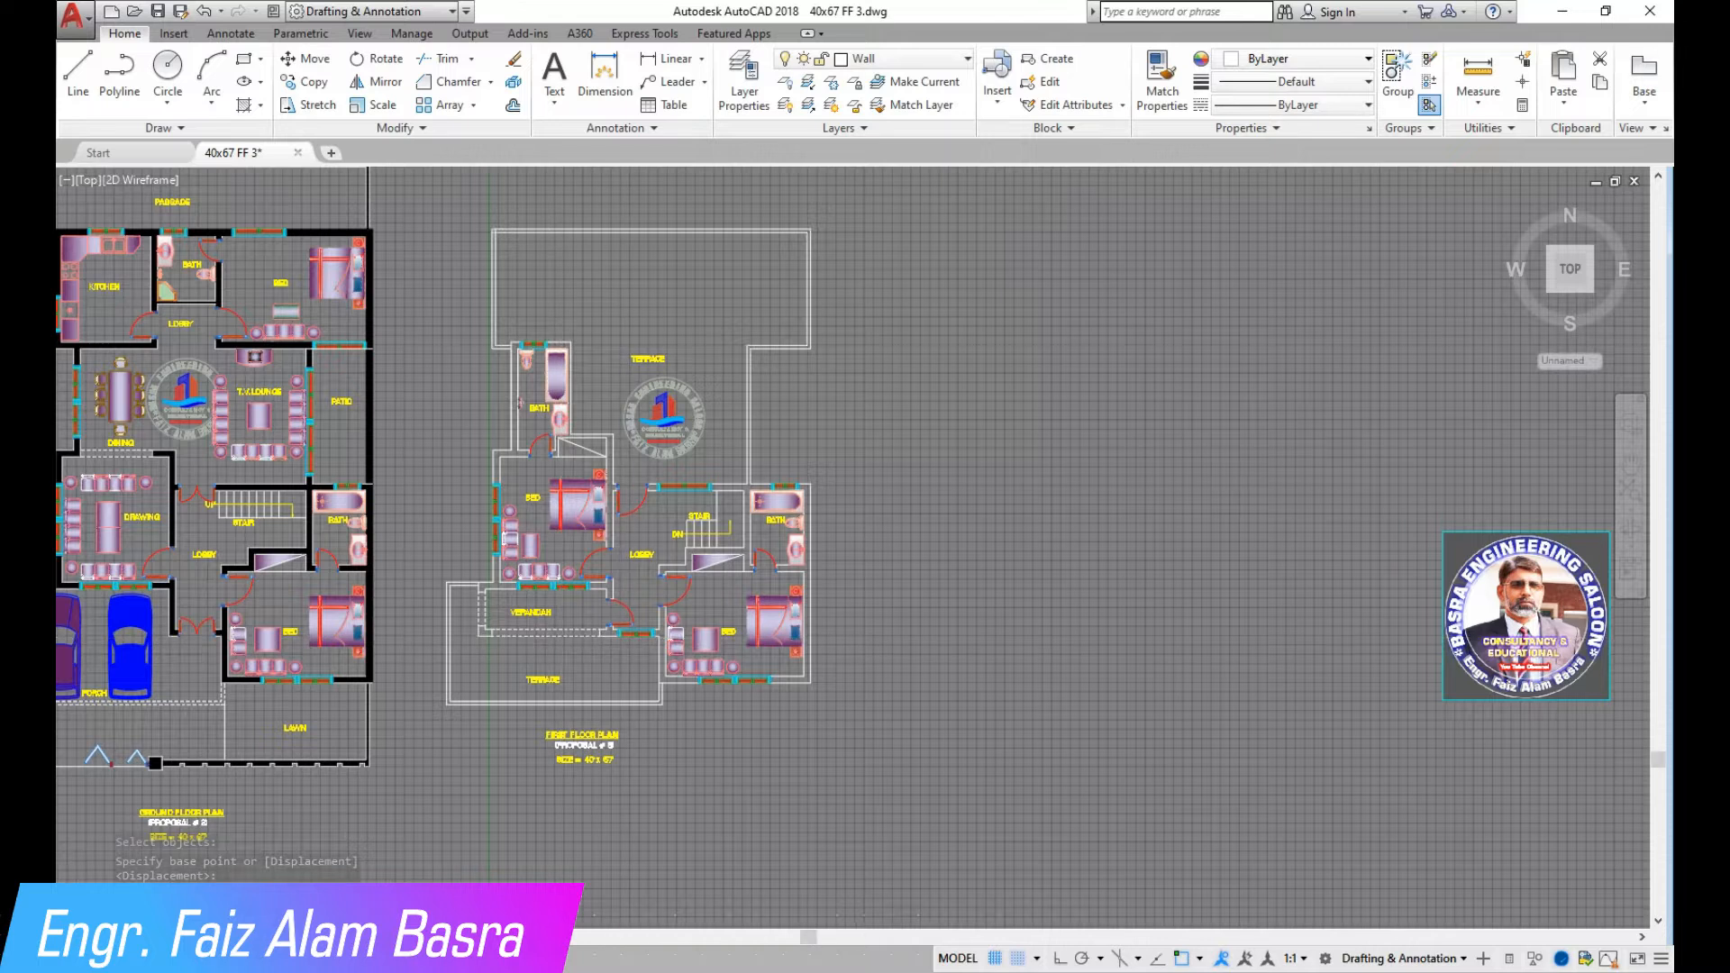
Copy the whole first floor plan with its title into the empty space to the right of the original
scroll(632, 319, "up", 2)
scroll(624, 317, "down", 2)
scroll(499, 720, "up", 2)
scroll(500, 718, "down", 2)
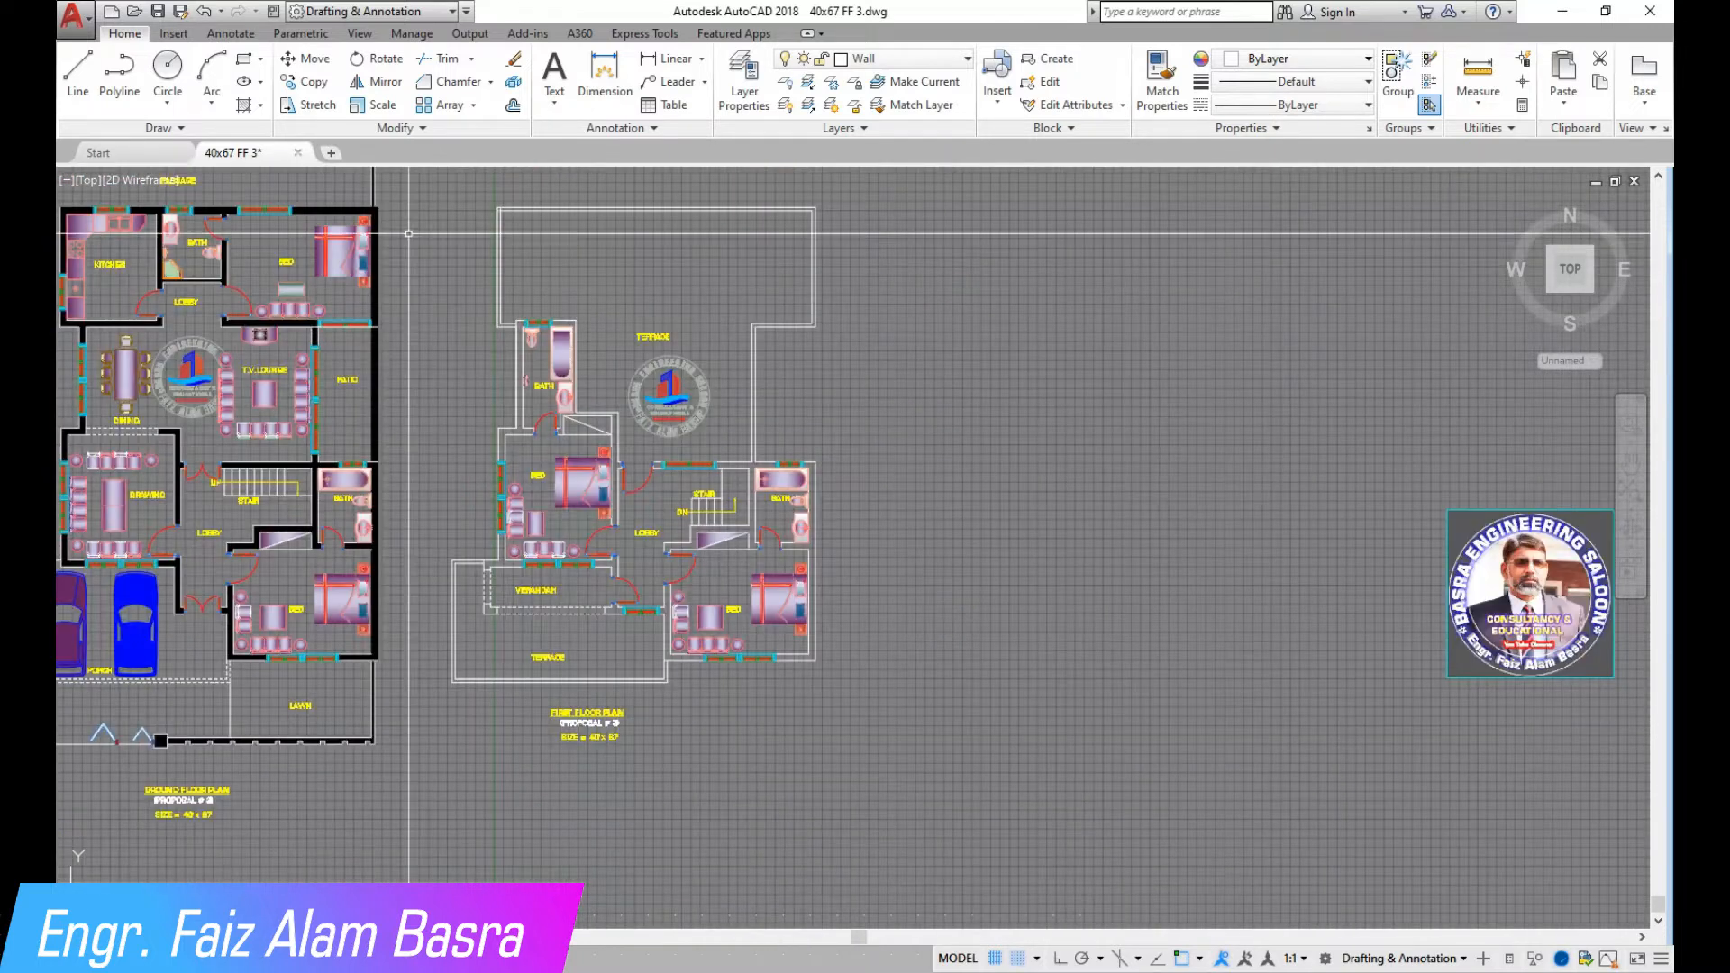
left_click(897, 814)
left_click(415, 176)
key("Return")
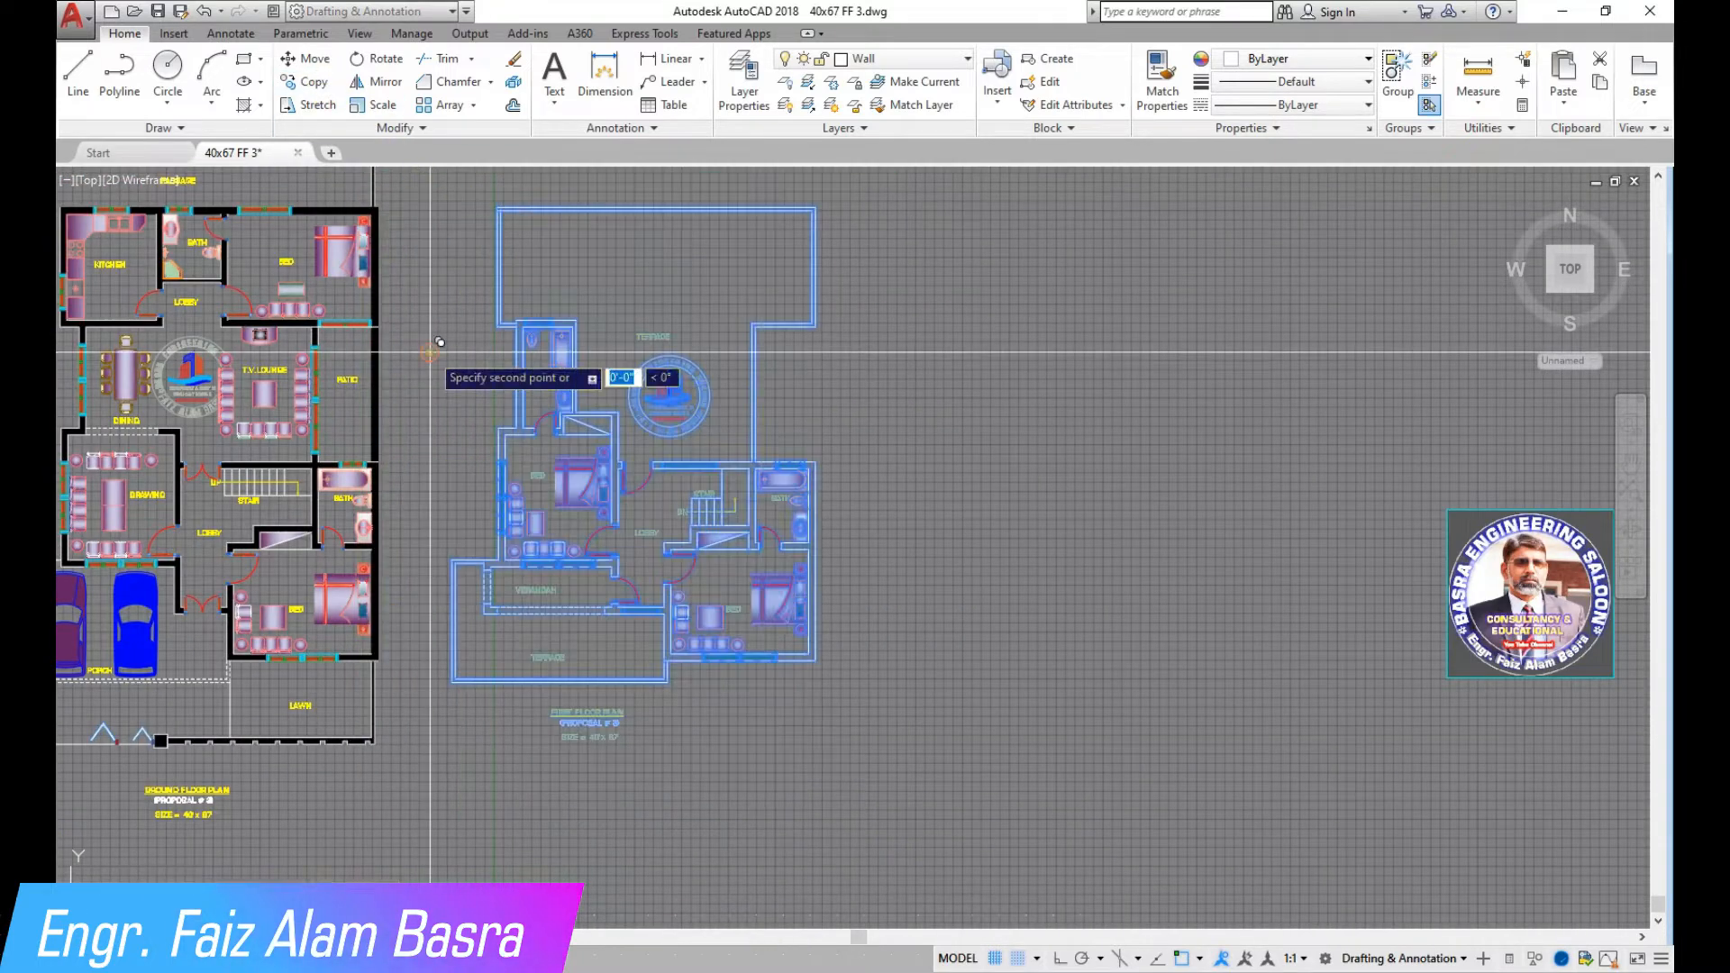
left_click(428, 354)
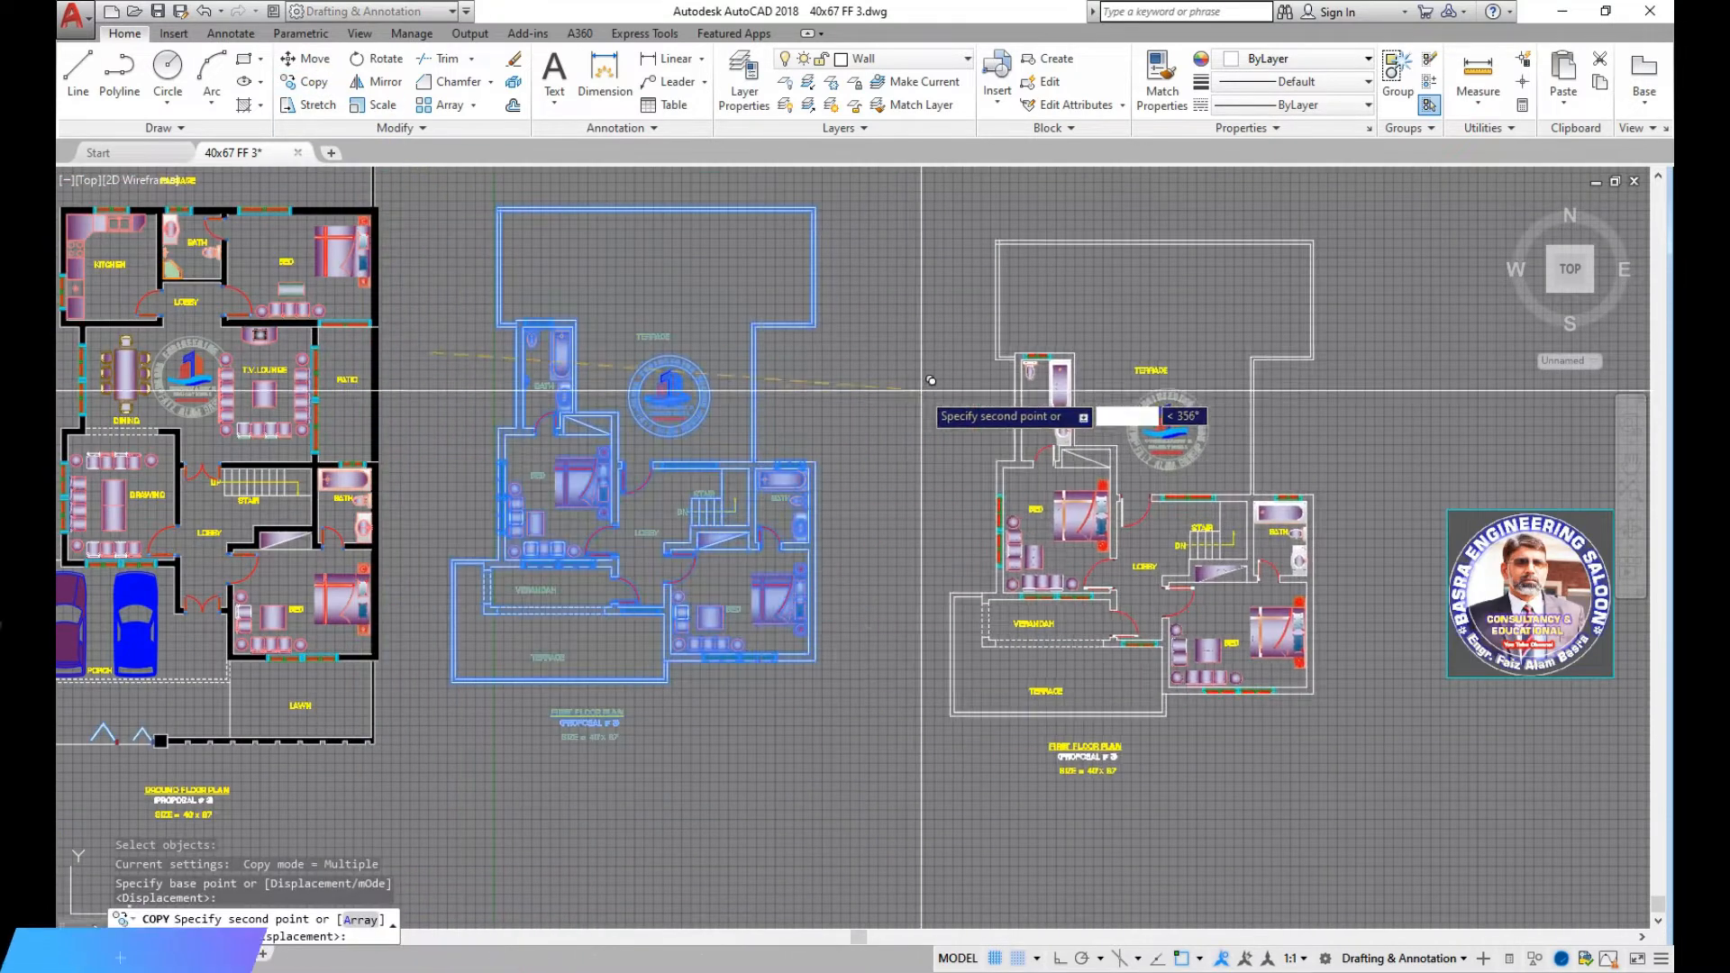
left_click(885, 438)
key("Return")
middle_click_drag(961, 504, 812, 509)
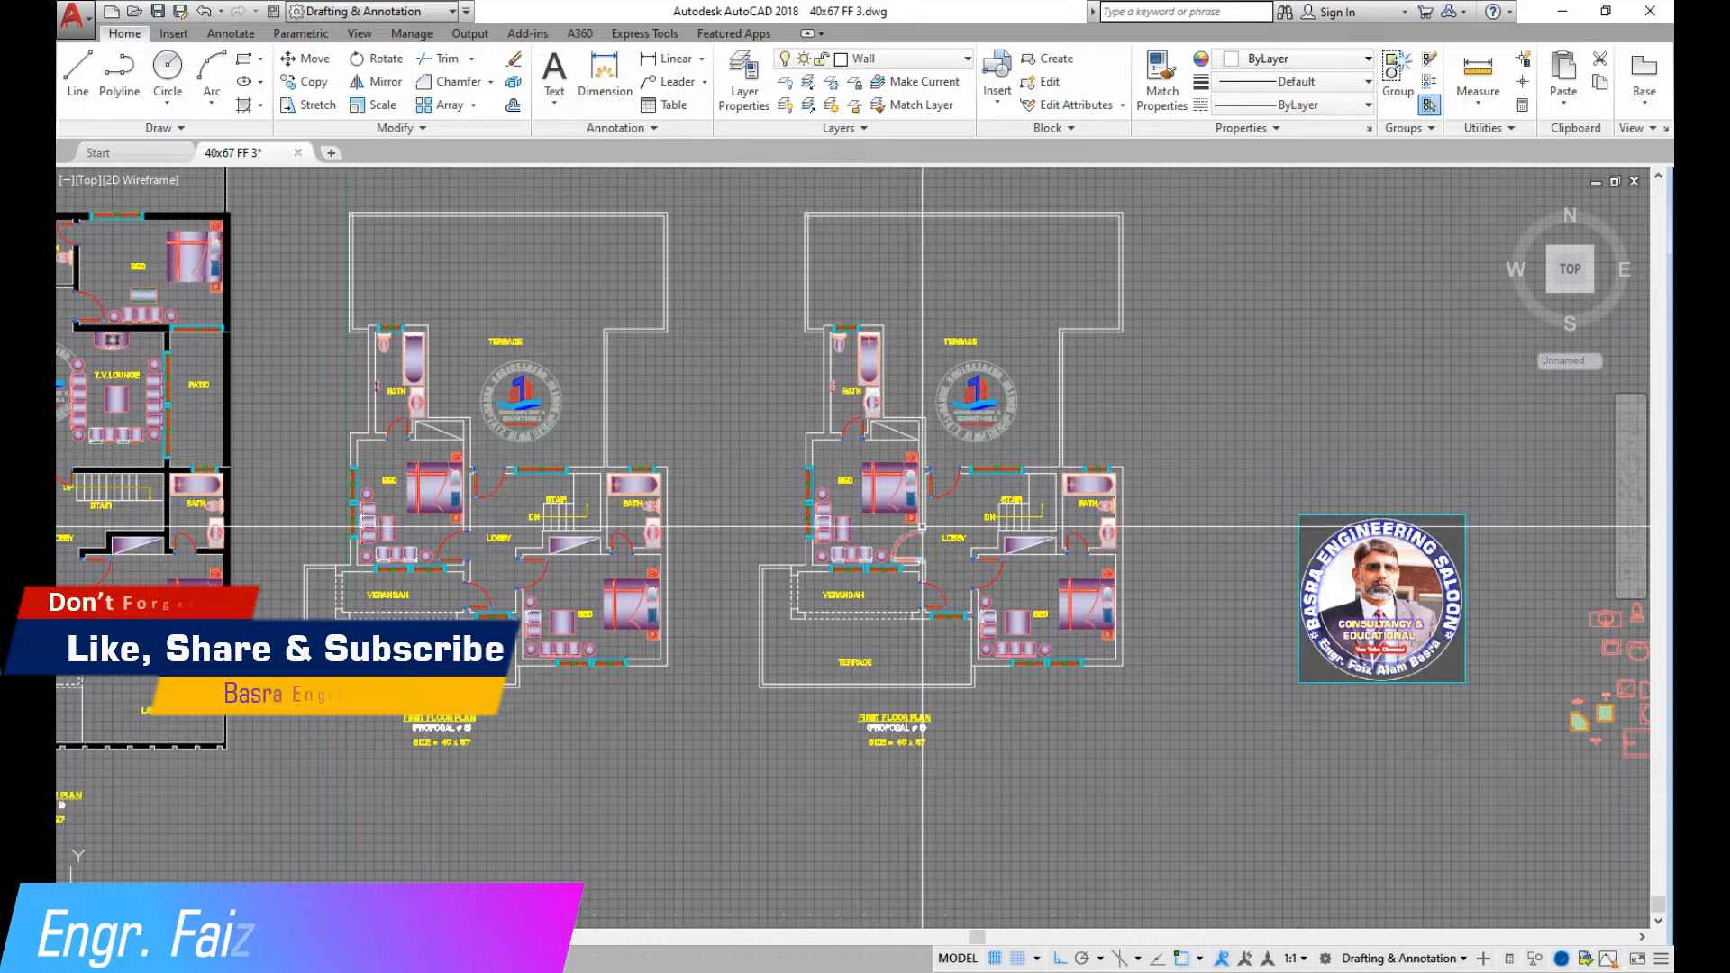
Delete the bed, seating, tables, BED label and lobby door from the left bedroom of the copied plan
scroll(922, 526, "up", 2)
scroll(819, 633, "up", 4)
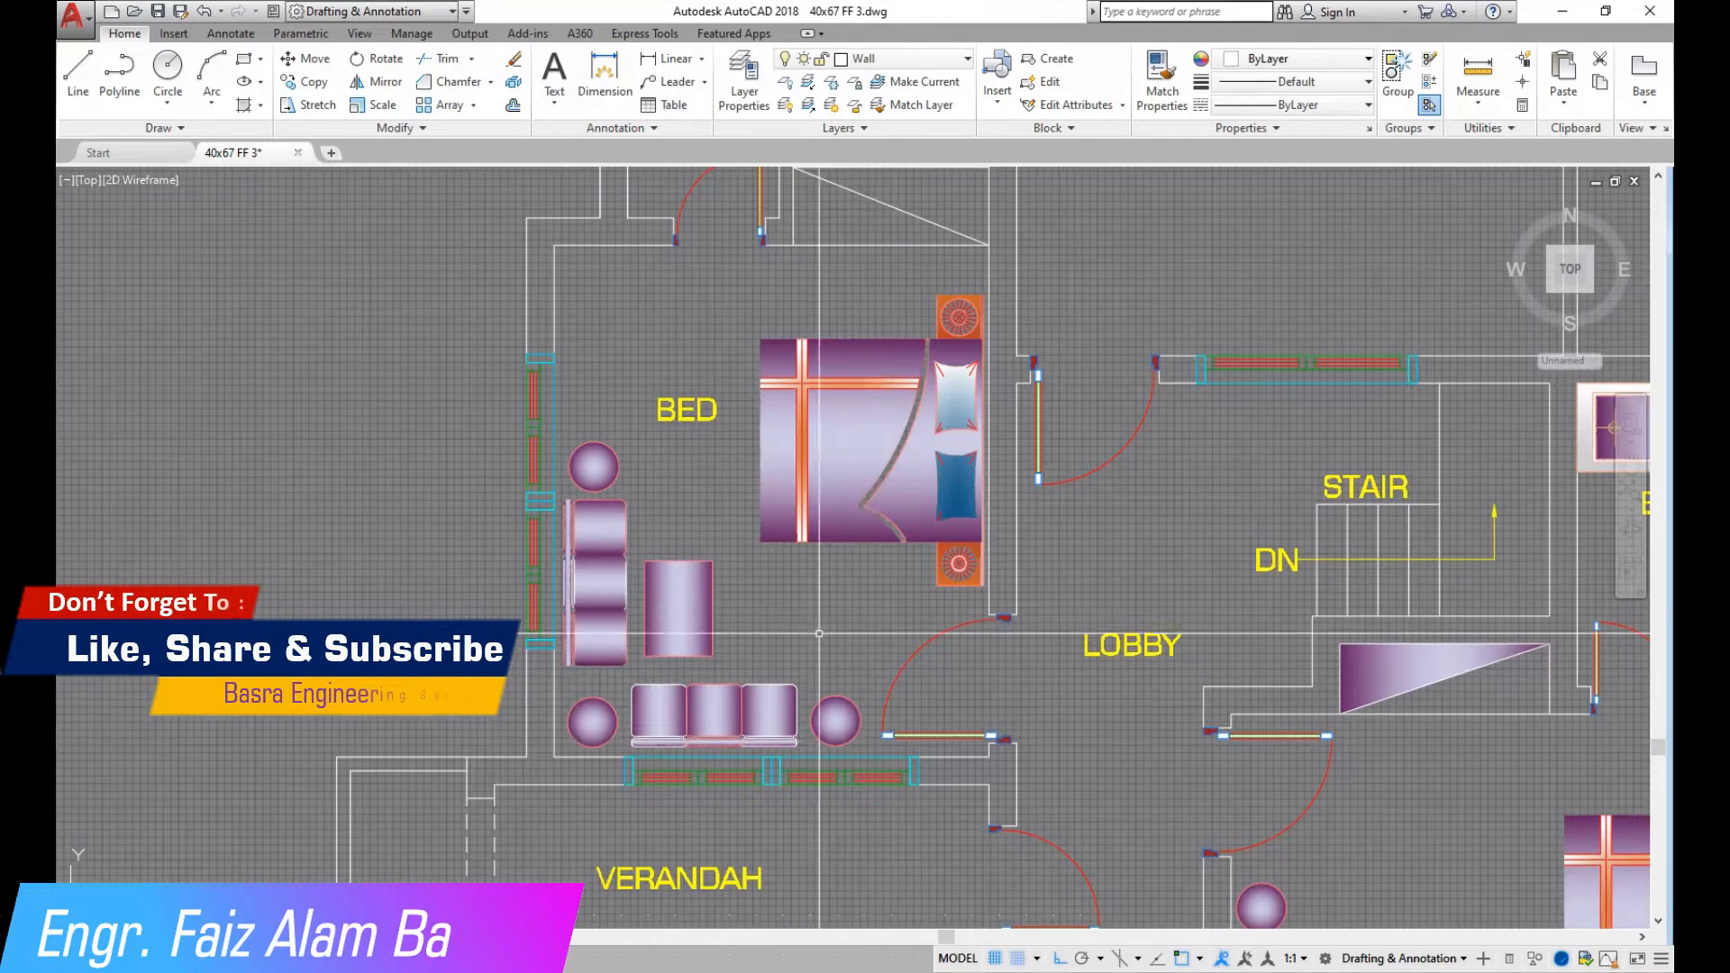
left_click(923, 749)
left_click(602, 383)
key("Delete")
left_click(961, 598)
left_click(832, 282)
key("Delete")
left_click(925, 270)
left_click(995, 585)
key("Delete")
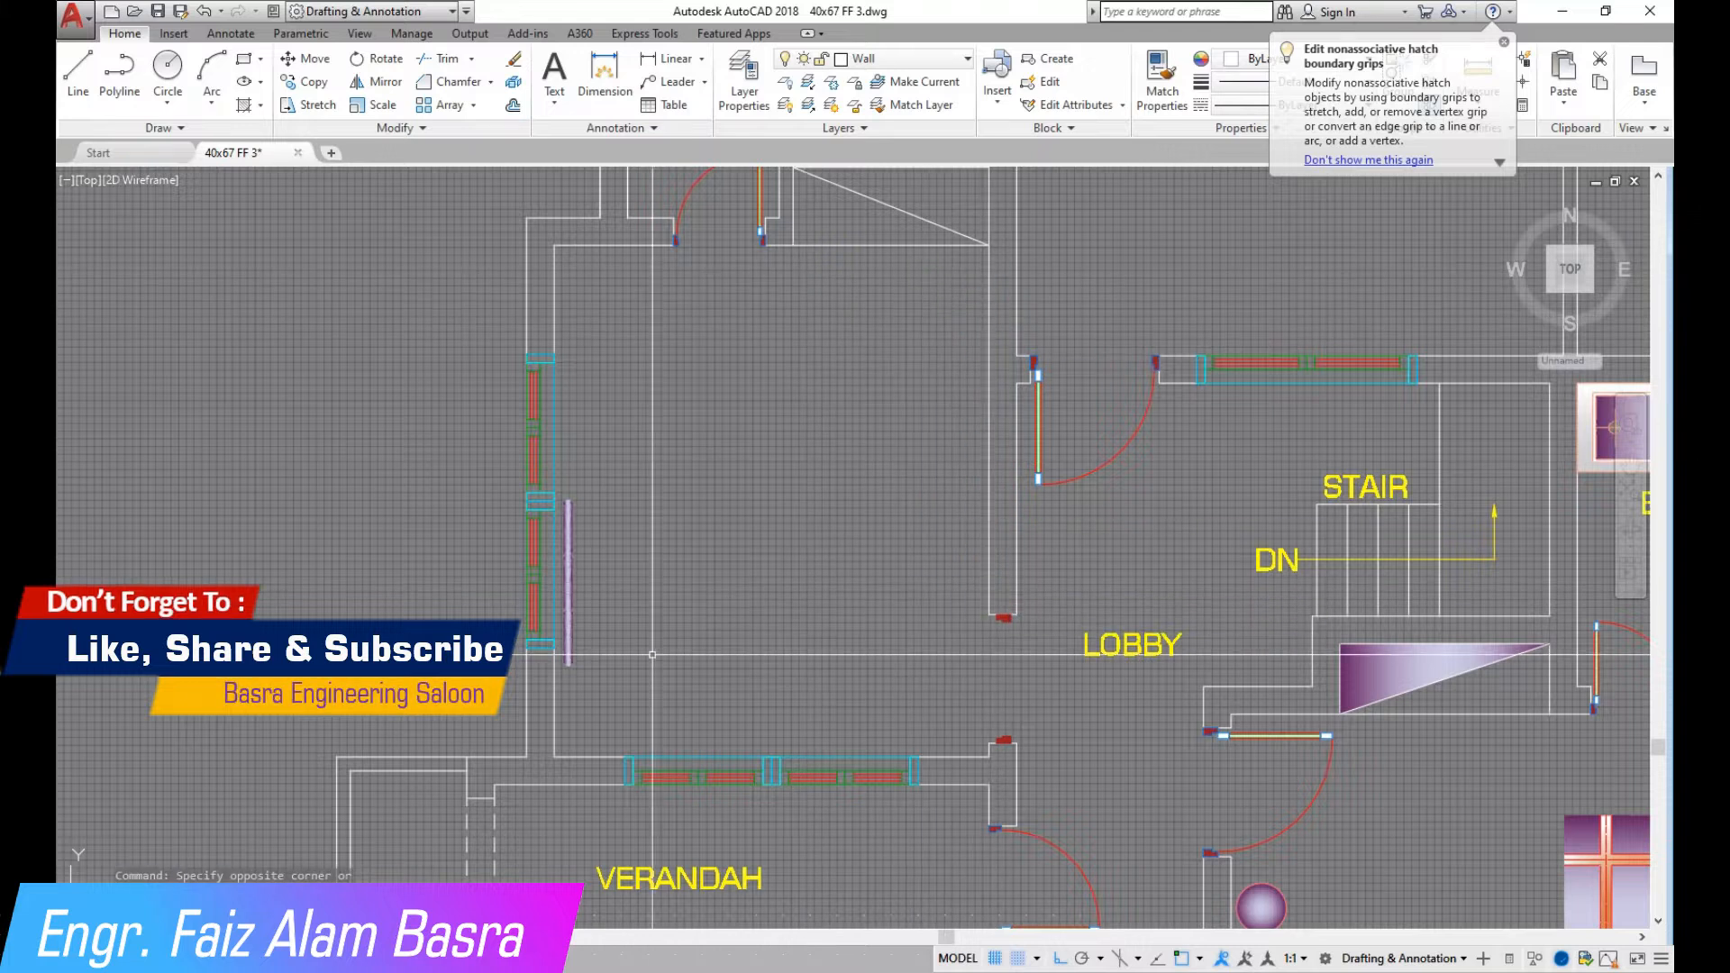
Delete the leftover sofa back strip beside the left bedroom's side window
scroll(547, 592, "up", 3)
left_click(662, 816)
left_click(578, 302)
key("Delete")
scroll(533, 236, "down", 6)
scroll(692, 533, "up", 2)
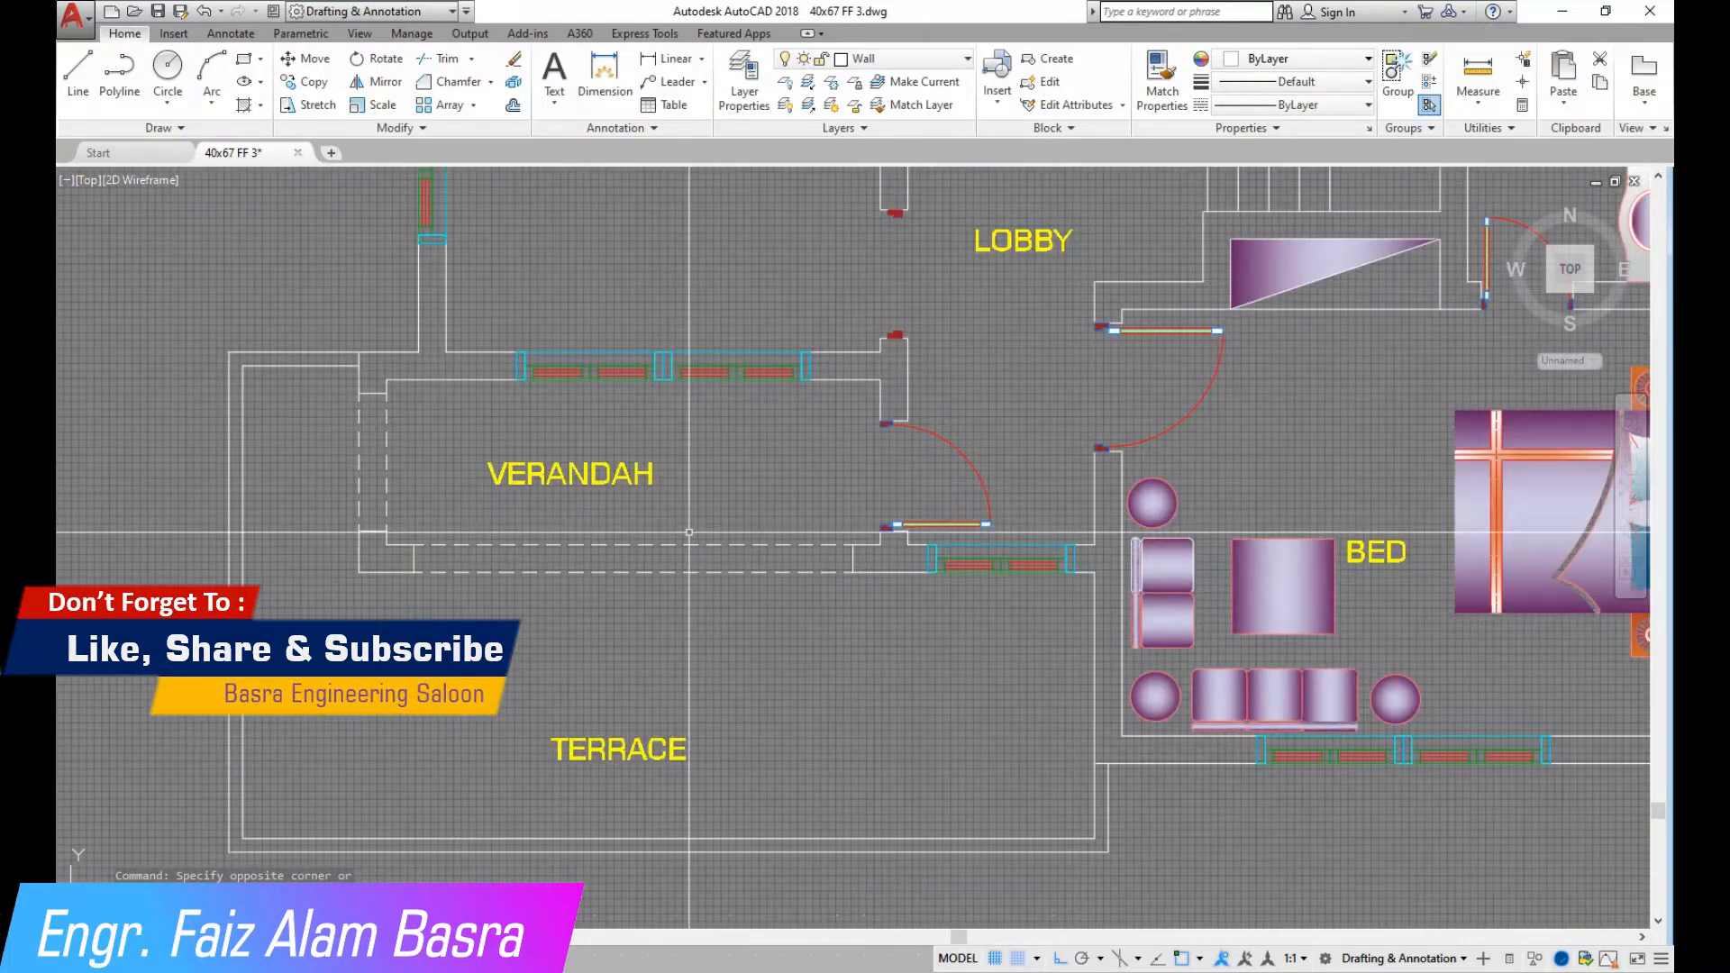
Delete the verandah door and its leftover red jamb hatches from the copied plan
scroll(991, 511, "up", 3)
left_click(1027, 548)
left_click(911, 406)
key("Delete")
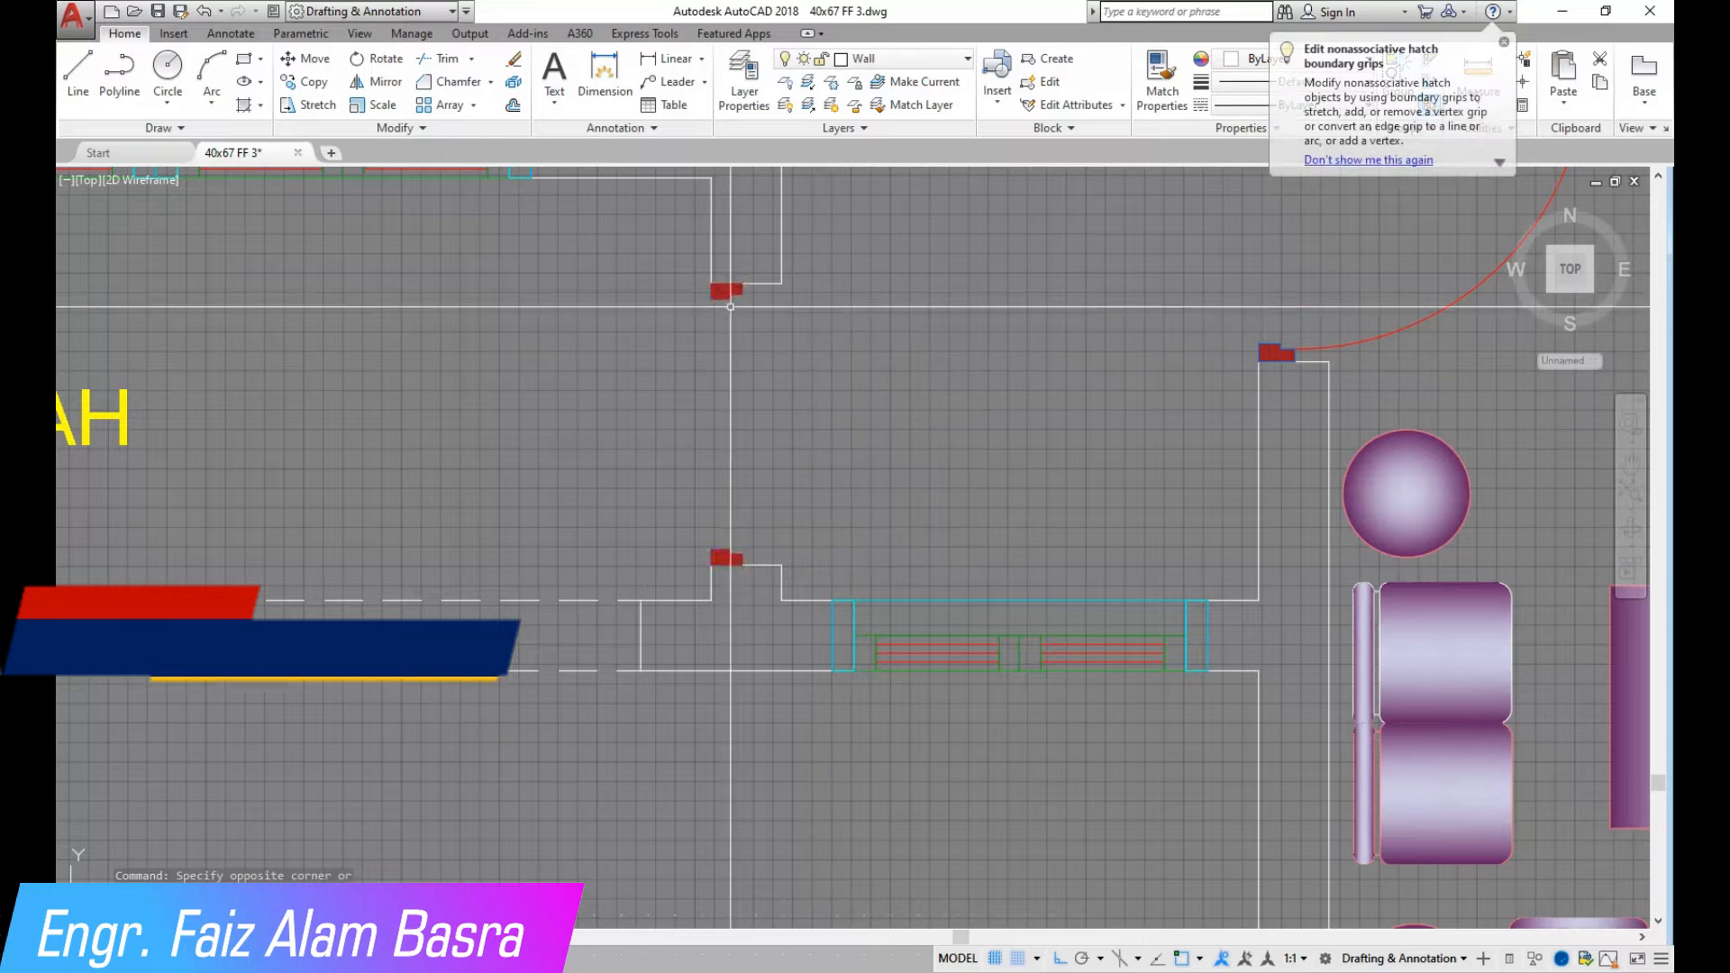
left_click(732, 291)
key("Escape")
scroll(732, 352, "down", 5)
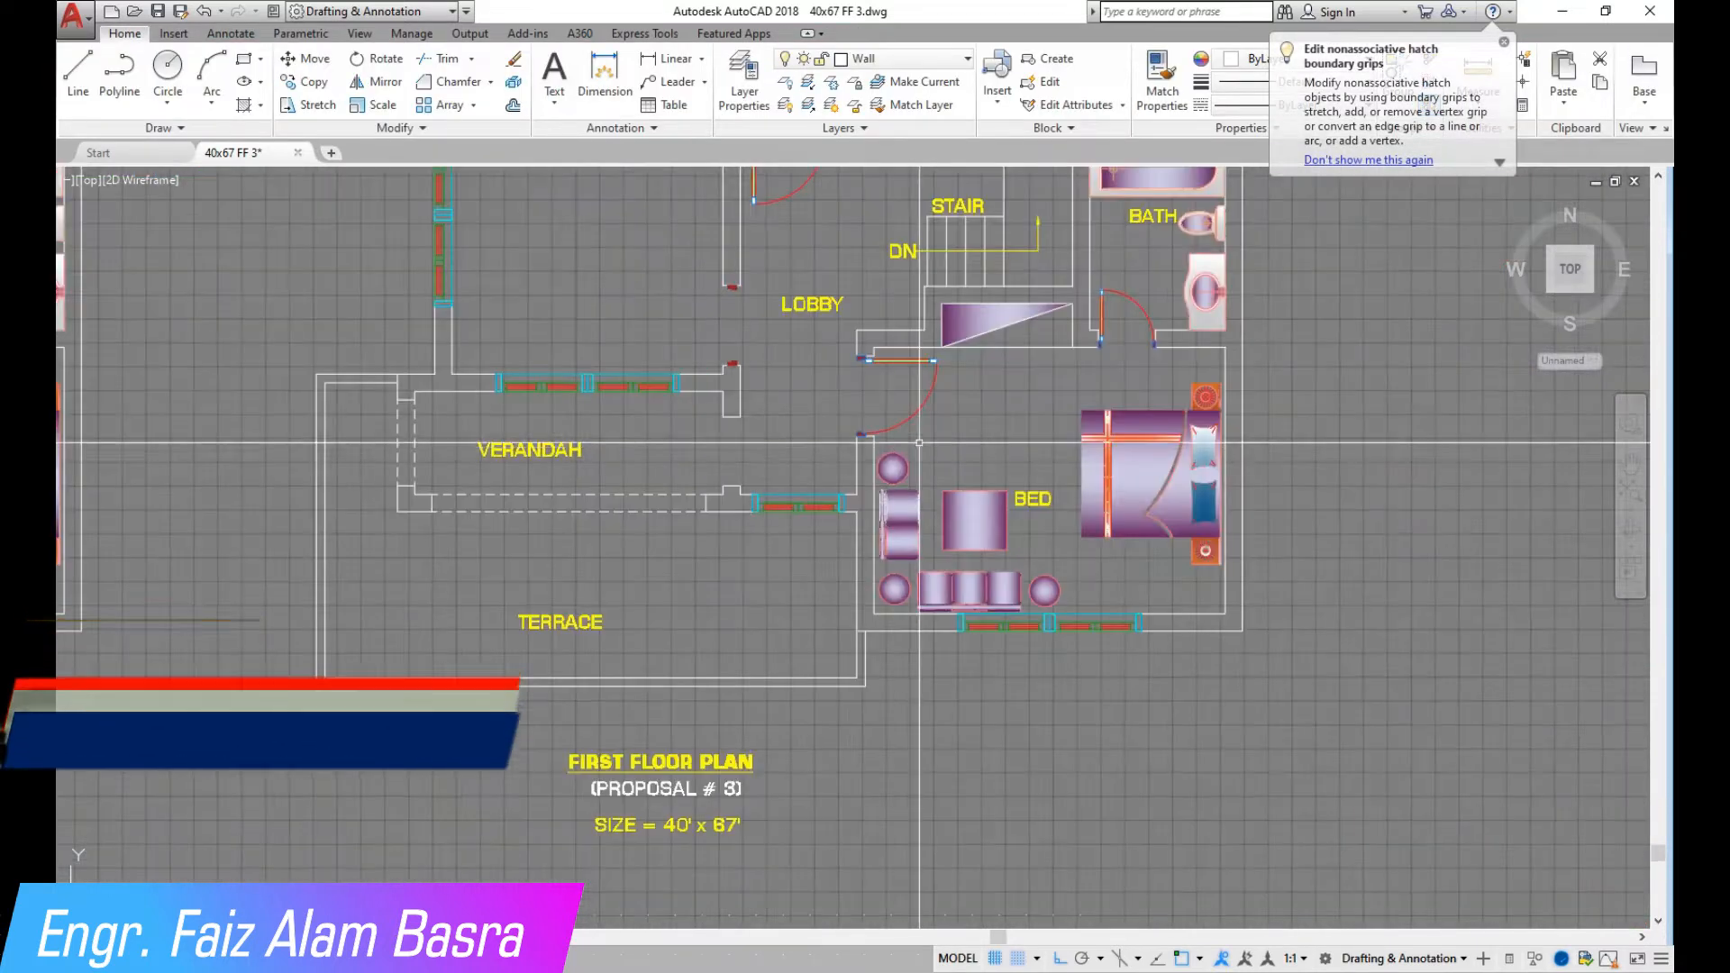
Delete the right bedroom's entrance door with its jambs and the leftover jamb hatches at the left bedroom's door opening
scroll(937, 433, "up", 5)
left_click(996, 500)
left_click(825, 328)
key("Delete")
left_click(646, 609)
key("Delete")
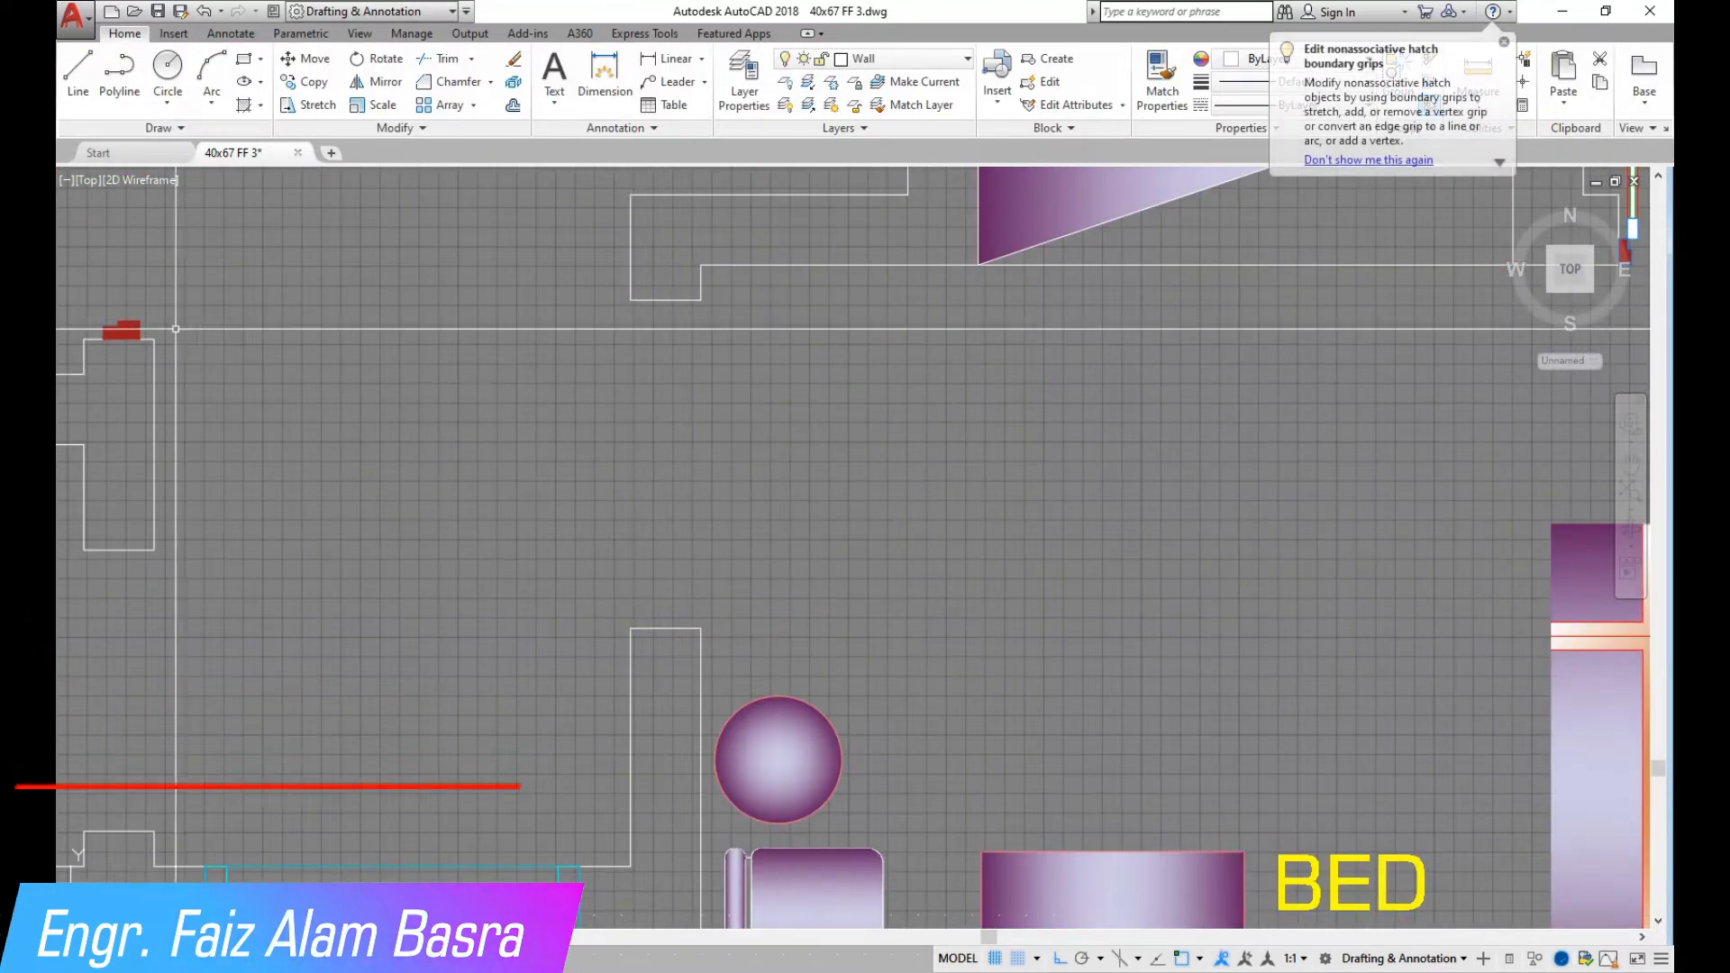
left_click(135, 326)
key("Delete")
key("Escape")
Delete the sofas, tables and BED label from the right bedroom, including the leftover sofa back strip
scroll(160, 315, "down", 5)
scroll(585, 512, "up", 5)
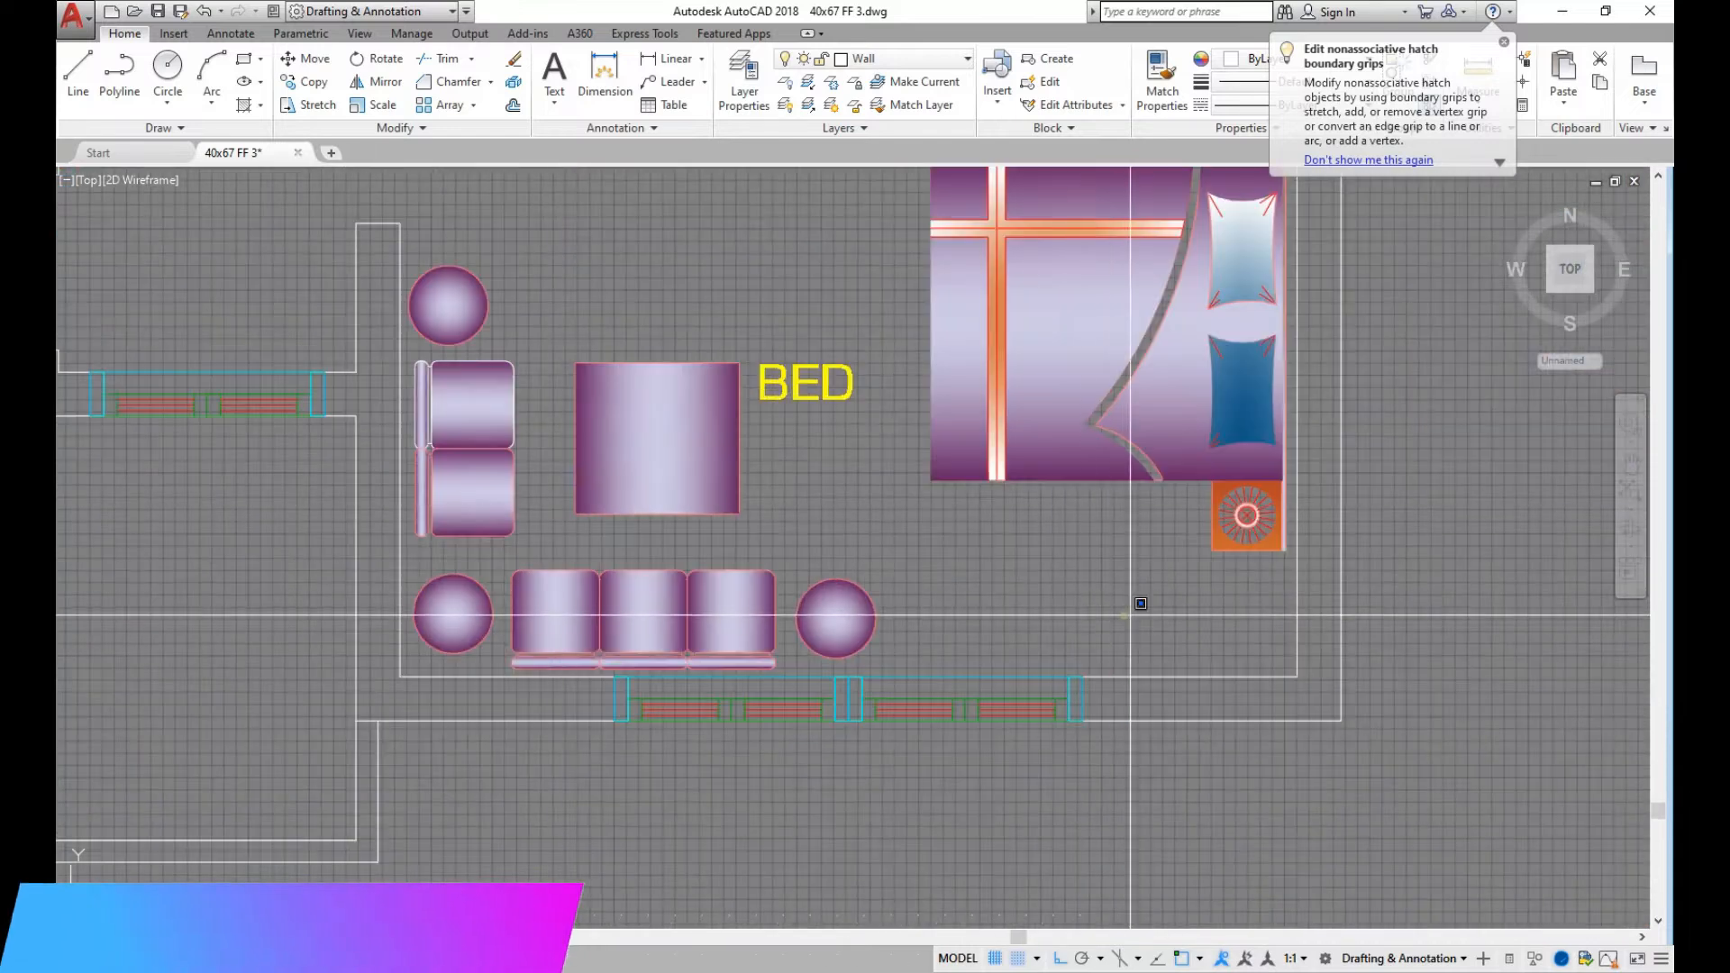
left_click(1130, 615)
left_click(428, 270)
key("Delete")
left_click(423, 477)
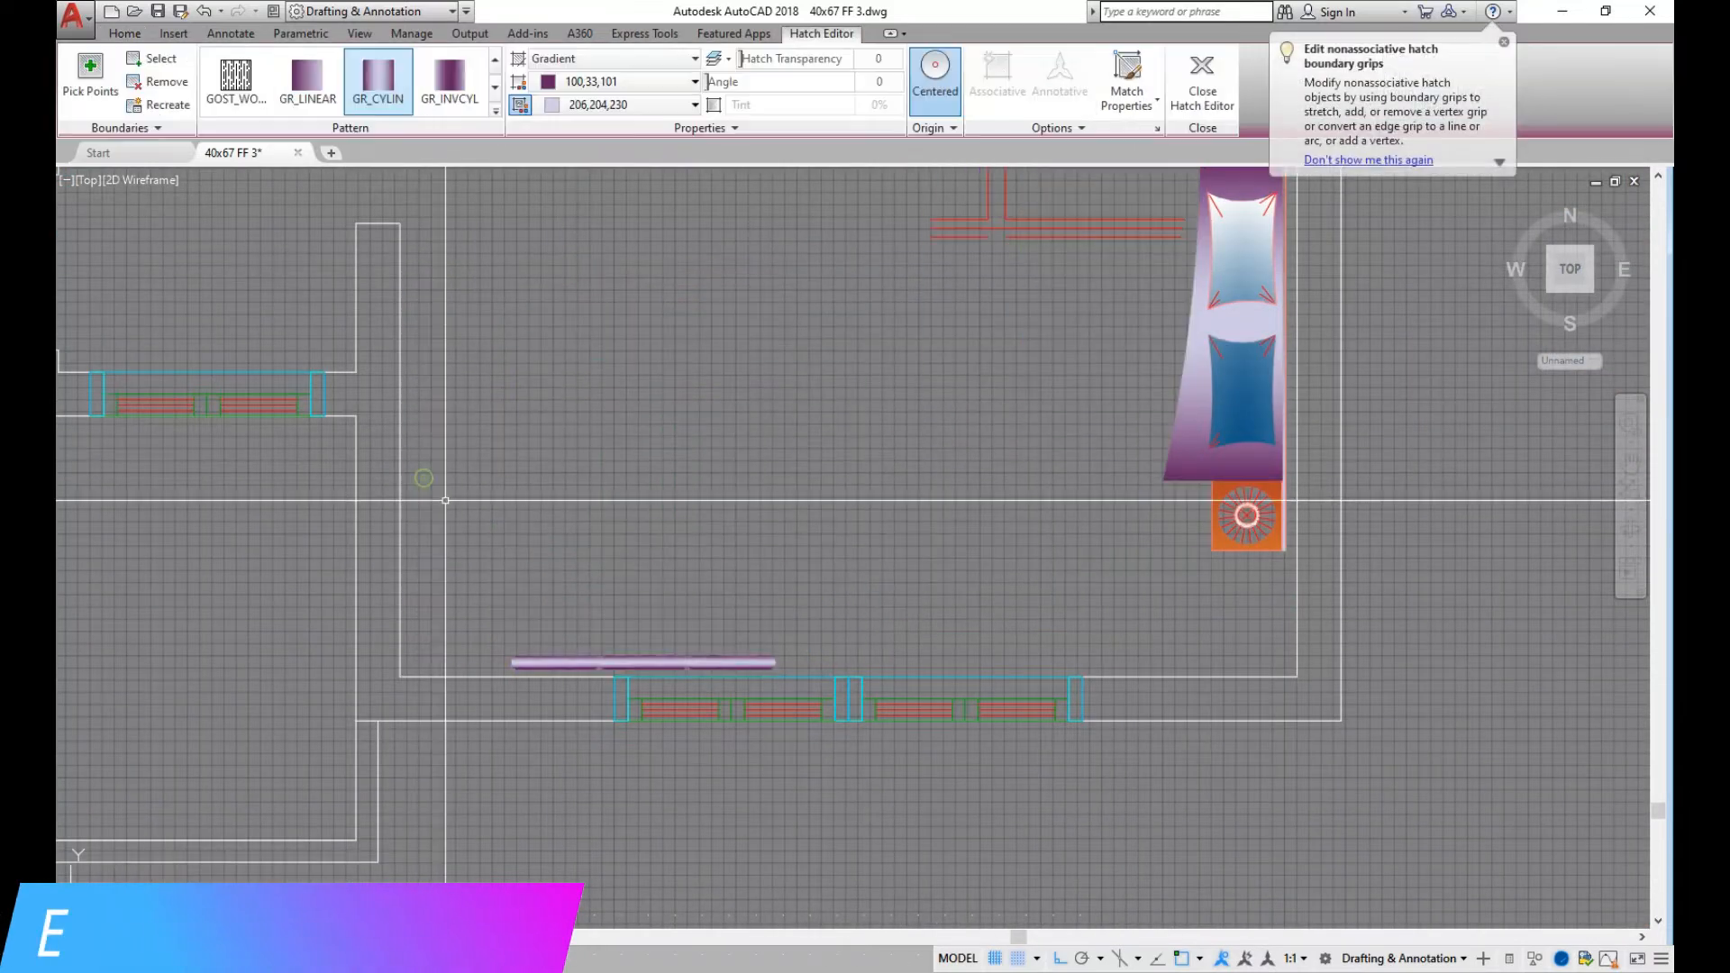
left_click(578, 657)
key("Delete")
left_click(452, 591)
left_click(792, 682)
key("Delete")
Delete the remaining bed parts, pillows and bedside tables from the right bedroom
left_click(1243, 548)
left_click(805, 537)
key("Escape")
scroll(694, 543, "down", 2)
scroll(775, 353, "up", 1)
left_click(769, 340)
left_click(1137, 683)
key("Delete")
scroll(747, 611, "down", 2)
scroll(830, 275, "up", 2)
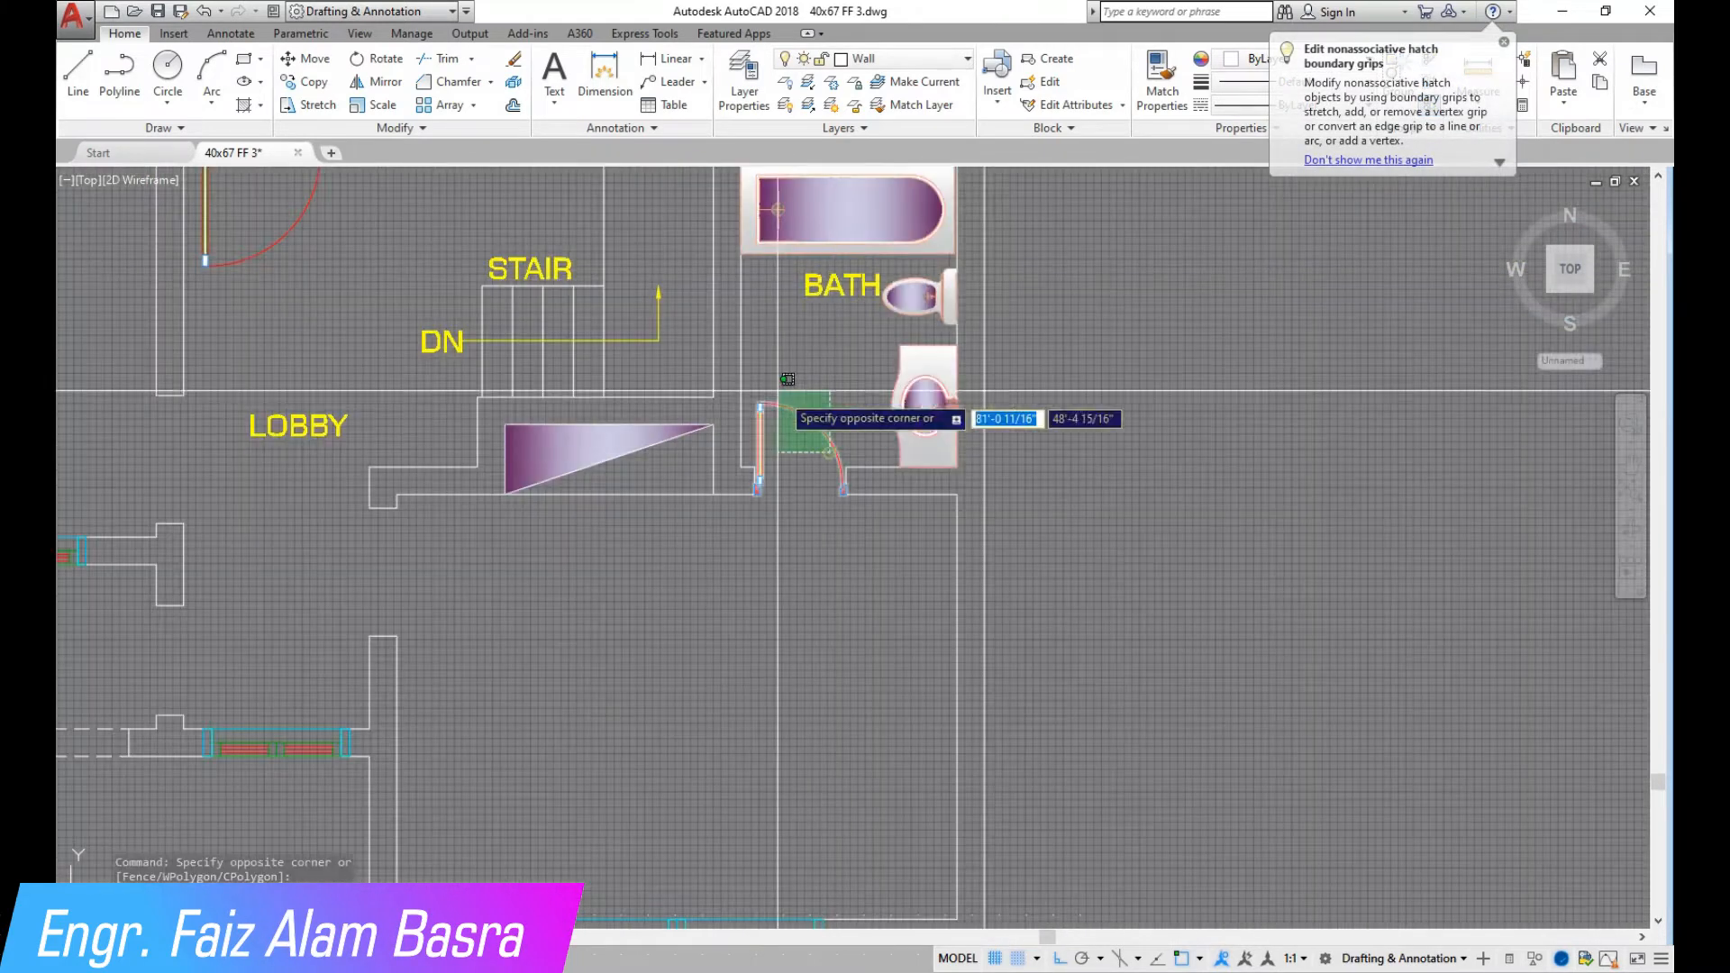
Delete the fixtures, BATH label and door from the right bathroom of the copied plan
key("Escape")
scroll(790, 482, "up", 4)
scroll(596, 696, "down", 6)
scroll(774, 410, "up", 4)
left_click(804, 723)
left_click(457, 415)
key("Delete")
scroll(608, 483, "down", 5)
scroll(802, 468, "up", 4)
Delete the stair treads, direction arrow, STAIR and DN labels, and the LOBBY label from the copied plan
left_click(781, 460)
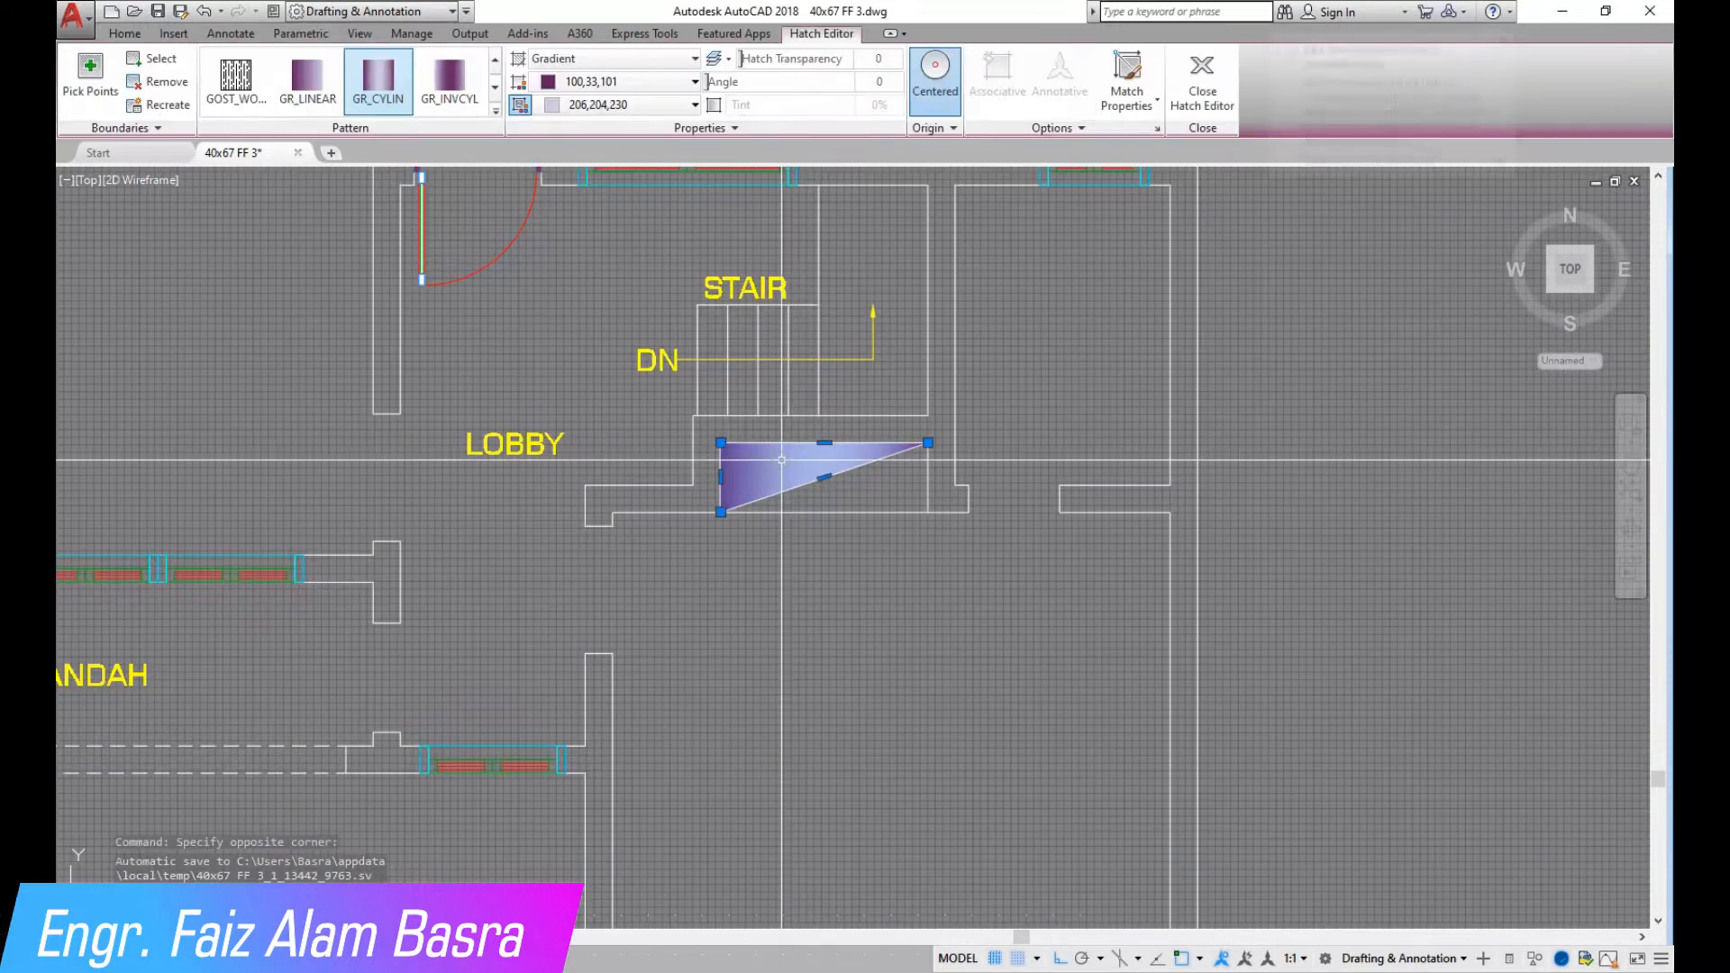
key("Escape")
left_click(864, 373)
left_click(668, 246)
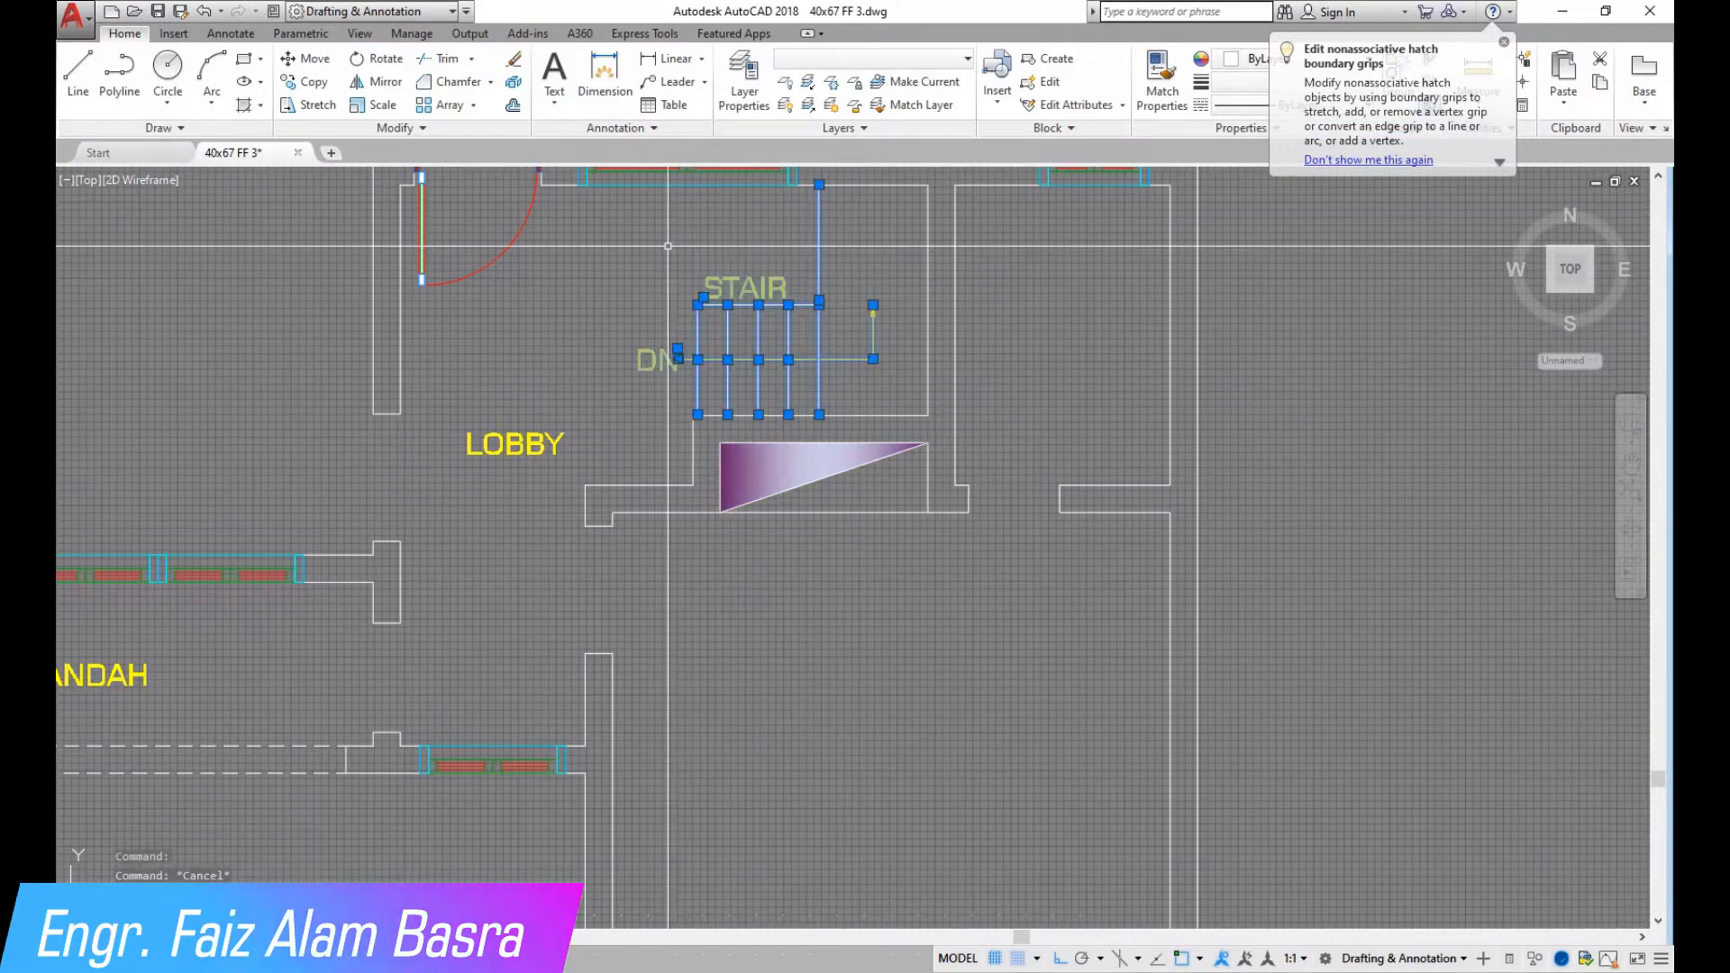
key("Delete")
left_click(469, 445)
key("Delete")
scroll(458, 580, "down", 2)
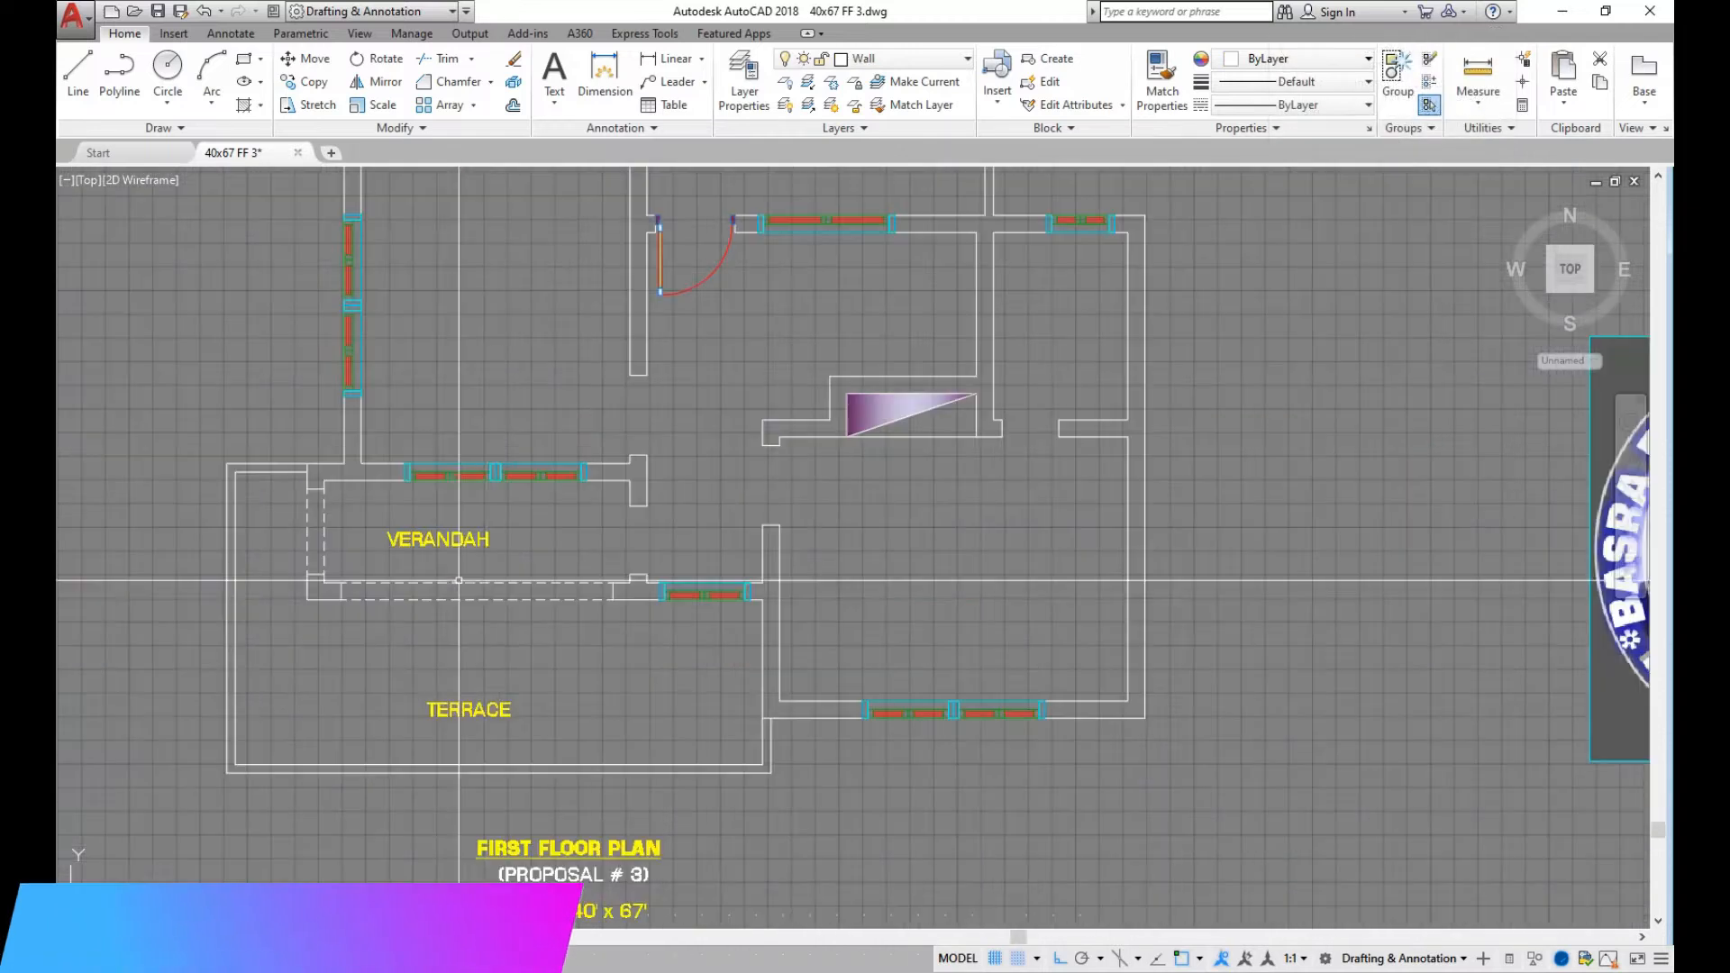
scroll(468, 591, "down", 4)
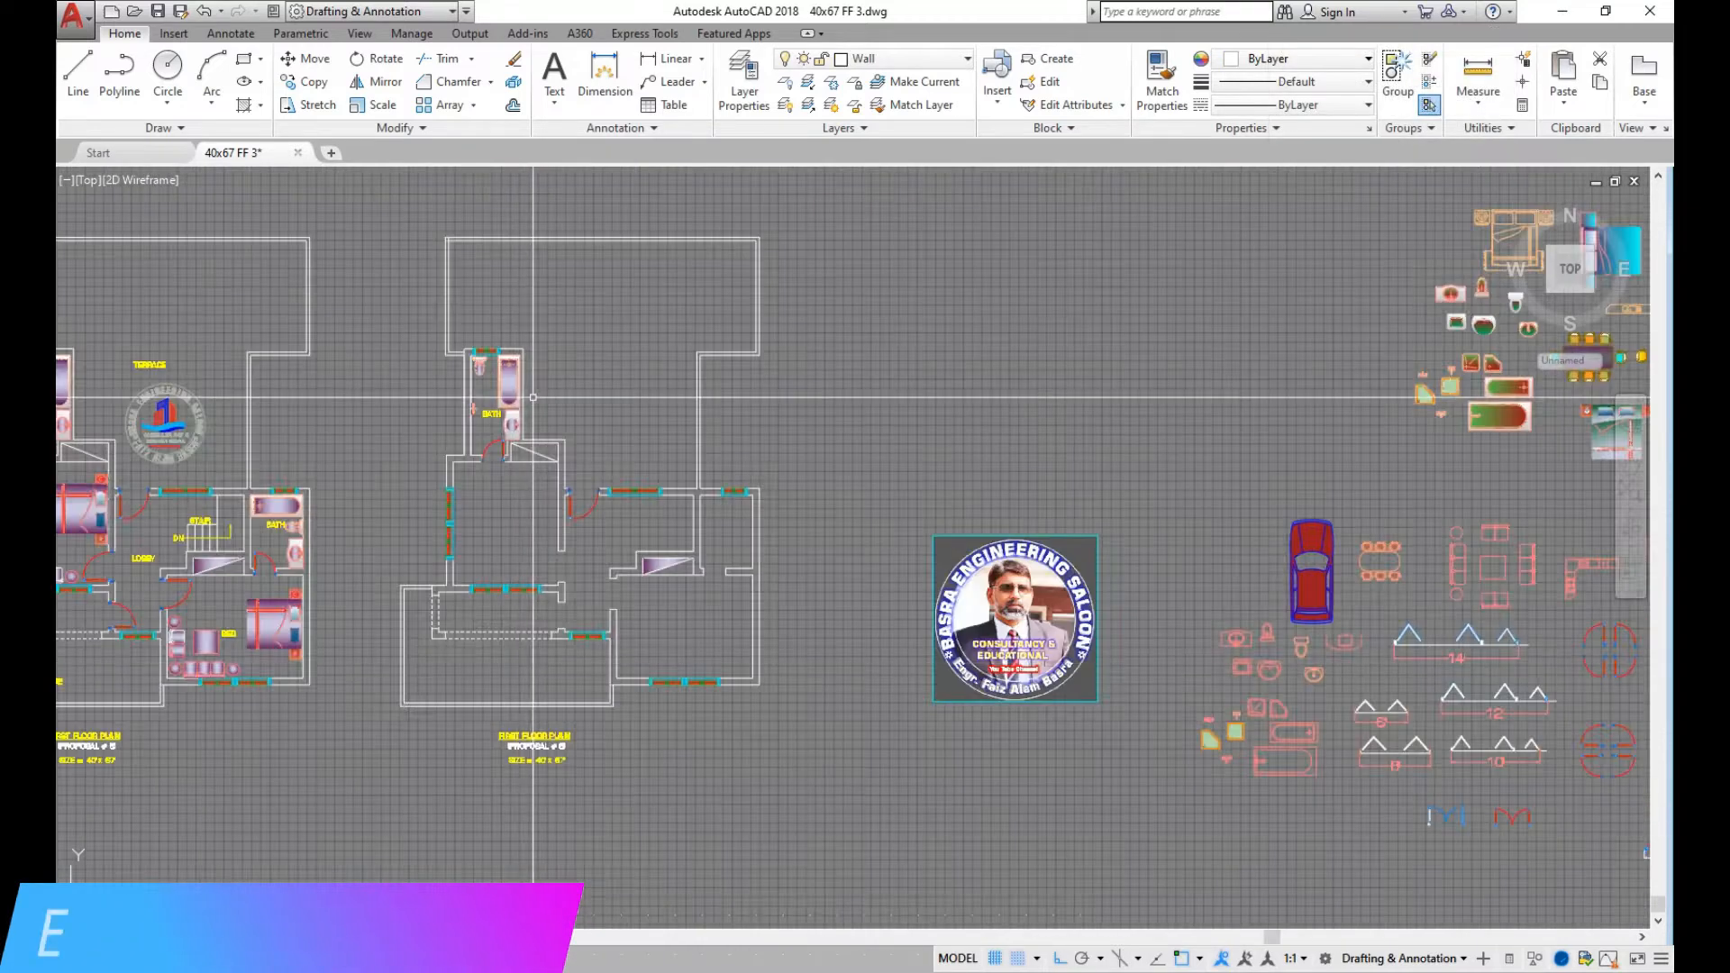
Delete the BATH label, toilet, bathtub and washbasin from the left bathroom of the copied plan
scroll(454, 560, "up", 5)
left_click(281, 429)
key("Delete")
left_click(365, 373)
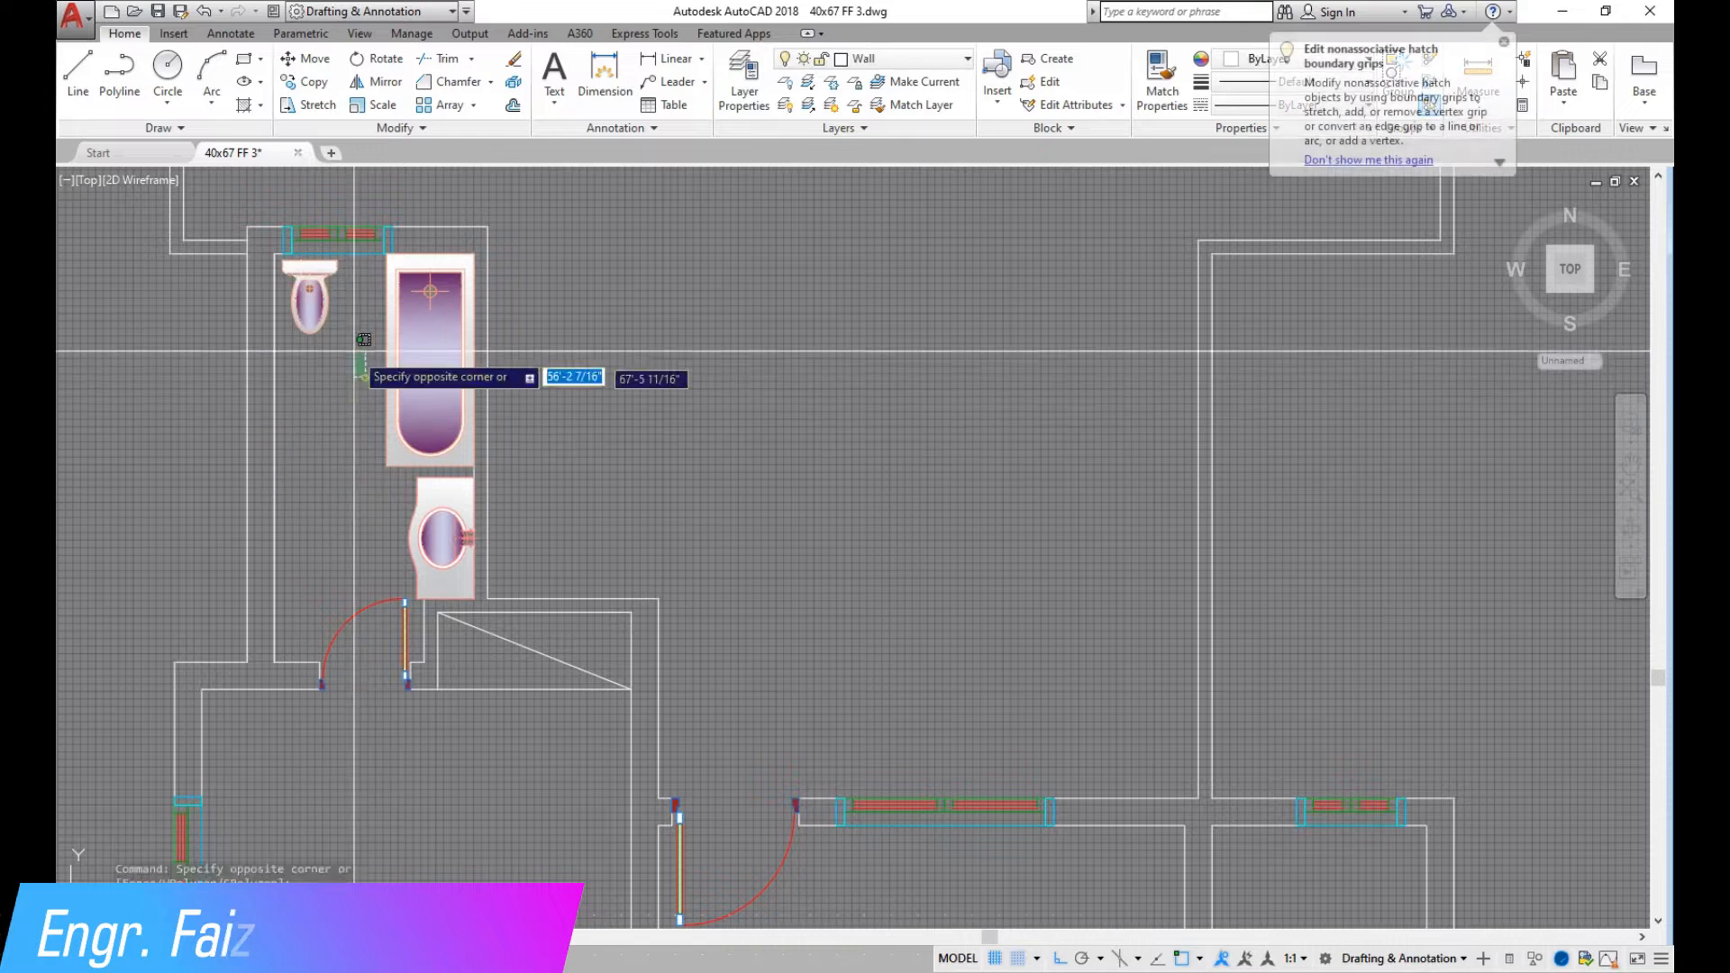
left_click(283, 305)
key("Delete")
scroll(441, 572, "up", 3)
left_click(429, 499)
key("Delete")
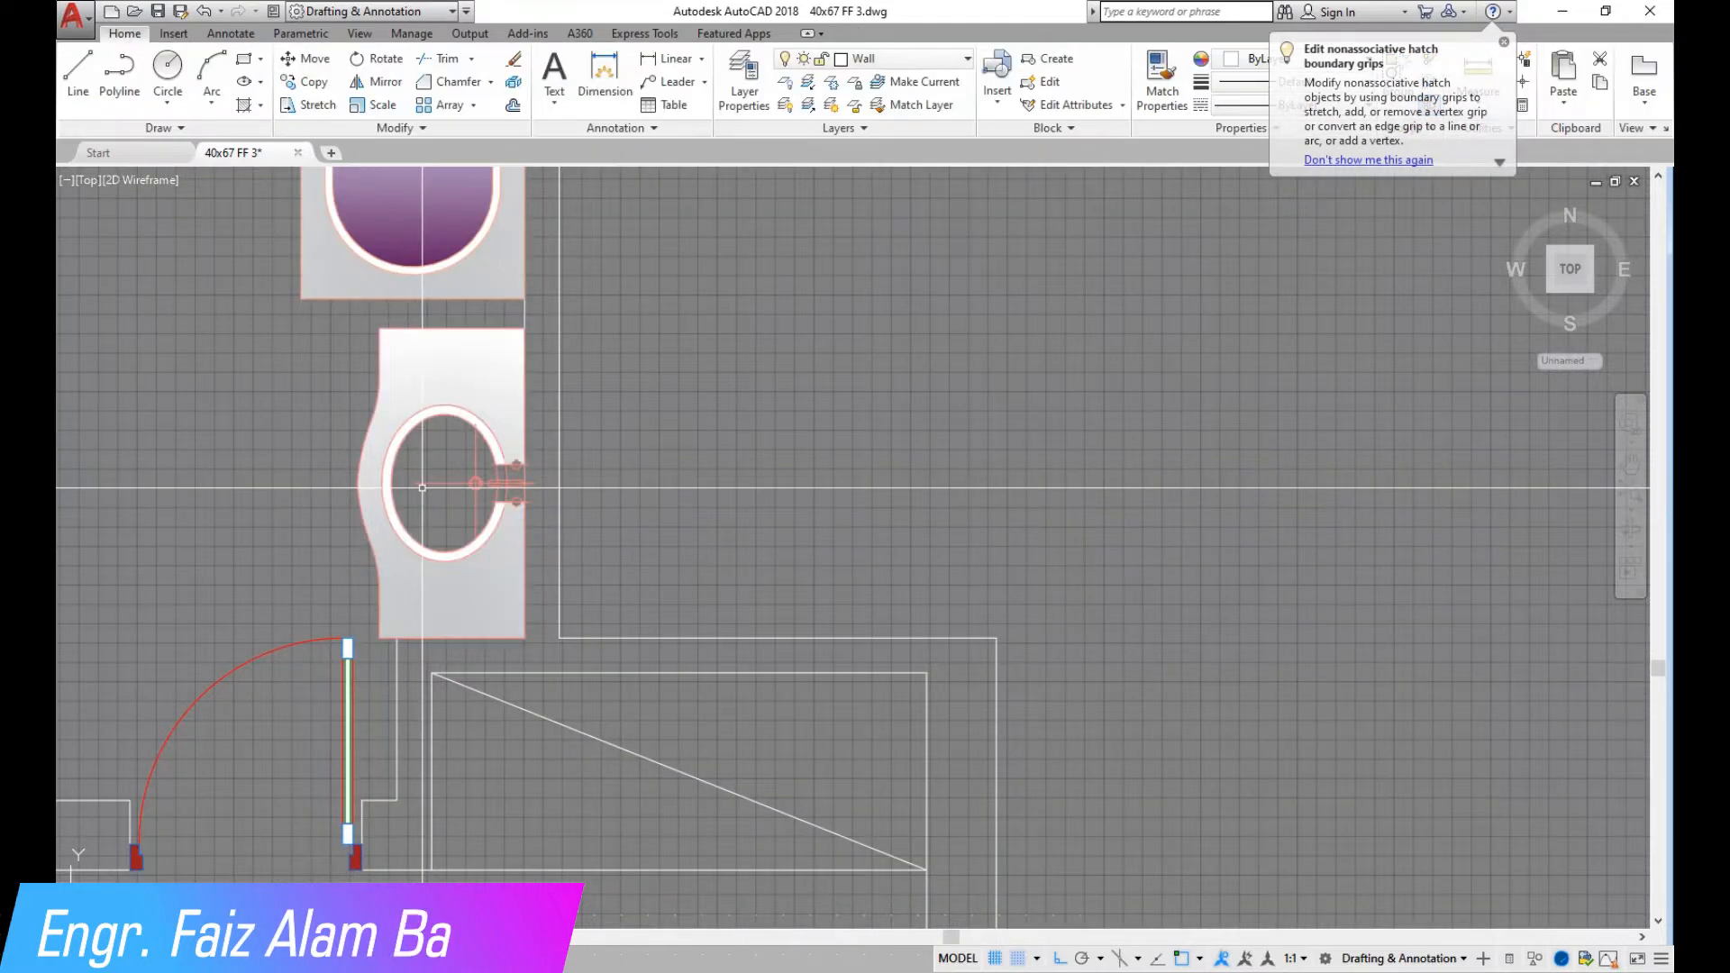
Delete the left bathroom's door together with its jambs
scroll(427, 527, "up", 2)
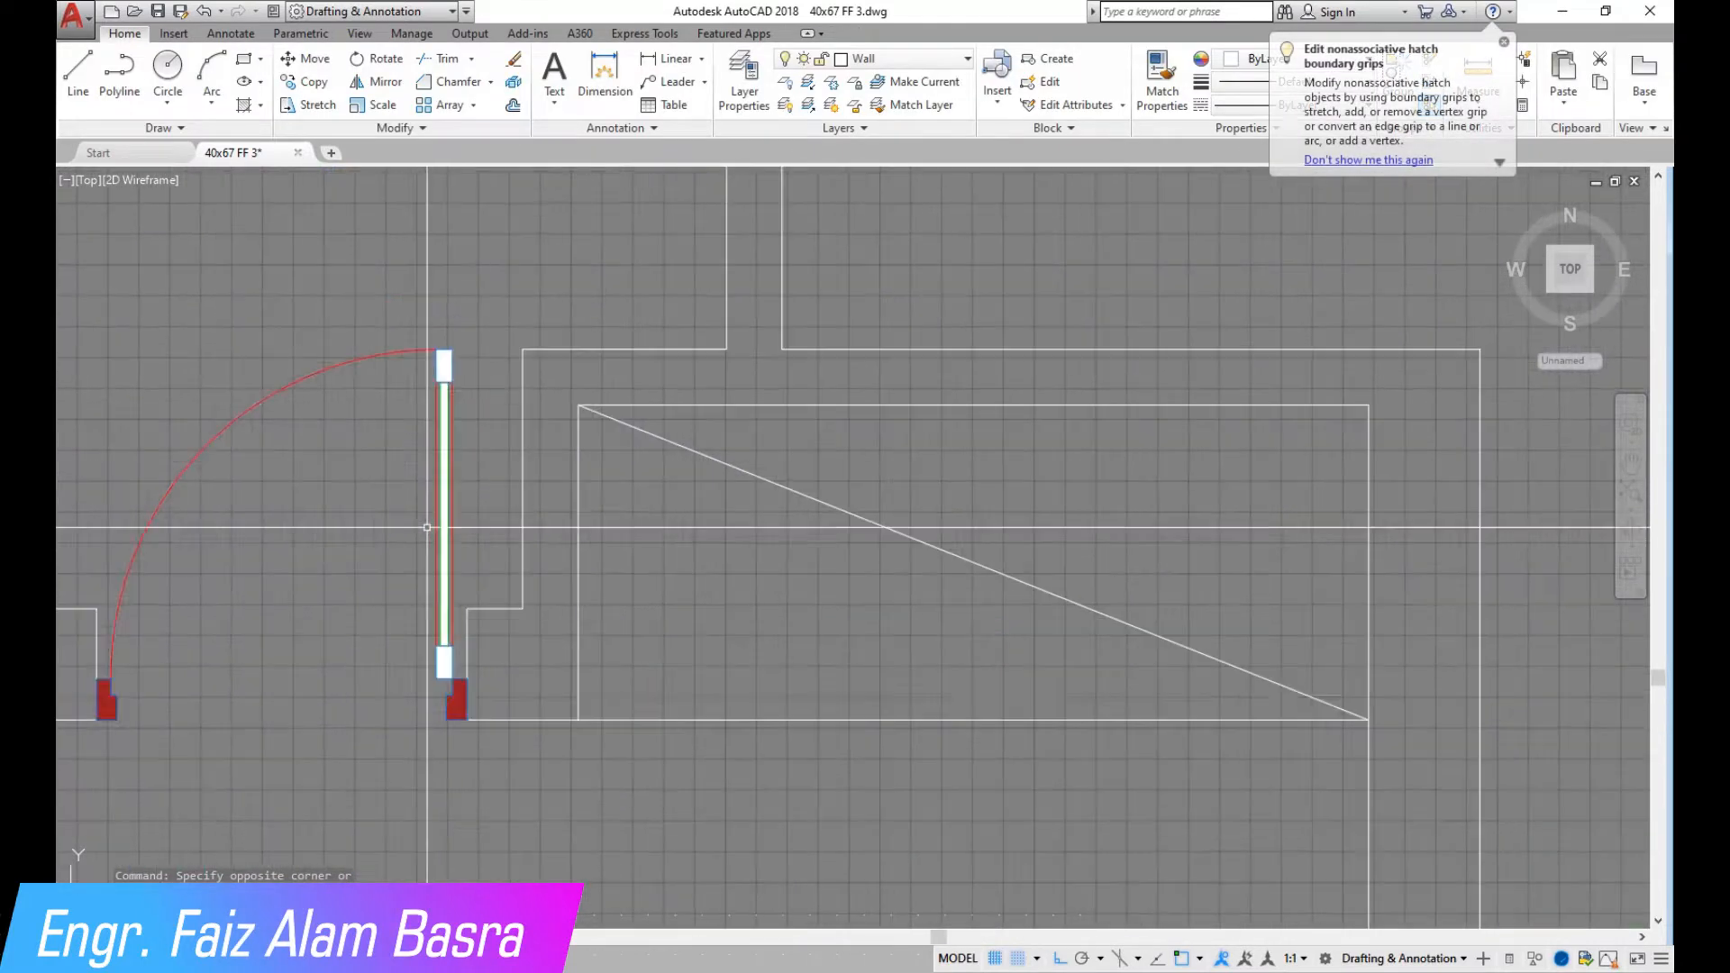
key("Delete")
left_click(405, 625)
key("Delete")
scroll(436, 483, "down", 5)
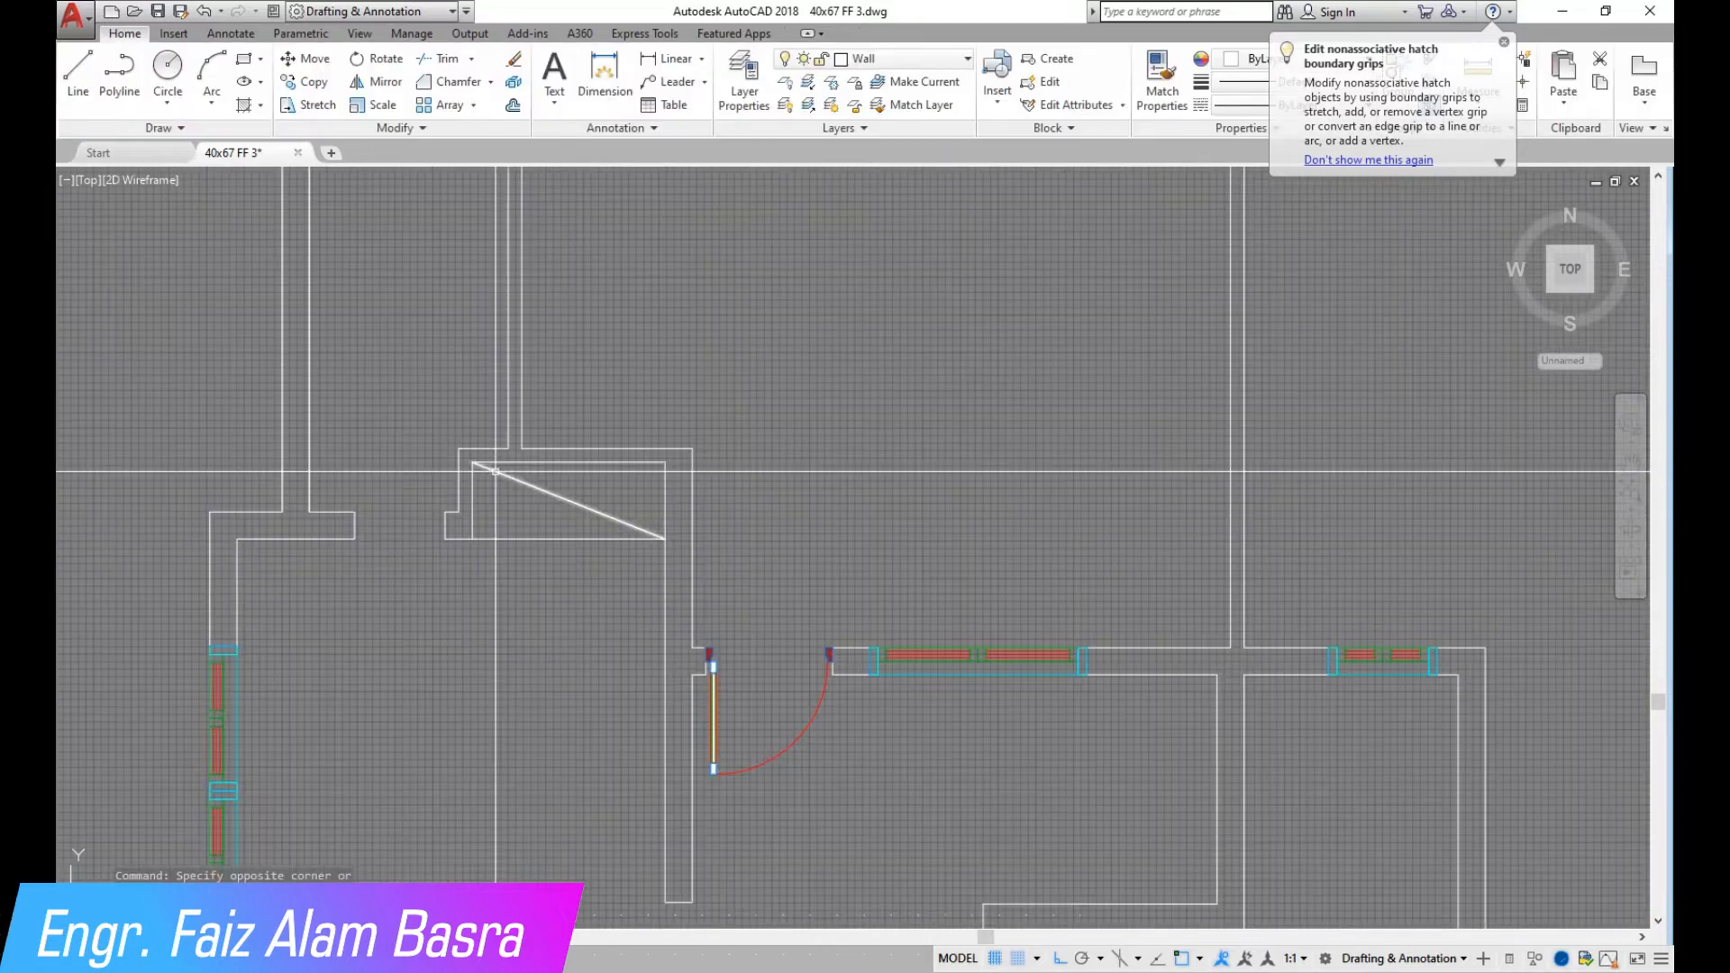
Delete the door between the lobby and upper terrace in the copied plan, together with its jambs
scroll(785, 728, "up", 5)
left_click(938, 814)
left_click(456, 579)
key("Delete")
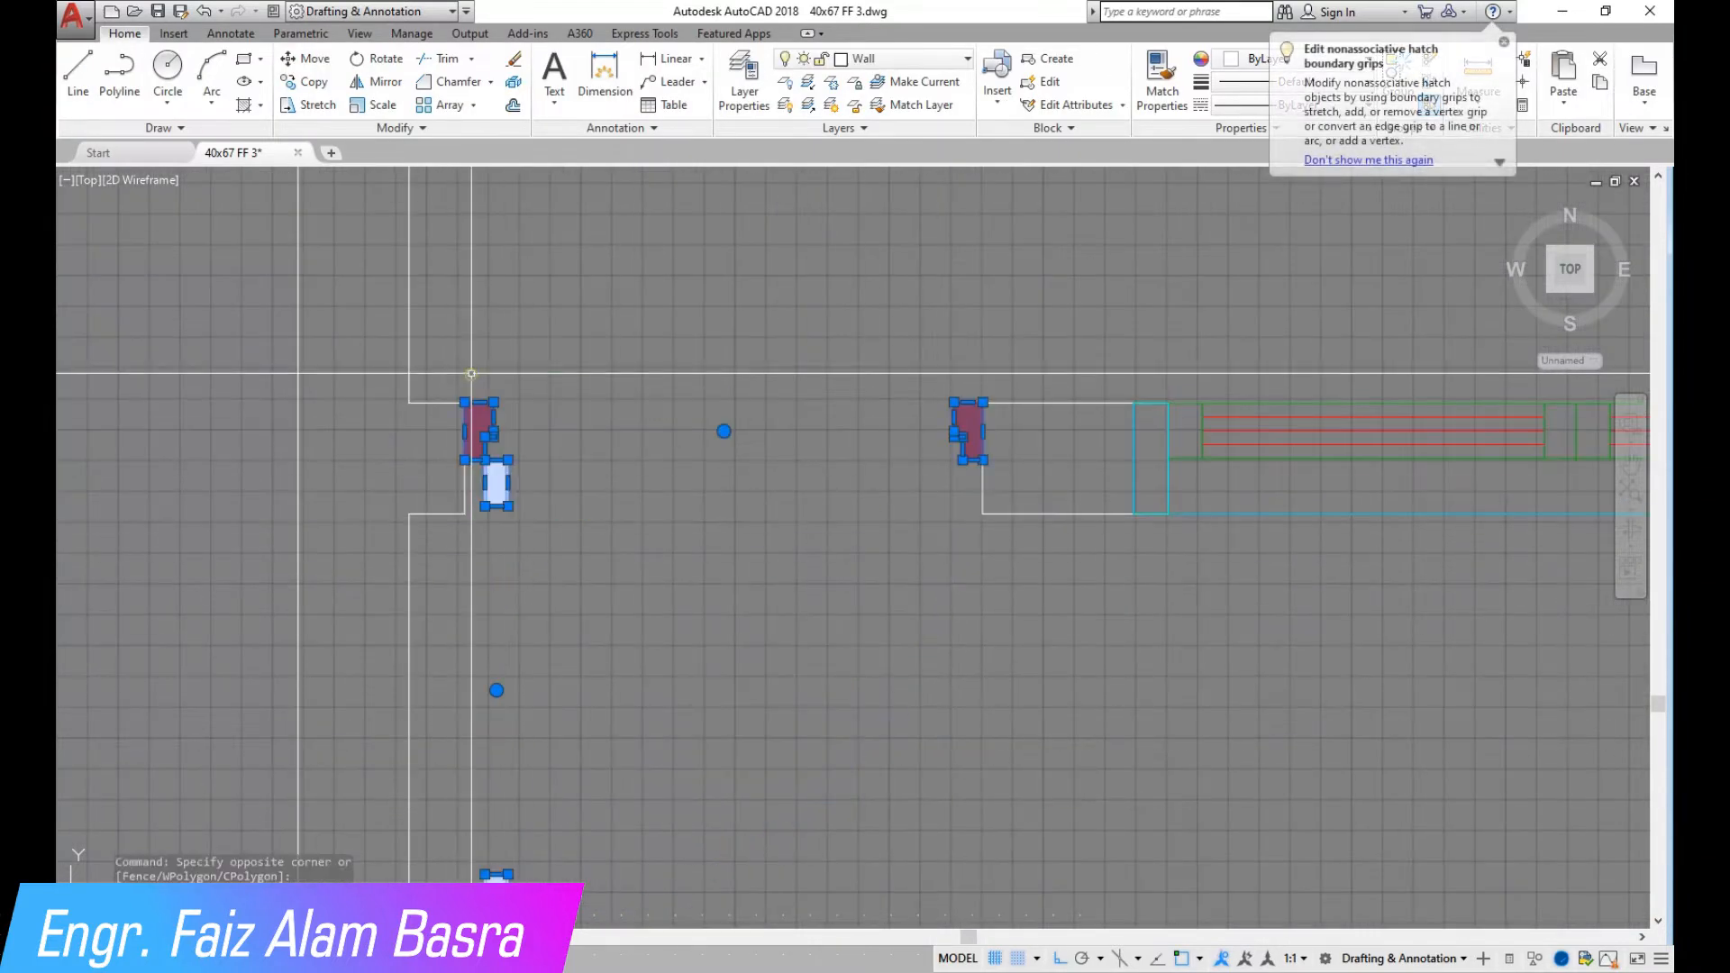
scroll(471, 372, "down", 6)
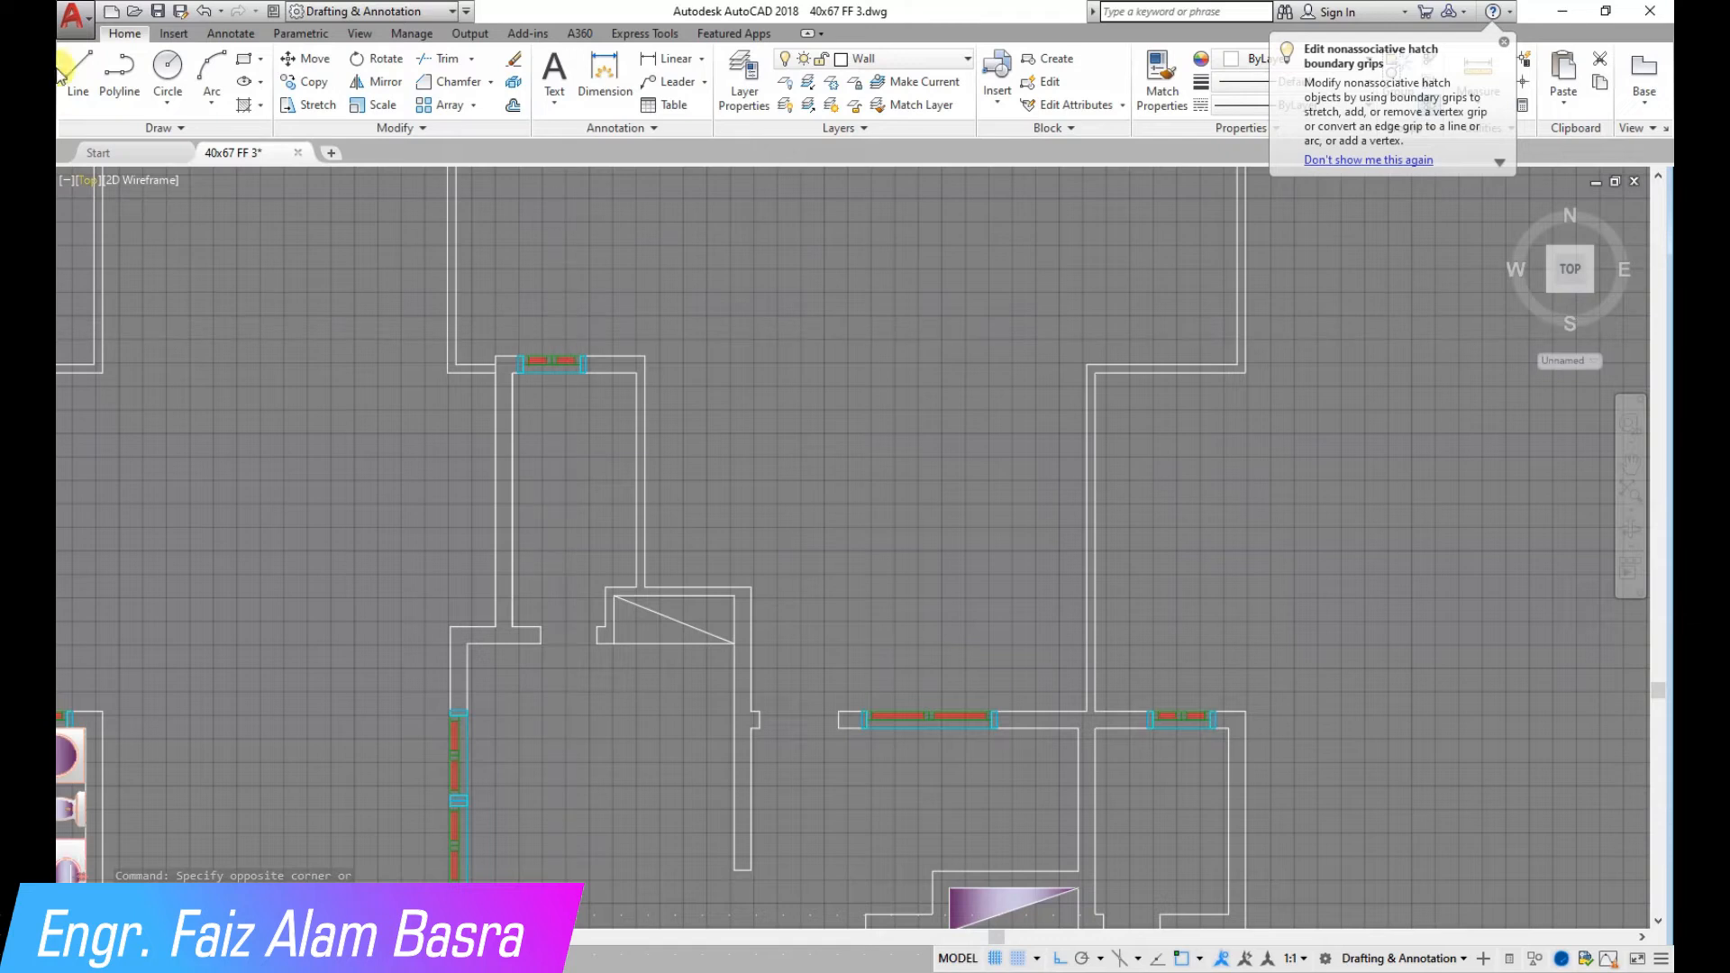
Draw a line across the left bathroom's door opening in the copied plan
left_click(78, 72)
scroll(581, 738, "up", 4)
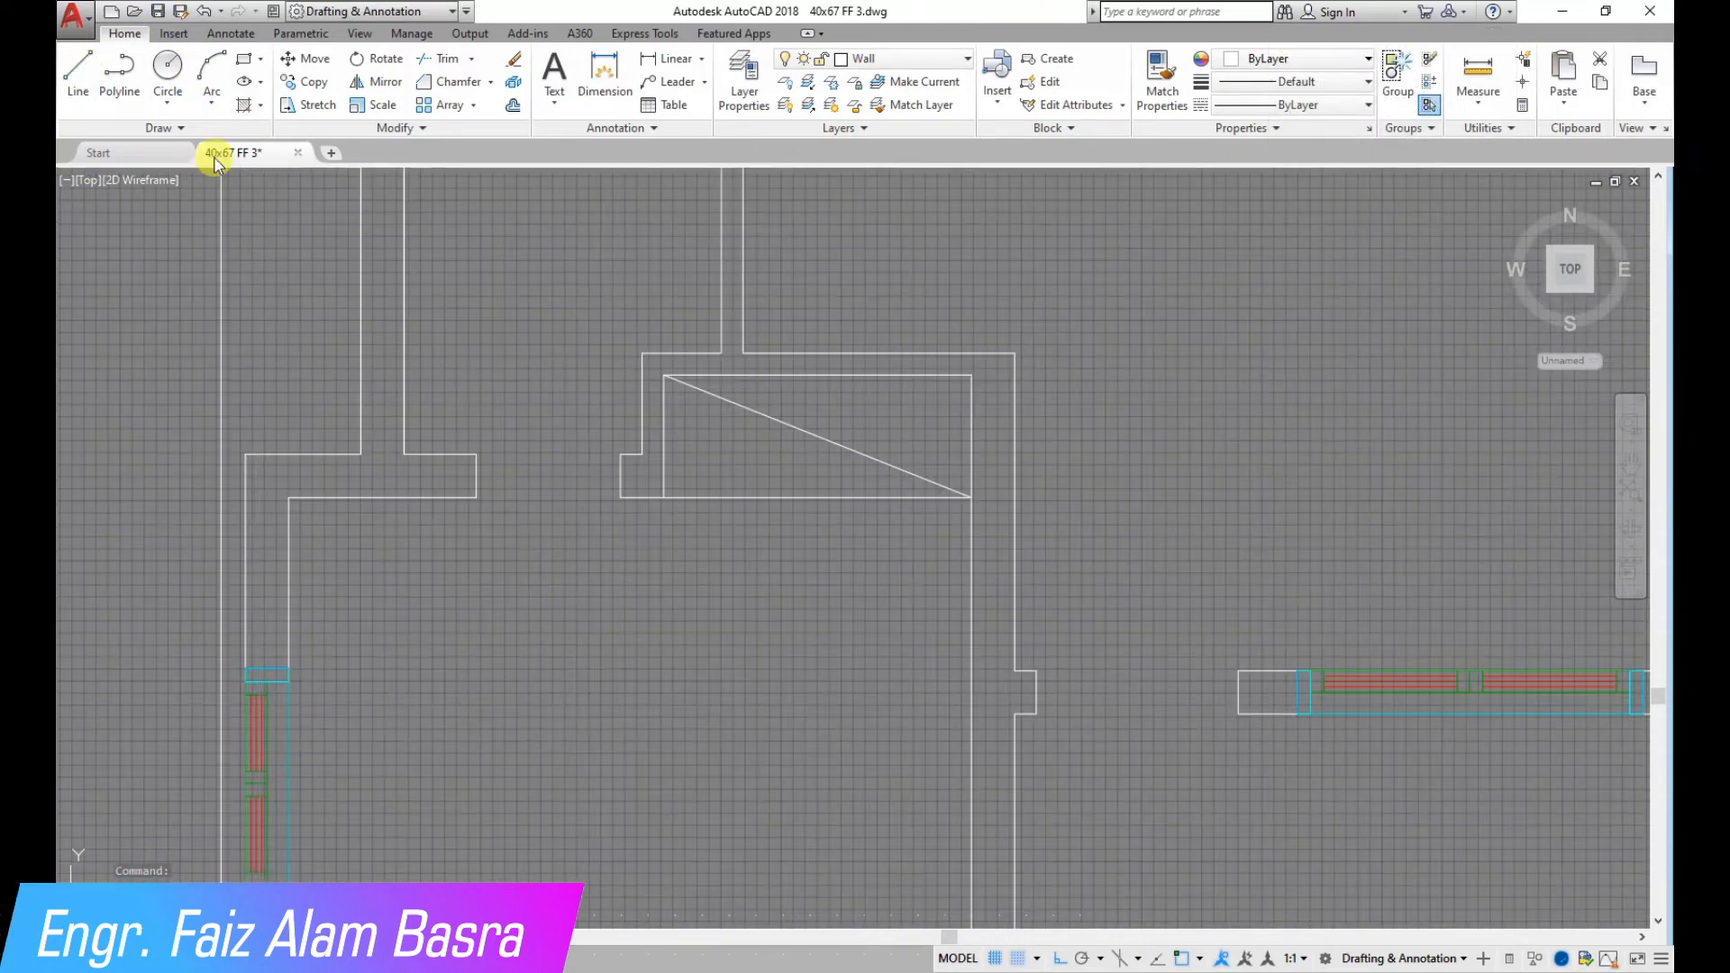
left_click(620, 497)
scroll(566, 407, "down", 4)
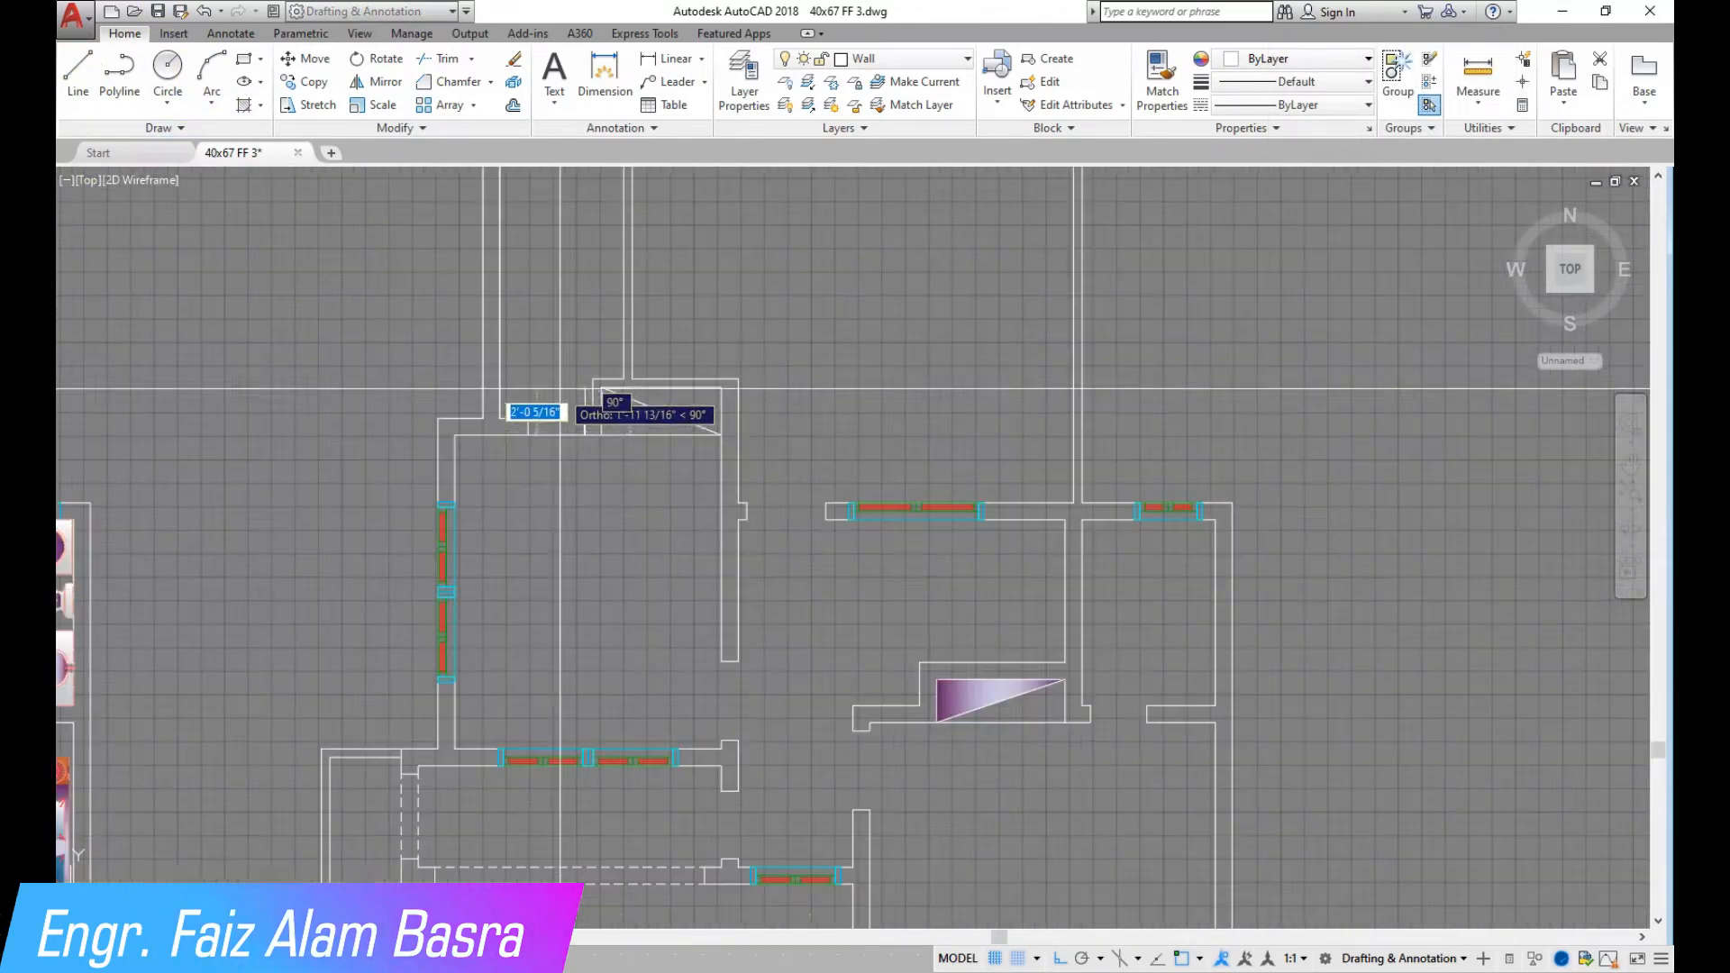
key("Escape")
Draw lines across the lobby's door openings to the terrace and verandah in the copied plan, and save the drawing
scroll(653, 559, "down", 4)
scroll(652, 605, "up", 4)
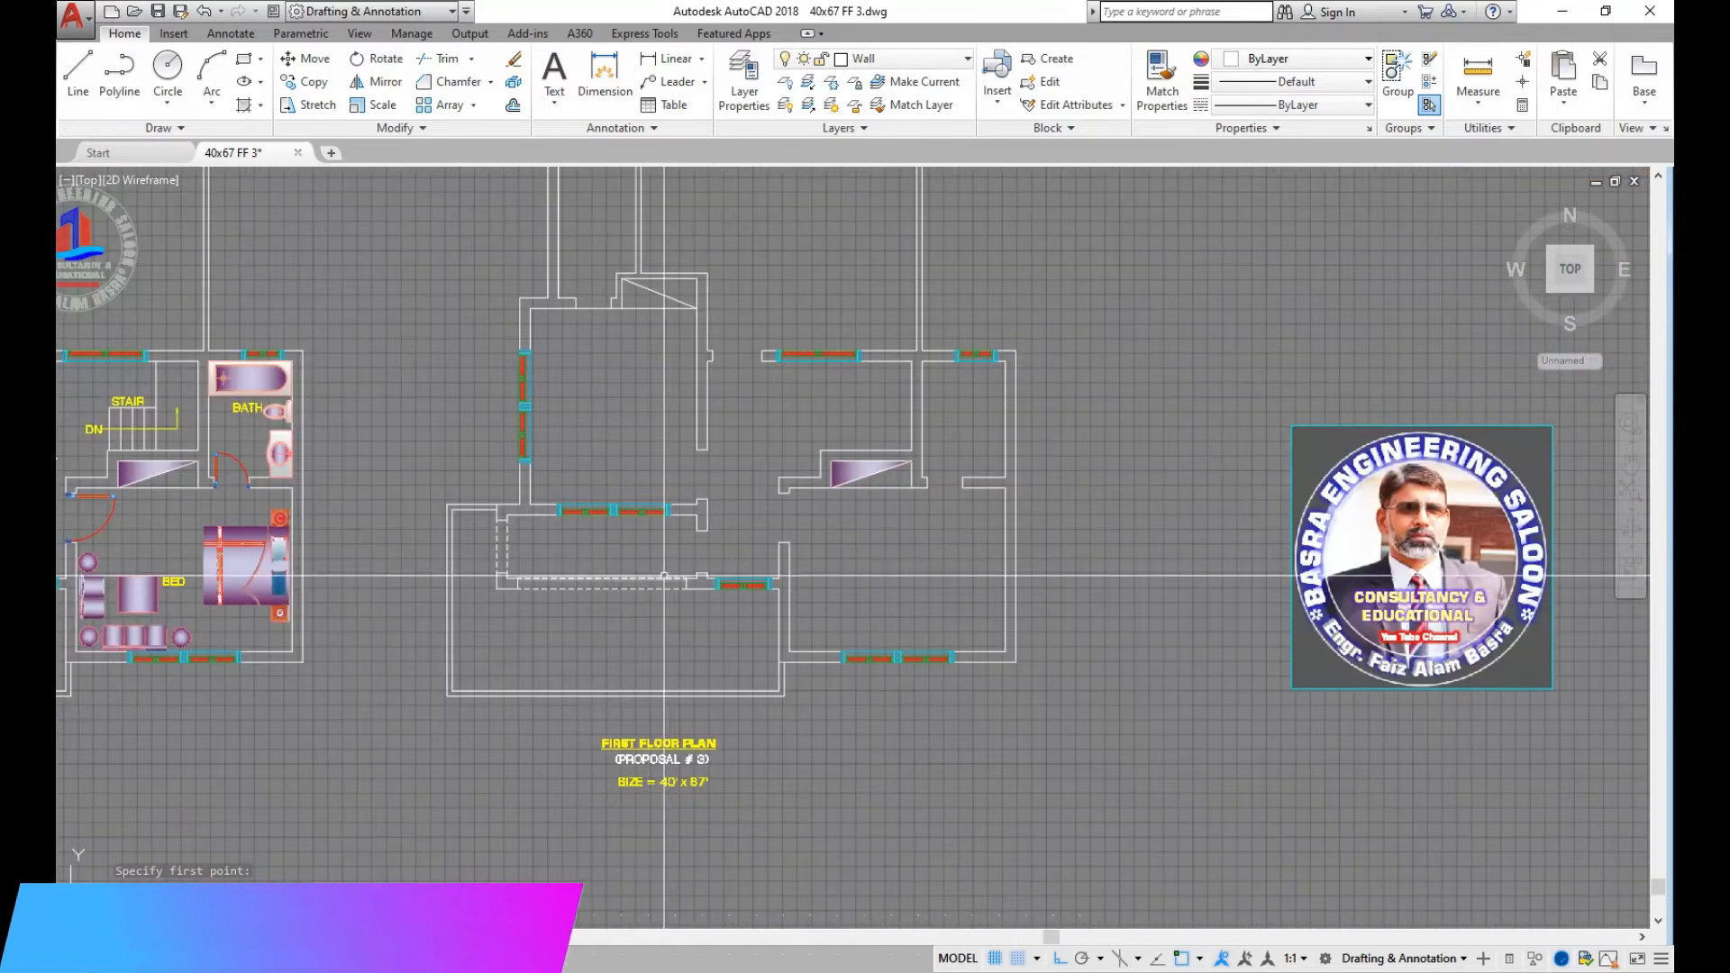
scroll(734, 516, "up", 4)
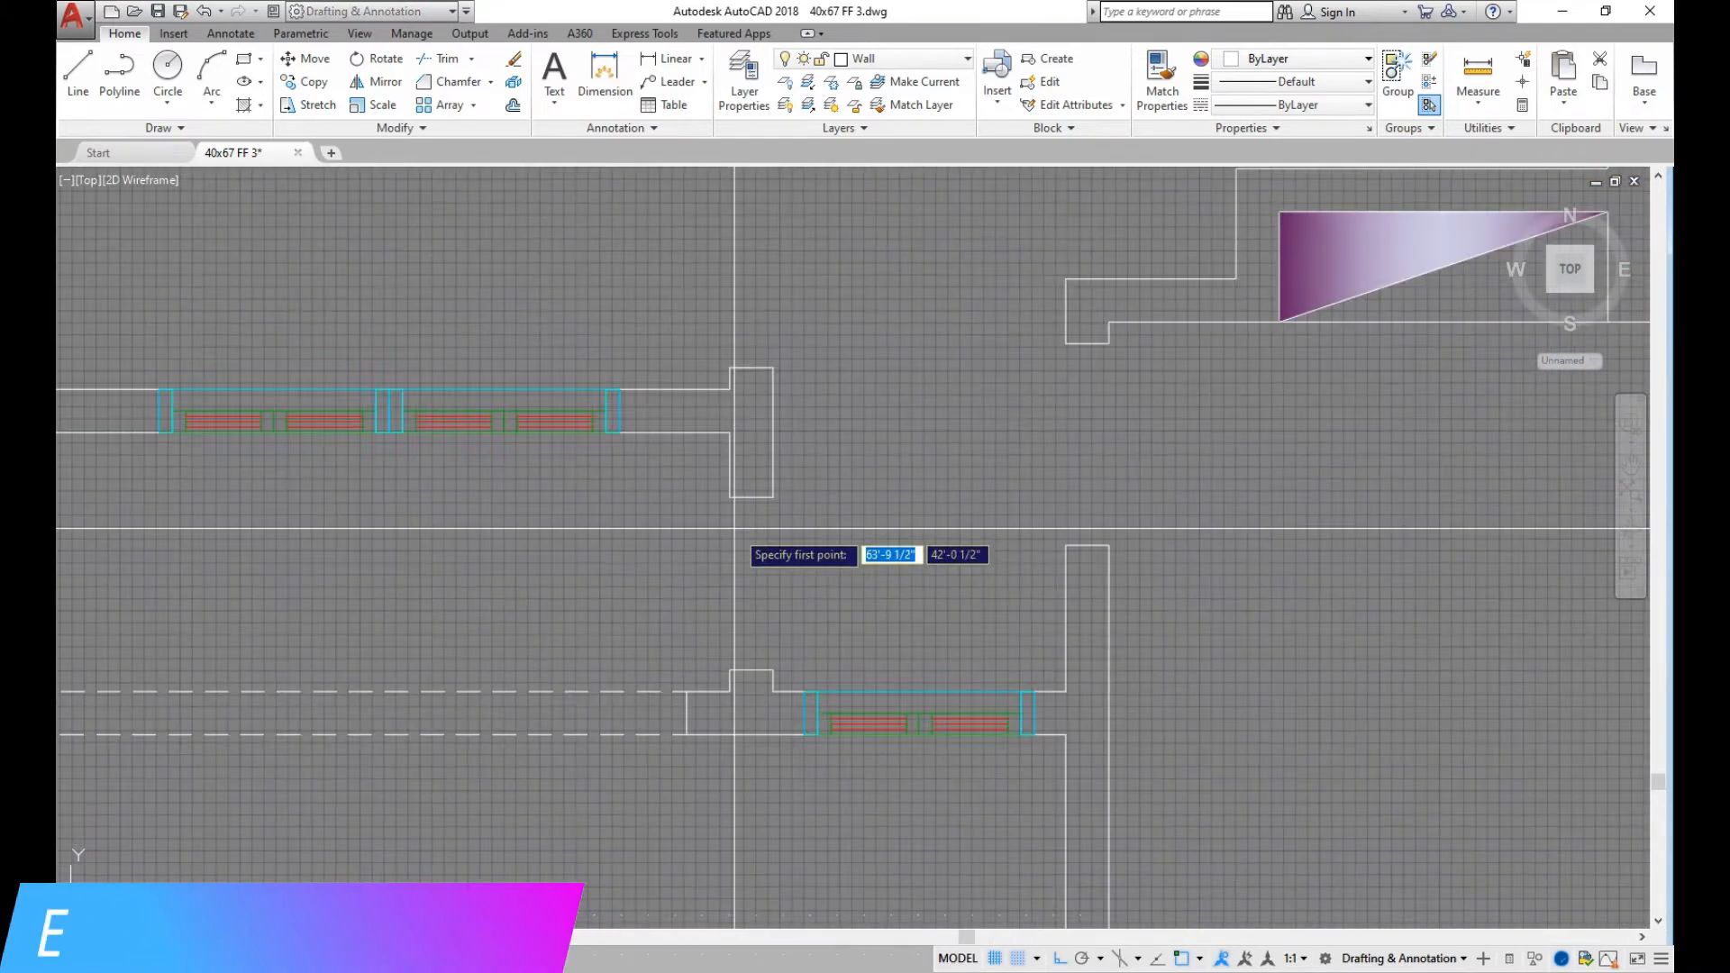
scroll(660, 494, "down", 4)
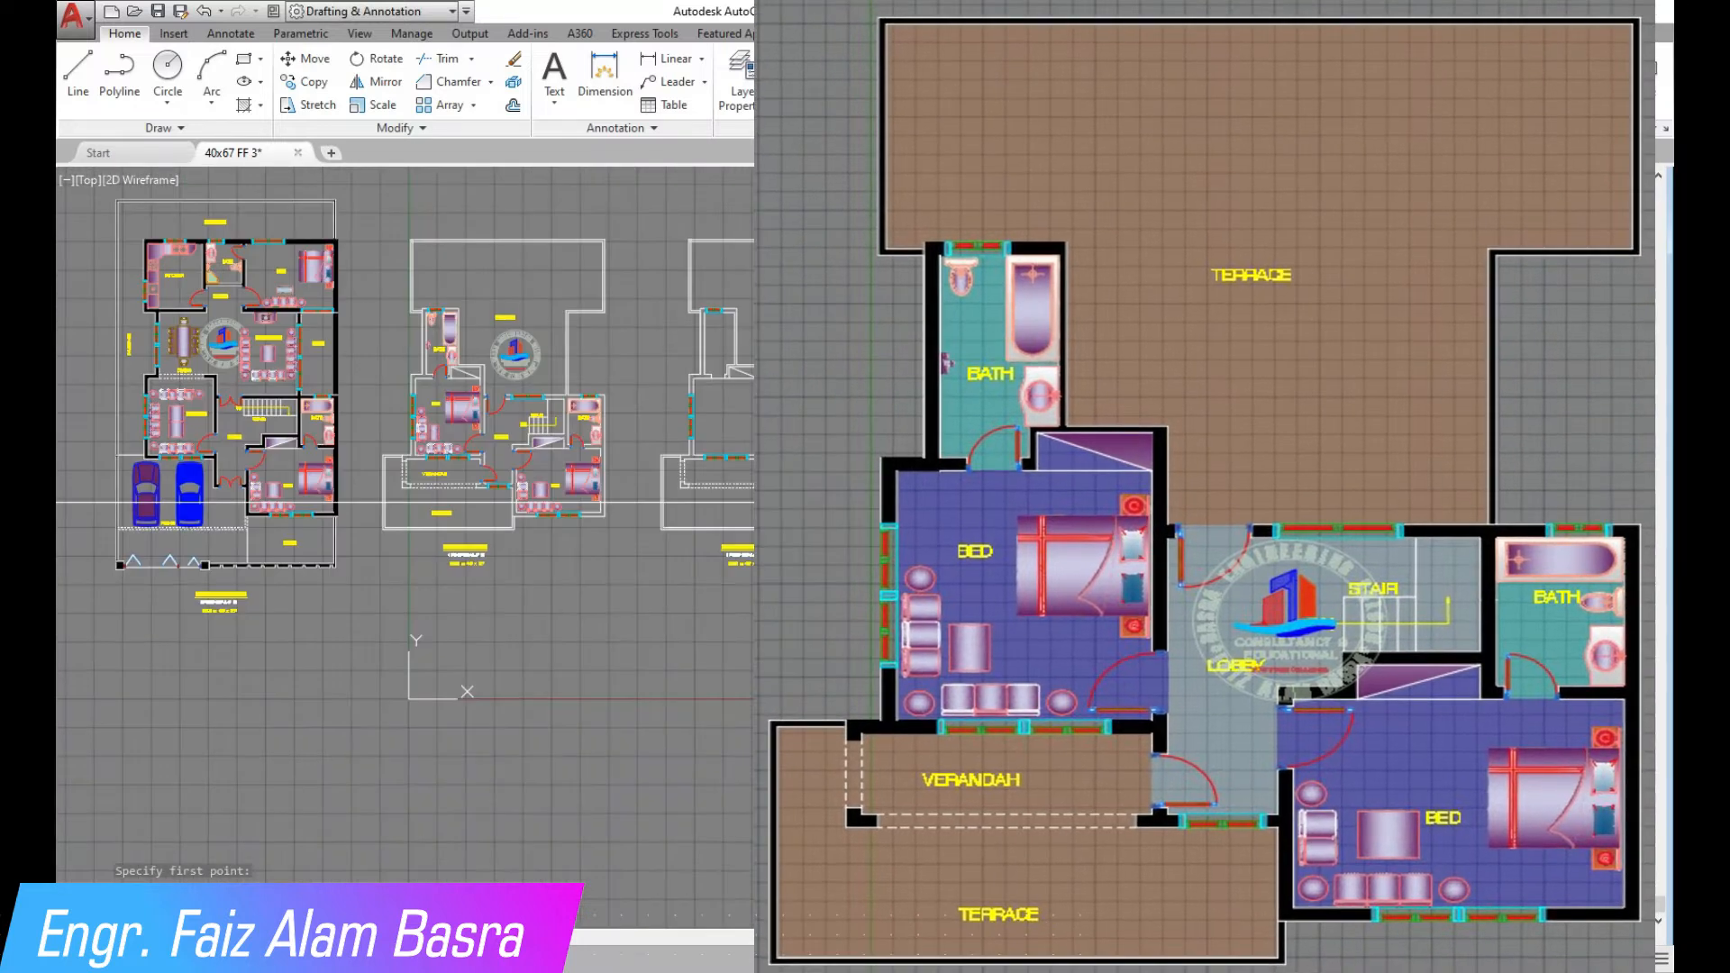
scroll(718, 483, "down", 2)
scroll(731, 433, "up", 6)
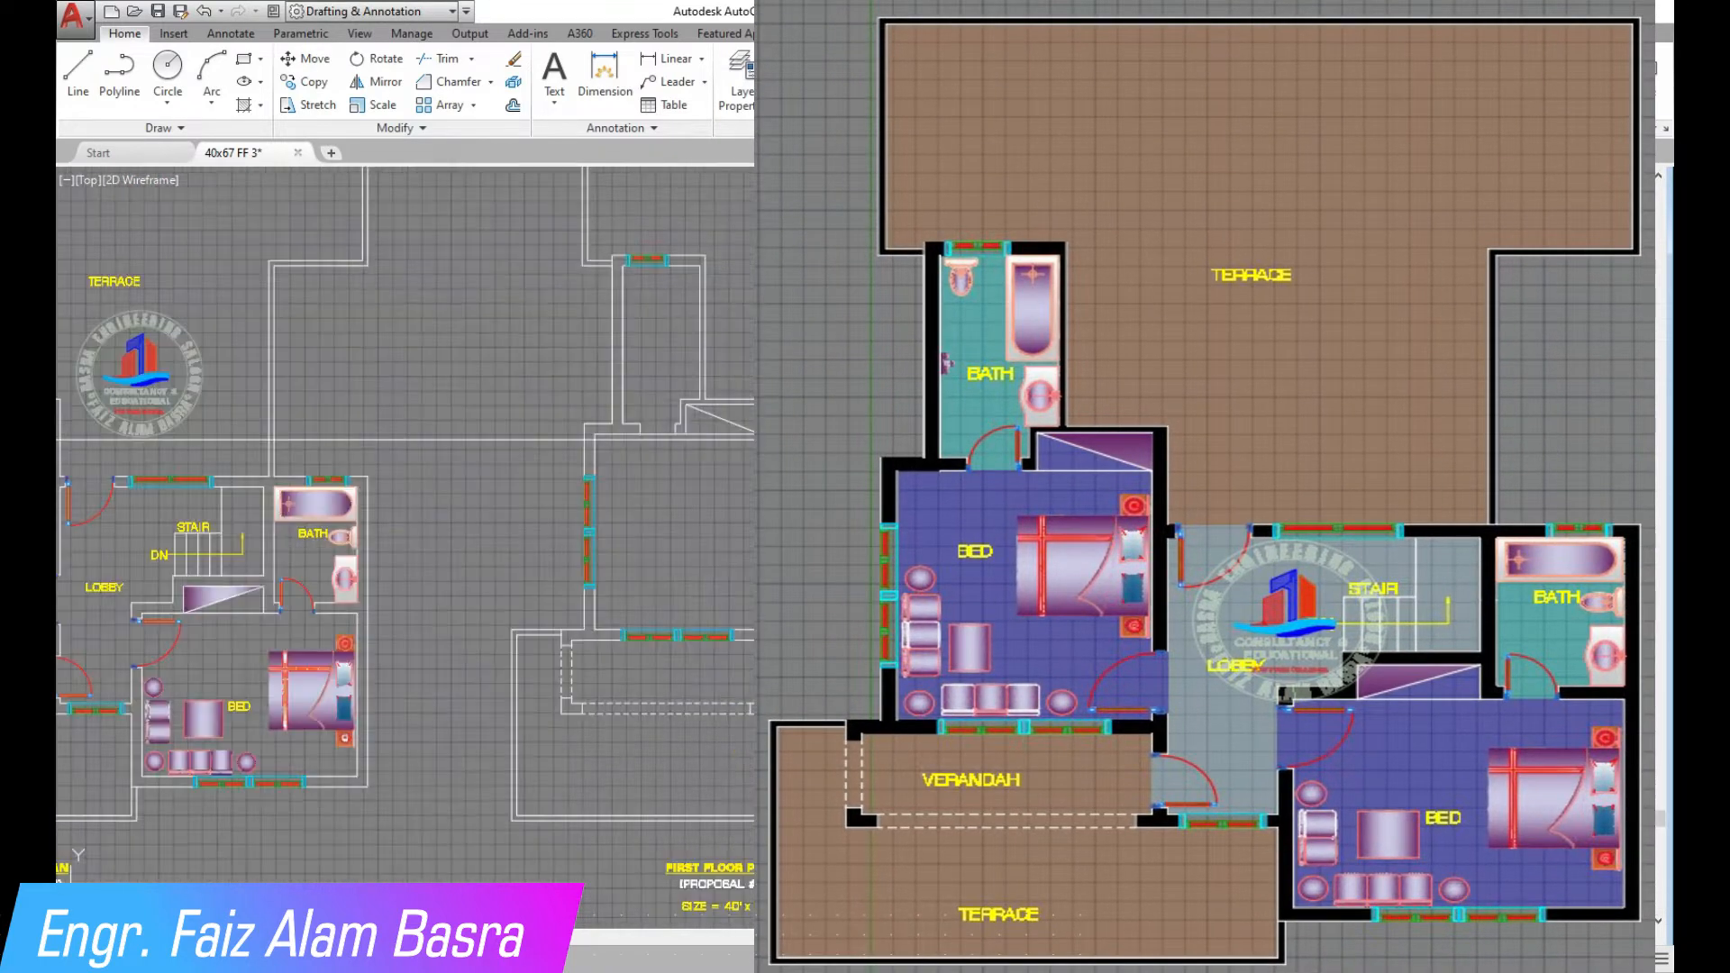
scroll(773, 380, "down", 2)
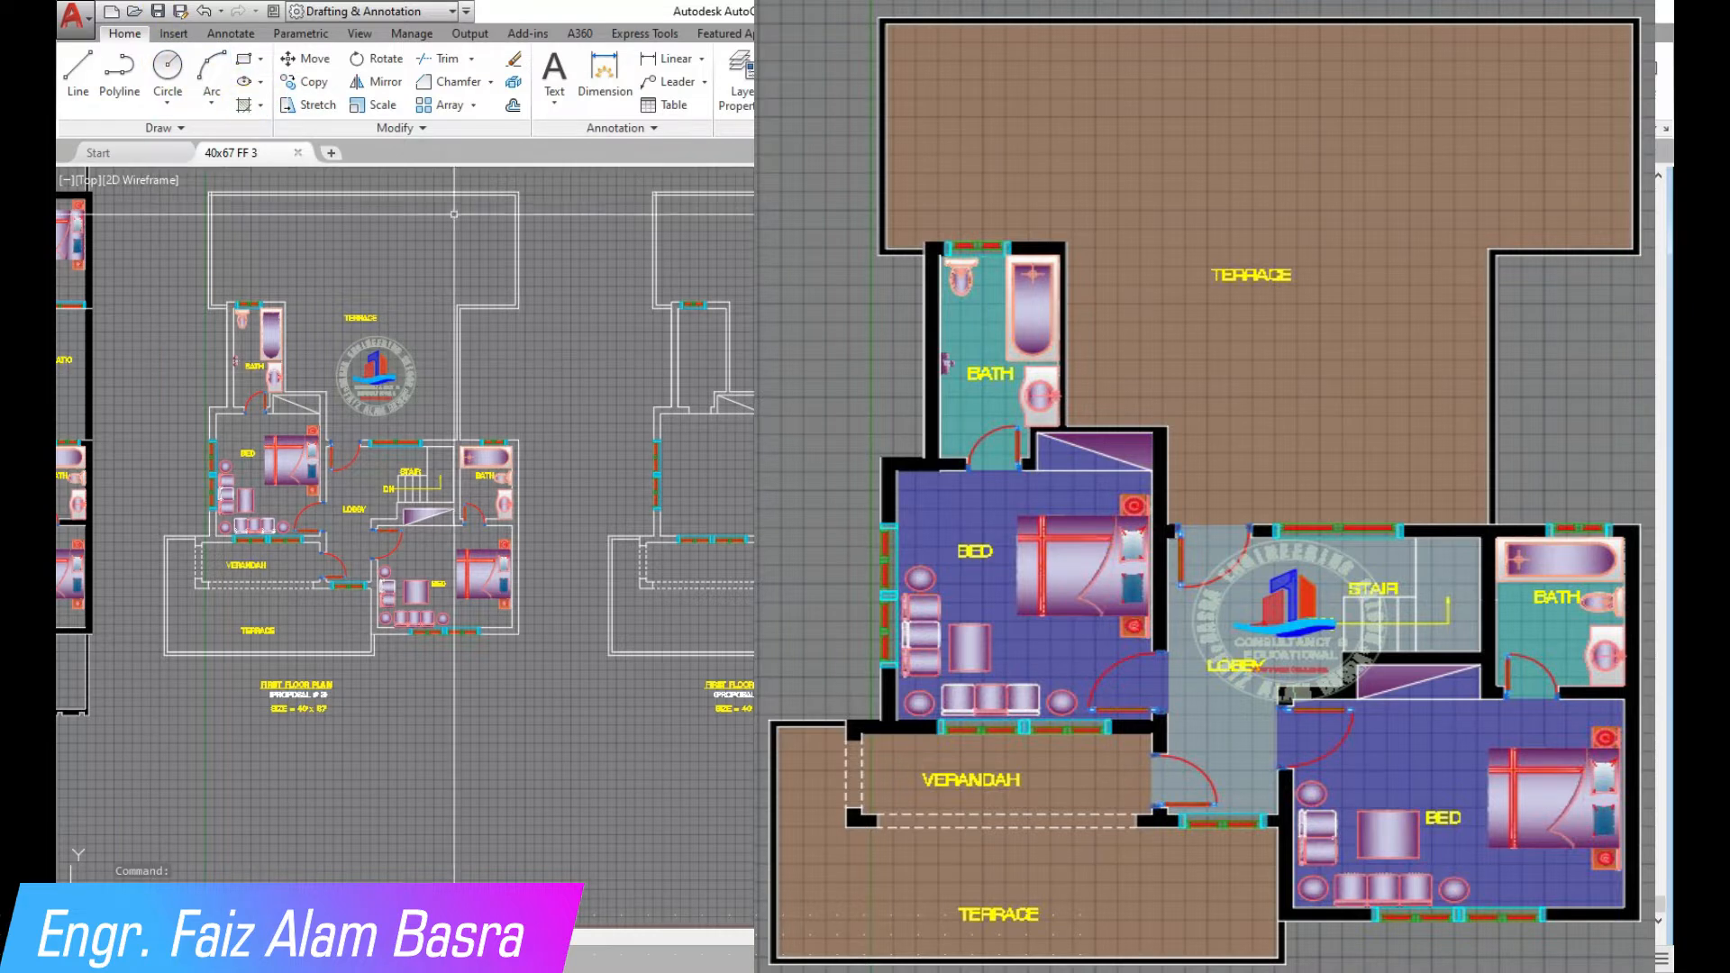
Fill the upper terrace of the copied plan with a solid hatch
left_click(245, 106)
left_click(807, 322)
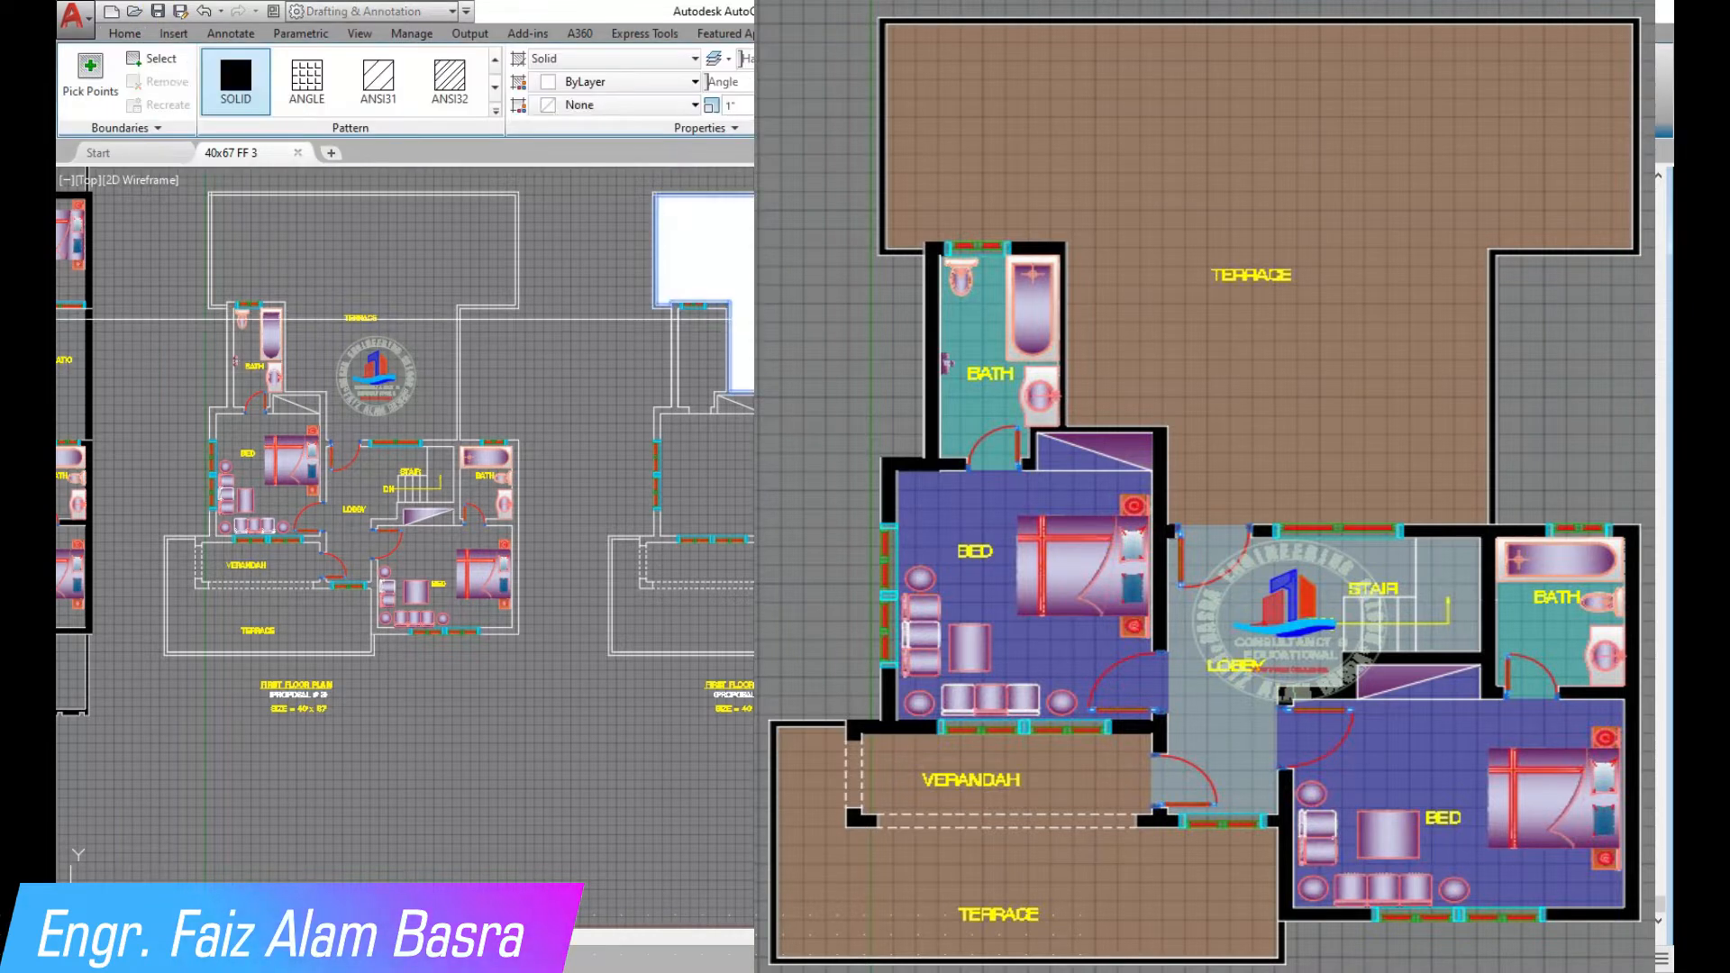
key("Return")
scroll(814, 459, "up", 2)
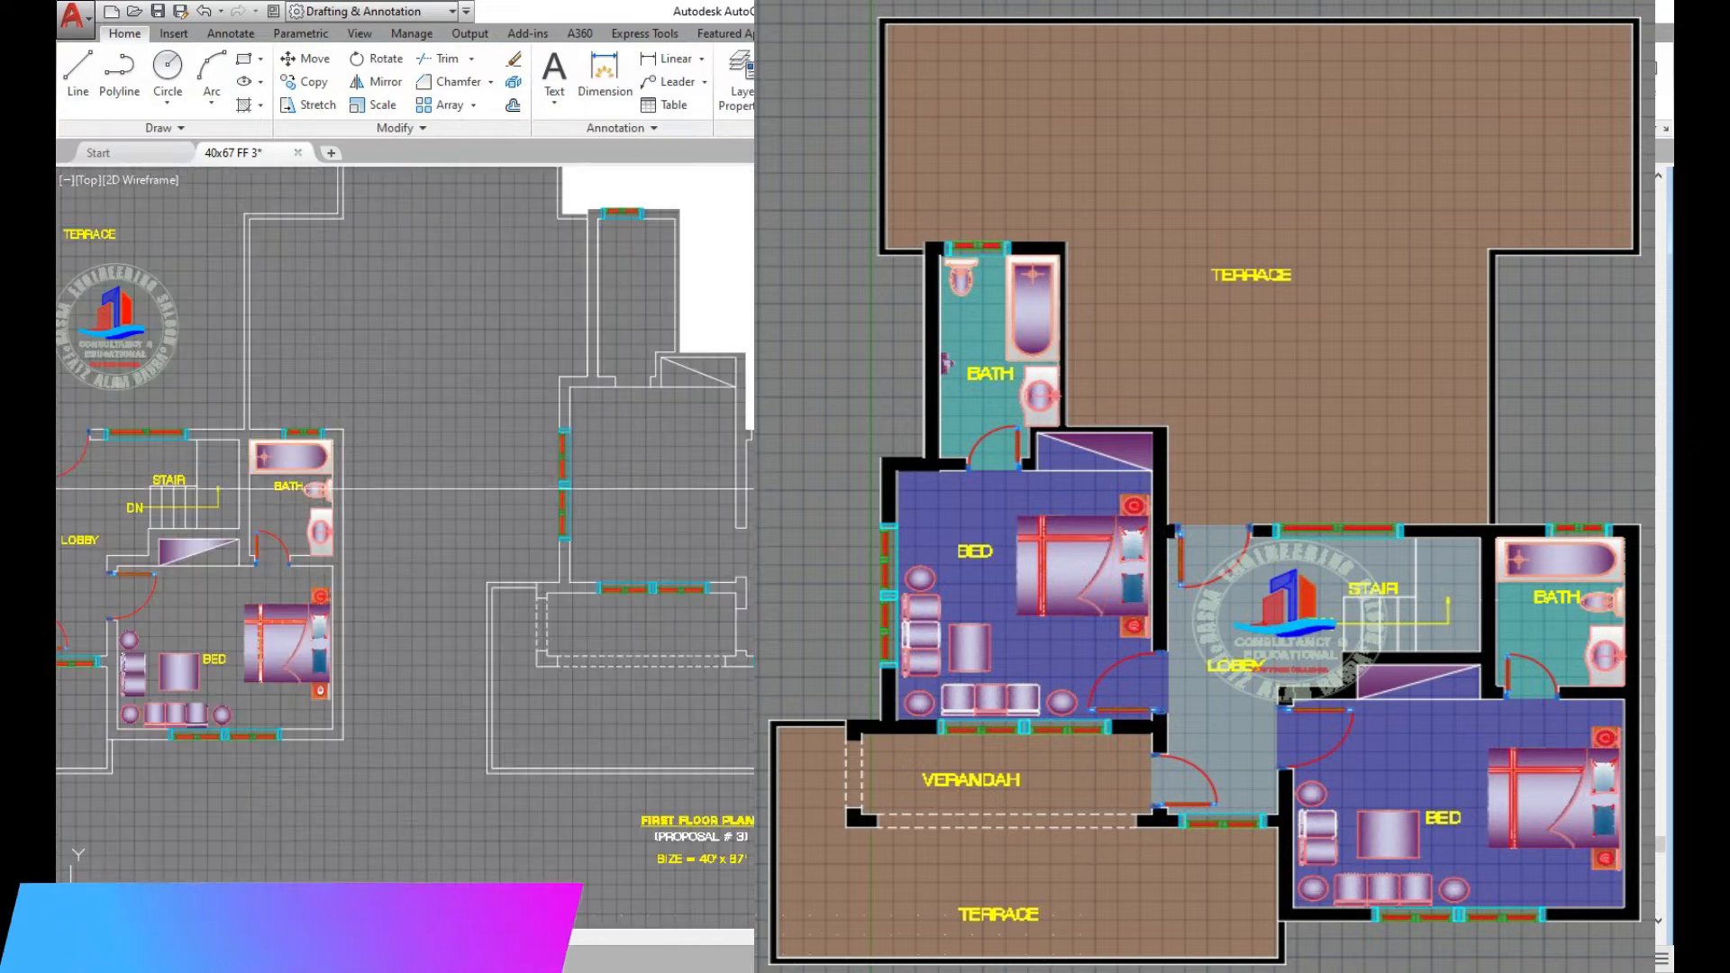
Draw a 3'-6" line across the left bedroom's door opening on the lobby side of the copied plan
key("Return")
scroll(730, 589, "up", 3)
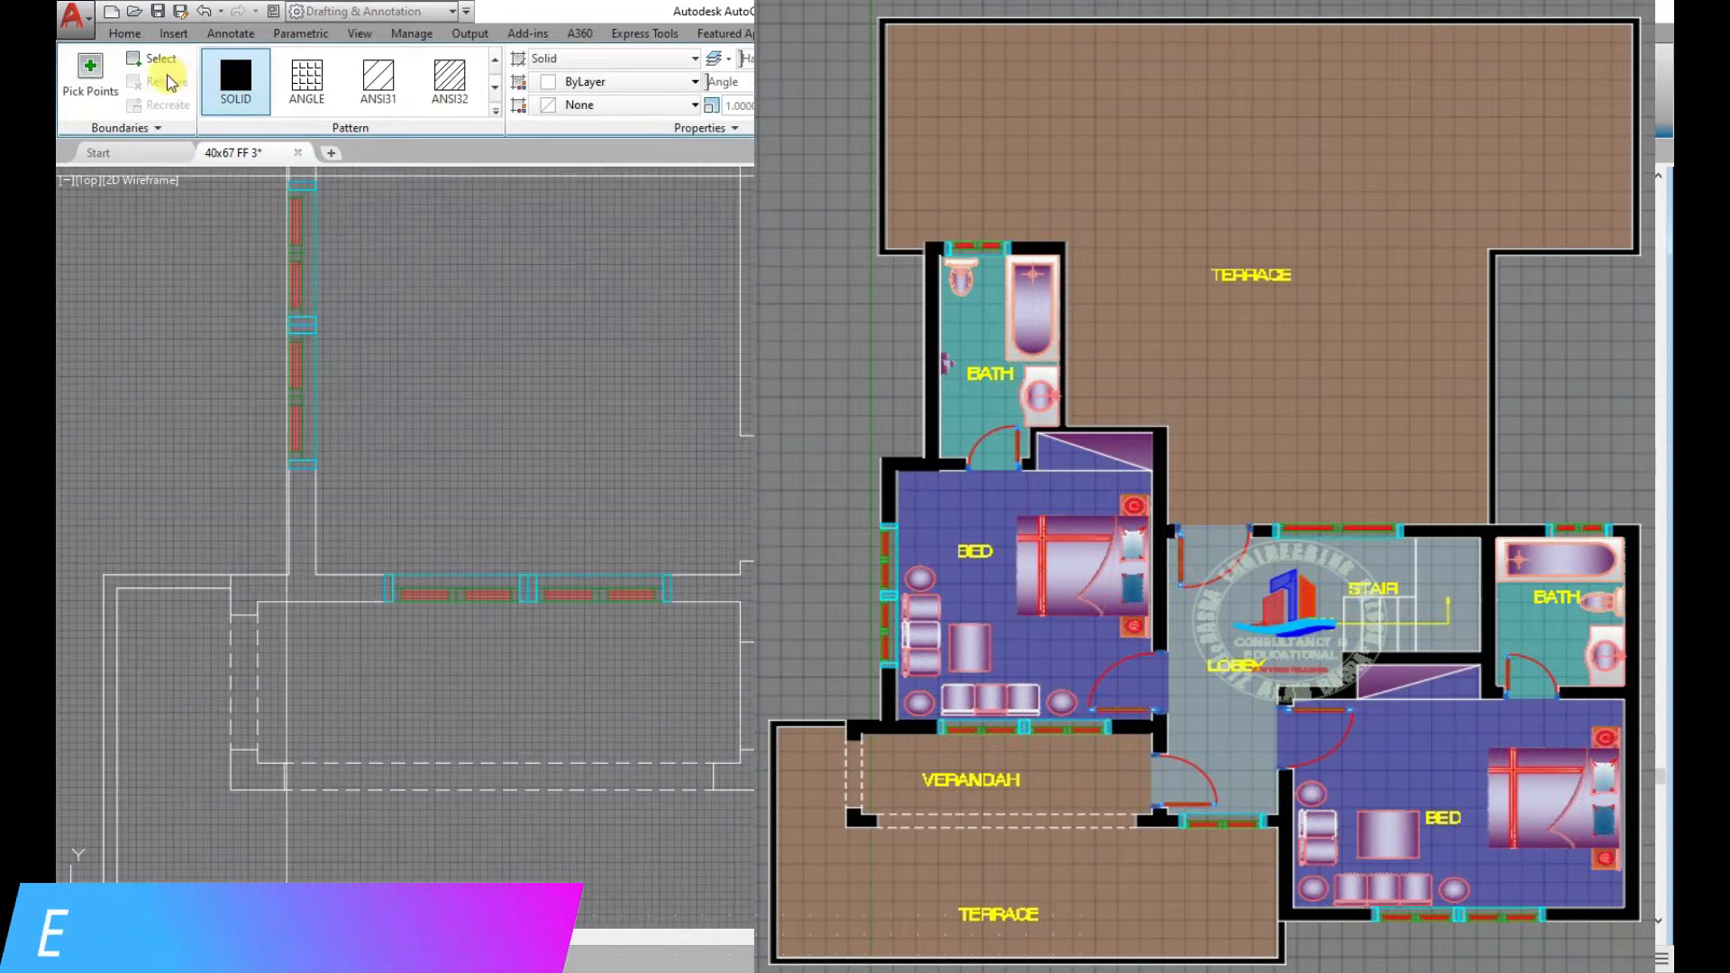
left_click(124, 36)
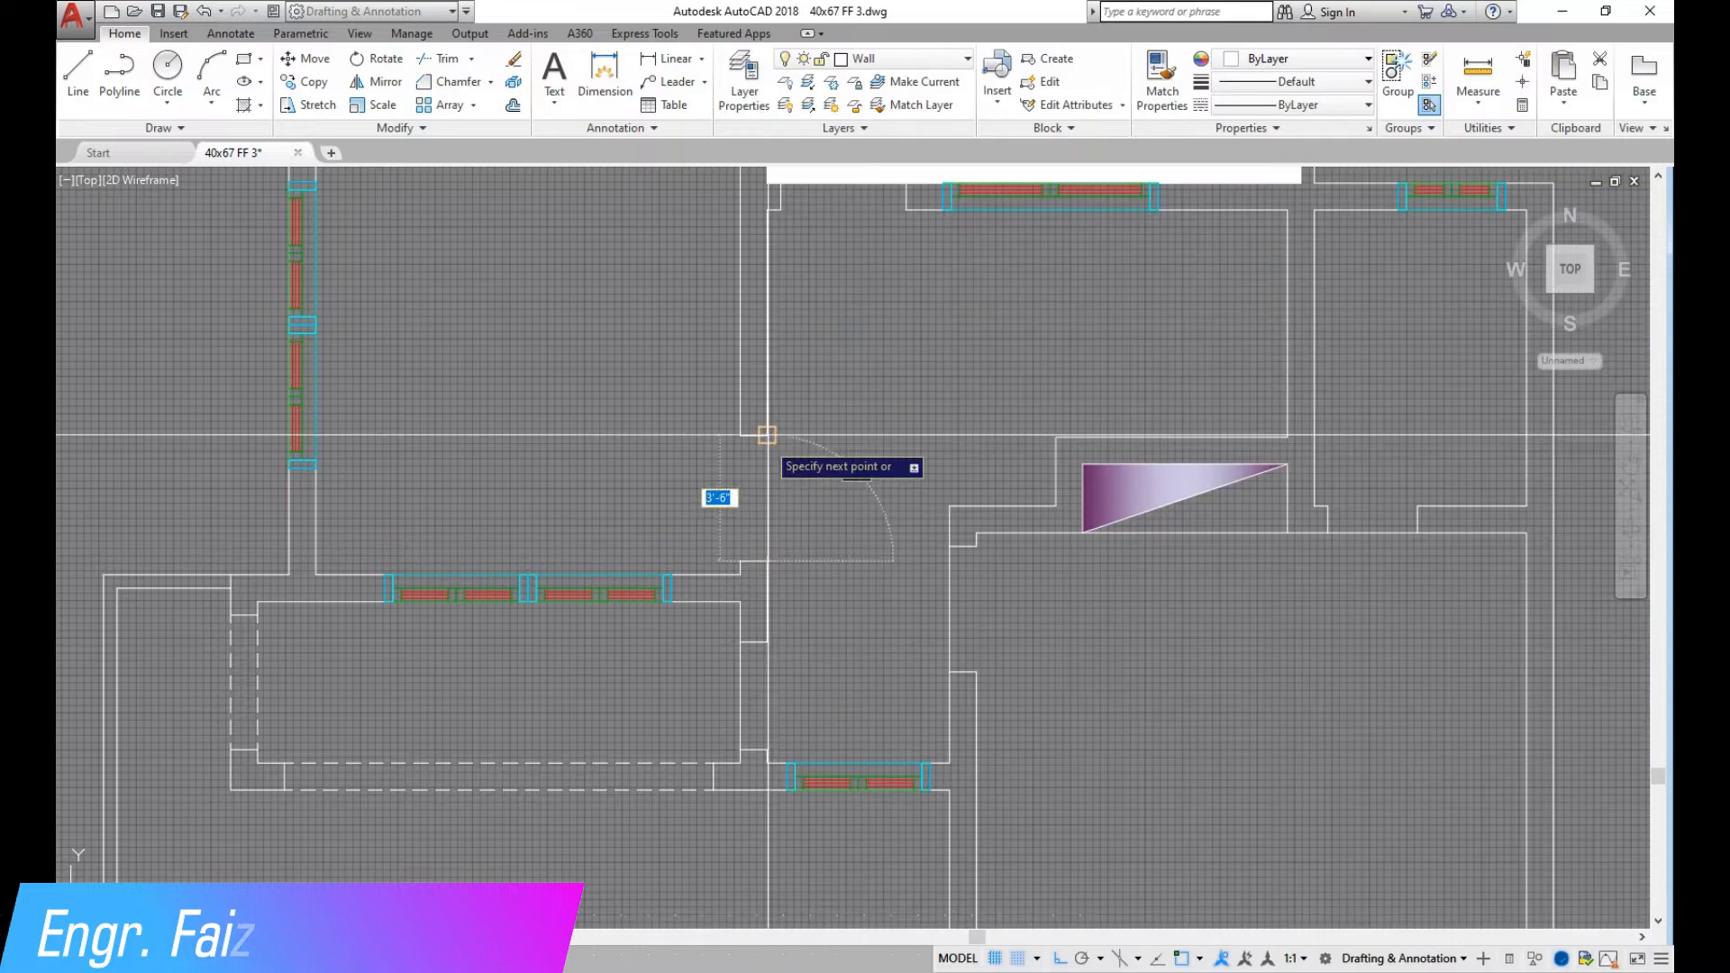
scroll(728, 546, "down", 2)
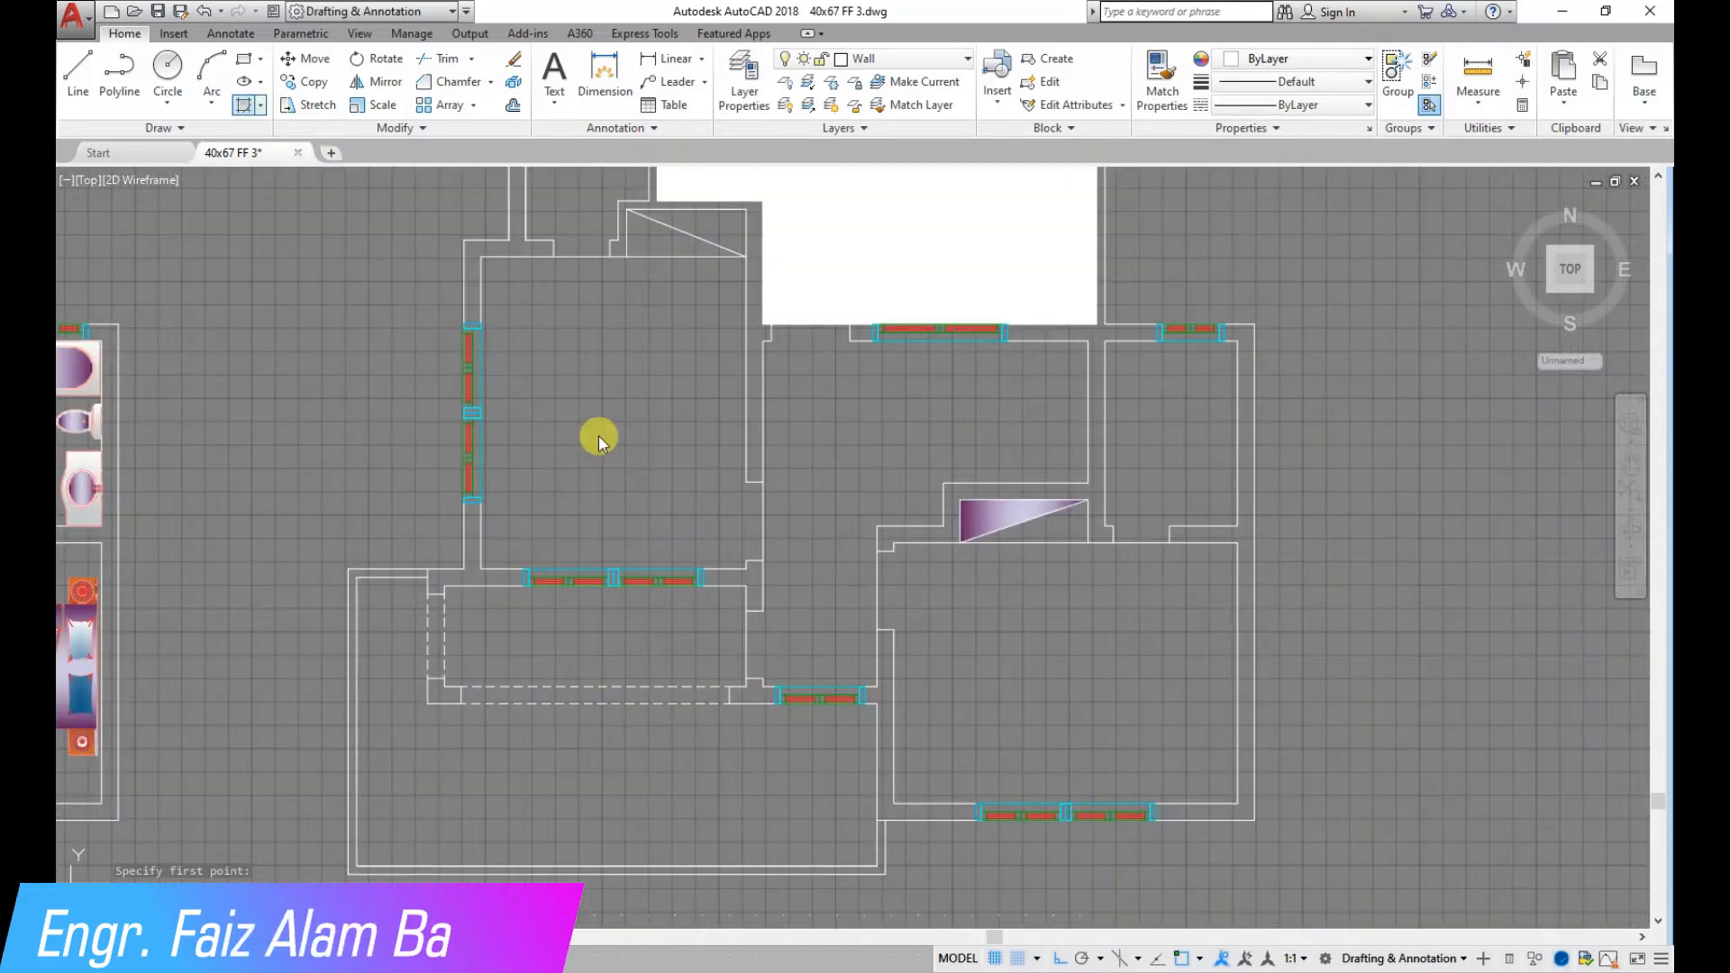
Fill both bedrooms of the copied plan with a solid hatch
left_click(625, 439)
left_click(1100, 675)
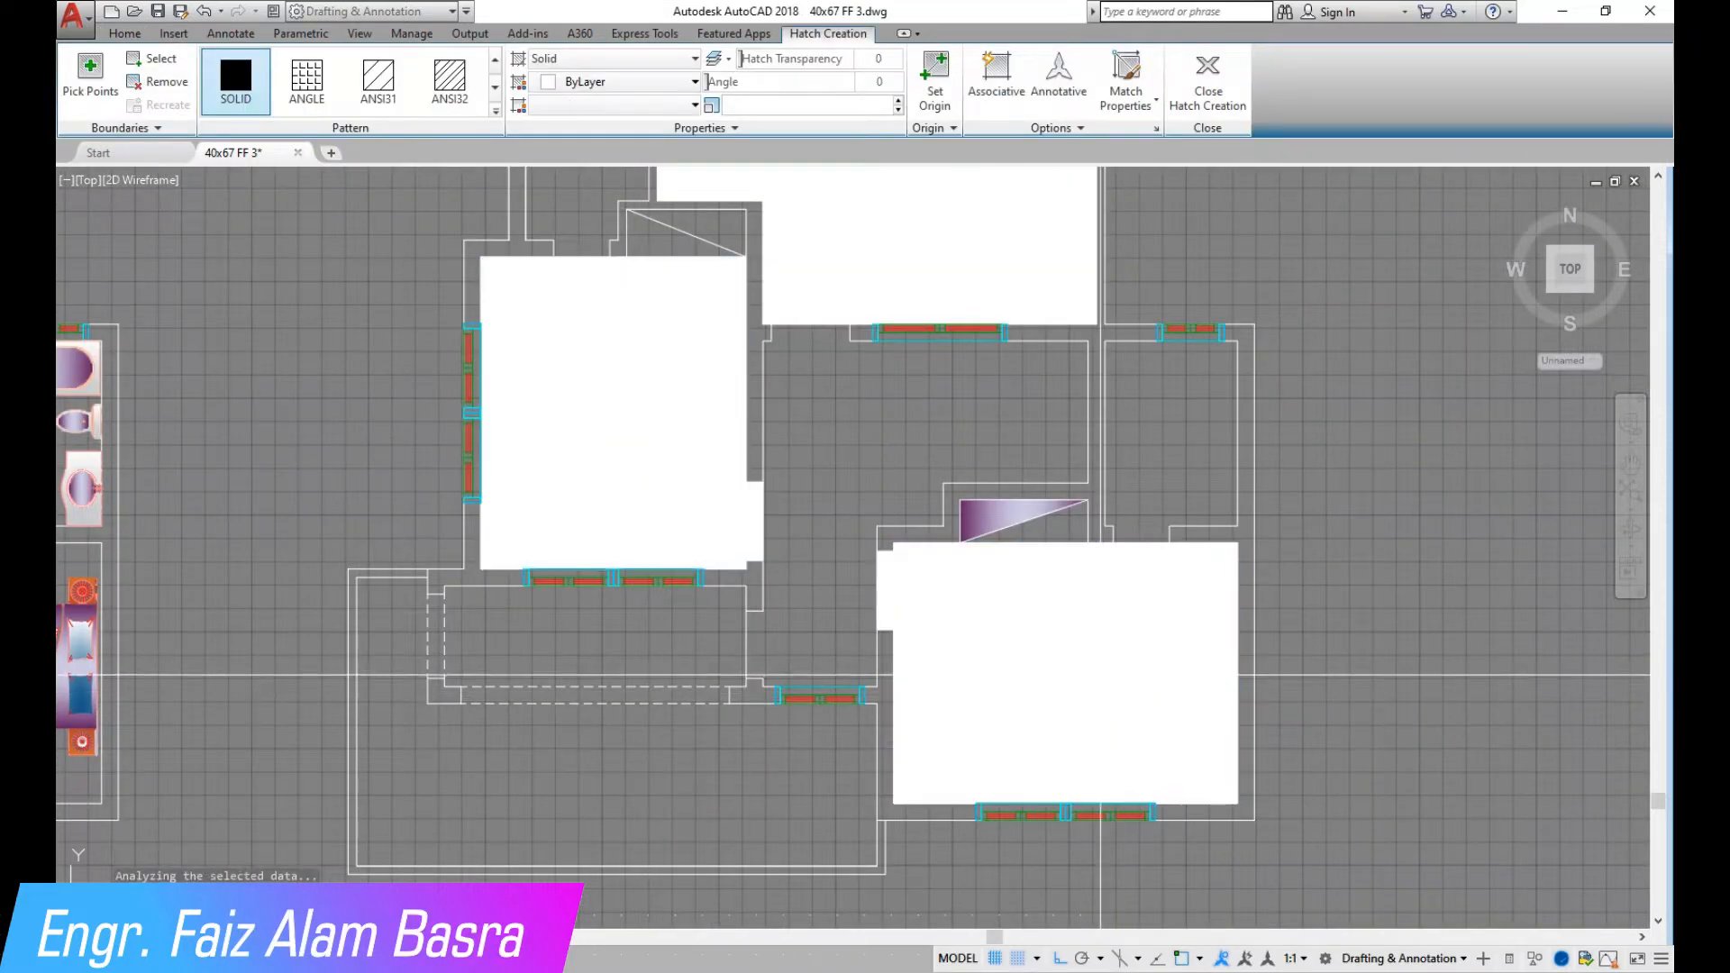
key("Return")
Delete the solid hatch from the upper terrace of the copied plan
scroll(726, 487, "down", 2)
left_click(815, 428)
left_click(796, 301)
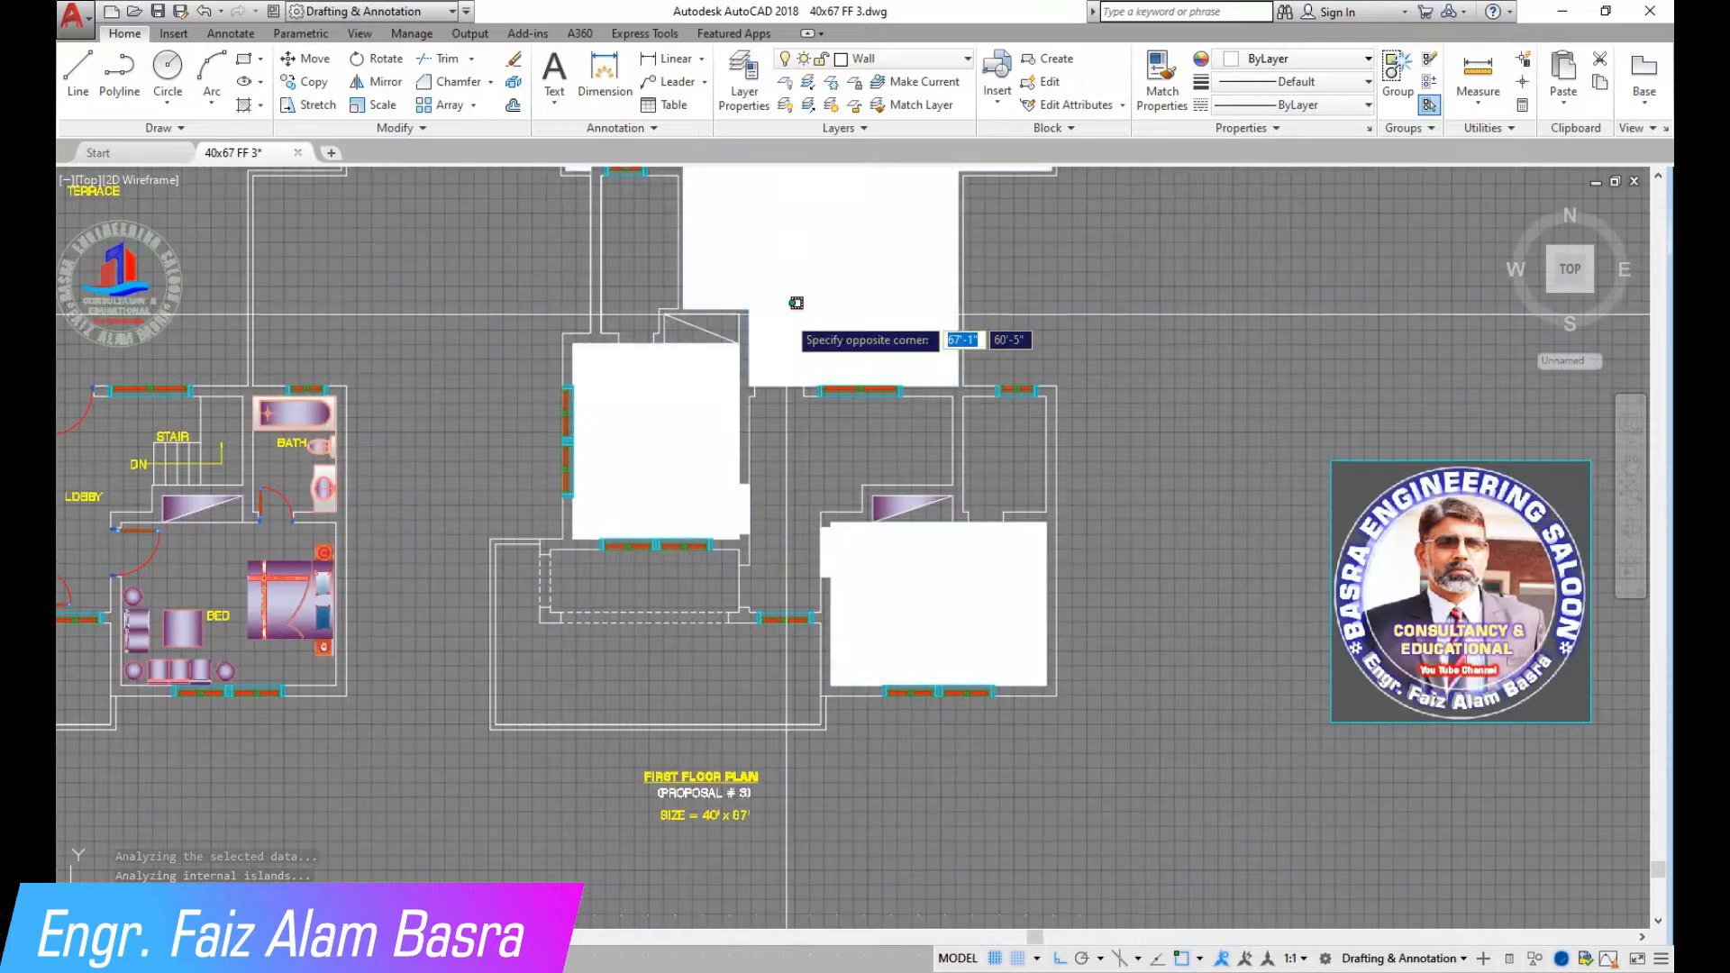
key("Delete")
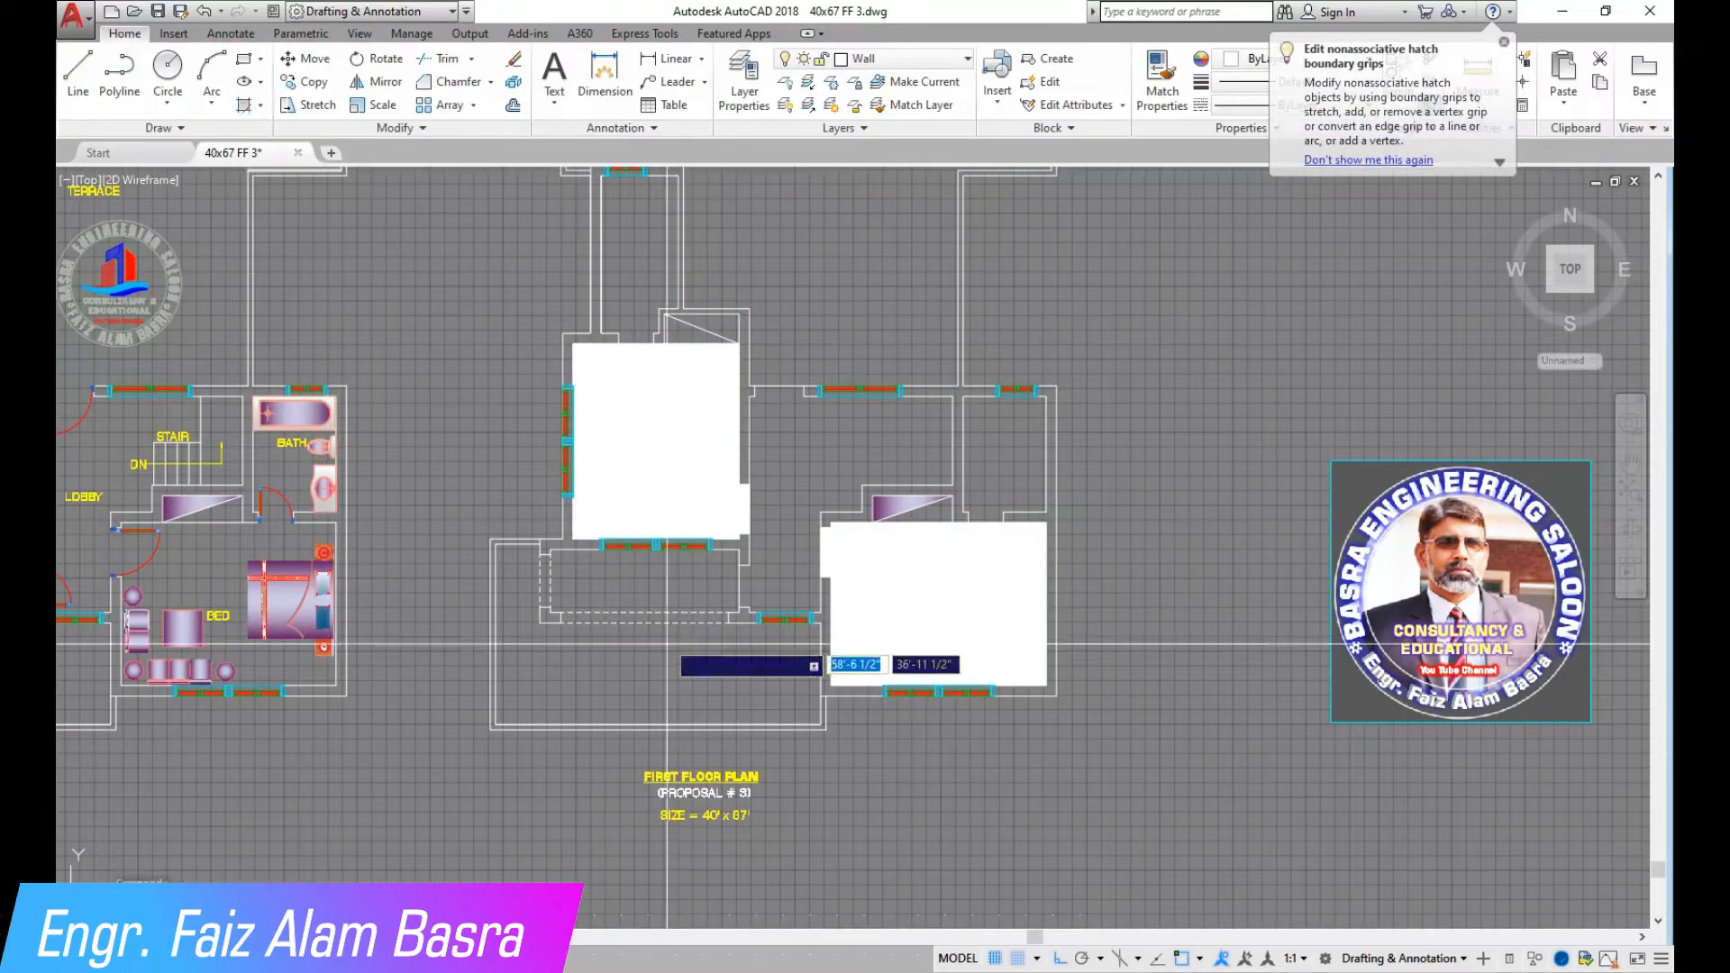
left_click(645, 583)
scroll(586, 617, "up", 3)
left_click(637, 631)
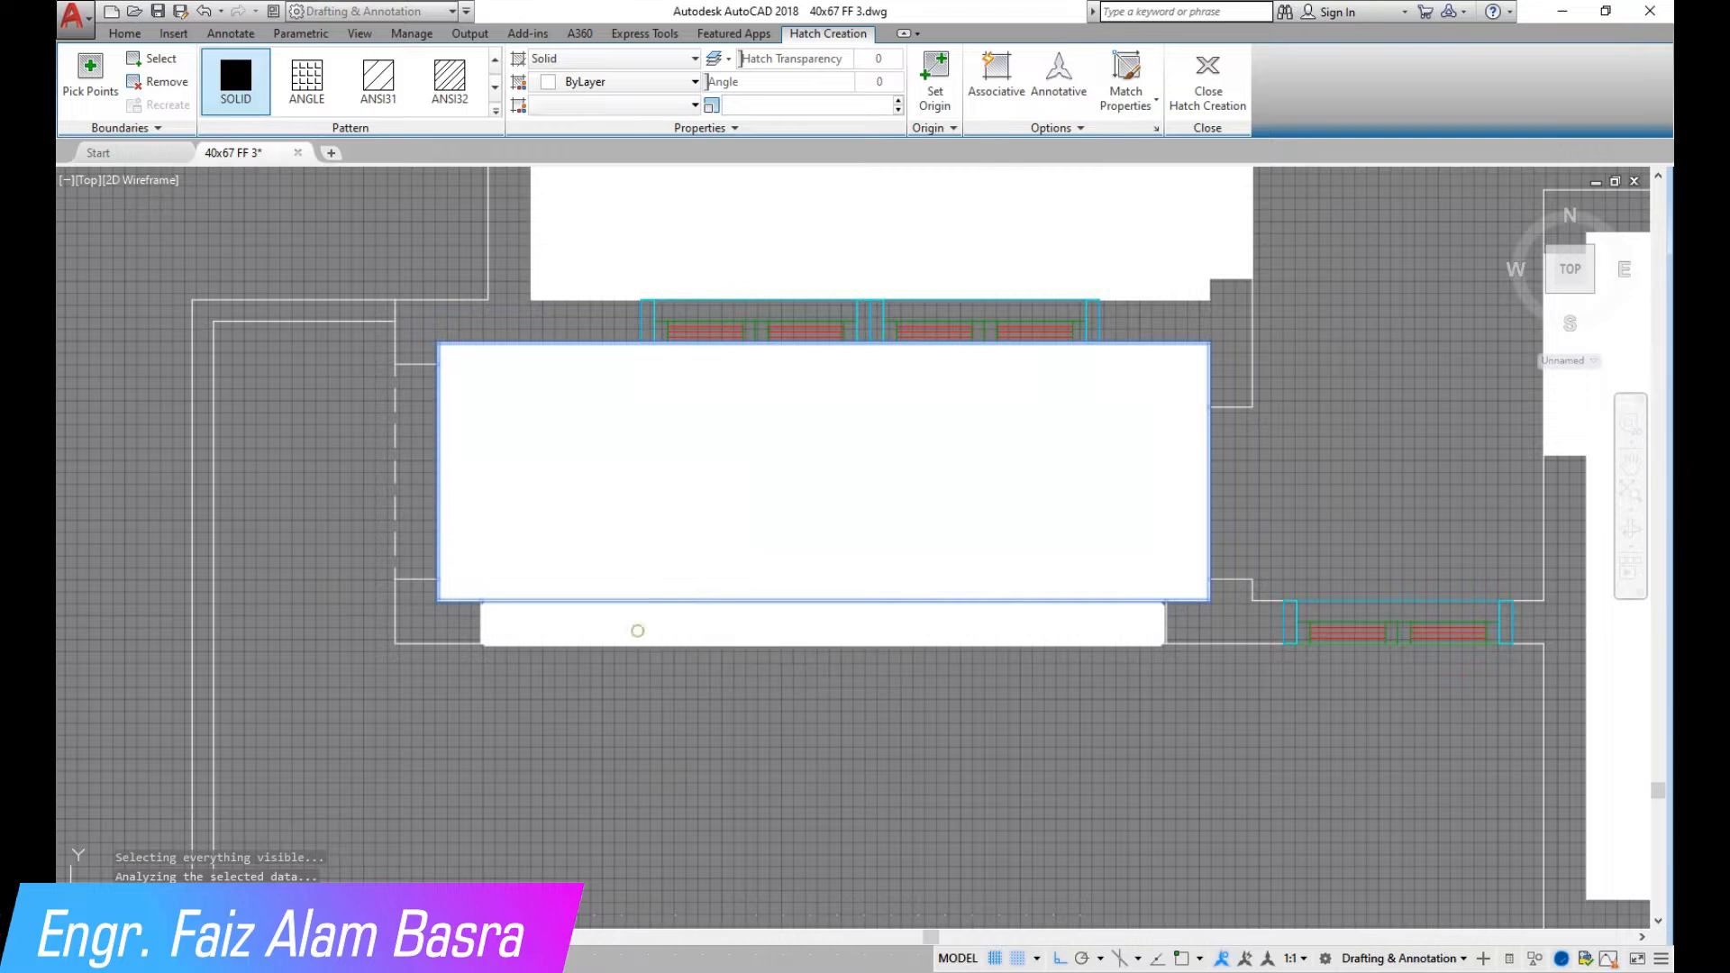
left_click(416, 485)
left_click(356, 723)
scroll(390, 647, "down", 4)
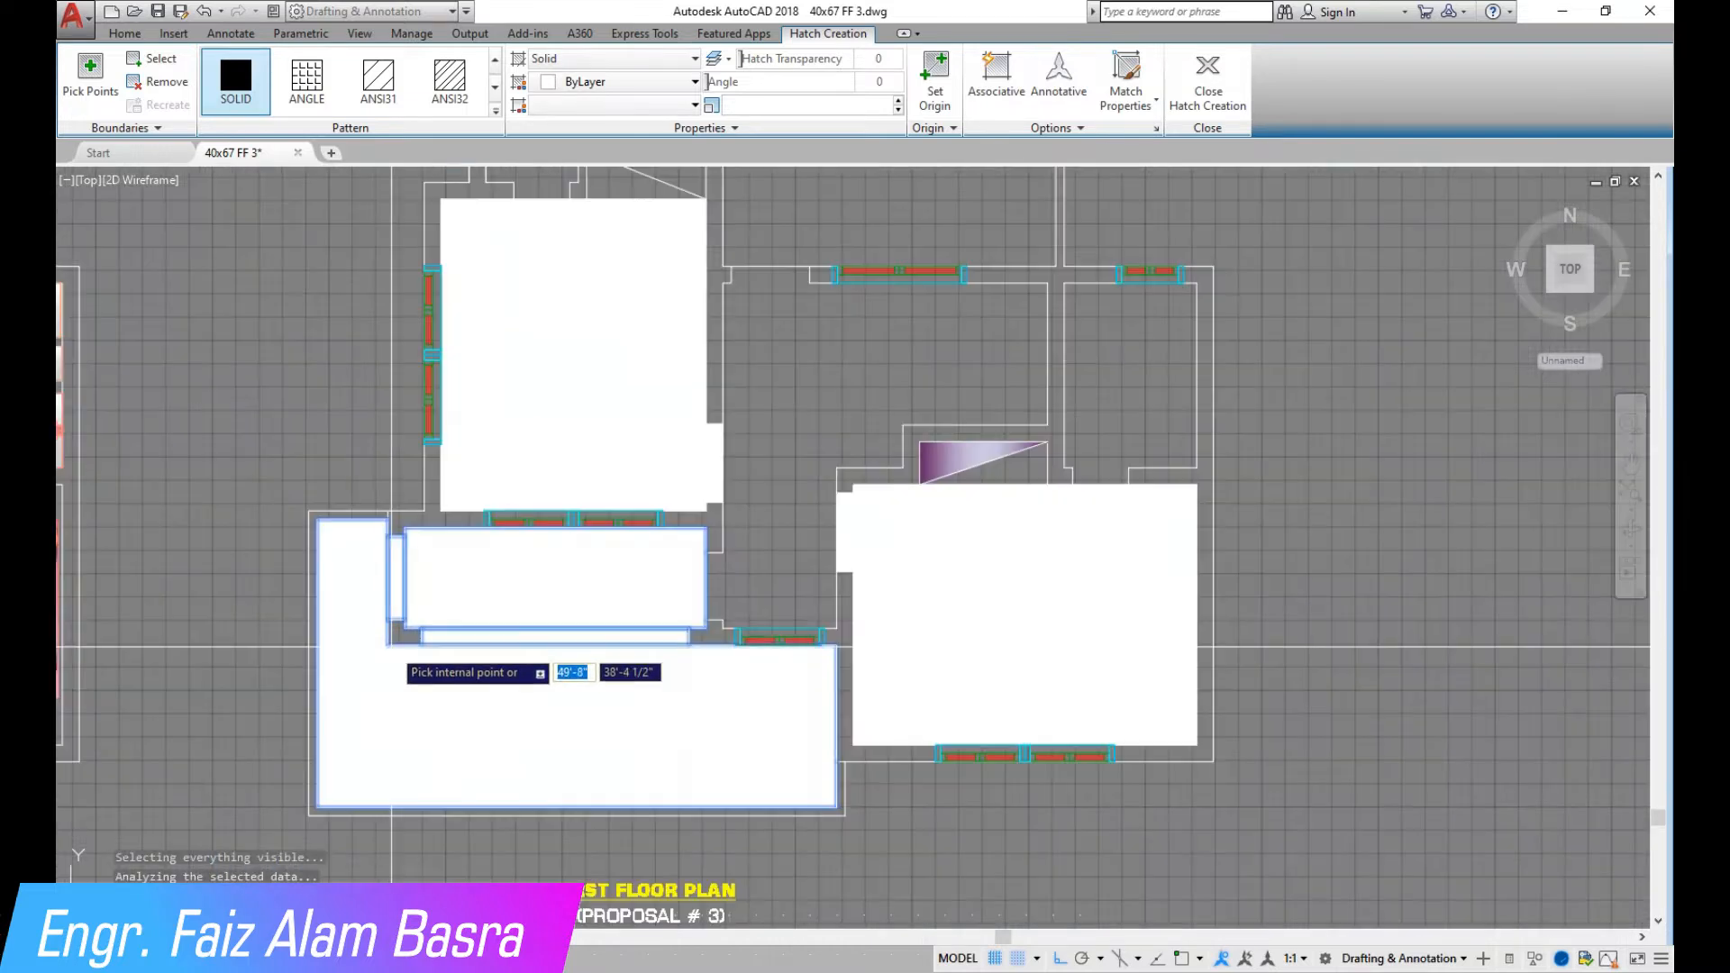
scroll(460, 713, "down", 2)
scroll(552, 303, "up", 4)
scroll(798, 587, "down", 6)
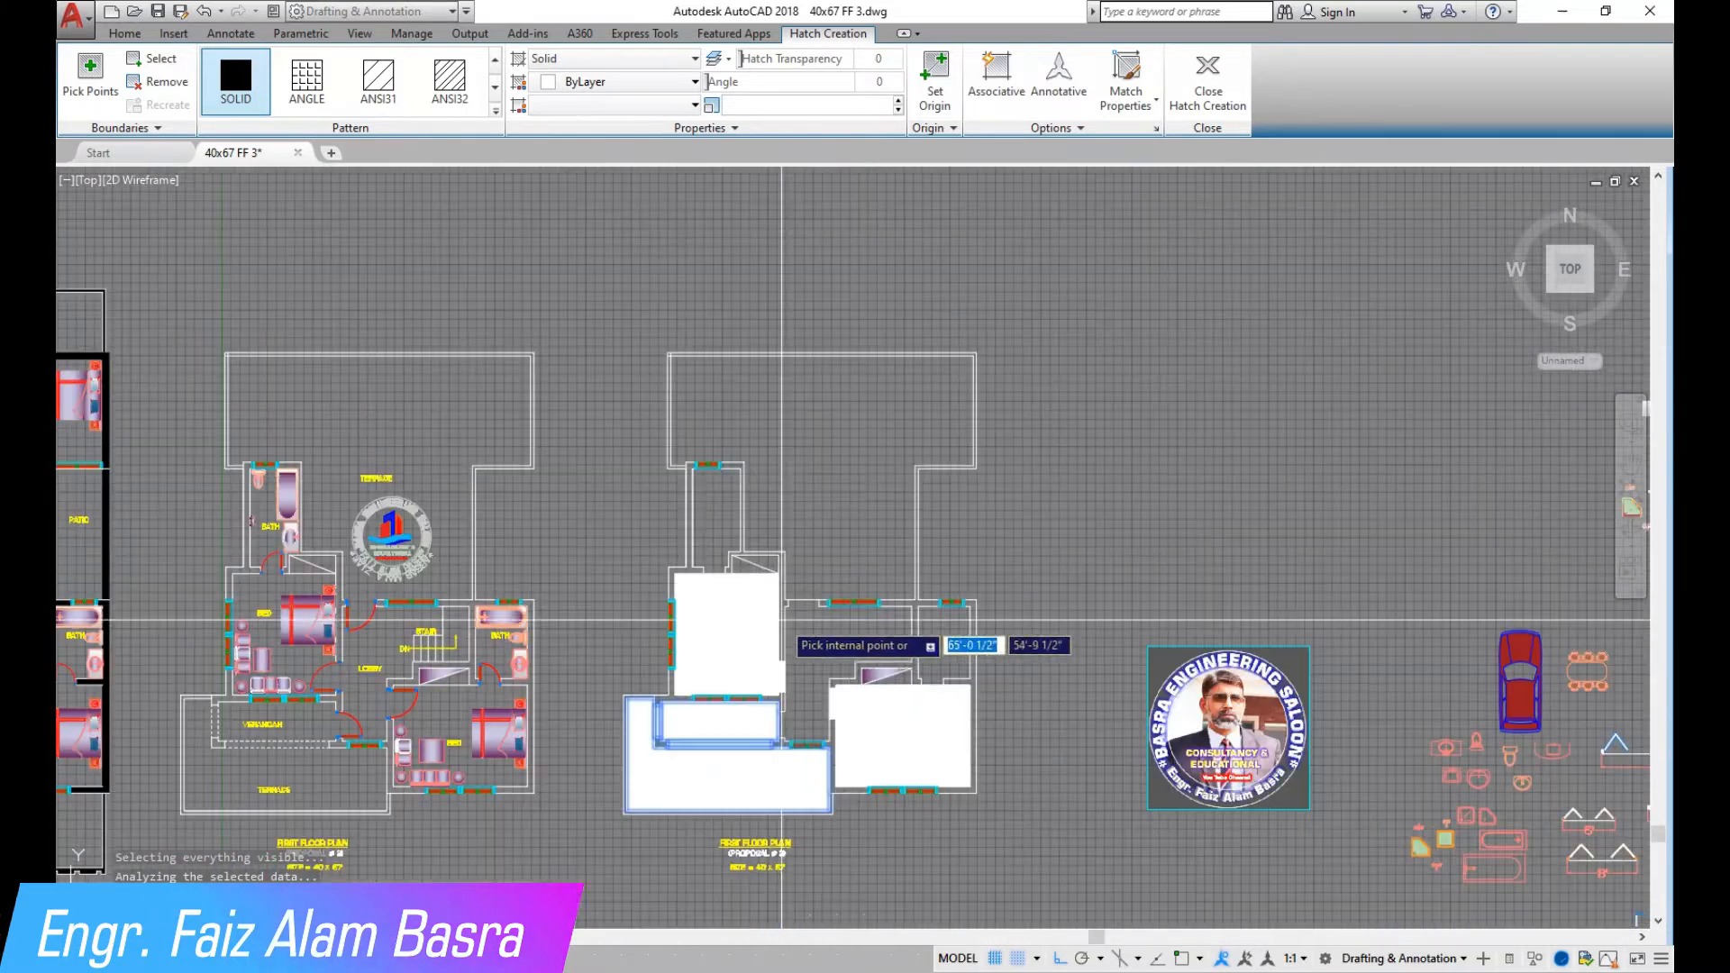
left_click(833, 462)
scroll(849, 474, "up", 2)
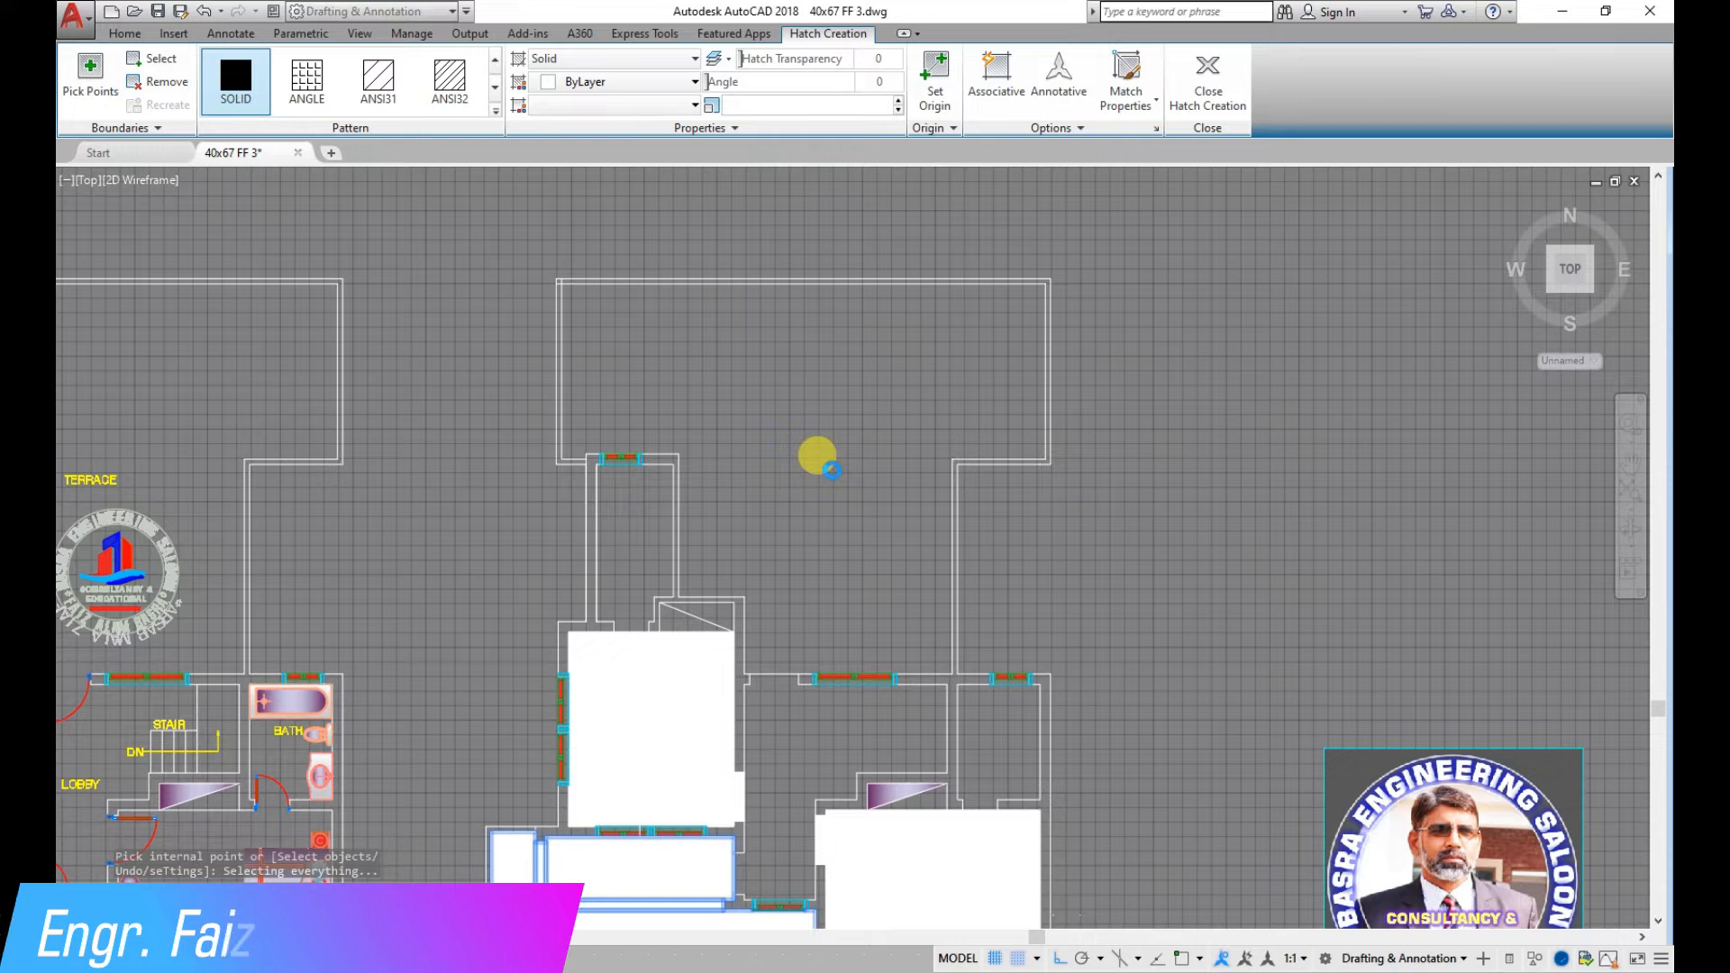
key("Escape")
scroll(800, 432, "down", 4)
scroll(721, 626, "up", 4)
scroll(708, 622, "down", 2)
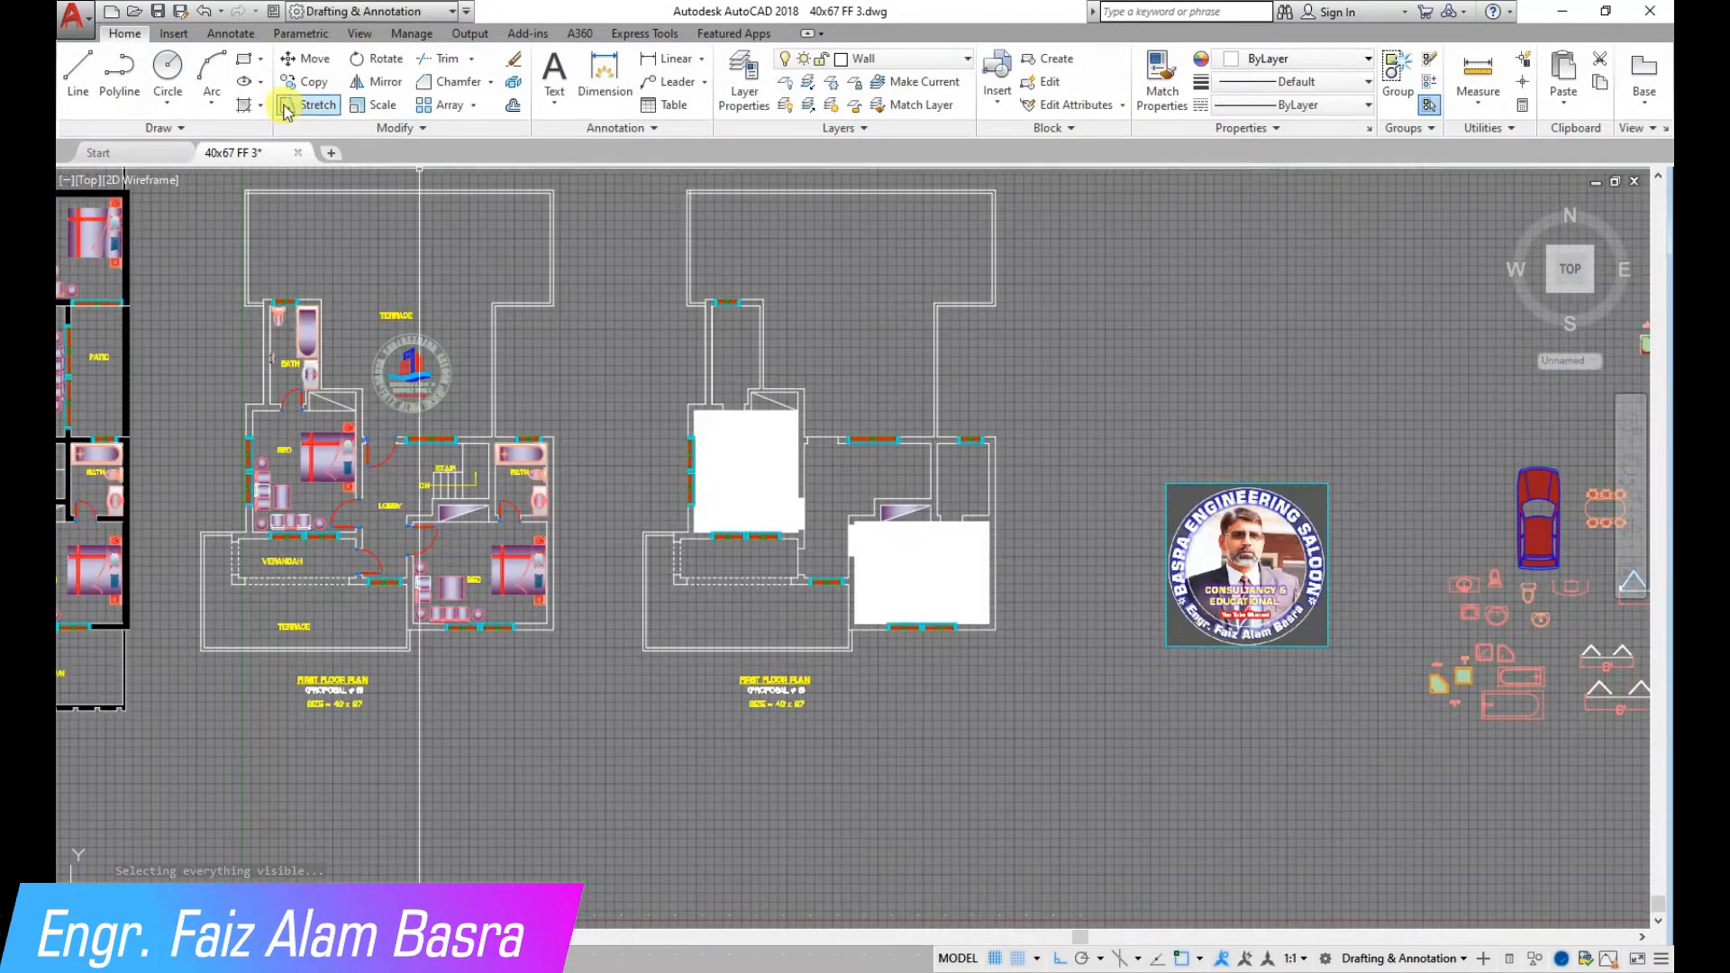
Fill the upper terrace, lower terrace, verandah and the dashed strips between its piers with one solid hatch in the copied plan
scroll(721, 606, "up", 2)
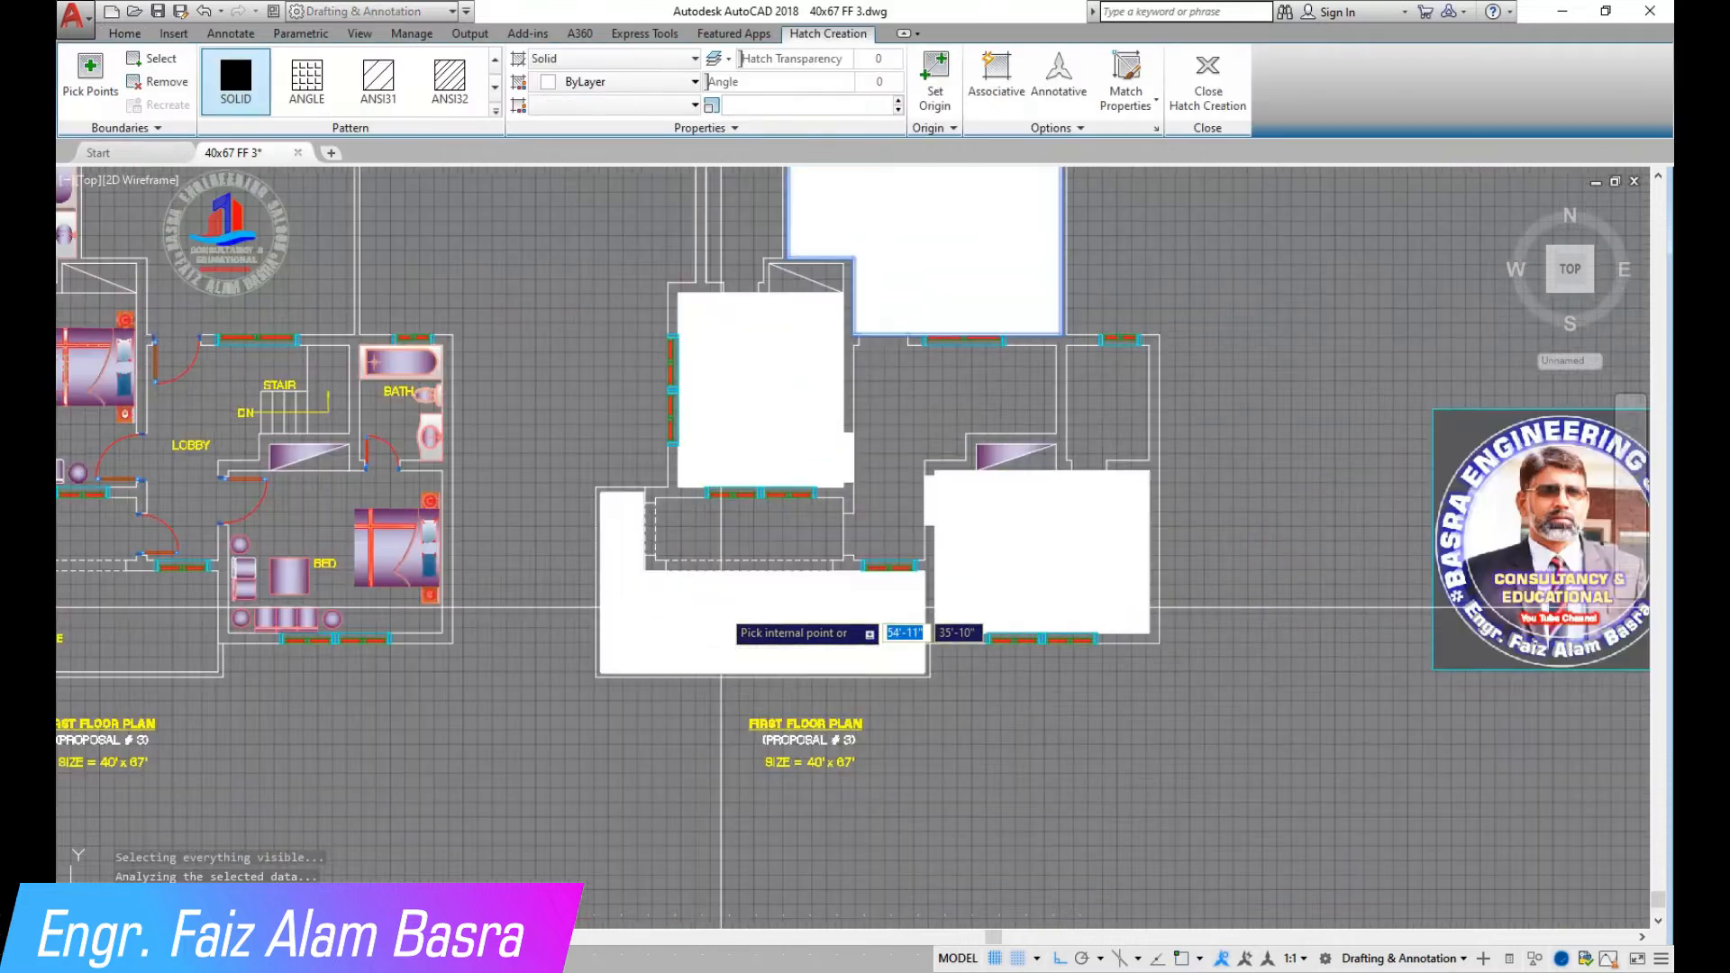
scroll(725, 615, "up", 2)
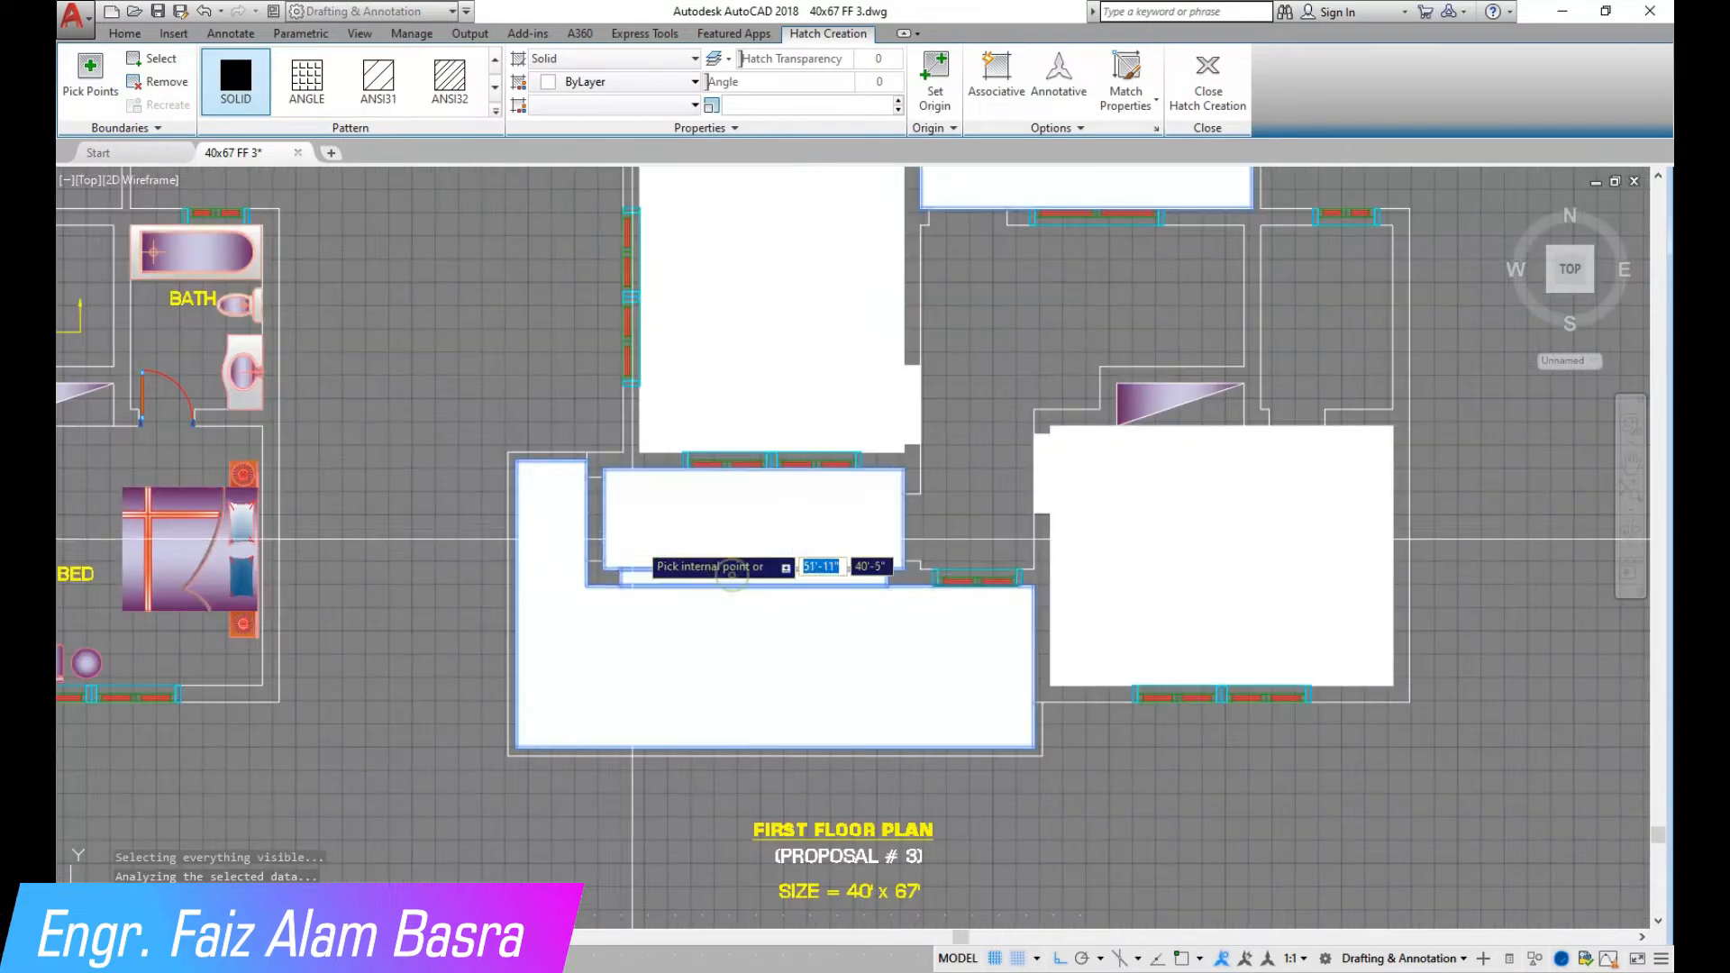
left_click(740, 680)
key("Return")
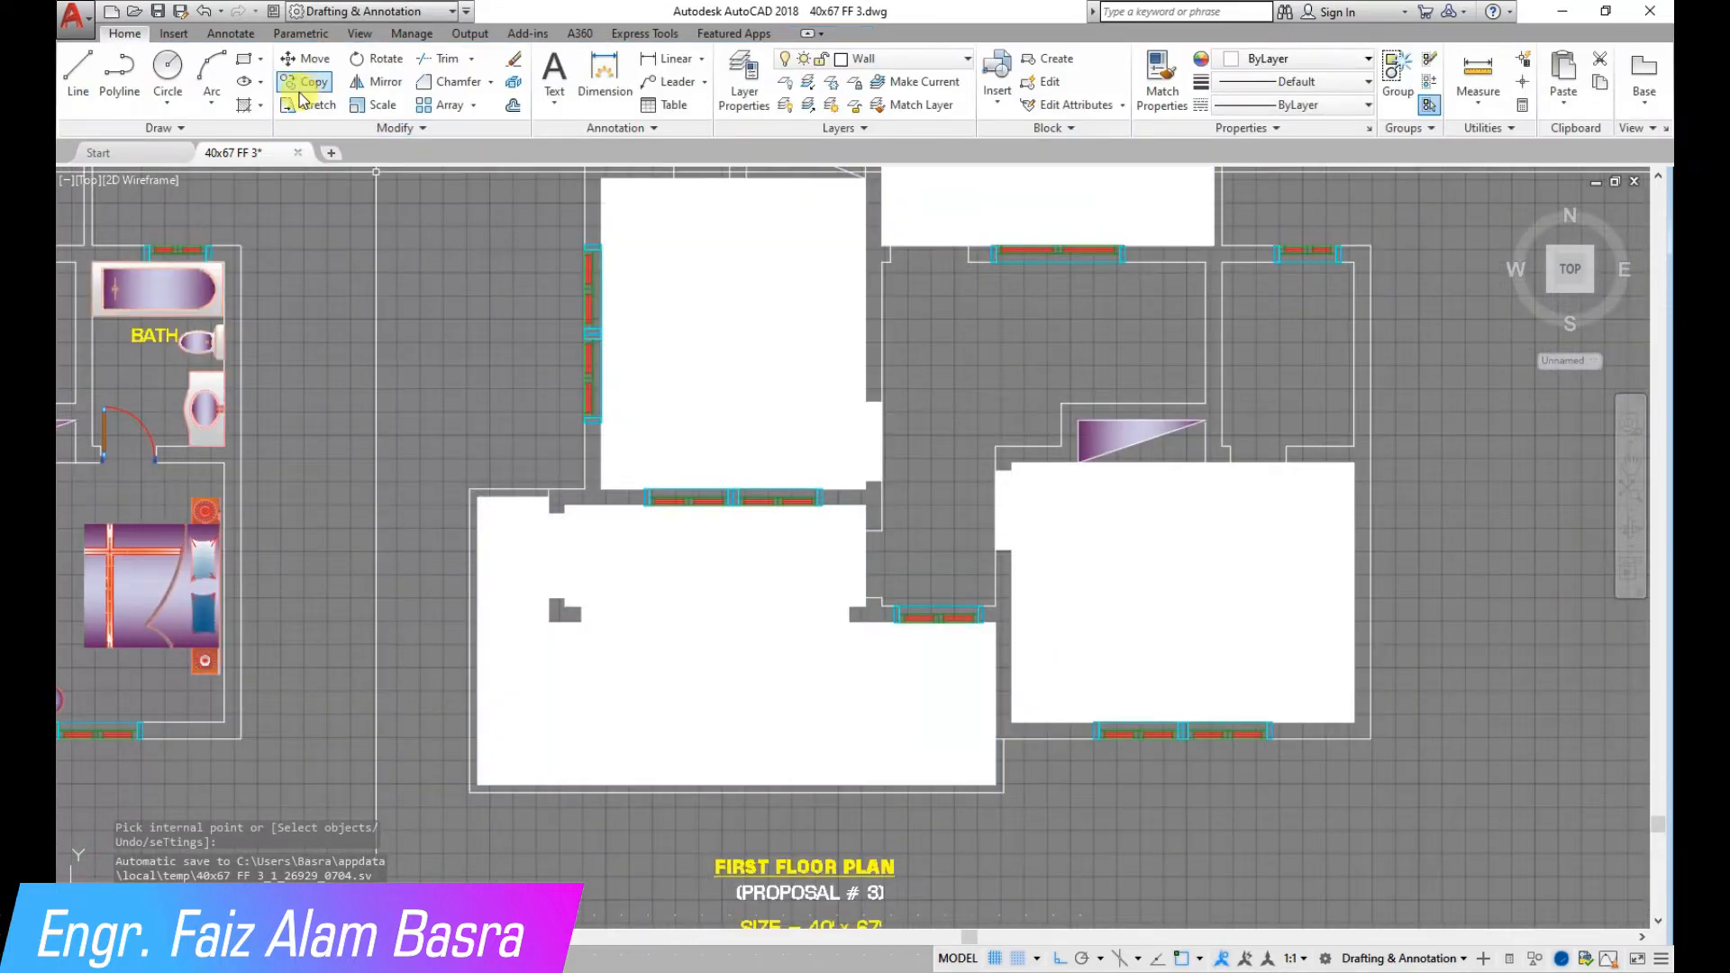
Fill both bathrooms of the copied plan, including their door openings, with one solid hatch
scroll(396, 561, "down", 2)
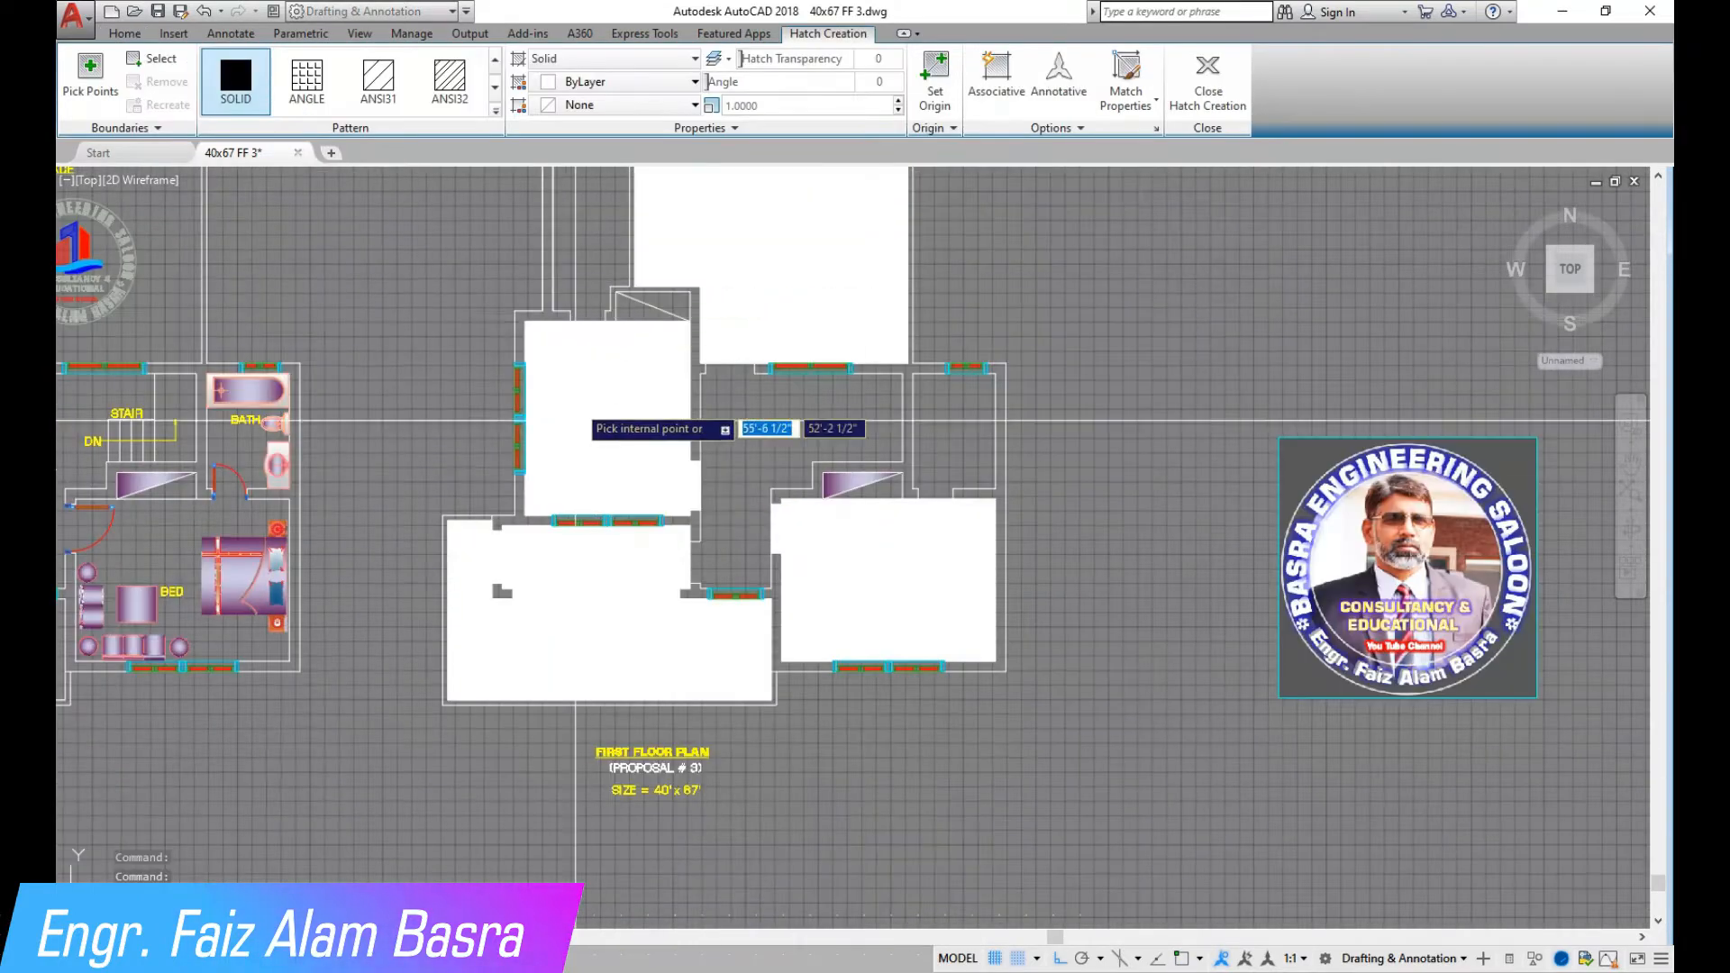
scroll(581, 352, "down", 2)
left_click(581, 321)
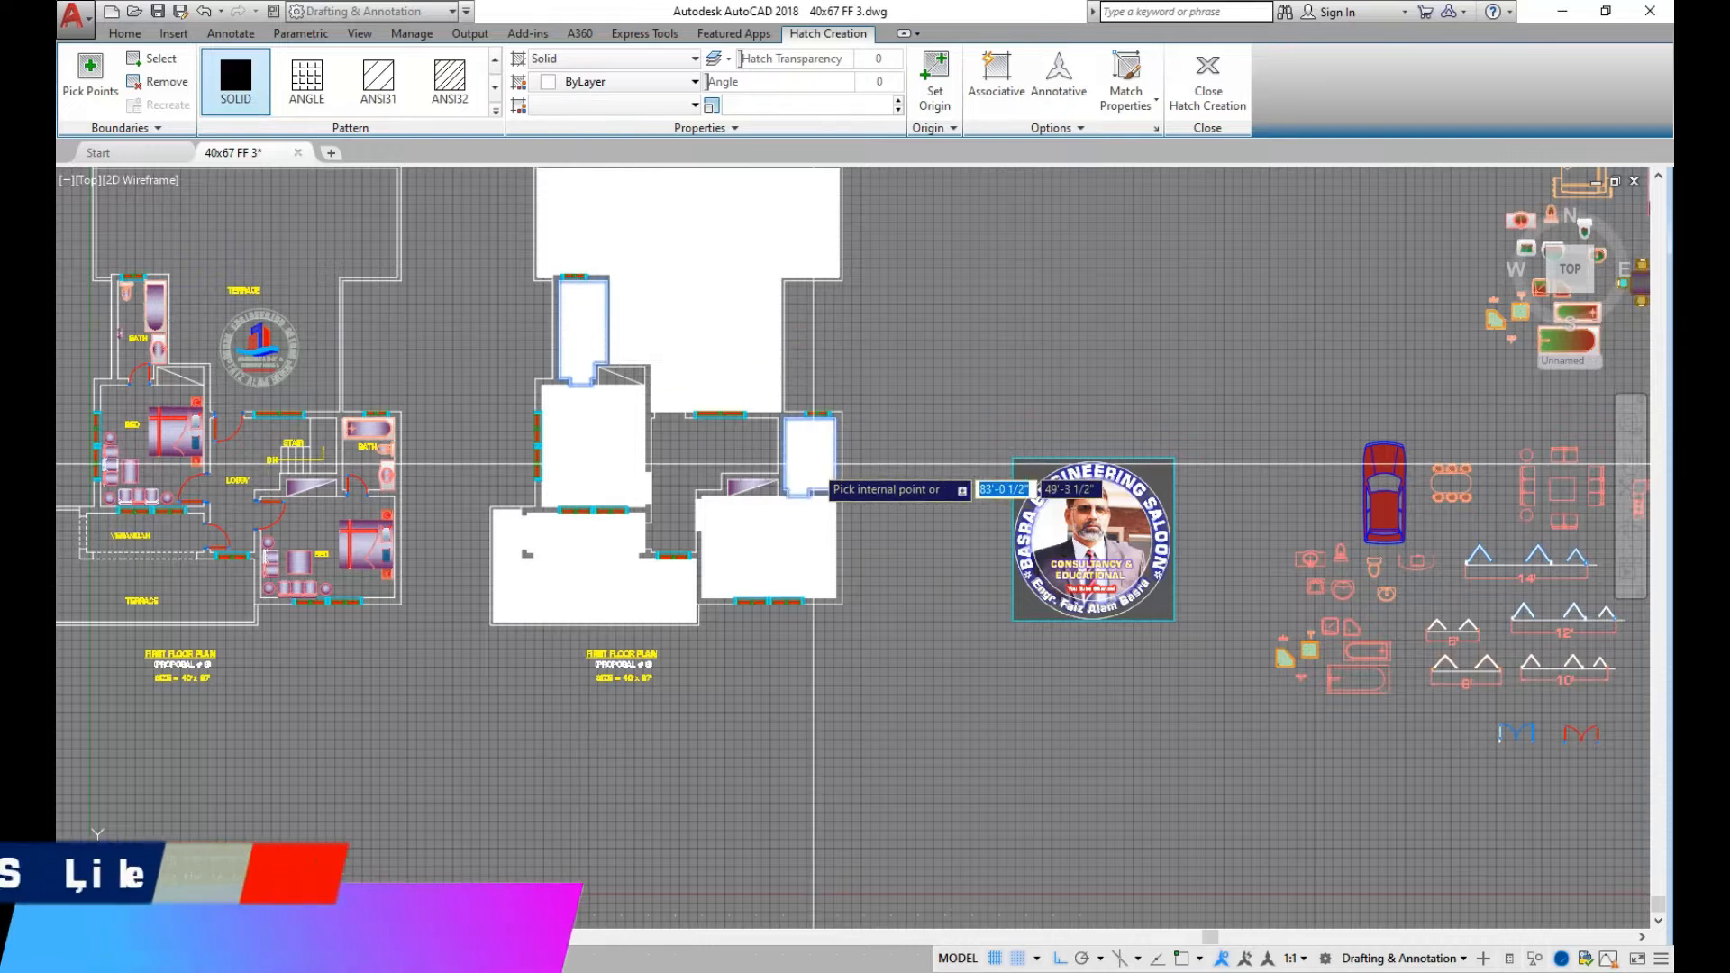
scroll(802, 475, "up", 2)
left_click(805, 471)
key("Return")
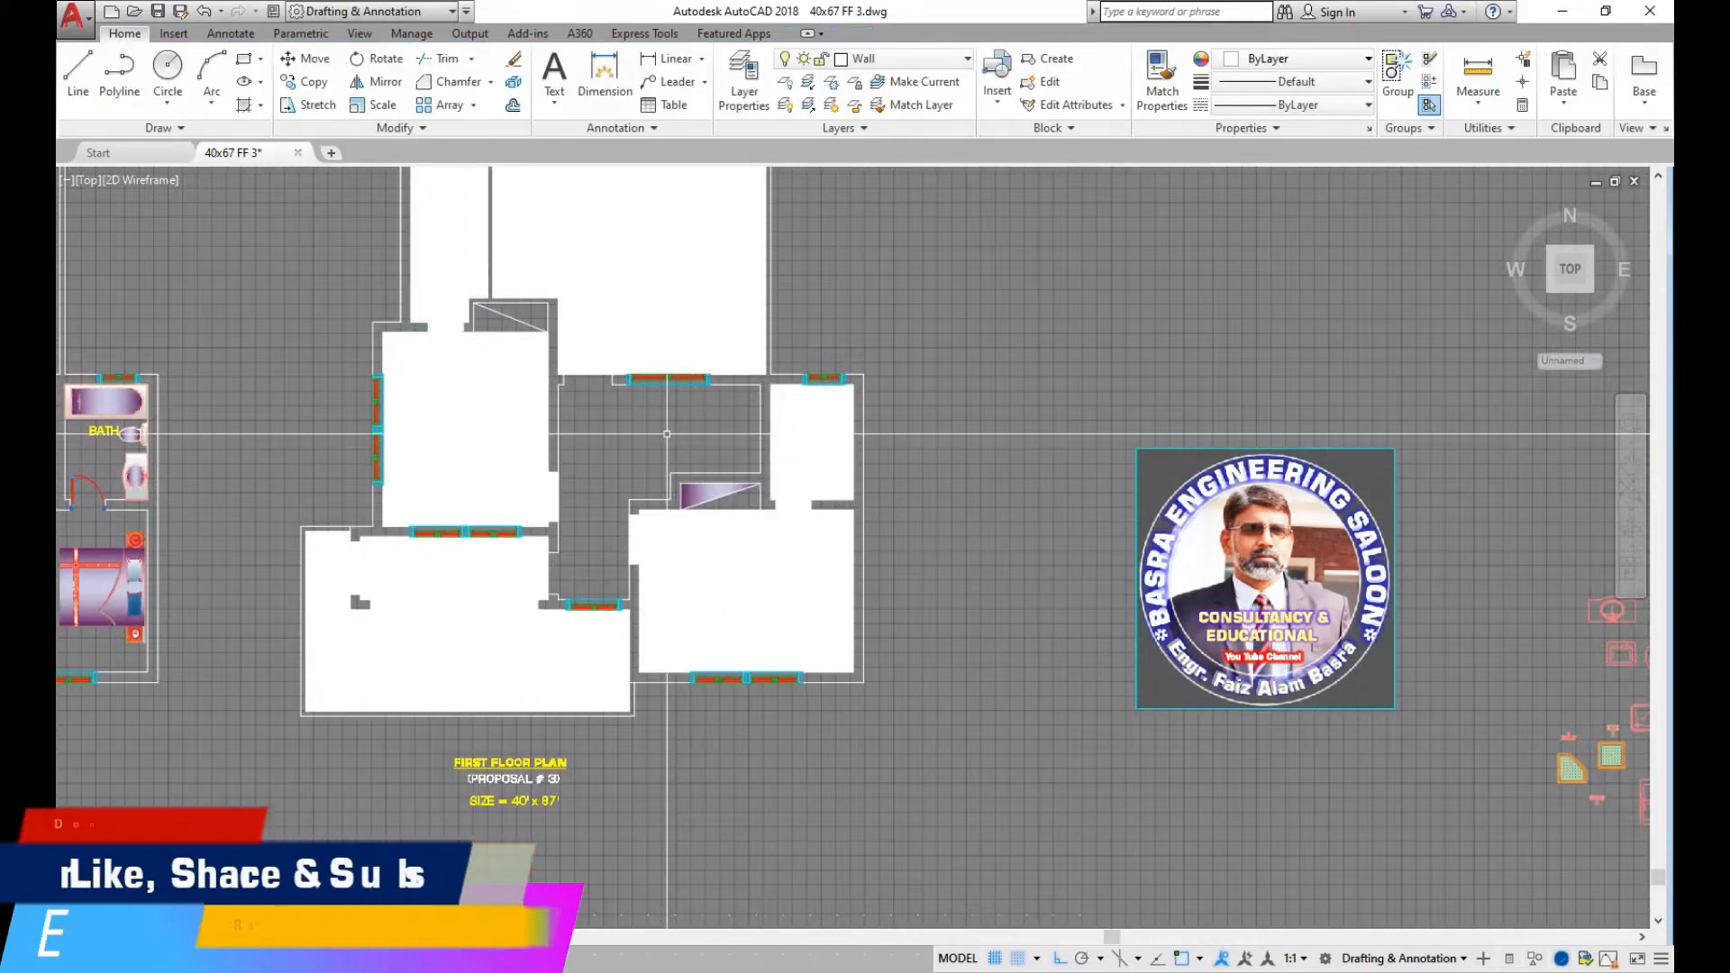
Fill the lobby and stair area of the copied plan with a solid hatch
key("Return")
left_click(660, 424)
key("Return")
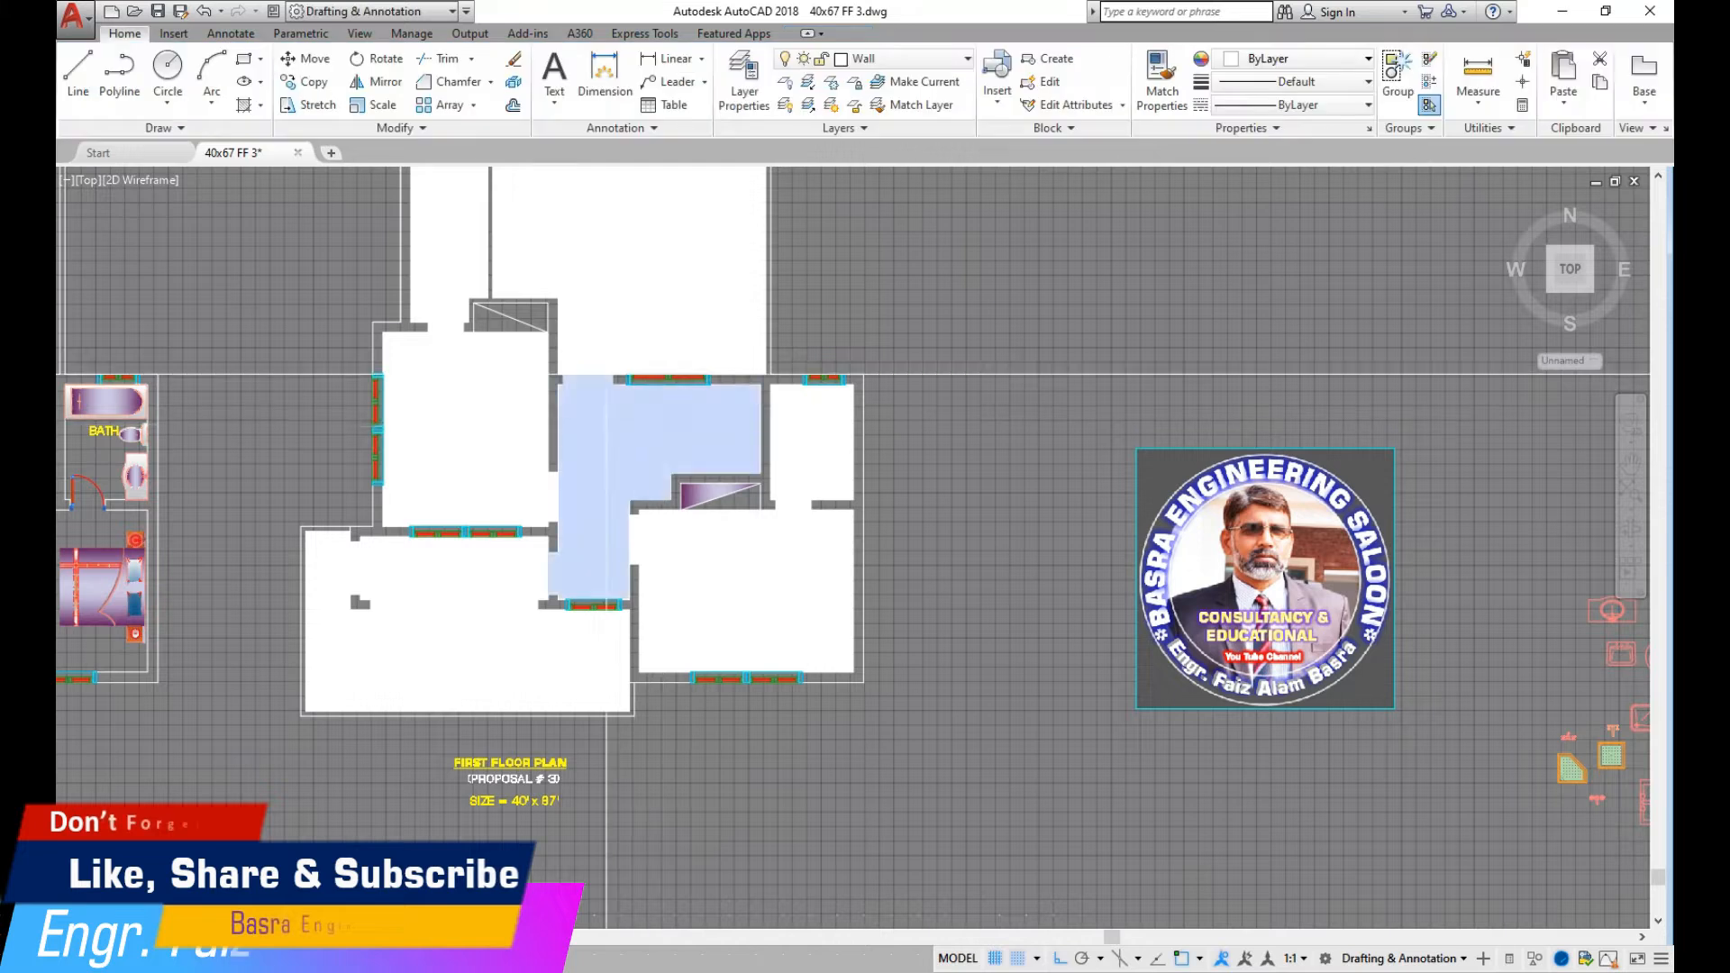
Fill the upper triangle of the left bedroom's wardrobe in the copied plan with a solid hatch
scroll(530, 313, "up", 2)
key("Return")
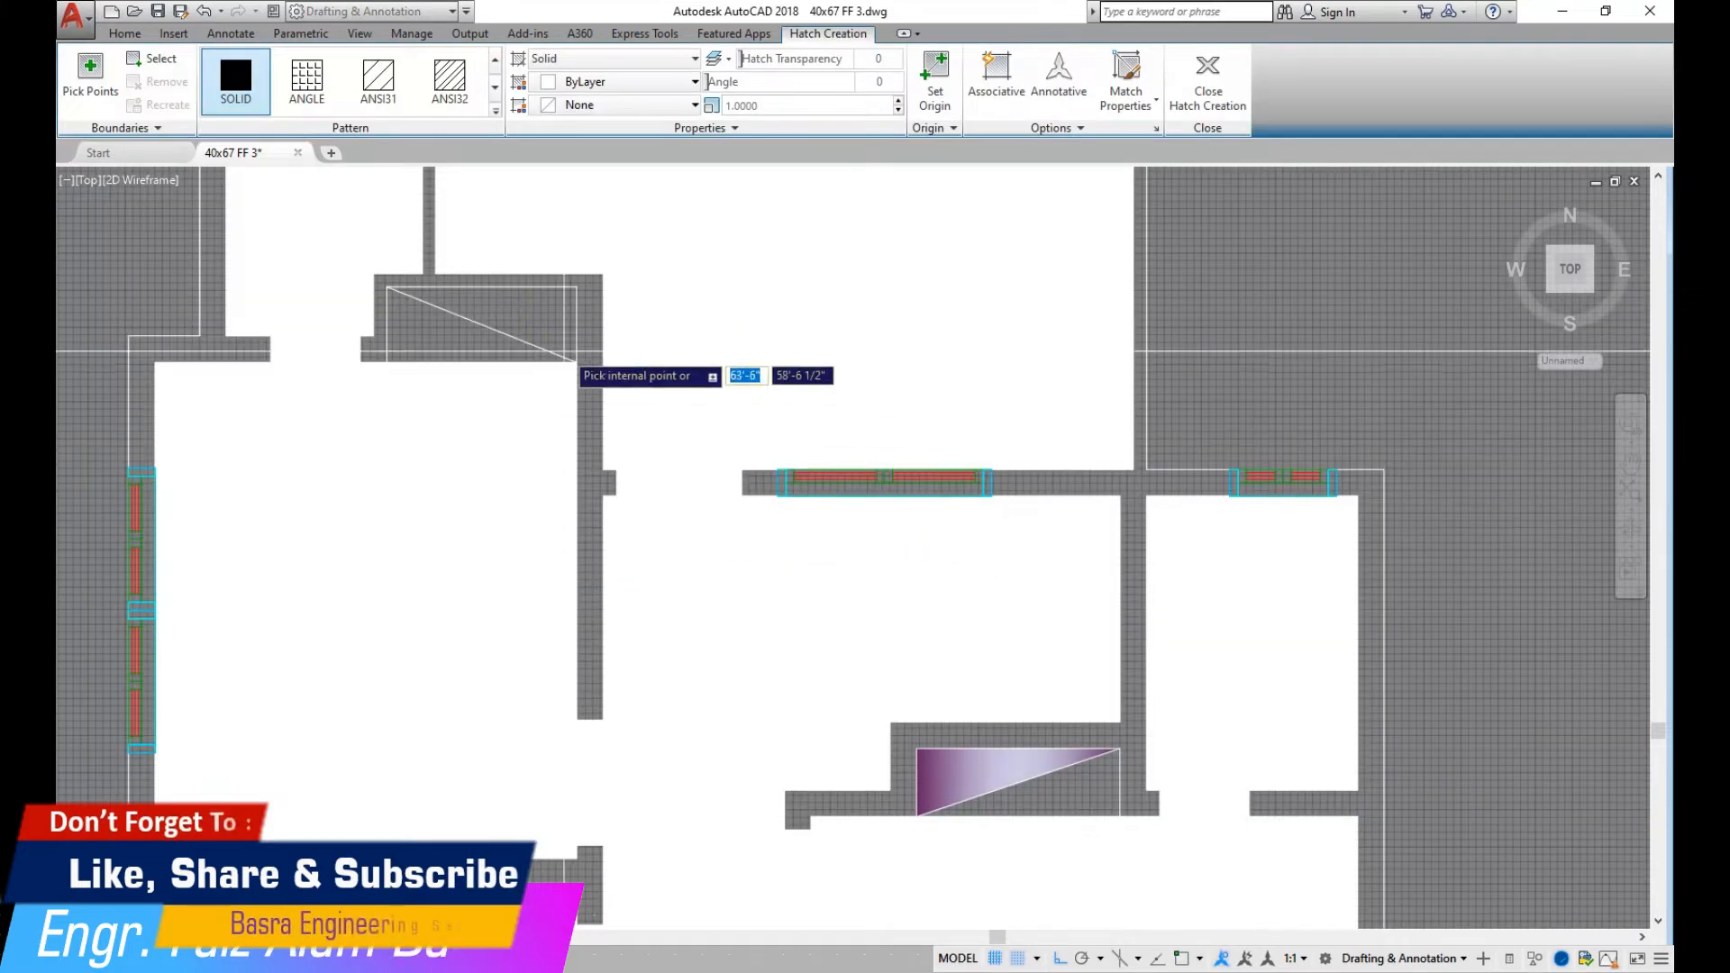
left_click(545, 333)
key("Return")
Delete the gradient from the right bedroom's wardrobe and the solid fill from the left bedroom's wardrobe in the copied plan
scroll(782, 455, "down", 2)
scroll(875, 735, "up", 2)
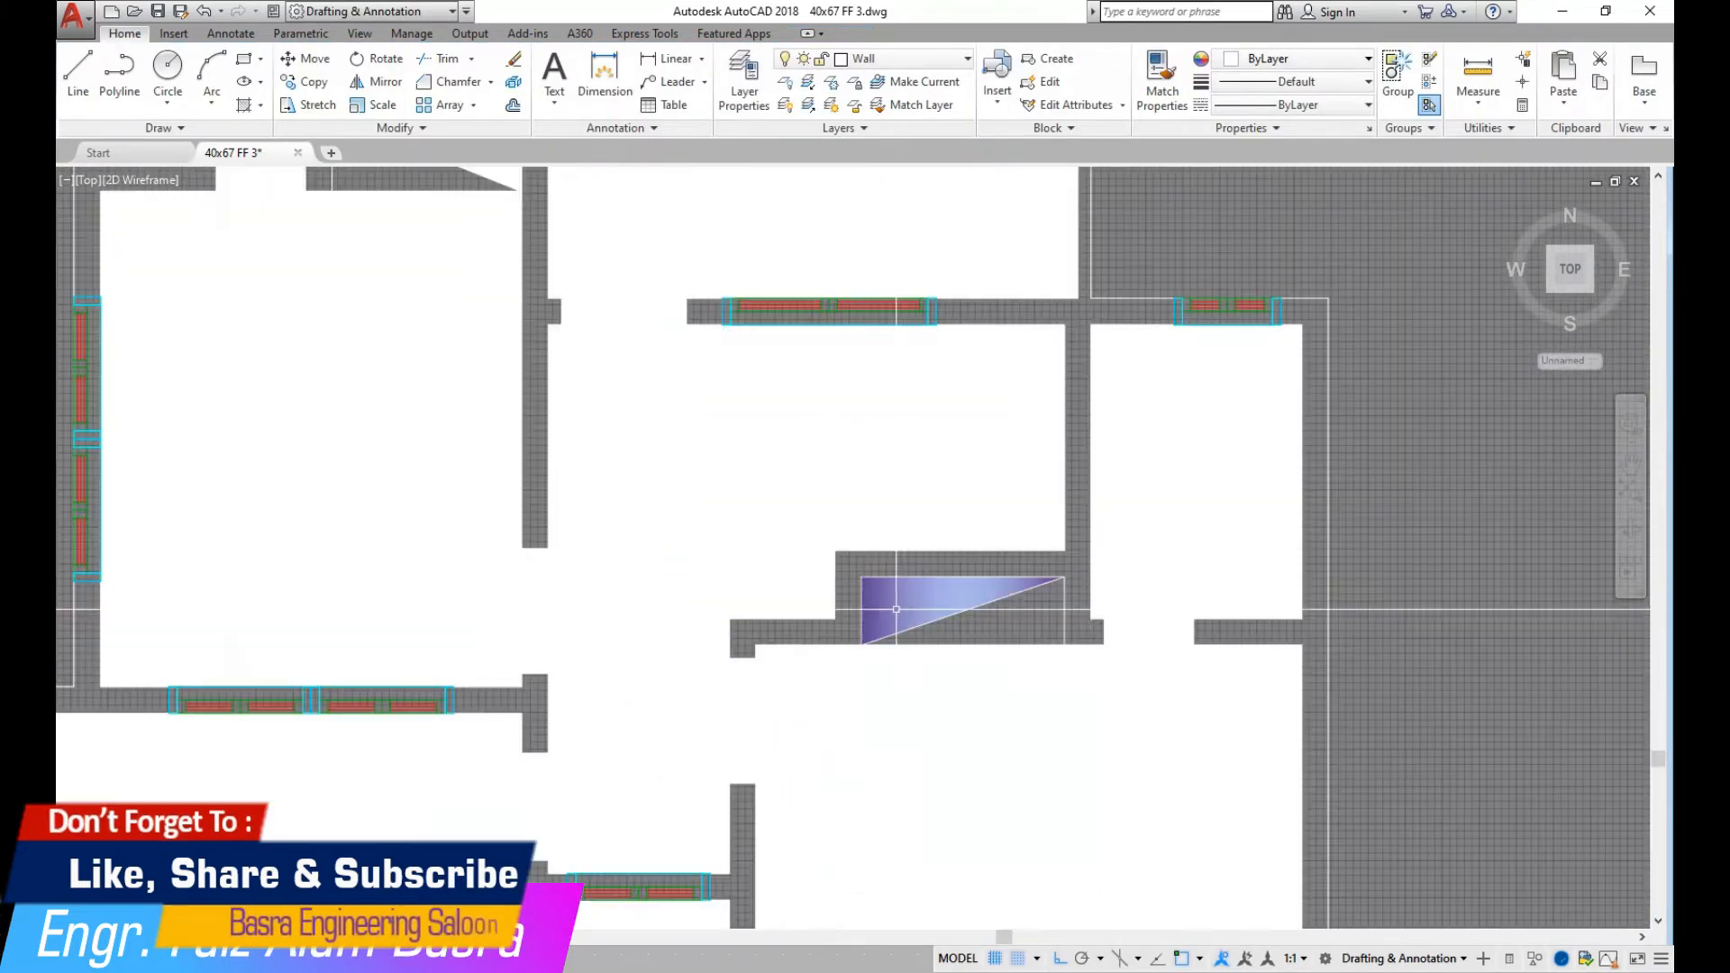
left_click(894, 600)
key("Delete")
scroll(820, 610, "down", 2)
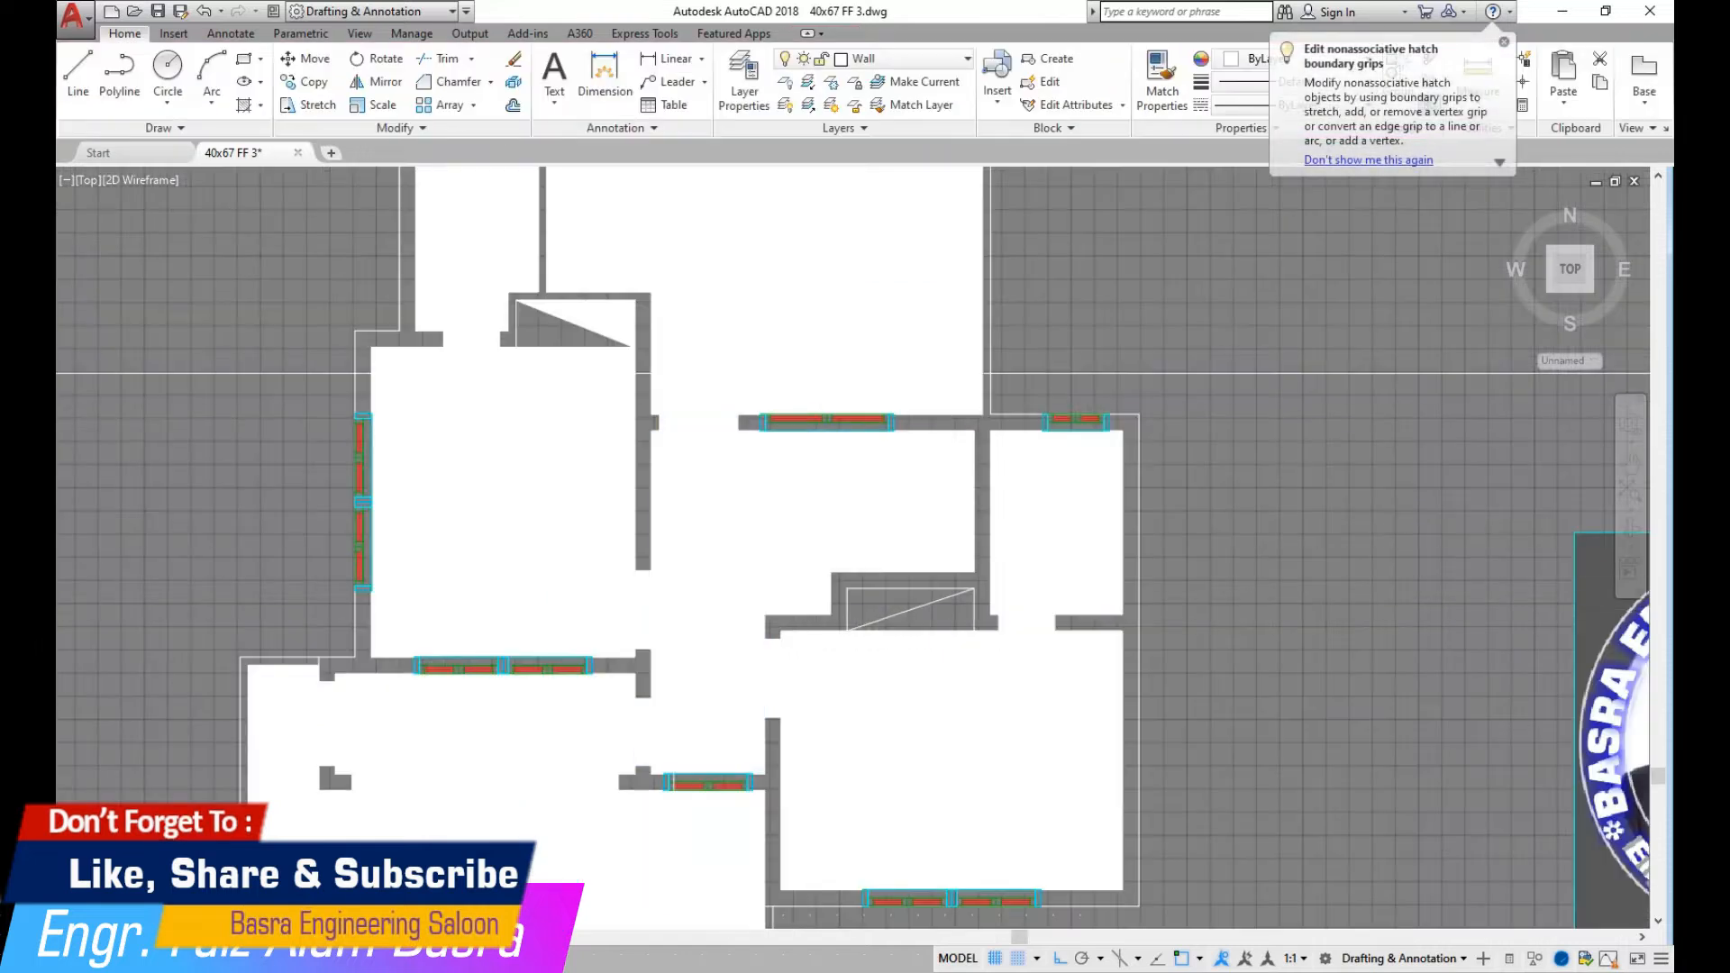
key("Delete")
In the original plan, fill the left wardrobe's upper triangle with a solid hatch and delete the gradient from the right bedroom's wardrobe
scroll(1036, 463, "down", 4)
scroll(401, 351, "up", 4)
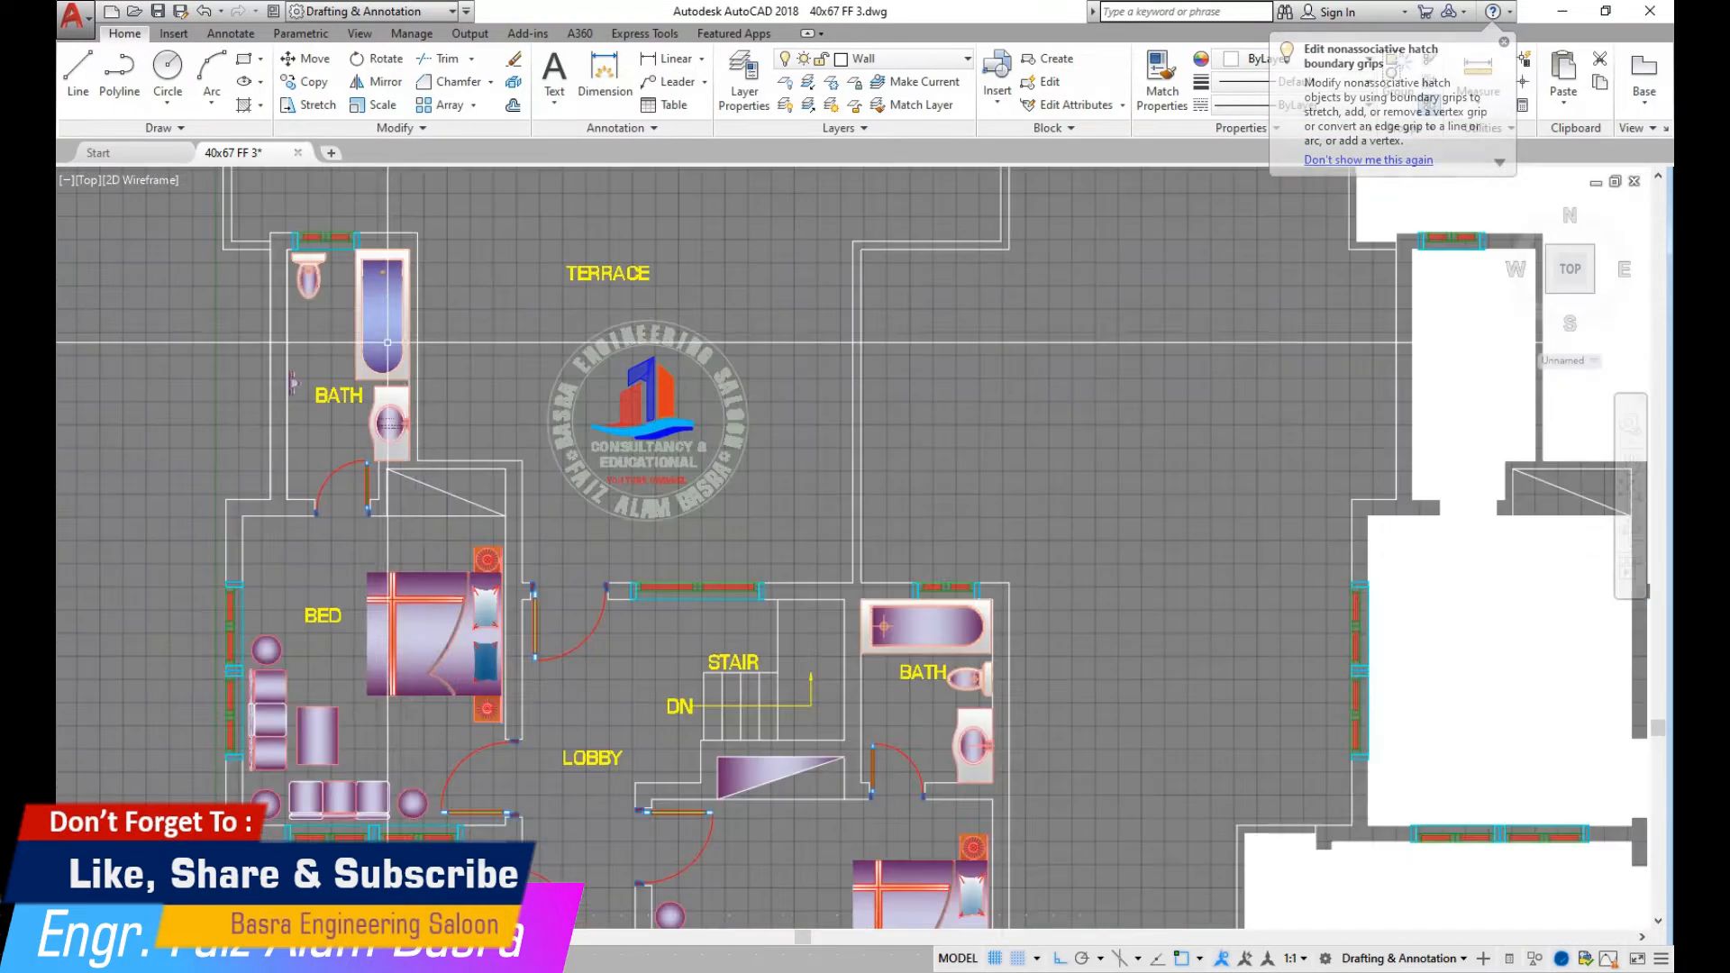
left_click(489, 493)
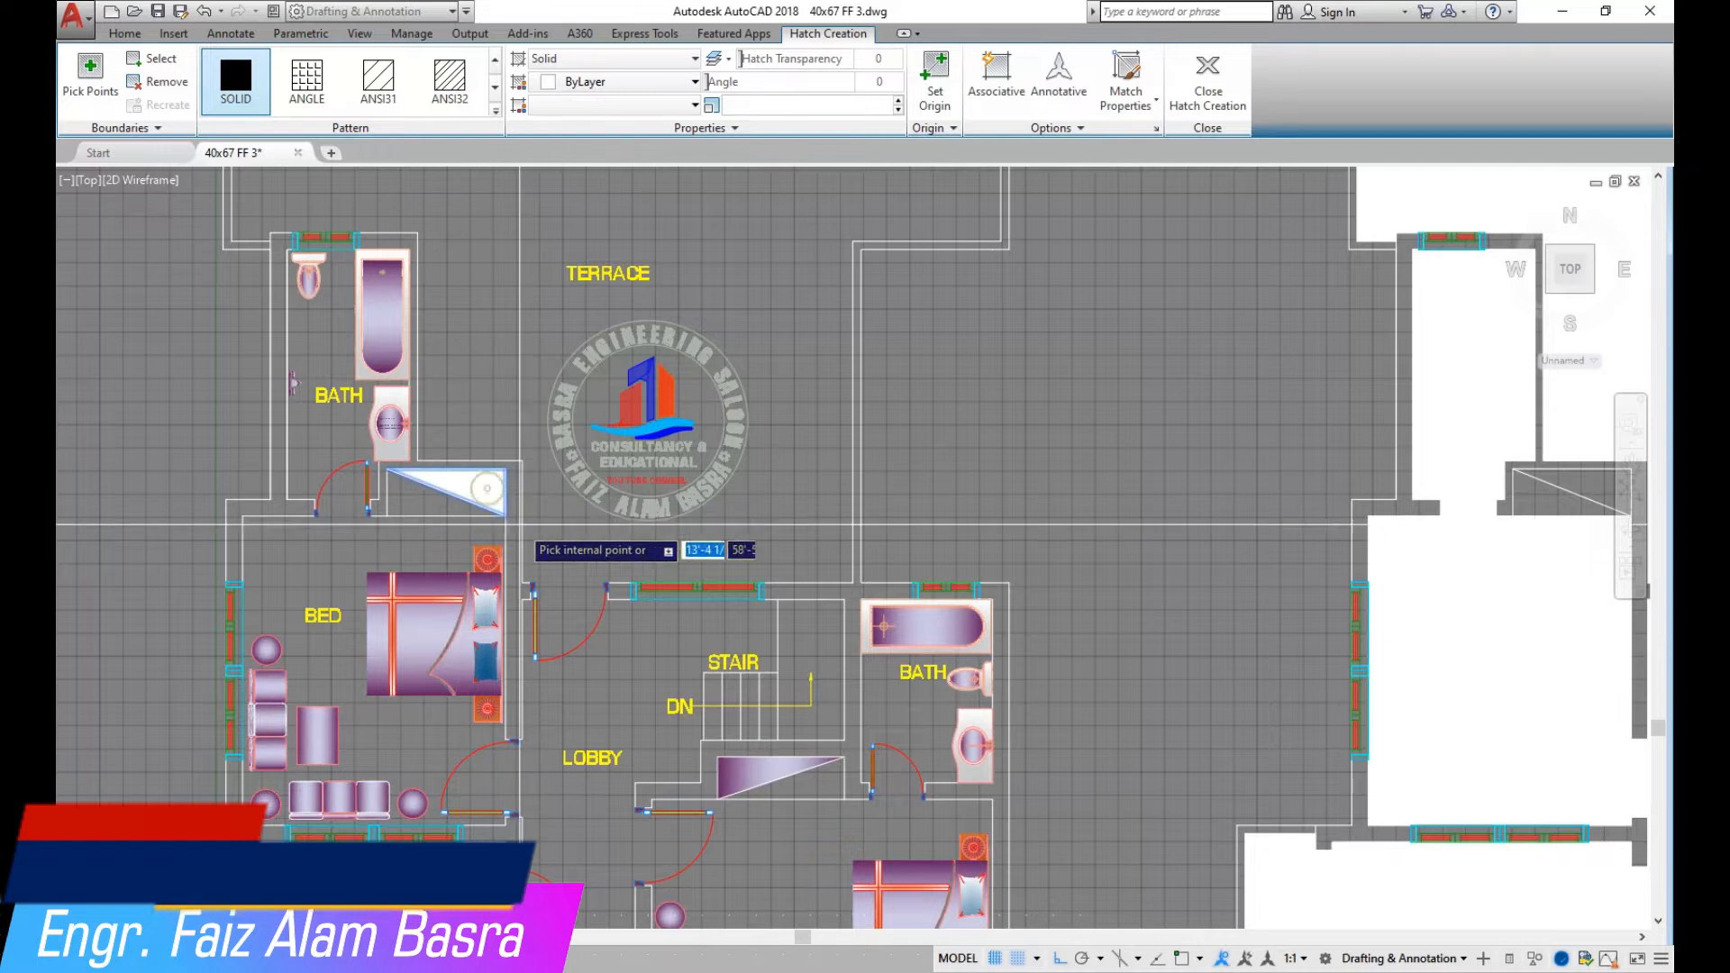
key("Return")
left_click(744, 775)
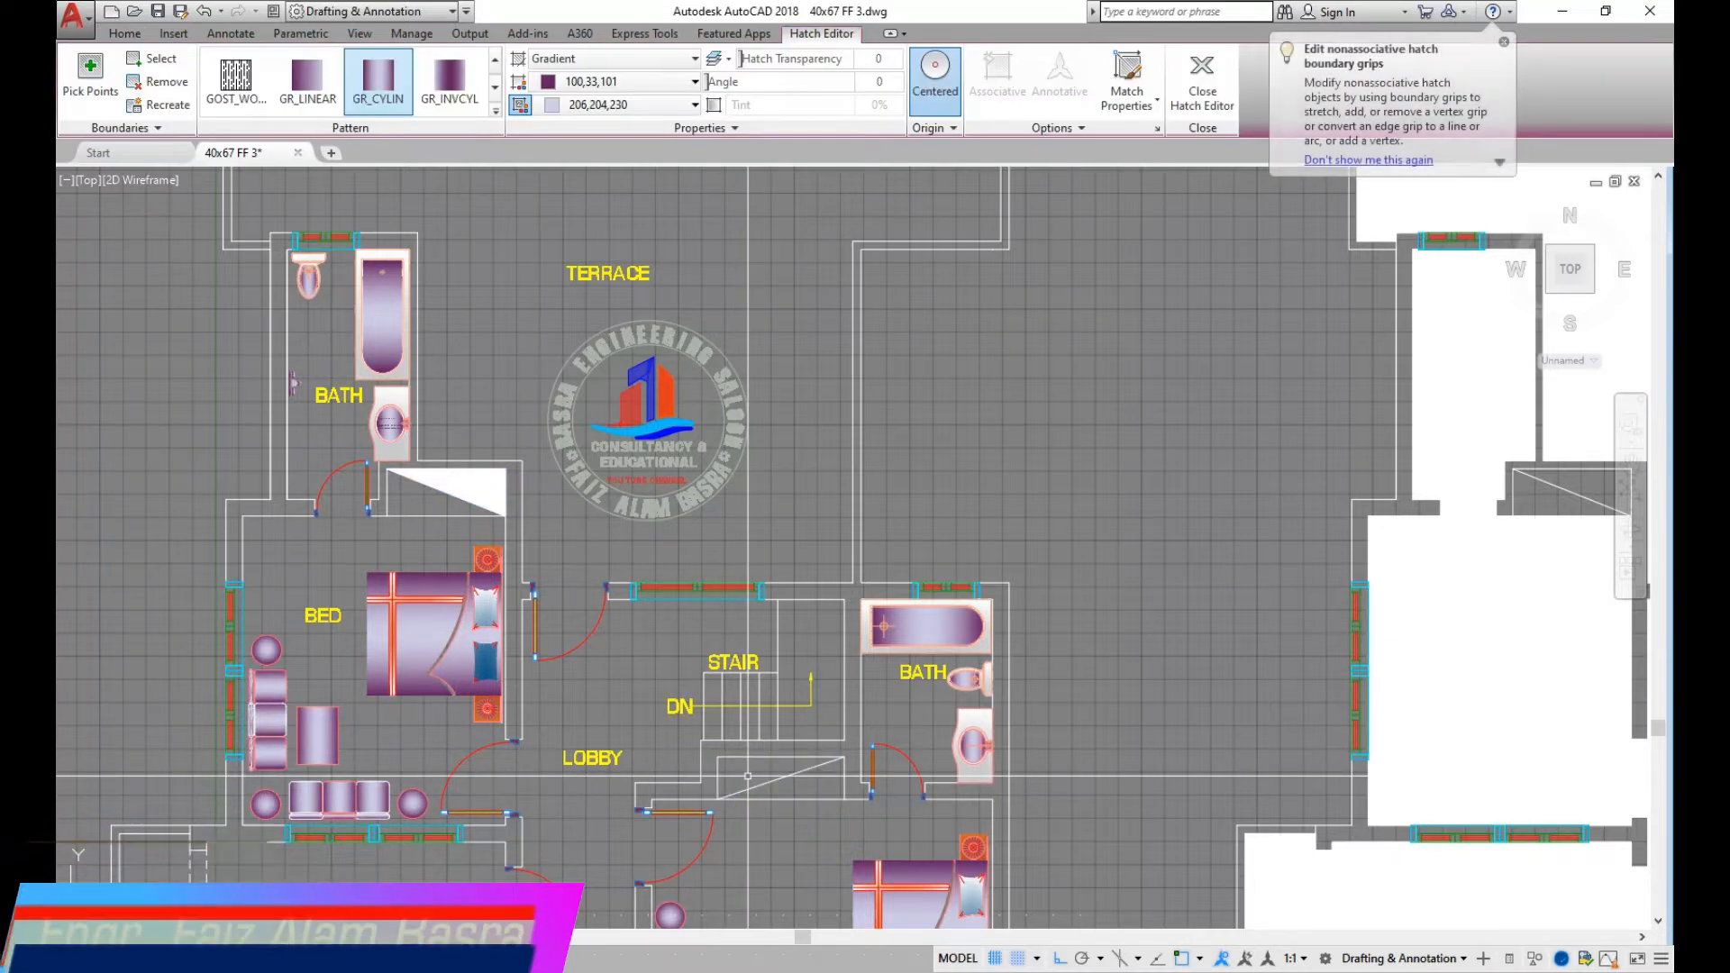
Delete the remaining wardrobe fills in the original plan and fill one triangle of each wardrobe with a solid hatch
key("Delete")
left_click(487, 491)
key("Delete")
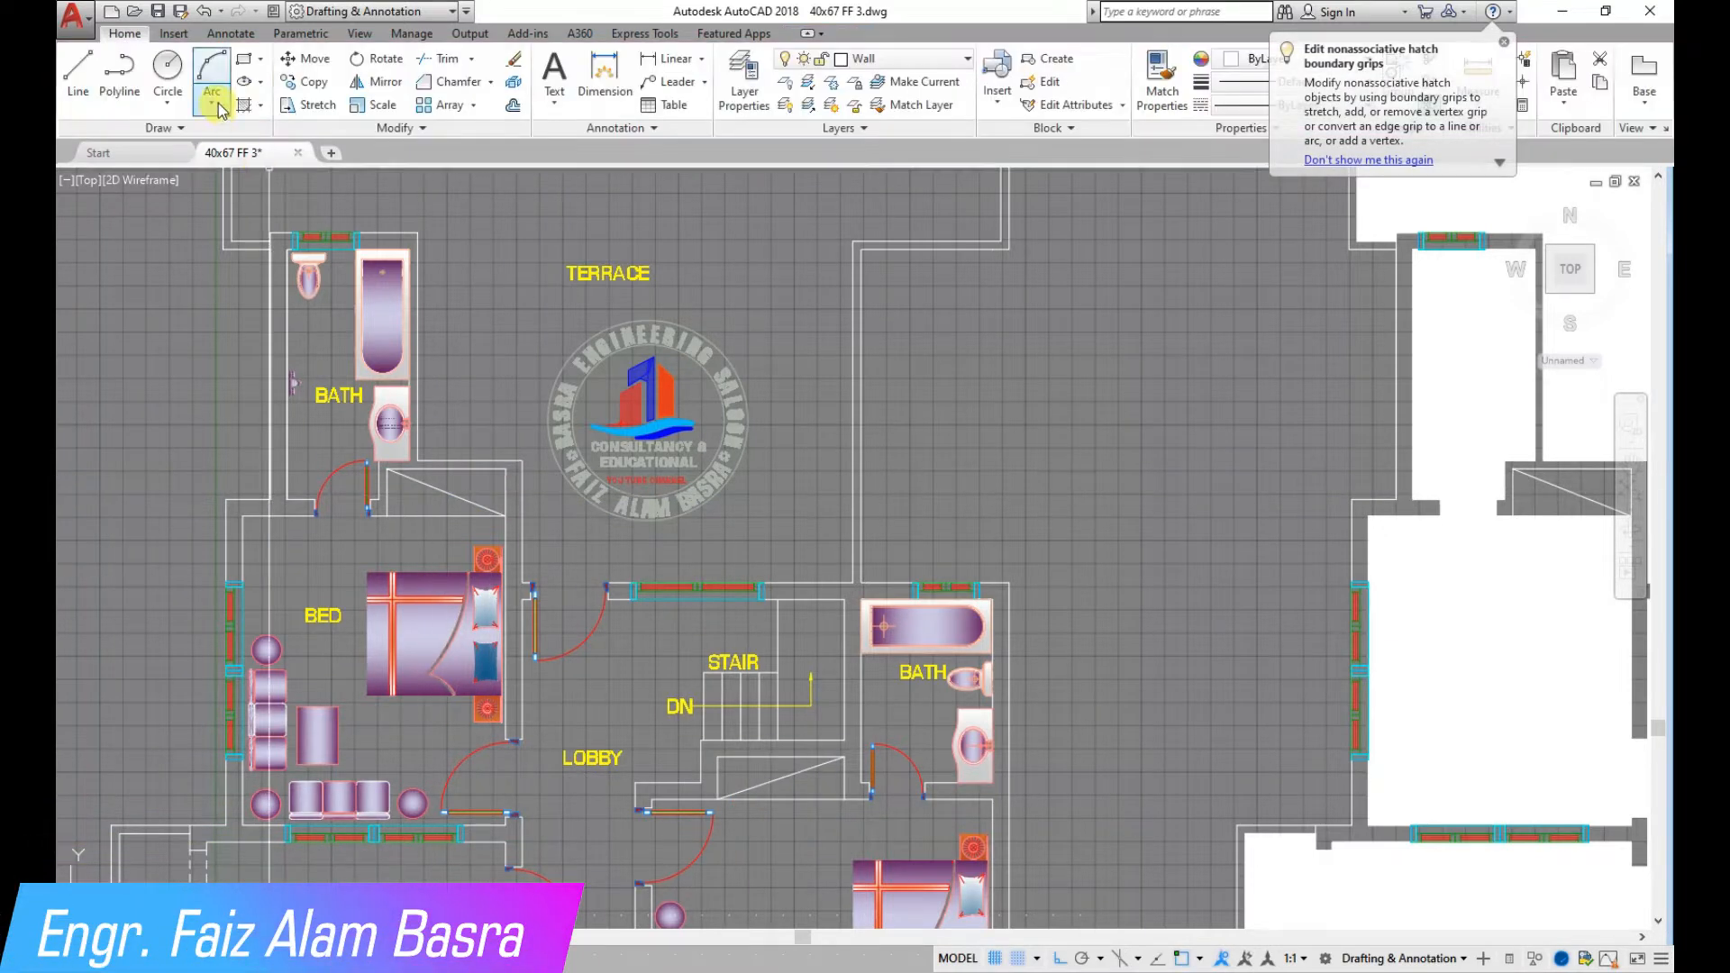
left_click(489, 485)
left_click(758, 769)
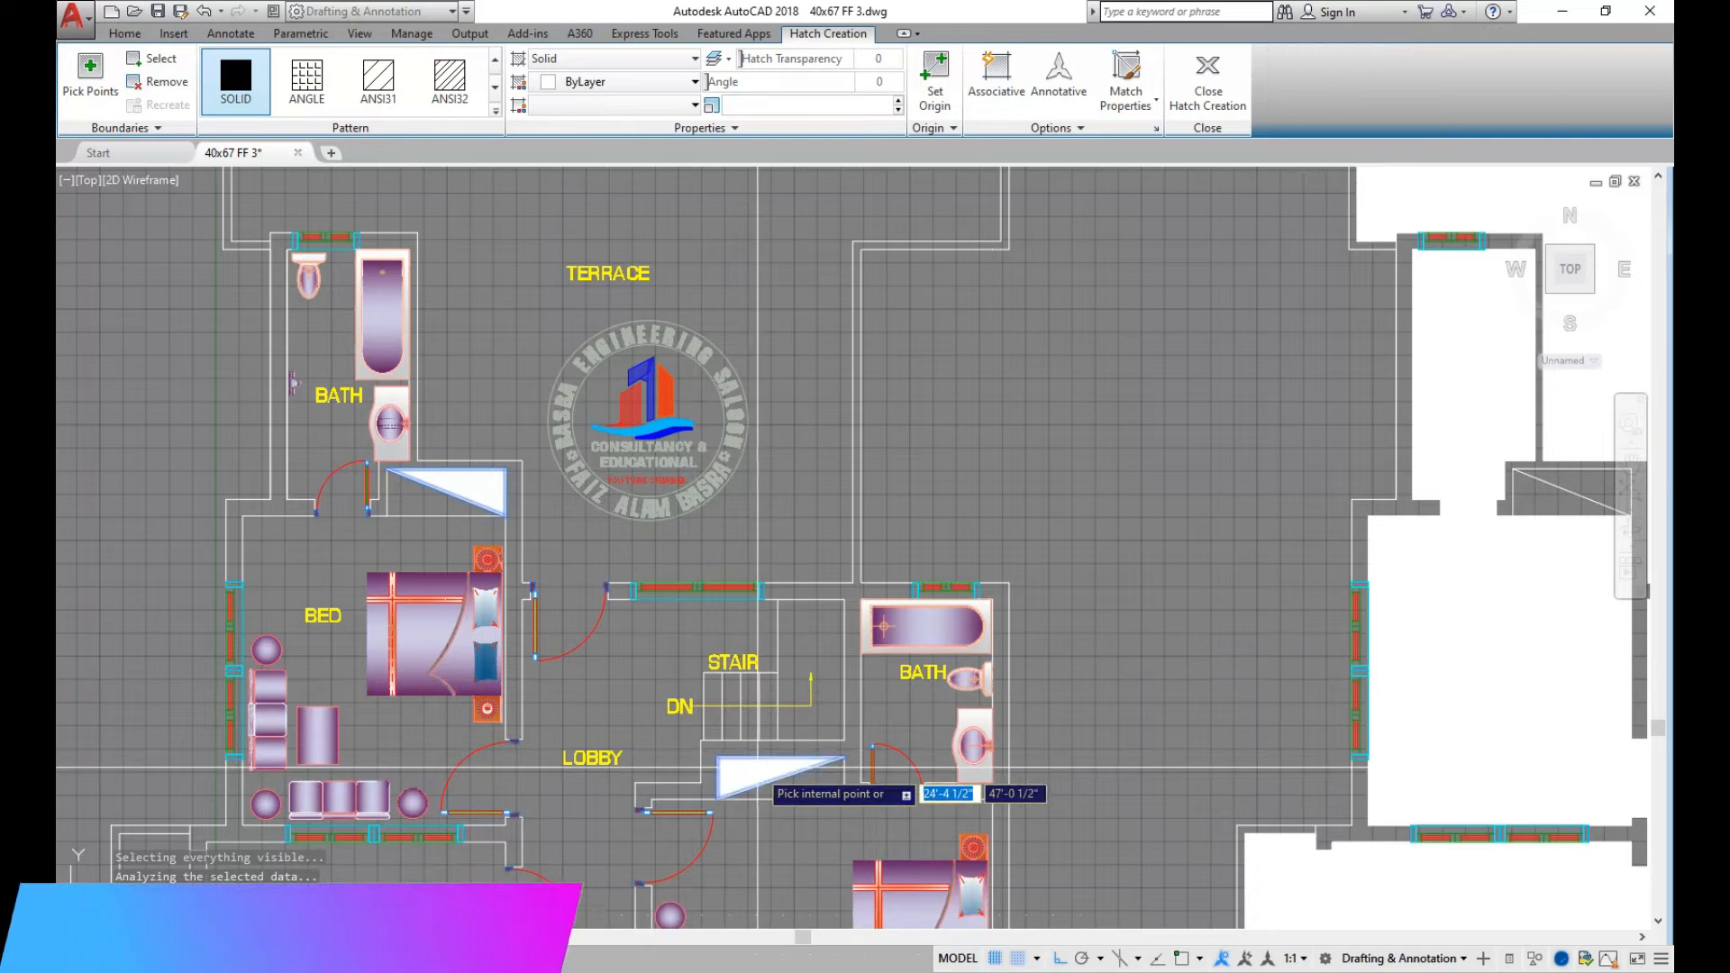
key("Return")
Match the bathtub's gradient onto the wardrobes' solid fill in the original first floor plan
scroll(631, 370, "down", 2)
scroll(563, 522, "up", 2)
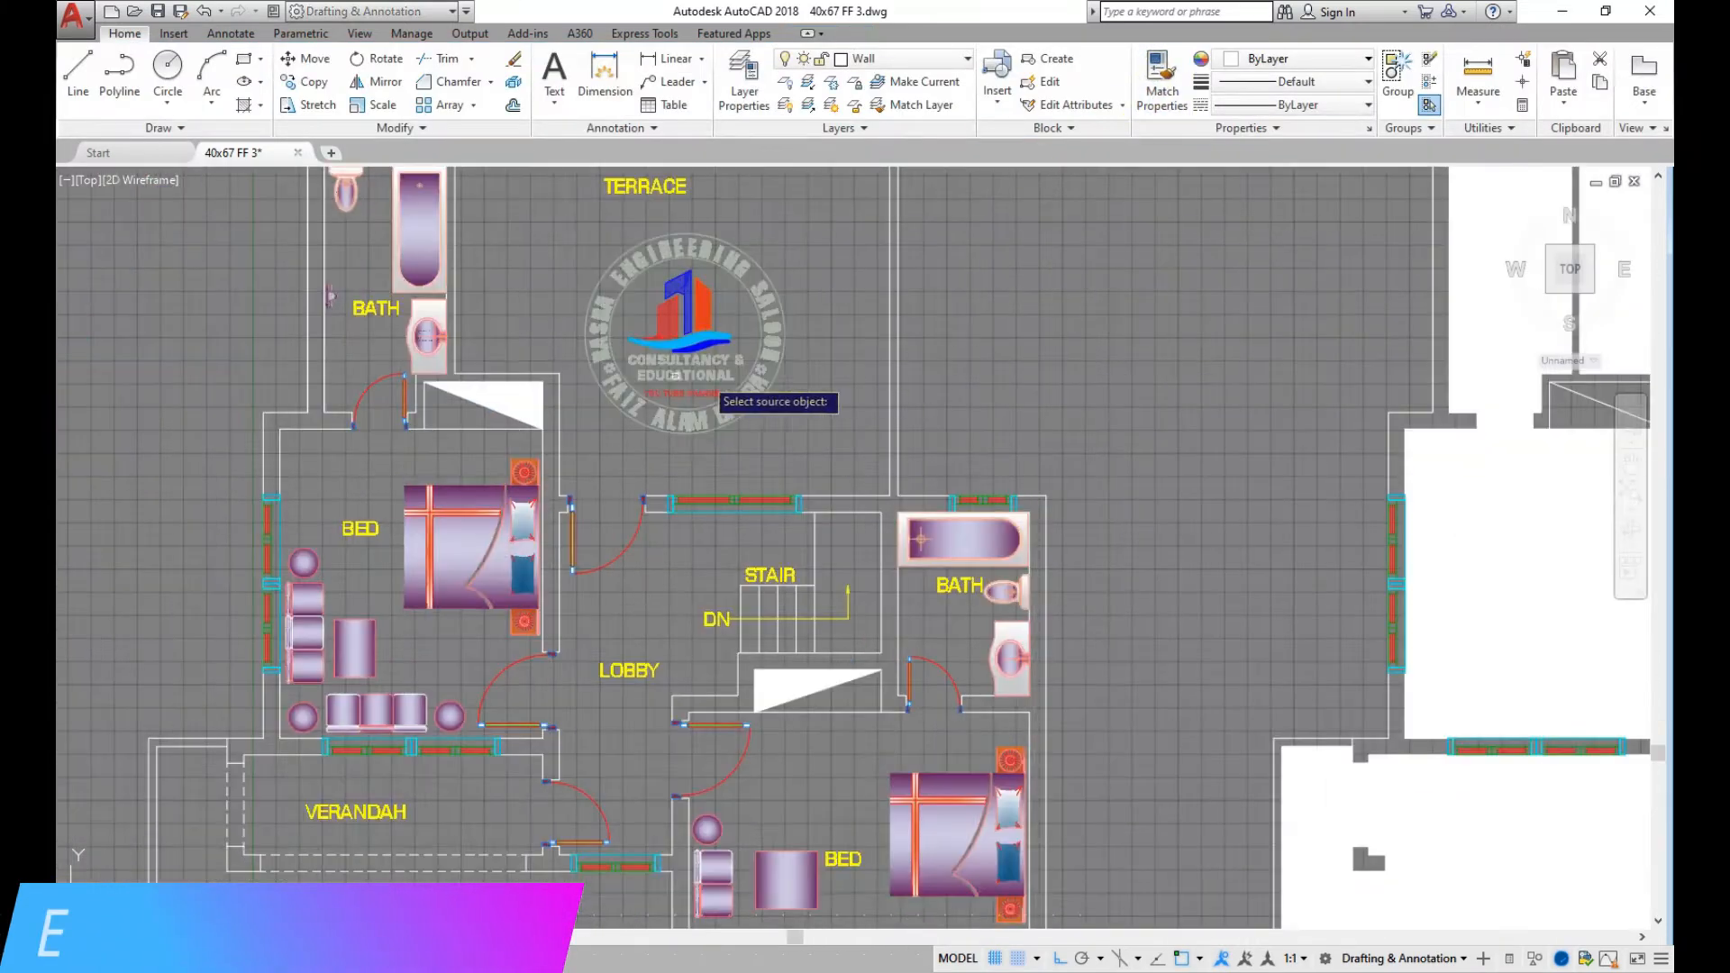
scroll(921, 582, "up", 2)
left_click(987, 542)
left_click(732, 740)
key("Return")
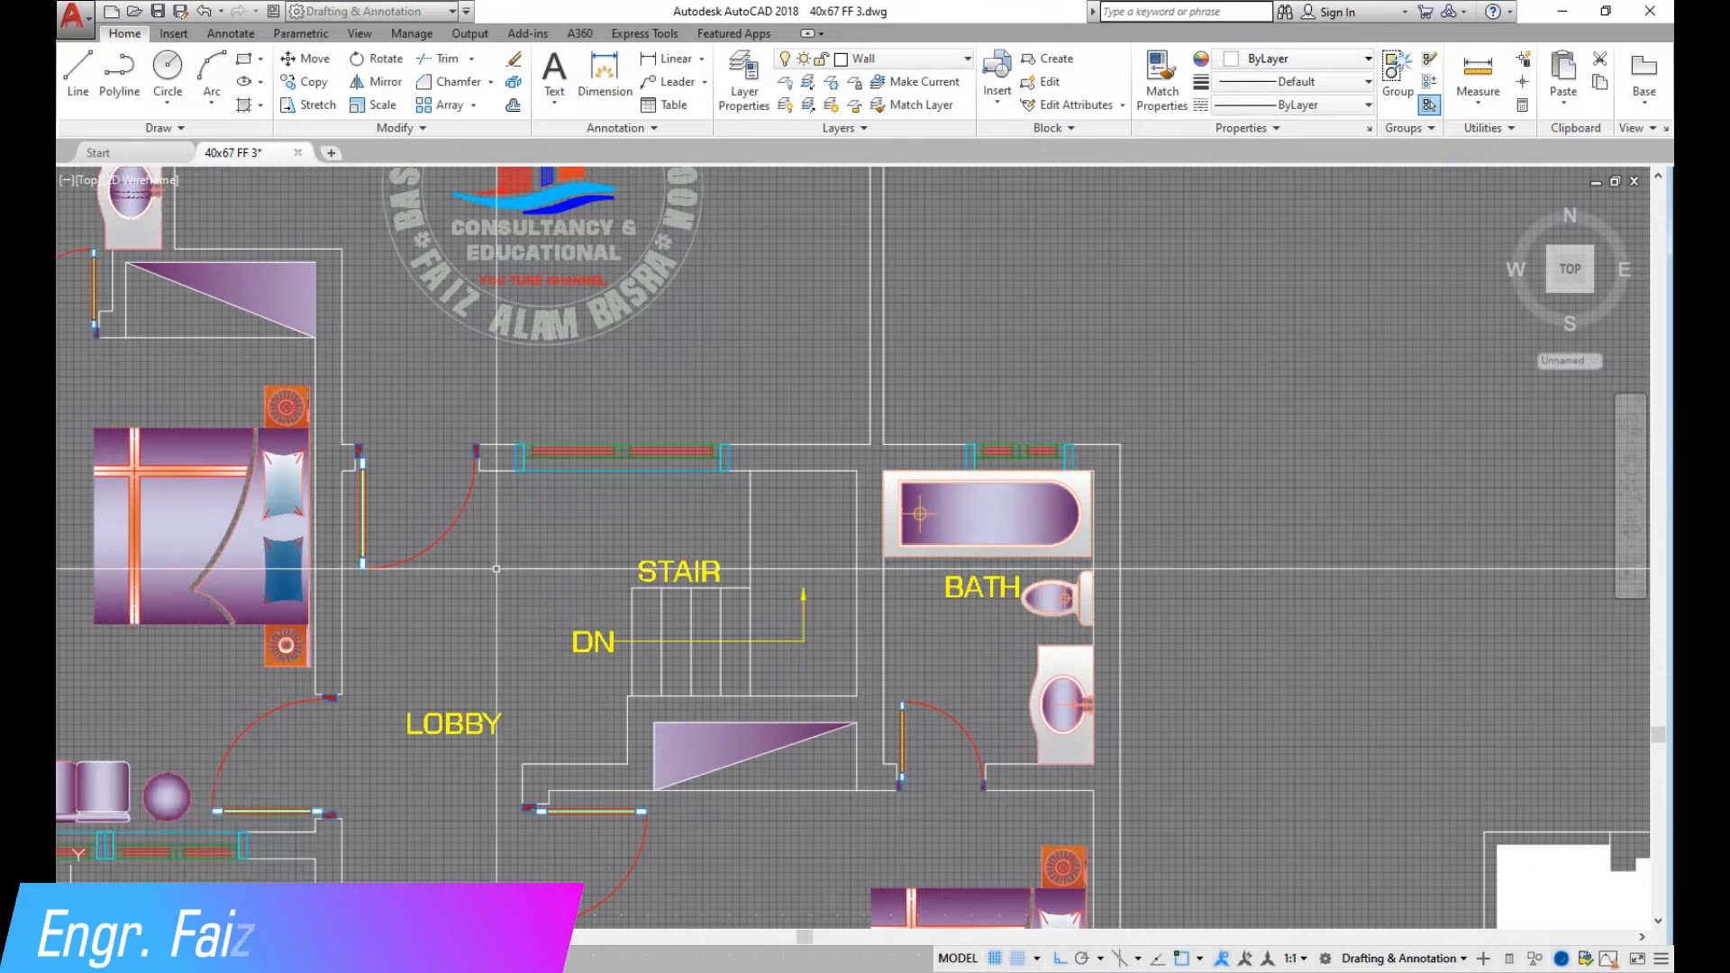
Try to match the coffee table's gradient onto the armchair in the right bedroom, and undo the last change
scroll(678, 412, "down", 4)
scroll(688, 594, "up", 4)
left_click(1169, 74)
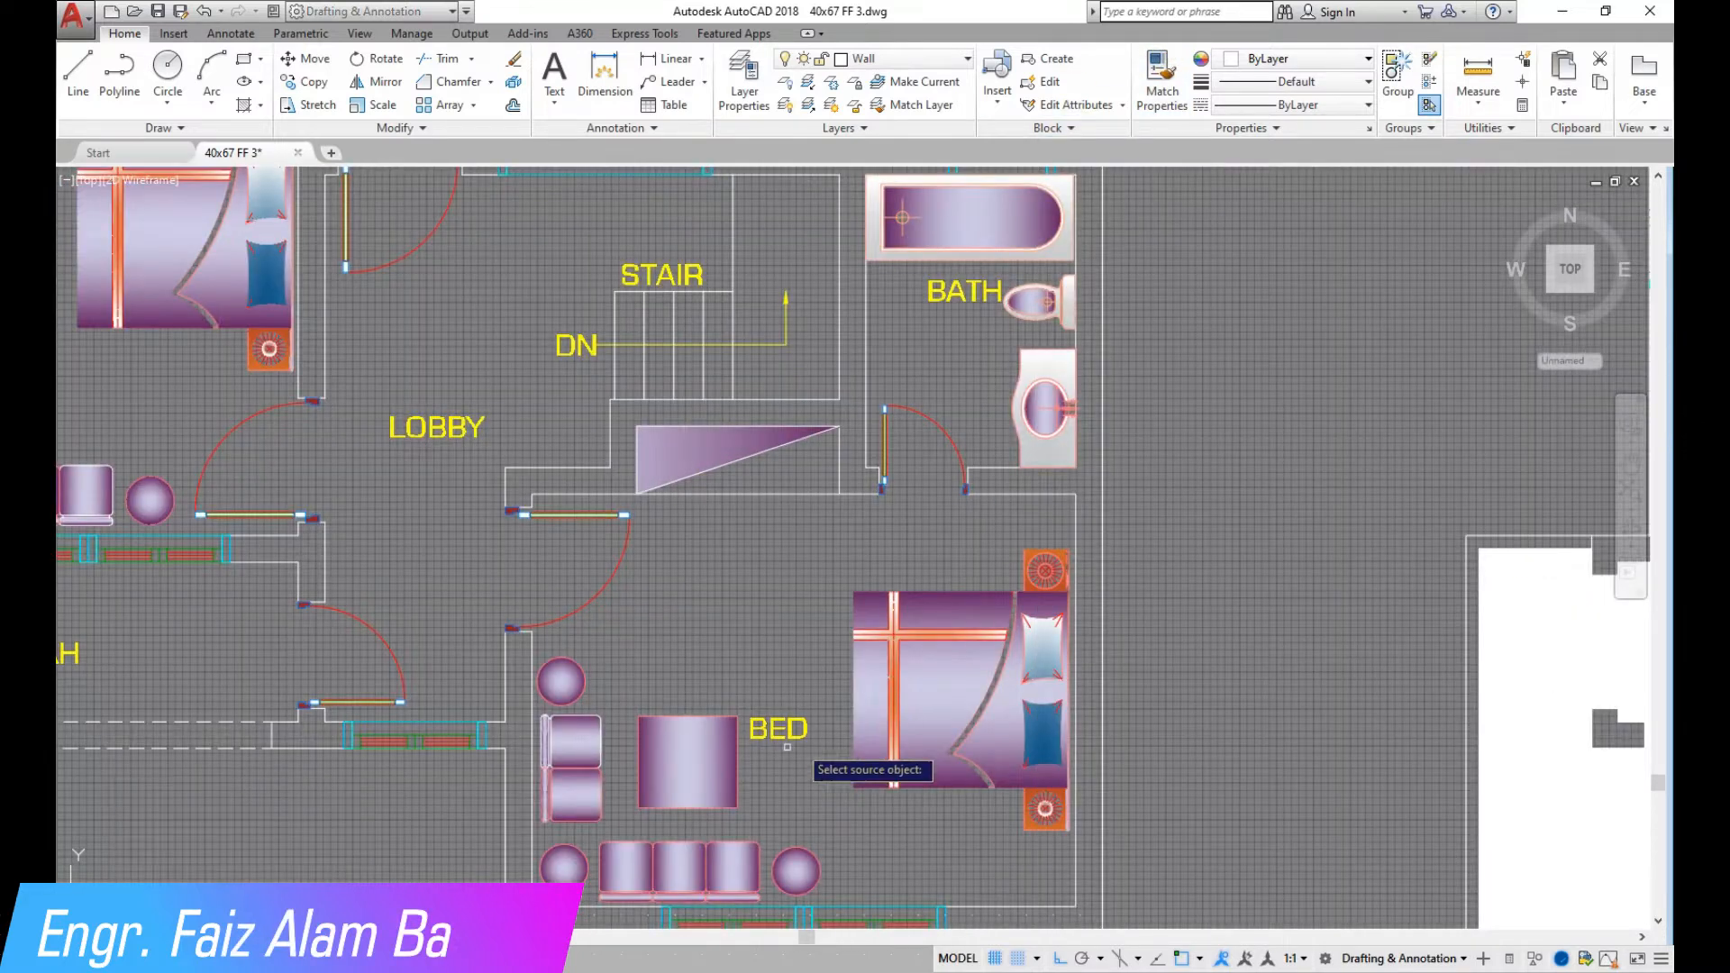
left_click(699, 766)
left_click(581, 740)
key("Return")
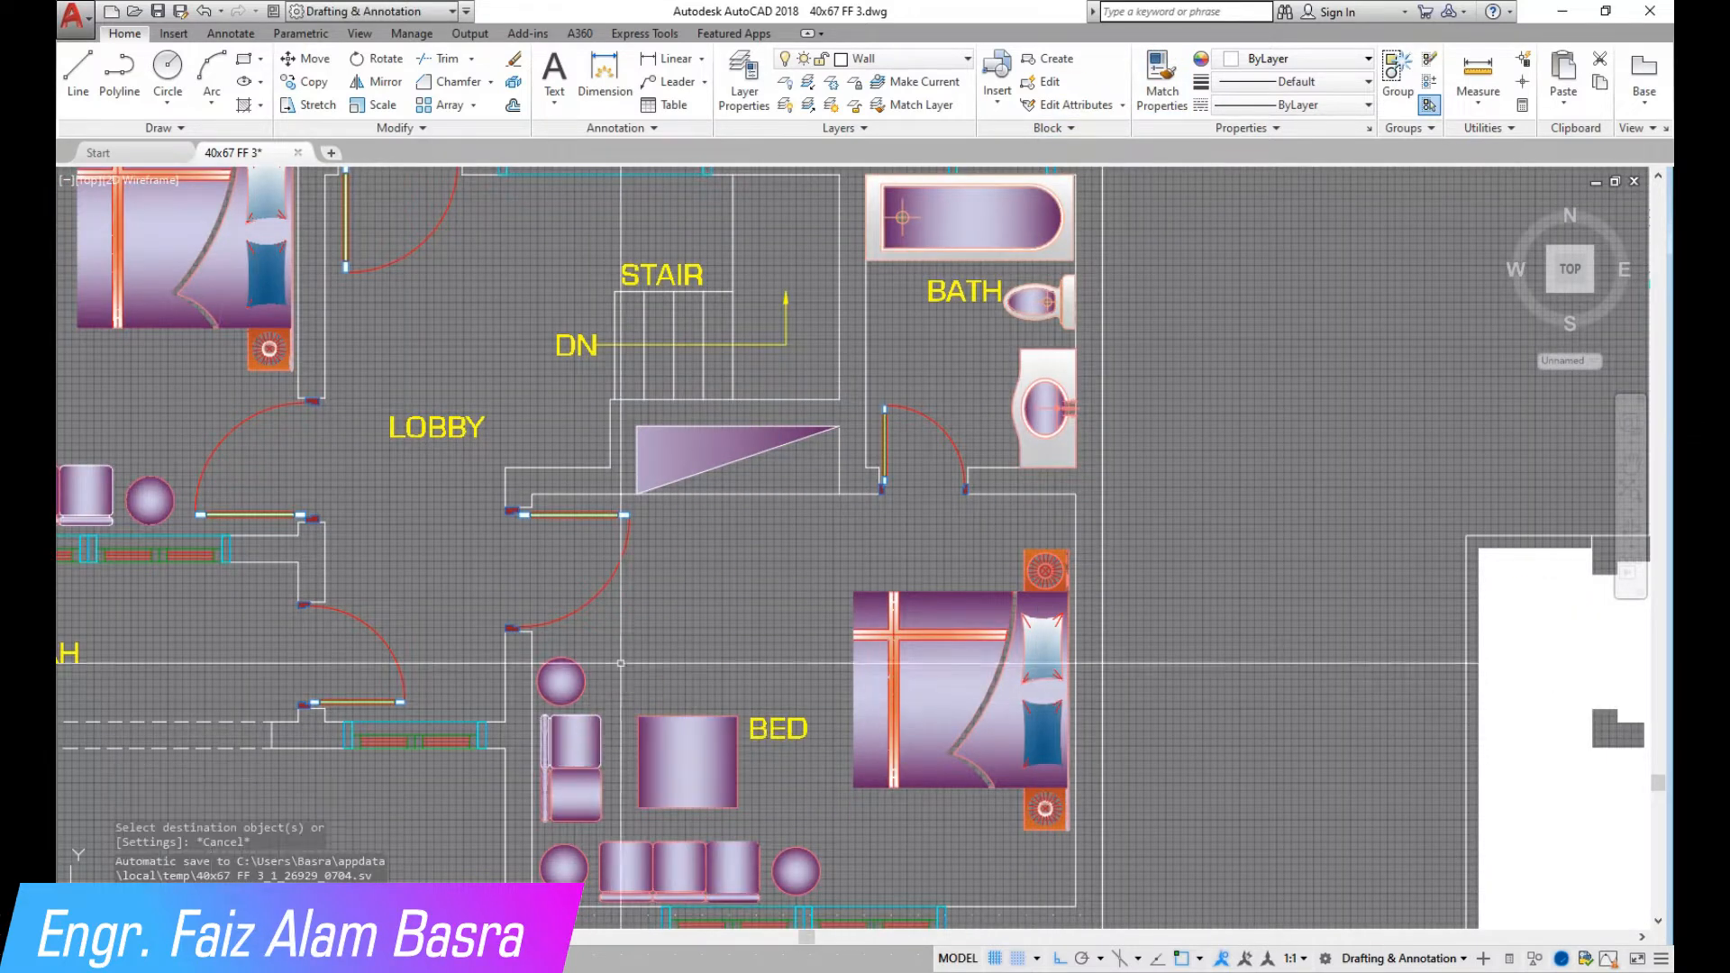
left_click(204, 13)
Match the right bedroom armchair's gradient onto the wardrobe fill
left_click(1165, 76)
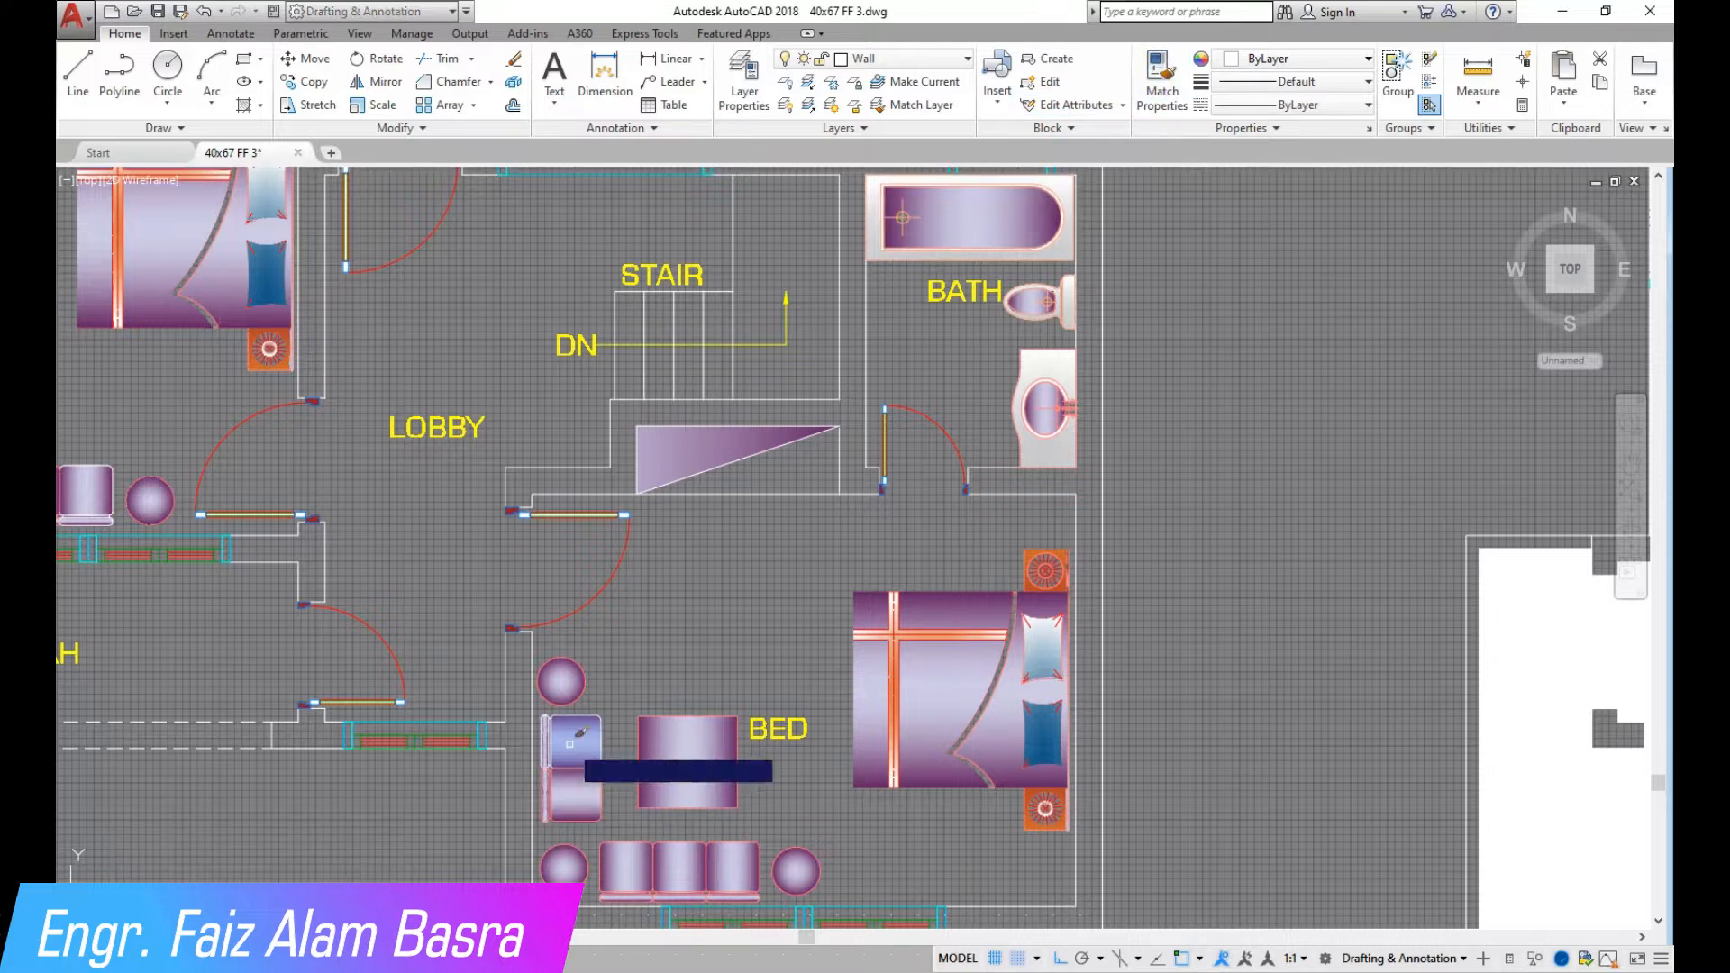
left_click(573, 744)
left_click(688, 453)
key("Return")
scroll(812, 603, "down", 4)
scroll(727, 639, "up", 2)
scroll(642, 428, "down", 6)
scroll(611, 355, "up", 5)
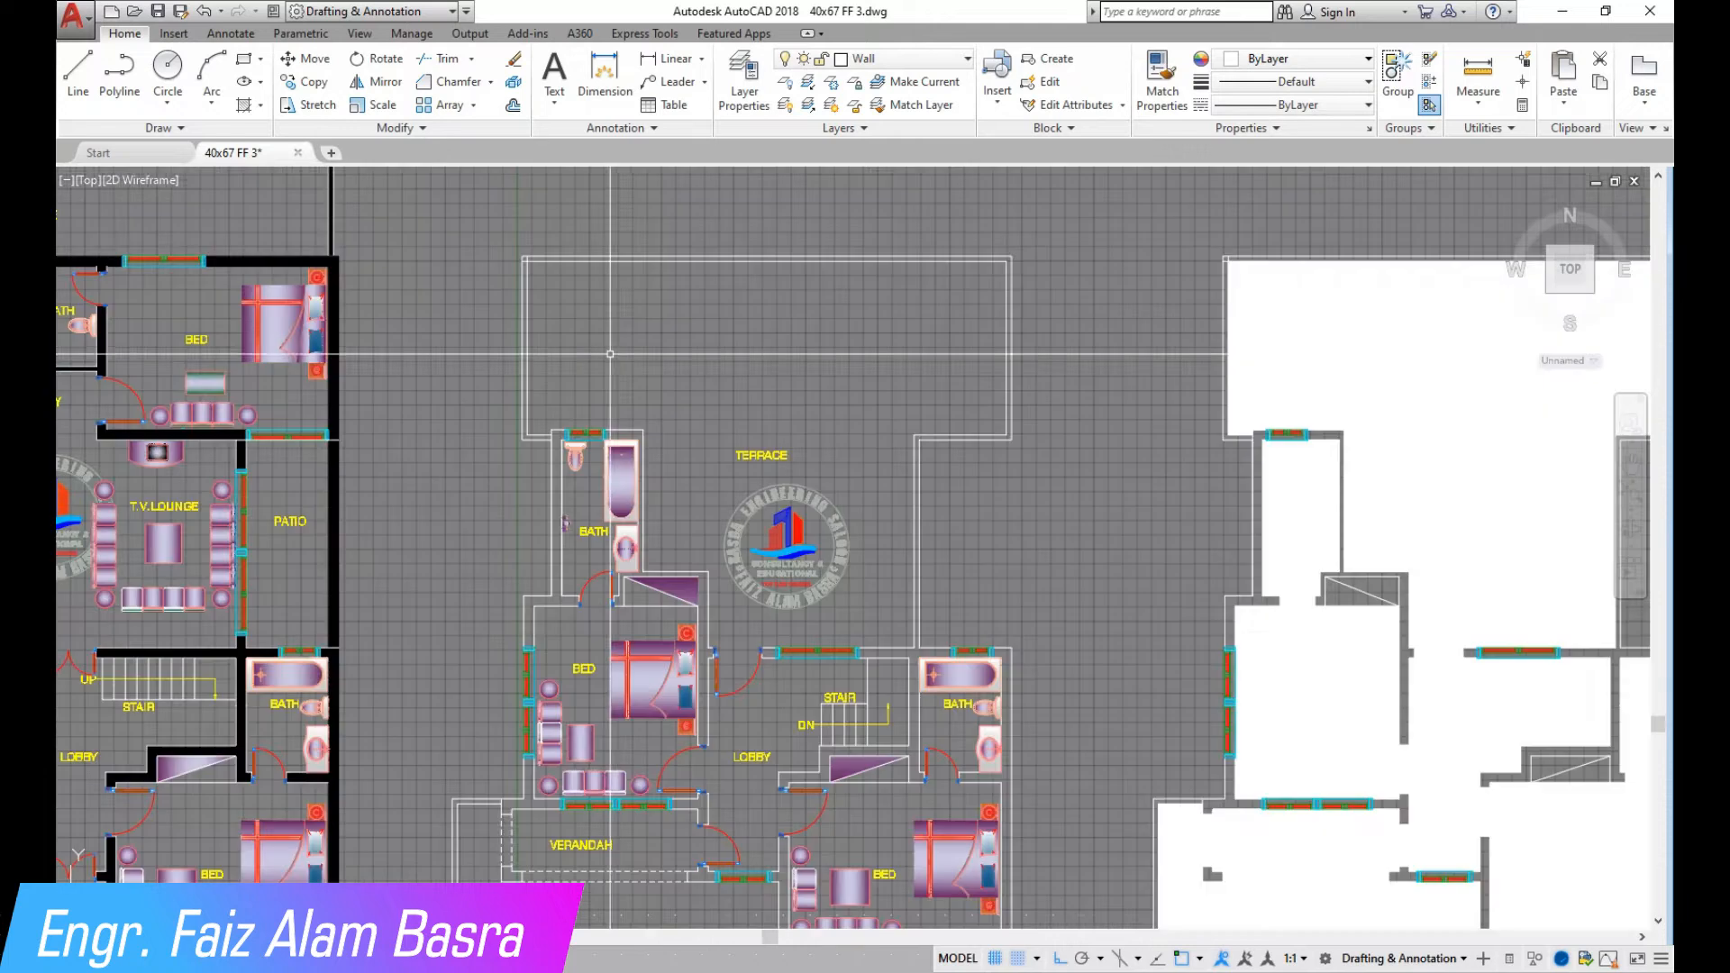
type("h")
key("Return")
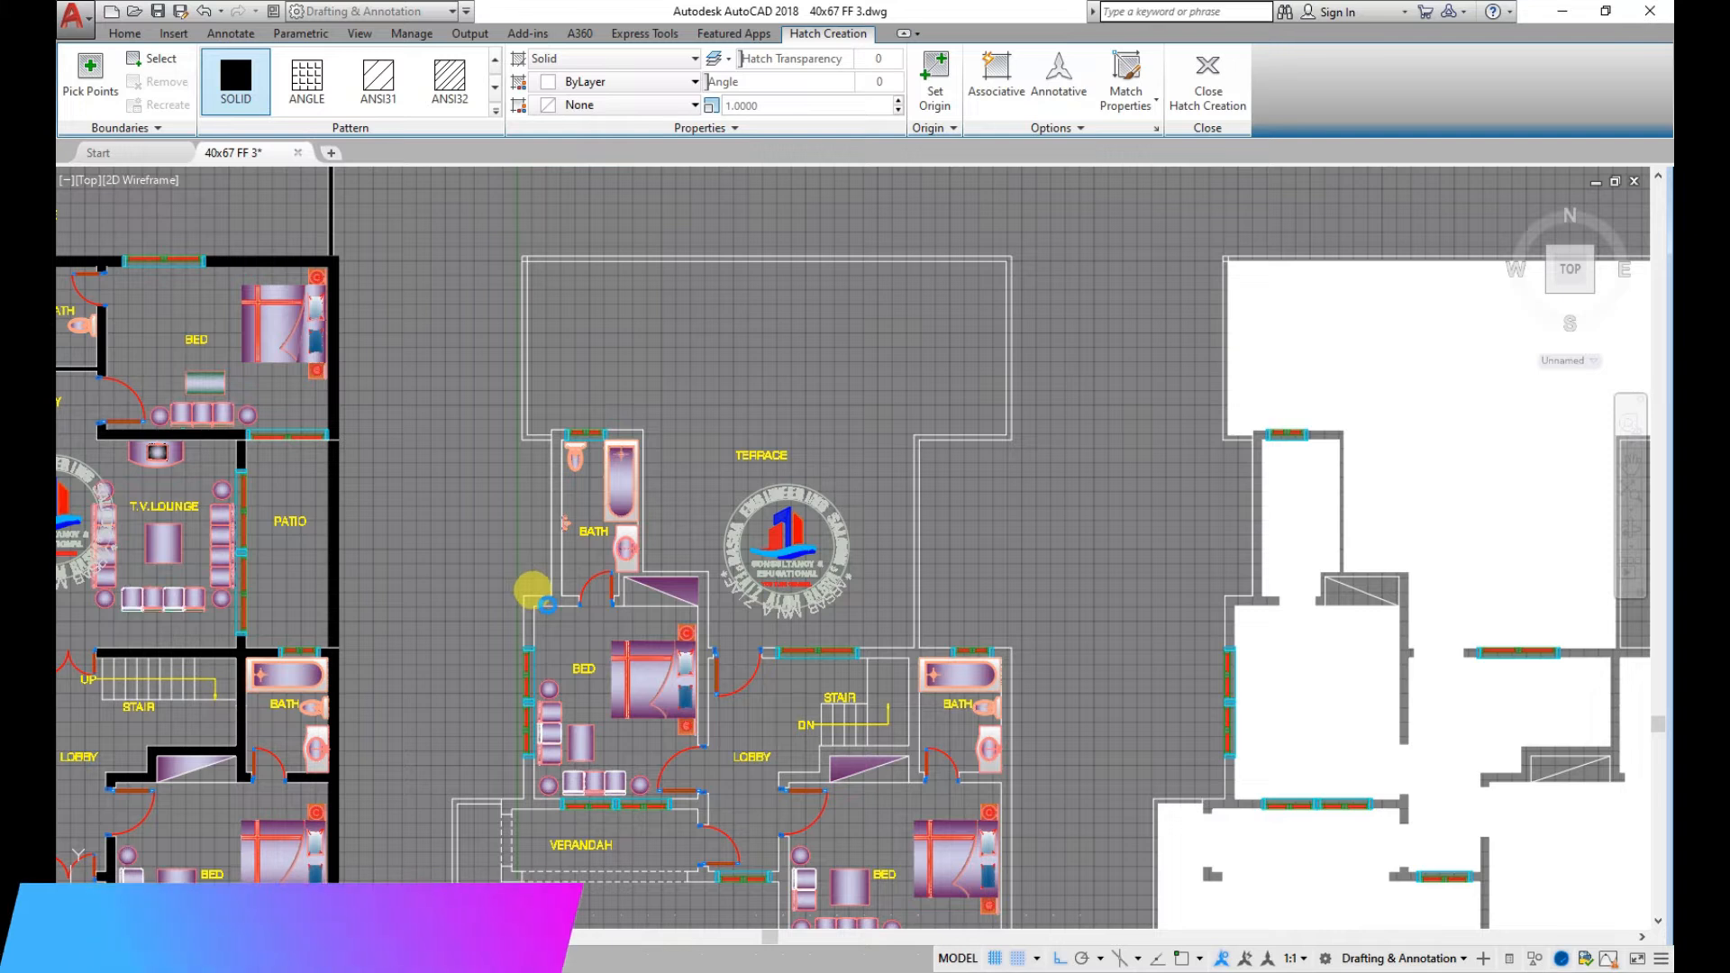
scroll(540, 593, "up", 2)
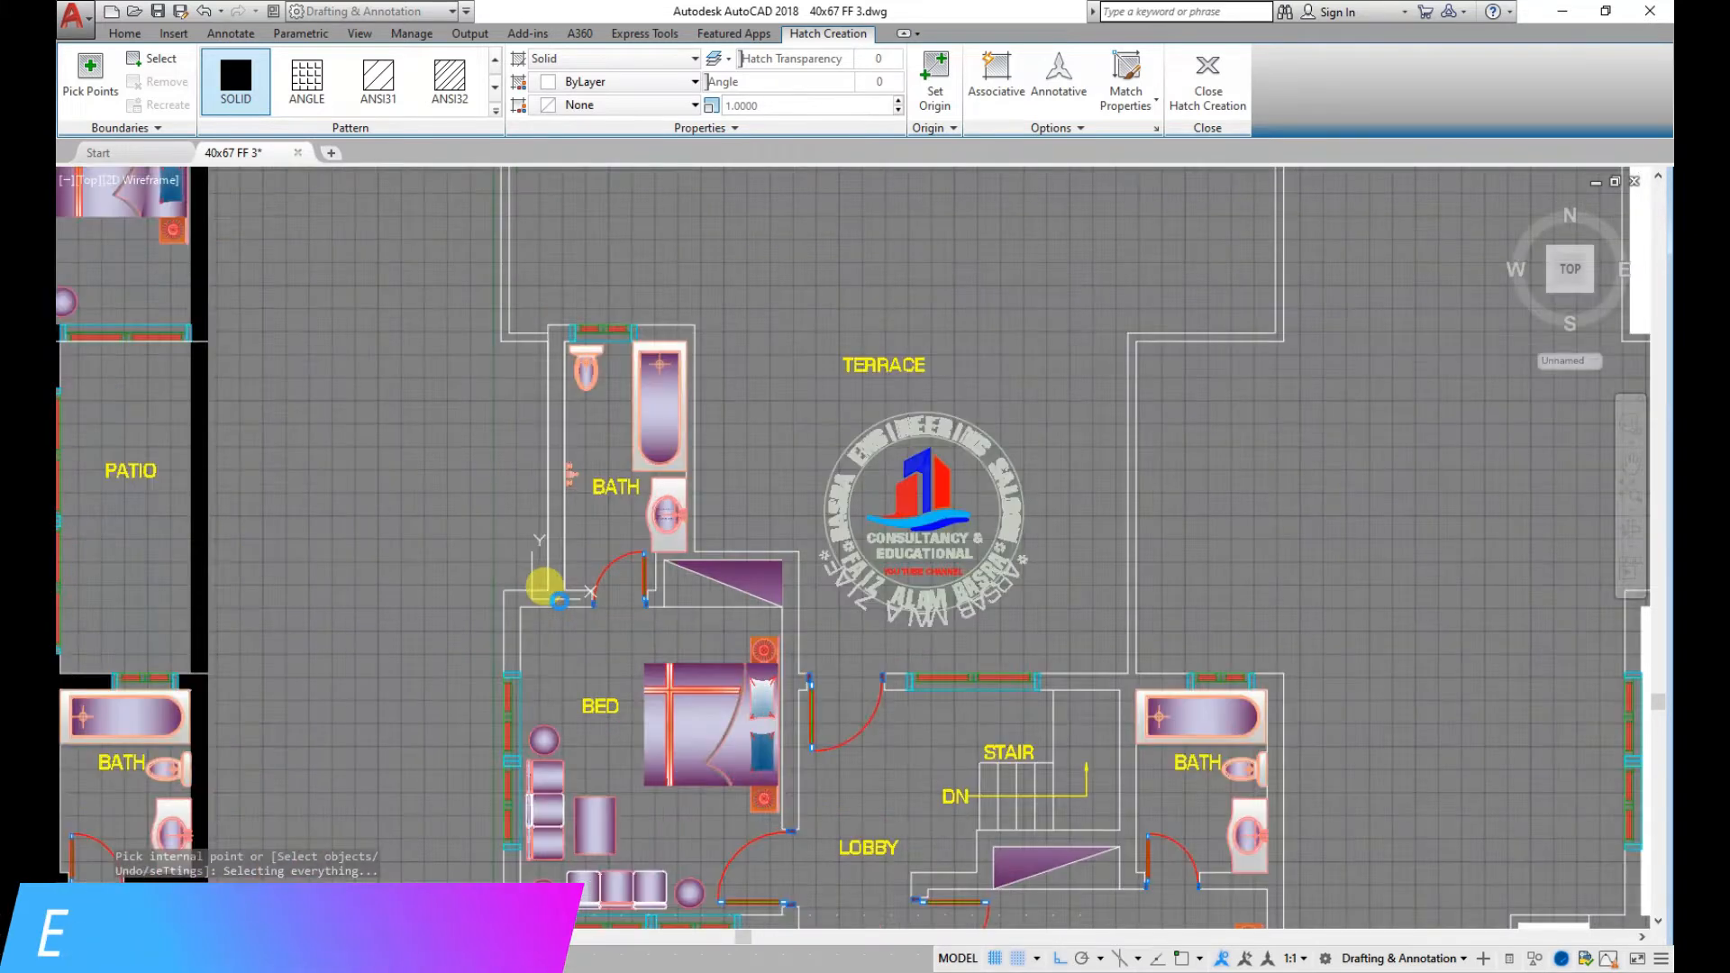
key("Escape")
middle_click_drag(544, 586, 551, 566)
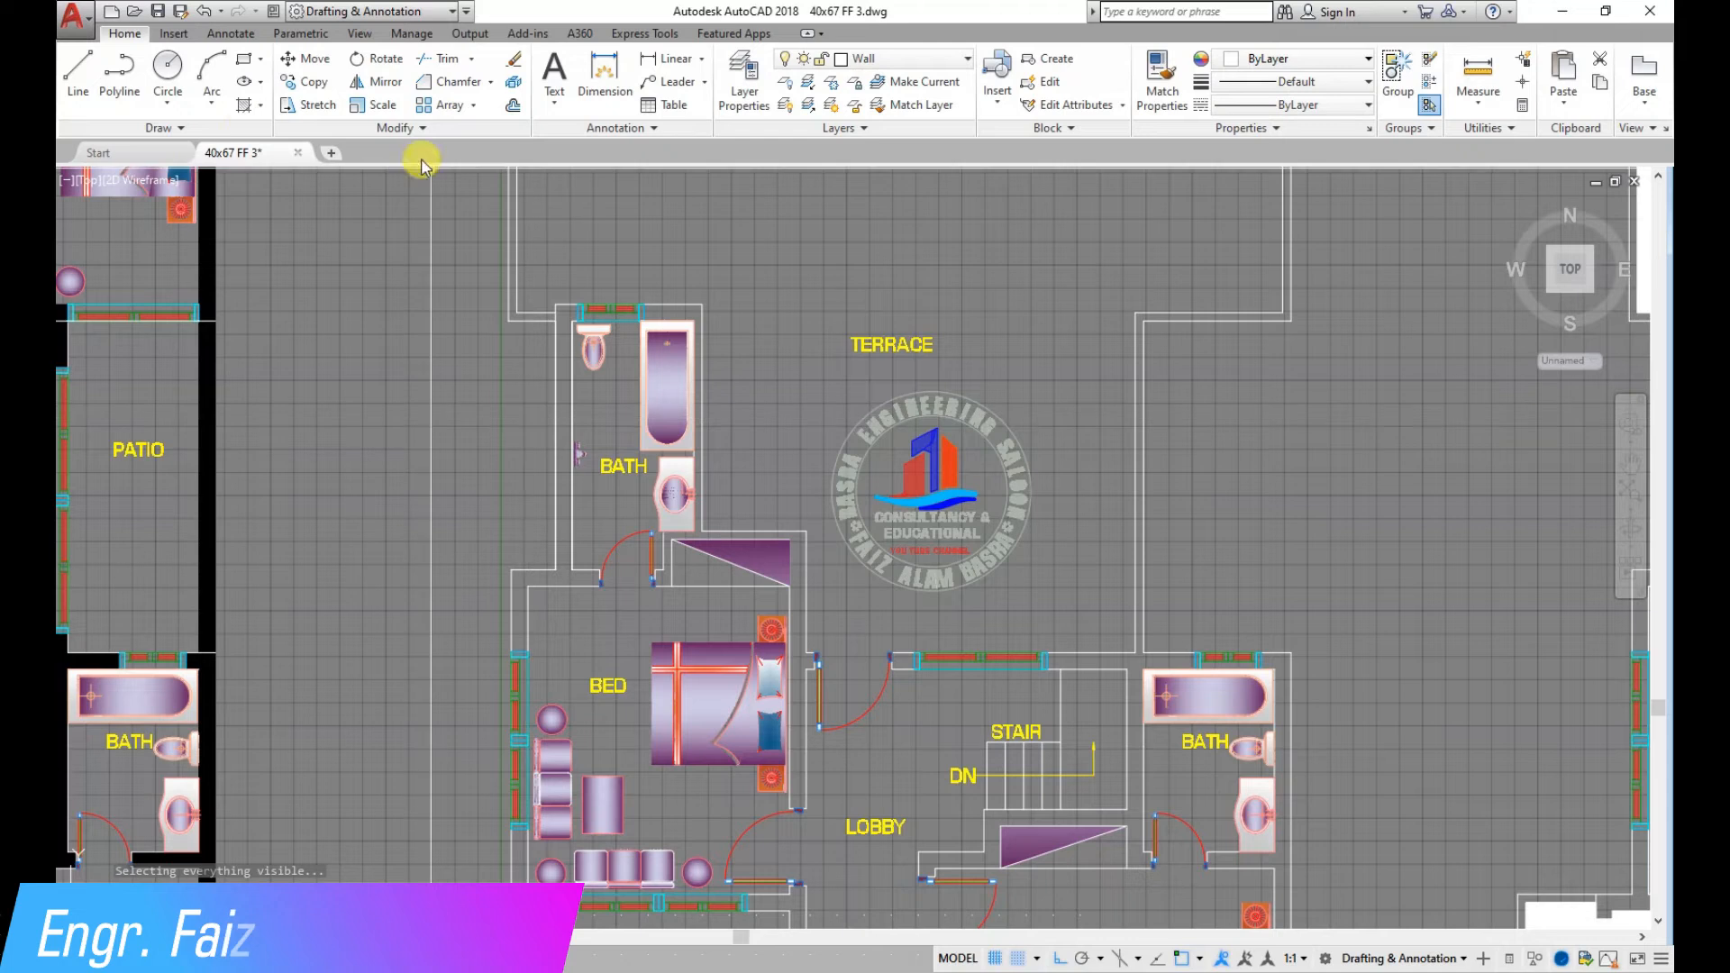
Fill the walls of the left bath and left bedroom, along with the verandah's columns and wall pieces, with a solid hatch
key("space")
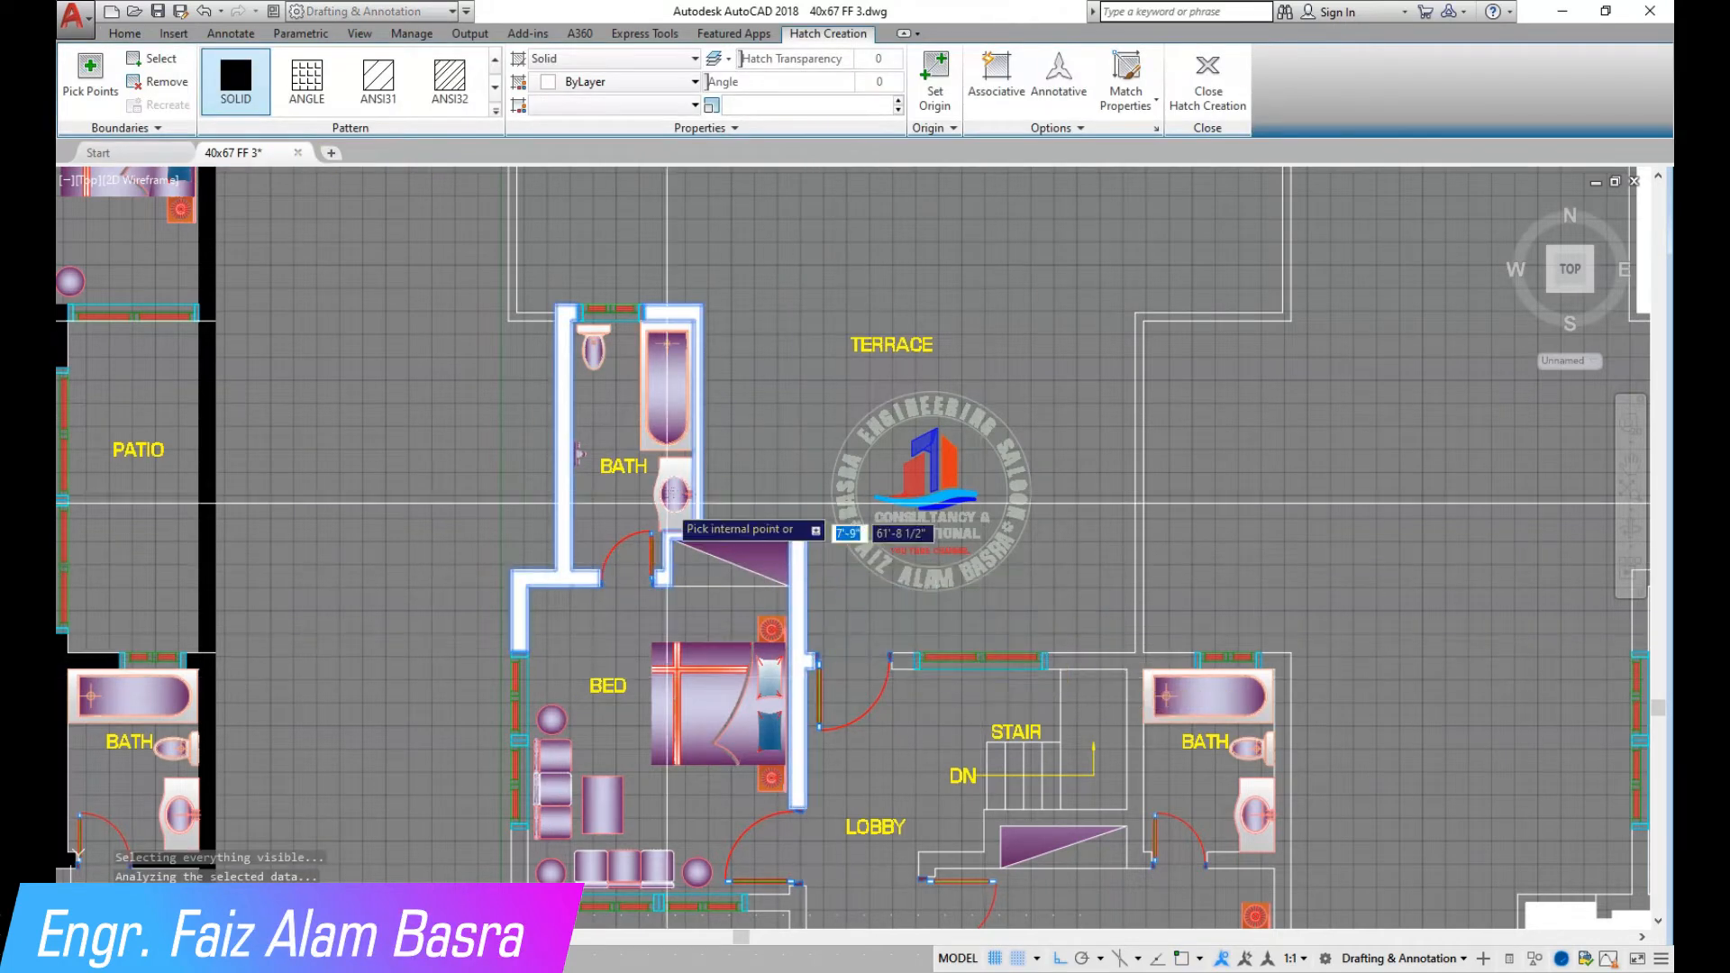
scroll(637, 553, "down", 2)
scroll(534, 671, "up", 4)
left_click(524, 658)
left_click(469, 841)
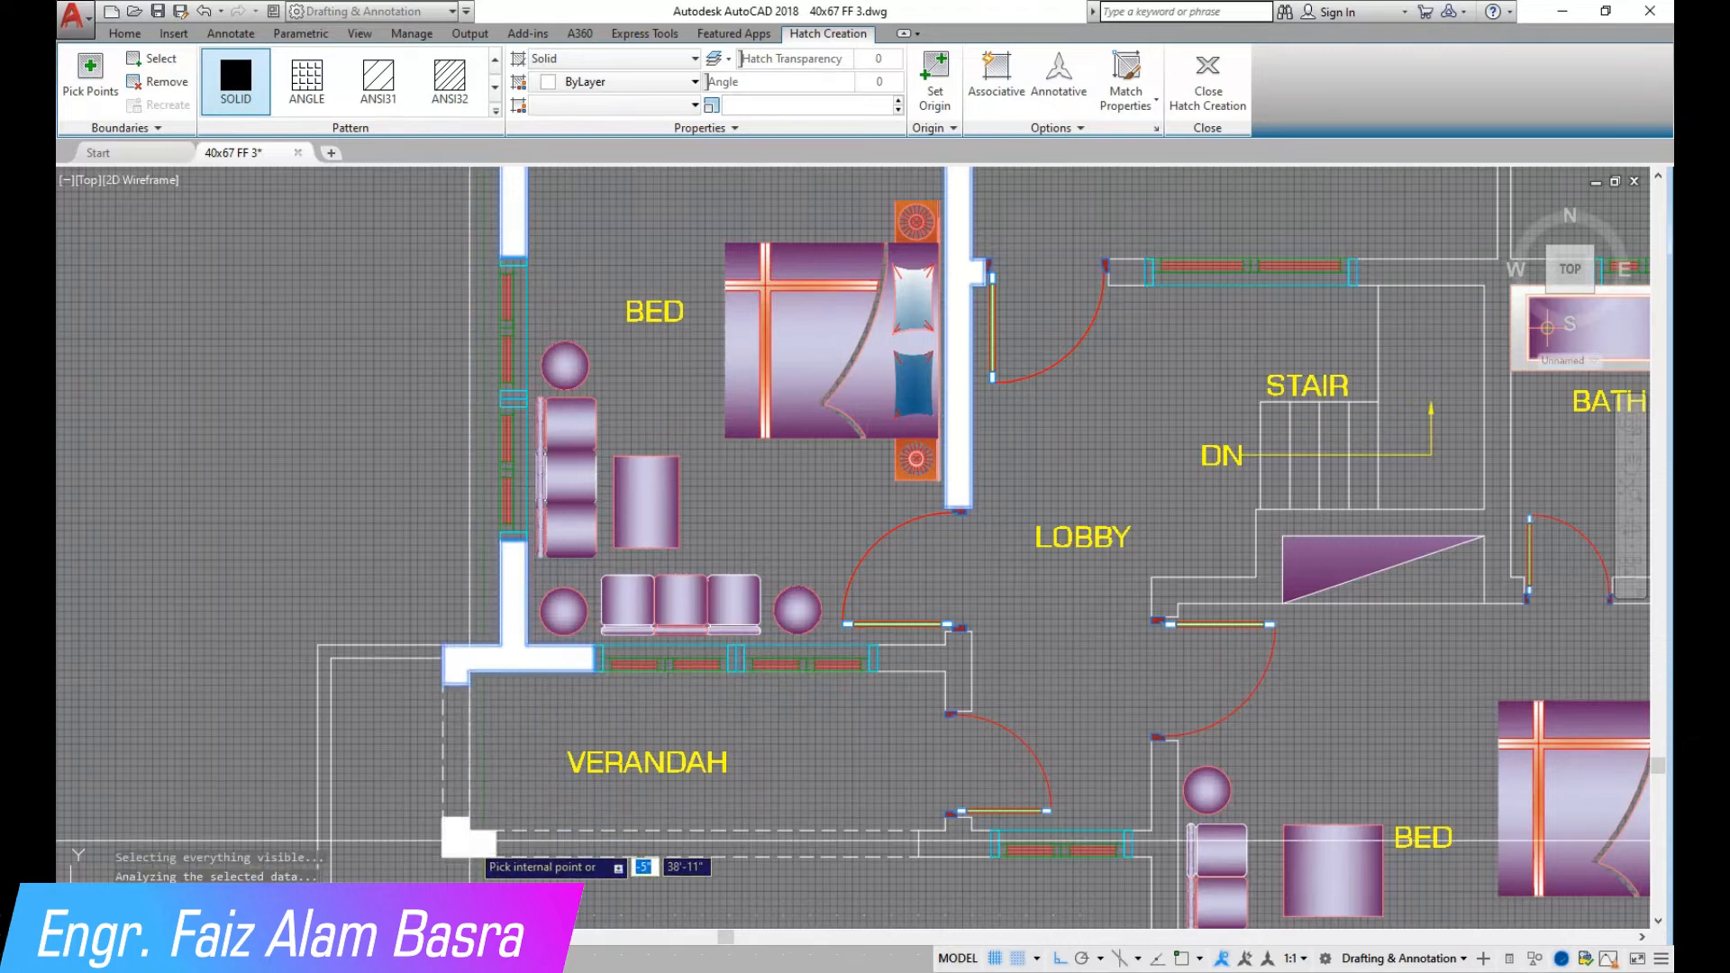
left_click(954, 668)
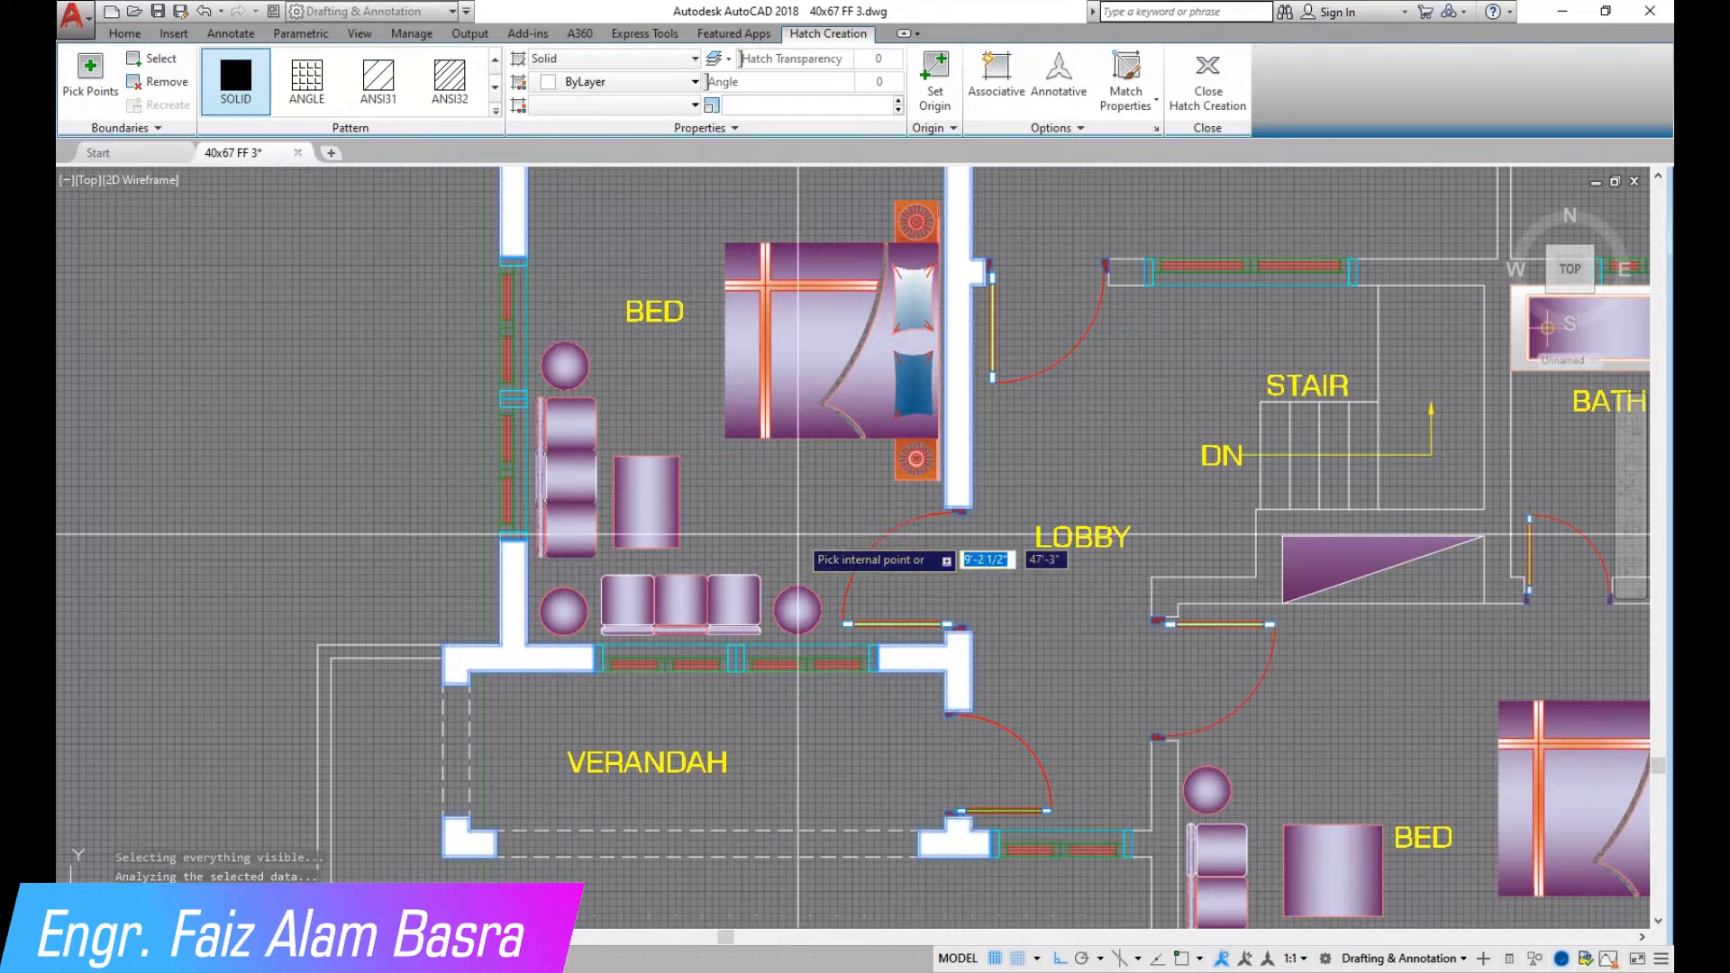
Add the front-left wall of the right bedroom to the solid wall hatch and finish the hatch
scroll(838, 568, "down", 3)
scroll(901, 635, "up", 3)
left_click(899, 636)
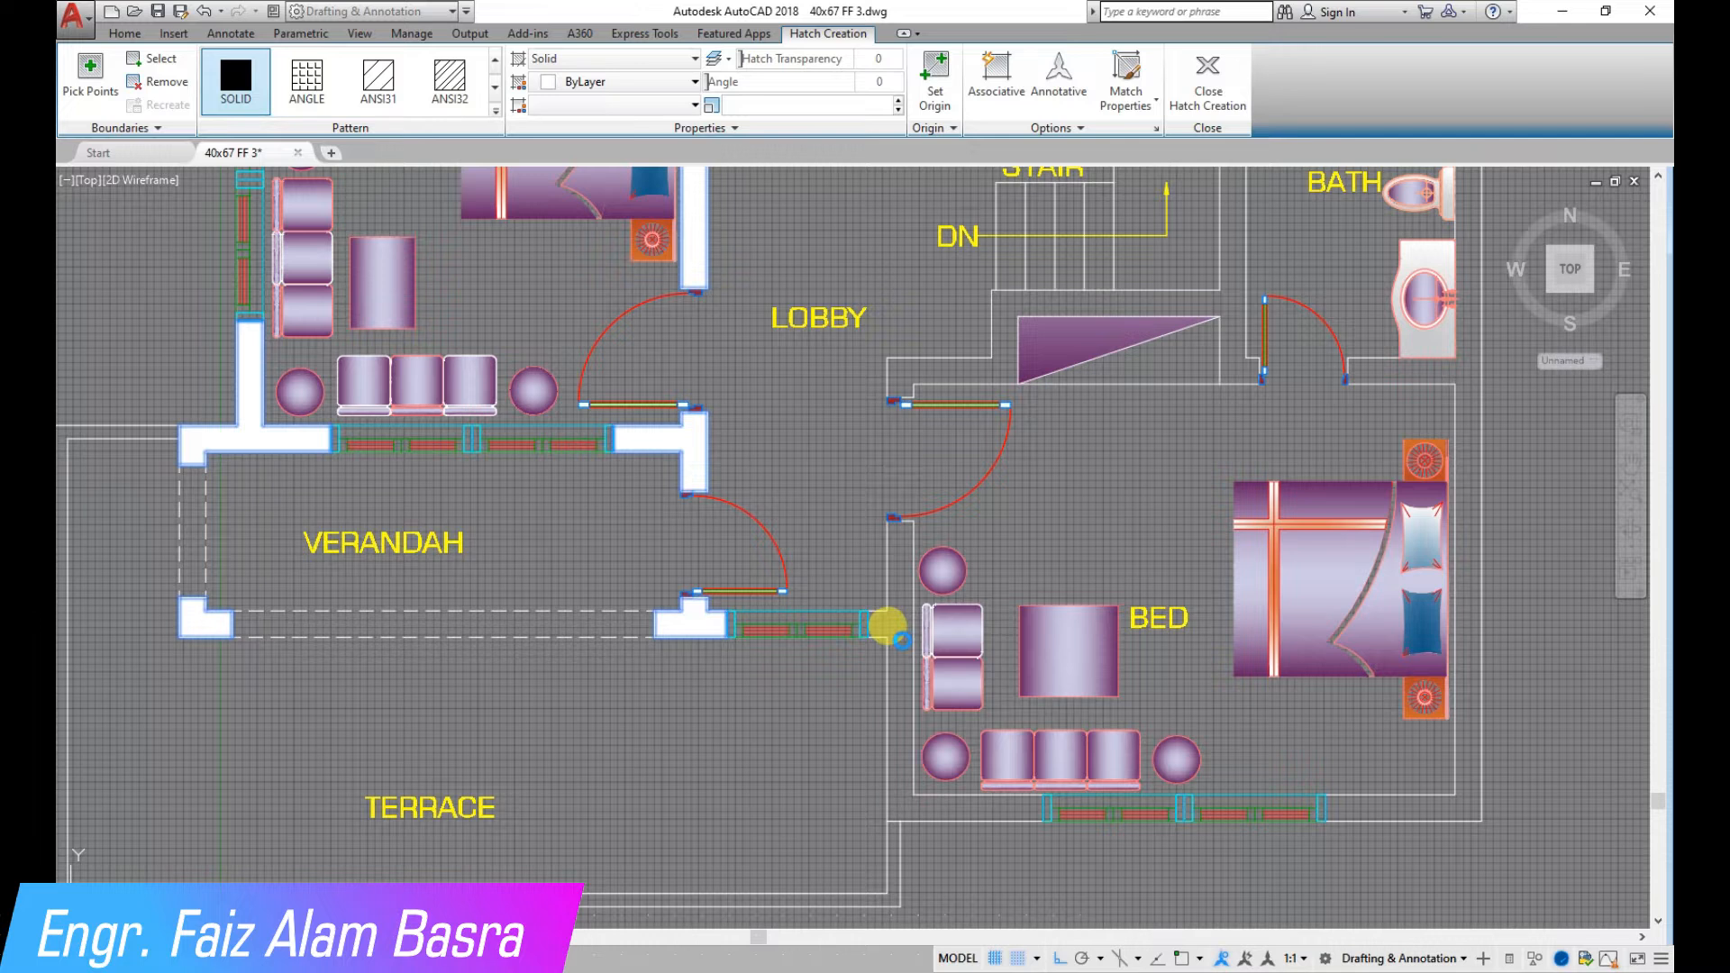
scroll(846, 595, "down", 4)
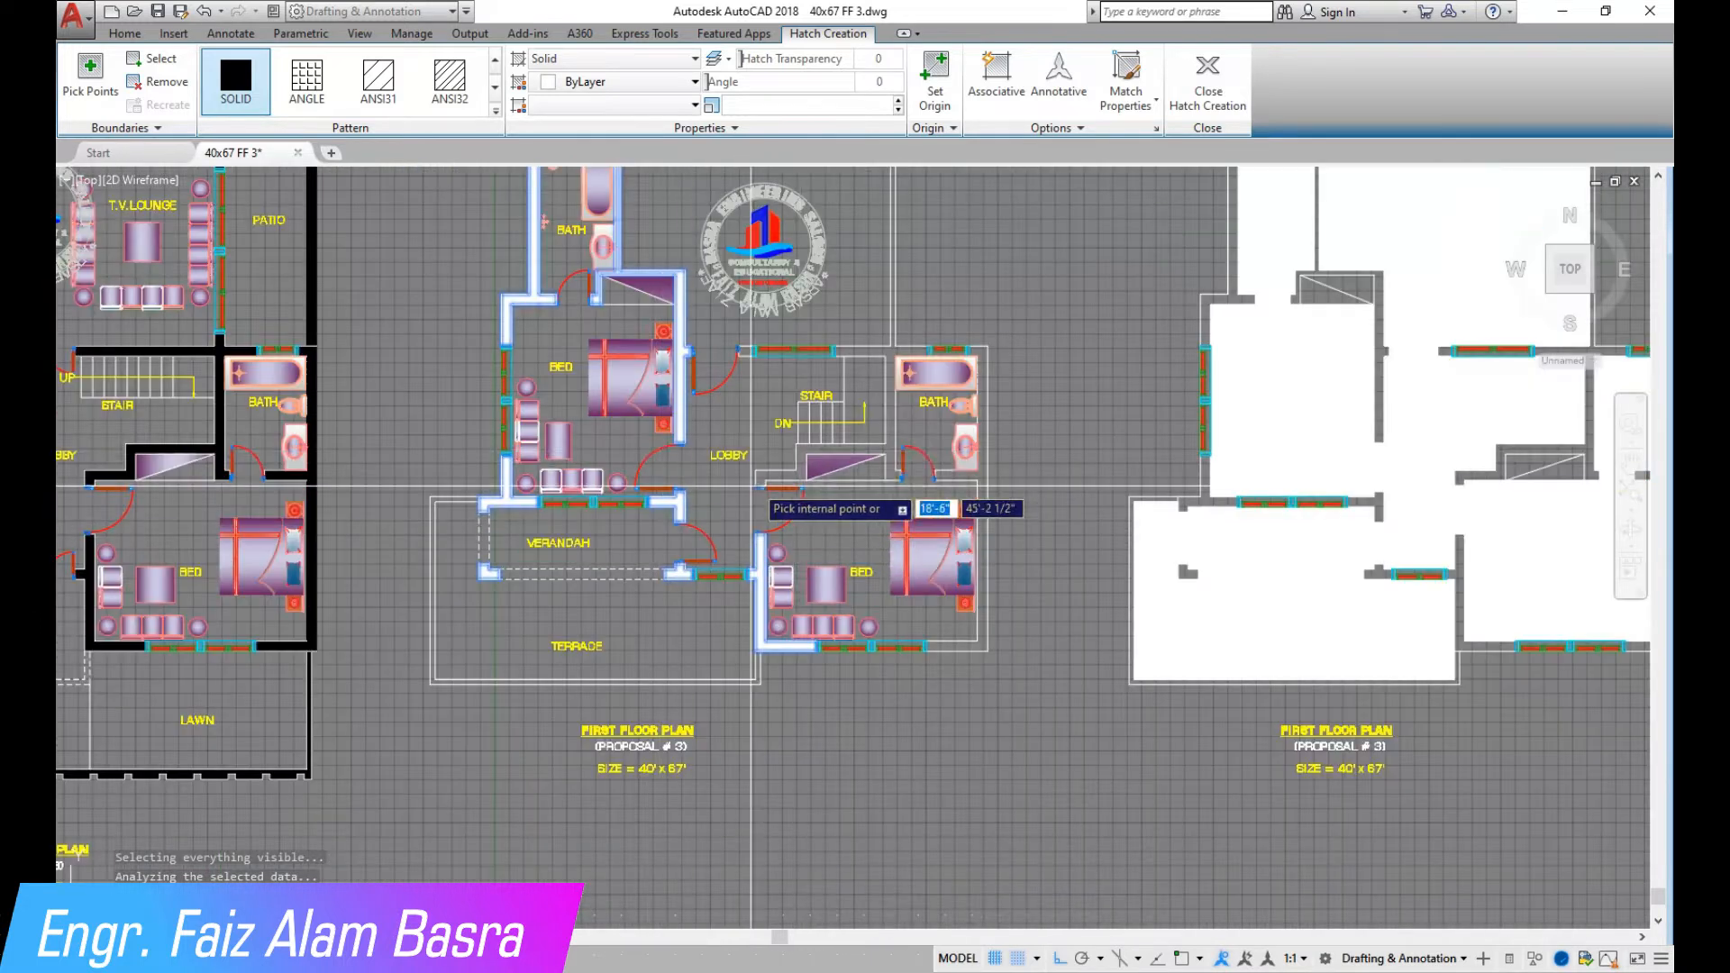
scroll(967, 666, "up", 3)
key("Return")
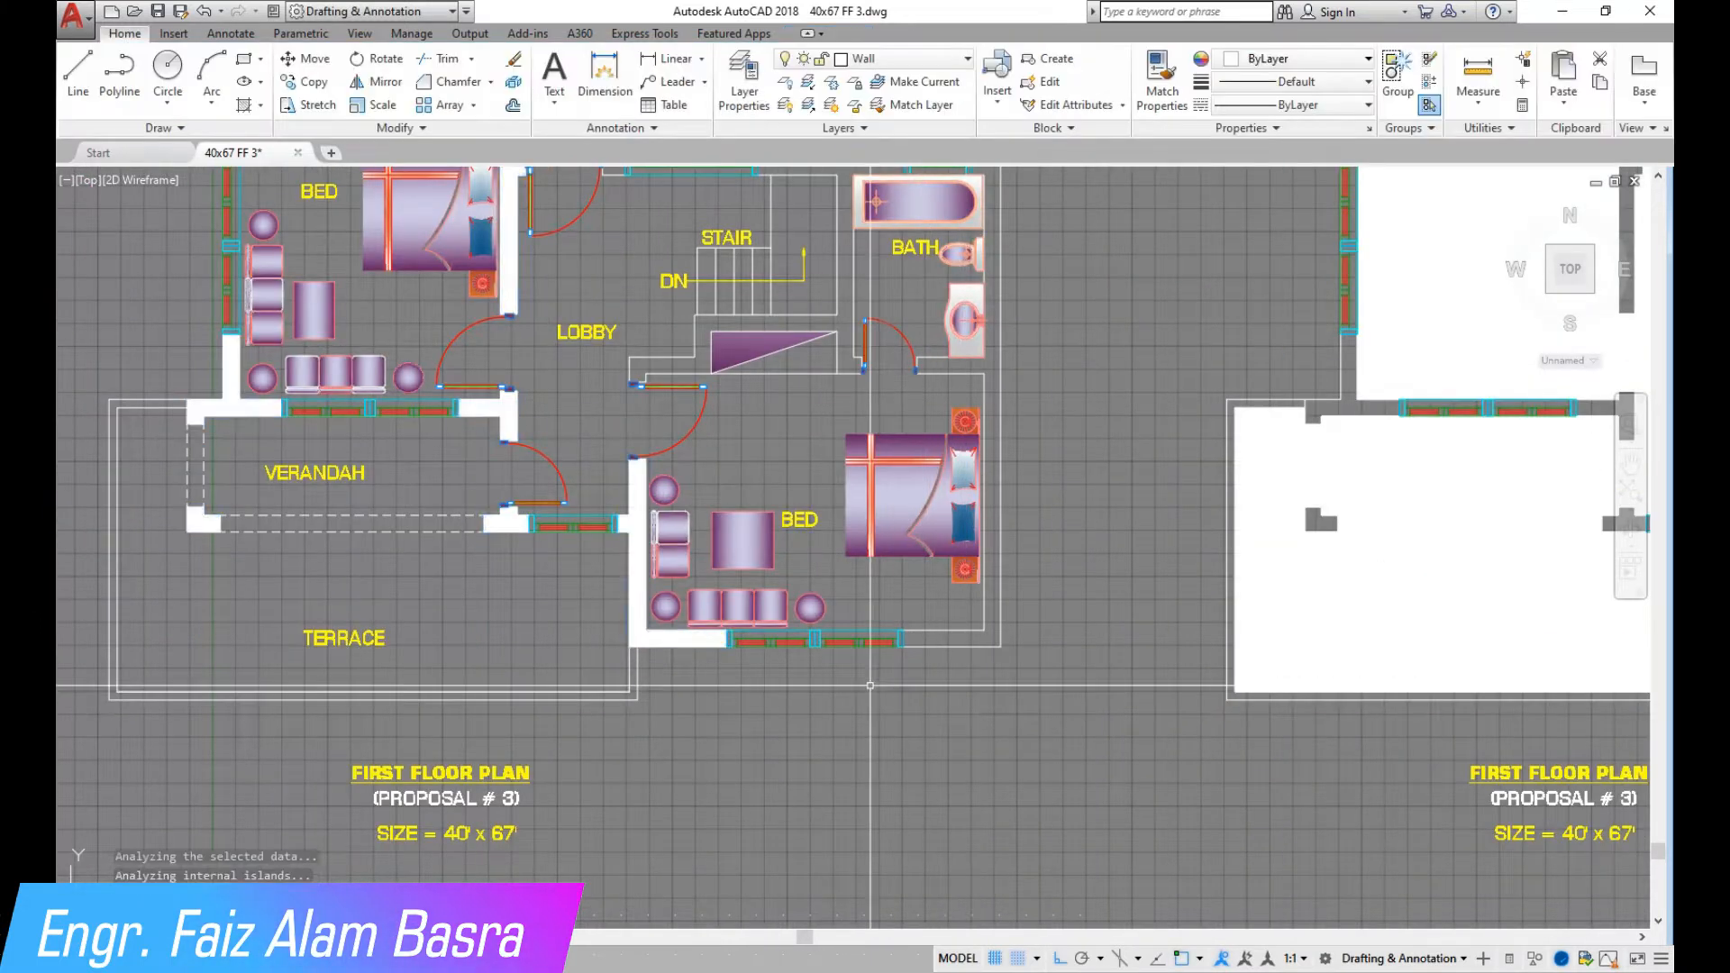
Extend the wall line across the gap between stair and right bath, and fill the stair, bath and right bedroom walls with a solid hatch
scroll(901, 631, "down", 4)
scroll(781, 399, "up", 6)
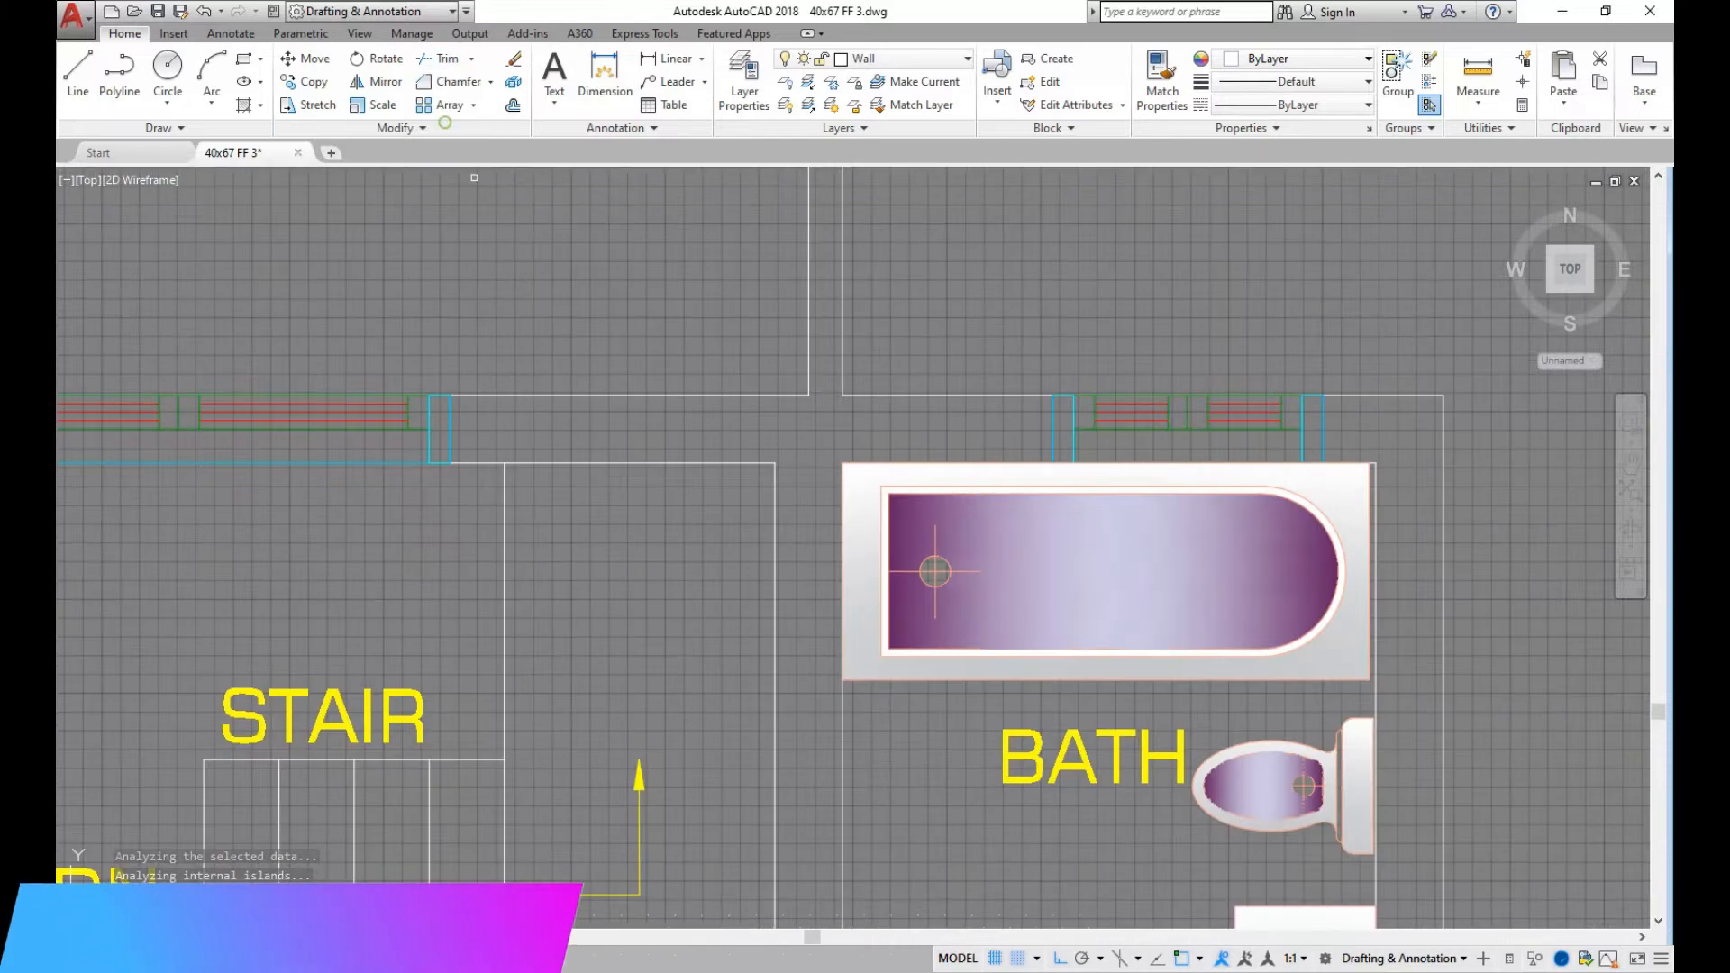
scroll(598, 227, "down", 4)
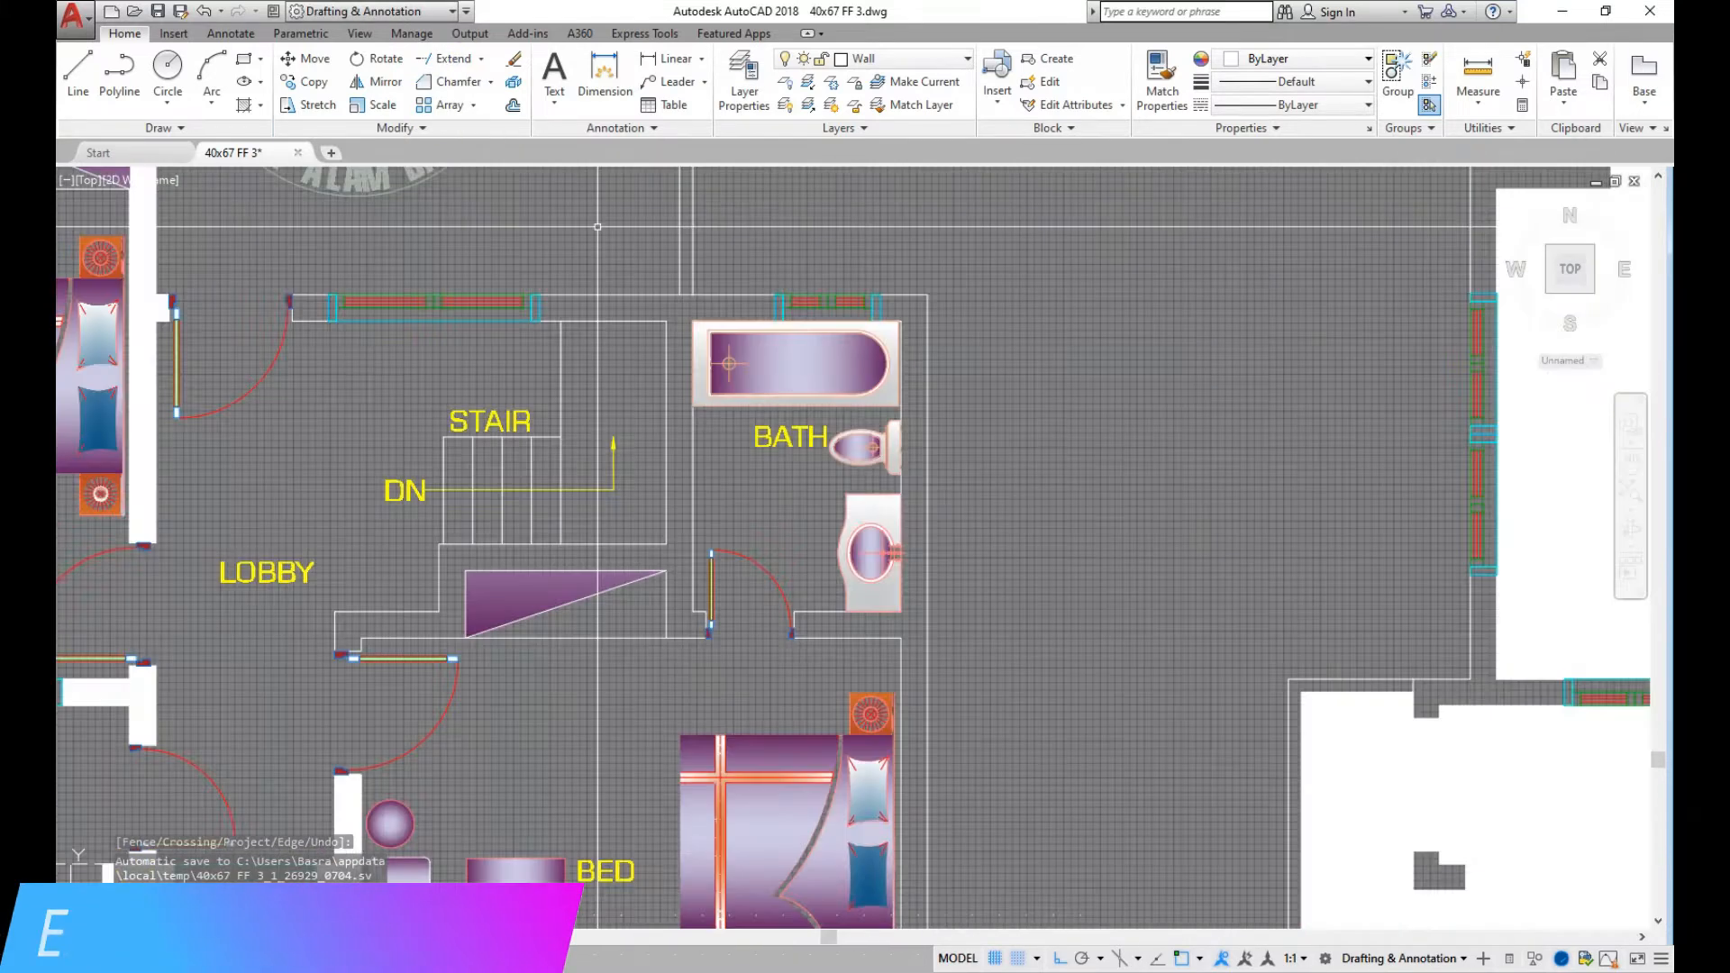
type("h")
key("Return")
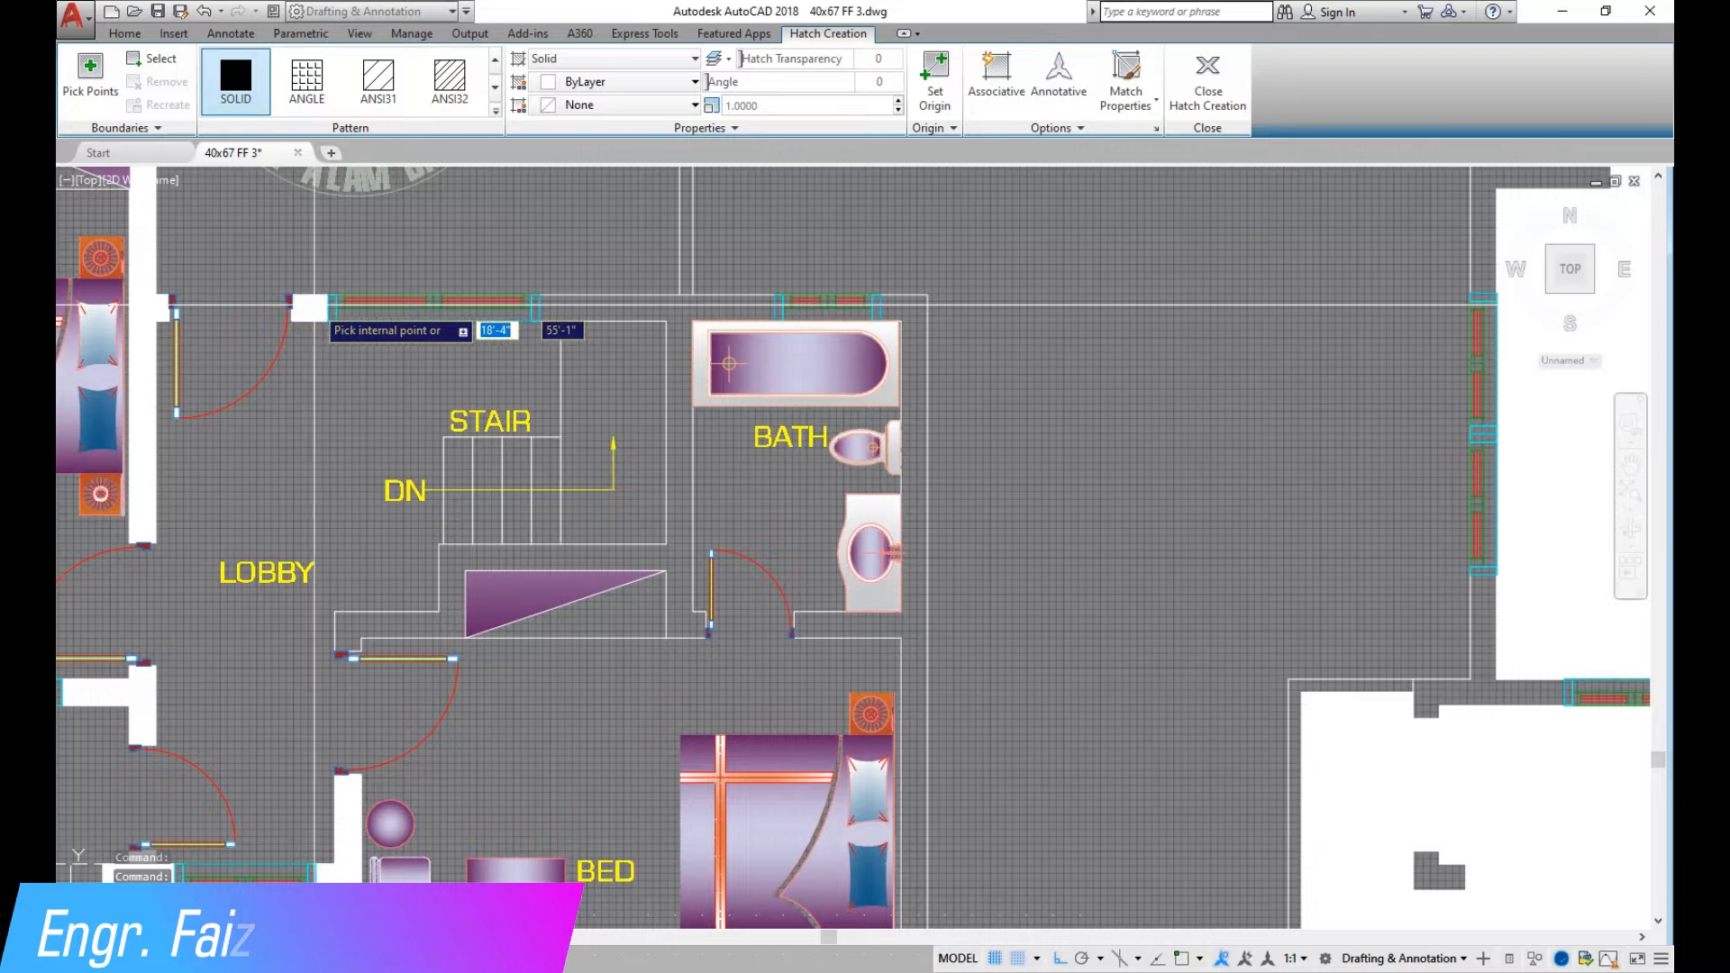
left_click(685, 306)
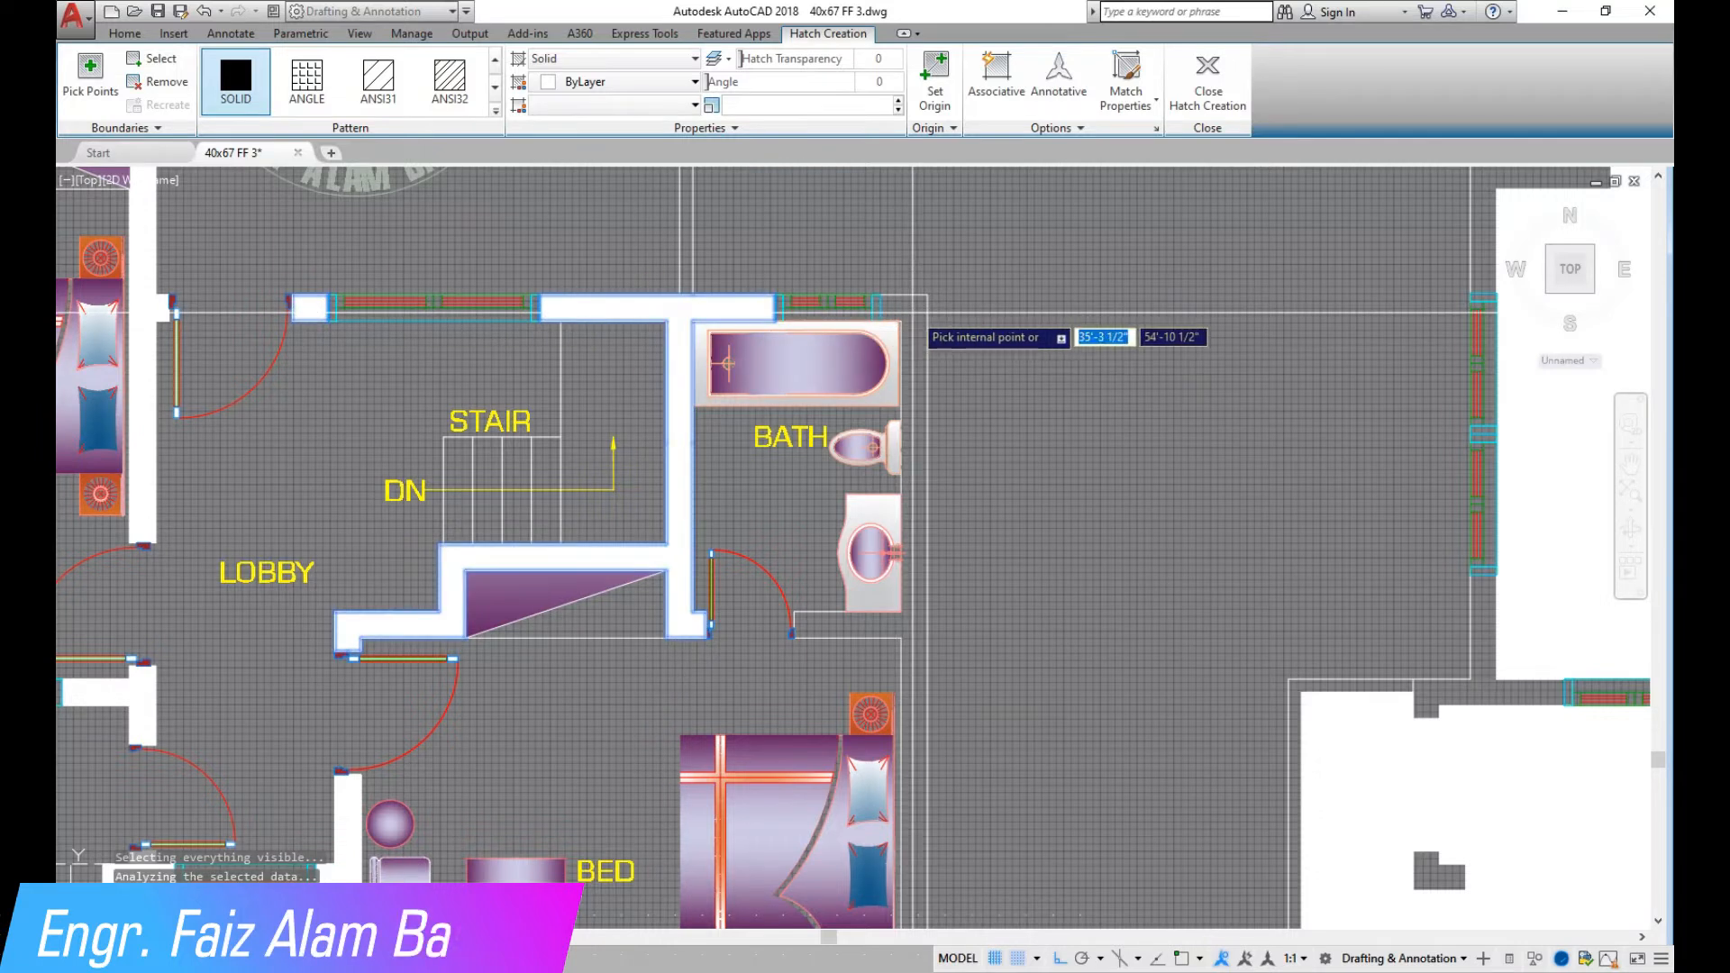
left_click(899, 301)
scroll(902, 311, "down", 4)
key("Return")
scroll(786, 429, "up", 2)
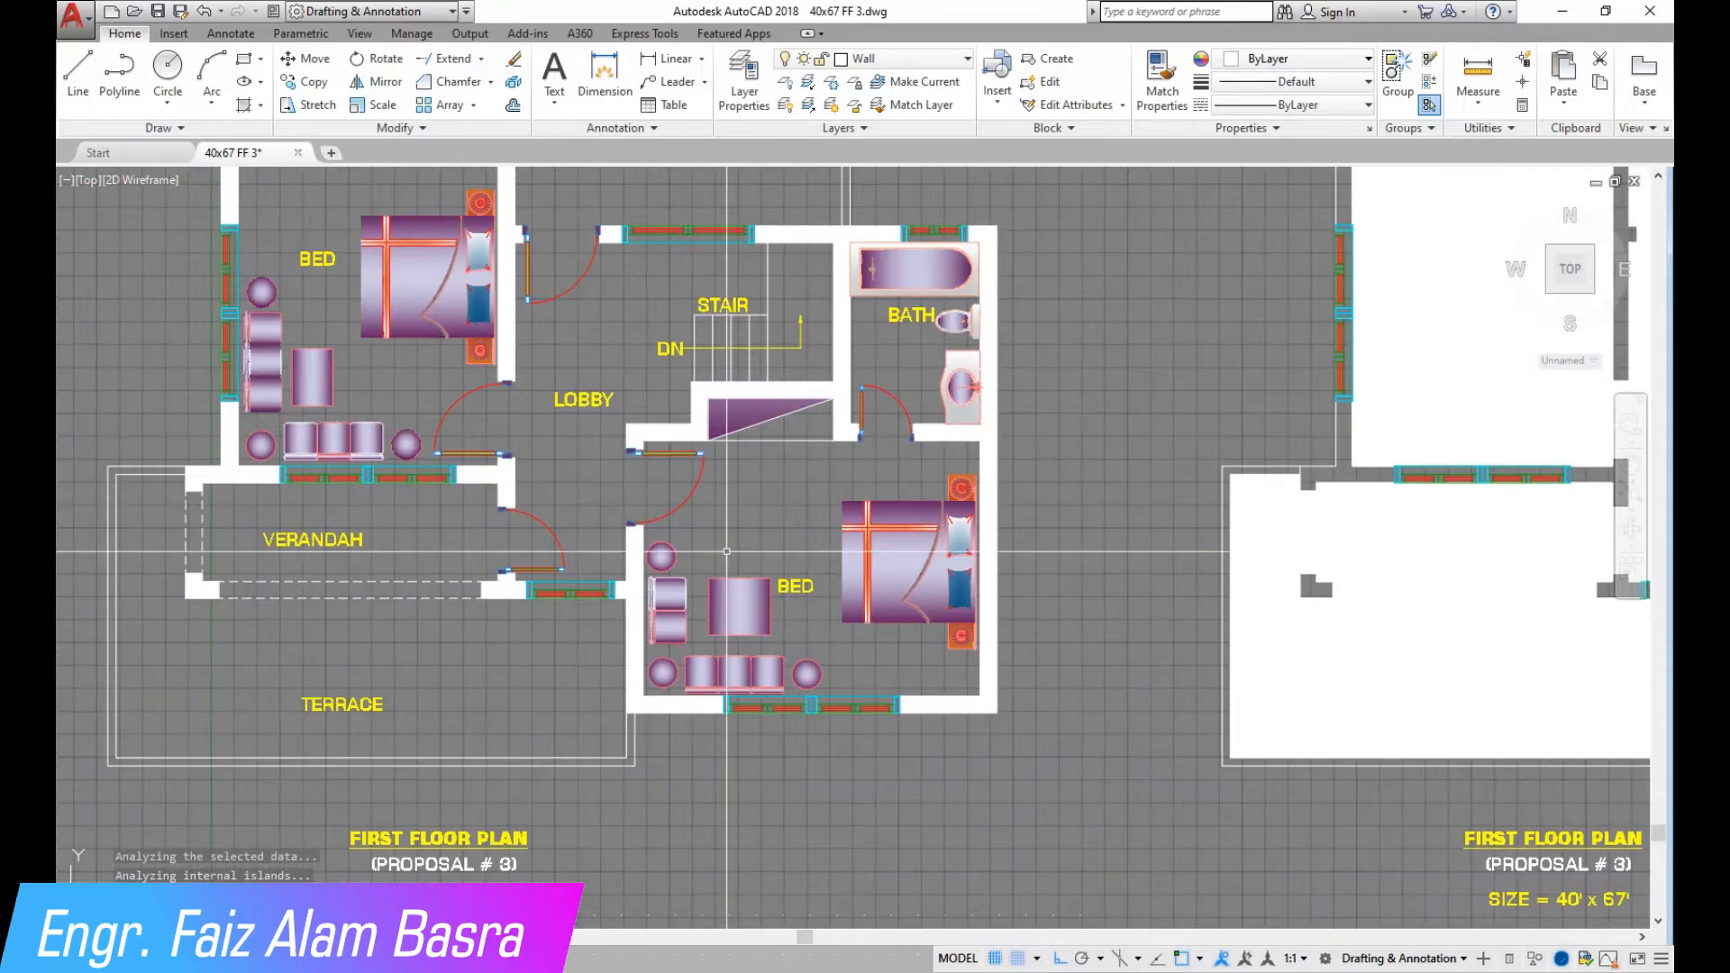
Fill the parapet wall around the front terrace with a solid hatch
scroll(856, 566, "down", 2)
left_click(269, 246)
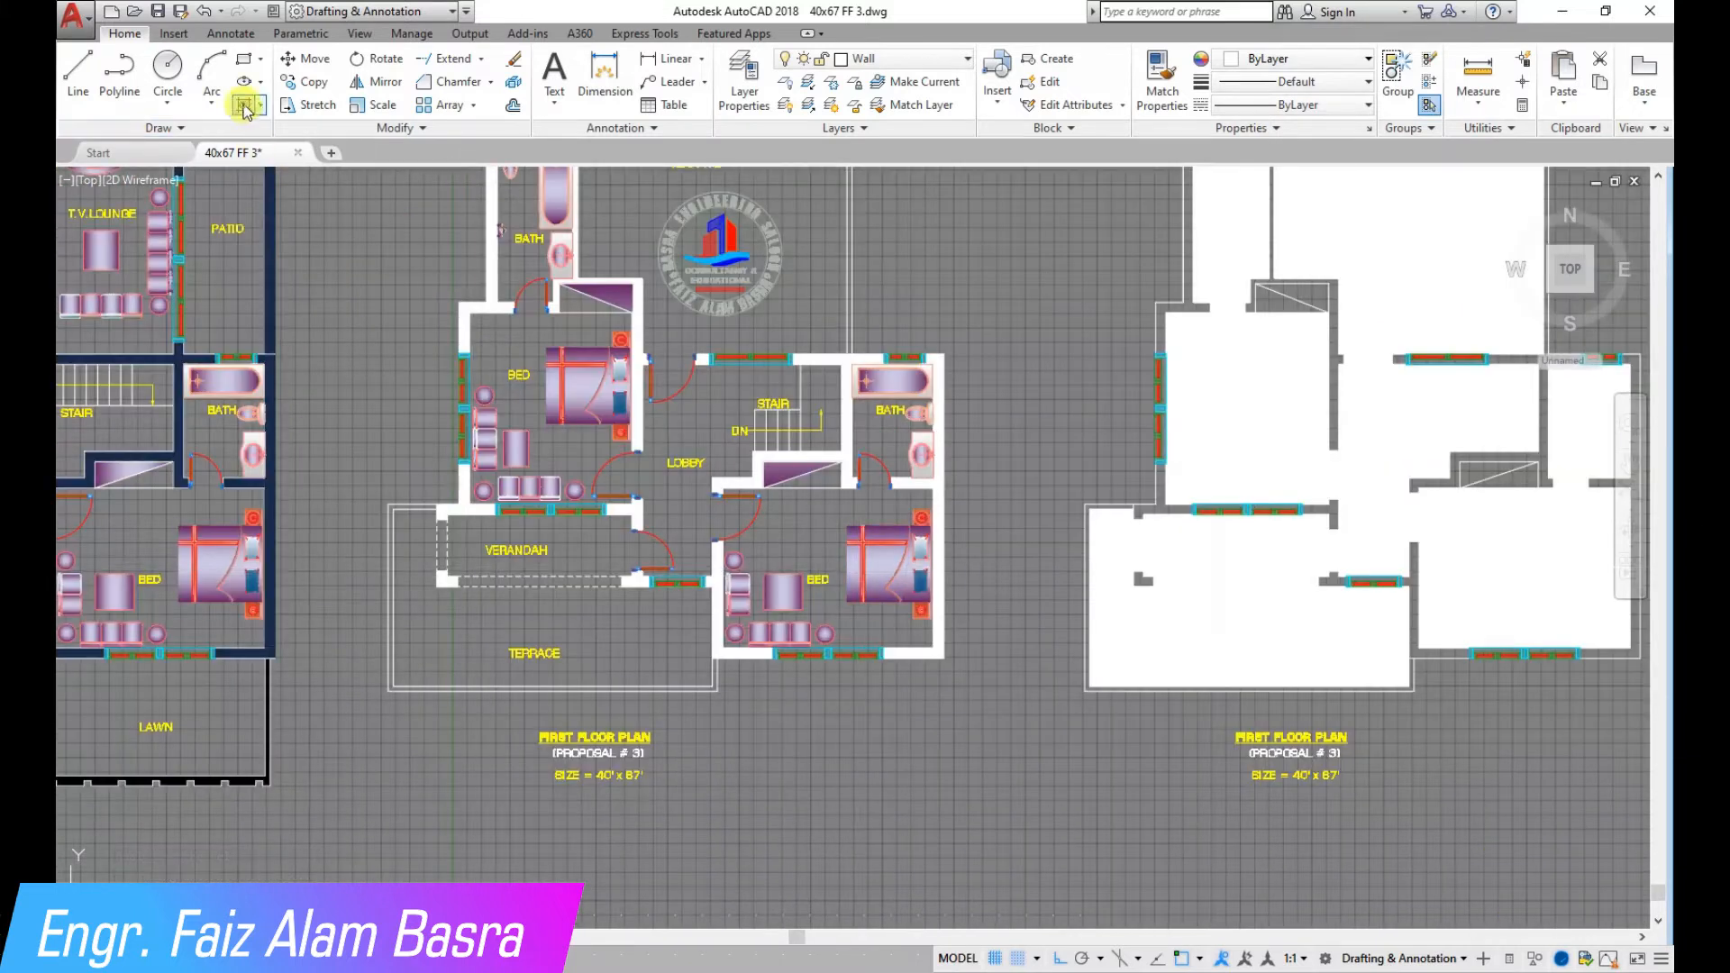
key("Return")
scroll(483, 667, "down", 3)
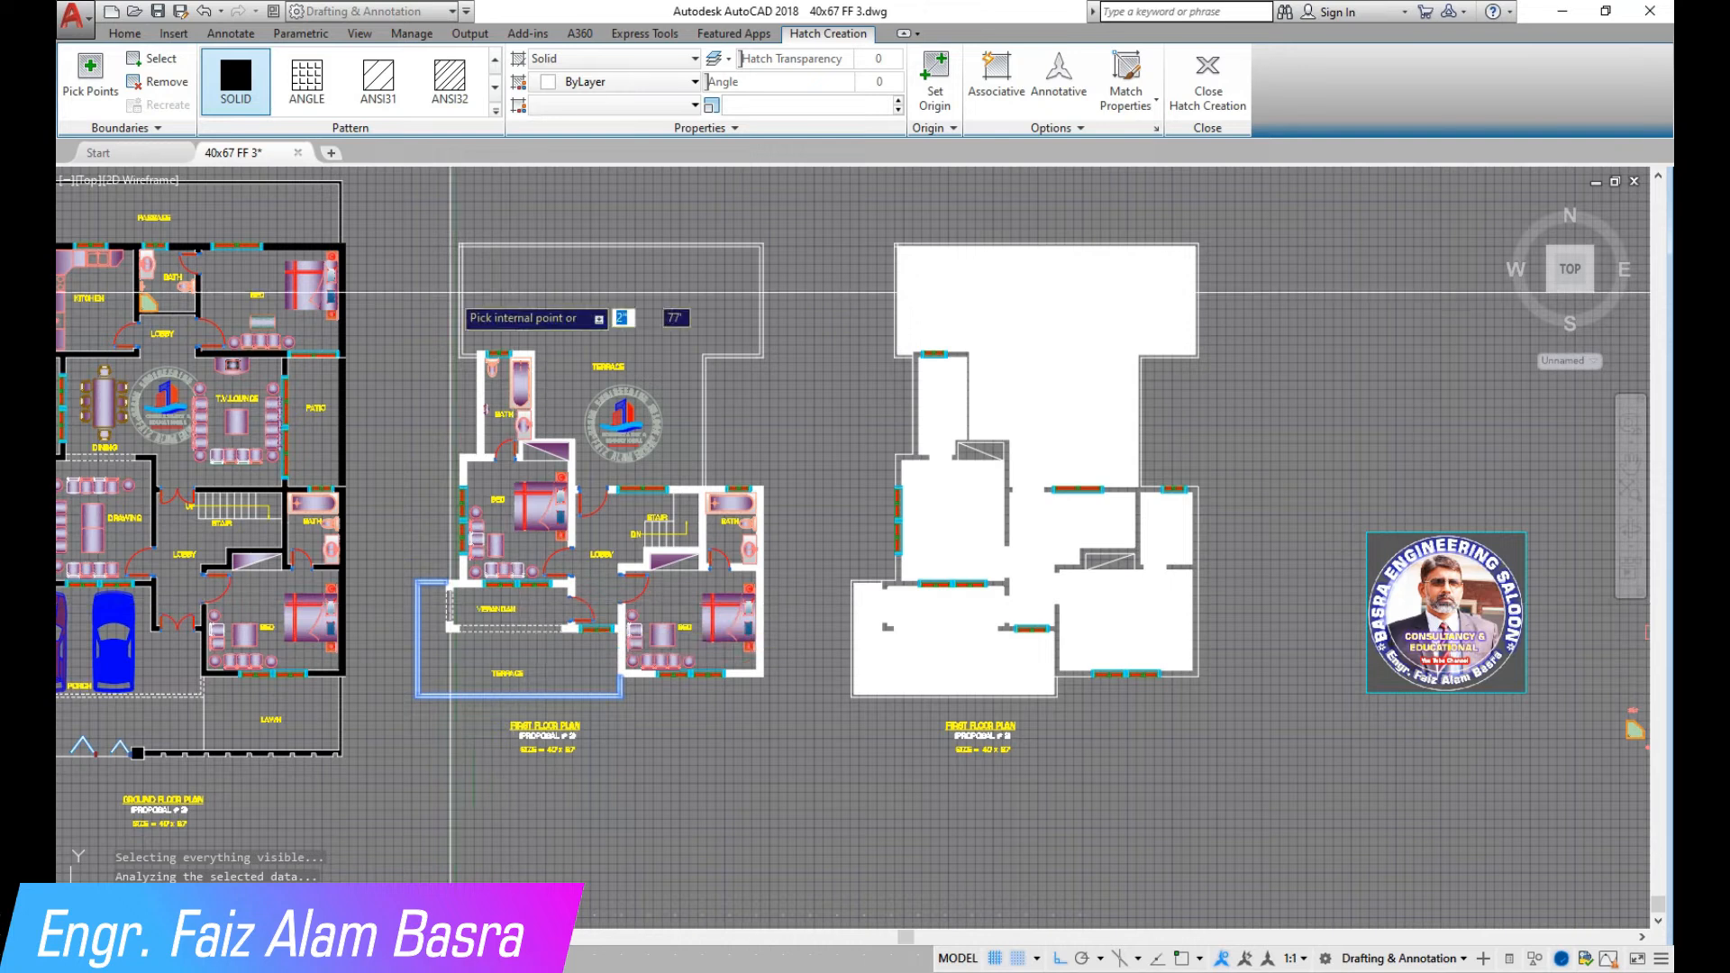
scroll(468, 268, "up", 3)
scroll(468, 268, "up", 2)
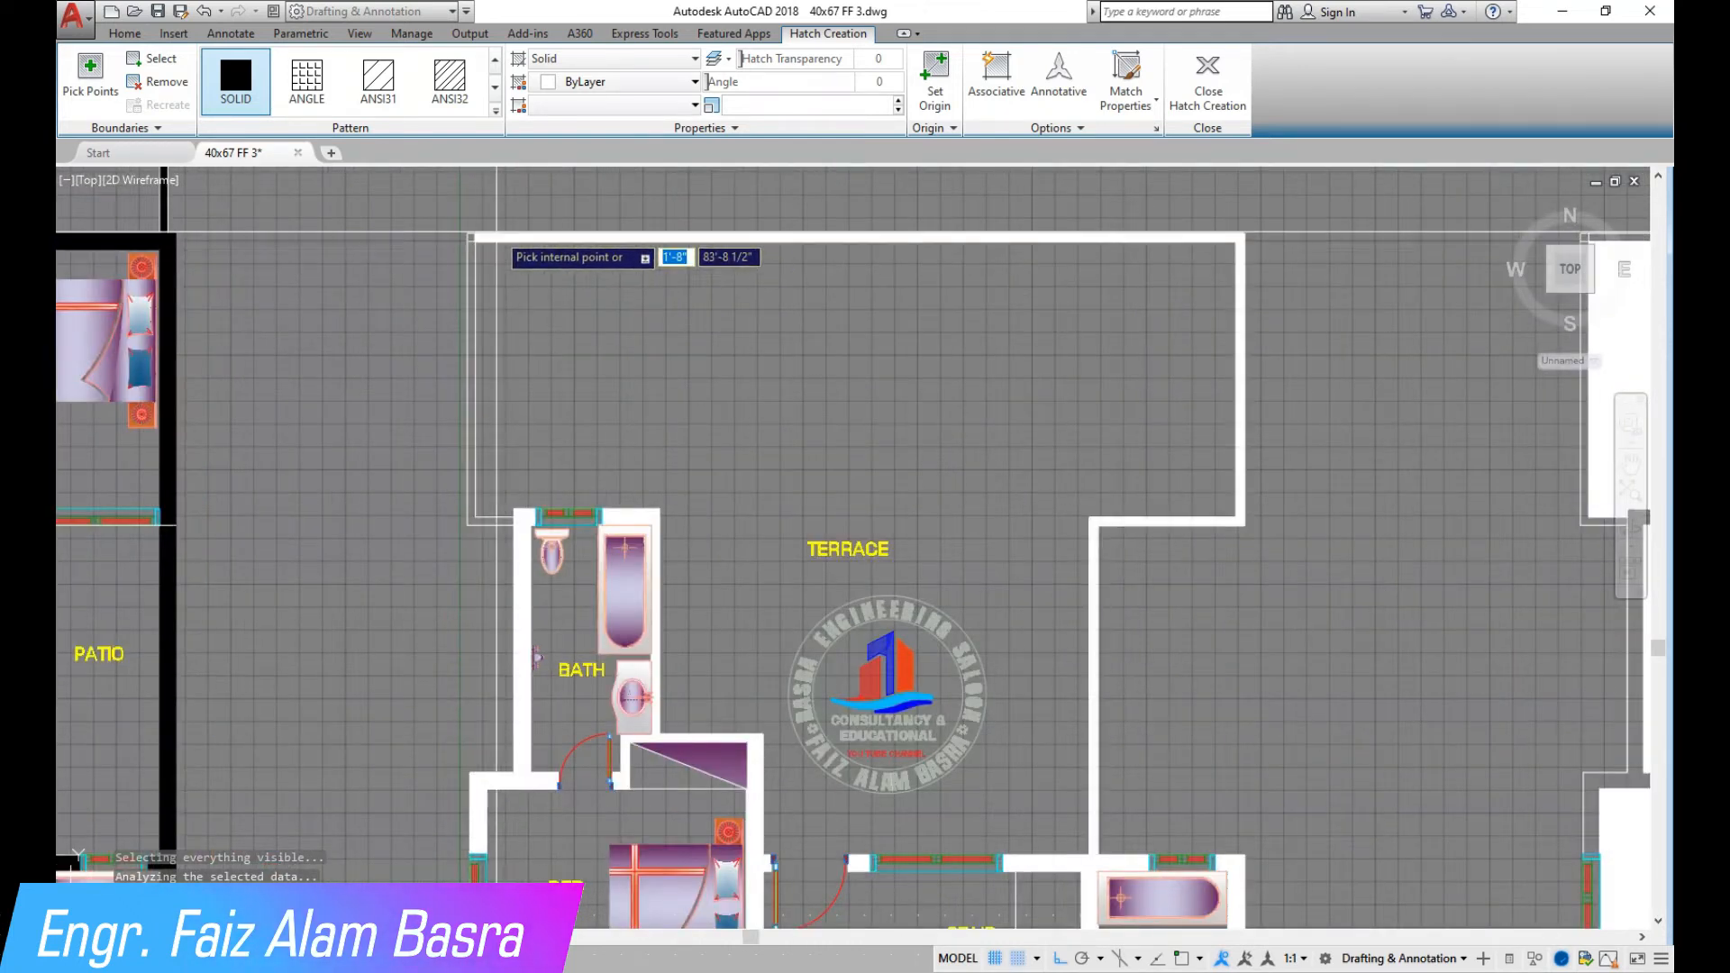
left_click(475, 224)
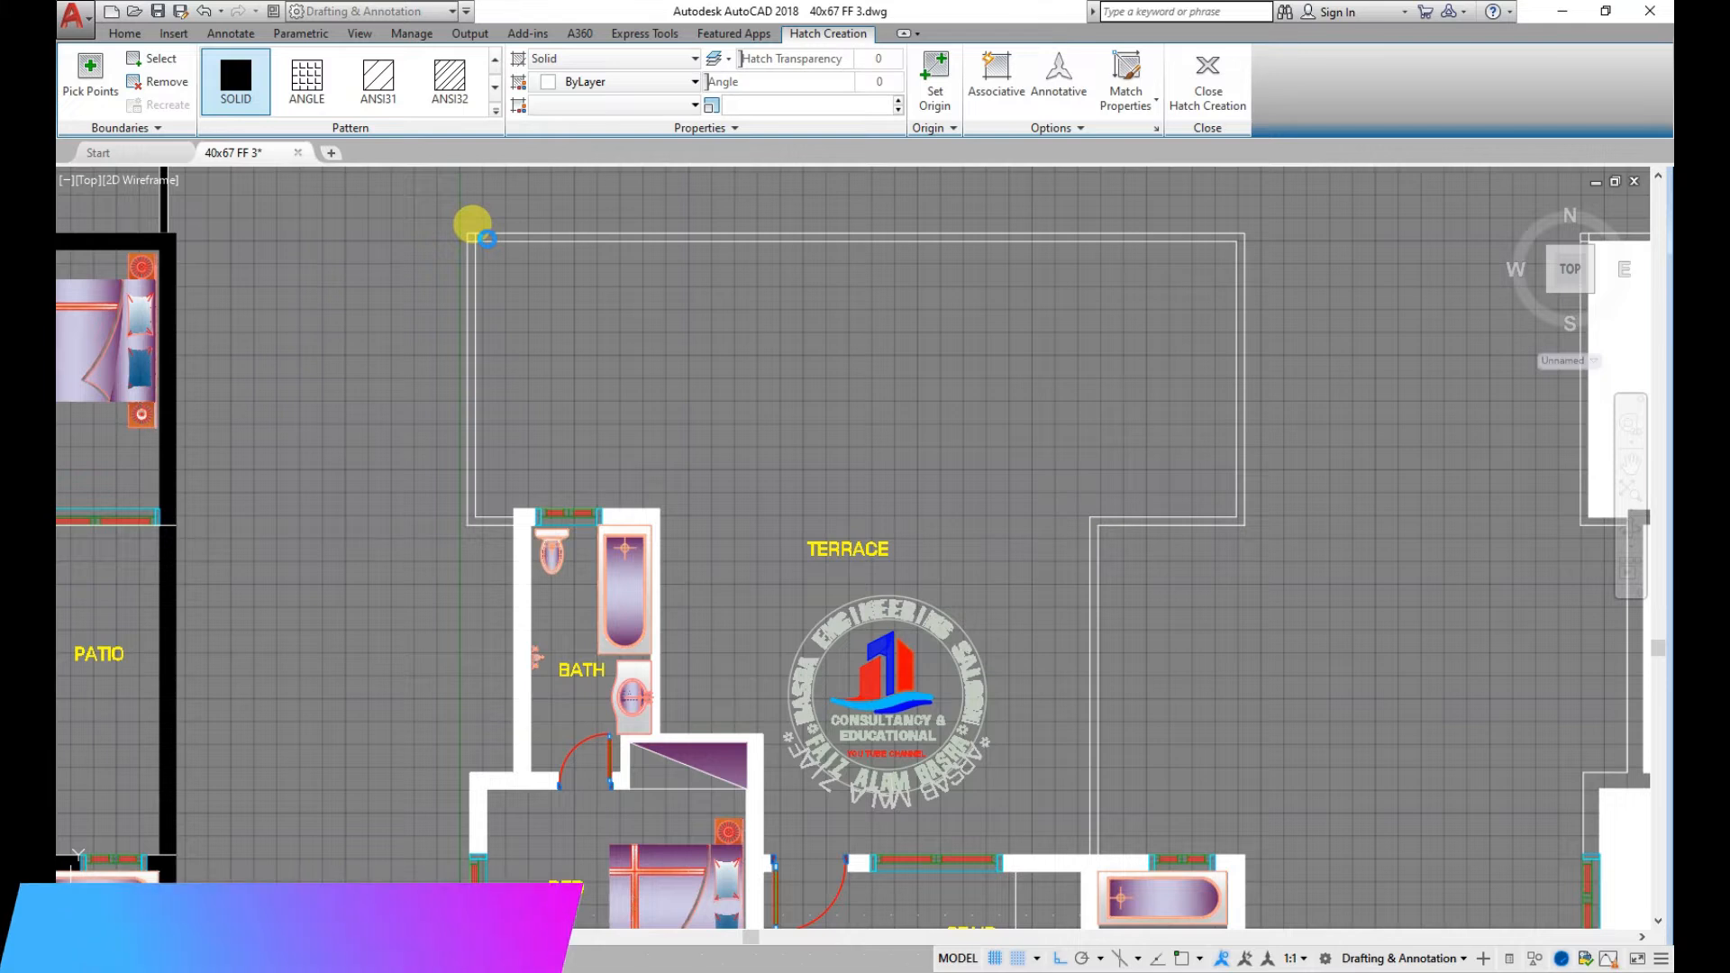
scroll(468, 239, "up", 4)
key("Escape")
Chamfer the two inner parapet lines at the rear terrace's upper-left corner into a clean corner
left_click(452, 82)
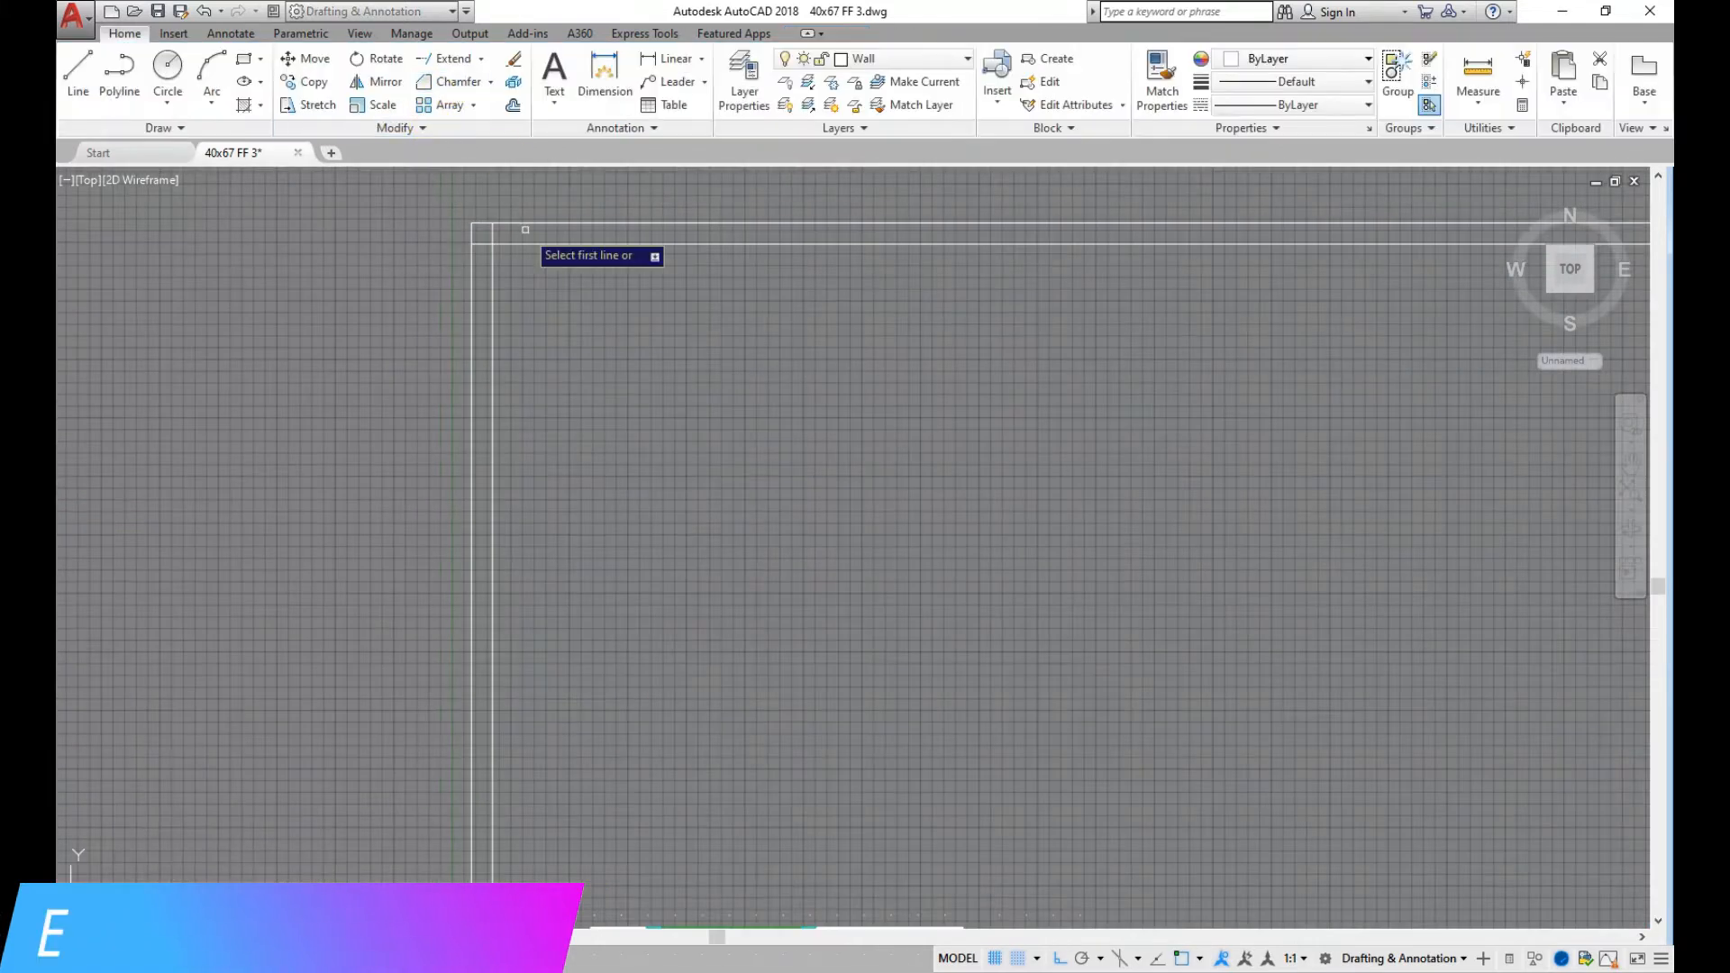
left_click(523, 241)
left_click(494, 255)
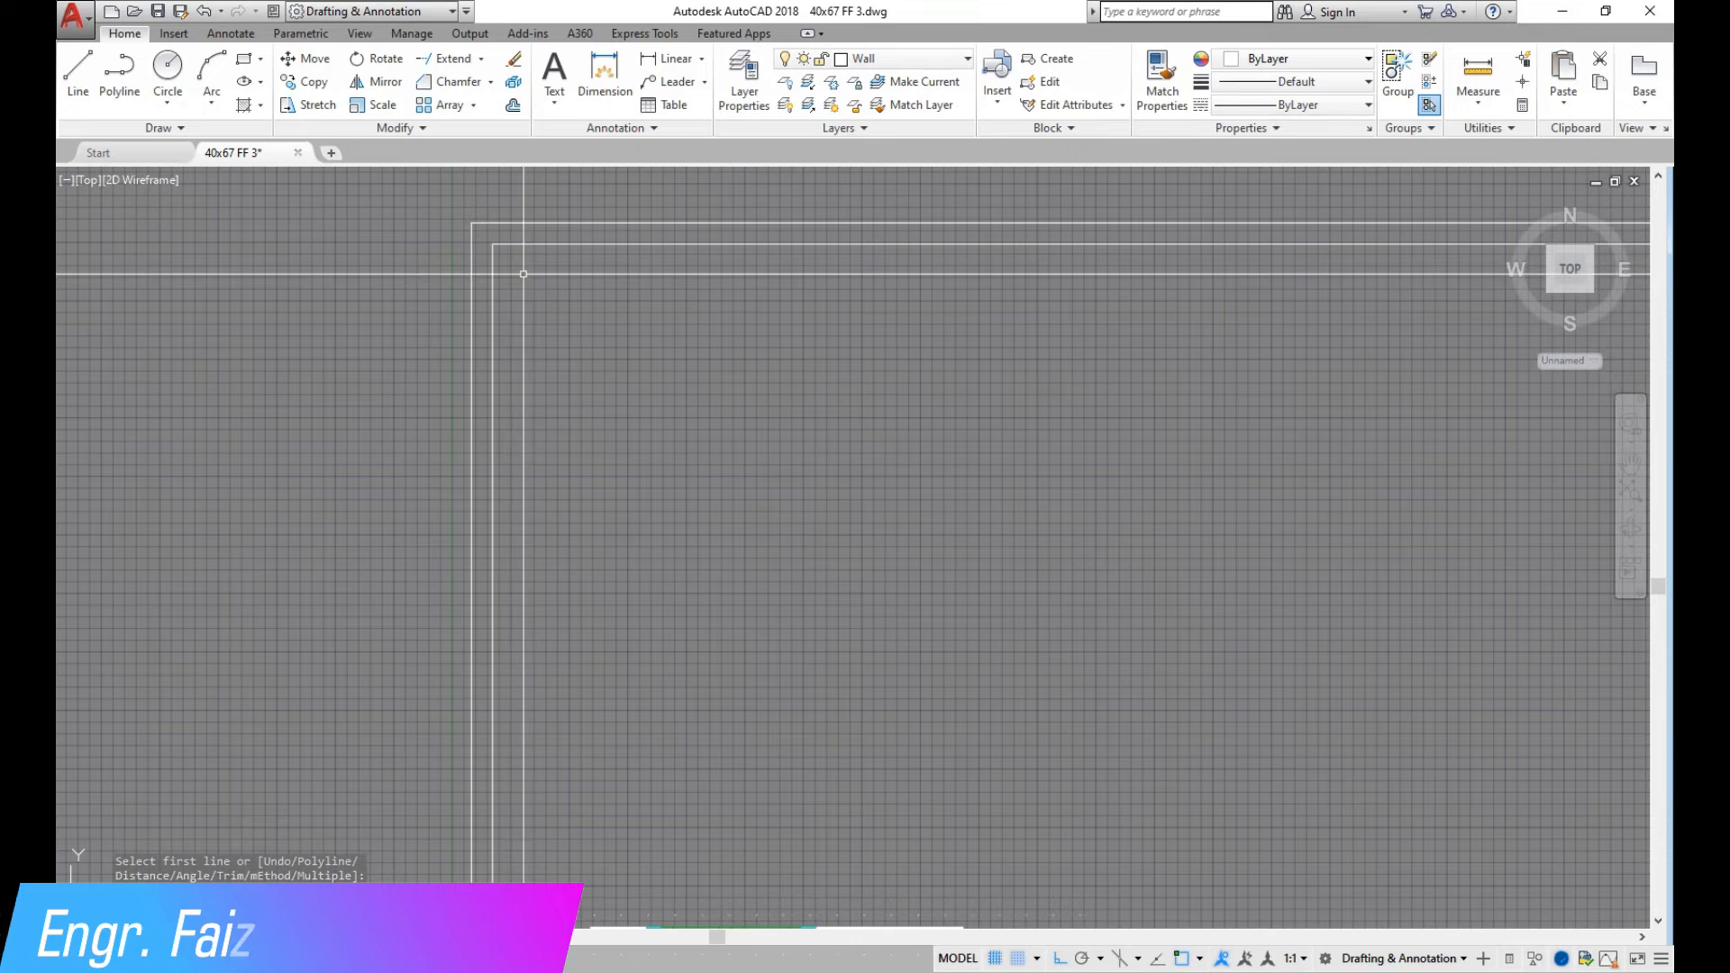
Fill the parapet wall around the rear terrace with a solid hatch
scroll(335, 230, "down", 2)
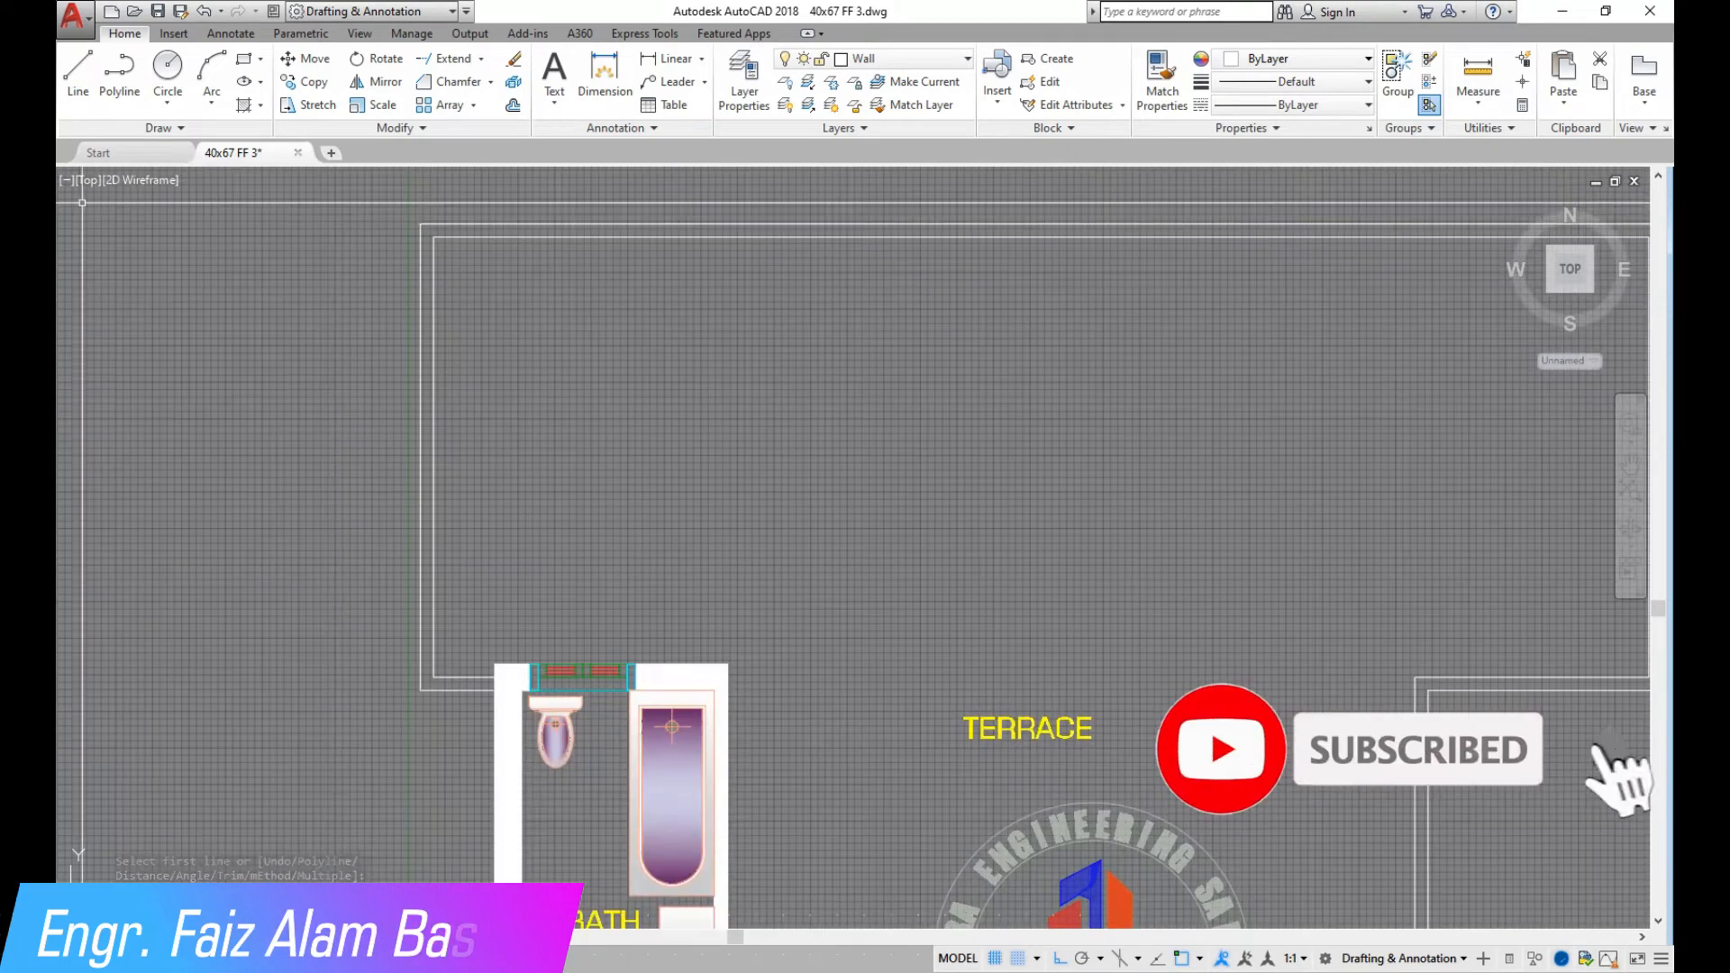
type("h")
key("Return")
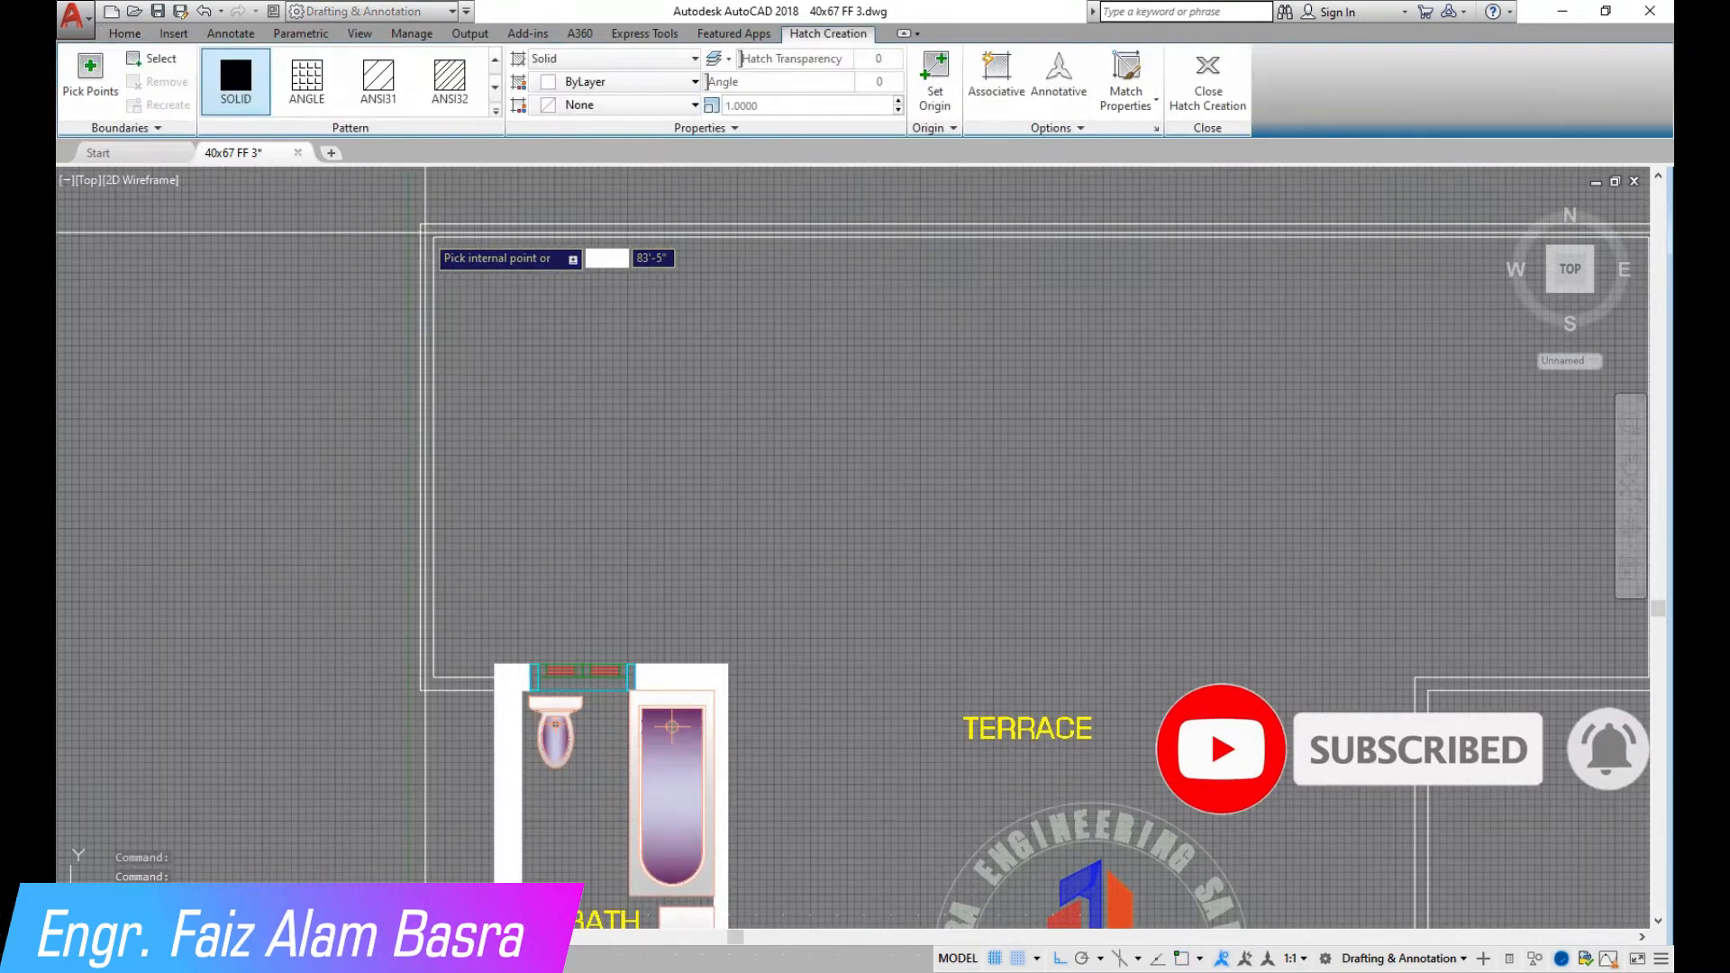
scroll(414, 227, "down", 2)
left_click(427, 232)
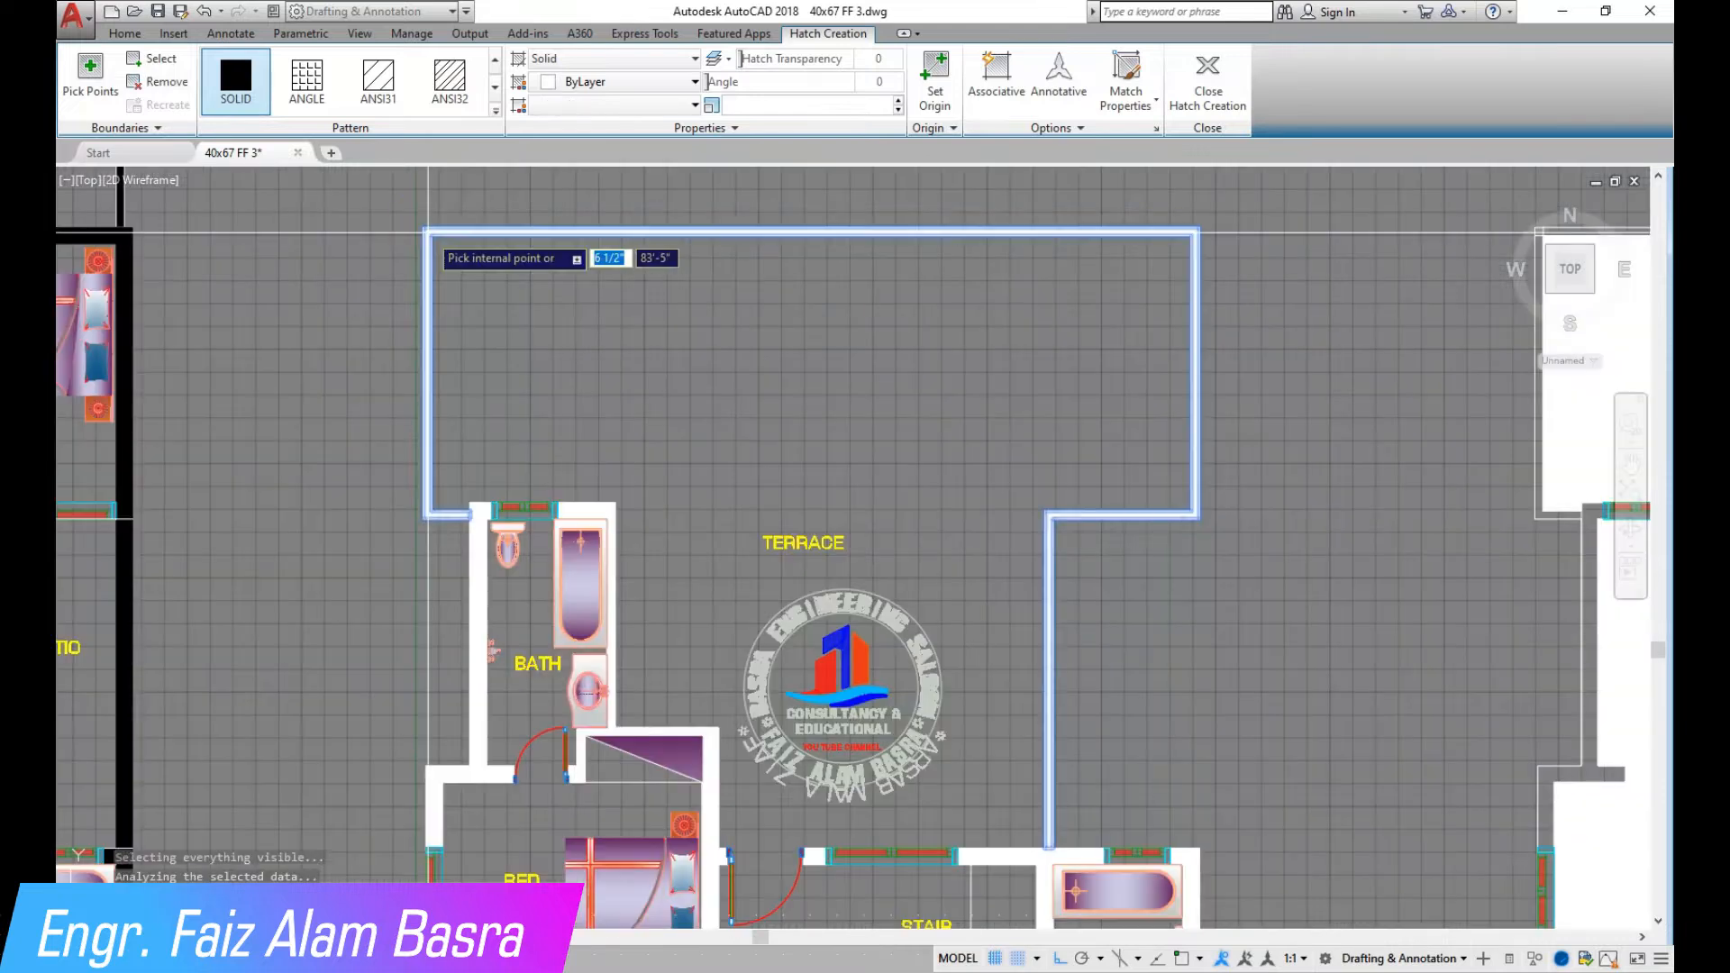
key("Return")
scroll(472, 295, "down", 2)
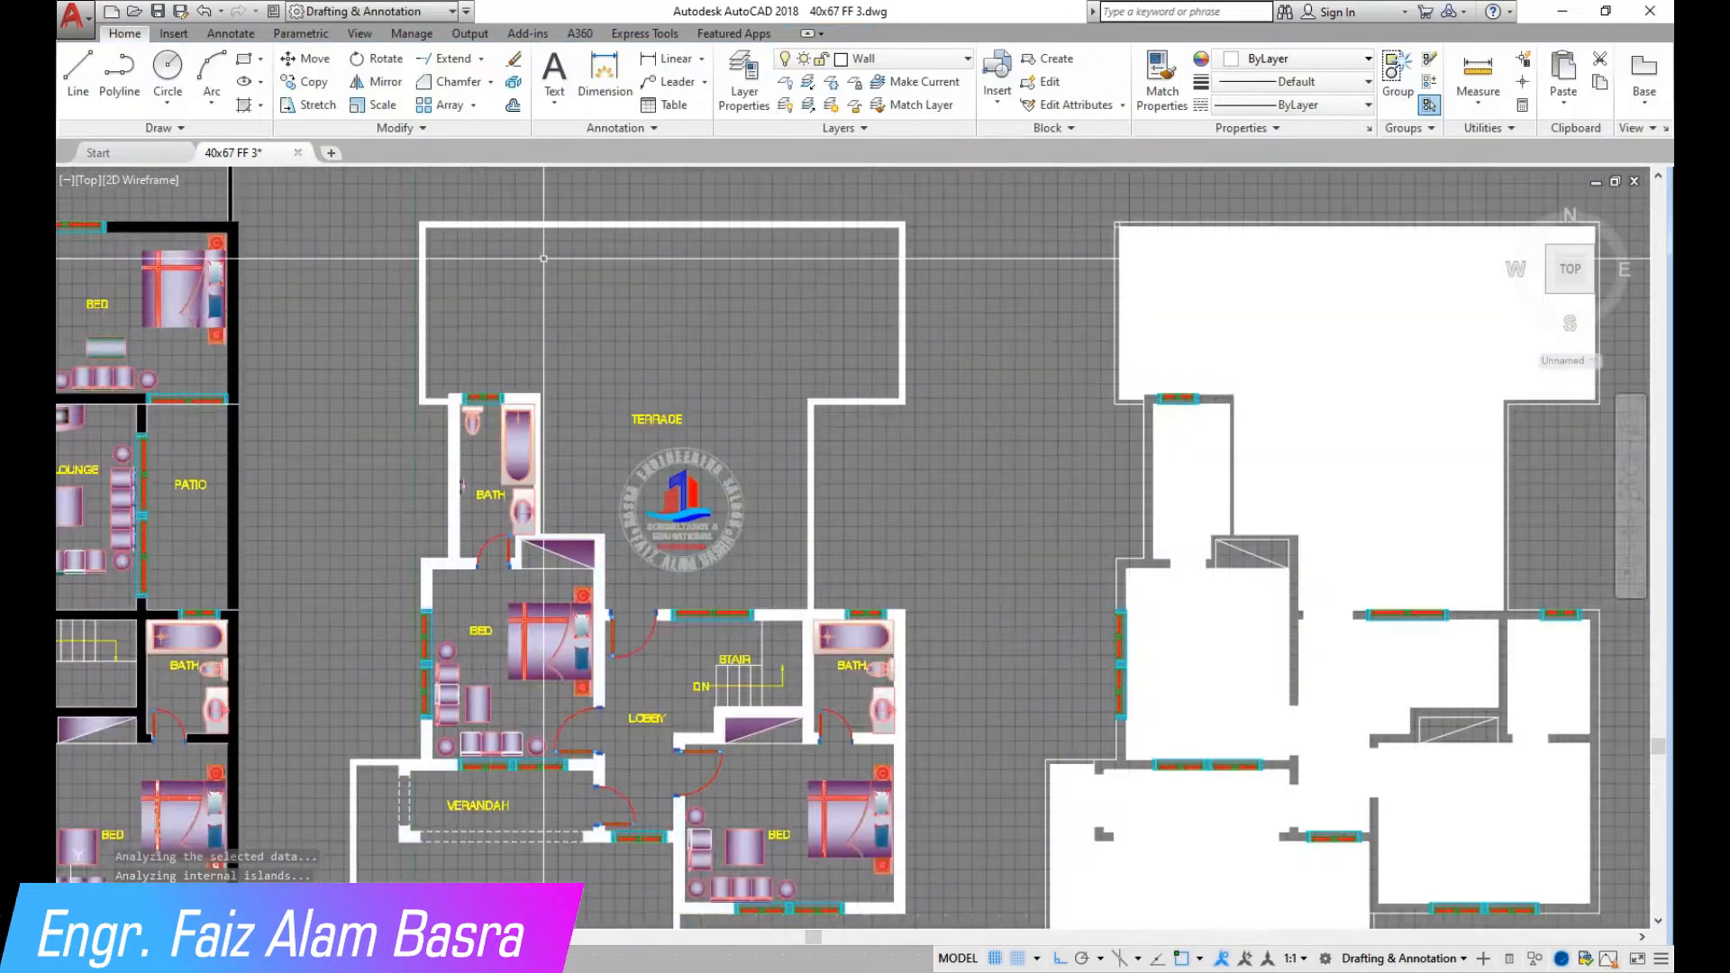
Match the first floor plan's wall hatches to the ground floor plan's black wall hatch
scroll(472, 295, "down", 2)
scroll(424, 439, "up", 2)
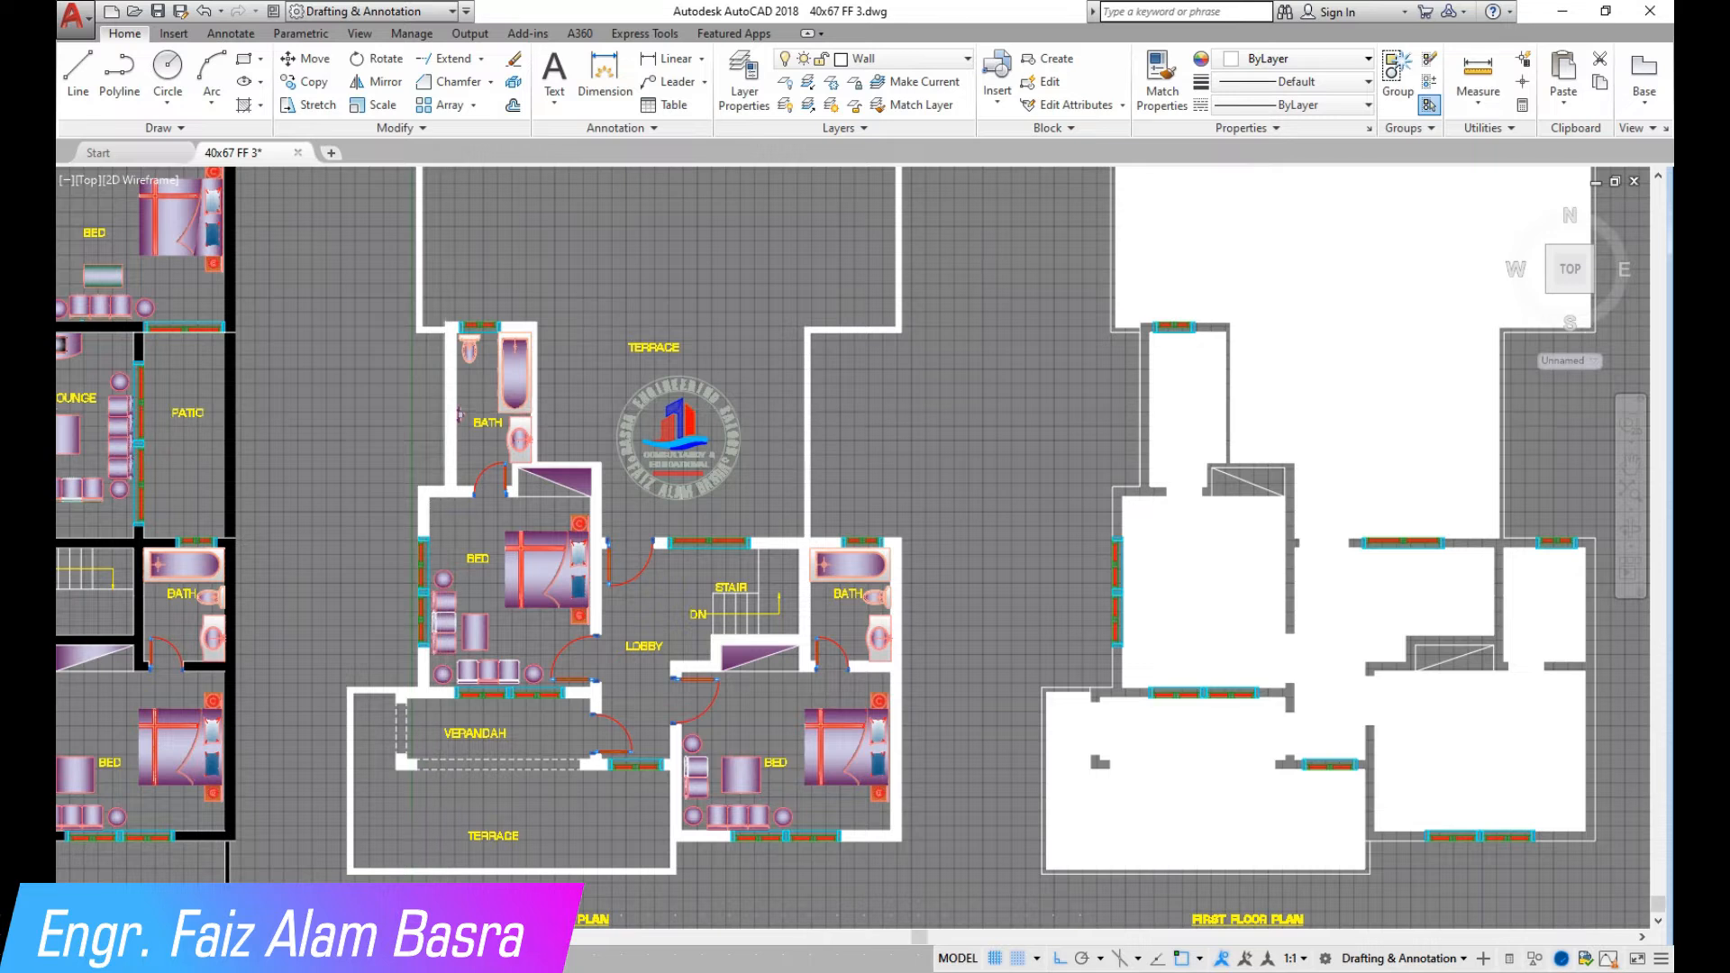
scroll(500, 432, "down", 2)
scroll(478, 343, "up", 2)
left_click(1149, 102)
scroll(171, 752, "up", 4)
left_click(374, 491)
scroll(671, 641, "down", 5)
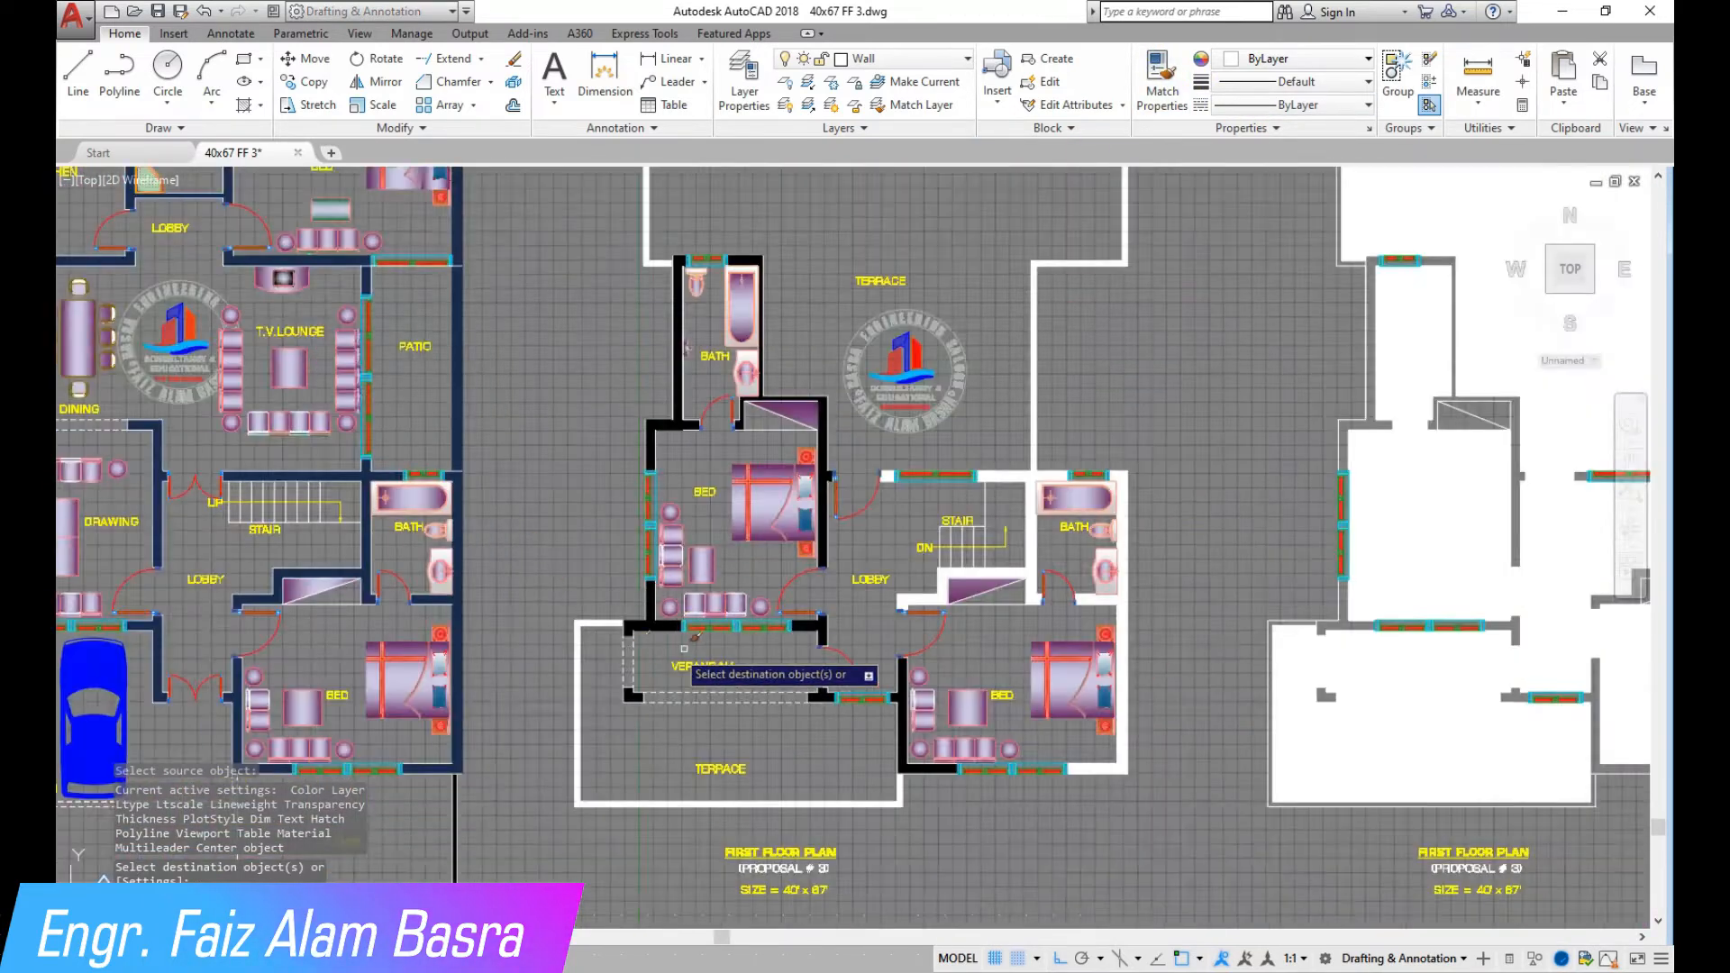
Match the front and rear terrace parapet hatches to the same black wall hatch
scroll(987, 575, "up", 5)
scroll(856, 564, "down", 2)
scroll(406, 613, "up", 4)
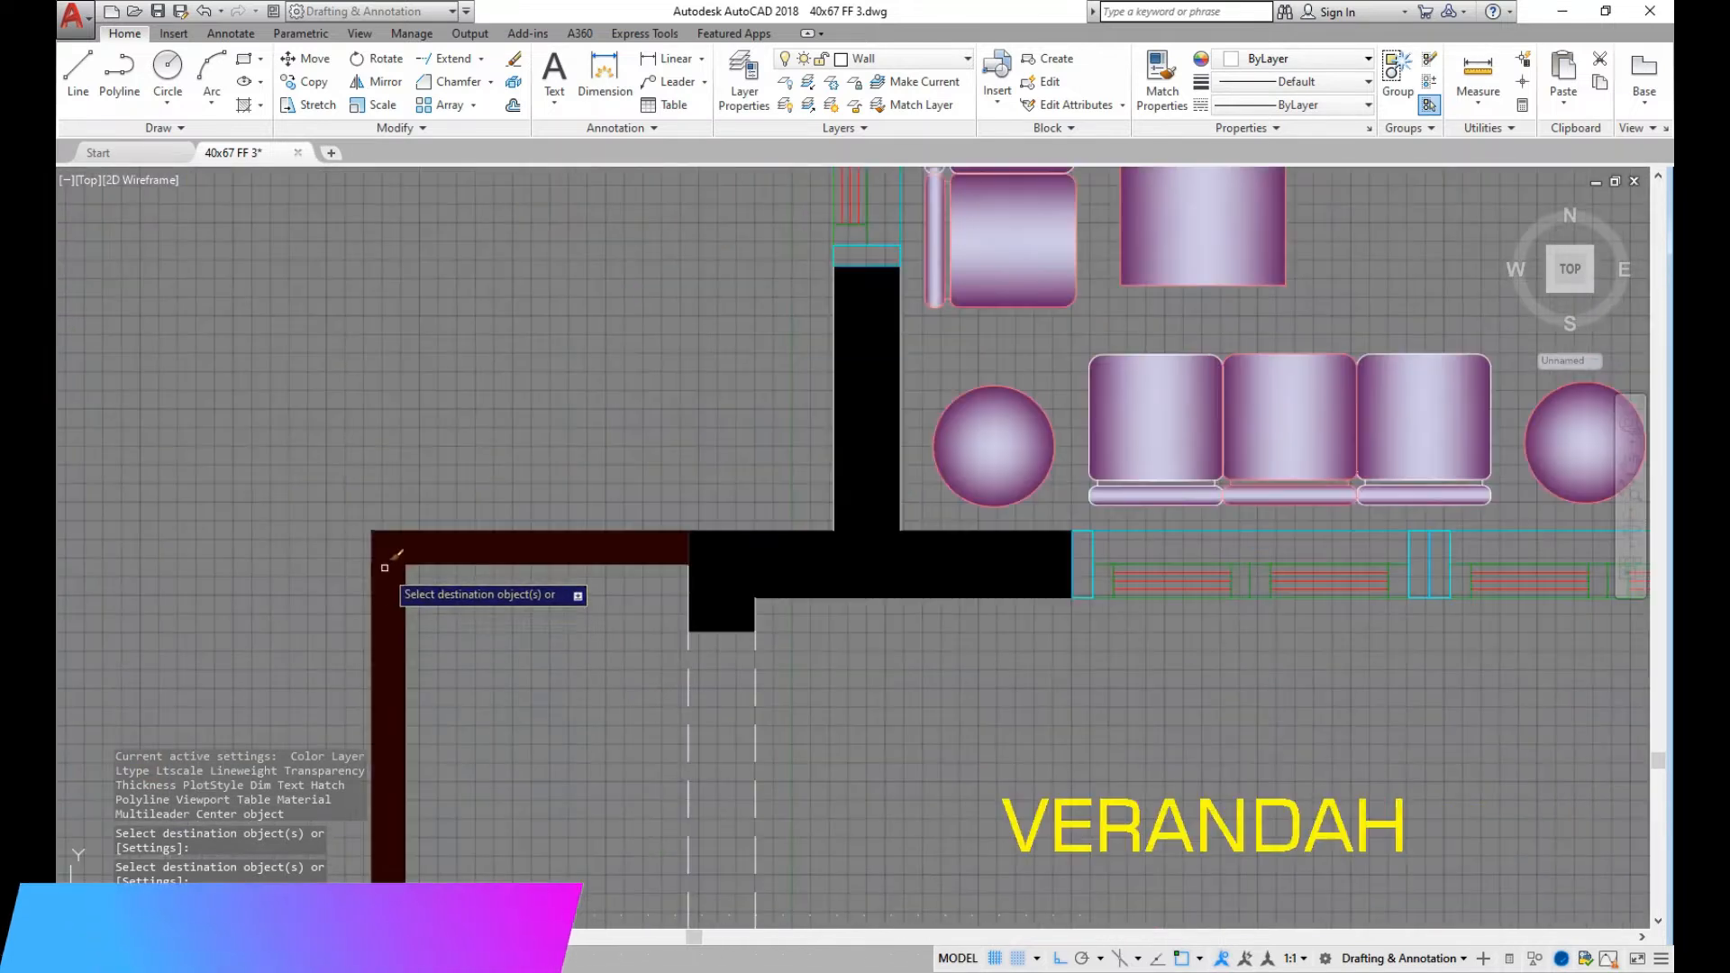
scroll(463, 540, "down", 7)
scroll(478, 360, "up", 2)
scroll(509, 306, "up", 5)
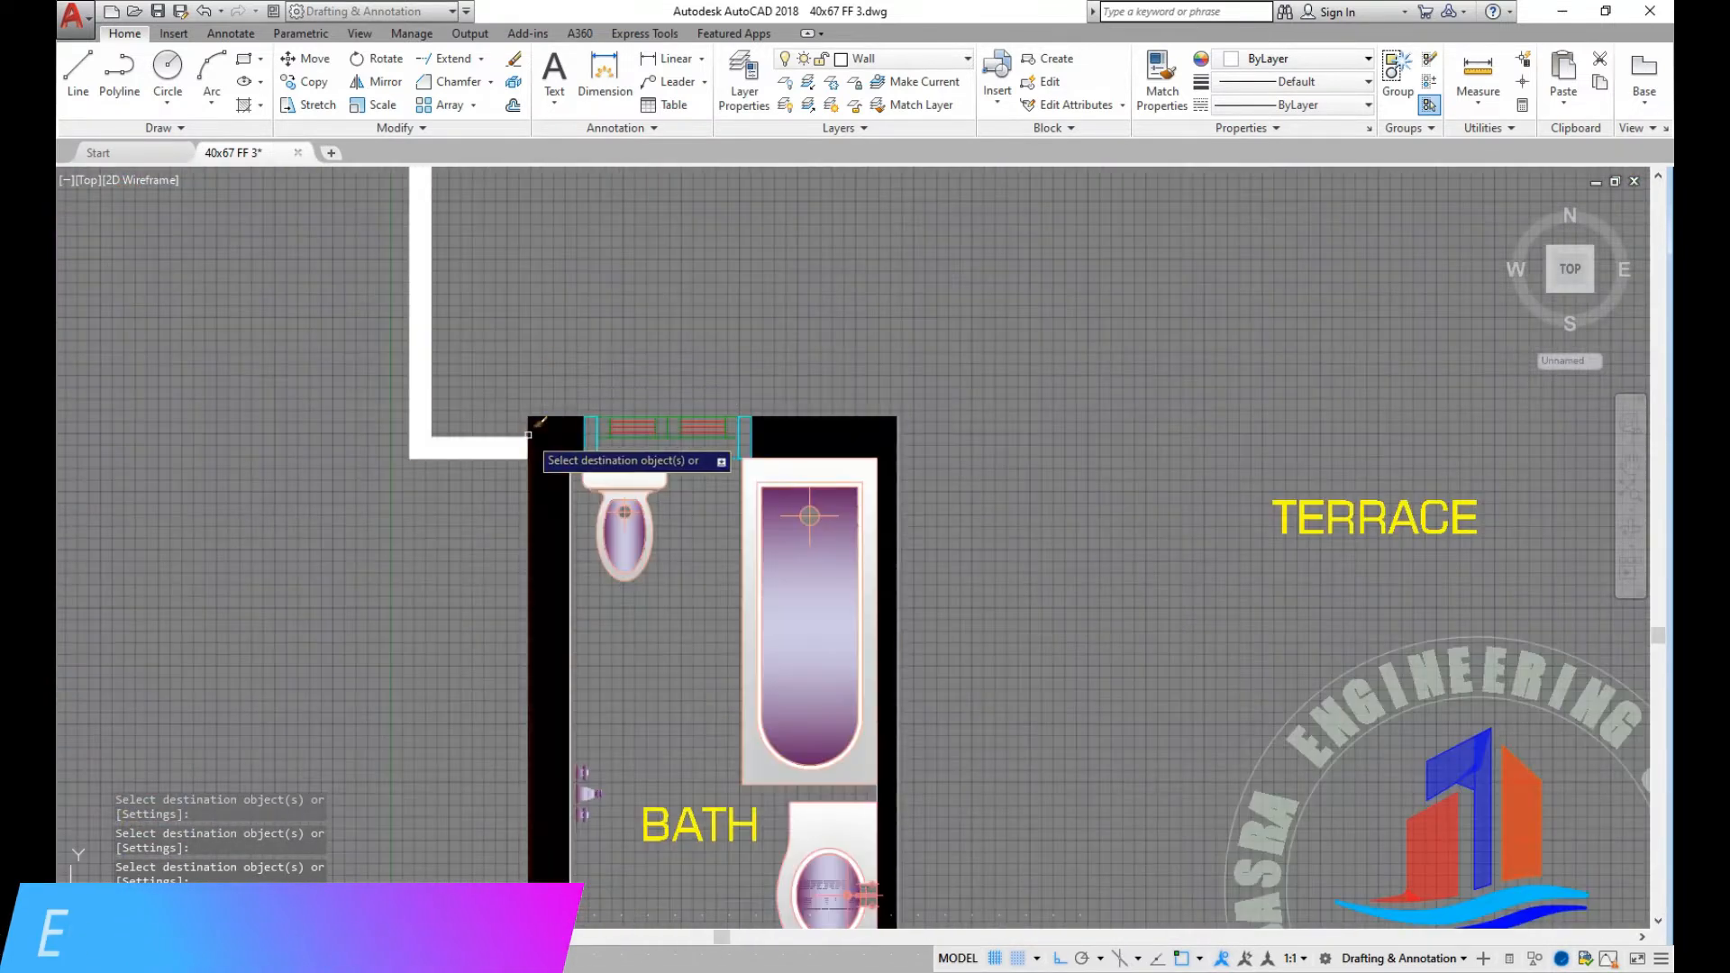
scroll(550, 322, "down", 6)
key("Escape")
Match the two bedroom floor fills on the unfurnished first floor copy to the blue bedroom hatch of the coloured ground floor layout
scroll(808, 327, "up", 4)
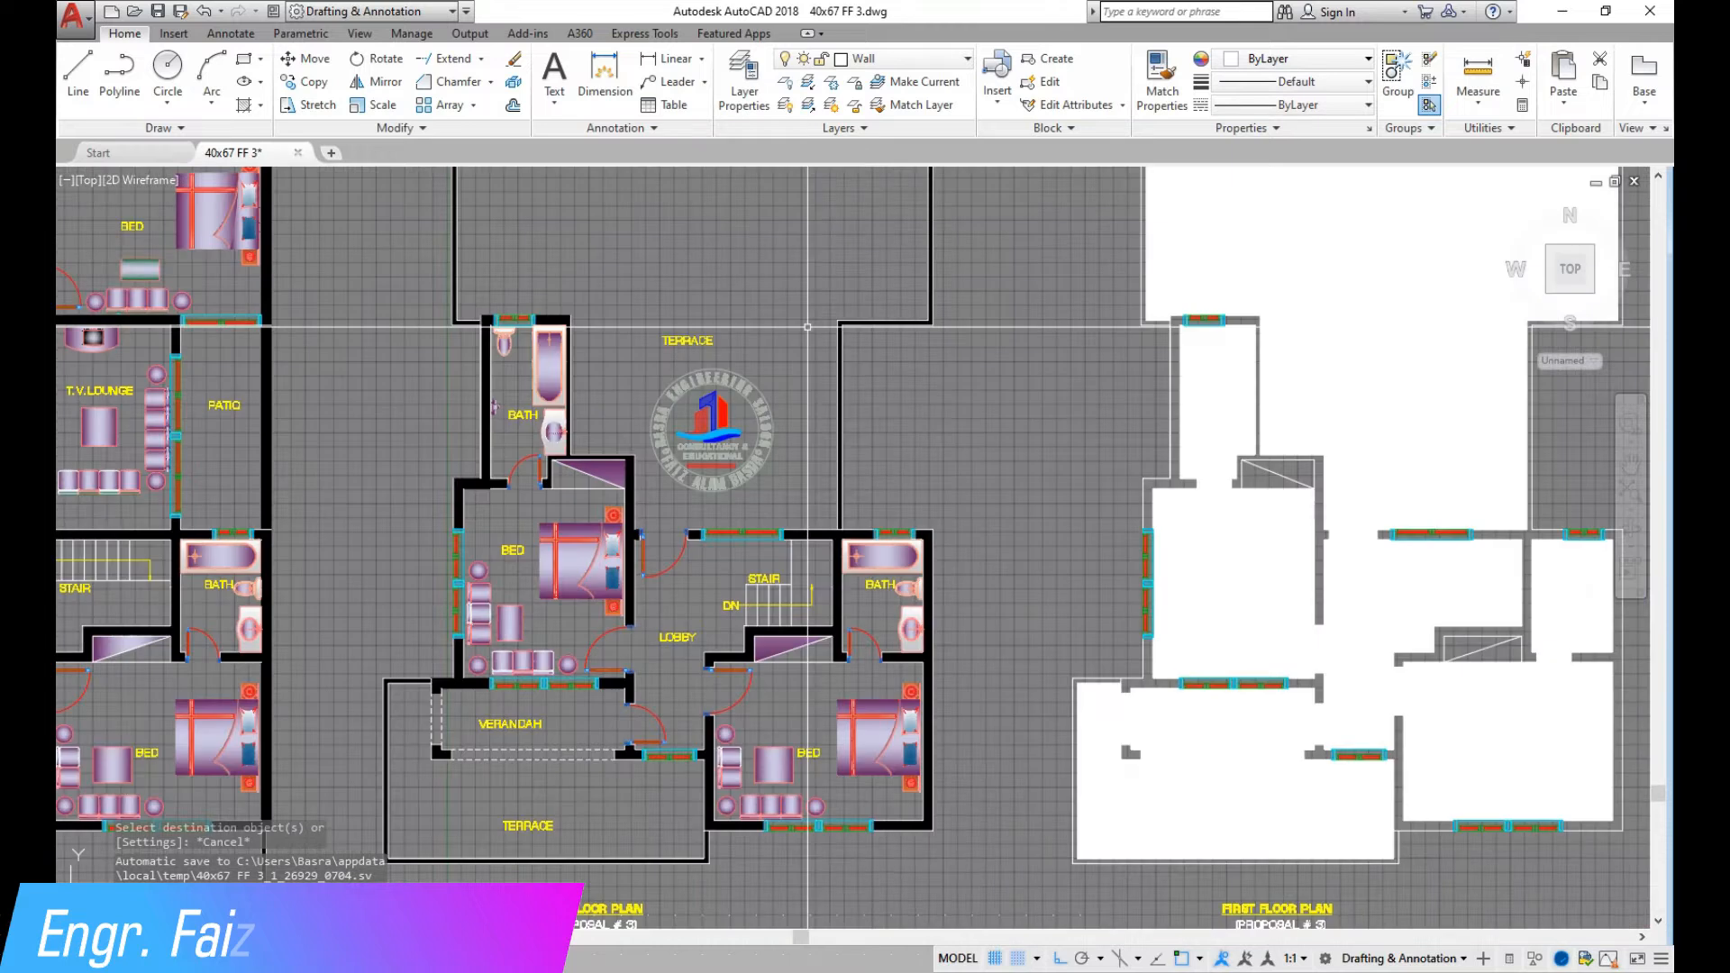
scroll(744, 334, "down", 2)
scroll(598, 671, "up", 3)
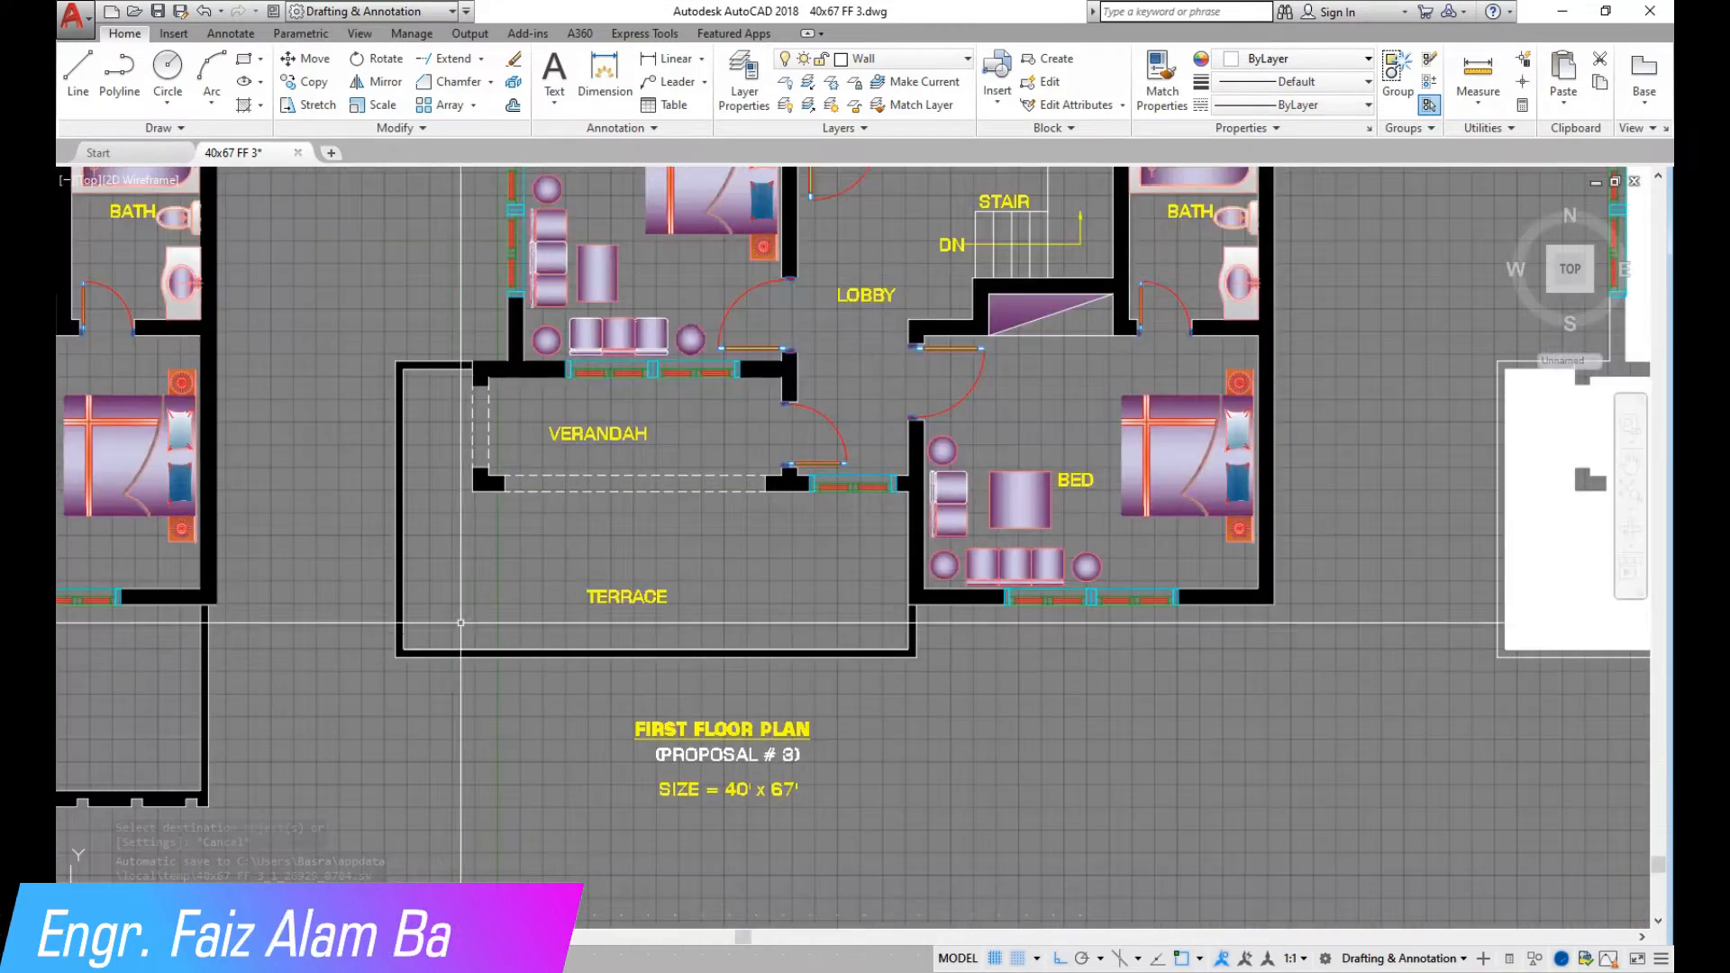
scroll(393, 620, "down", 3)
scroll(388, 622, "down", 5)
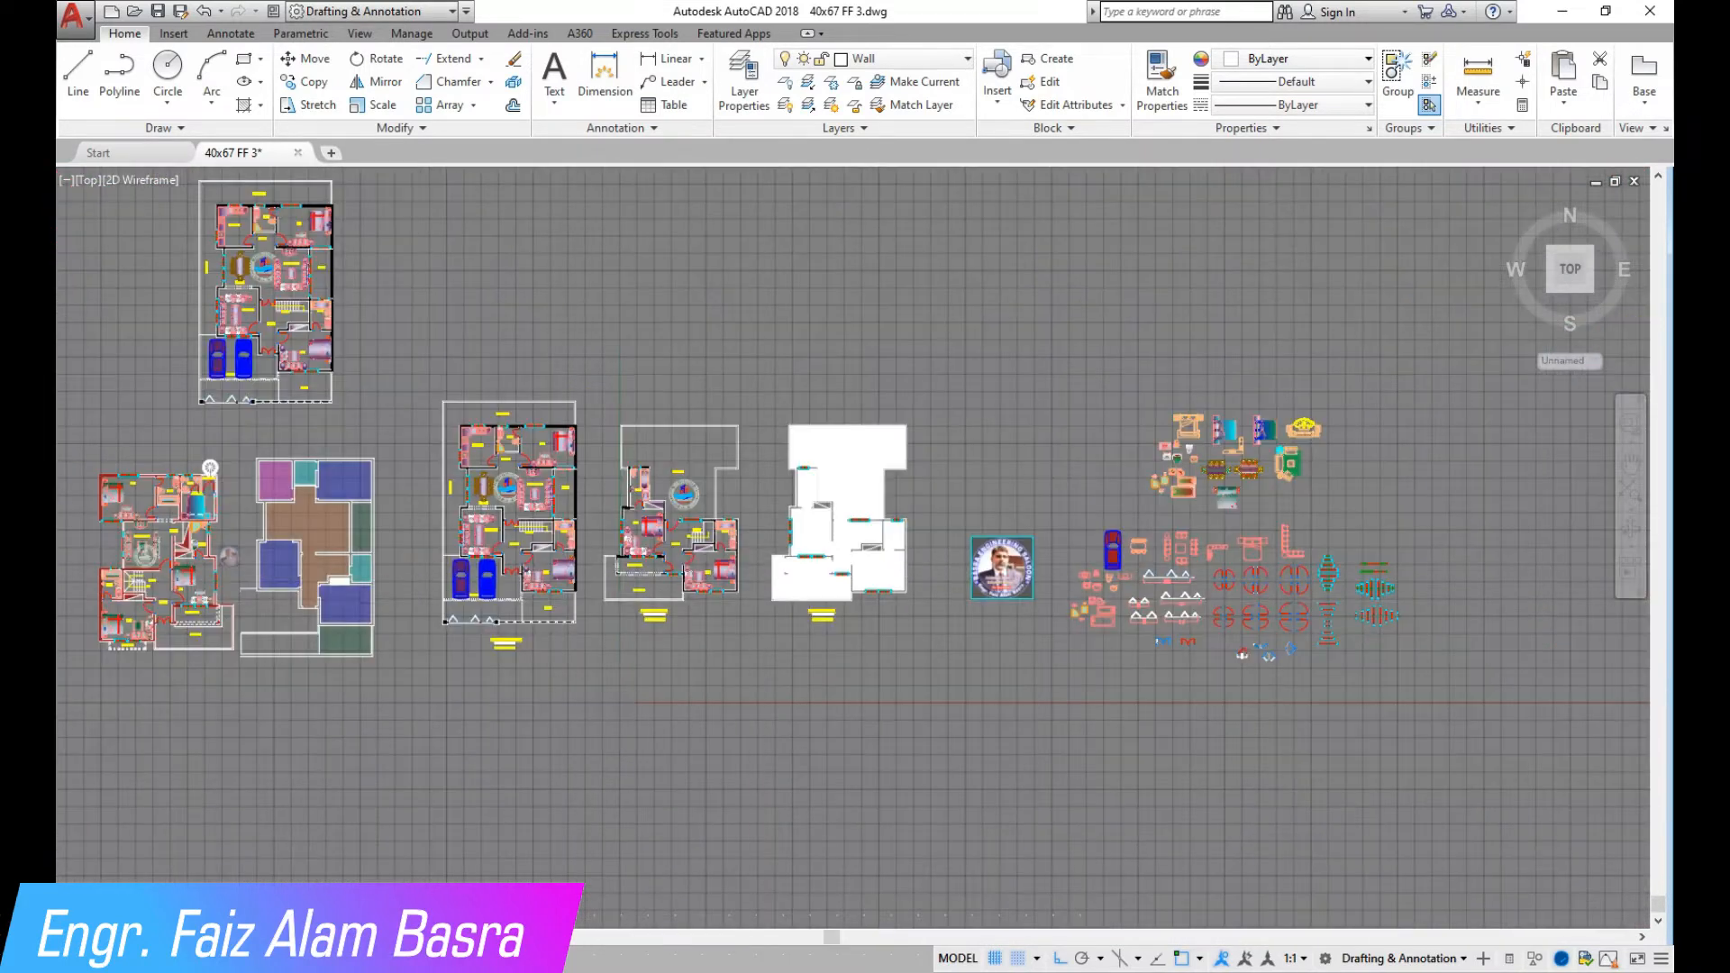
scroll(1020, 608, "up", 3)
left_click(214, 431)
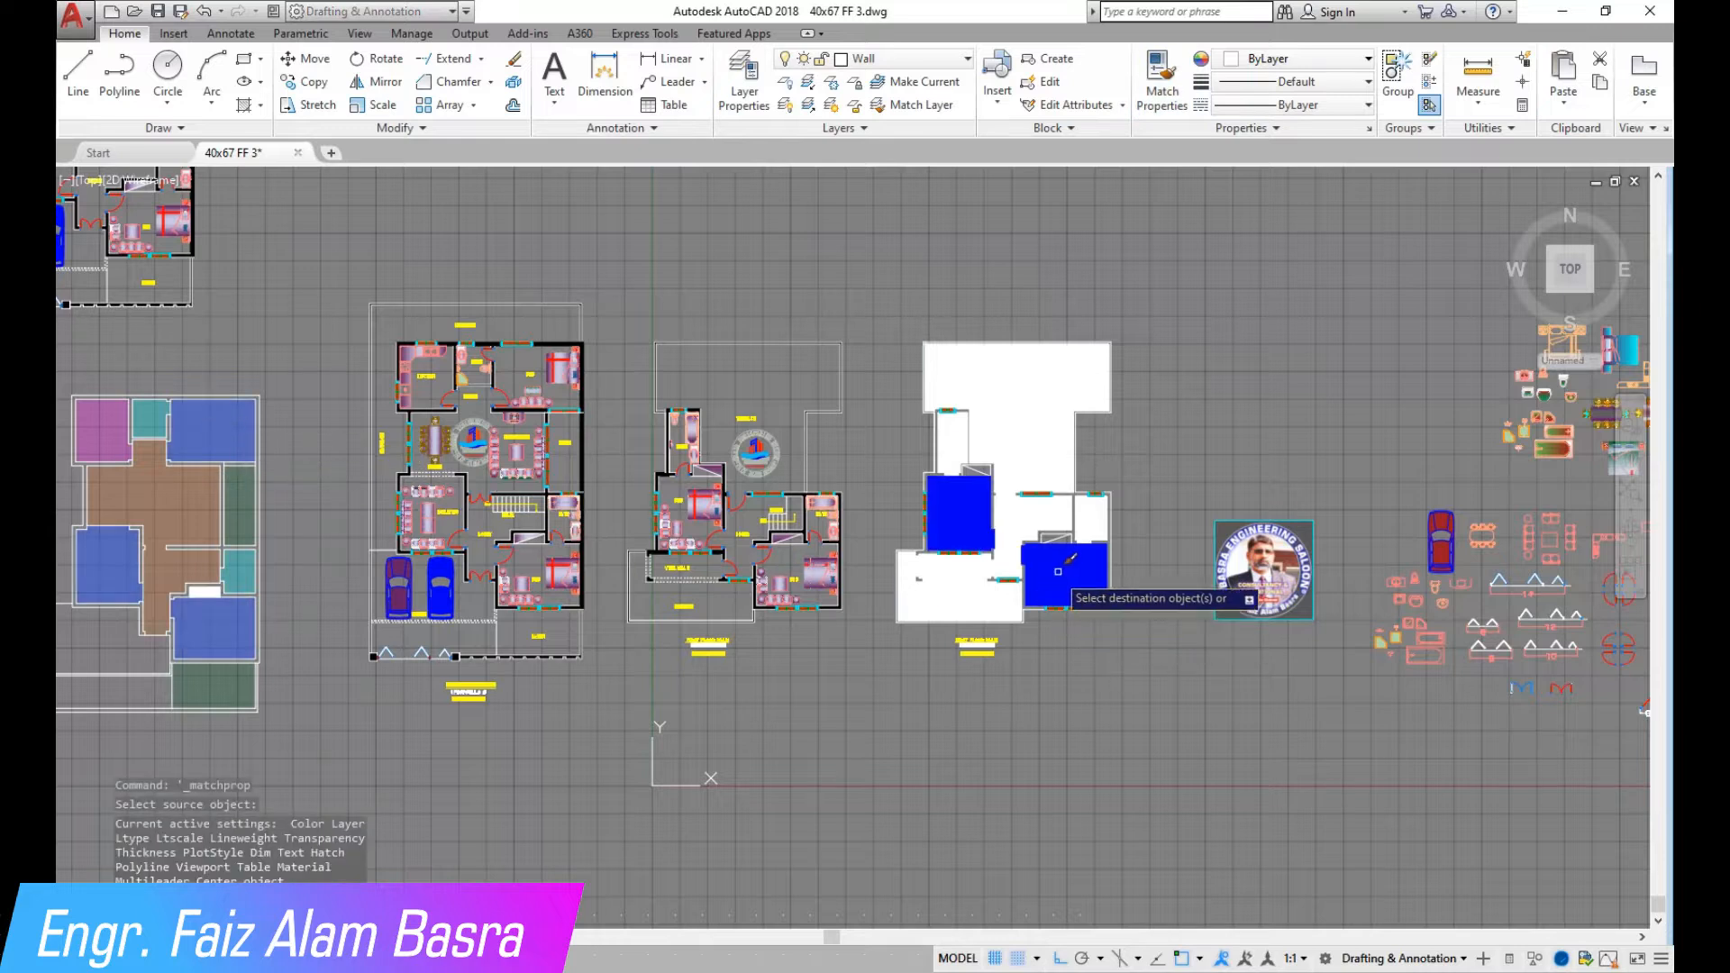
key("Escape")
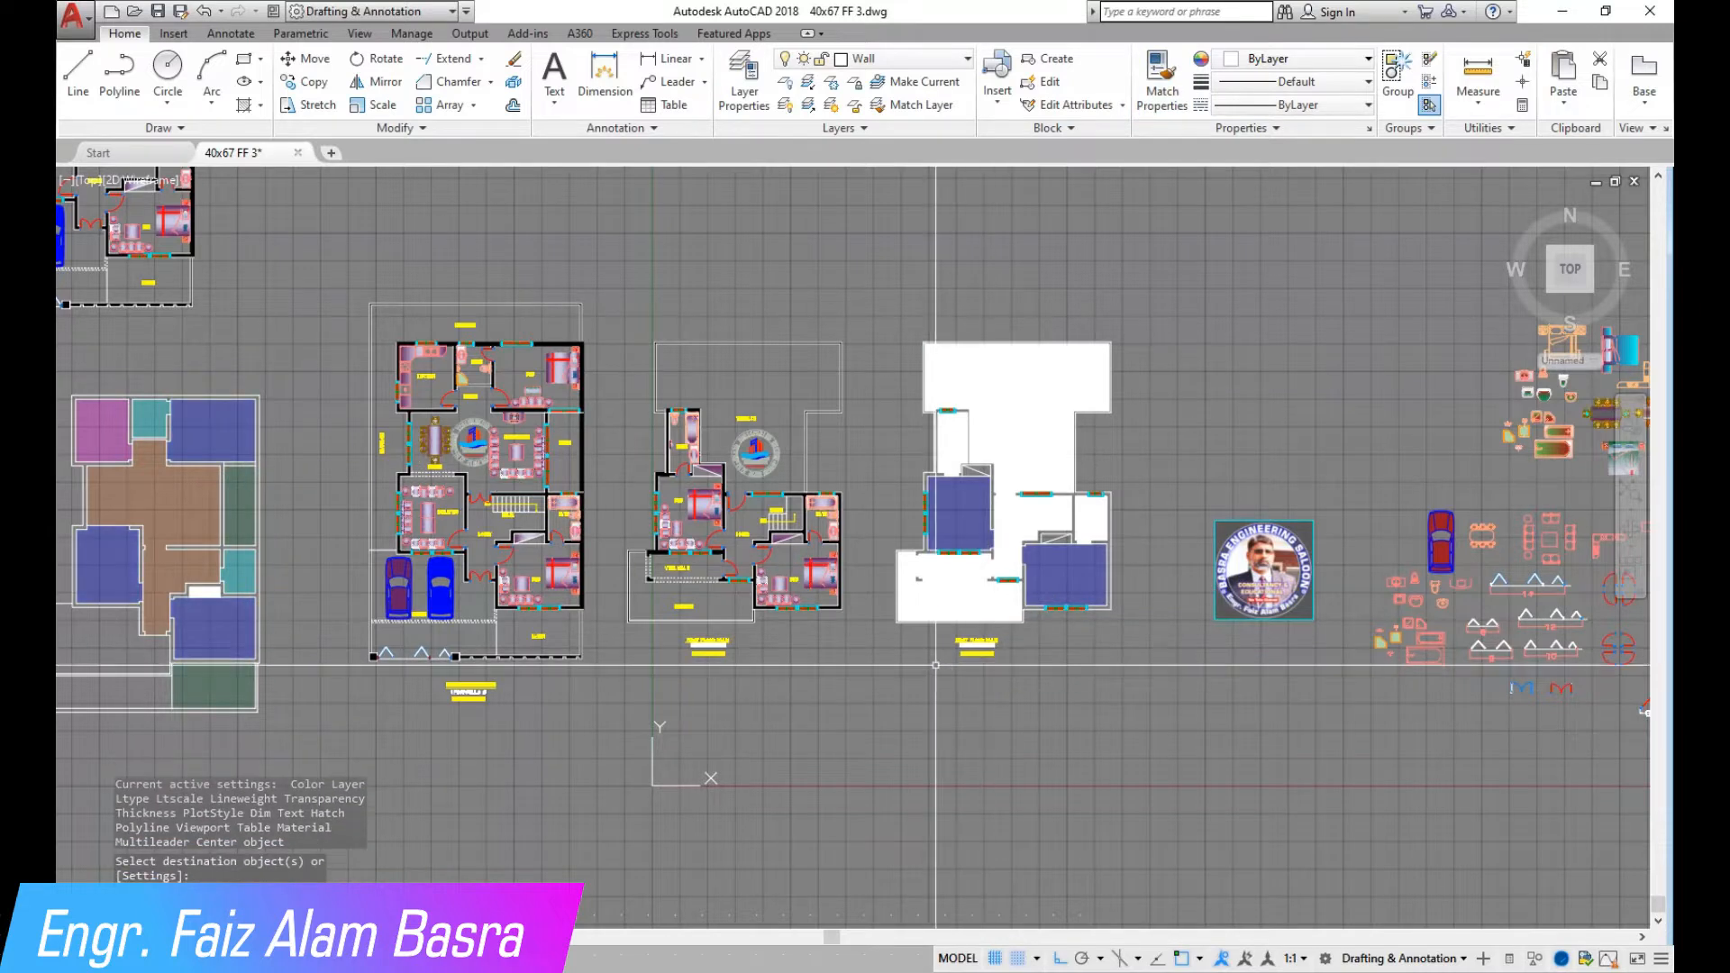
Match both bath floor fills on the unfurnished copy to the teal bath hatch of the coloured ground floor layout
left_click(1169, 72)
left_click(235, 568)
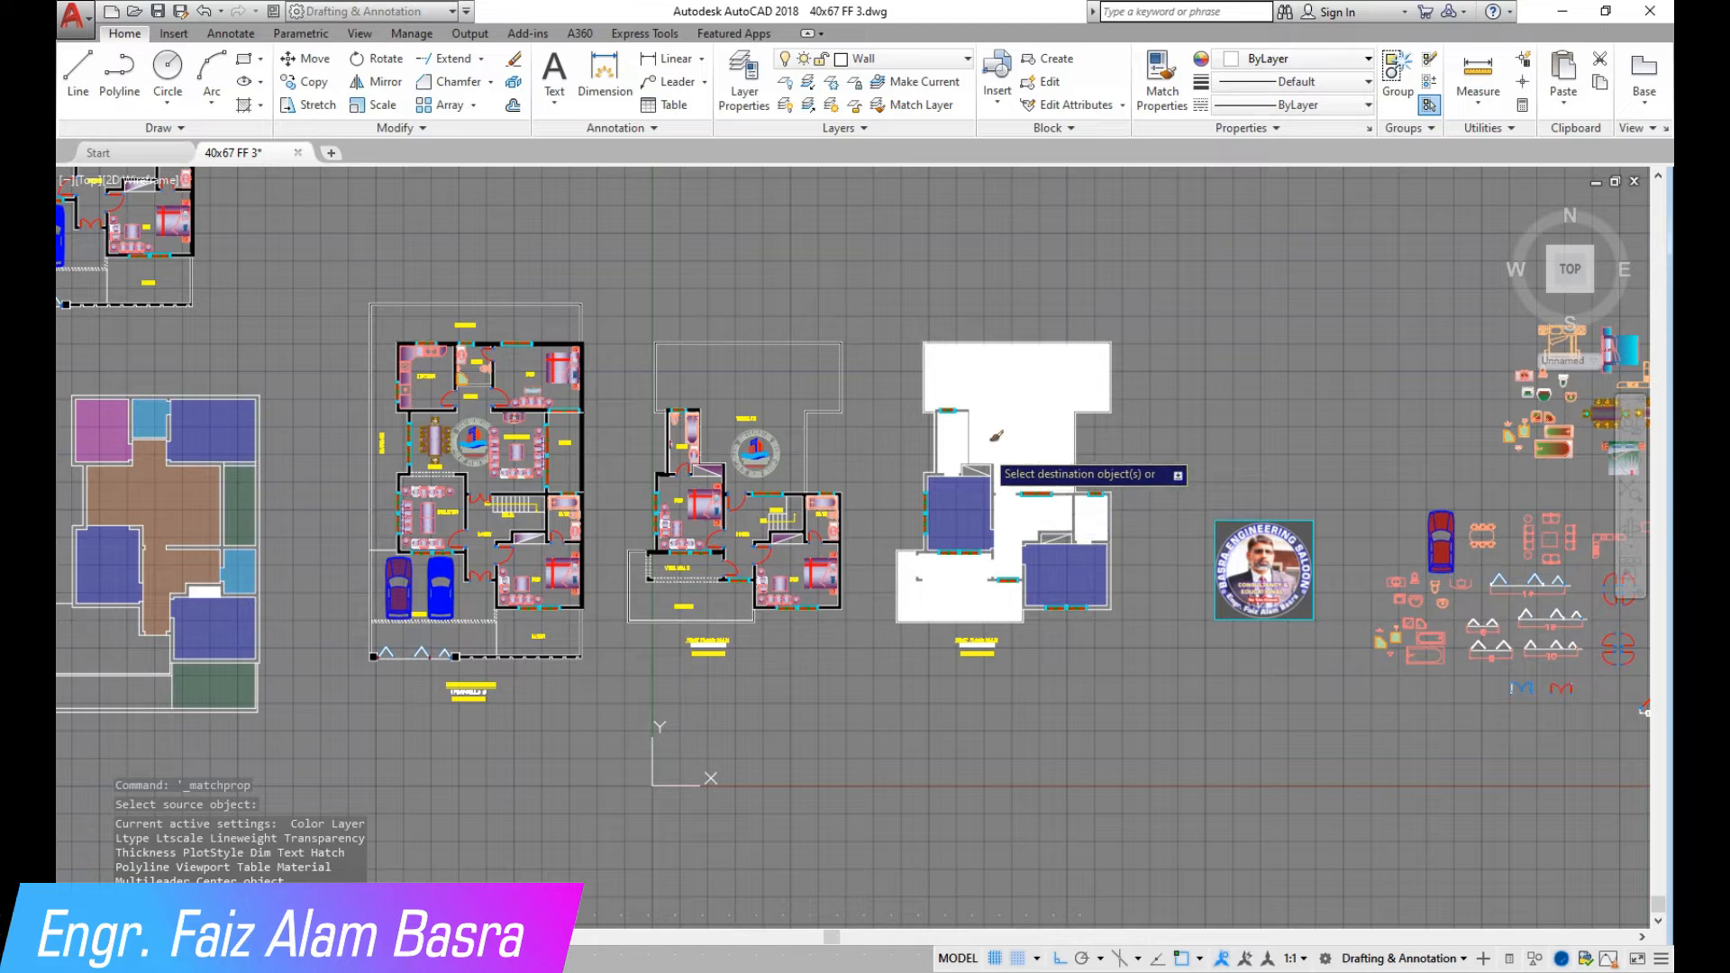
left_click(956, 437)
key("Return")
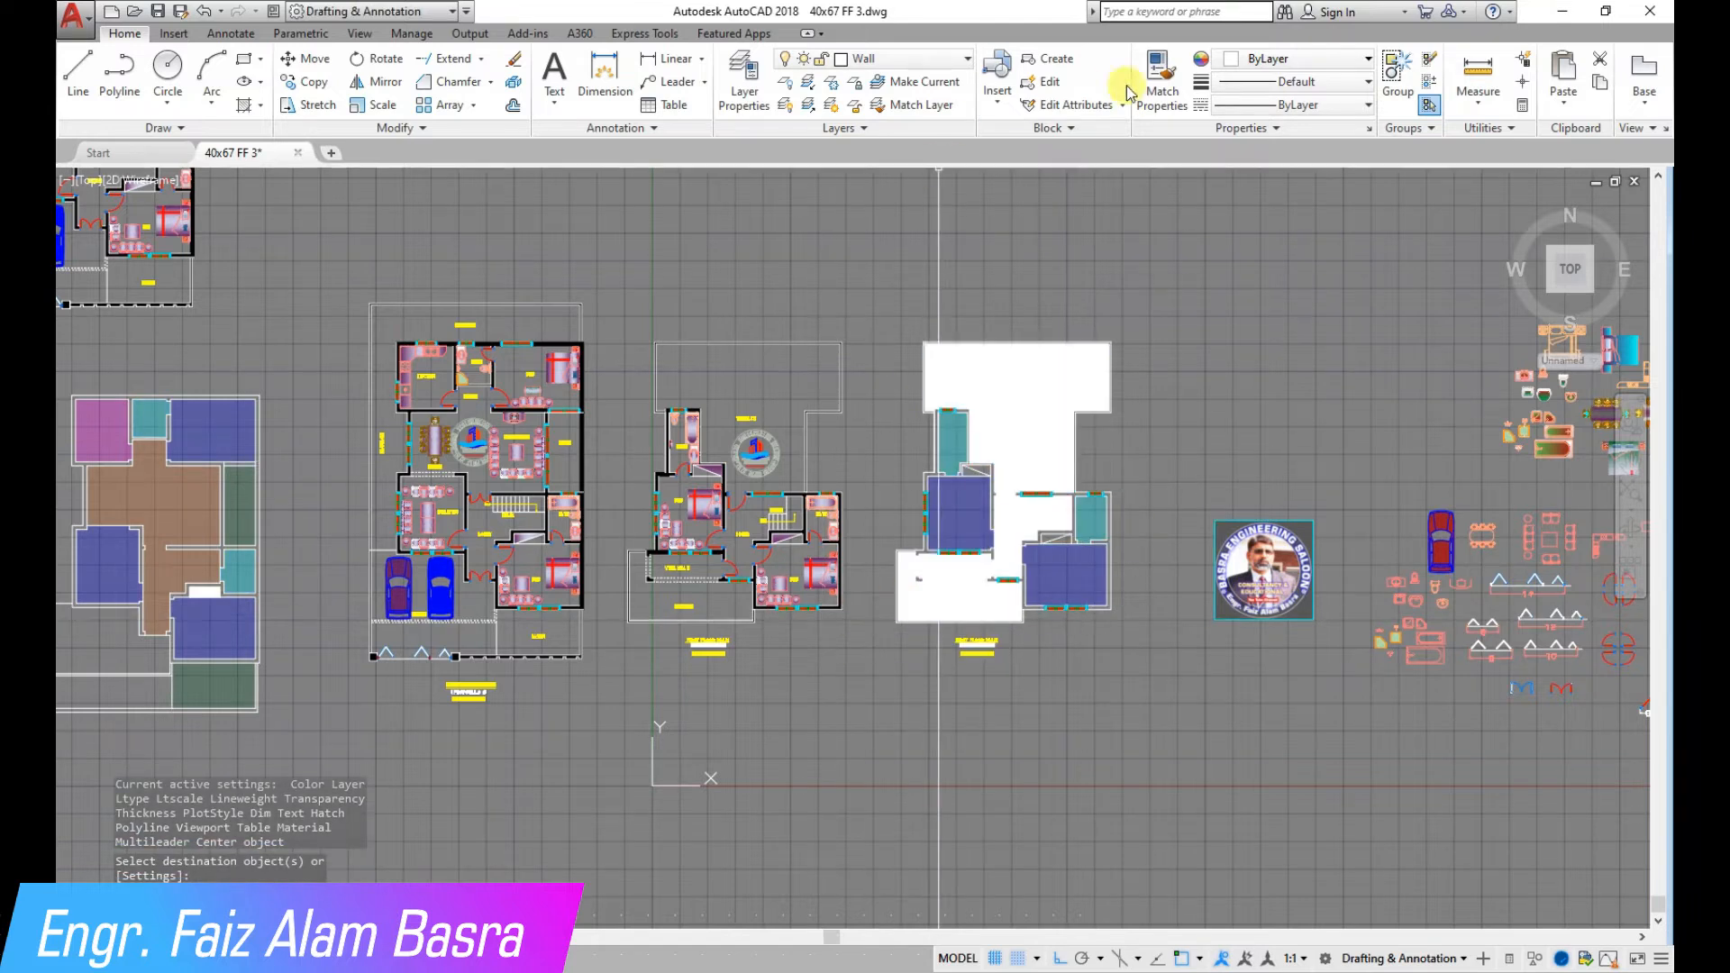
Try to match the unfurnished copy's terrace fills to a floor hatch from the coloured ground floor layout
left_click(182, 516)
left_click(1016, 473)
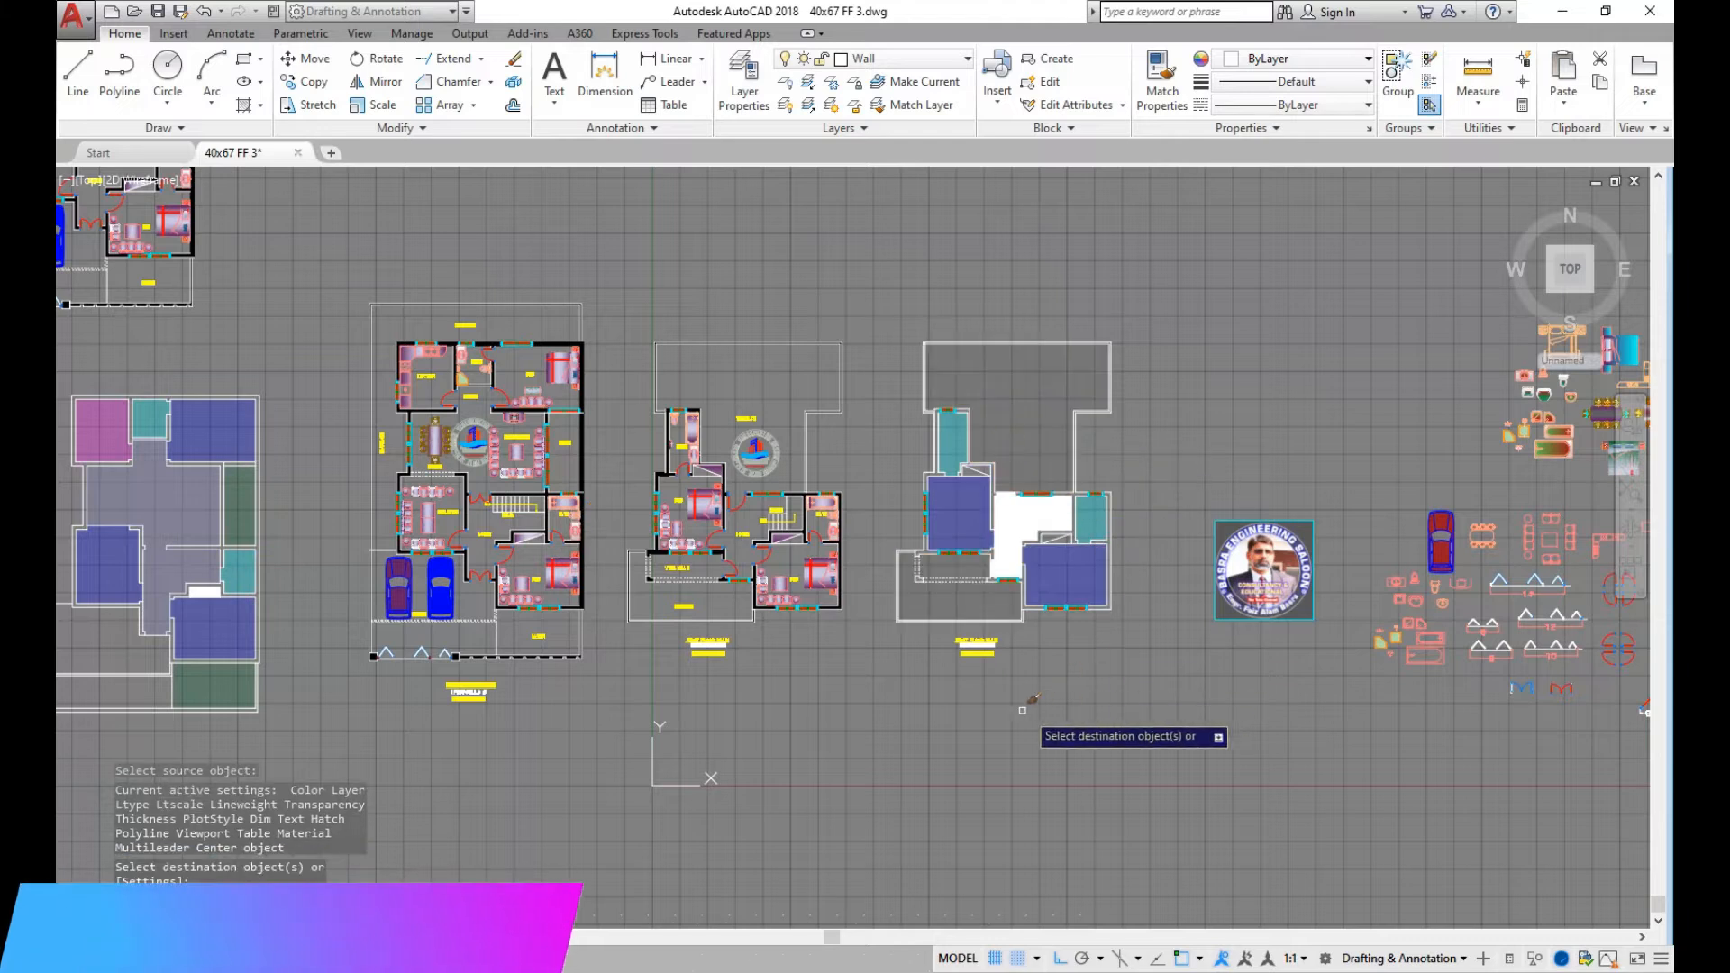
key("Return")
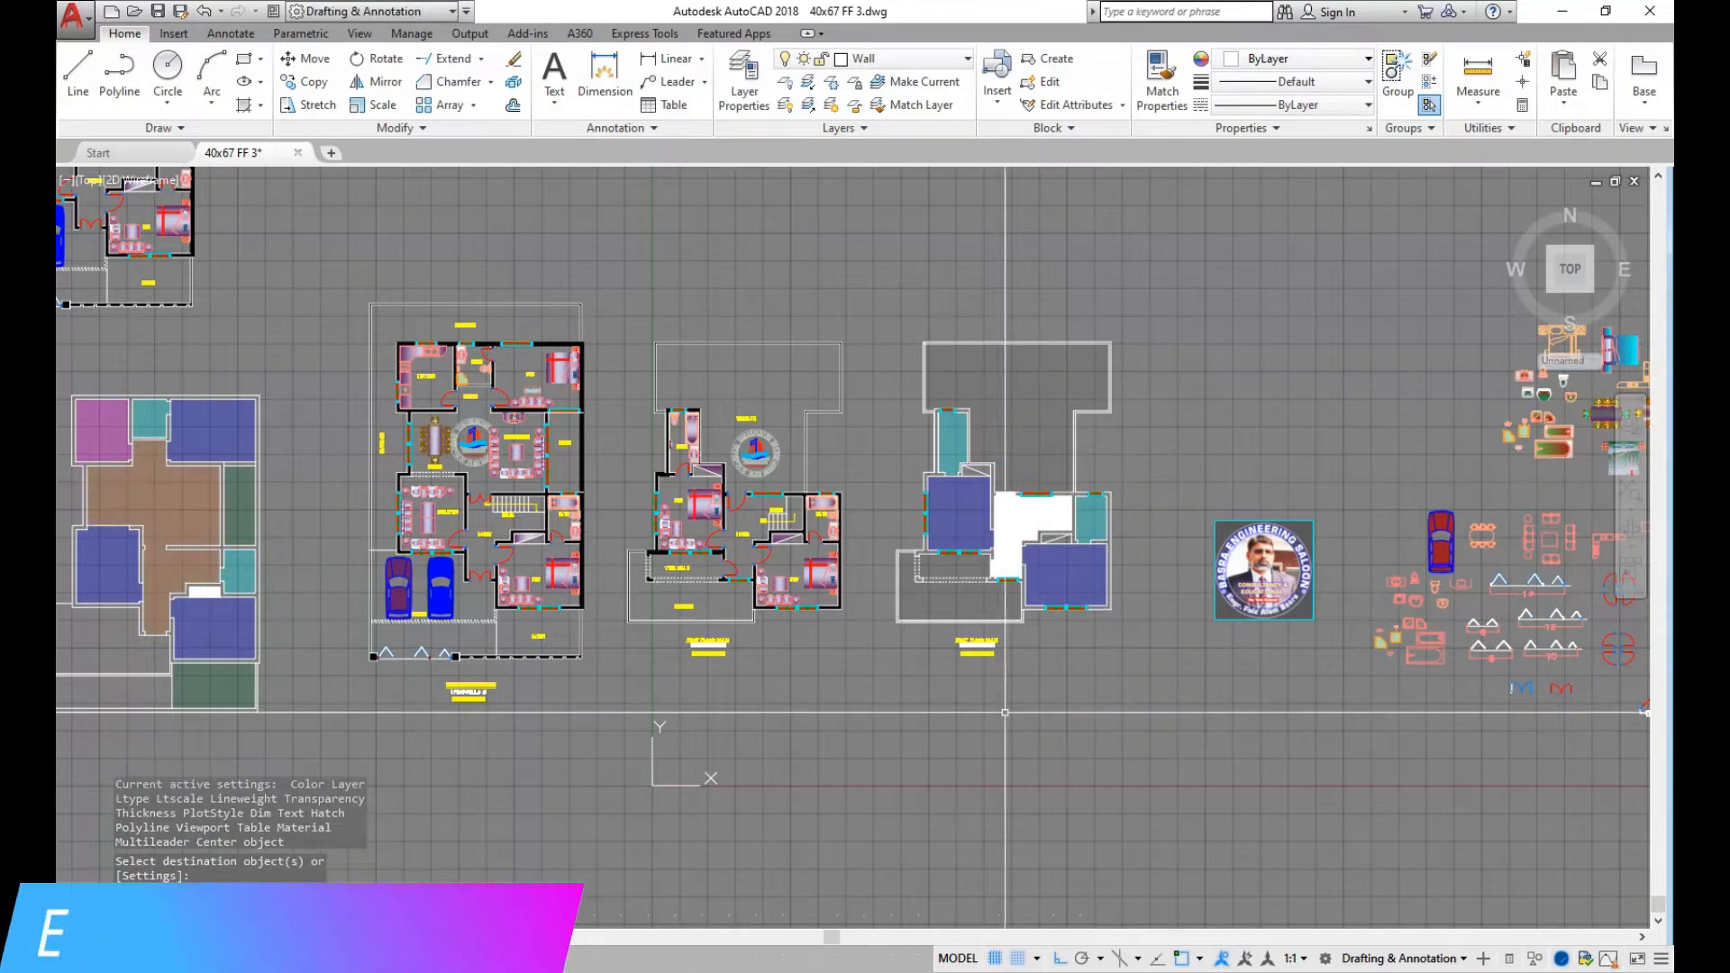
Match the front and rear terrace fills on the unfurnished copy to the brown floor hatch of the coloured ground floor layout
key("Return")
left_click(157, 506)
left_click(1036, 468)
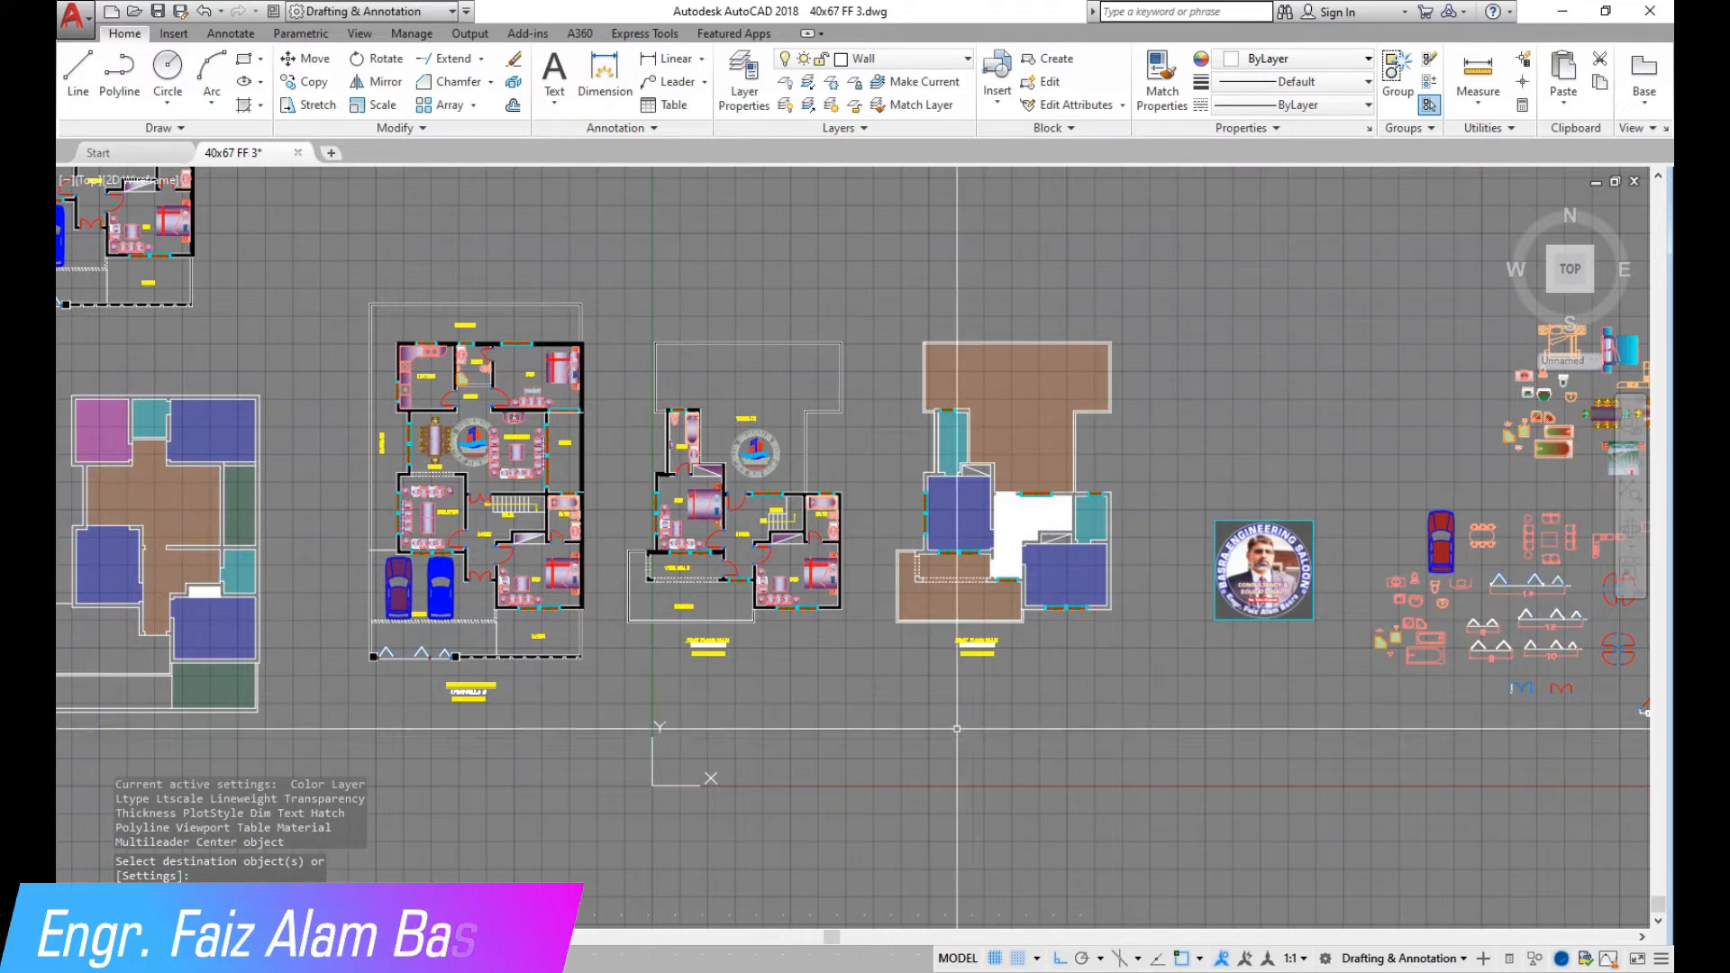
Match the lobby and stair floor fill on the unfurnished copy to the magenta hatch of the coloured ground floor layout
left_click(104, 442)
left_click(1018, 527)
scroll(946, 595, "up", 4)
middle_click_drag(747, 591, 648, 711)
scroll(644, 708, "down", 3)
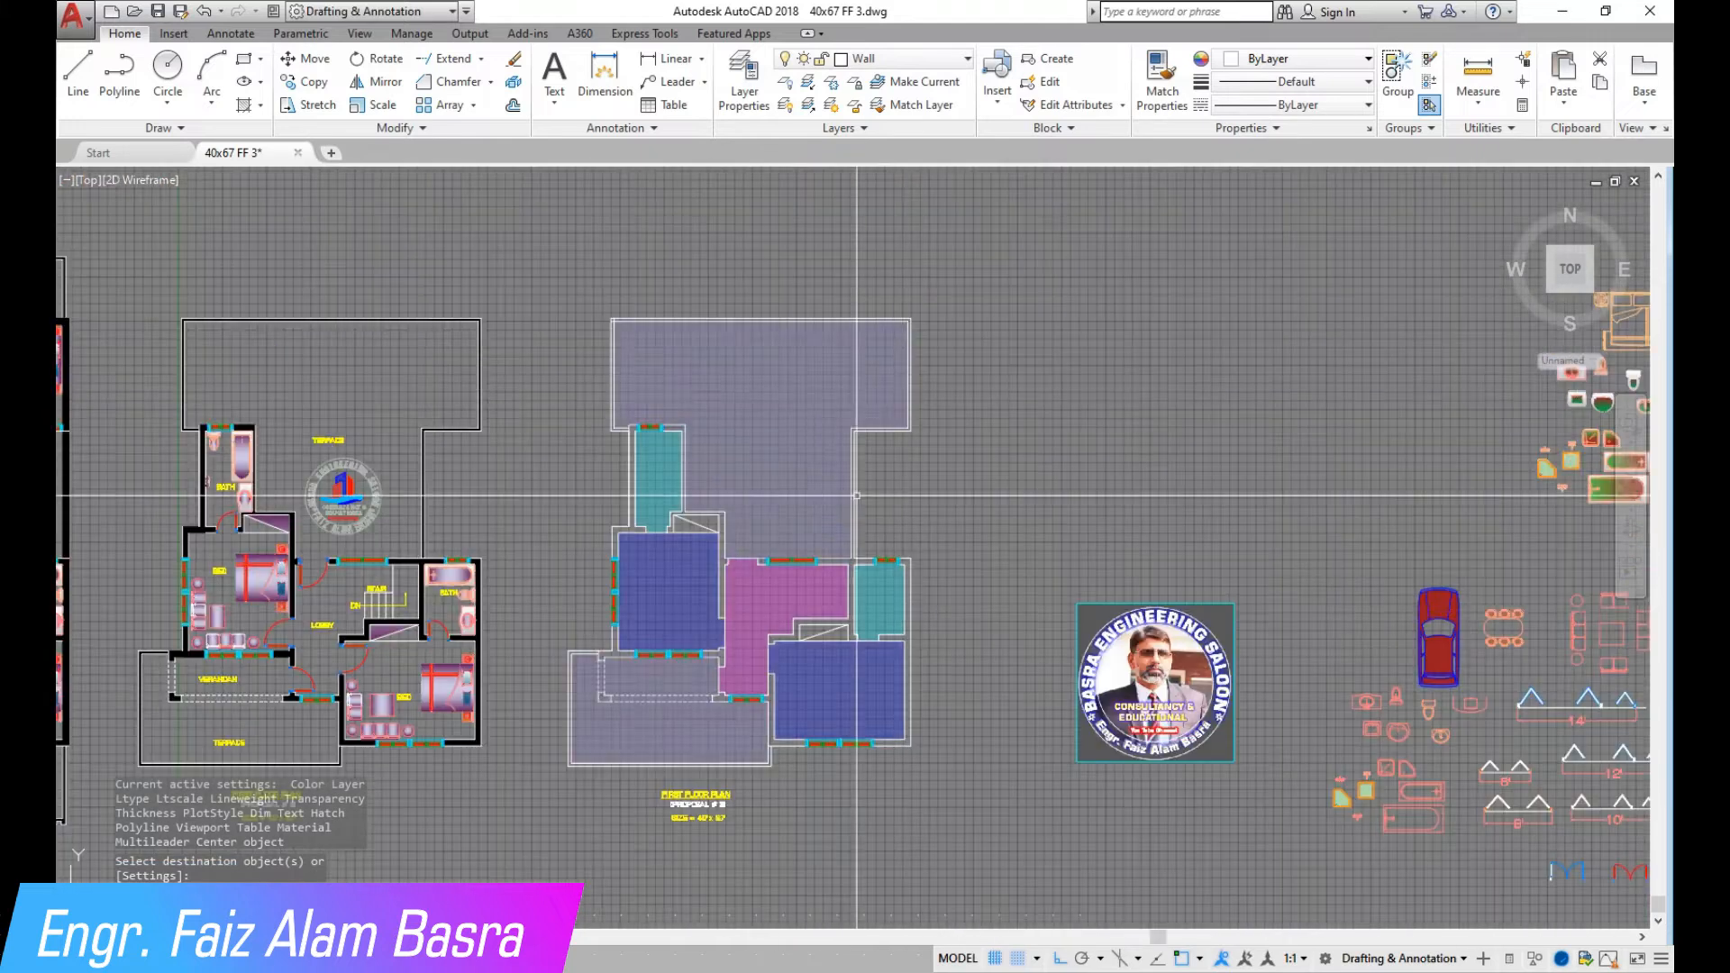
Examine the coloured floor fills, furniture and black walls of the first floor plan room by room
scroll(595, 698, "up", 3)
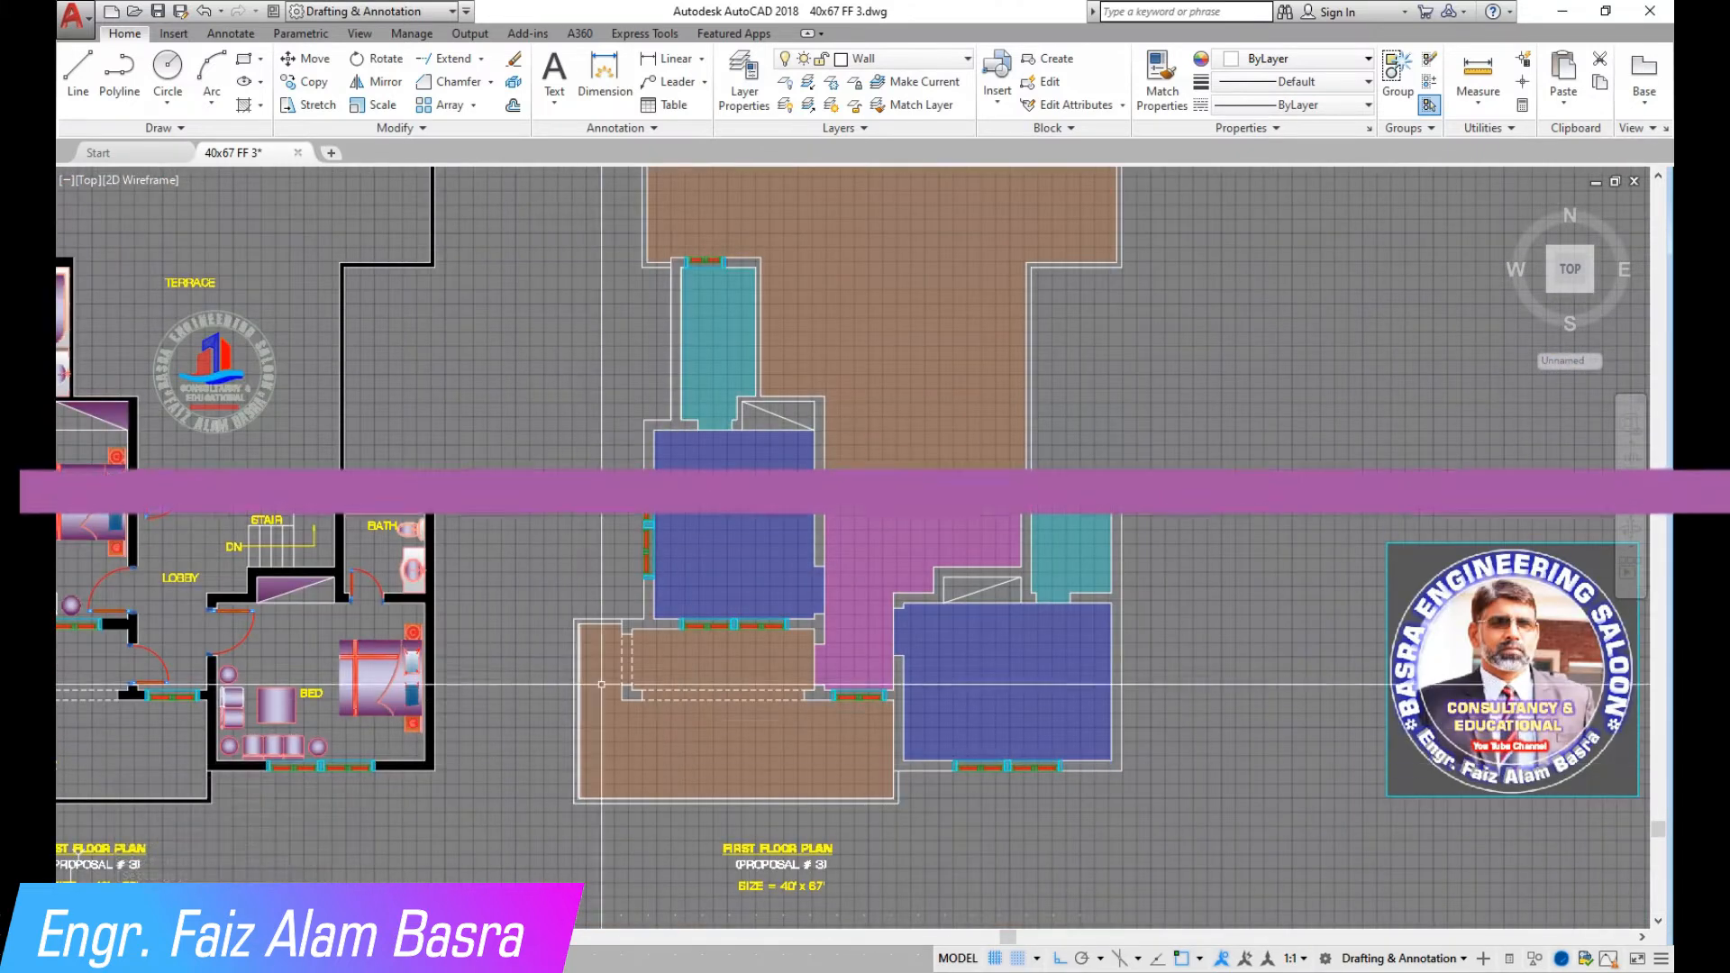
scroll(937, 554, "down", 4)
scroll(923, 557, "up", 2)
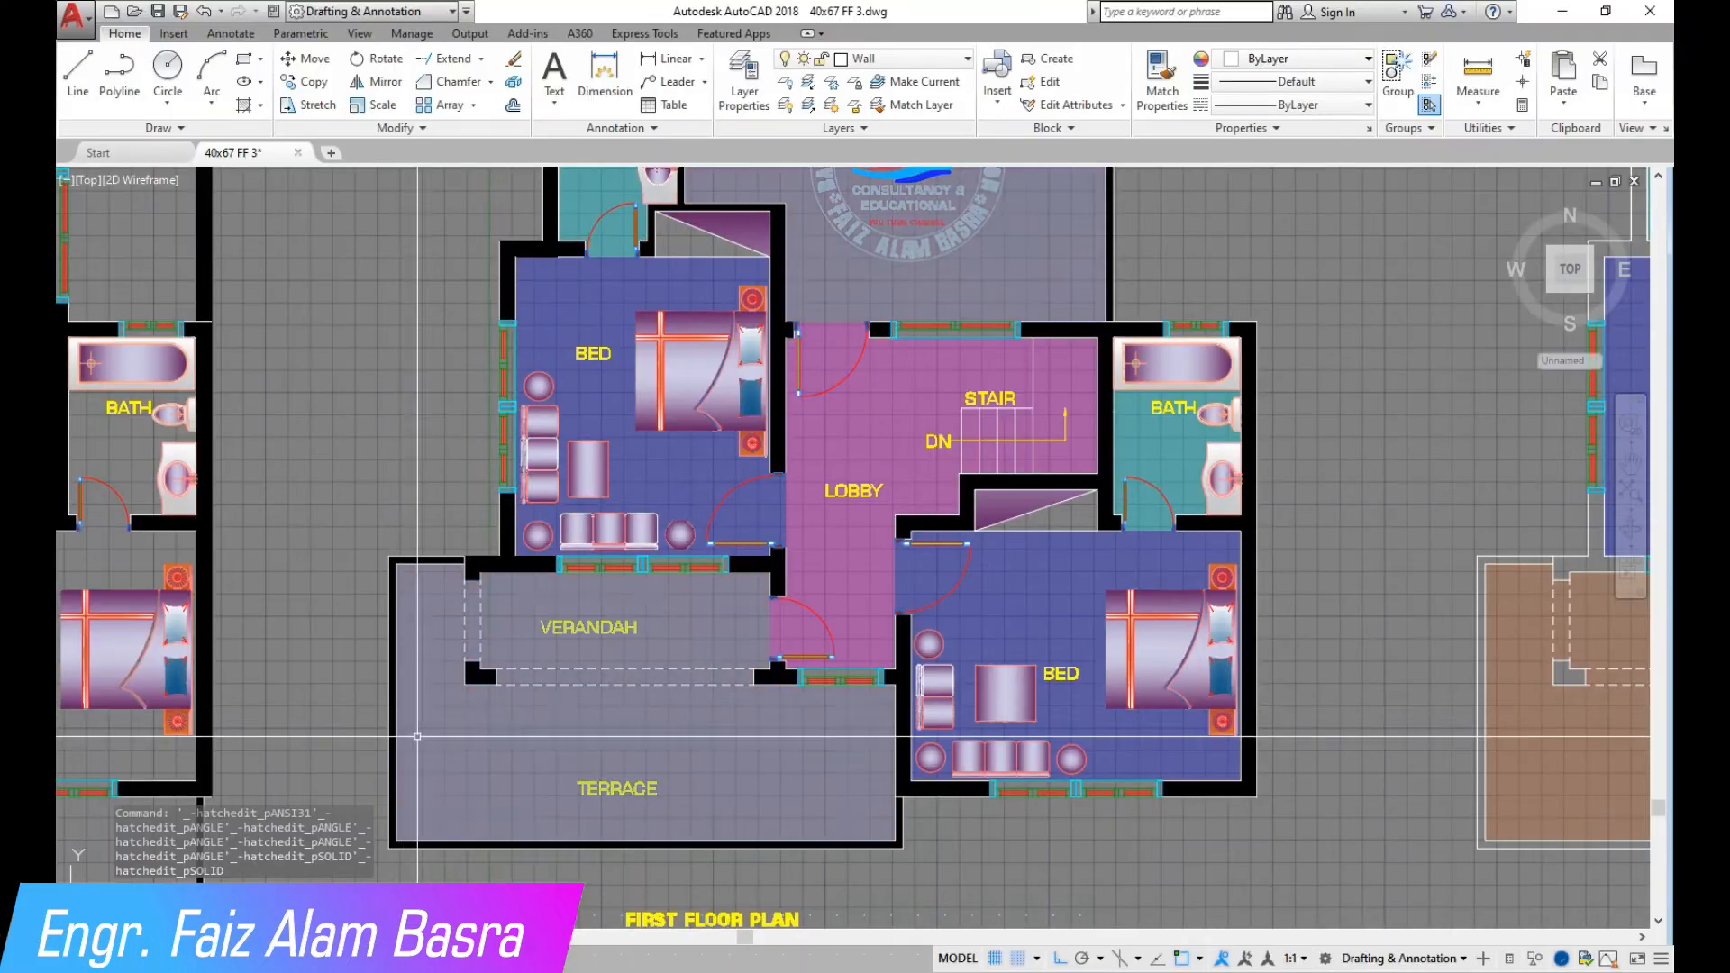
scroll(1349, 858, "up", 2)
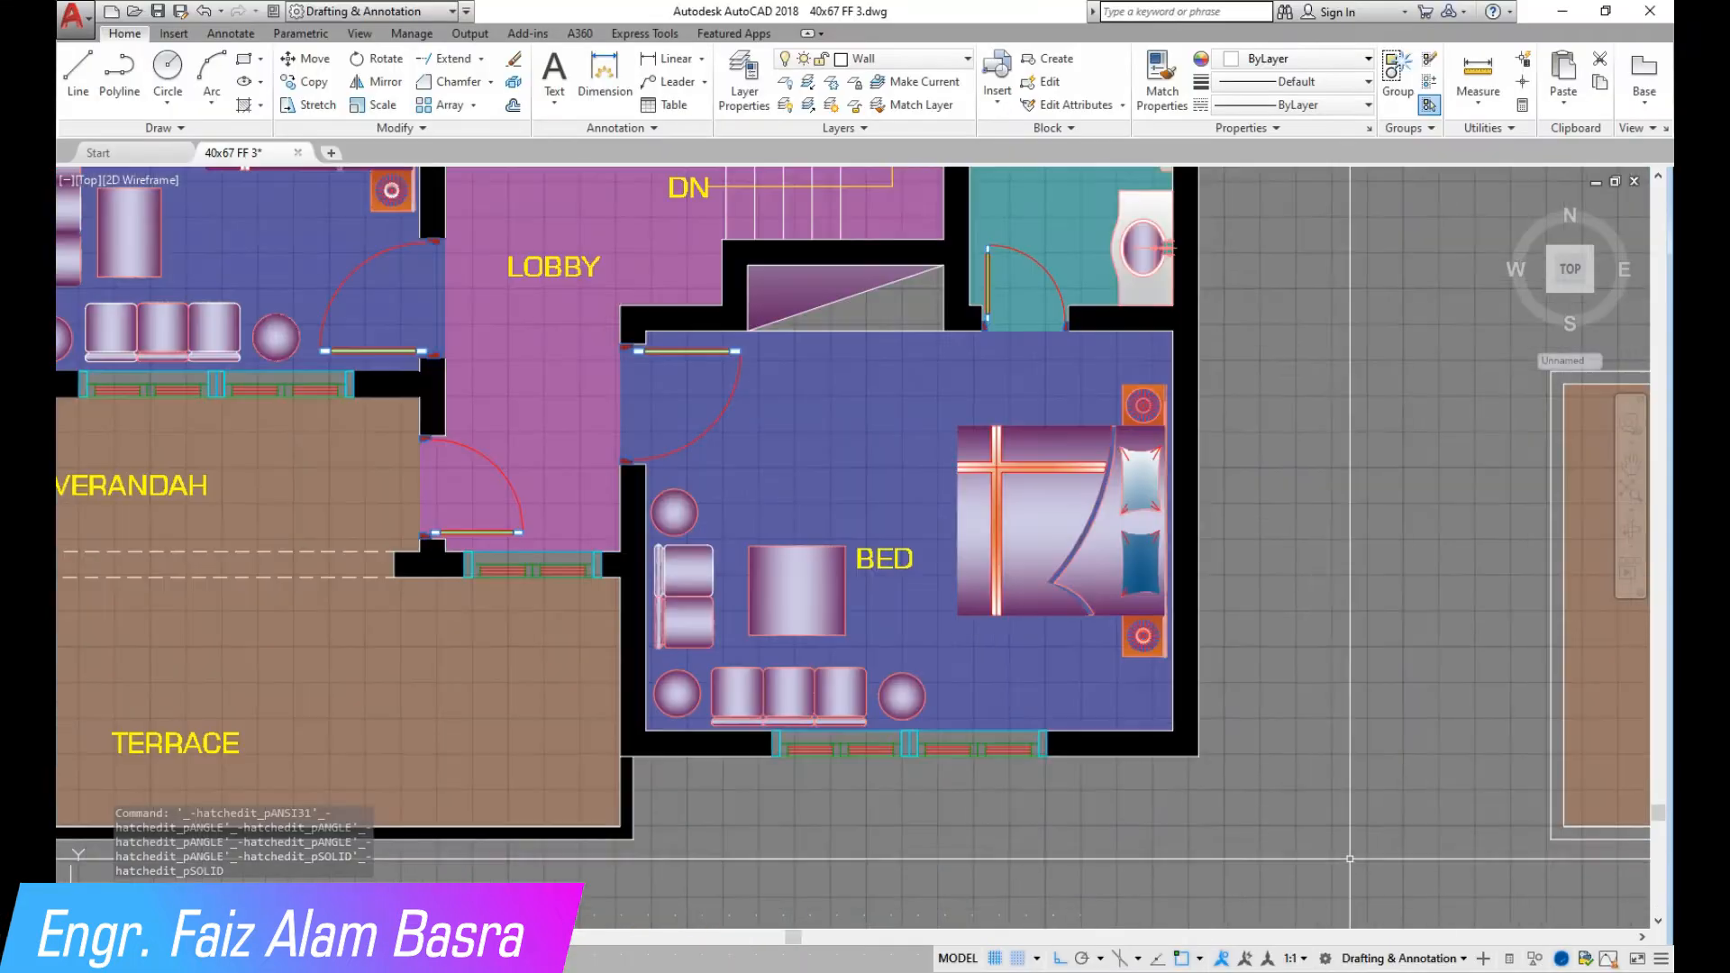
scroll(1315, 833, "down", 2)
scroll(1220, 839, "up", 2)
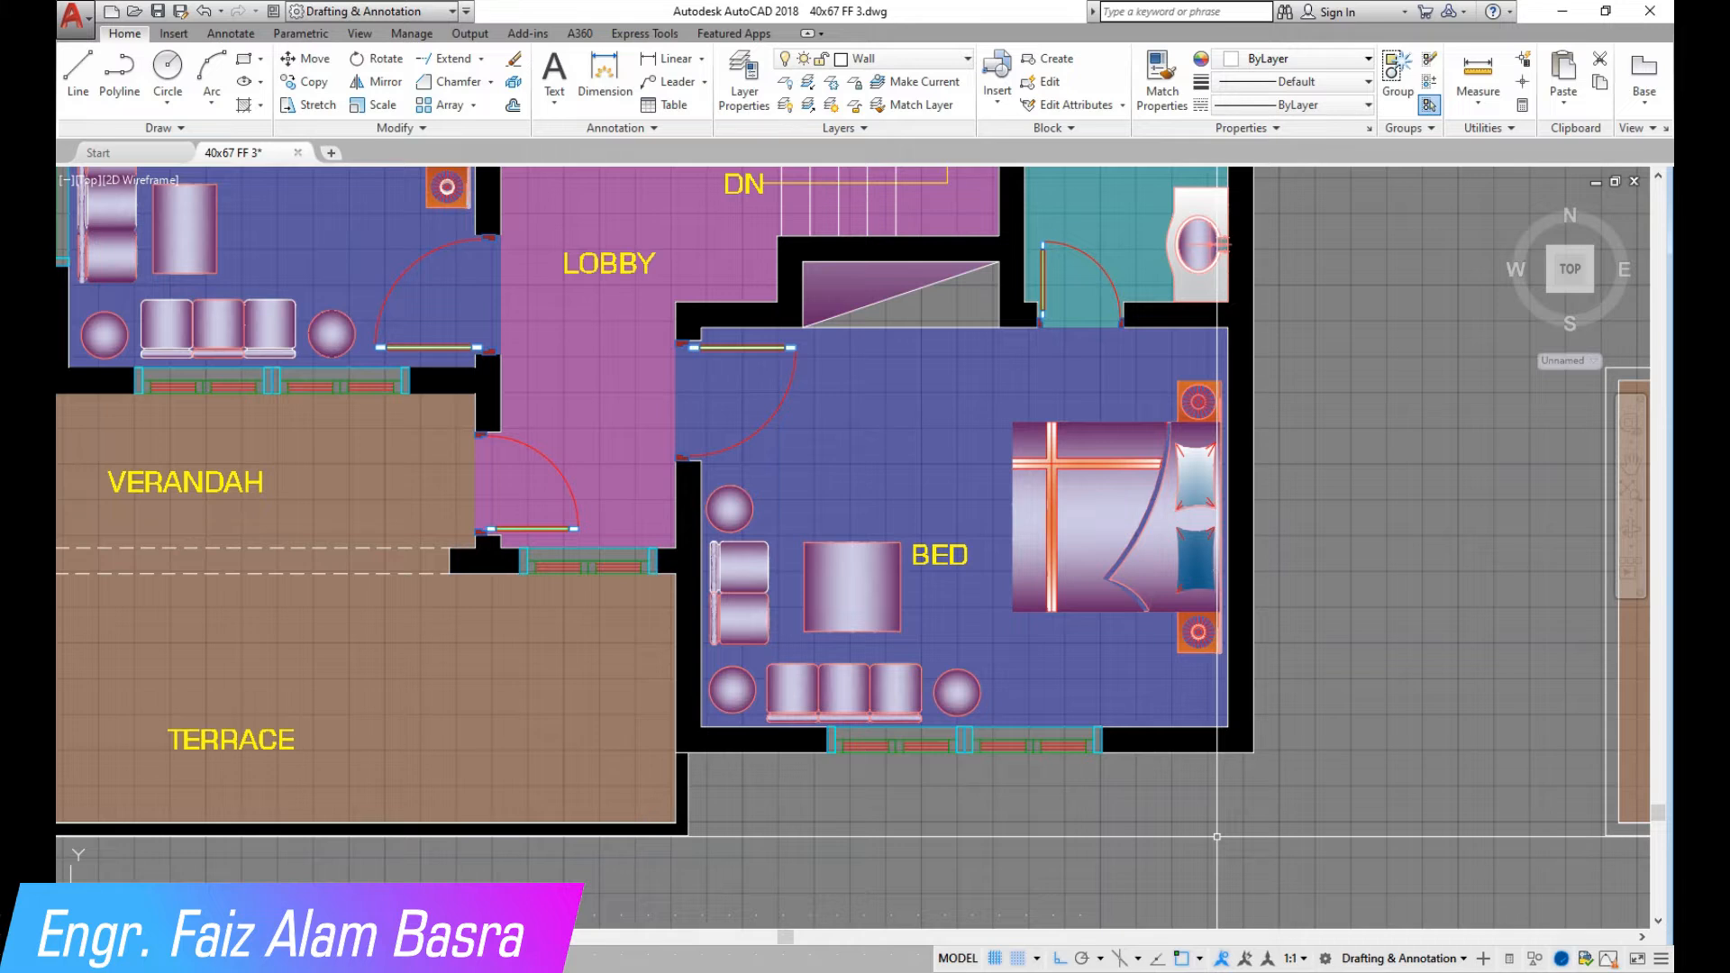
scroll(1137, 642, "down", 2)
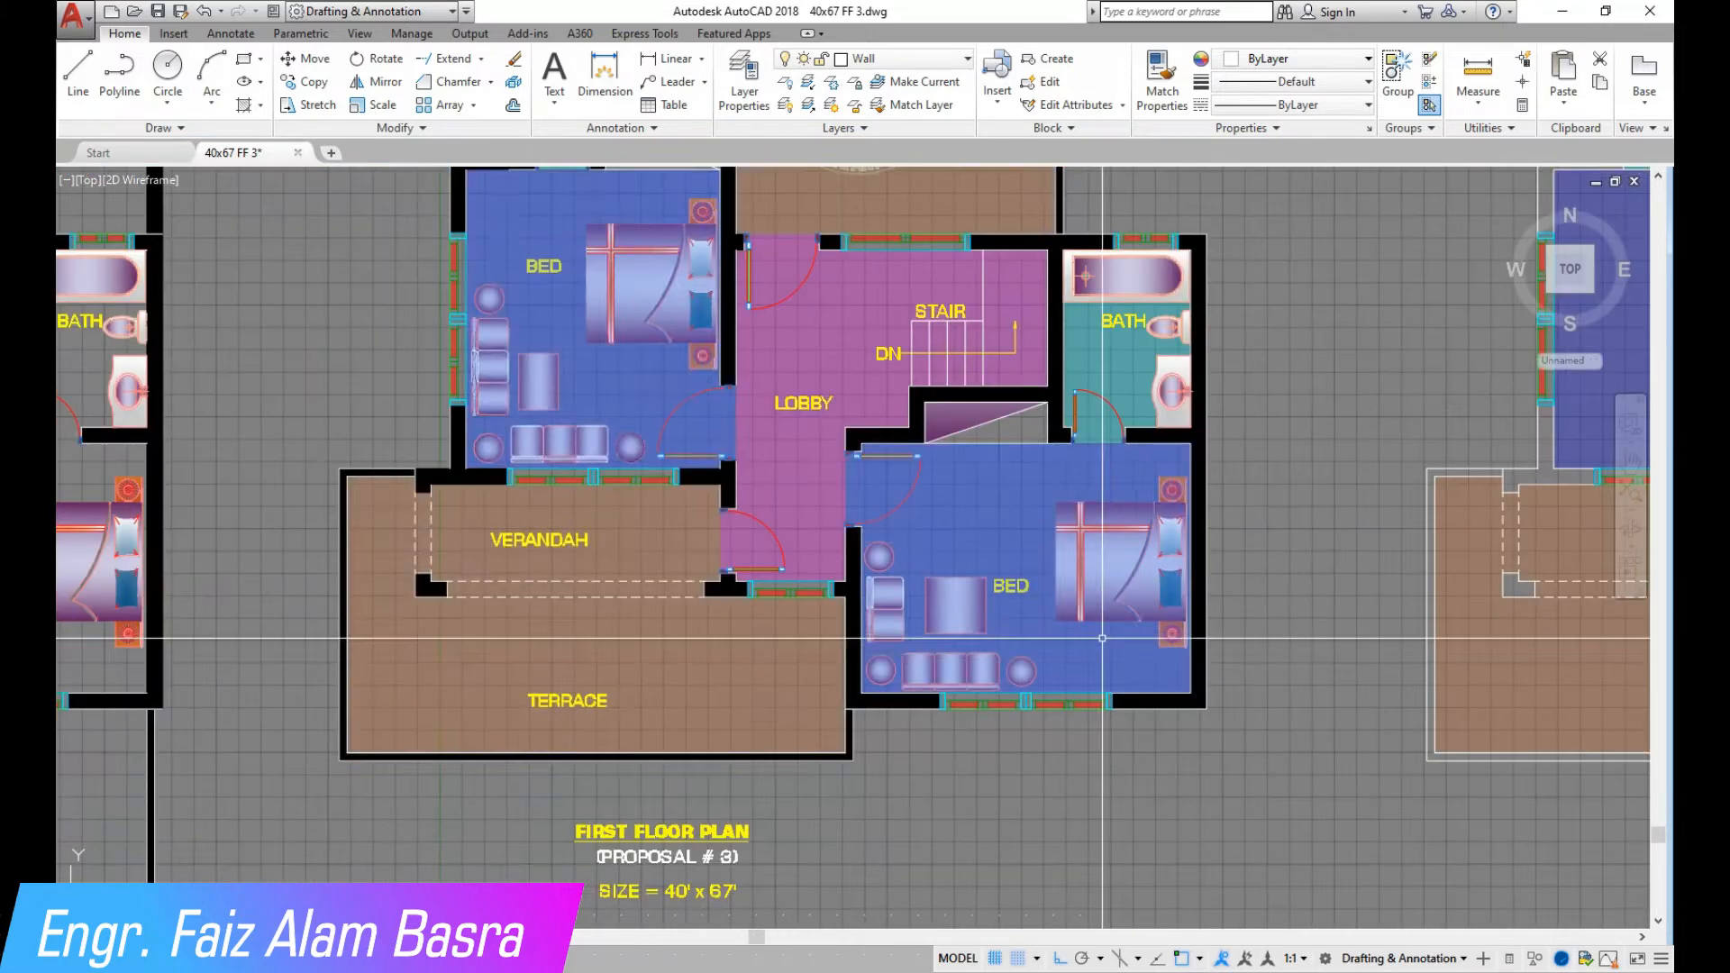
scroll(405, 545, "up", 2)
scroll(692, 598, "down", 4)
scroll(518, 364, "up", 4)
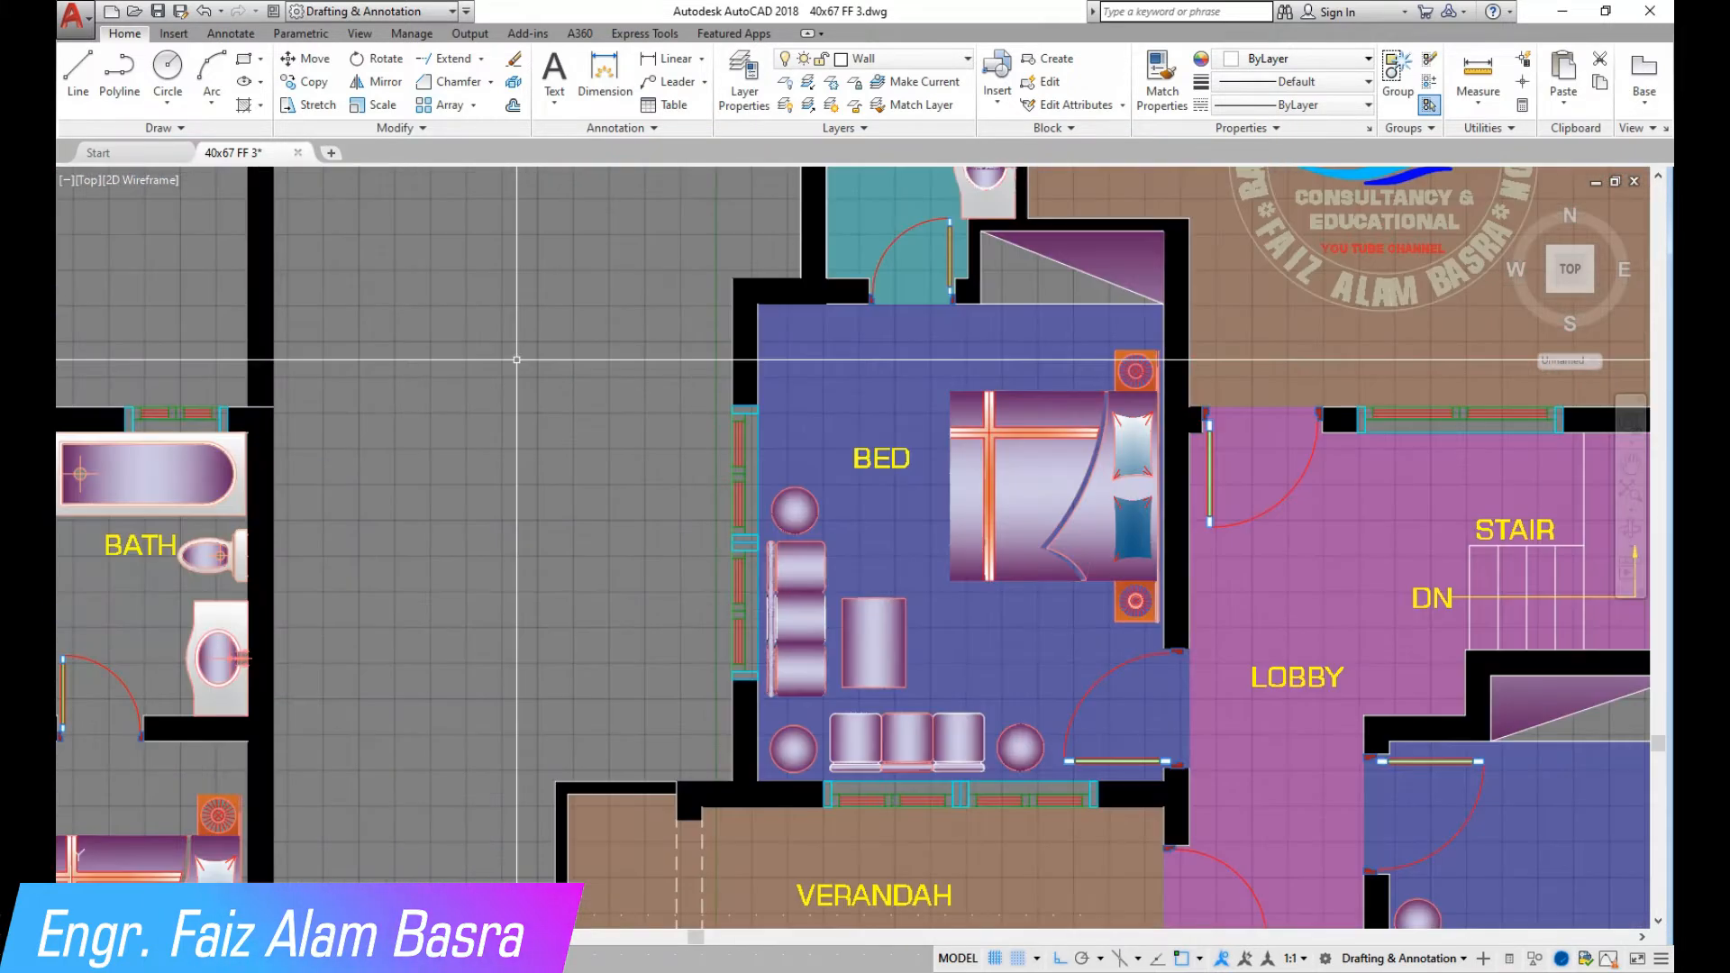
scroll(436, 451, "down", 2)
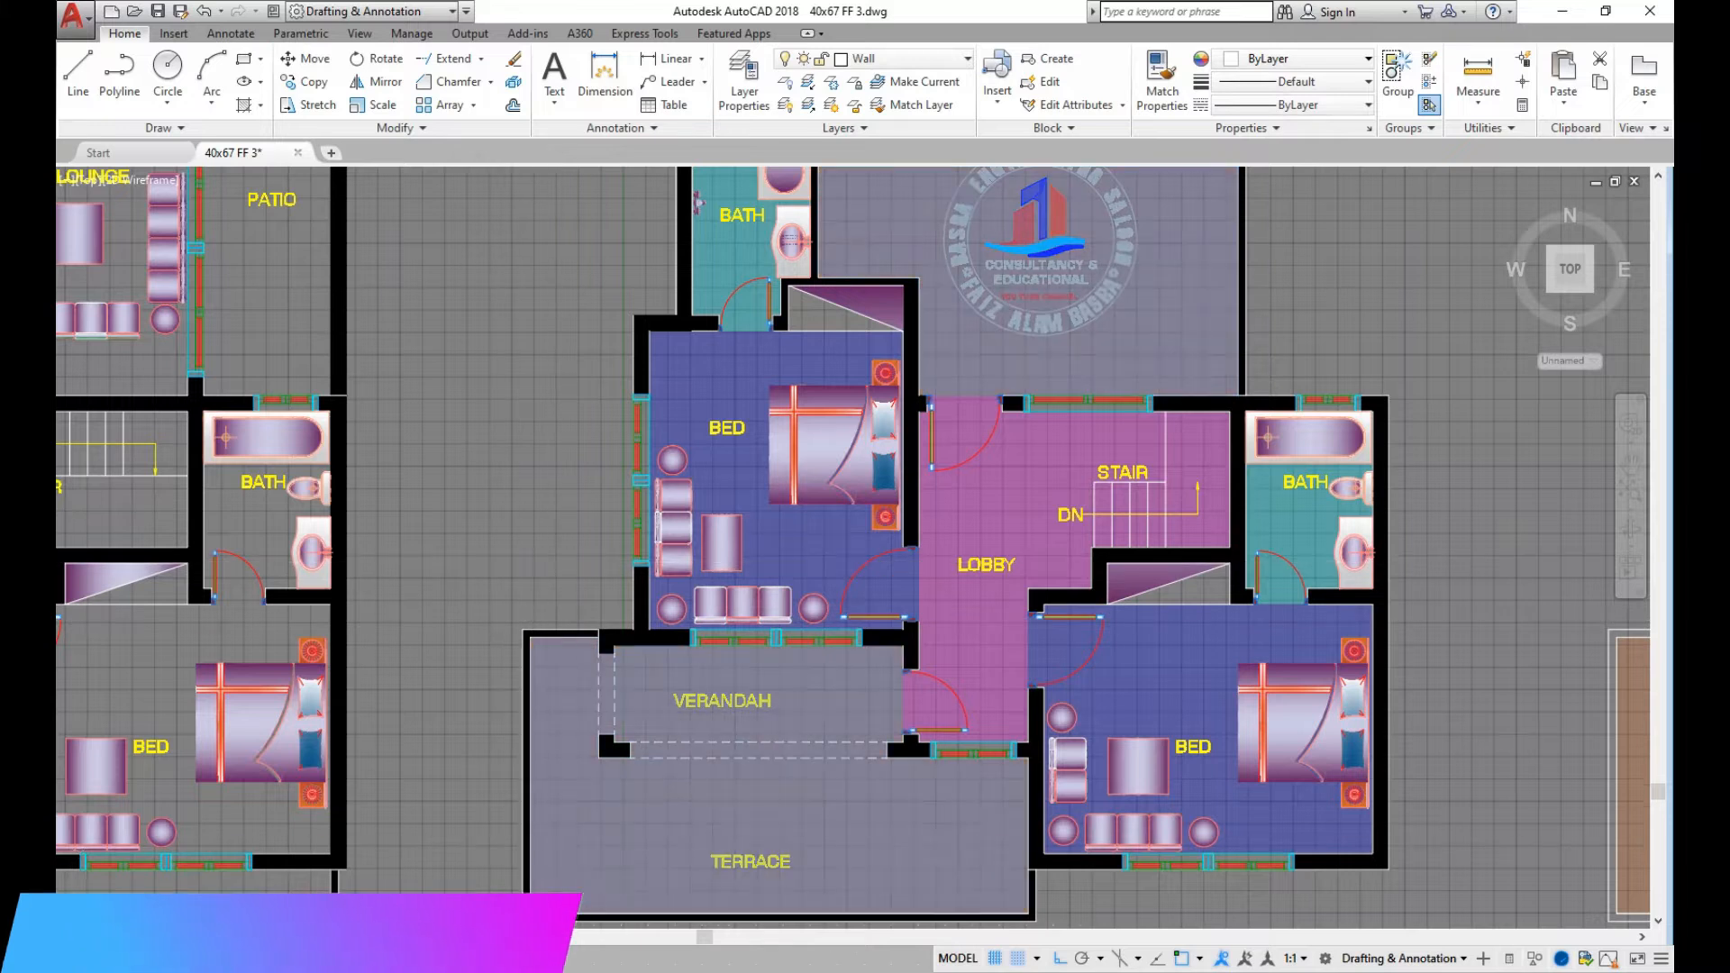
scroll(581, 856, "up", 2)
scroll(375, 883, "down", 2)
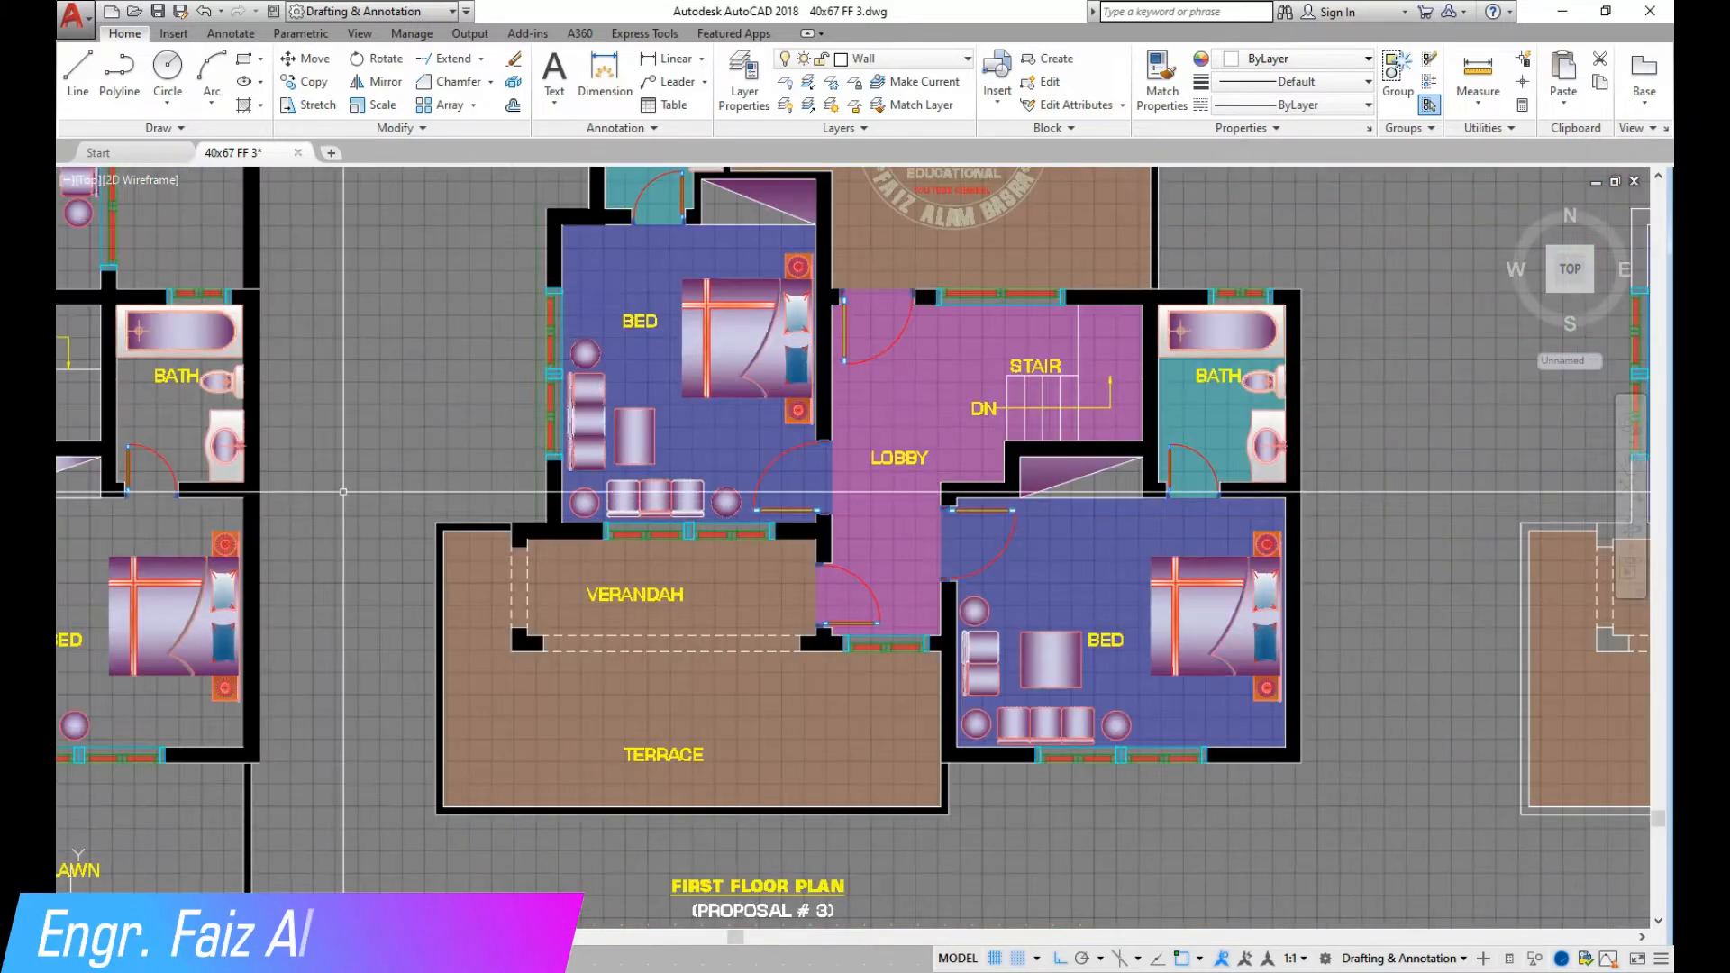
scroll(961, 907, "up", 3)
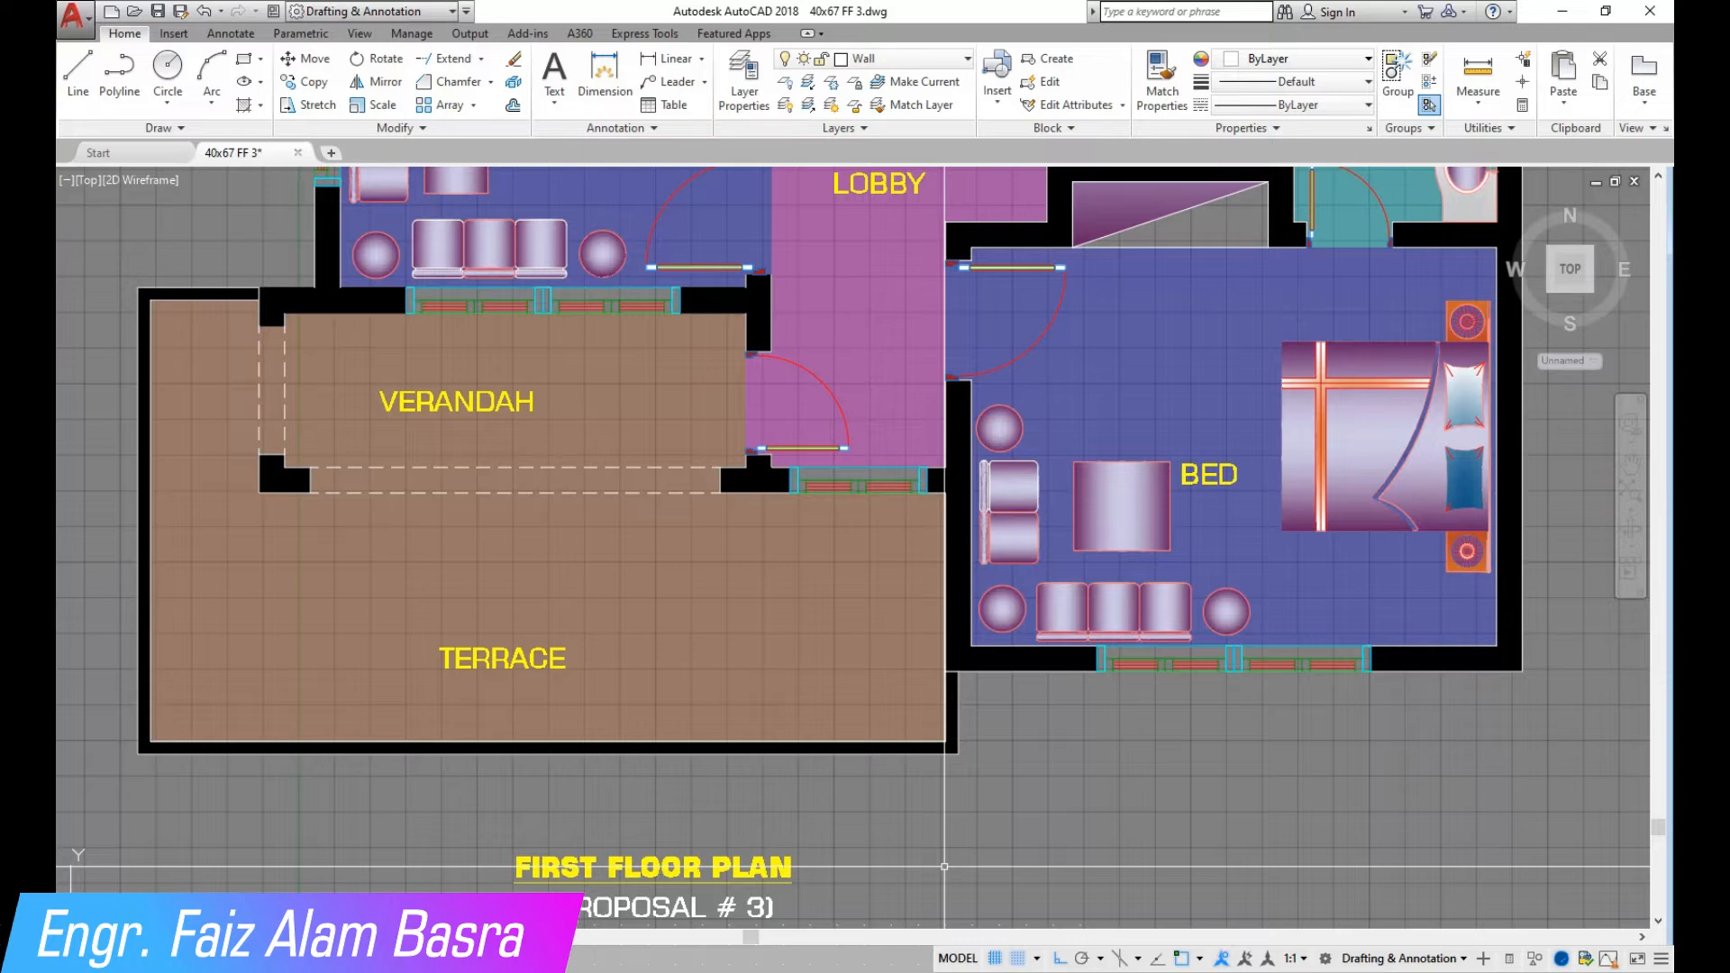
scroll(754, 770, "down", 5)
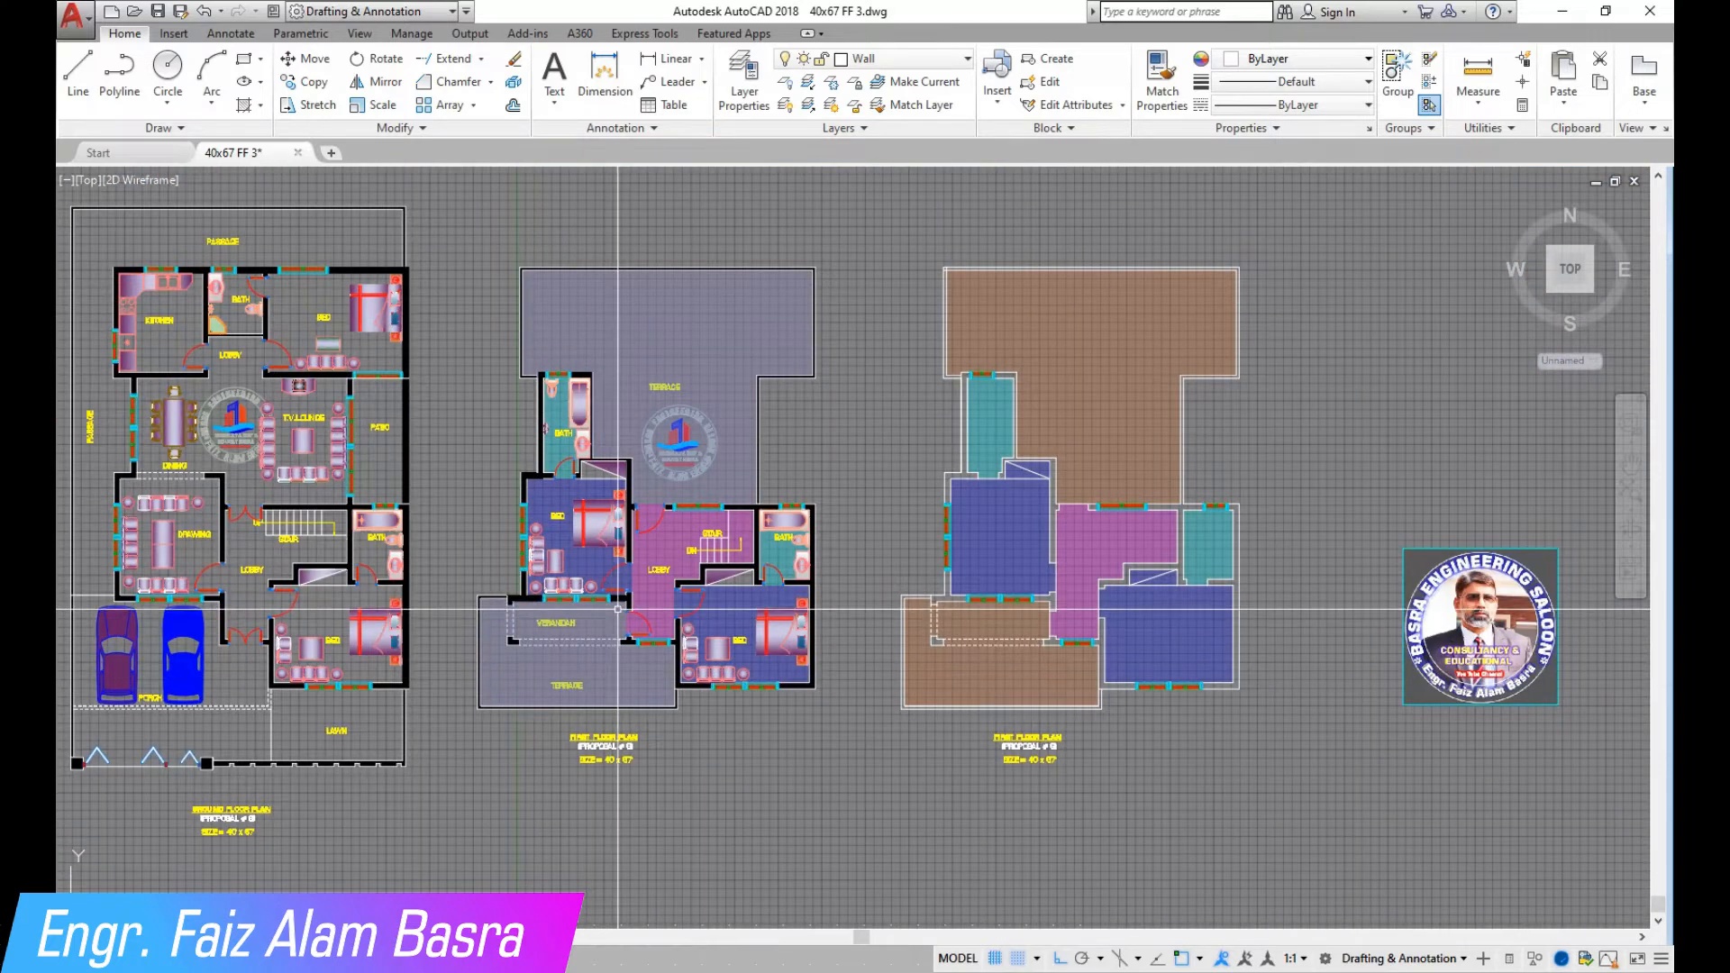
scroll(1169, 487, "up", 2)
scroll(741, 432, "down", 2)
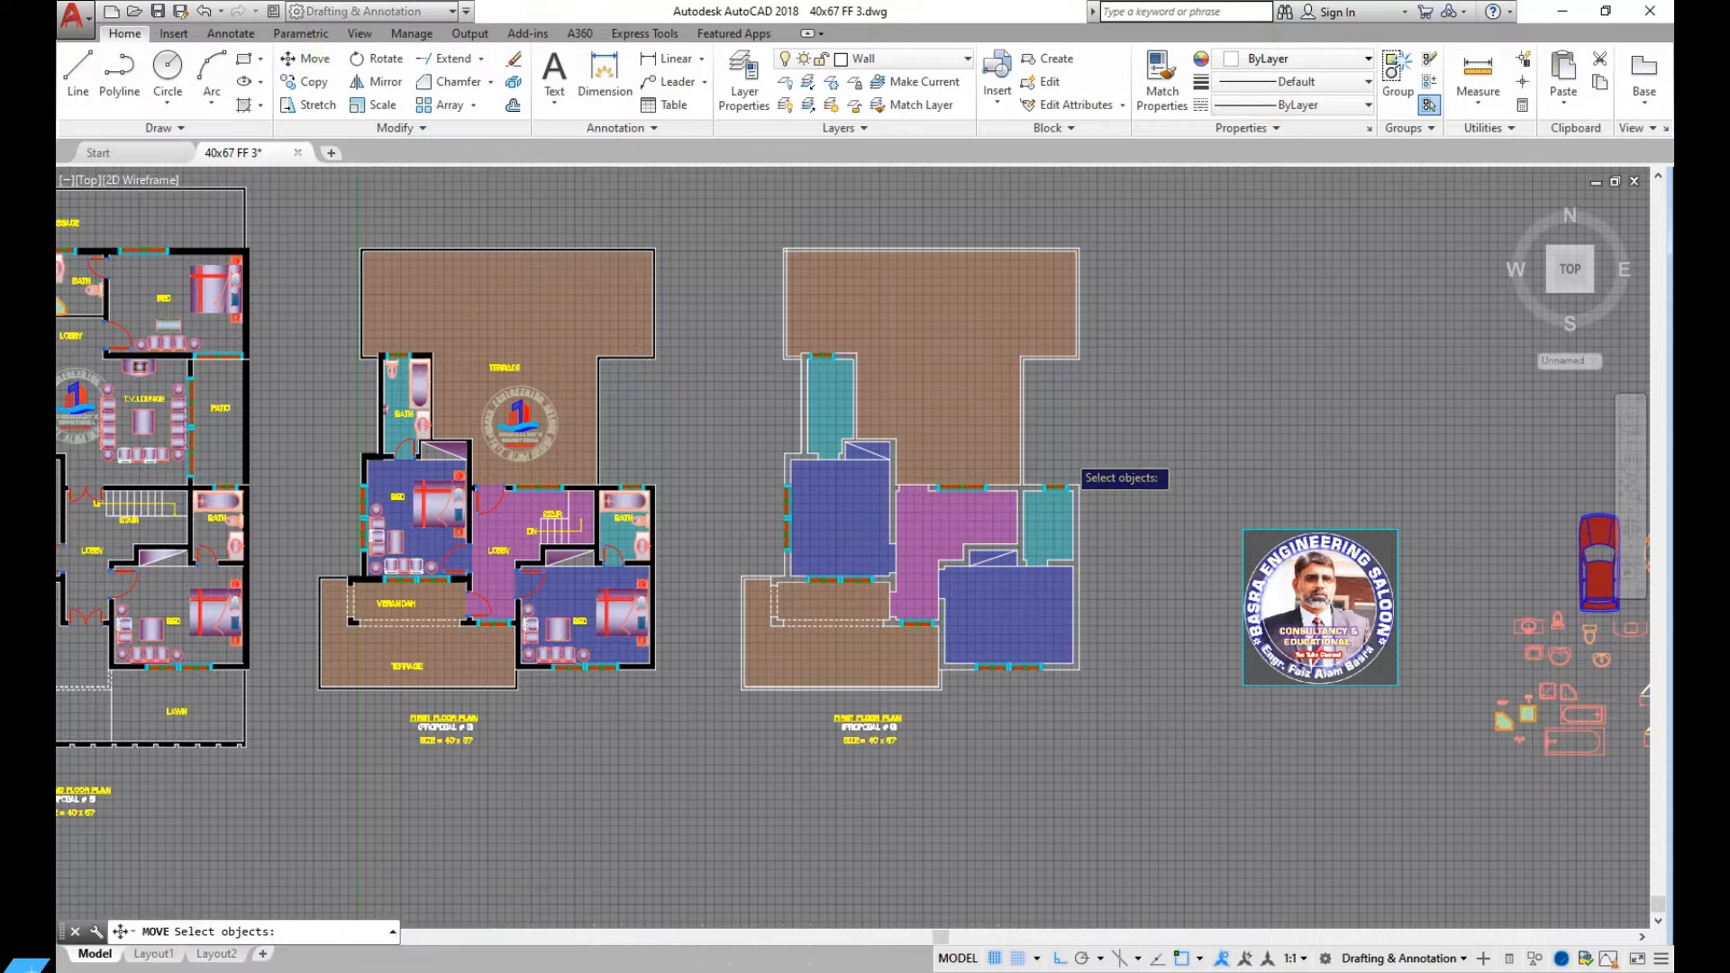
Move the unfurnished coloured first floor copy straight down, clear of the row of plans
scroll(1072, 455, "down", 2)
left_click(1119, 675)
left_click(881, 301)
right_click(1021, 241)
left_click(1126, 210)
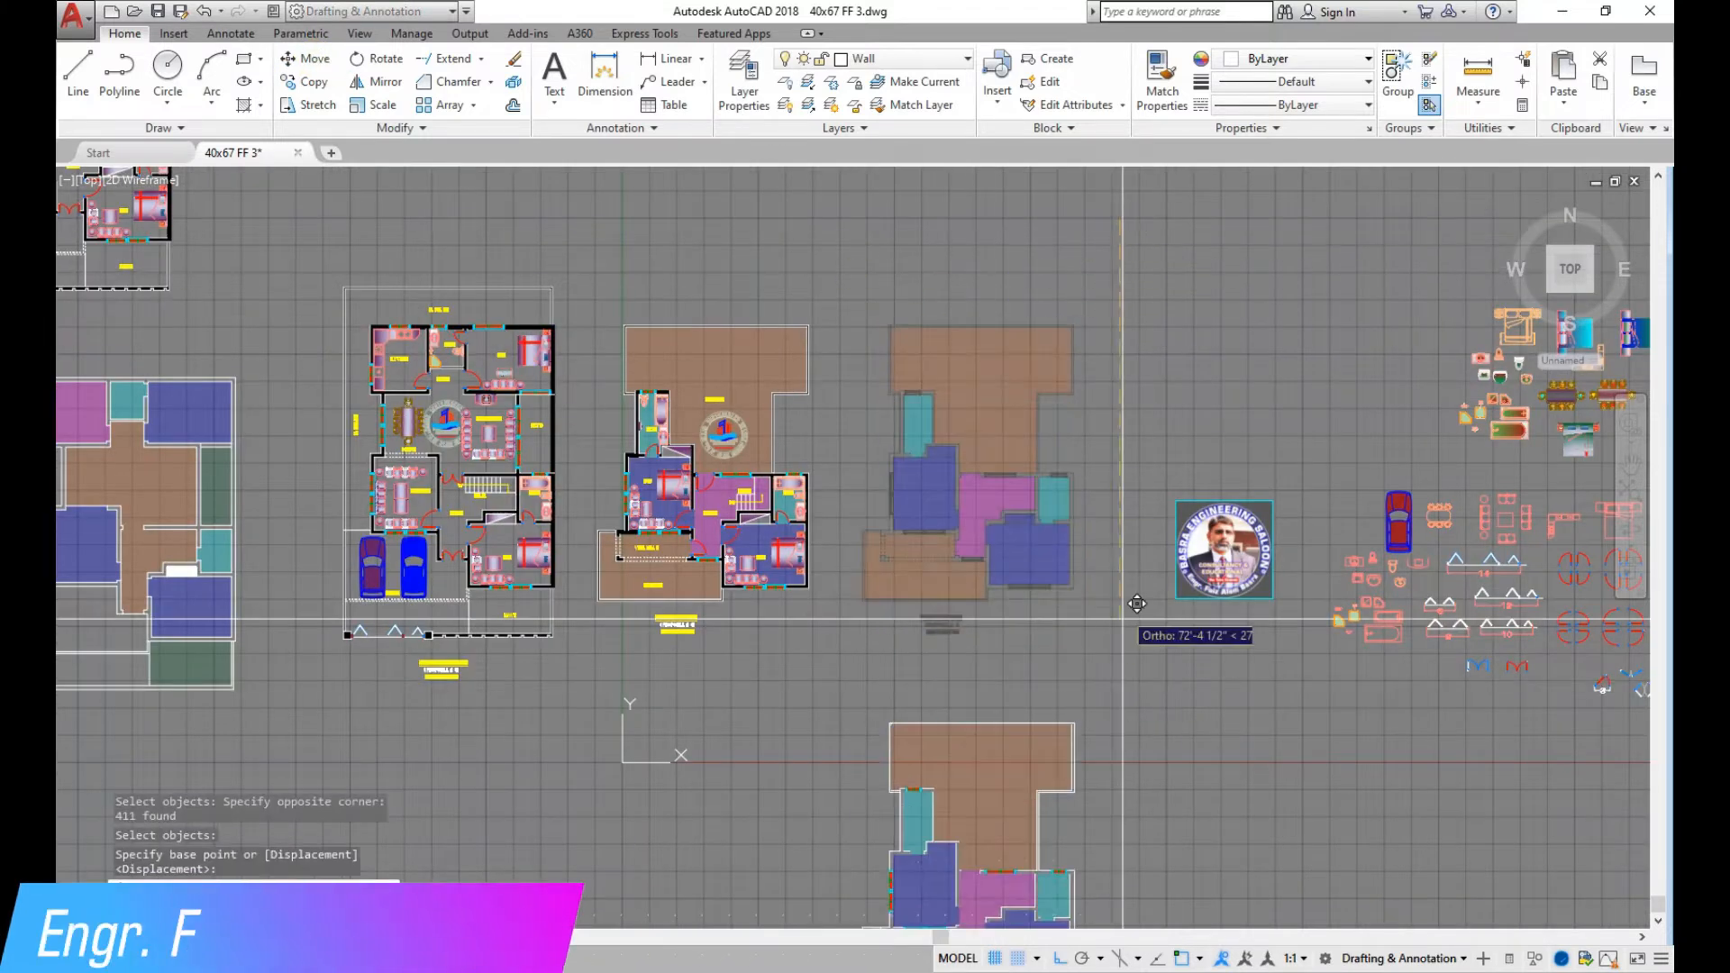
left_click(1128, 661)
Copy the furnished first floor plan with its title about 44' horizontally to the right
scroll(711, 486, "up", 2)
left_click(309, 87)
left_click(960, 786)
left_click(533, 277)
right_click(676, 774)
left_click(676, 775)
left_click(1047, 764)
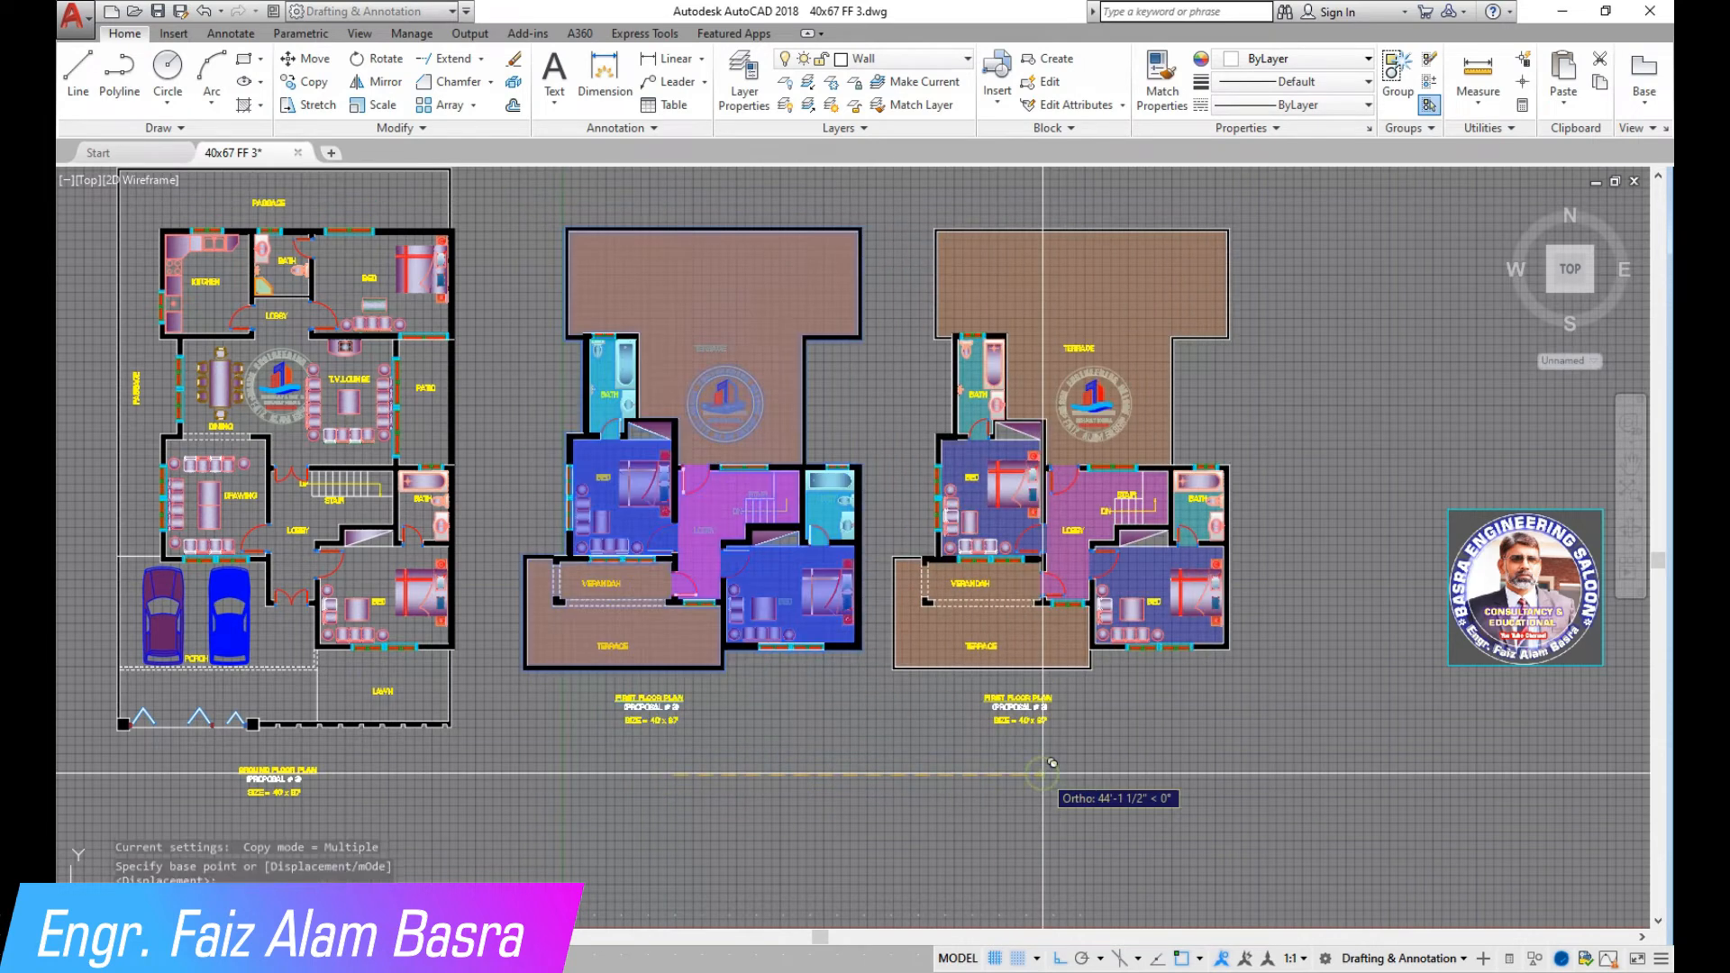
Set the solid hatch colour of the stair, right bath and right bedroom walls on the new copy to white
scroll(1060, 523, "up", 5)
left_click(1060, 522)
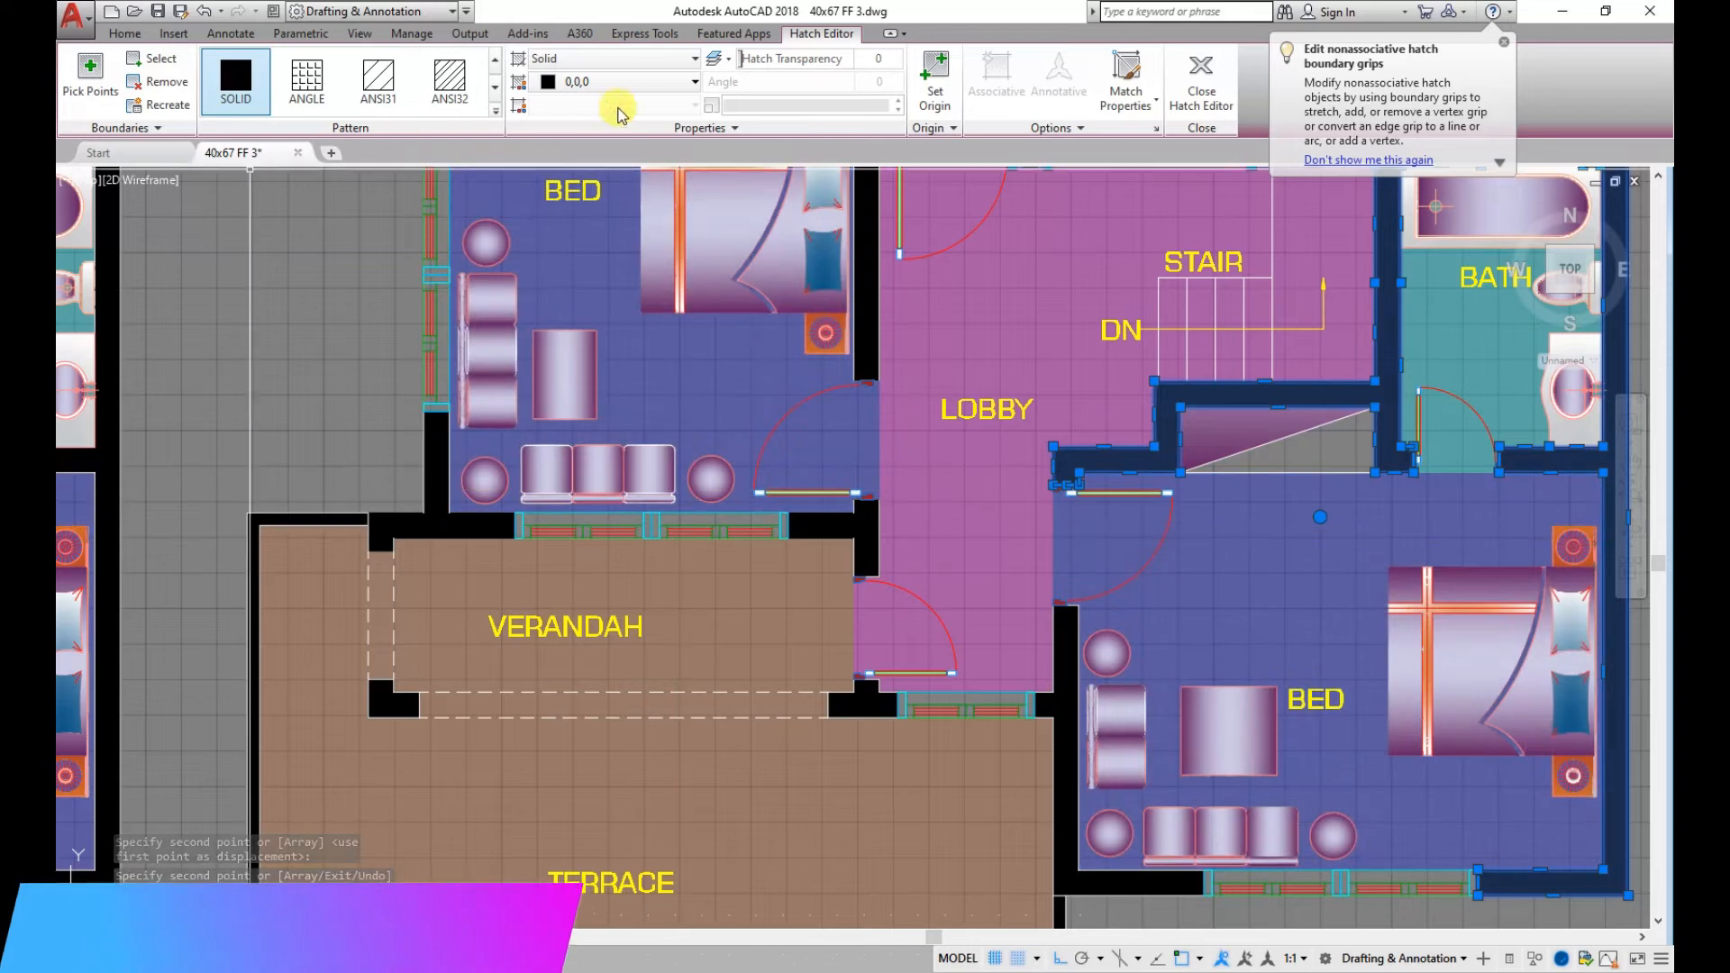
left_click(695, 82)
left_click(676, 278)
key("Escape")
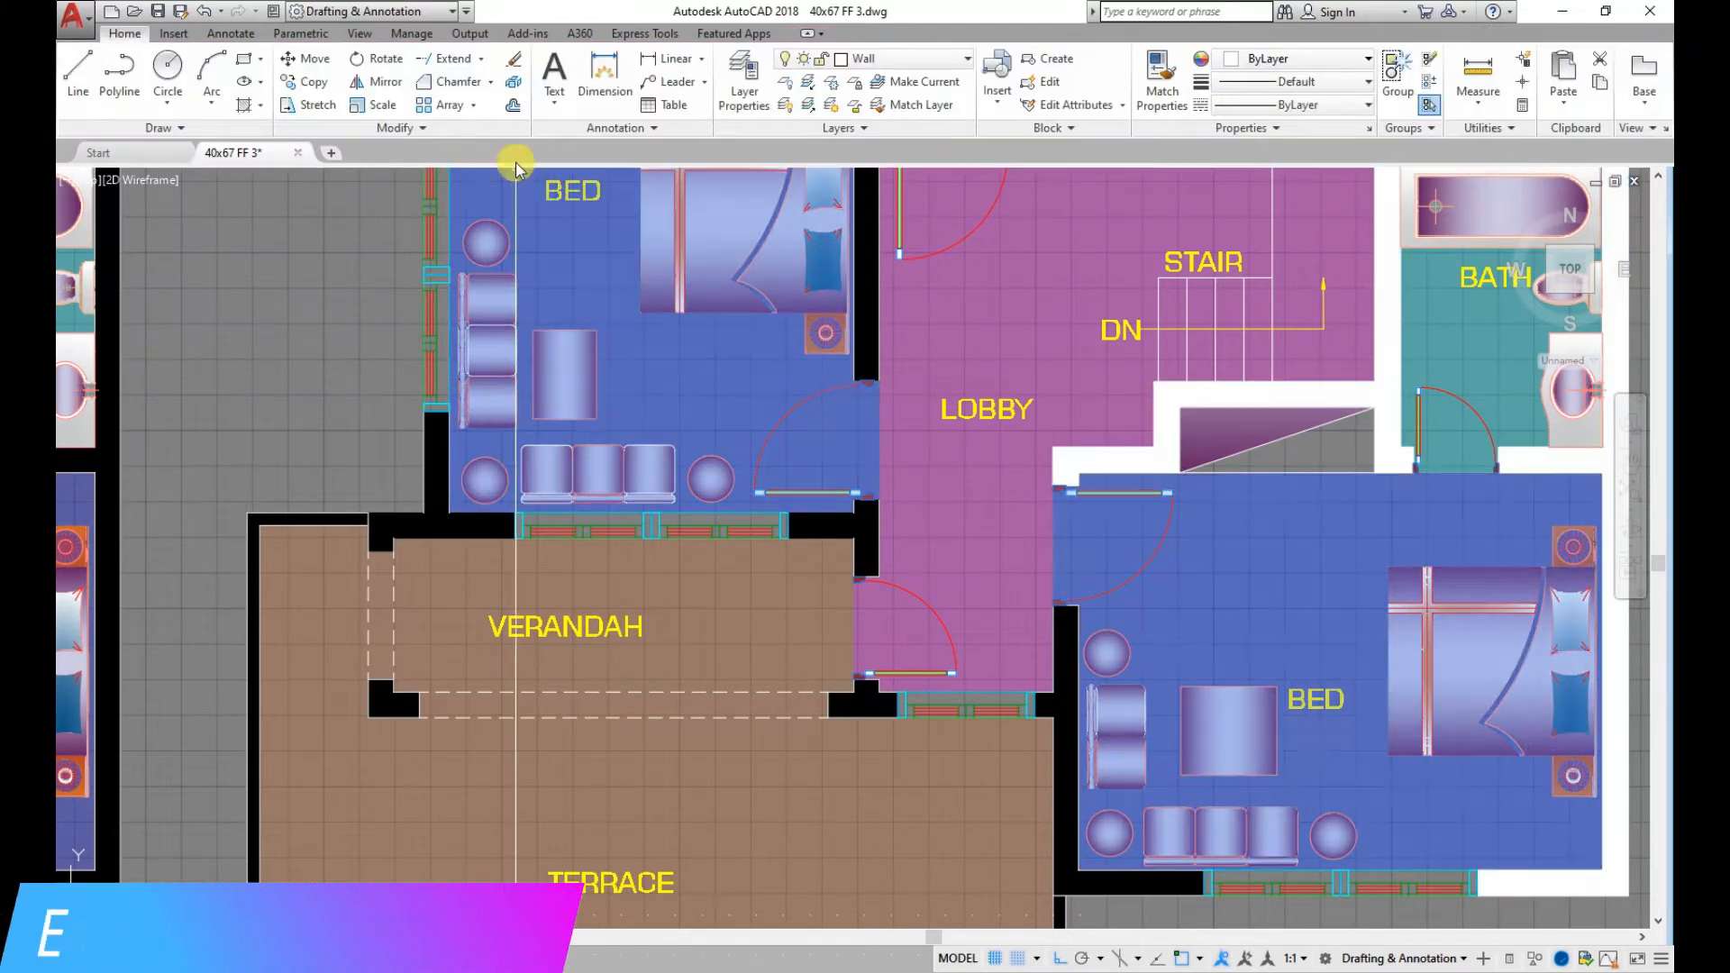
Match the new copy's remaining wall hatches and front terrace parapet to the white wall hatch
left_click(1159, 79)
scroll(1036, 464, "up", 5)
left_click(487, 586)
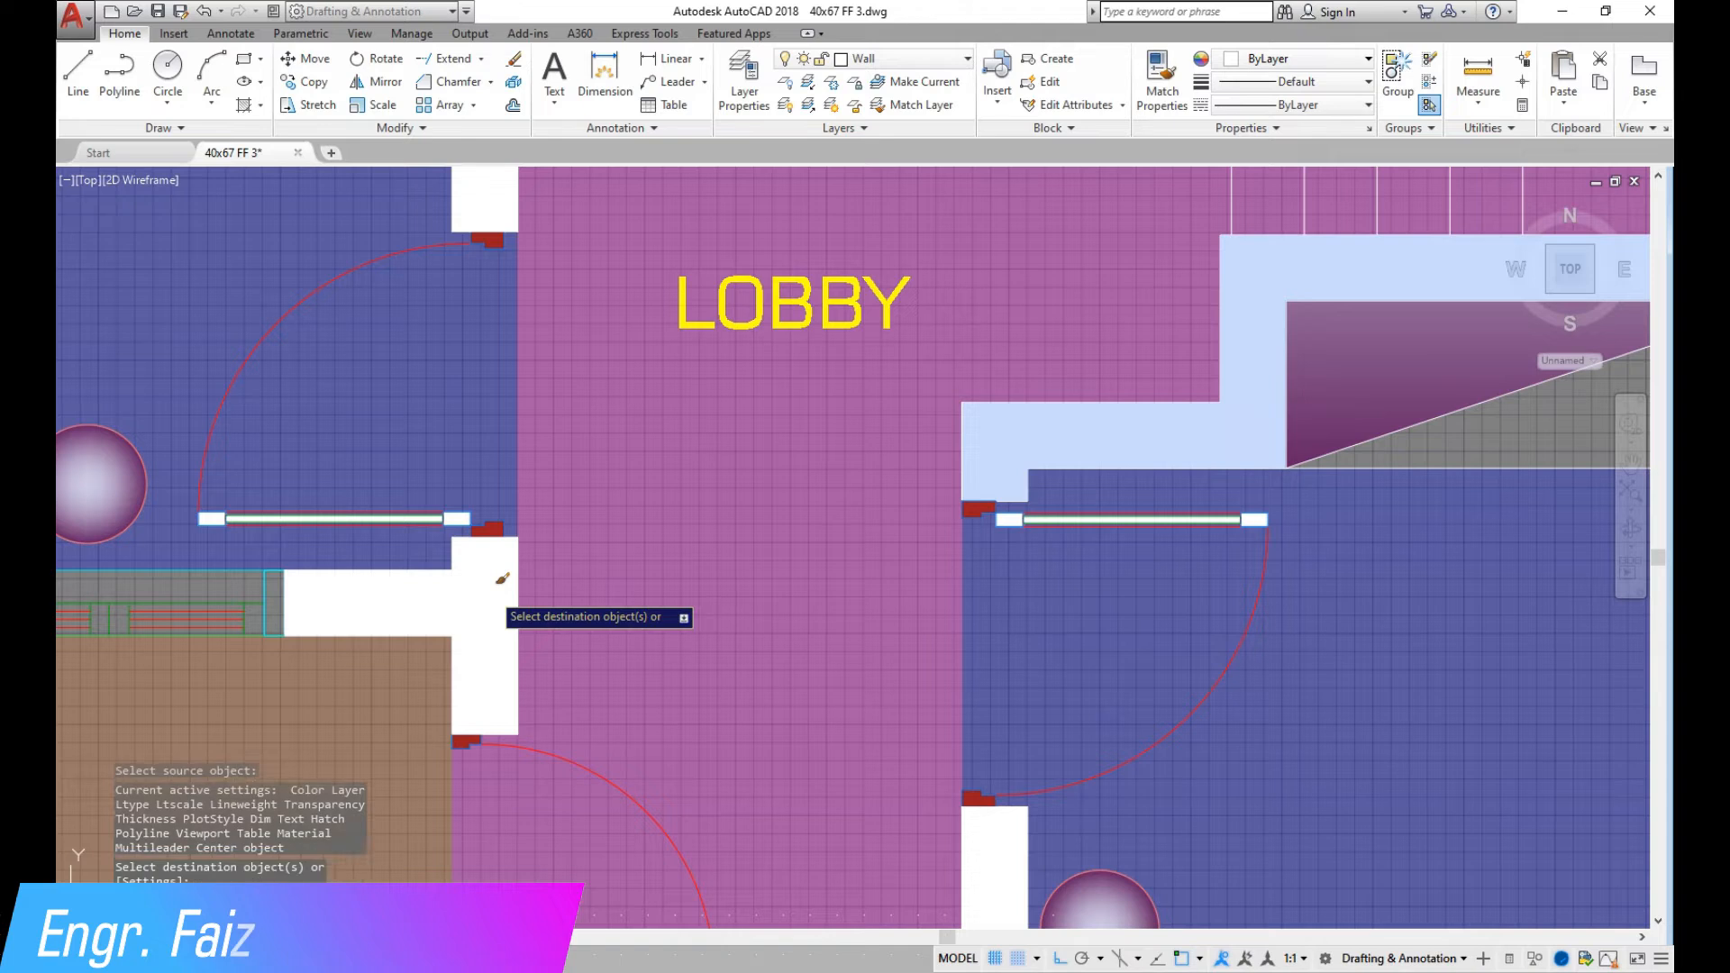
scroll(504, 576, "down", 7)
scroll(624, 470, "up", 3)
scroll(538, 739, "down", 3)
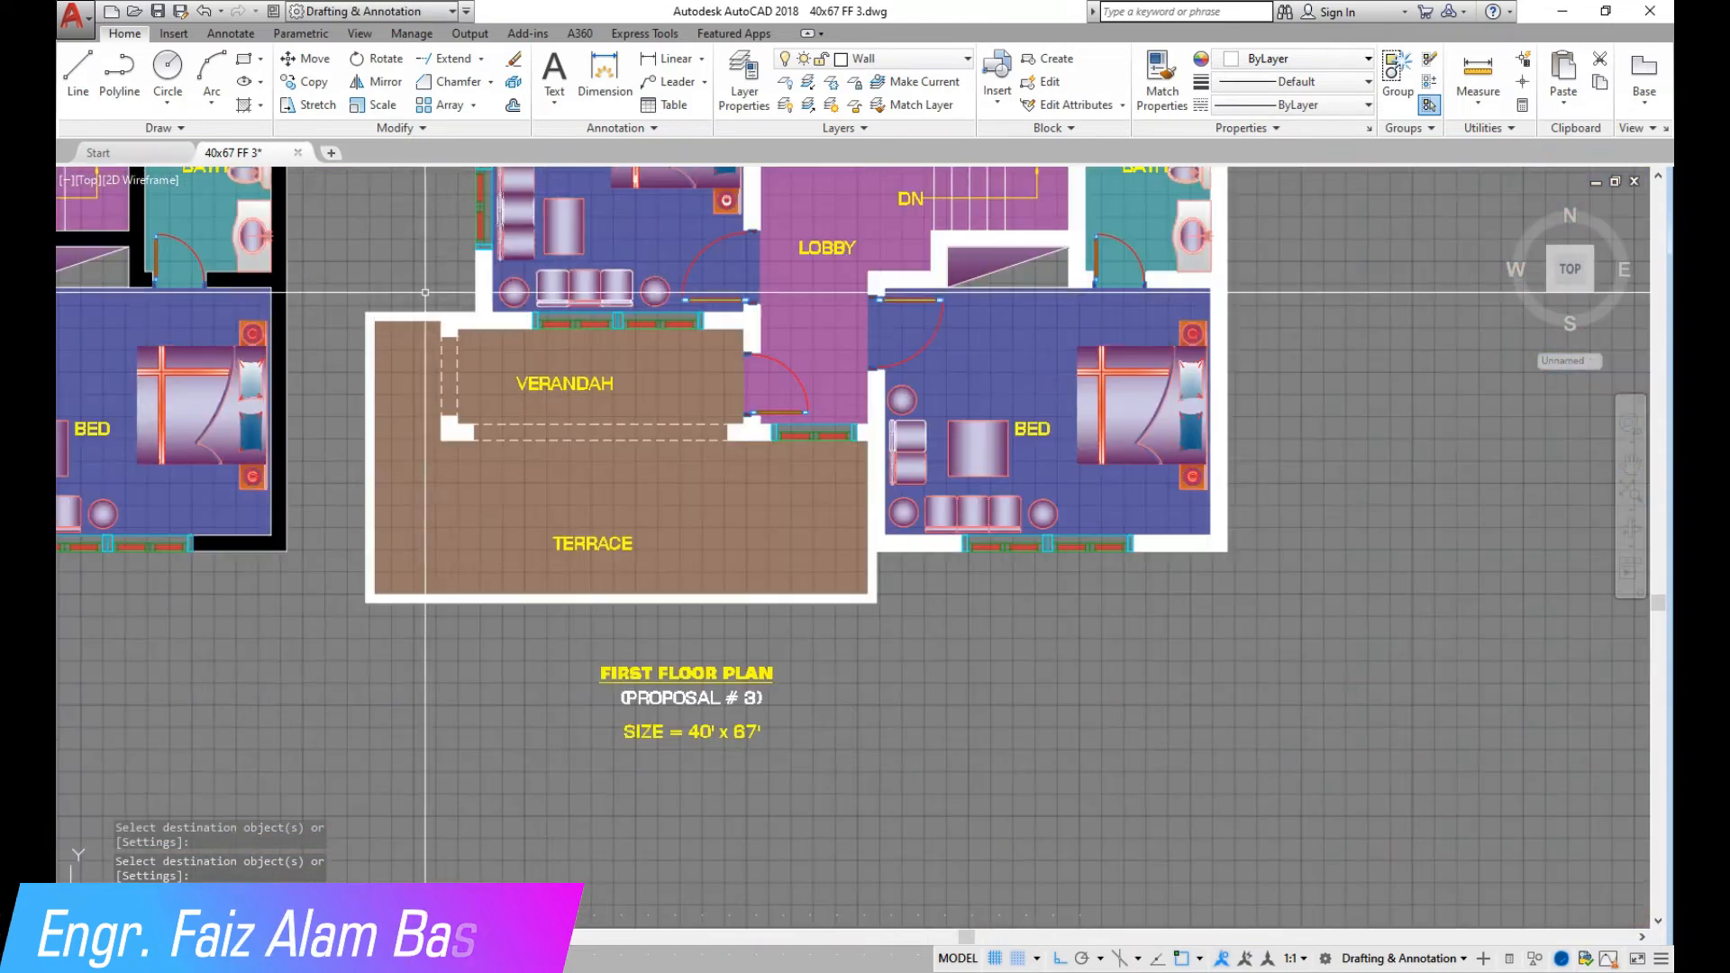
scroll(539, 738, "down", 4)
scroll(1006, 295, "up", 8)
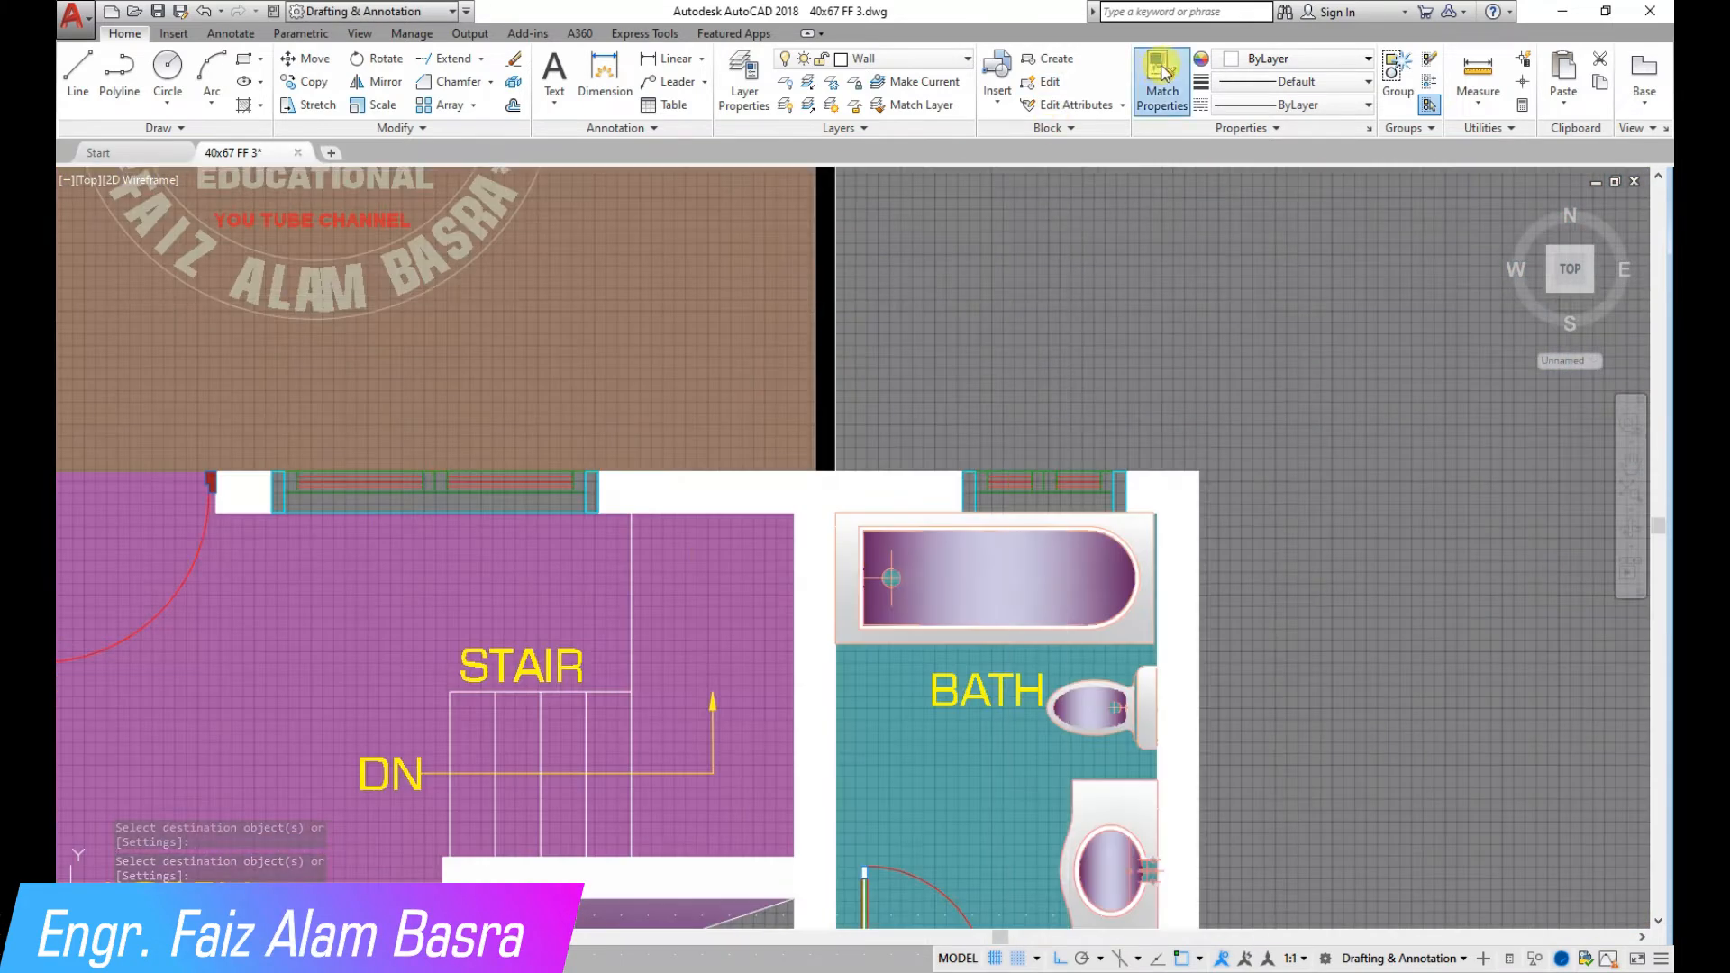
Match the new copy's rear terrace parapet hatch to the white wall hatch
left_click(1162, 70)
scroll(843, 495, "up", 2)
left_click(839, 482)
left_click(821, 420)
right_click(1016, 320)
left_click(1027, 329)
scroll(980, 263, "down", 6)
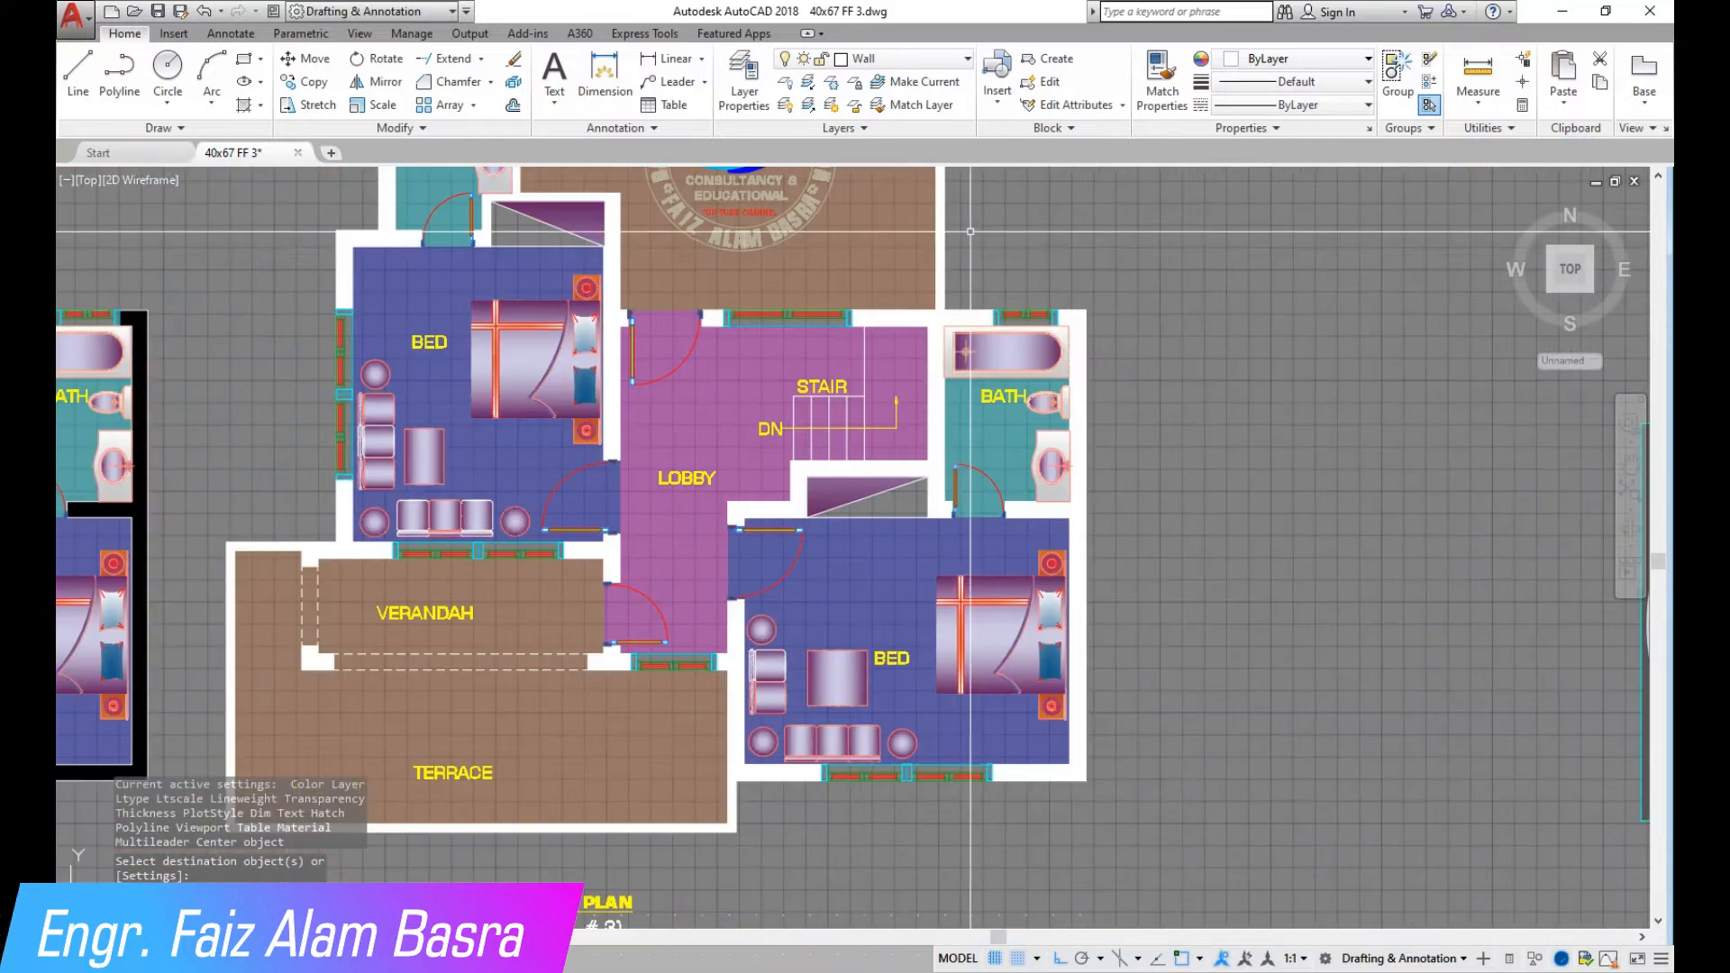
scroll(878, 290, "down", 2)
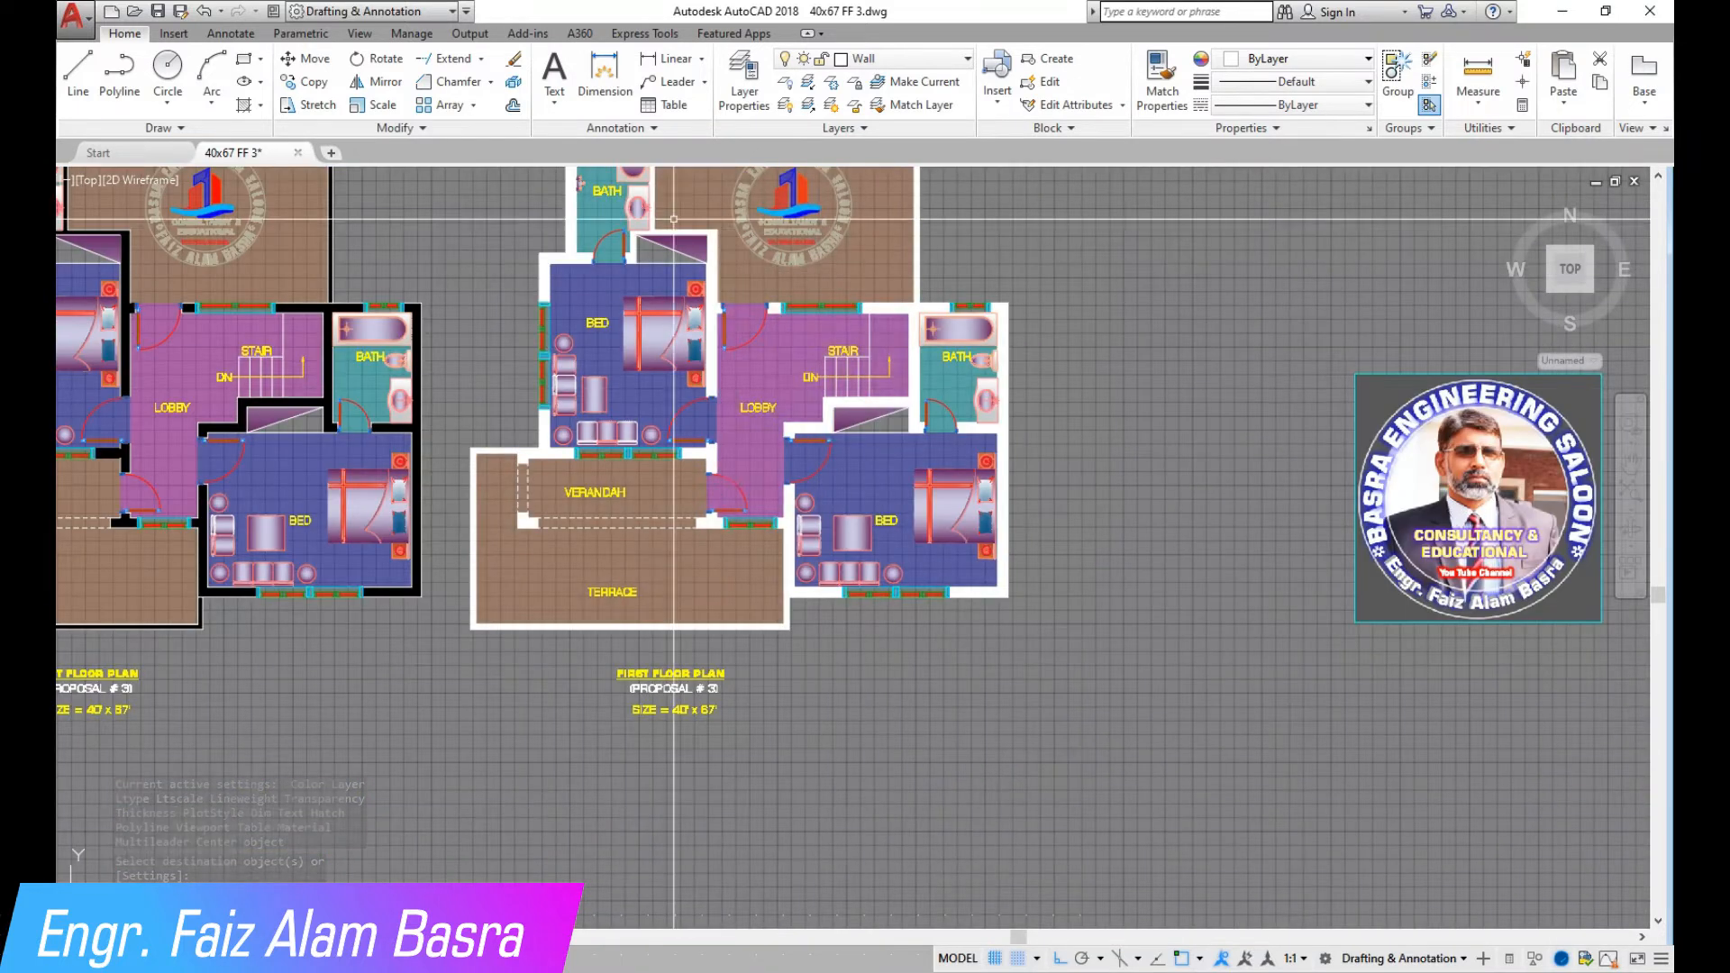
Copy the solid fill of the closet above the right bedroom from the lower plan onto the black-walled and white-walled plans
scroll(775, 297, "up", 2)
scroll(795, 295, "down", 5)
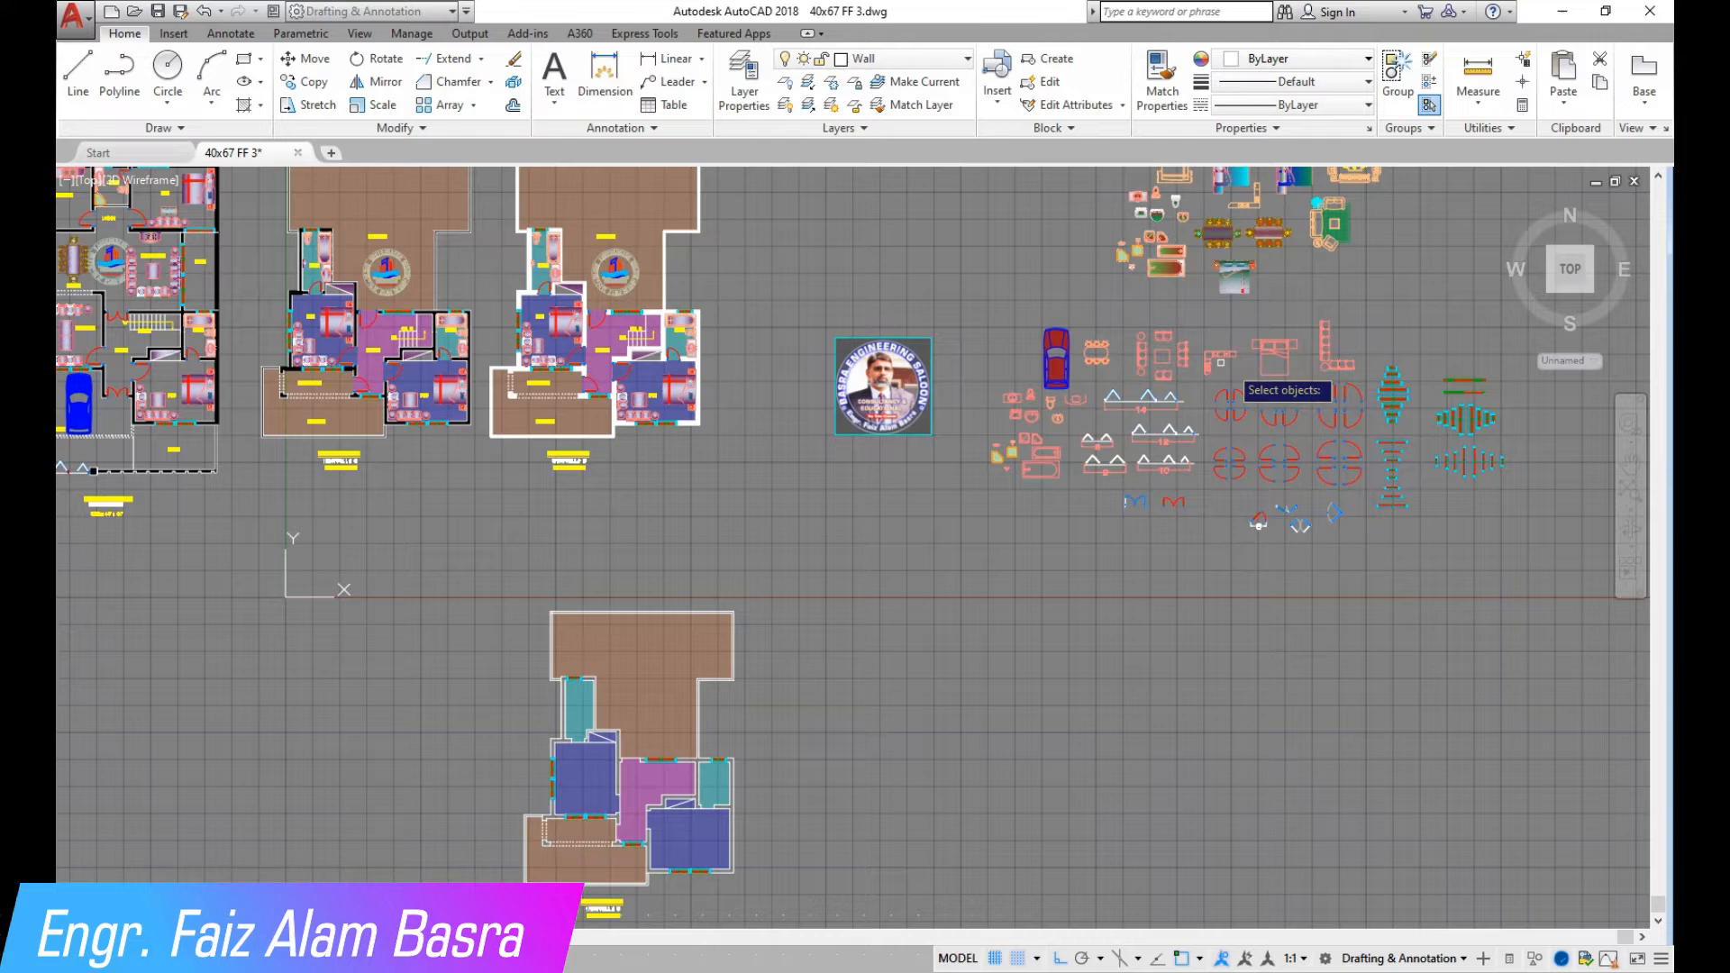
scroll(1036, 396, "down", 2)
scroll(822, 416, "up", 8)
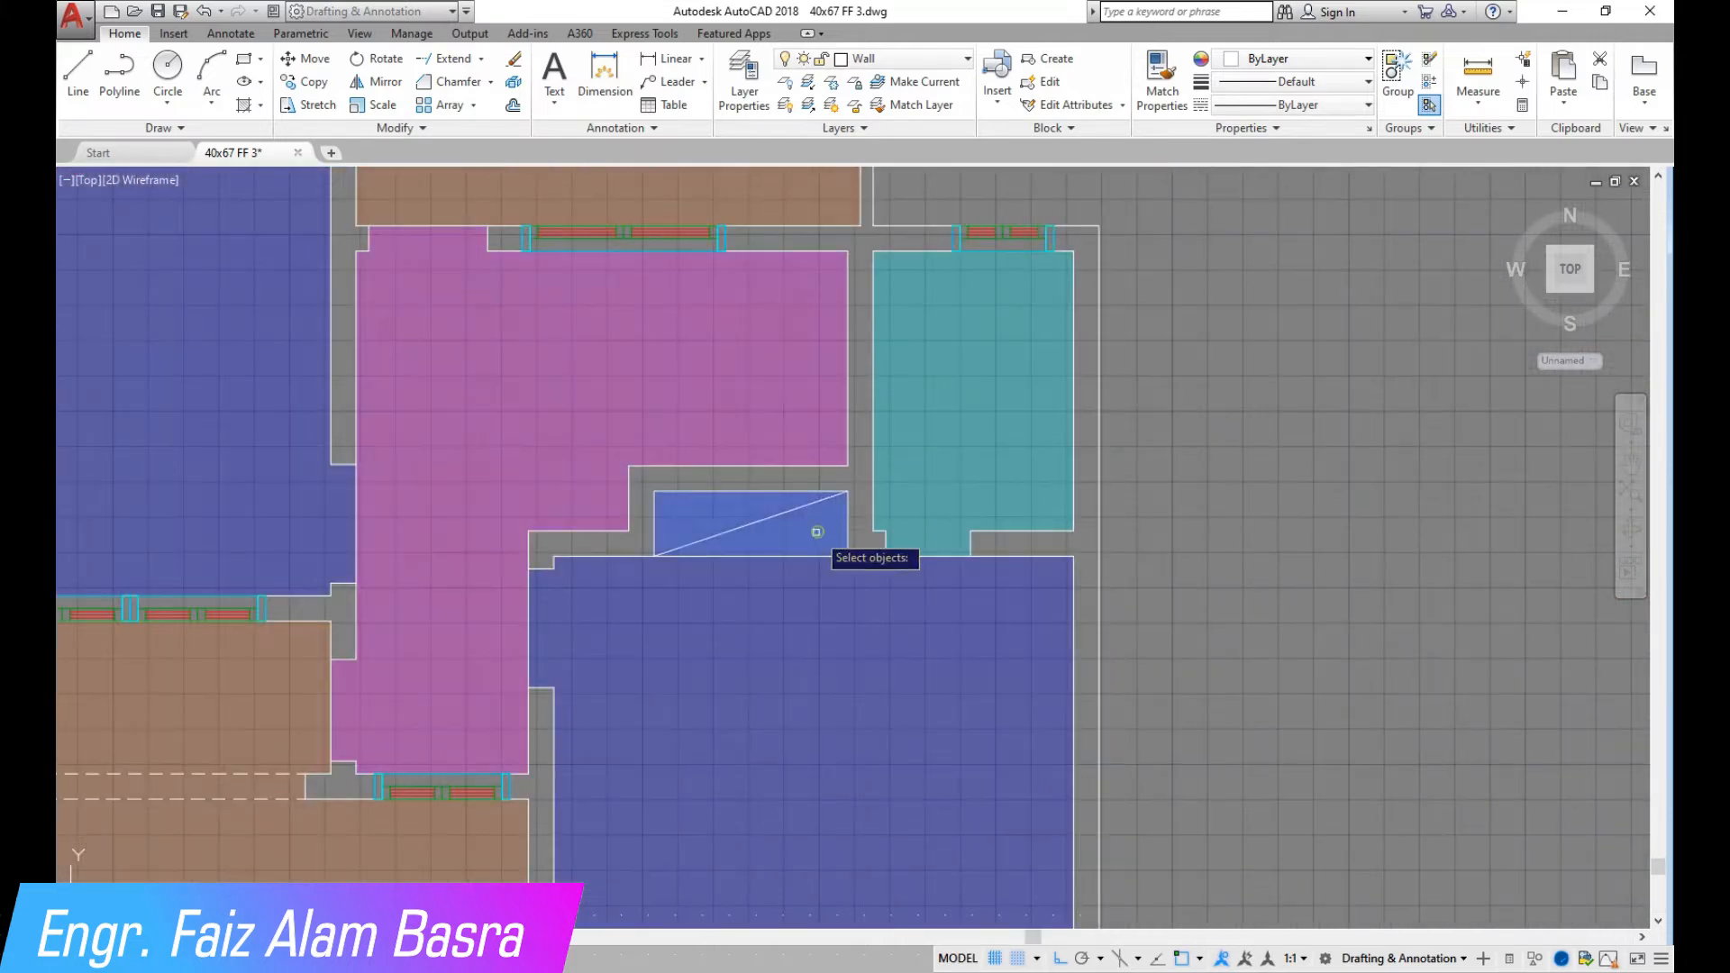
left_click(737, 513)
scroll(892, 505, "down", 5)
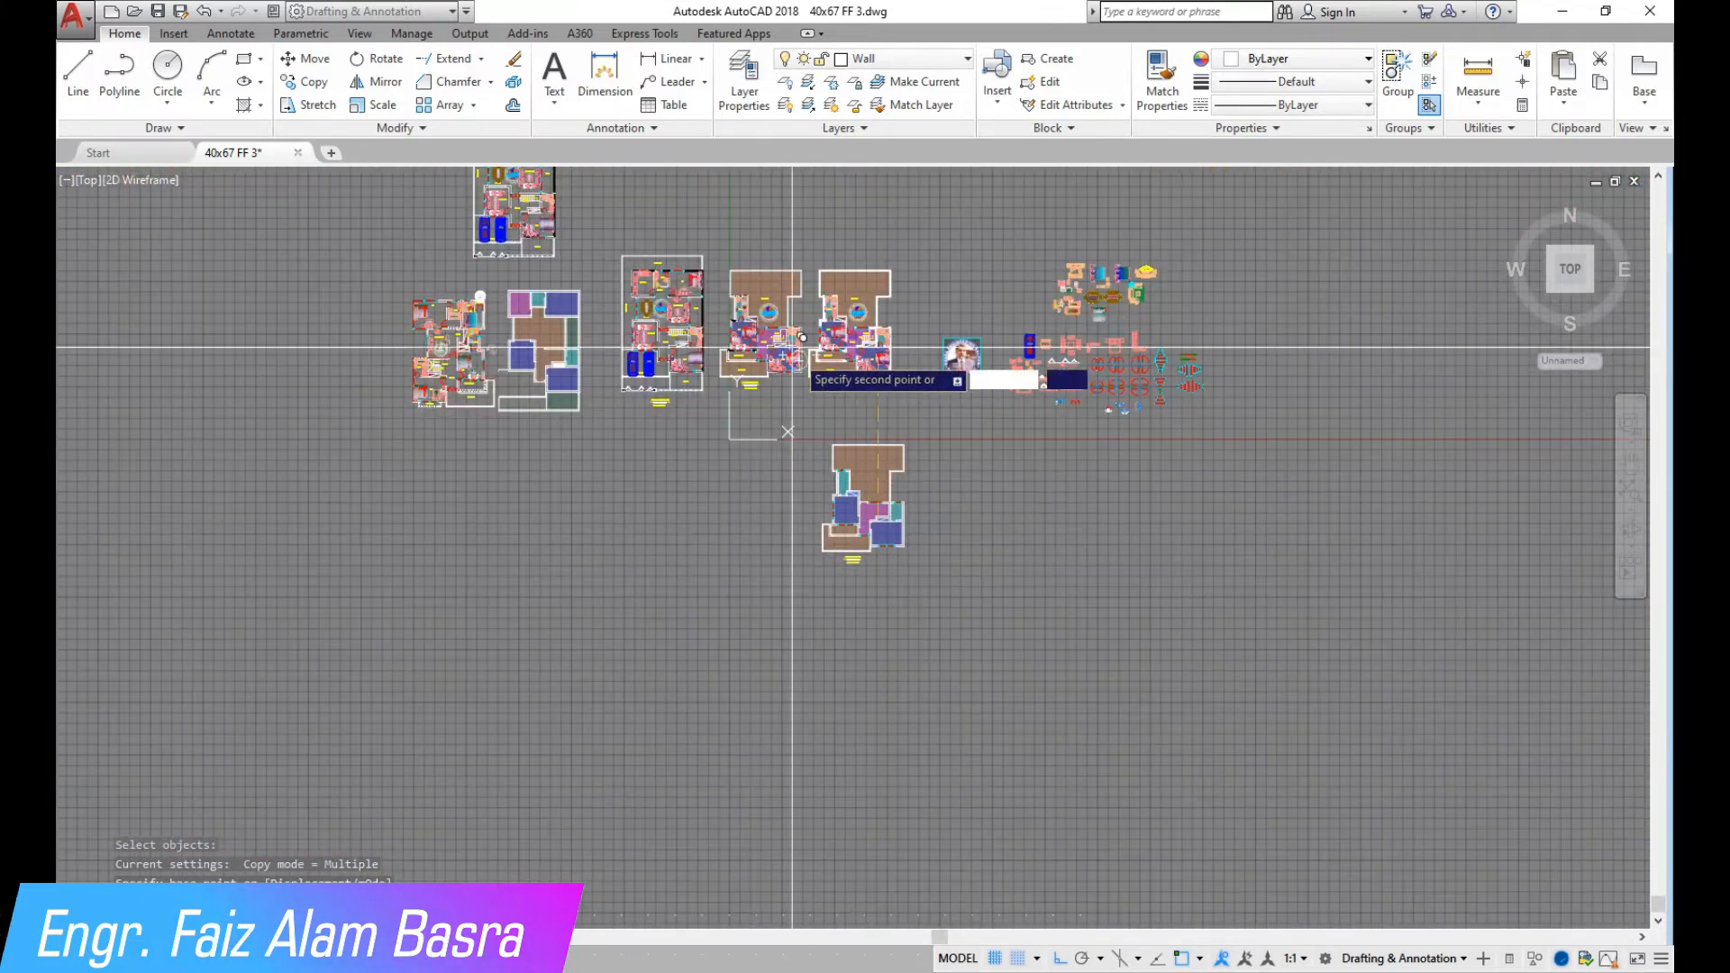
scroll(802, 369, "up", 7)
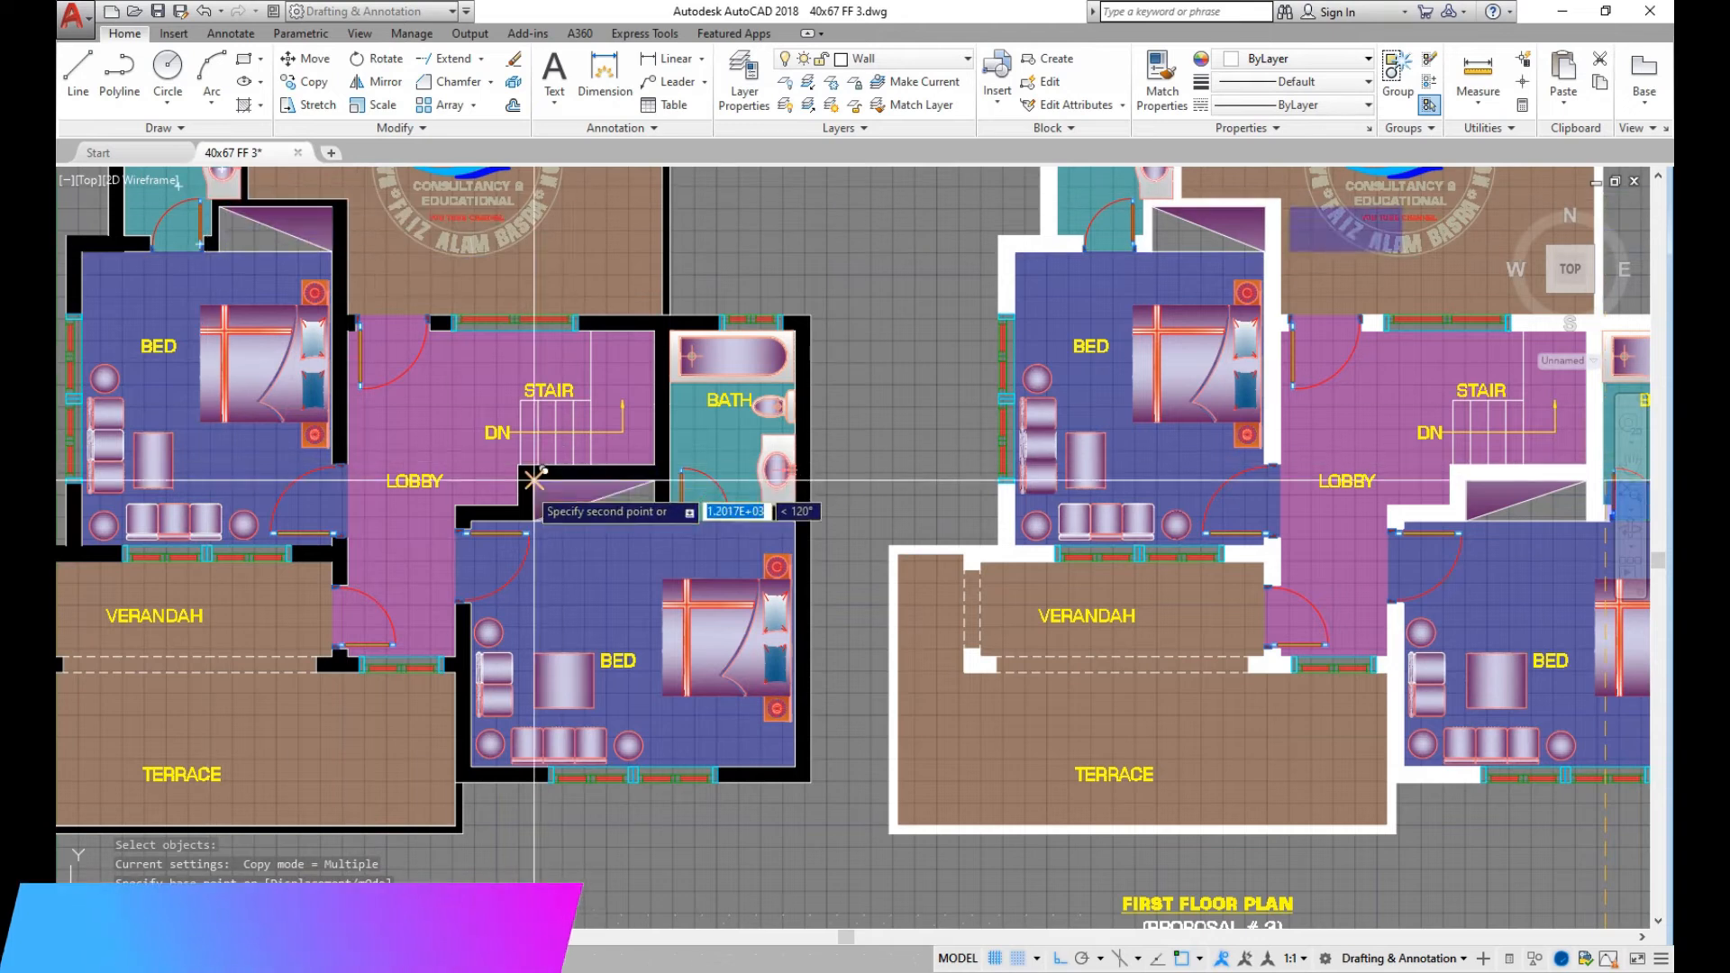
scroll(1113, 423, "down", 3)
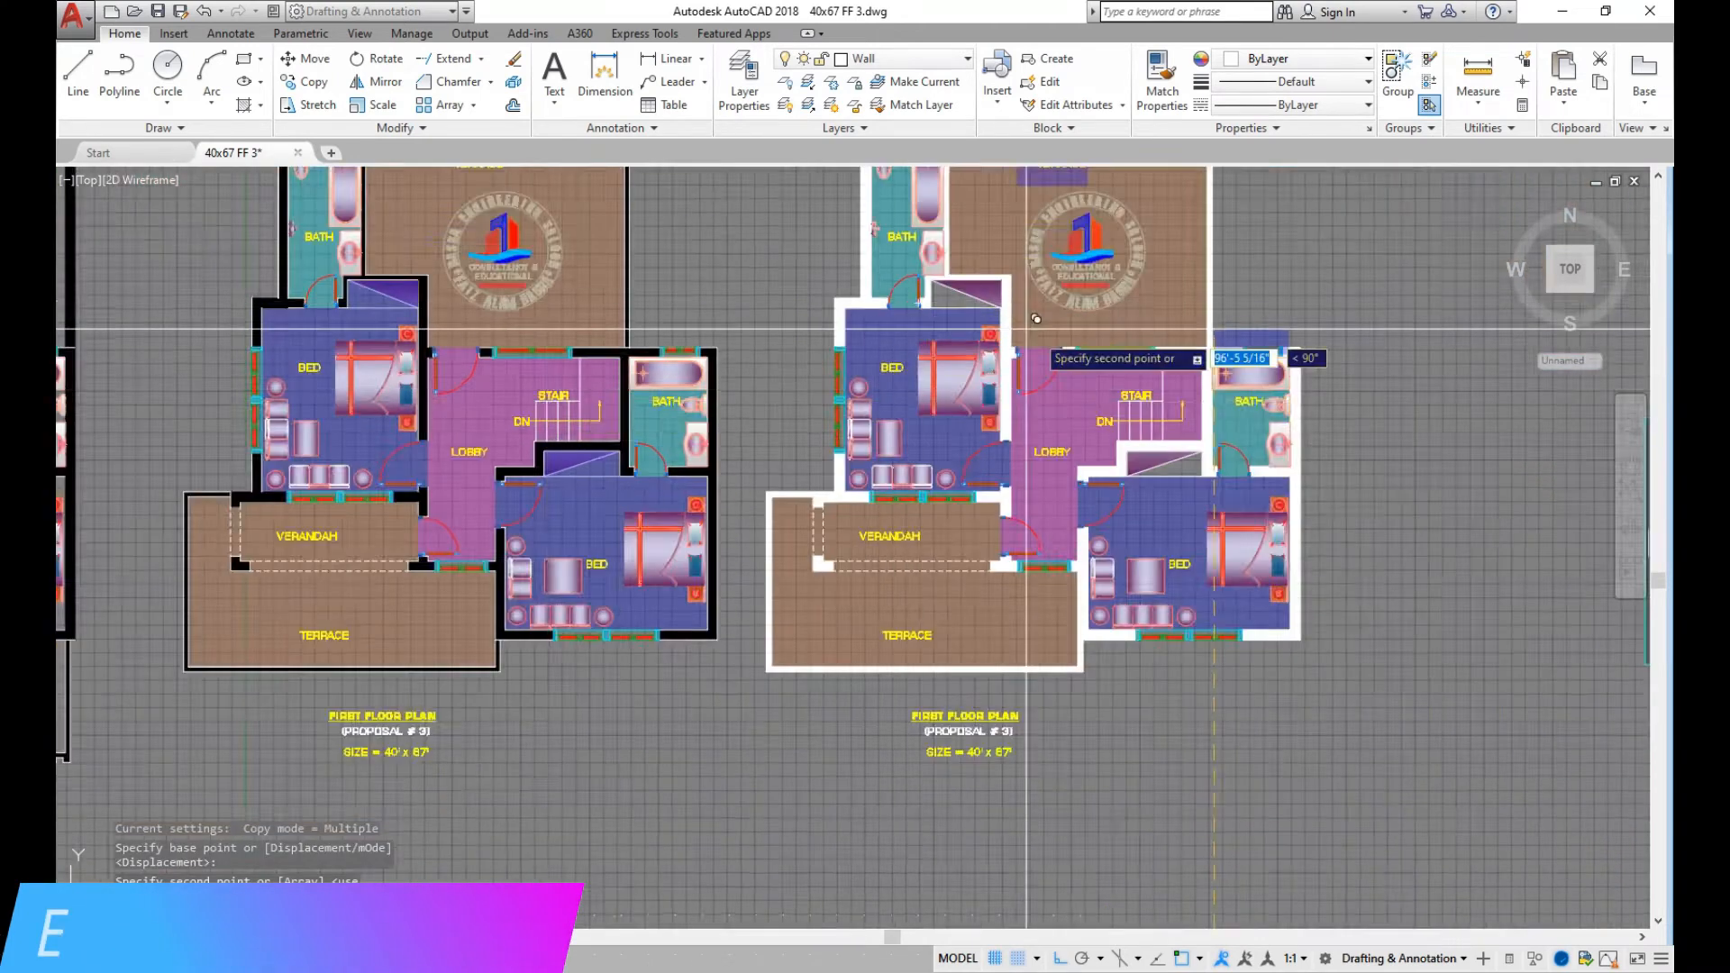
scroll(1029, 421, "up", 6)
left_click(1008, 424)
key("Escape")
Send the copied closet fill on the white-walled plan to the back of the draw order
left_click(1171, 459)
left_click(128, 36)
left_click(423, 128)
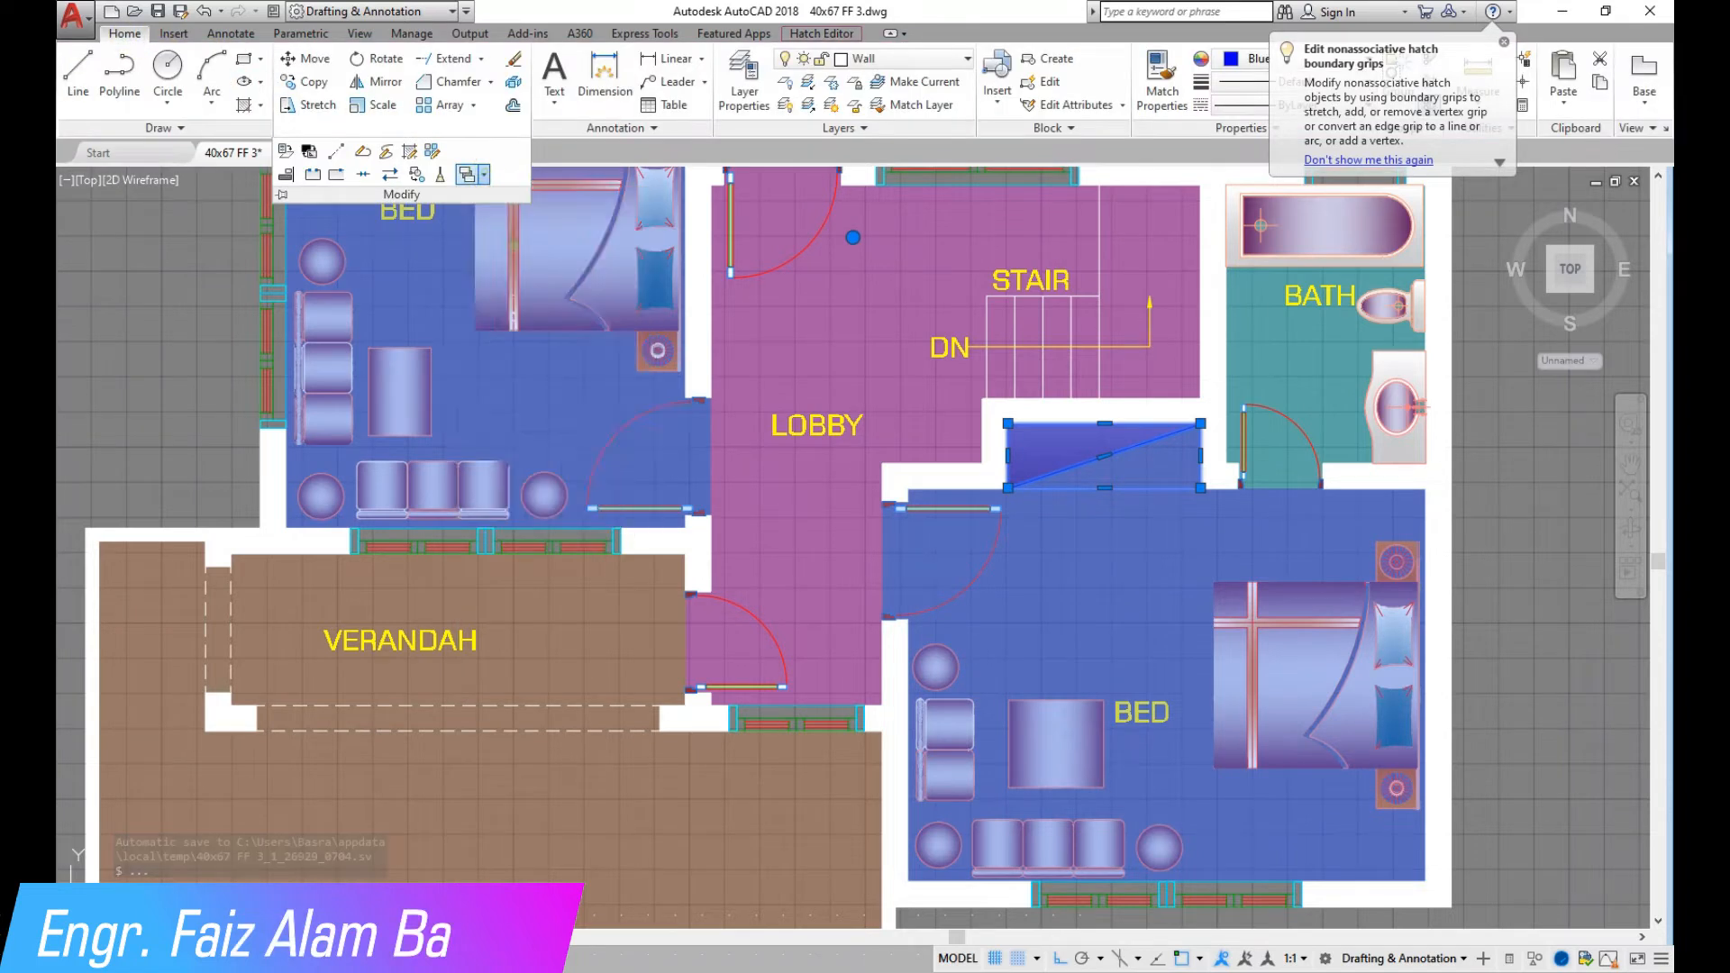
scroll(837, 408, "down", 4)
key("Escape")
Send the copied closet fill on the black-walled plan to the back of the draw order
scroll(288, 405, "up", 4)
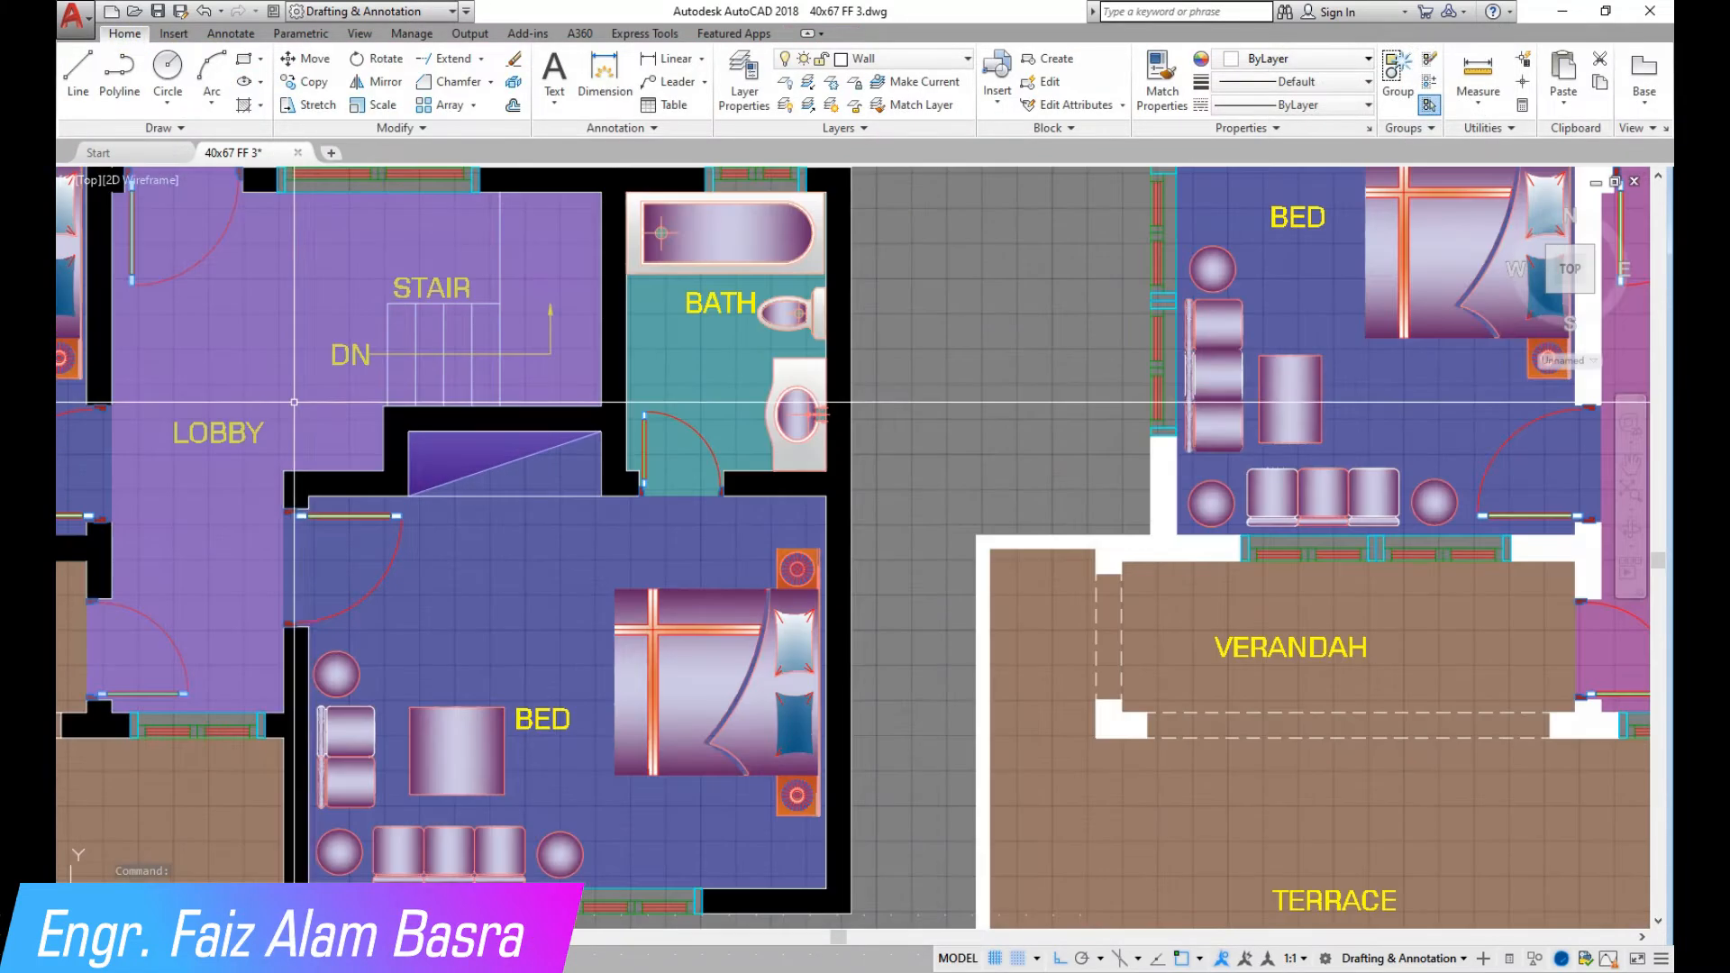
scroll(329, 385, "down", 3)
scroll(337, 395, "up", 3)
left_click(533, 456)
left_click(132, 37)
left_click(423, 128)
left_click(489, 170)
left_click(525, 242)
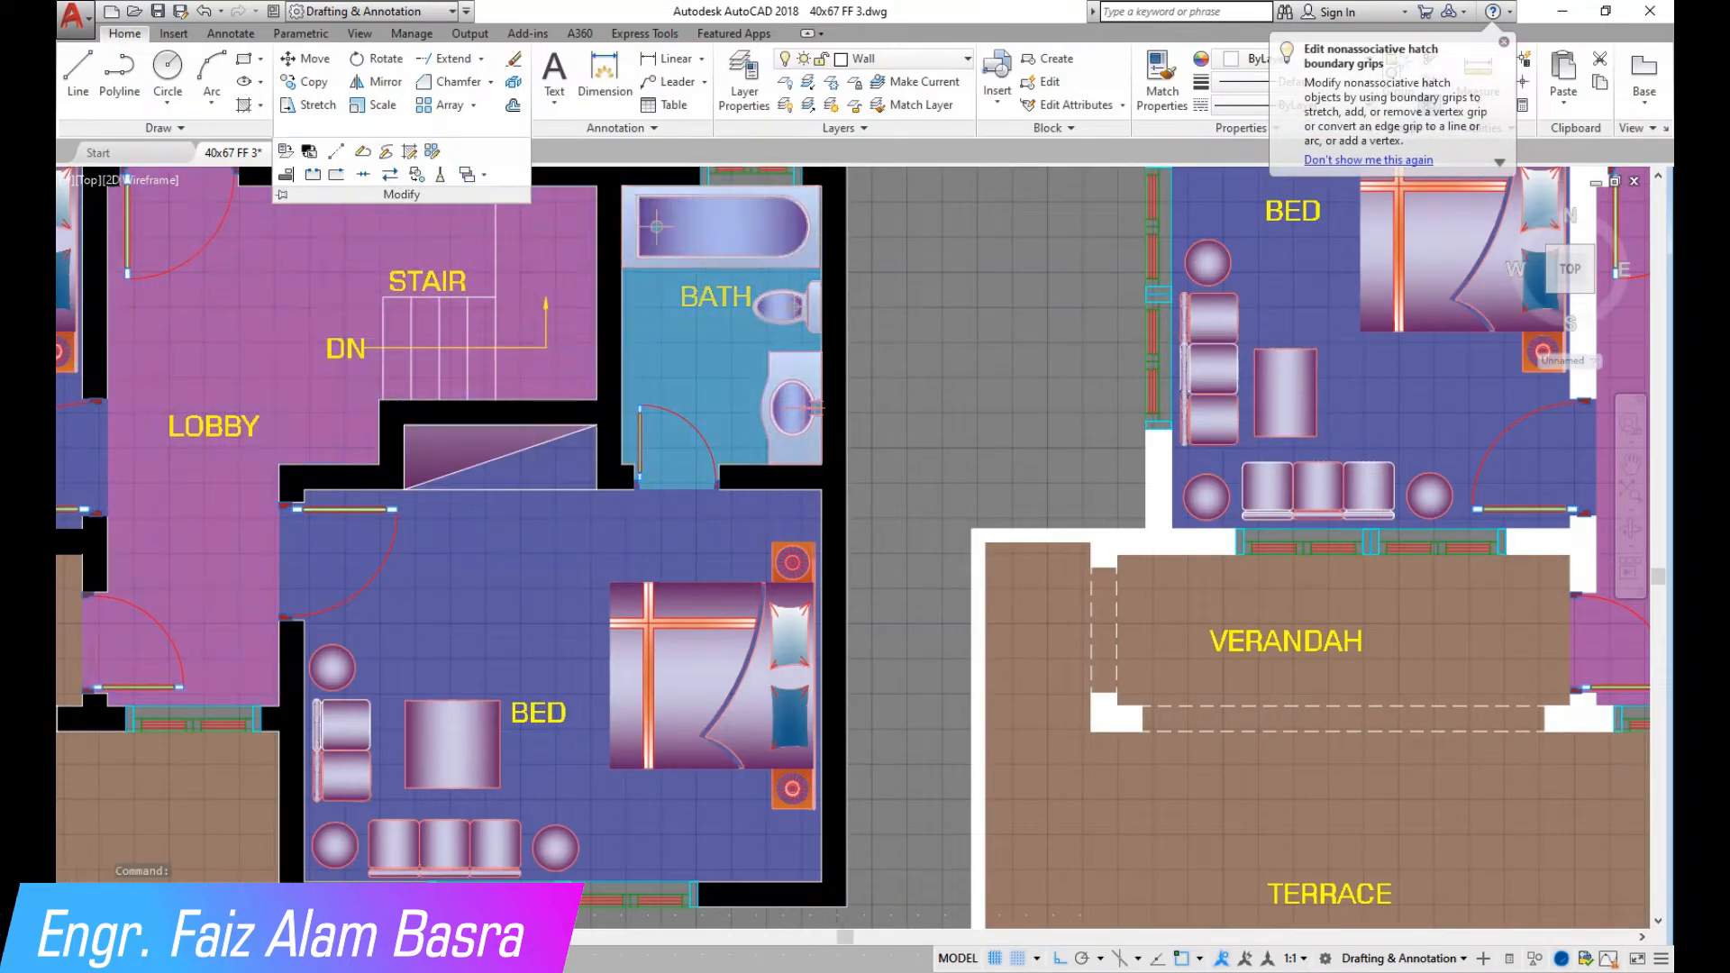
Examine the finished black-walled and white-walled first floor plans side by side
scroll(765, 336, "down", 2)
scroll(334, 445, "down", 4)
scroll(340, 520, "up", 2)
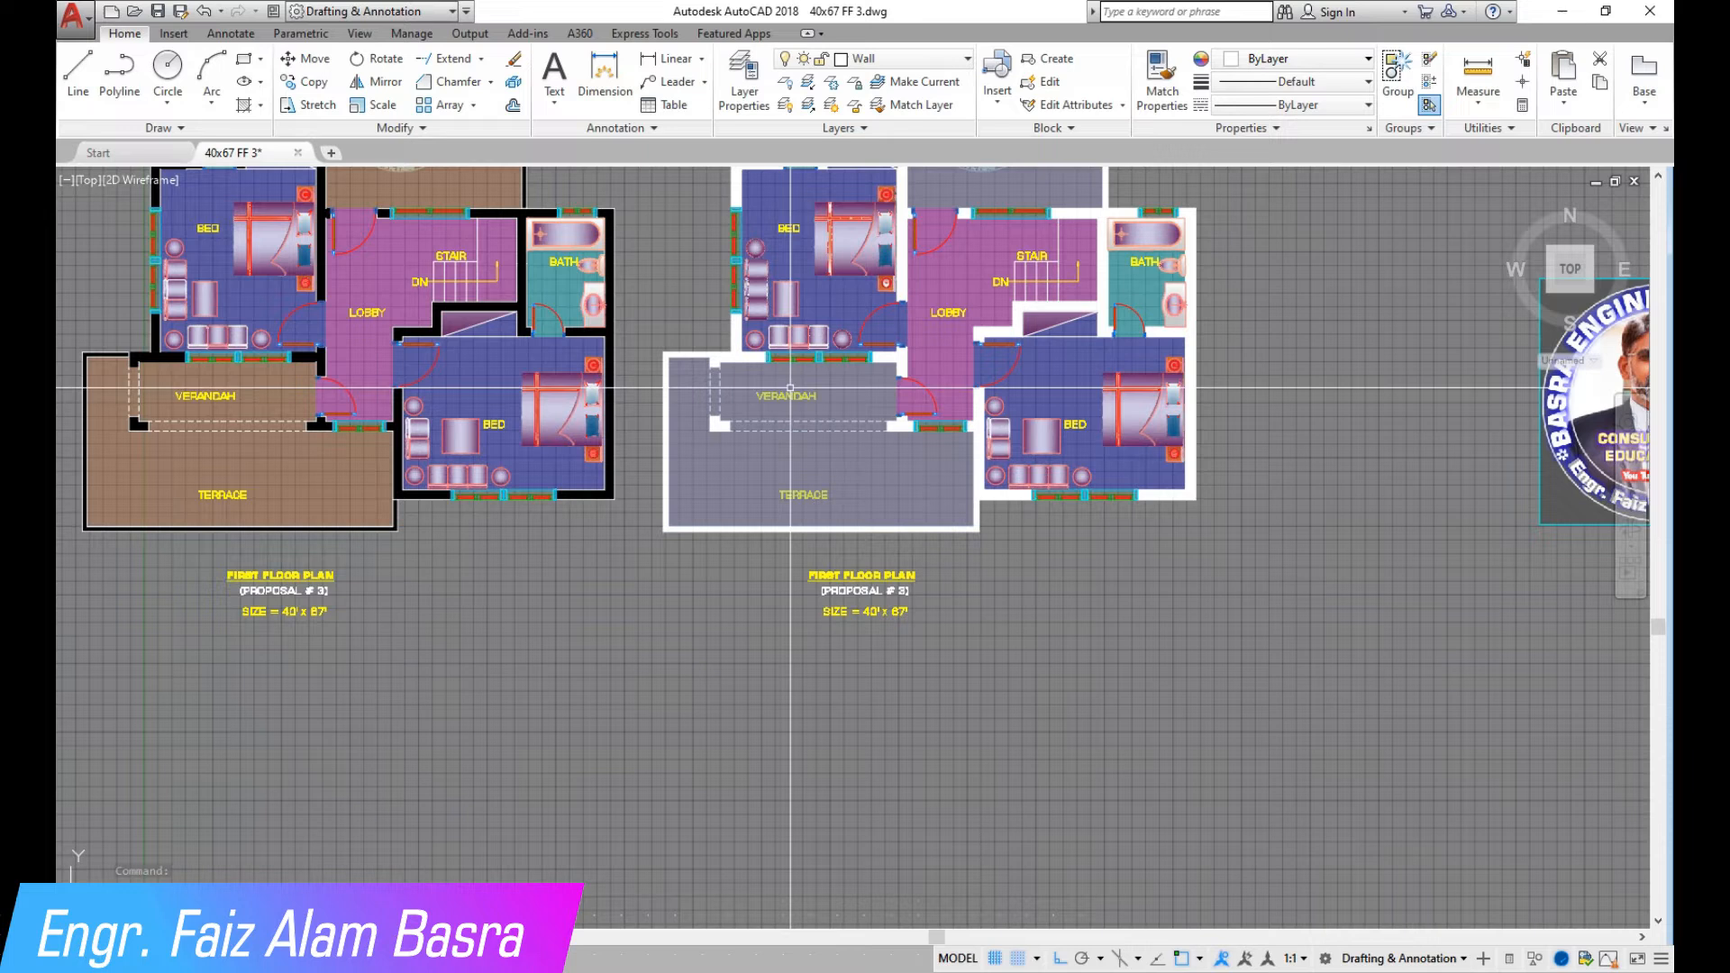
scroll(790, 387, "up", 2)
scroll(509, 667, "down", 4)
scroll(546, 304, "up", 4)
scroll(410, 275, "down", 2)
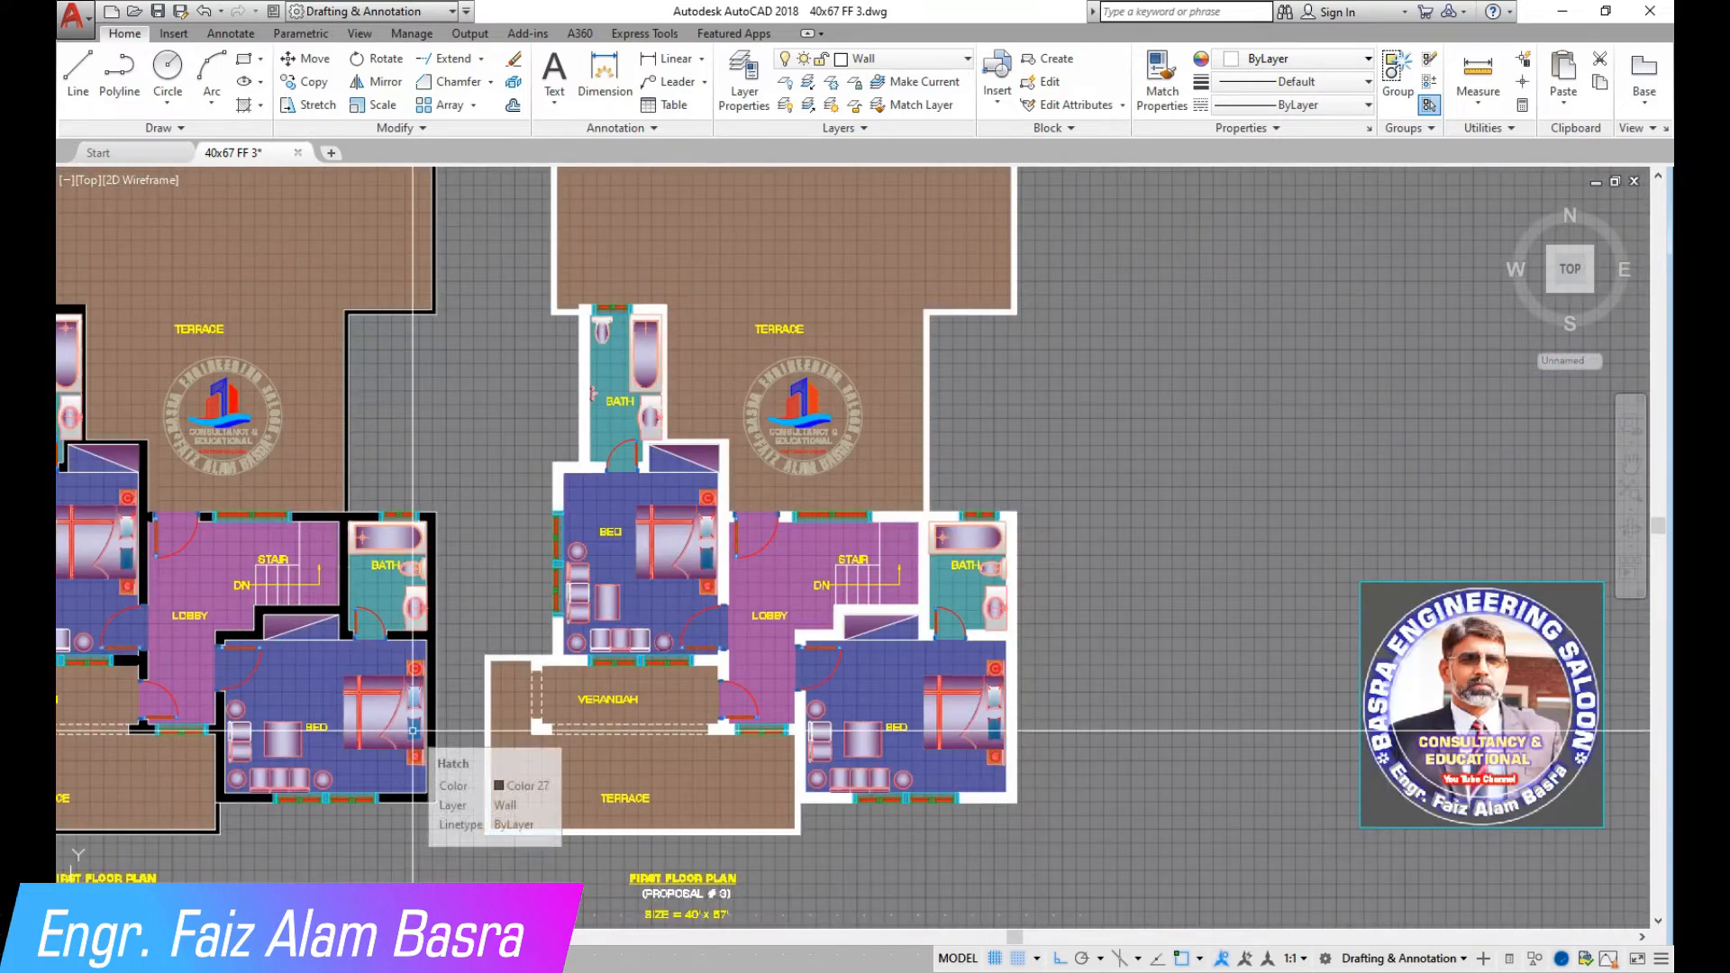
scroll(1101, 533, "down", 2)
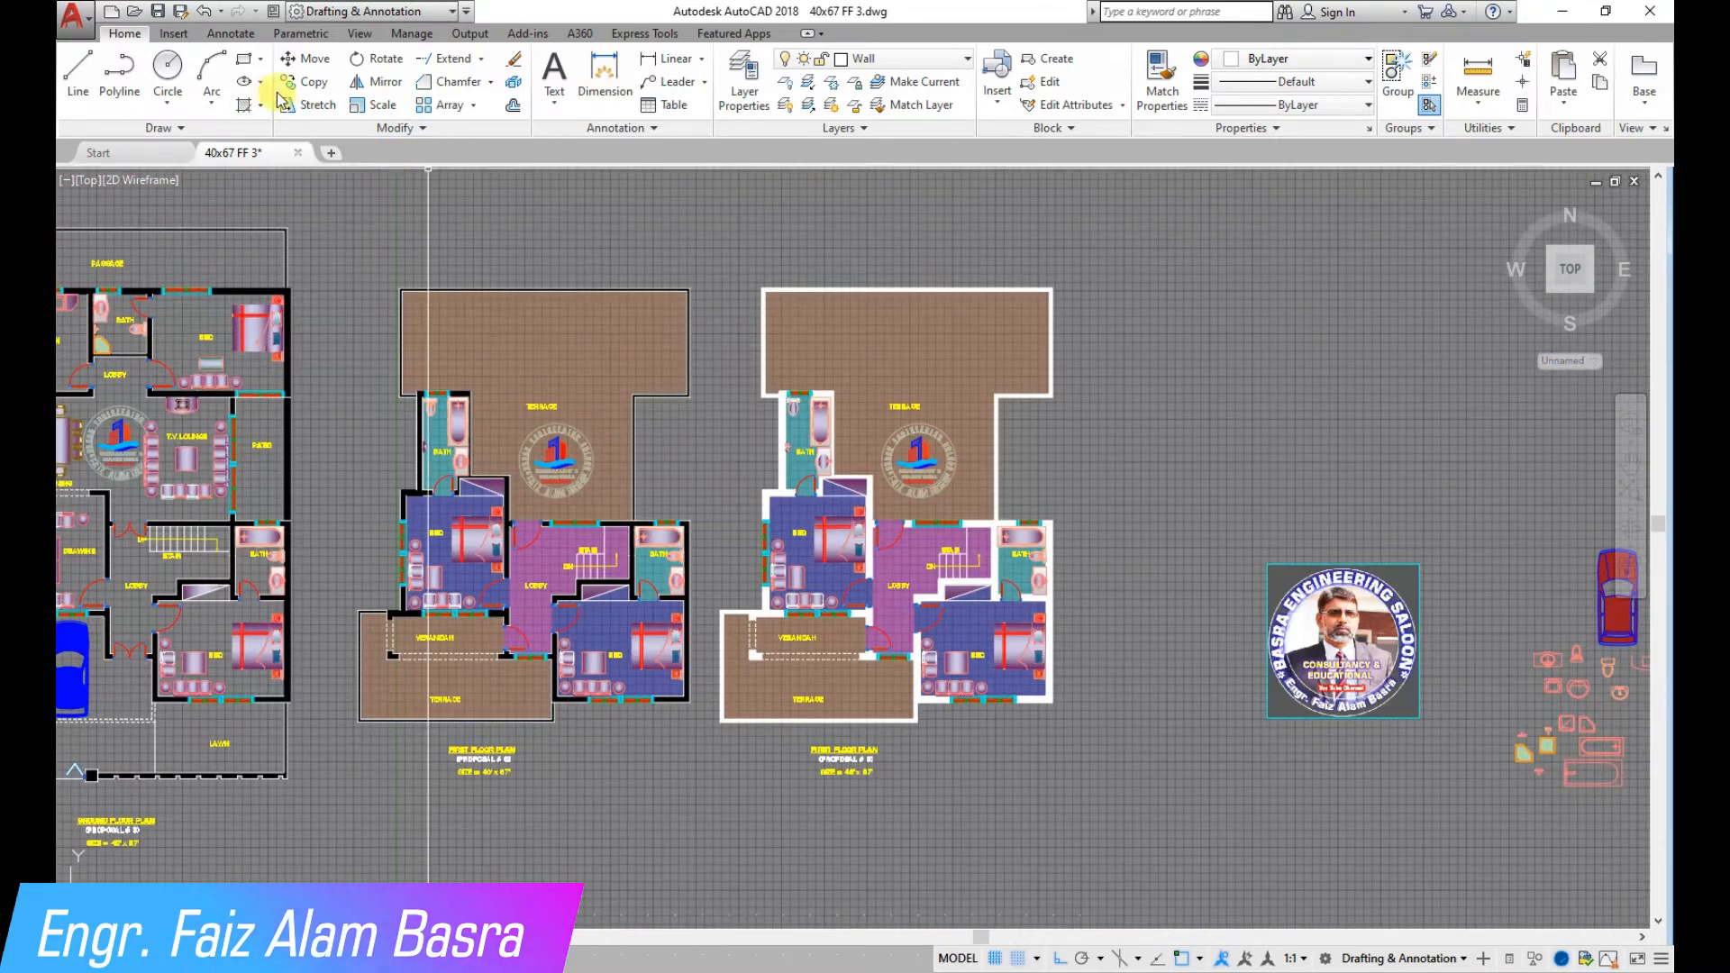
Copy the black-walled and white-walled first floor plans with their titles straight up above the originals
left_click(312, 83)
left_click(1118, 834)
left_click(340, 224)
scroll(505, 656, "down", 2)
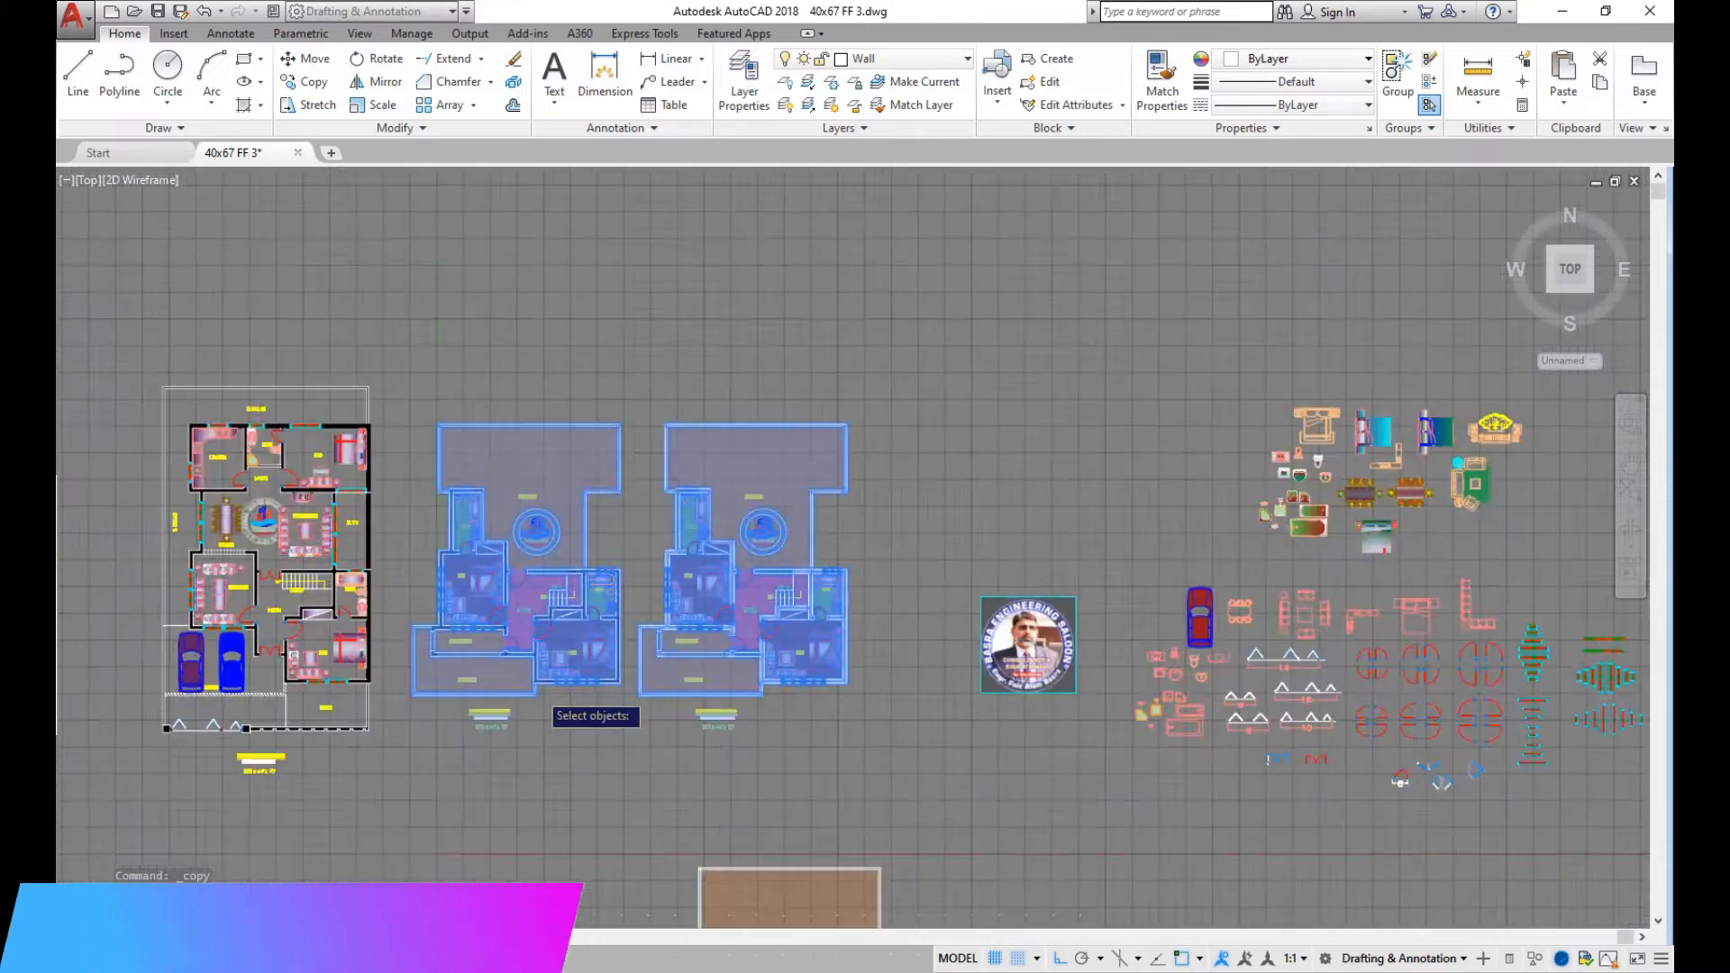
scroll(532, 696, "down", 2)
key("Return")
left_click(795, 549)
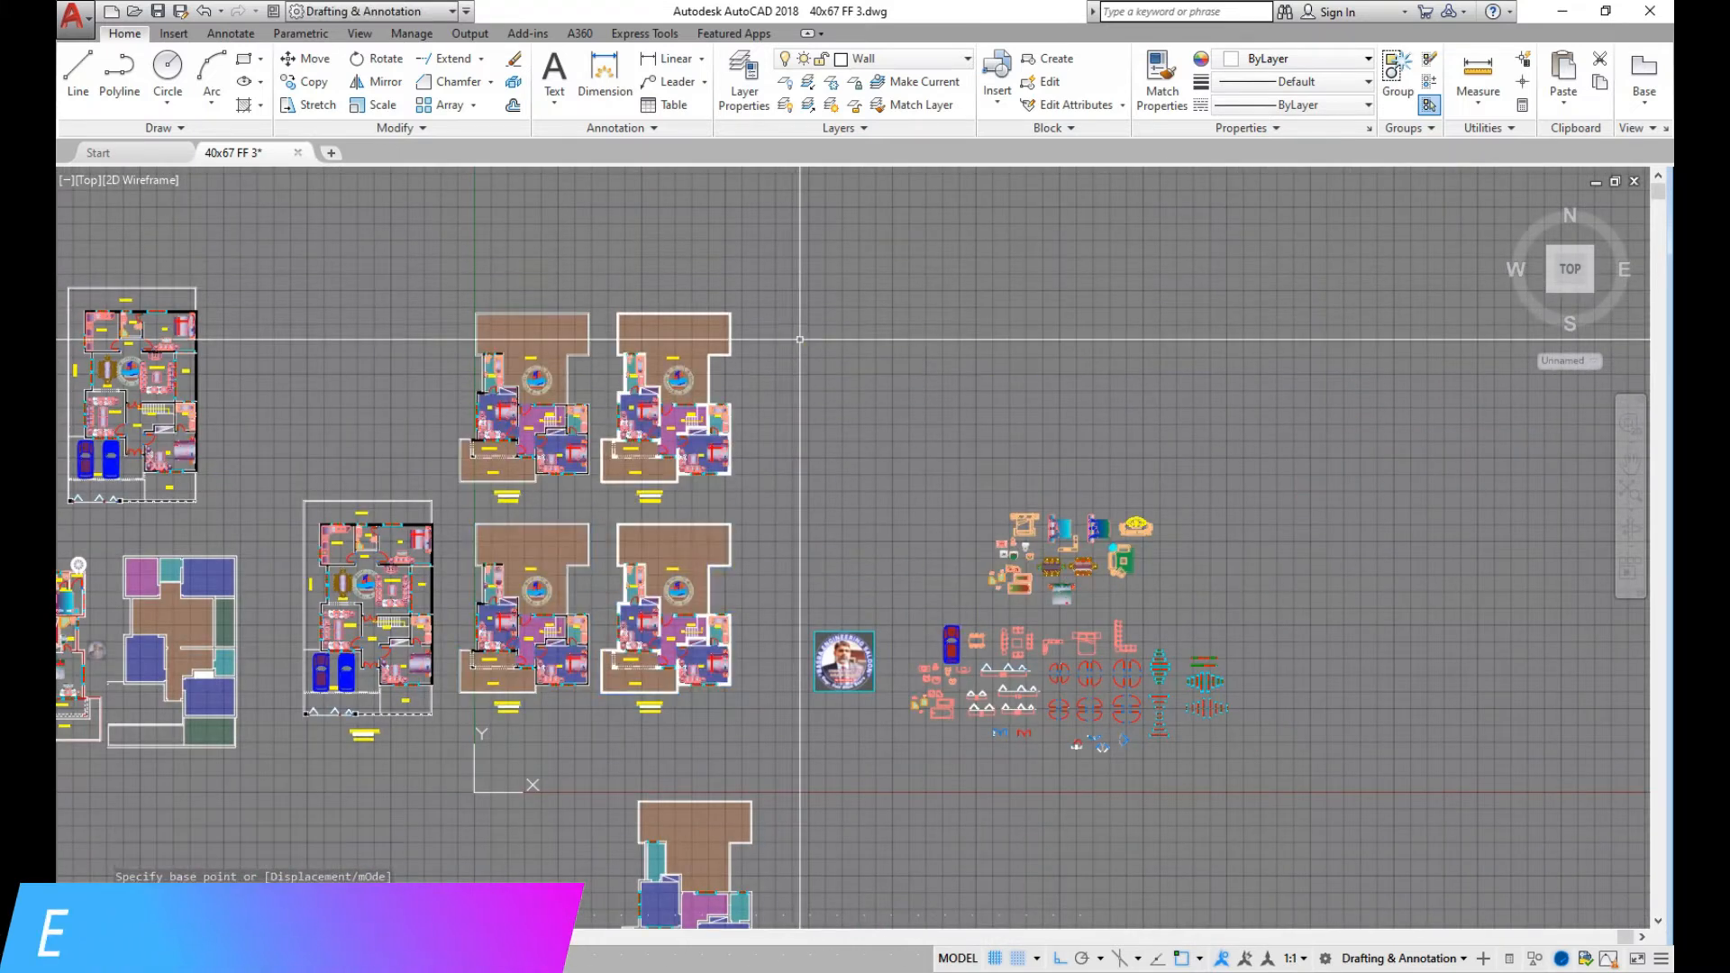
Set the solid hatch colour of the stair, right bath and right bedroom walls on the upper white-walled copy to yellow
scroll(919, 505, "up", 6)
scroll(945, 541, "up", 2)
left_click(910, 430)
left_click(695, 82)
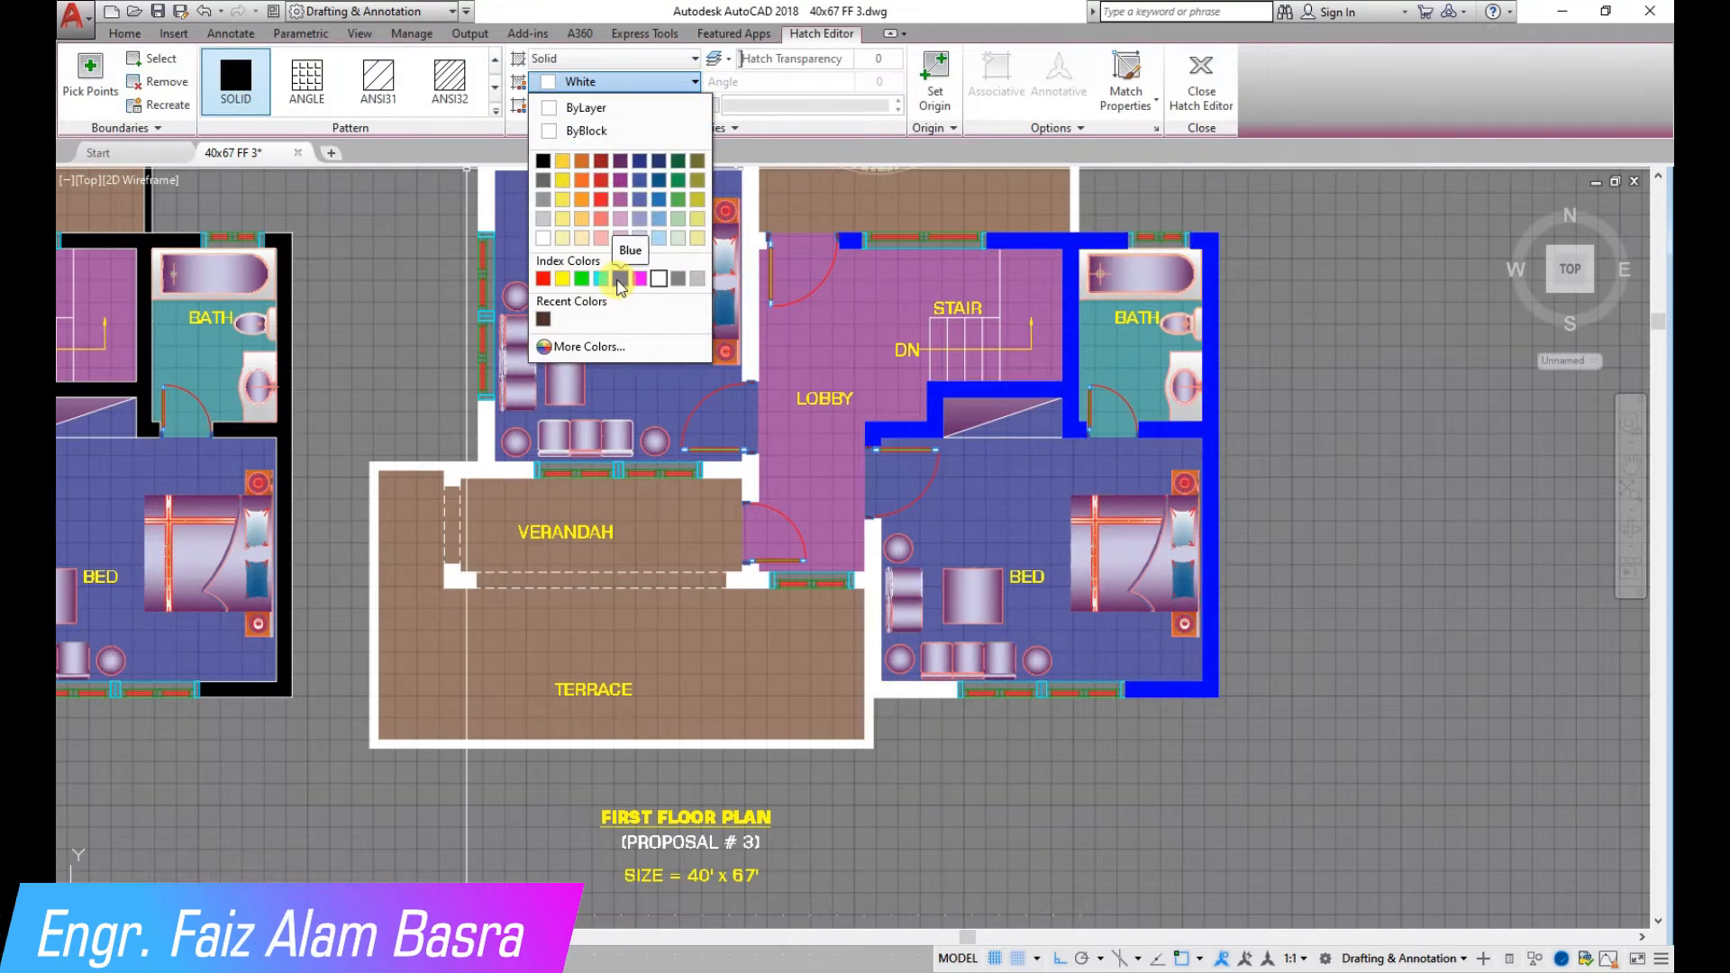
left_click(565, 281)
key("Escape")
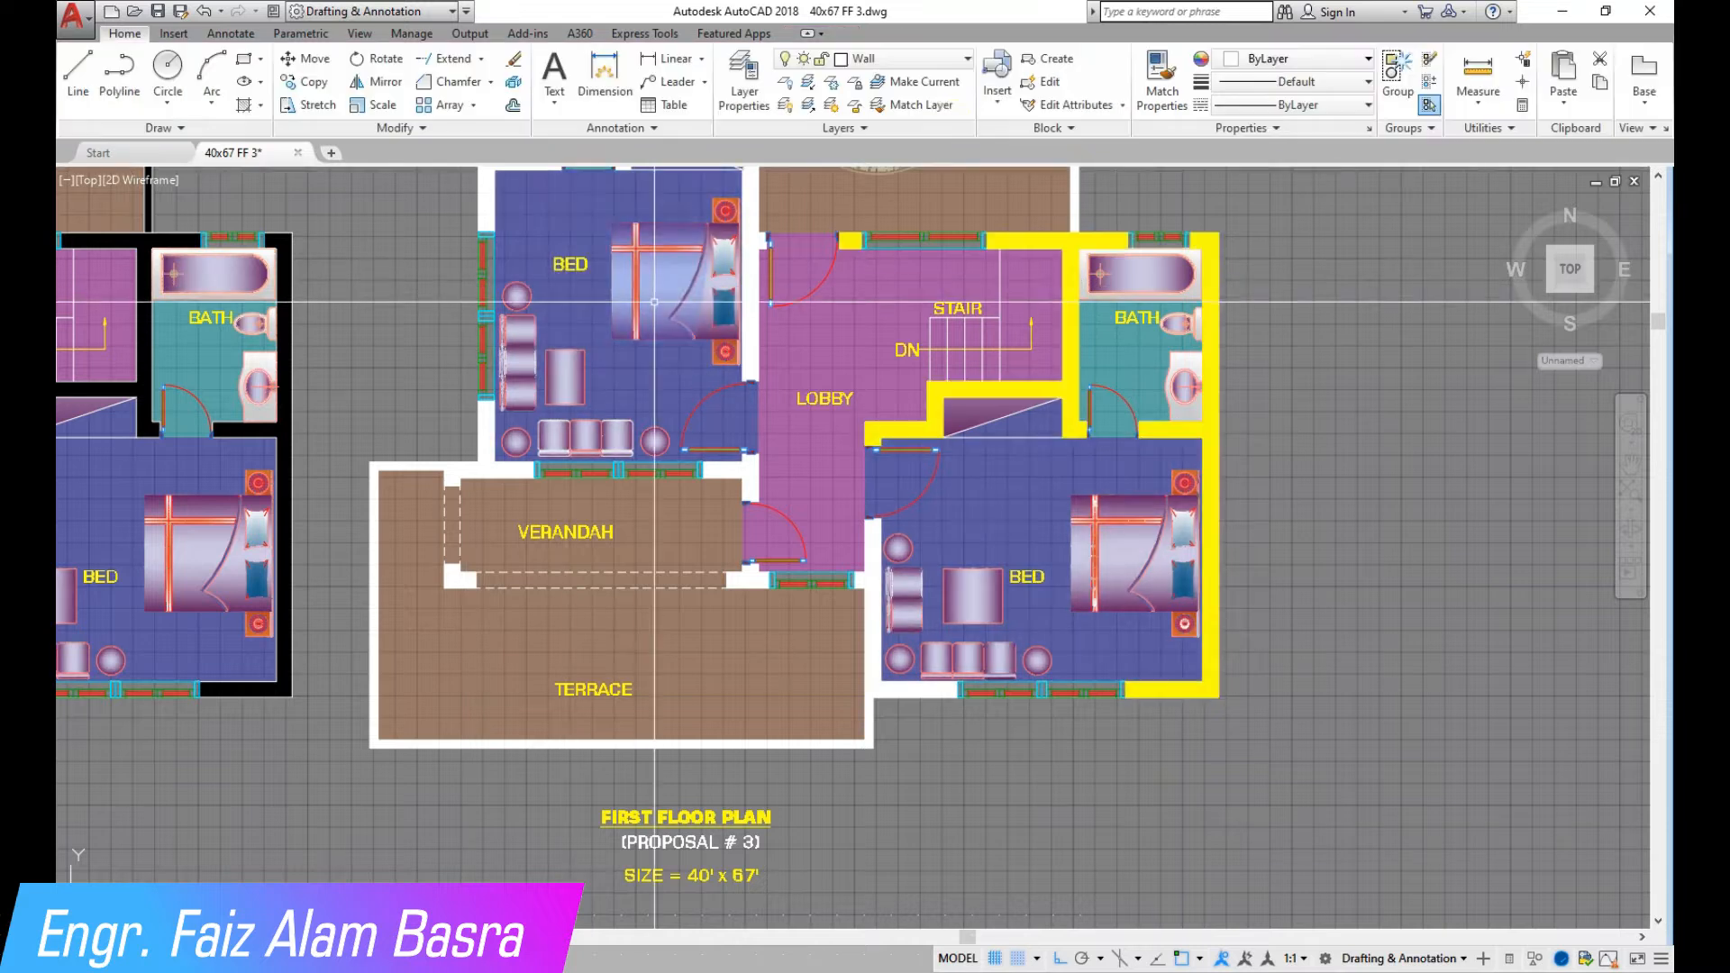
Match that copy's remaining wall hatches and terrace parapets to the yellow wall hatch
left_click(1160, 81)
scroll(1034, 250, "up", 2)
left_click(1094, 236)
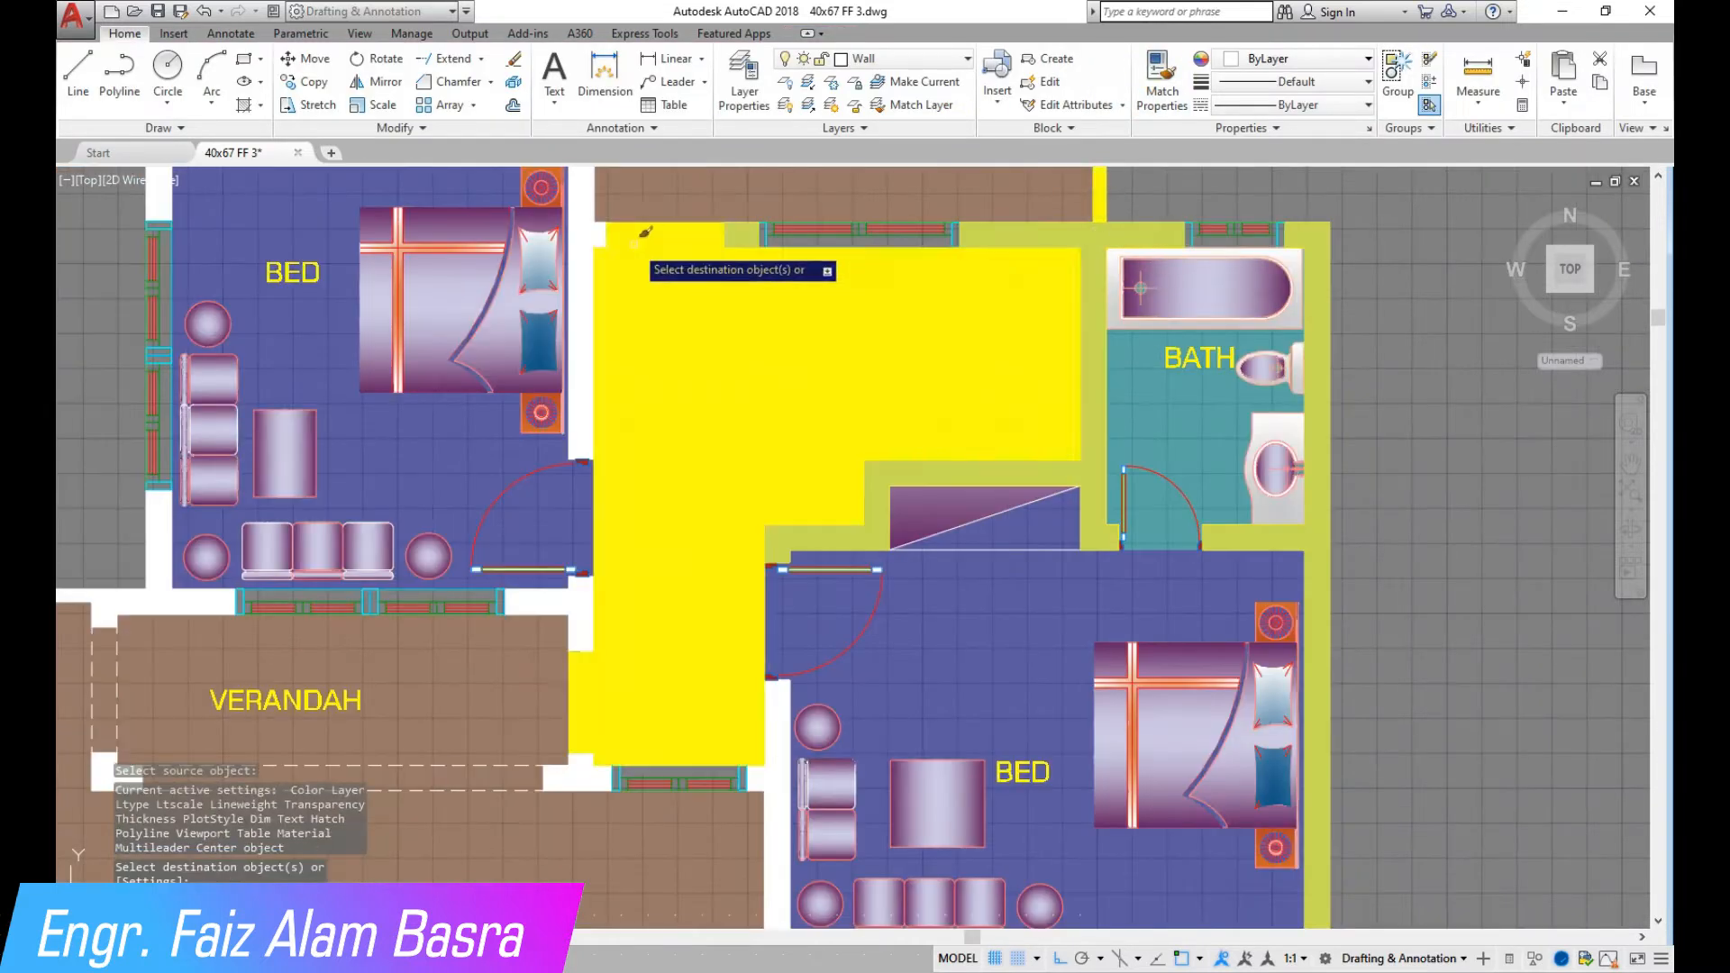
left_click(590, 224)
scroll(718, 347, "down", 2)
scroll(216, 517, "up", 4)
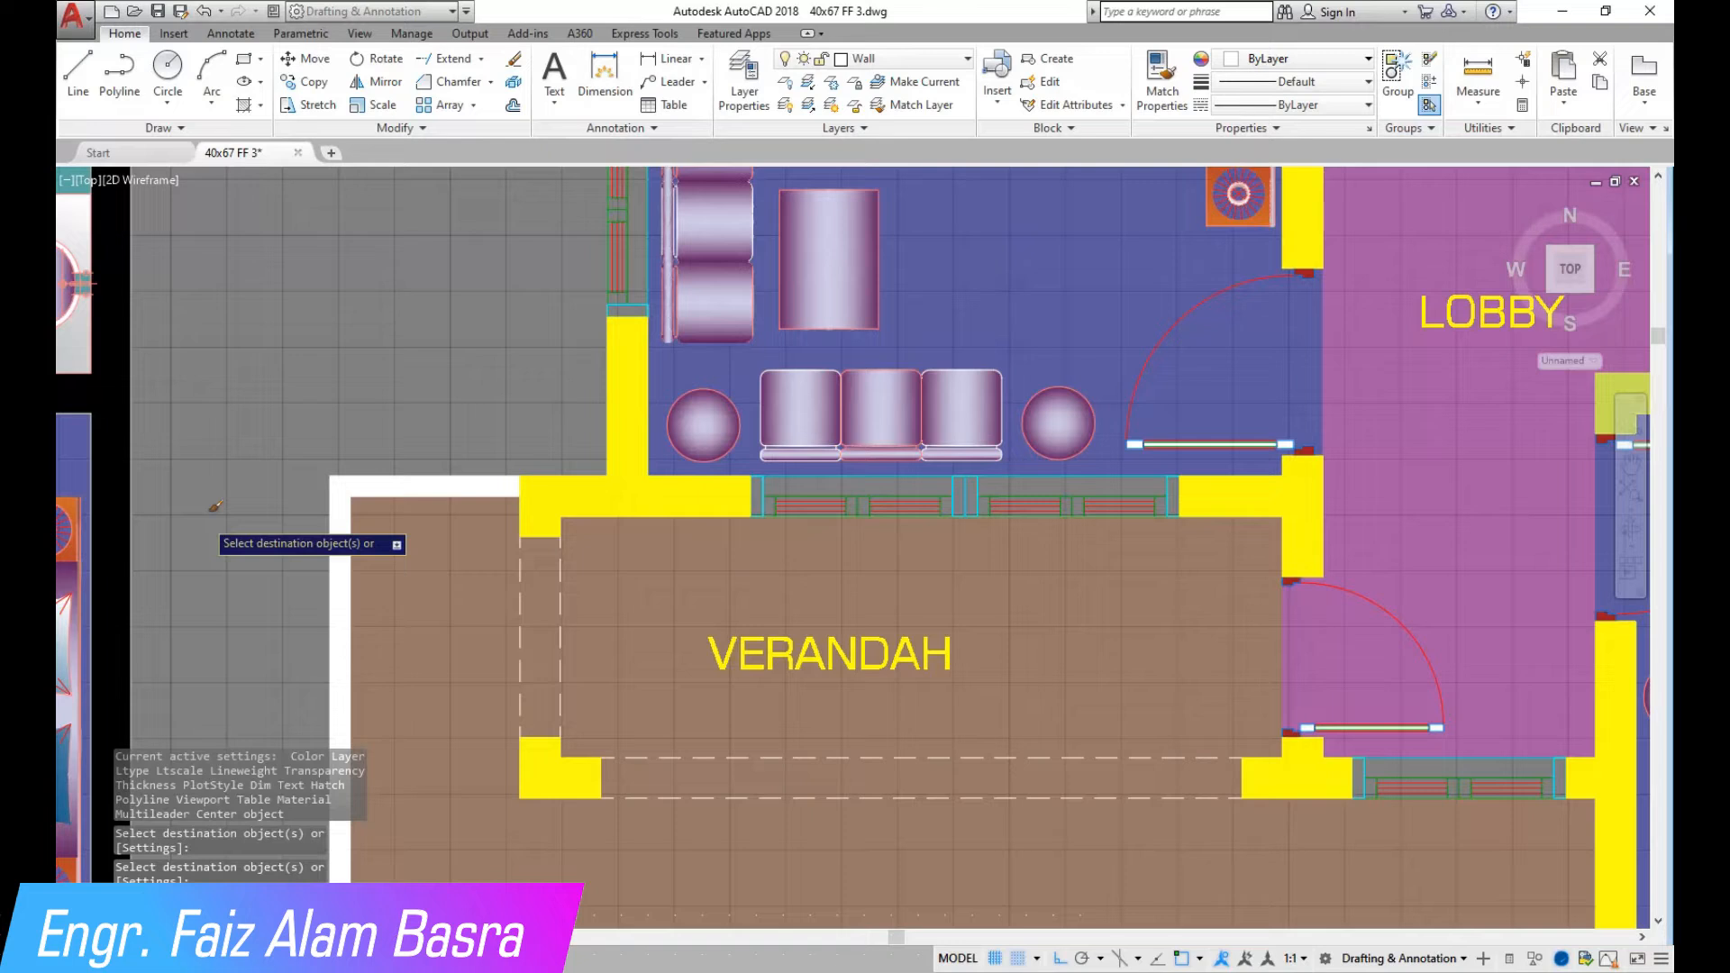
left_click(354, 484)
right_click(404, 336)
left_click(421, 353)
scroll(626, 318, "down", 4)
scroll(626, 318, "down", 2)
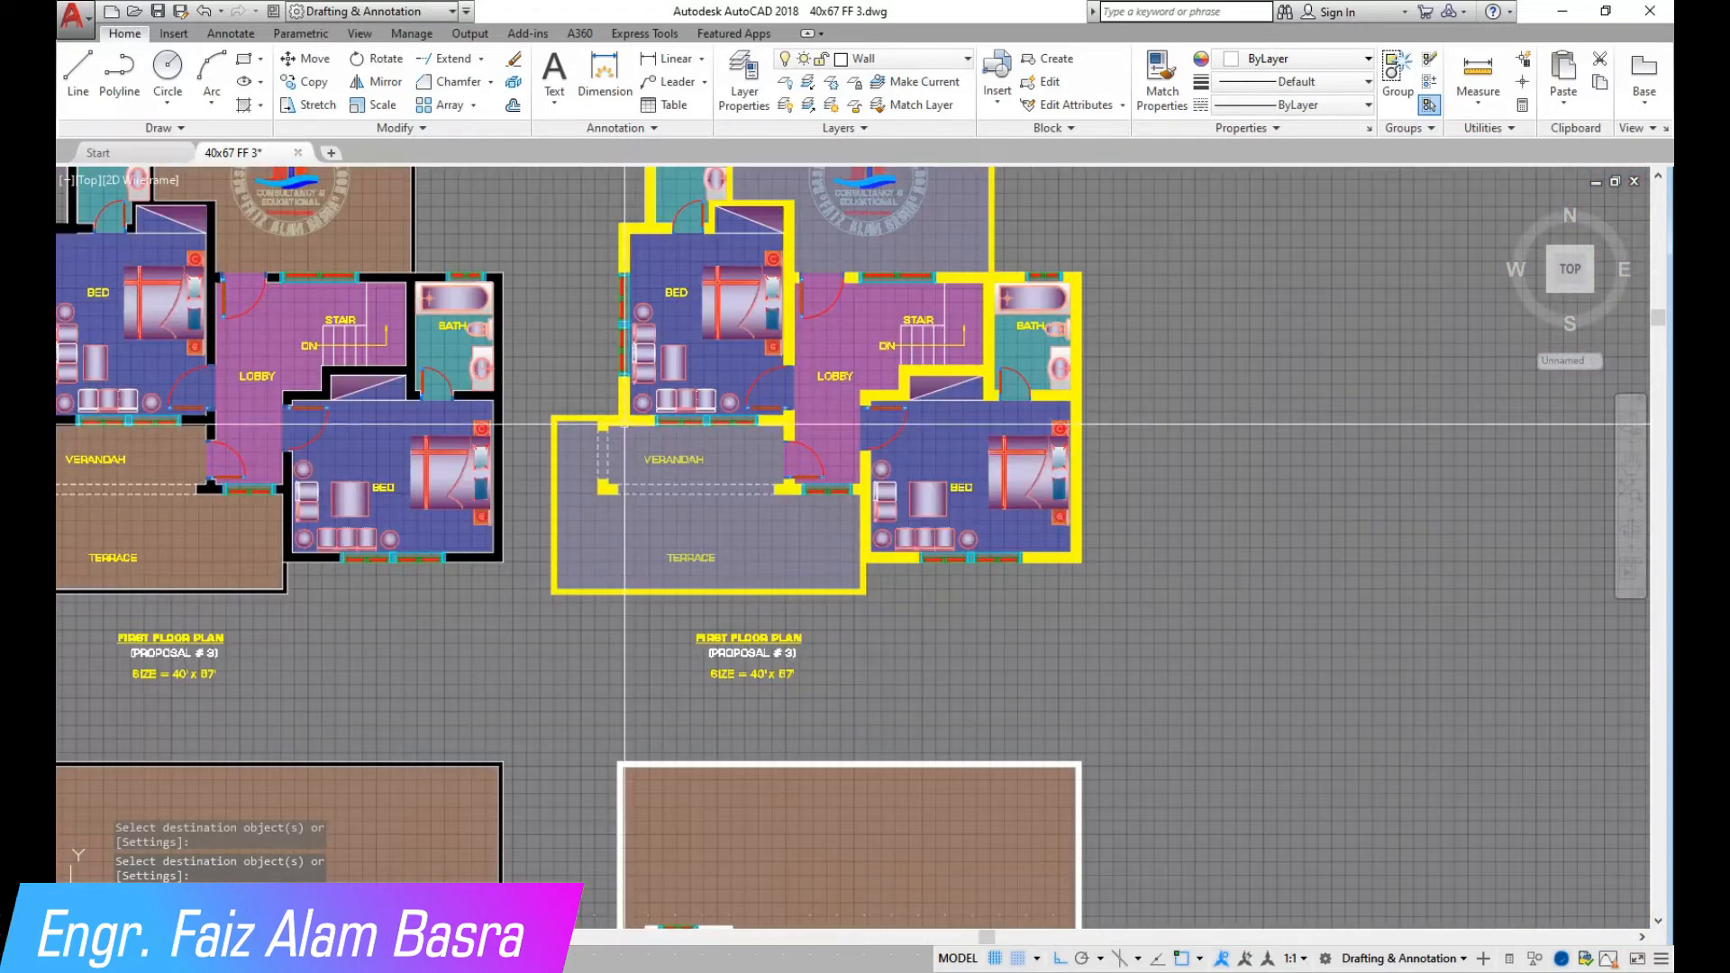
Try the orange hatch colour 205,105,40 on the stair, right bath and right bedroom walls of the upper black-walled copy
scroll(590, 258, "up", 2)
scroll(520, 793, "down", 3)
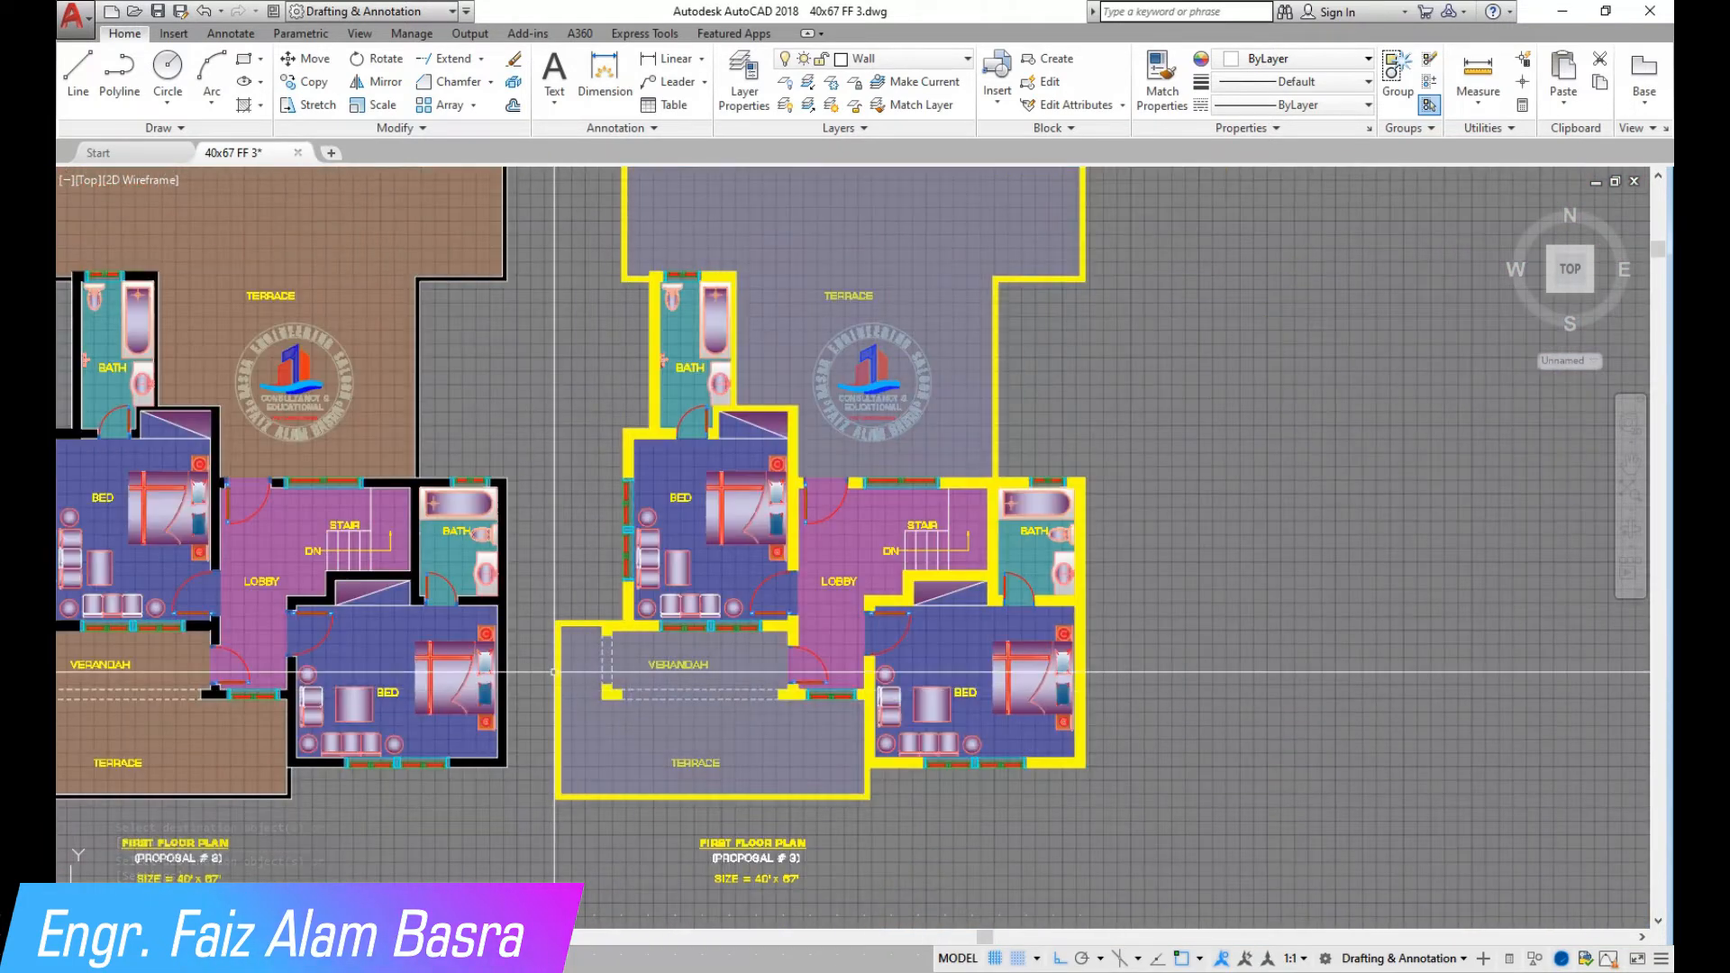
scroll(586, 270, "up", 3)
scroll(540, 405, "down", 3)
scroll(465, 486, "up", 5)
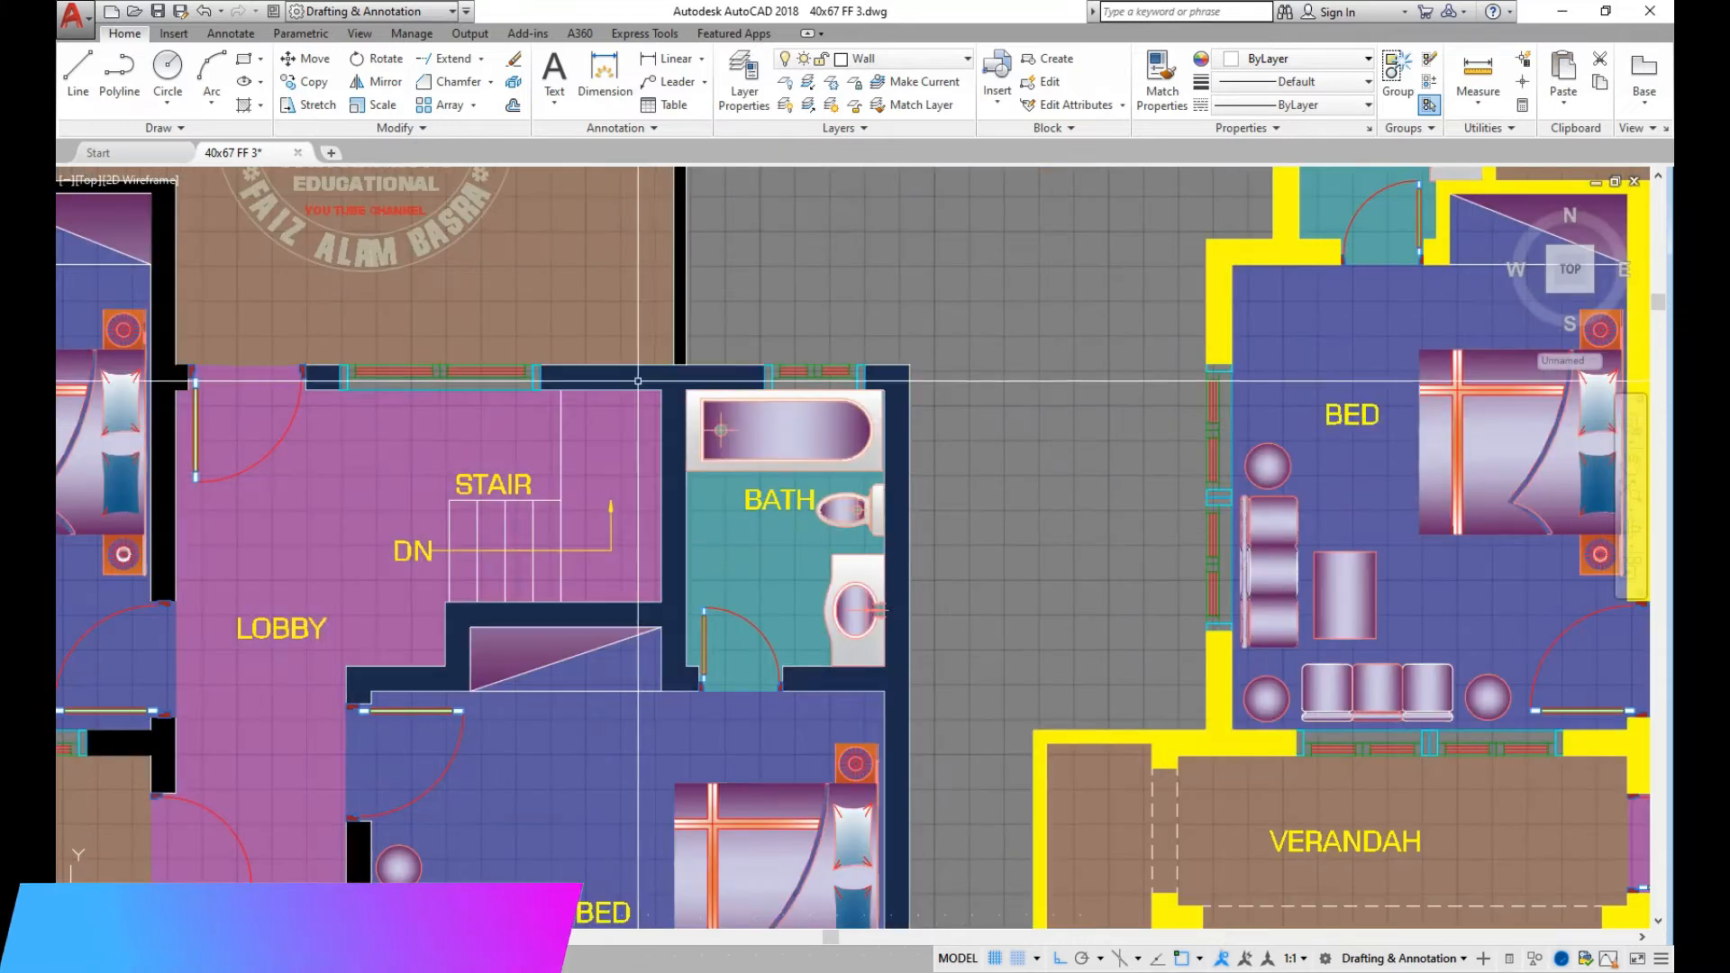
left_click(666, 81)
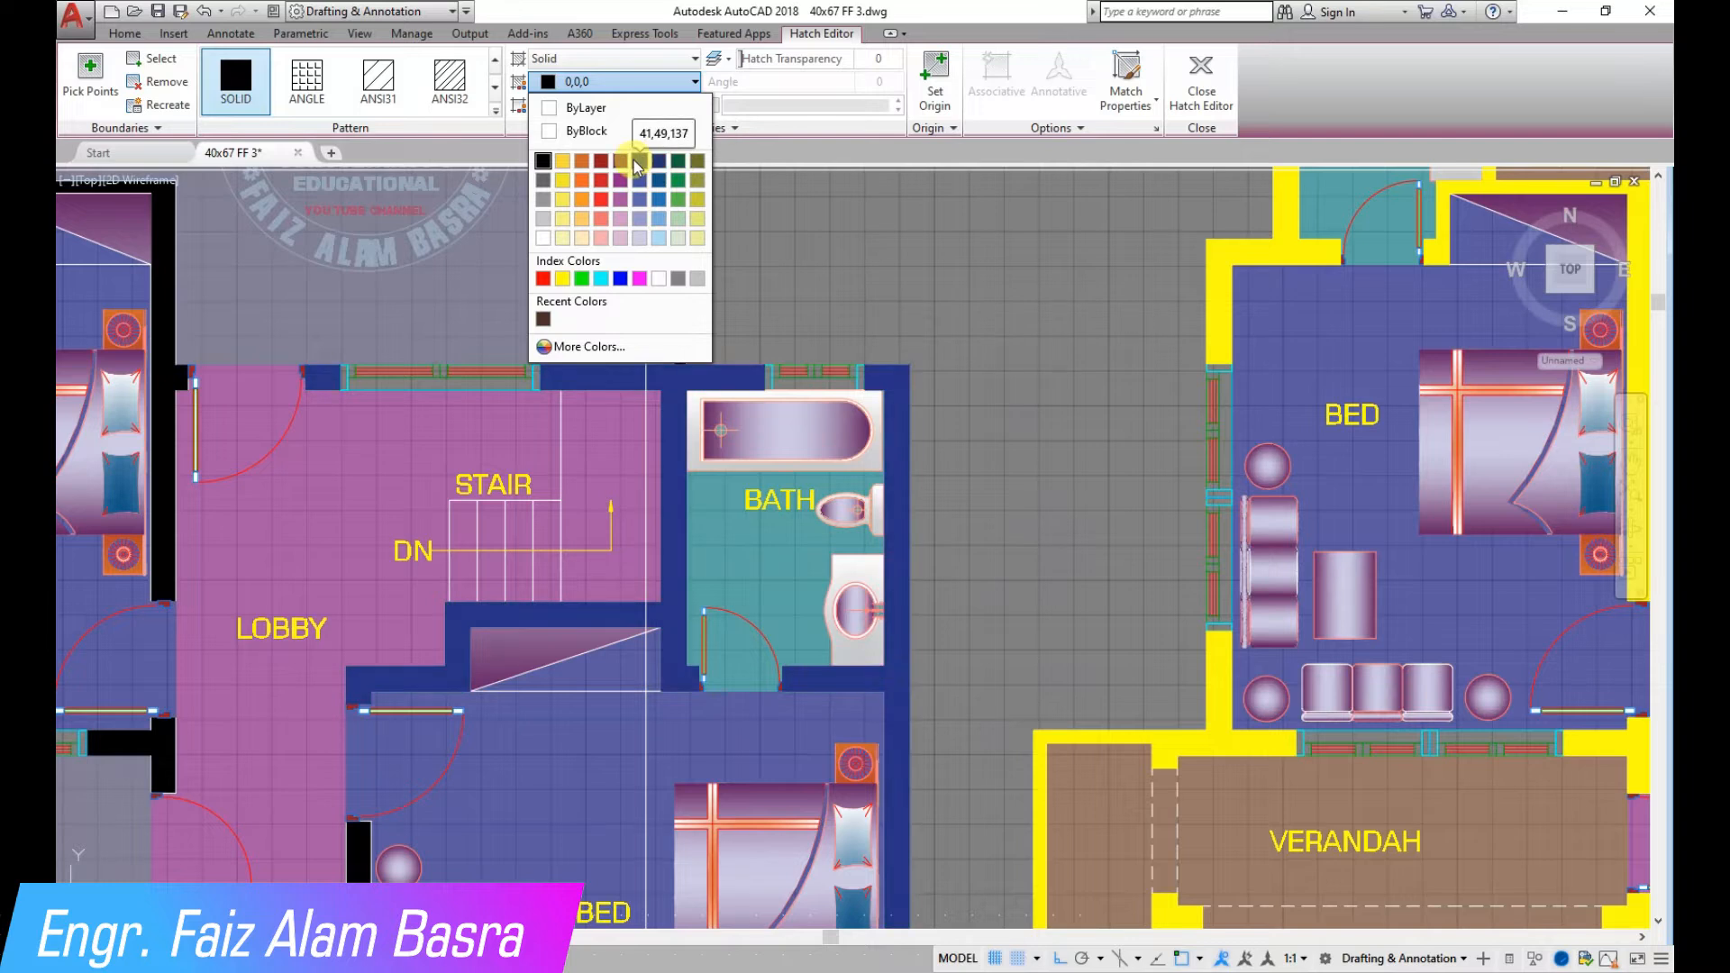
left_click(583, 169)
scroll(770, 269, "down", 5)
key("Escape")
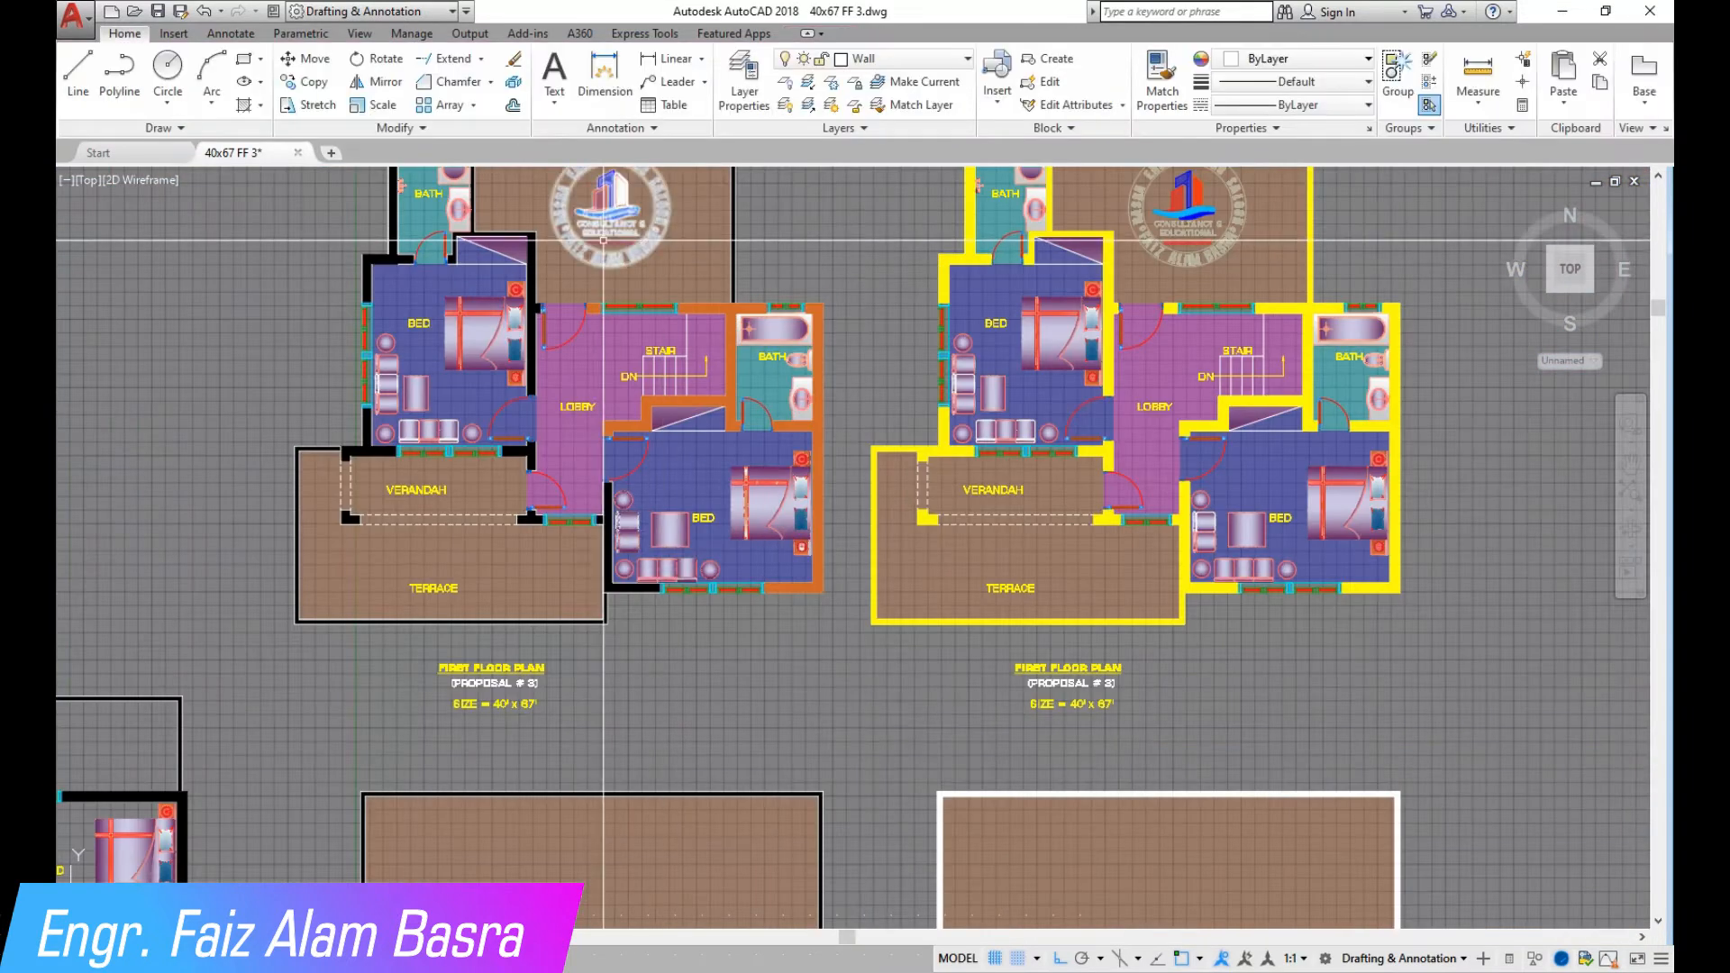
Set the hatch colour of the same stair, right bath and right bedroom walls to blue
scroll(669, 270, "up", 5)
left_click(790, 378)
left_click(693, 81)
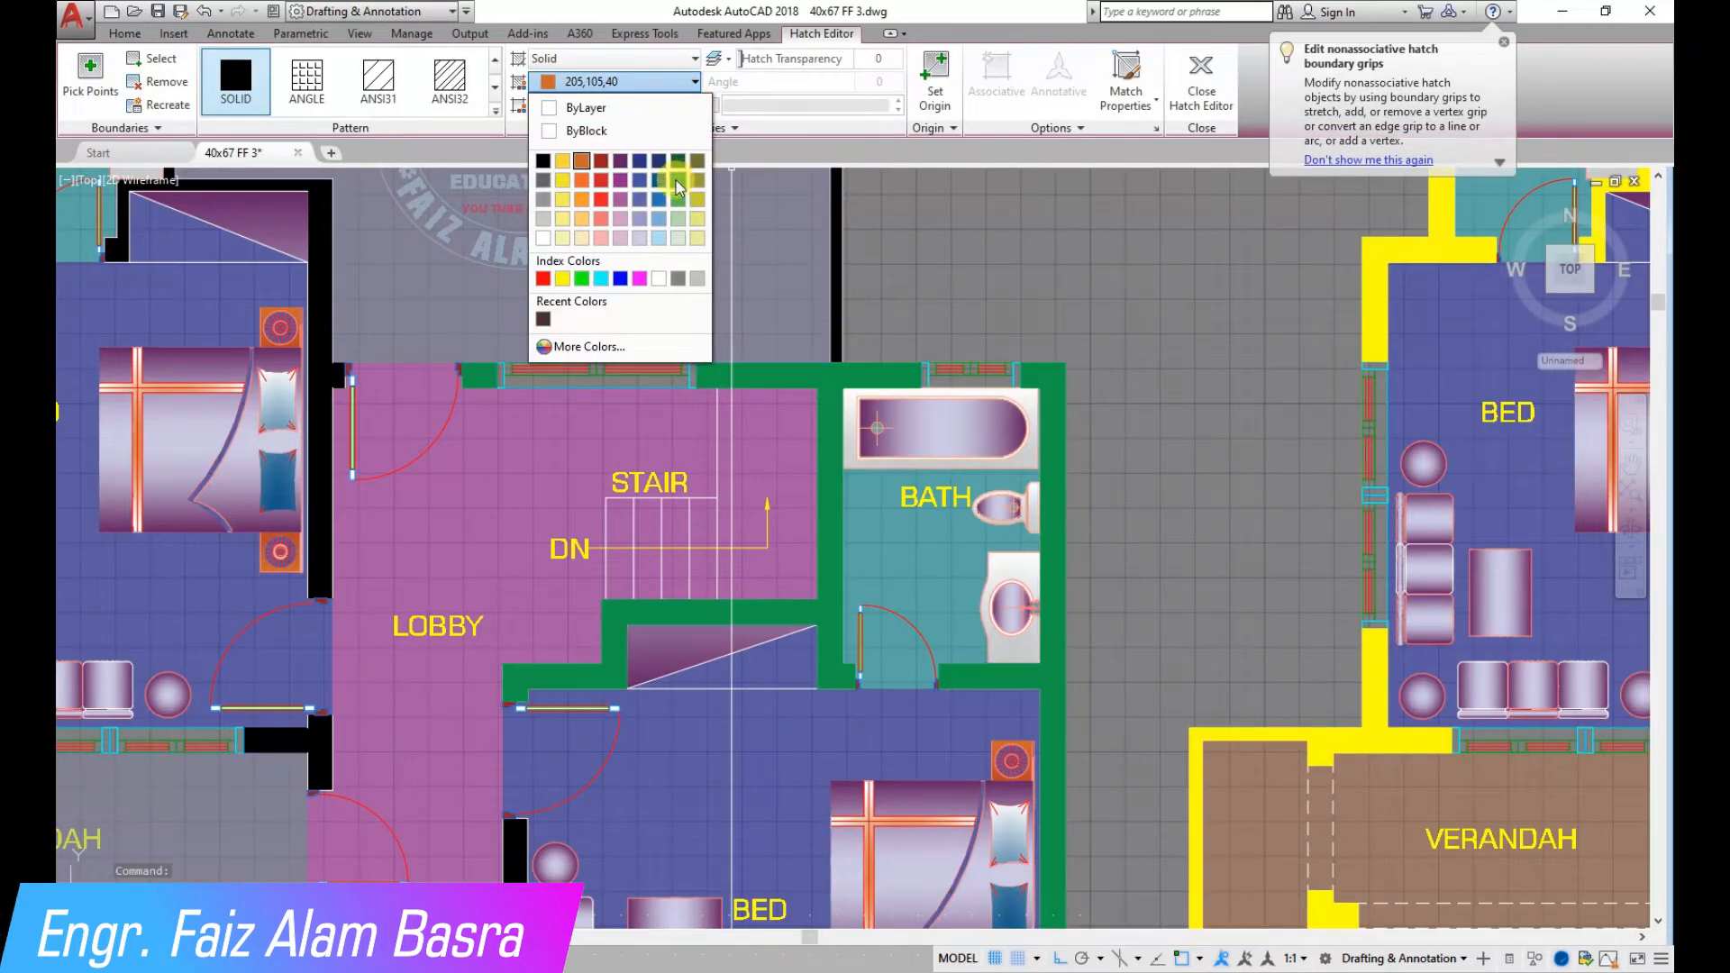
left_click(620, 279)
key("Escape")
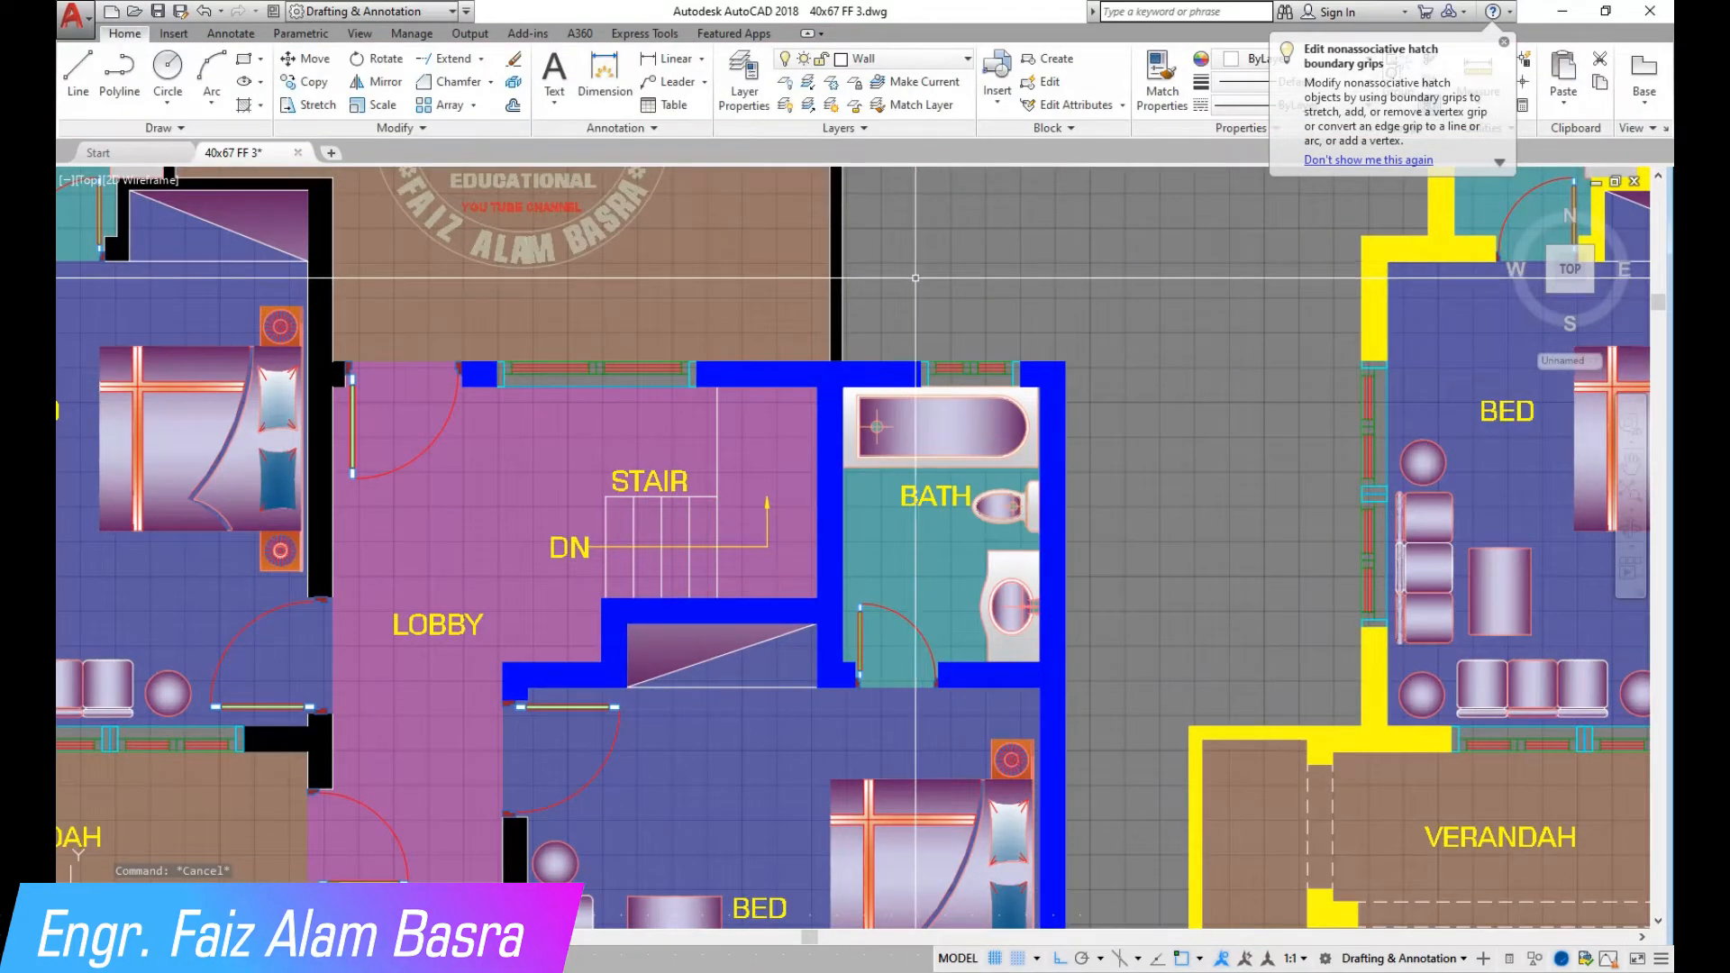
Match the upper black-walled copy's remaining wall hatches and terrace parapets to the blue wall hatch
left_click(1162, 90)
left_click(817, 606)
scroll(829, 379, "up", 3)
scroll(631, 415, "down", 4)
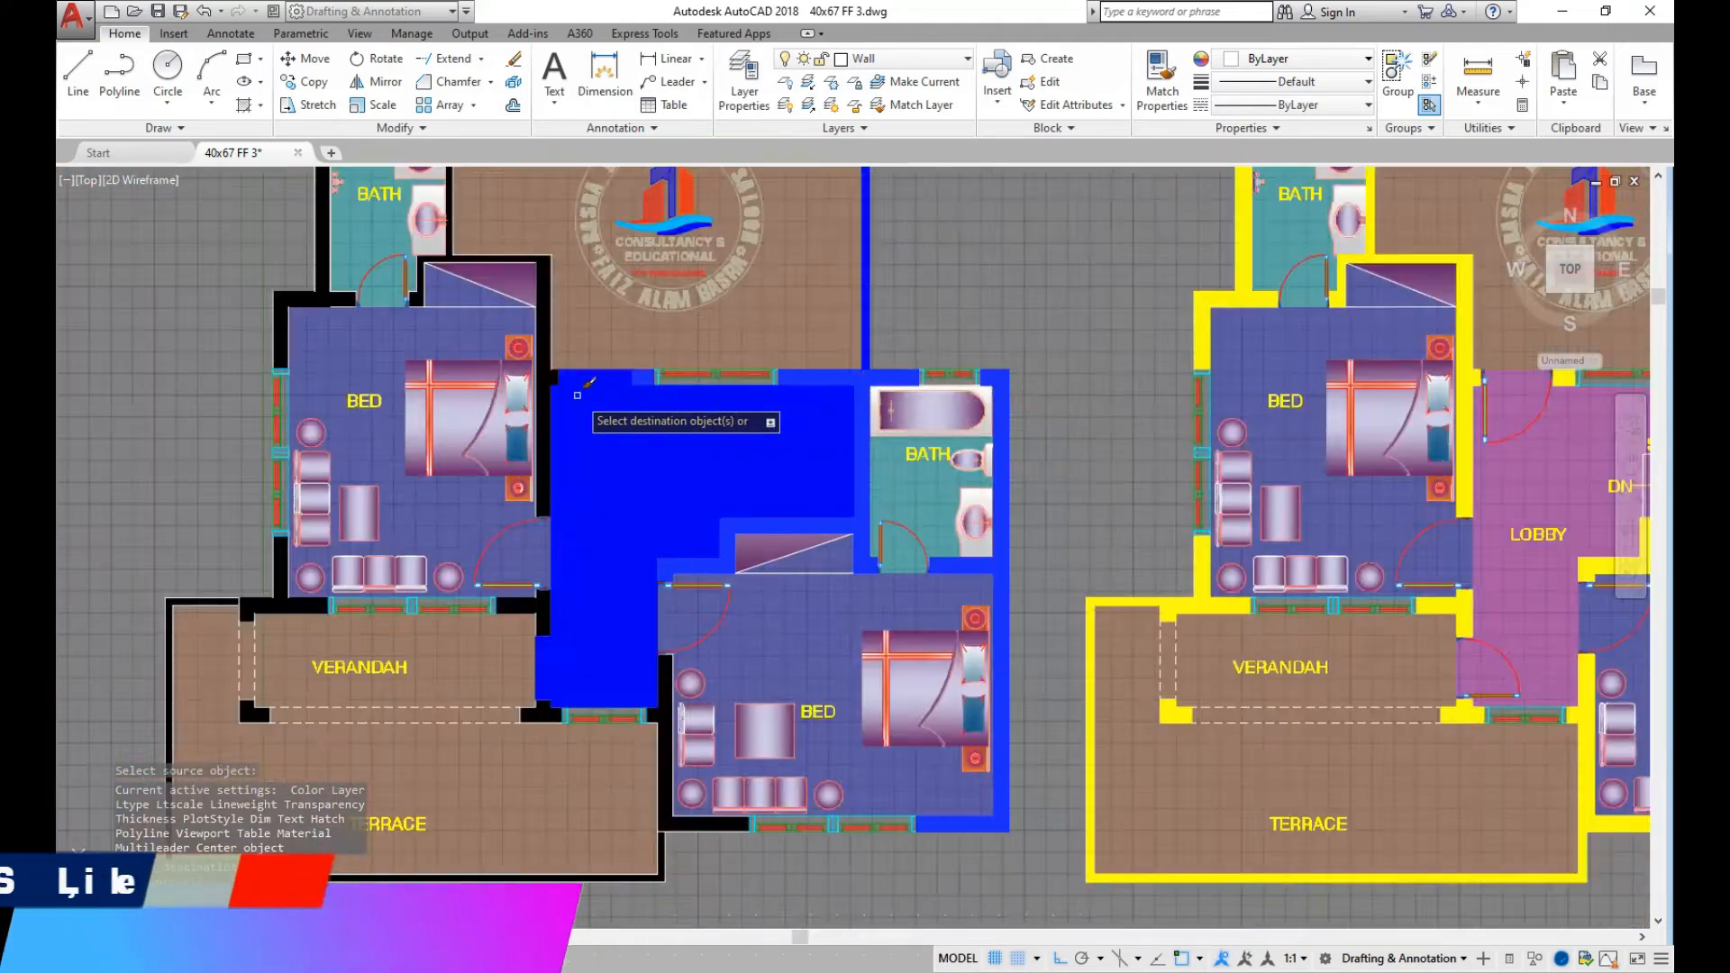
scroll(540, 392, "up", 4)
scroll(545, 387, "down", 5)
scroll(343, 478, "up", 7)
right_click(409, 308)
left_click(429, 312)
Examine the blue-walled and yellow-walled plan copies side by side
scroll(991, 195, "down", 6)
scroll(991, 194, "up", 2)
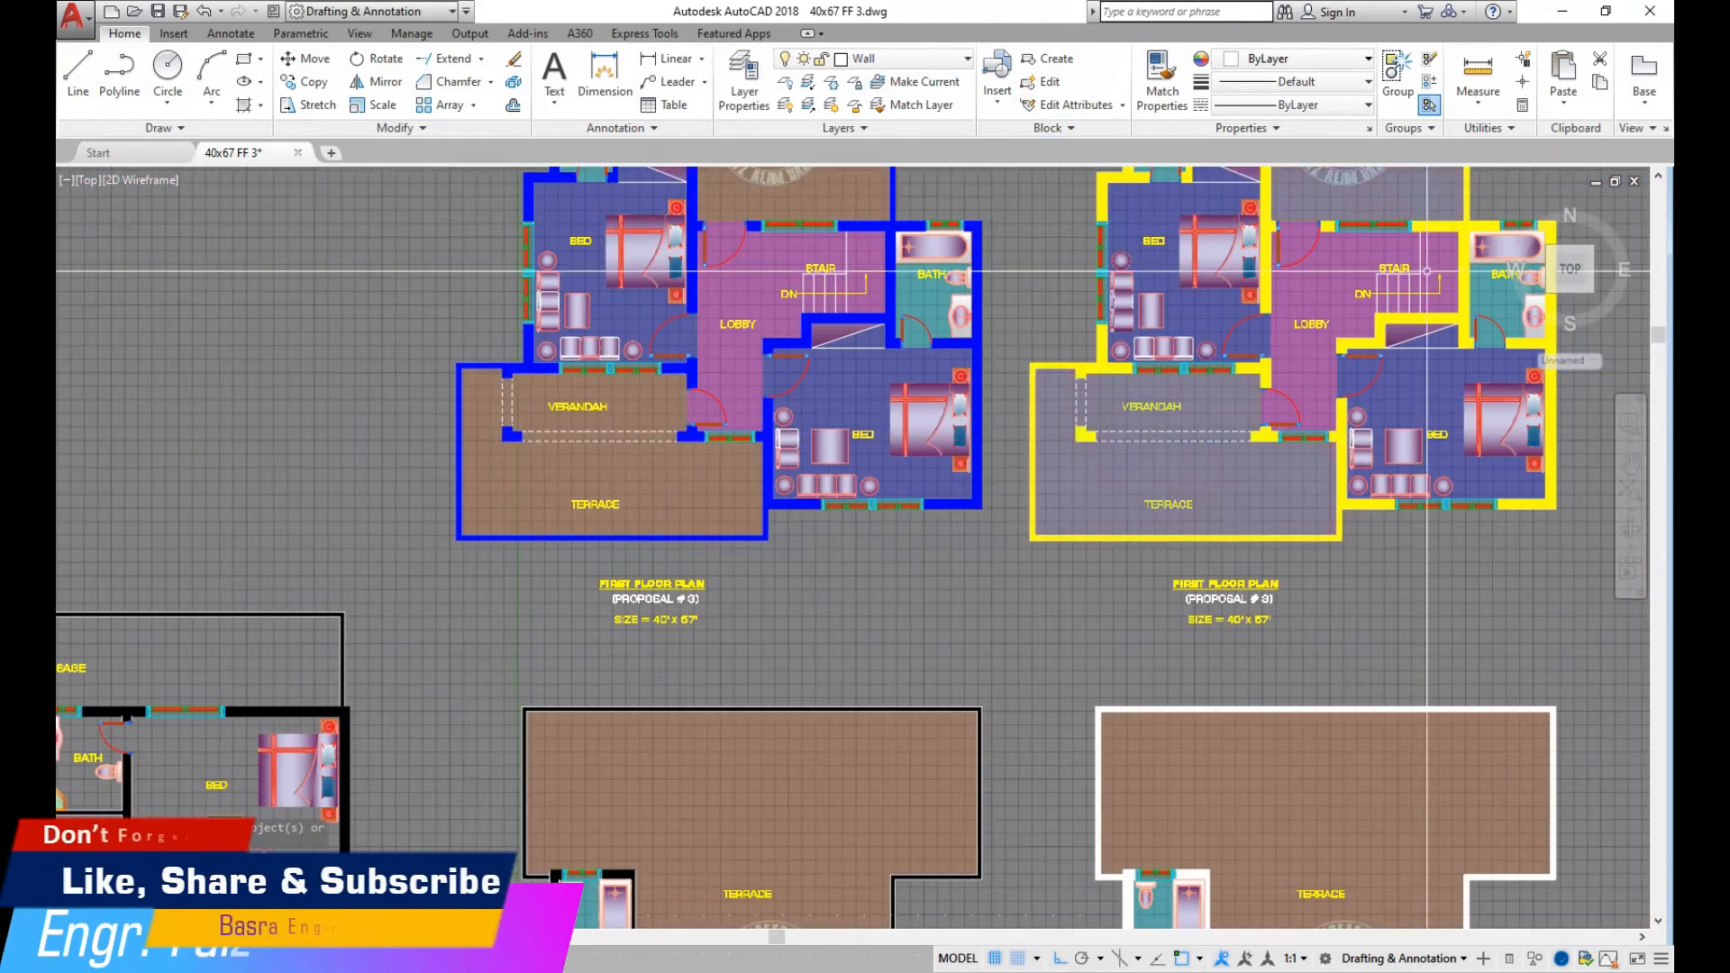
left_click(1630, 463)
left_click_drag(1012, 525, 894, 843)
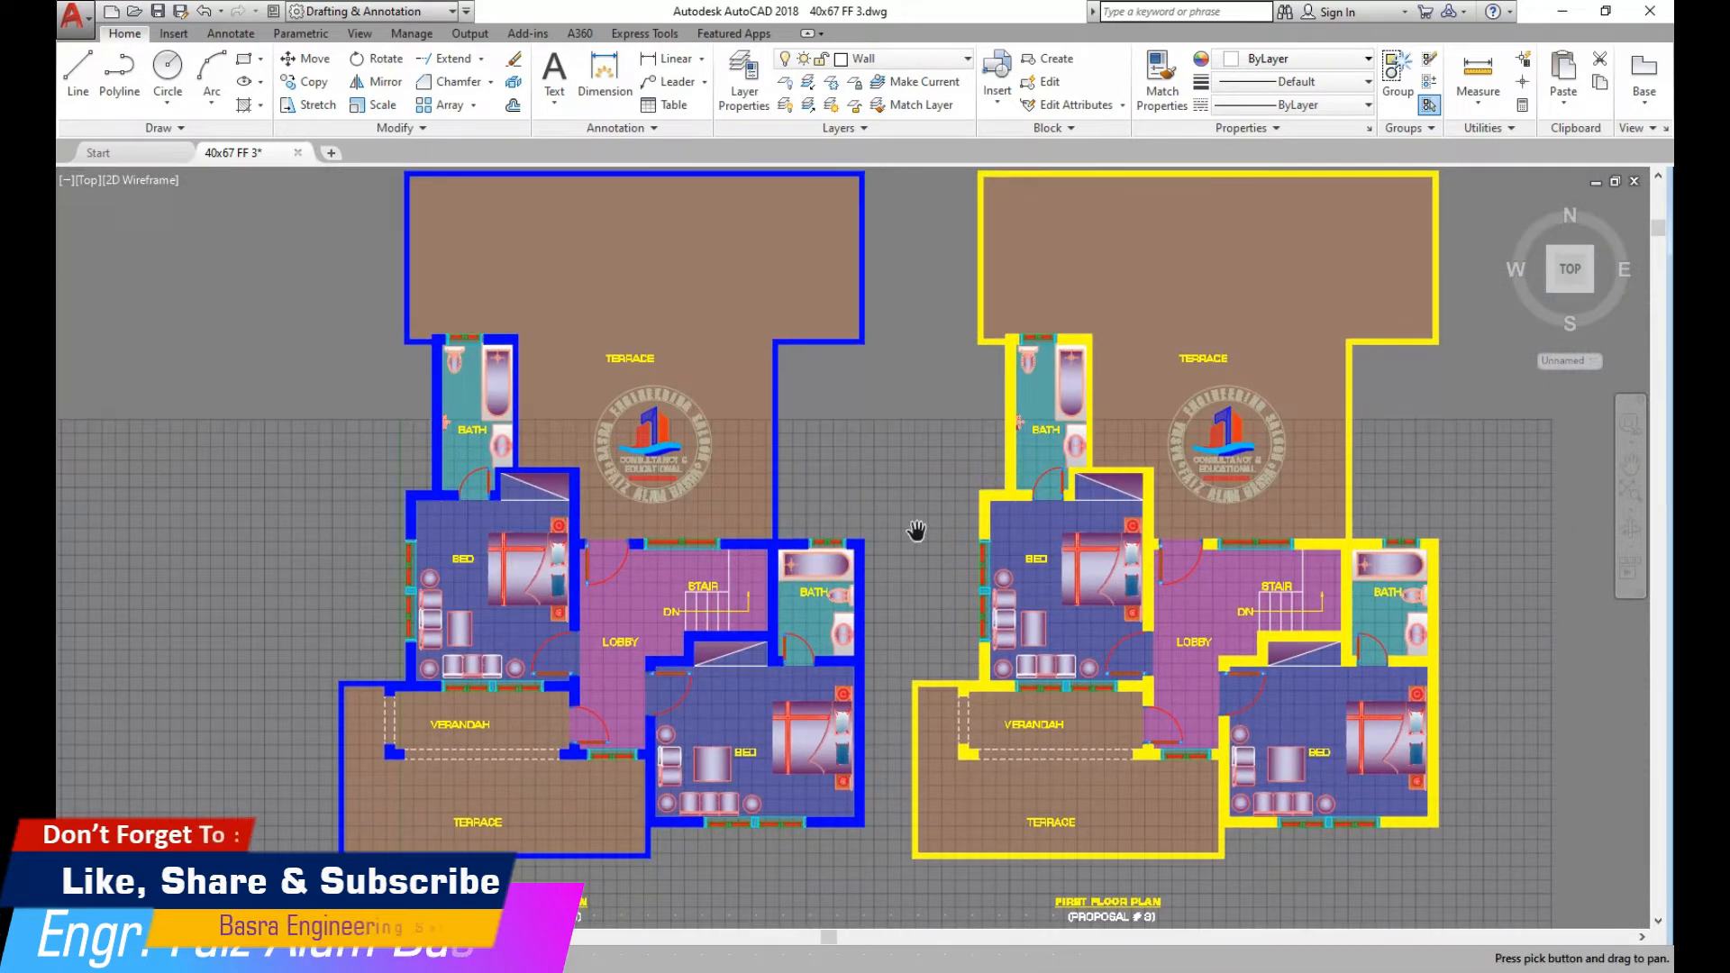
left_click_drag(916, 522, 915, 547)
key("Escape")
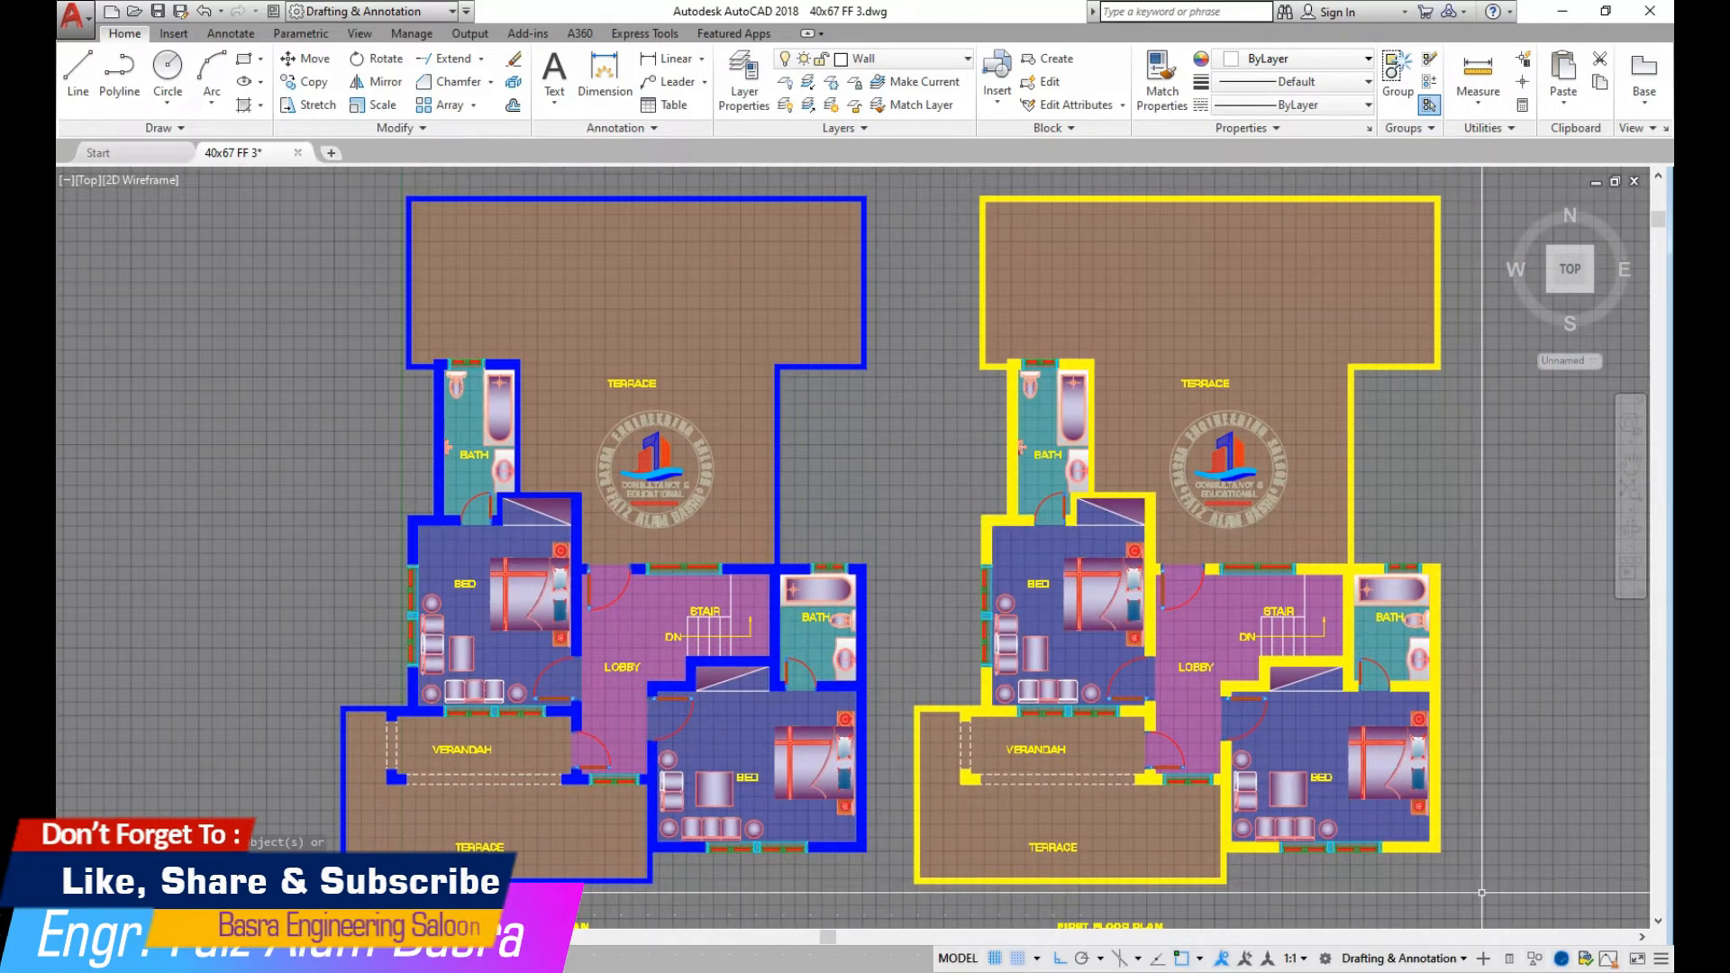
scroll(805, 872, "up", 2)
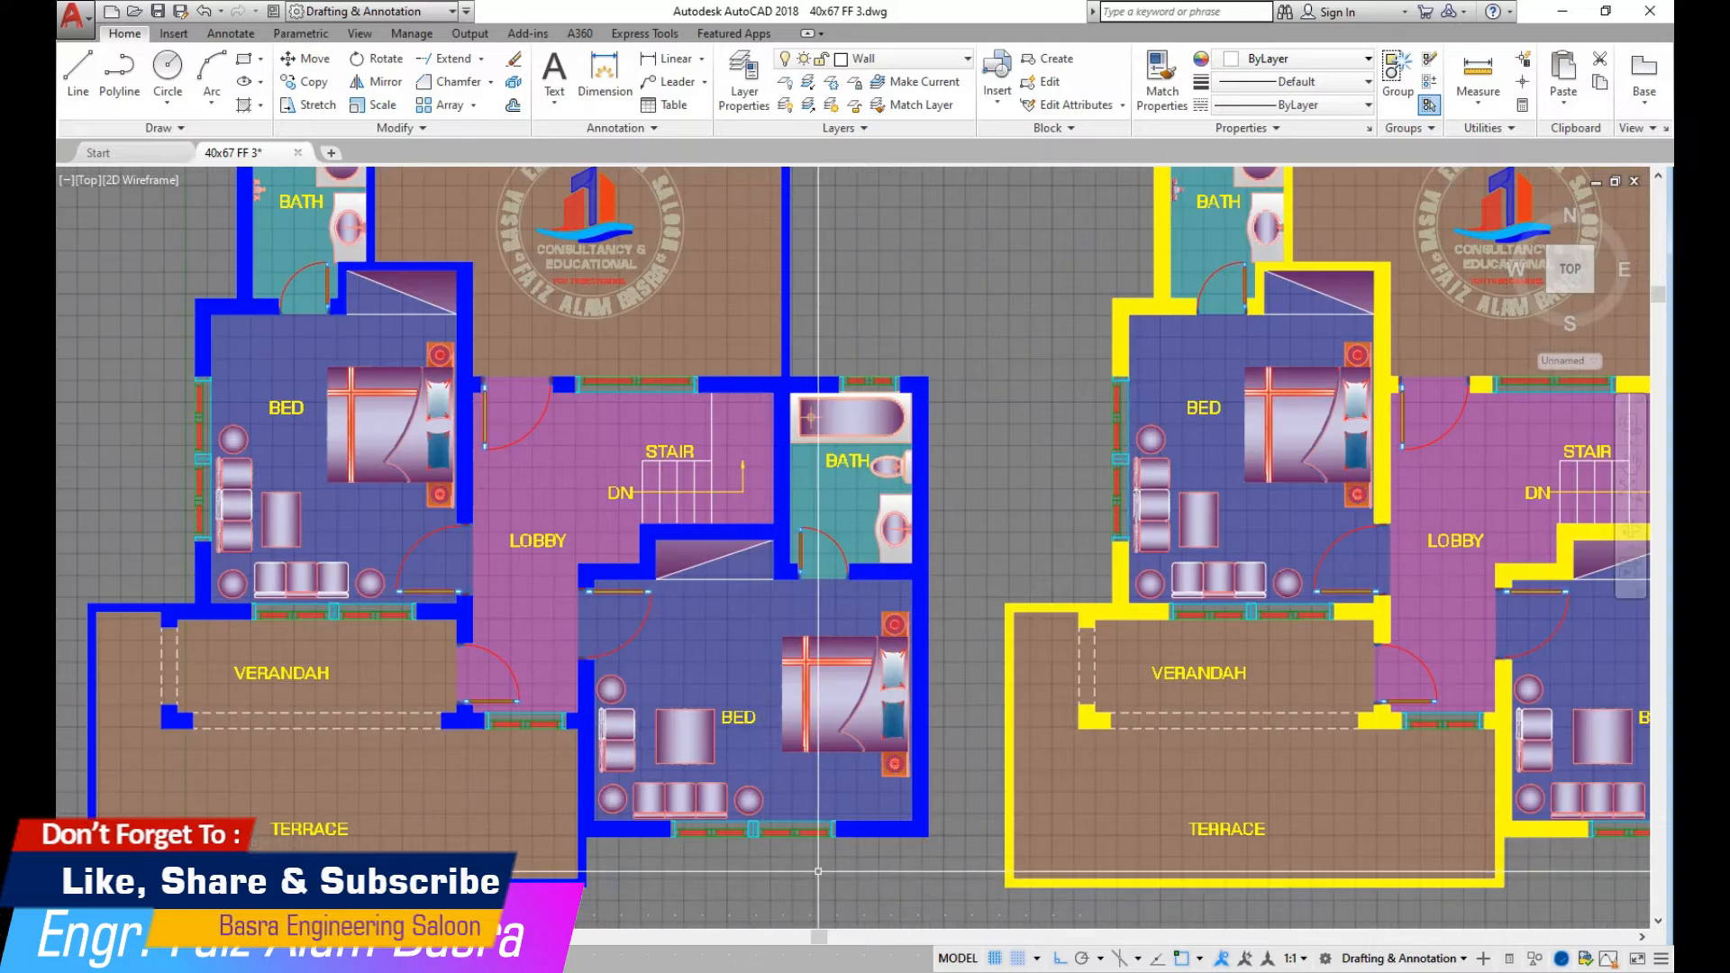
scroll(817, 871, "down", 5)
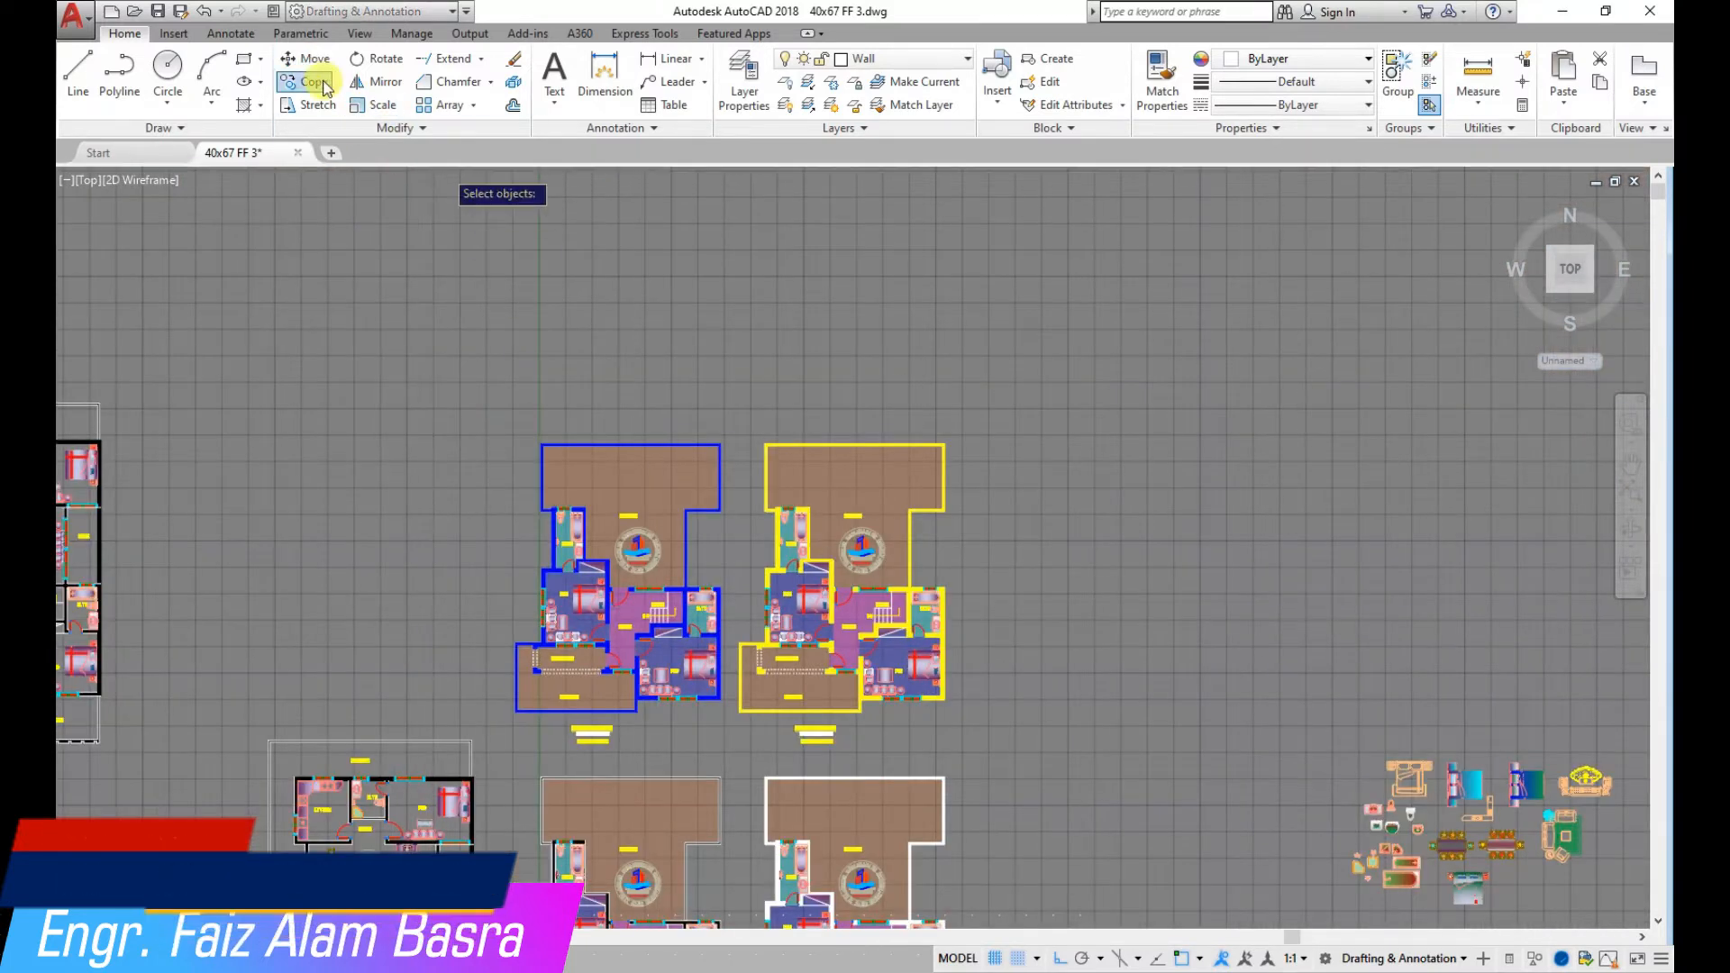
left_click(1011, 748)
left_click(456, 375)
key("Return")
left_click(554, 317)
key("Escape")
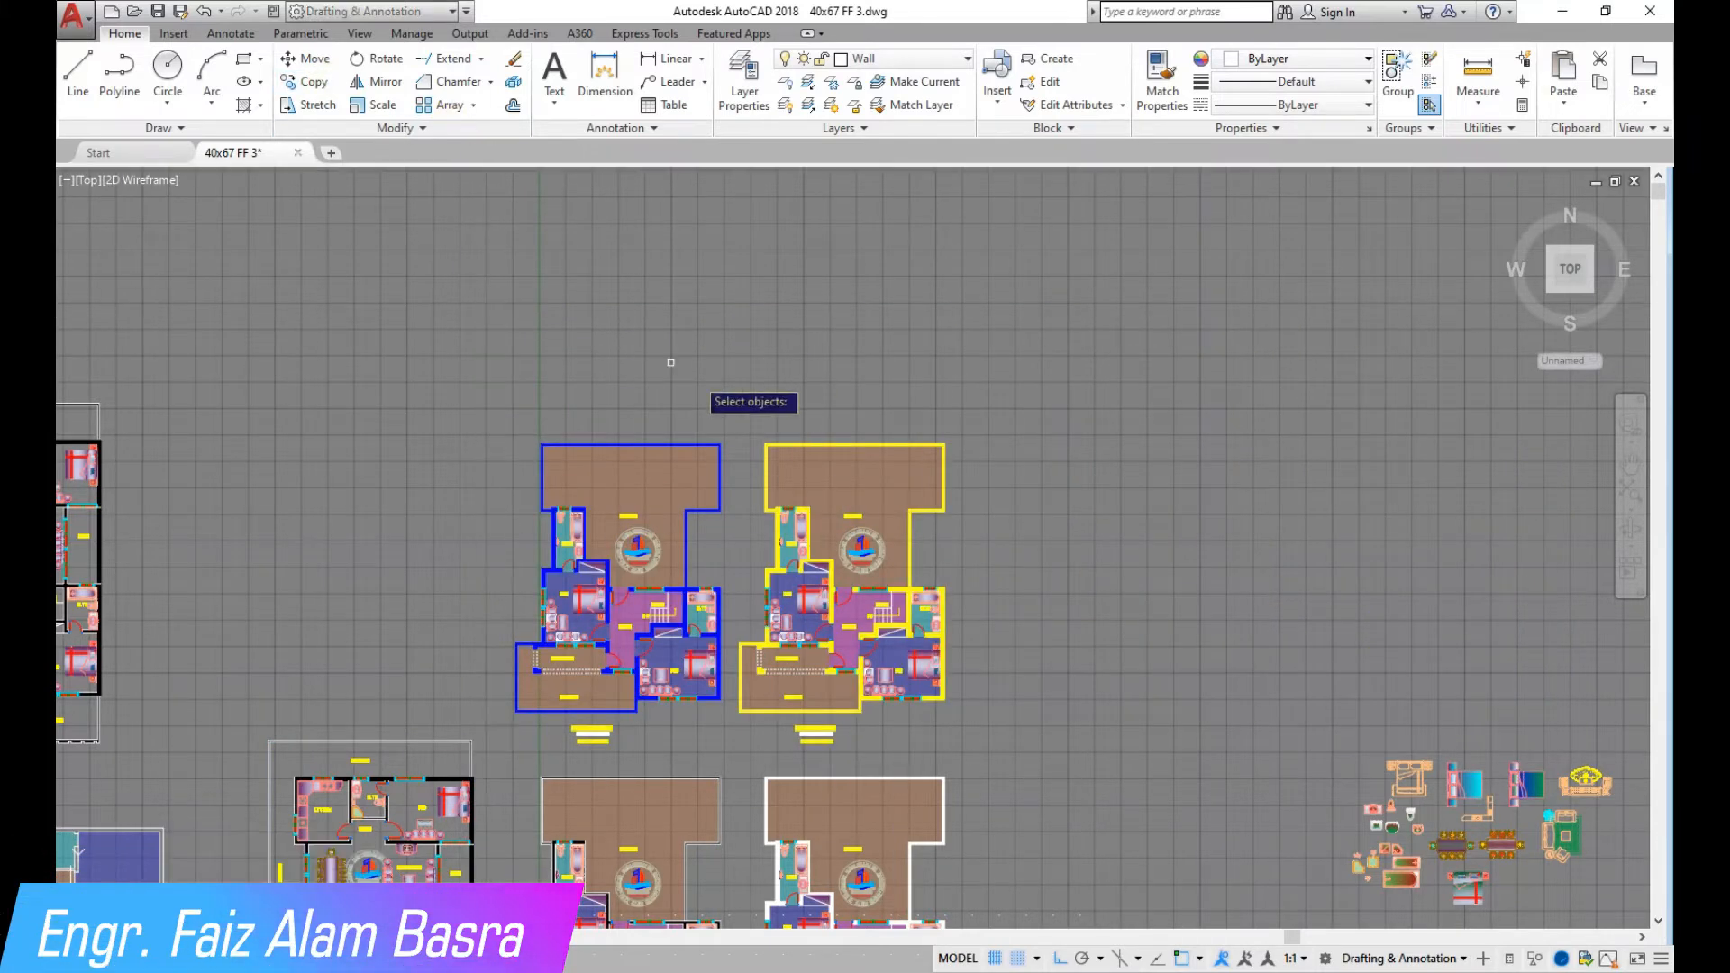
Move the blue-walled and yellow-walled plan copies together horizontally to the left, above the ground floor plan
left_click(1023, 733)
left_click(482, 360)
key("Return")
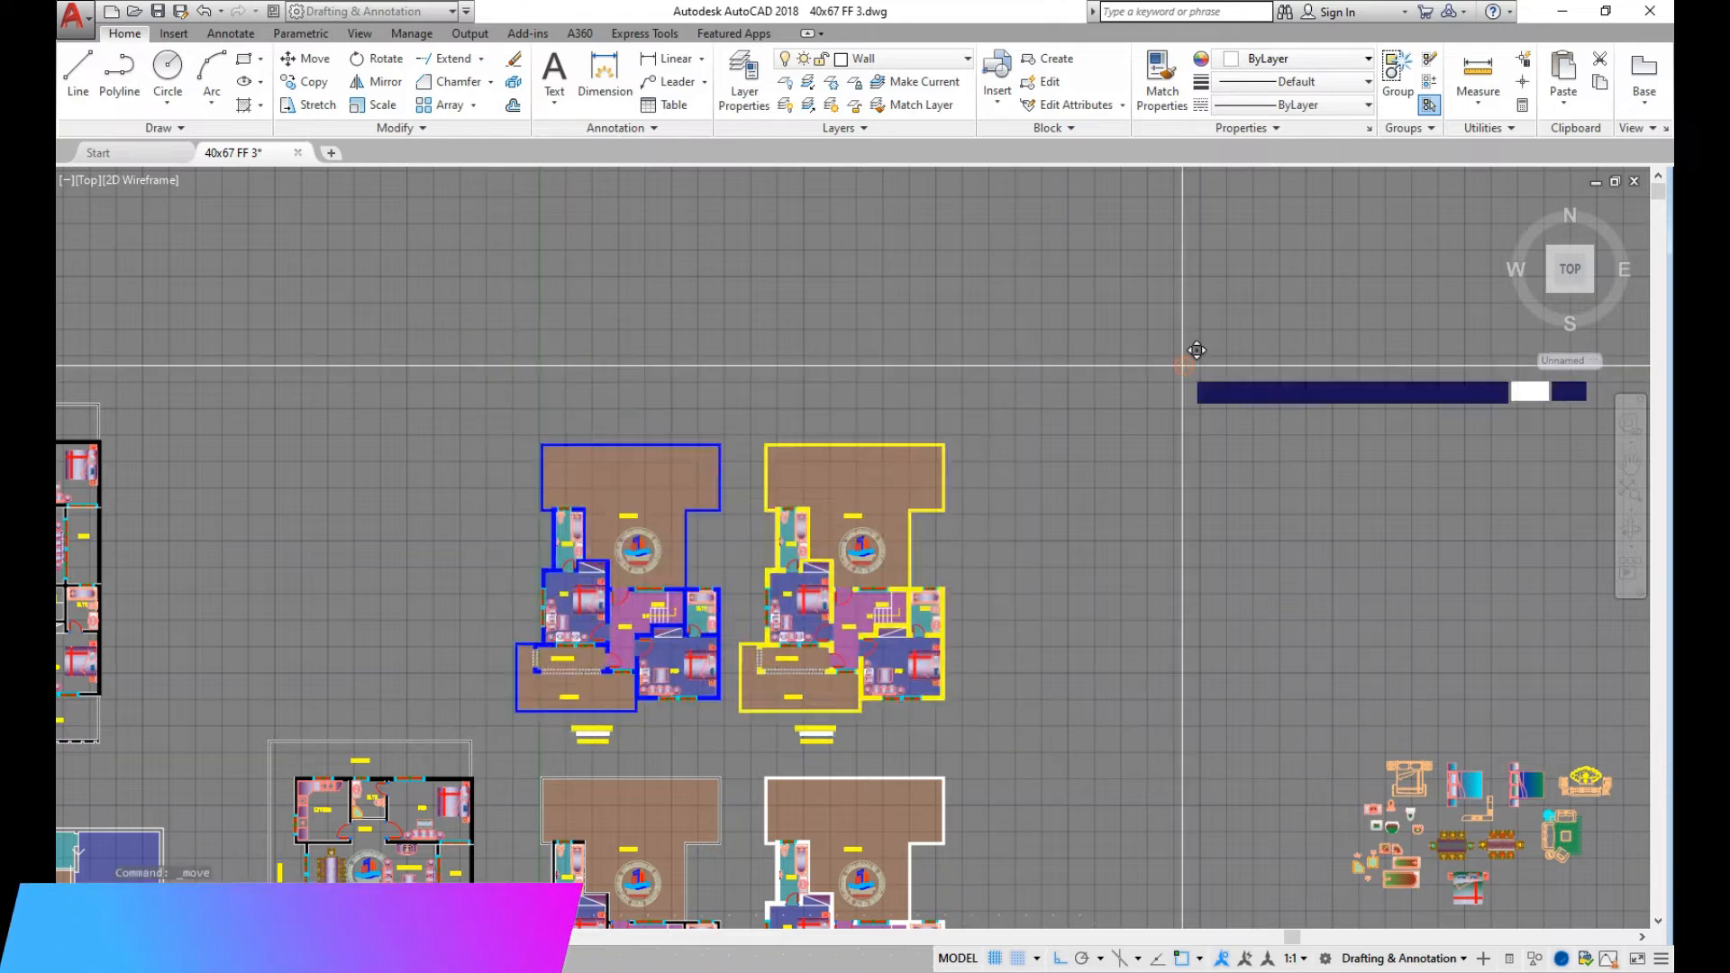
left_click(1183, 365)
left_click(945, 367)
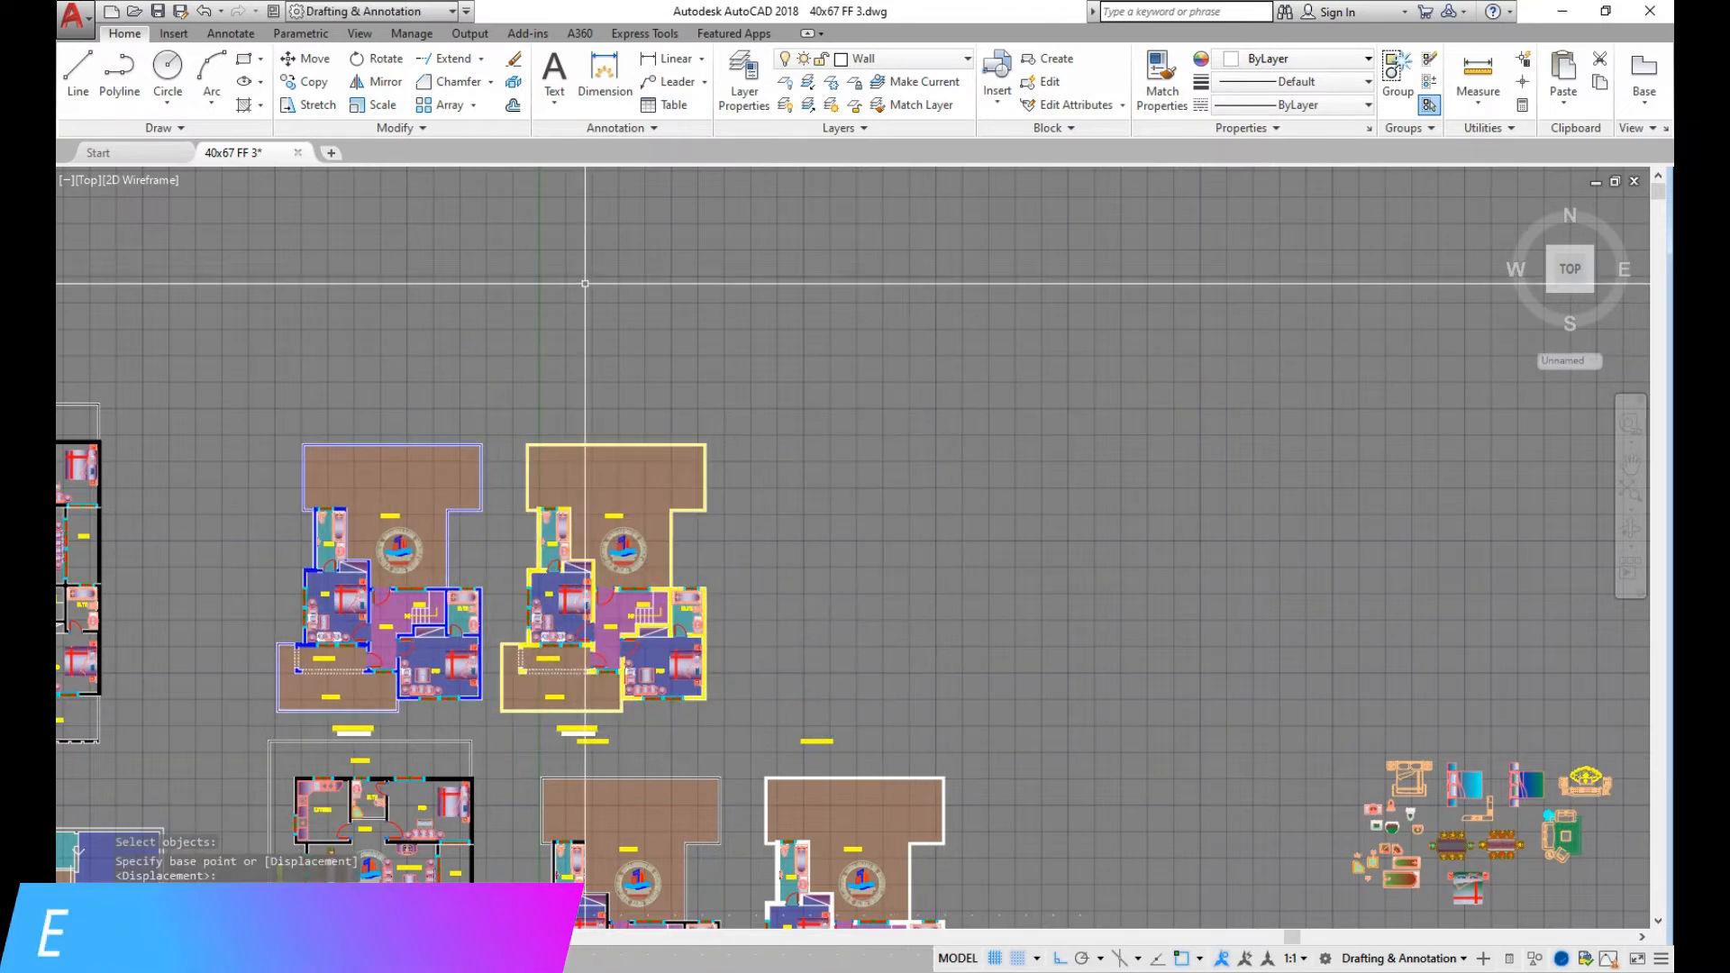
Delete the stray size text above the white-walled first floor plan
scroll(534, 750, "up", 4)
left_click(536, 730)
left_click(1112, 731)
scroll(601, 364, "down", 4)
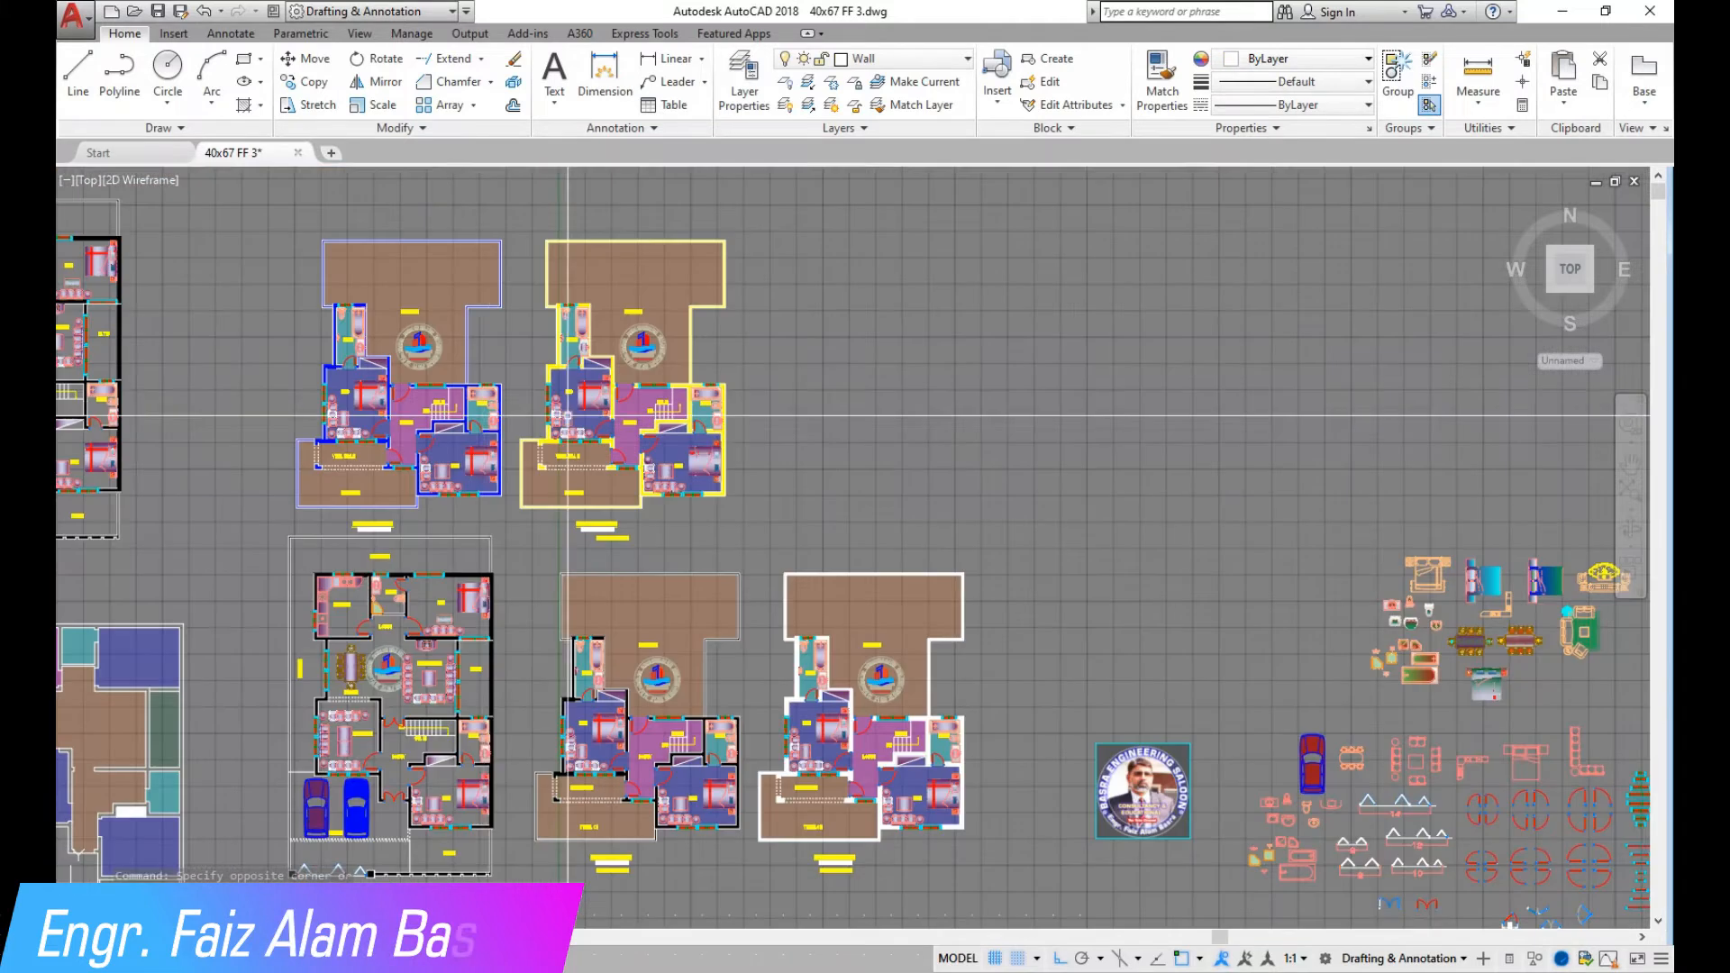
Copy the blue-walled and yellow-walled plans together horizontally to the right, about 95' away
left_click(784, 546)
left_click(796, 420)
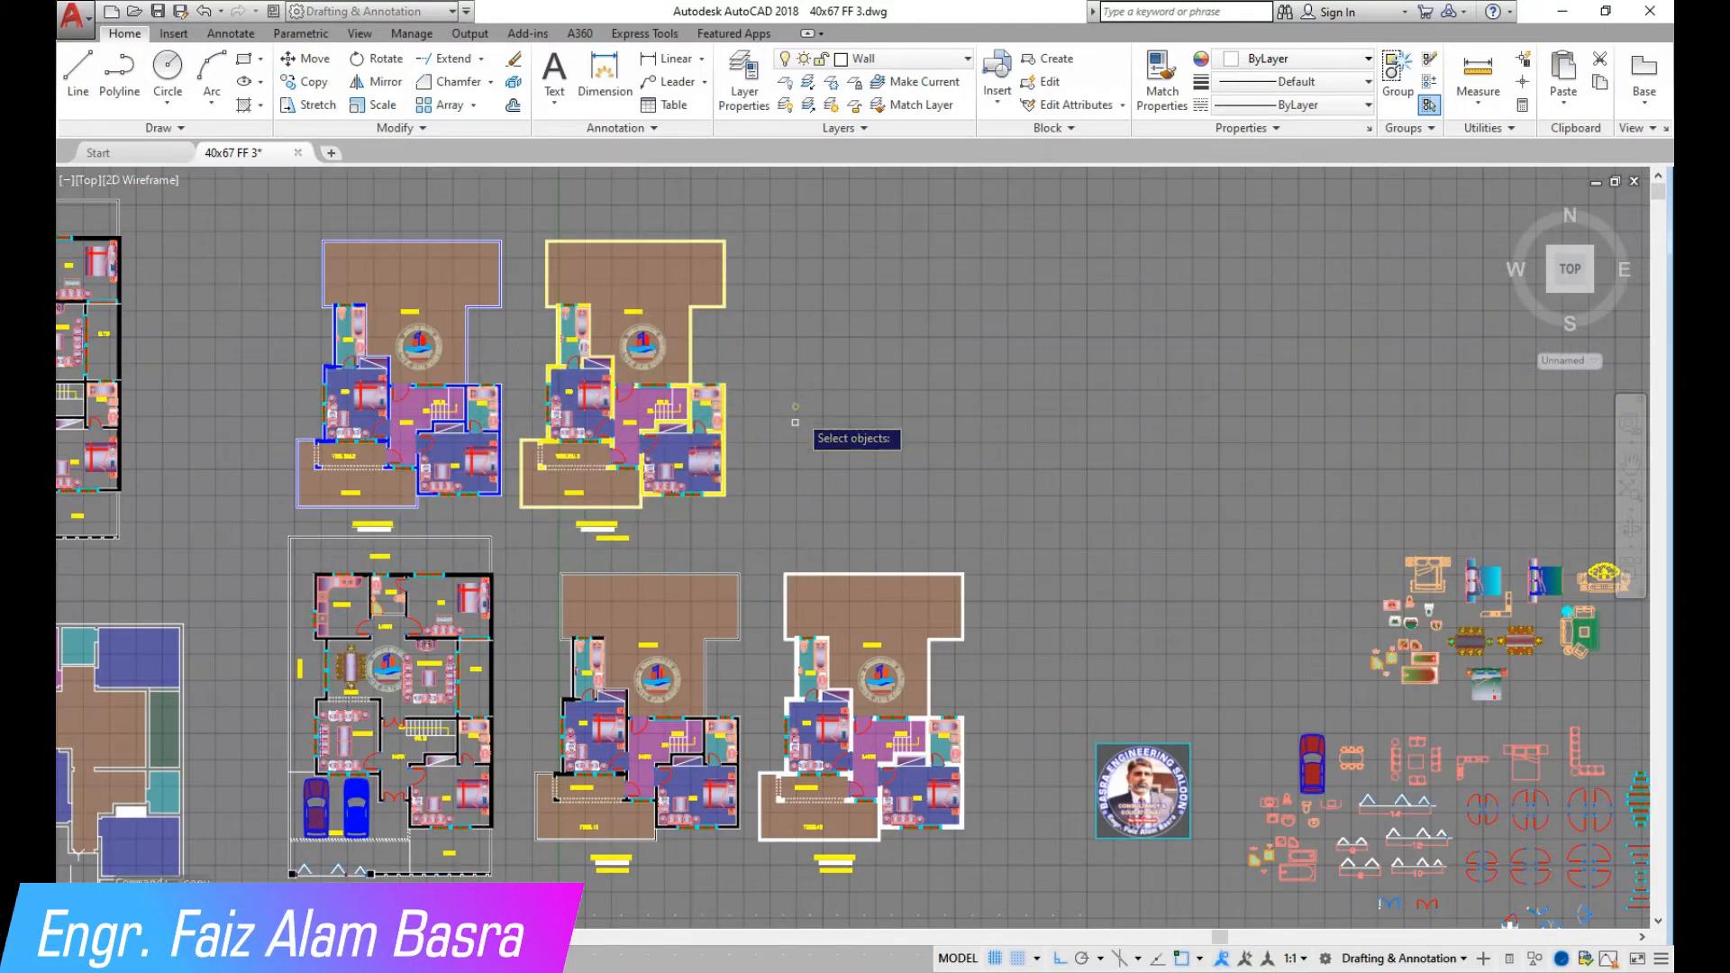
left_click(741, 529)
left_click(279, 177)
right_click(269, 176)
left_click(266, 178)
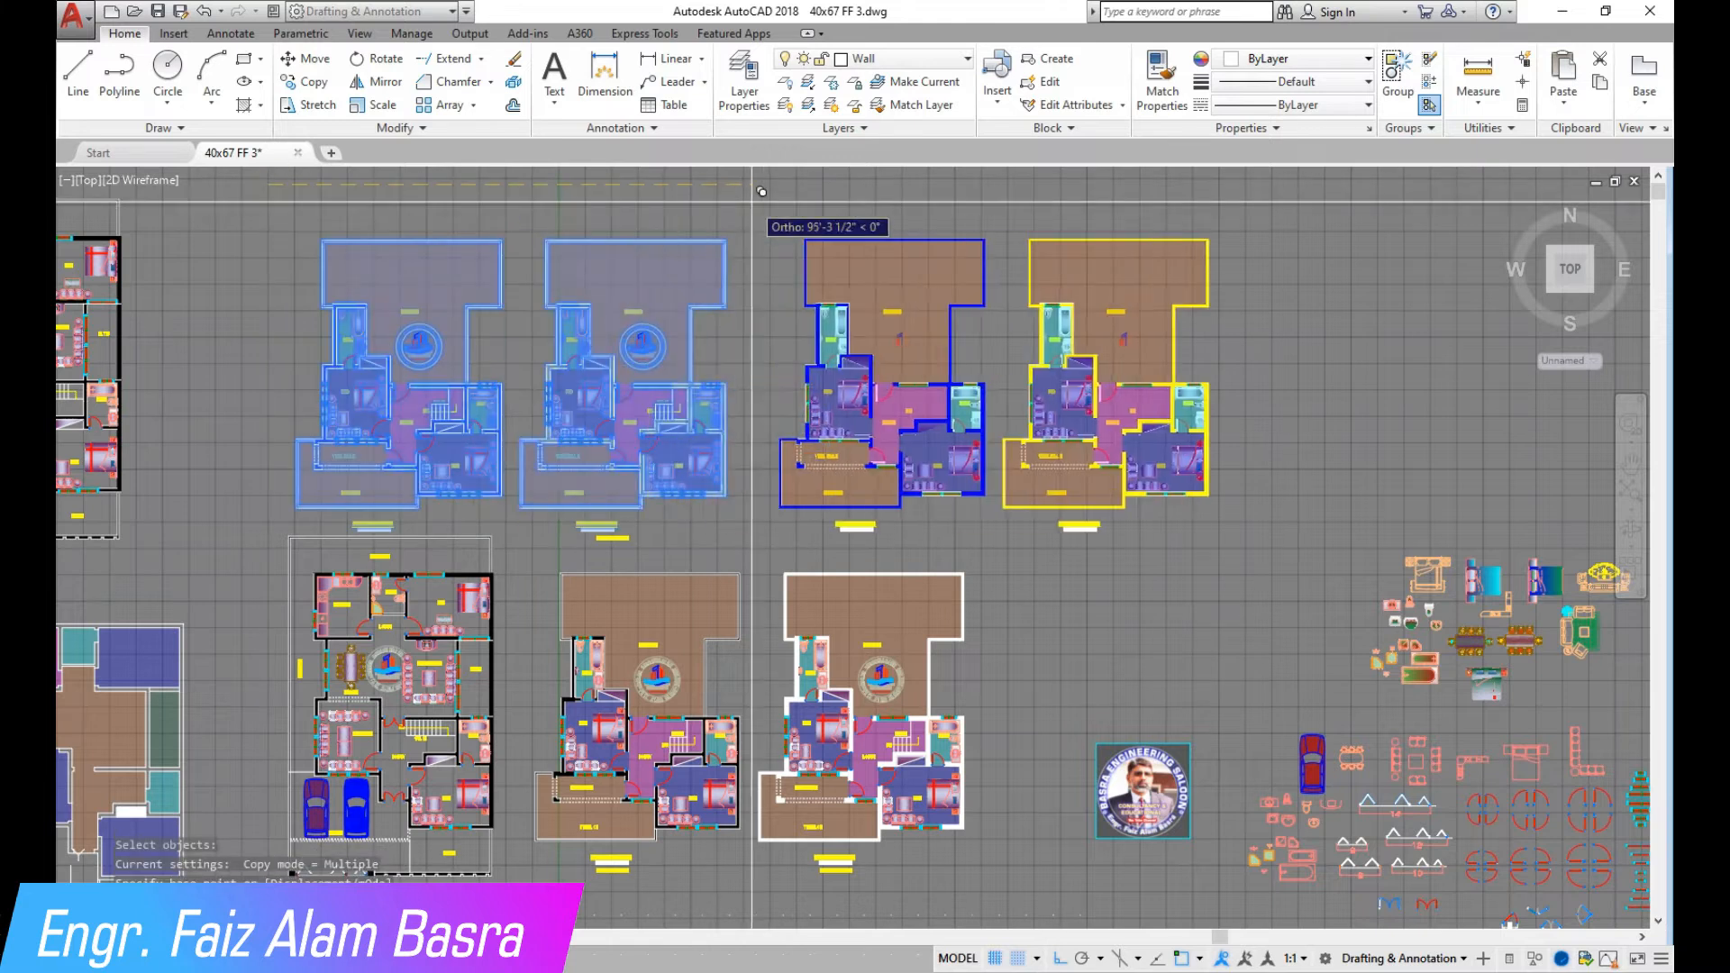
left_click(750, 199)
Match the terrace, lobby and bath floor fills of the new blue-walled copy to its blue bedroom fill
scroll(1515, 367, "up", 1)
scroll(1133, 532, "down", 2)
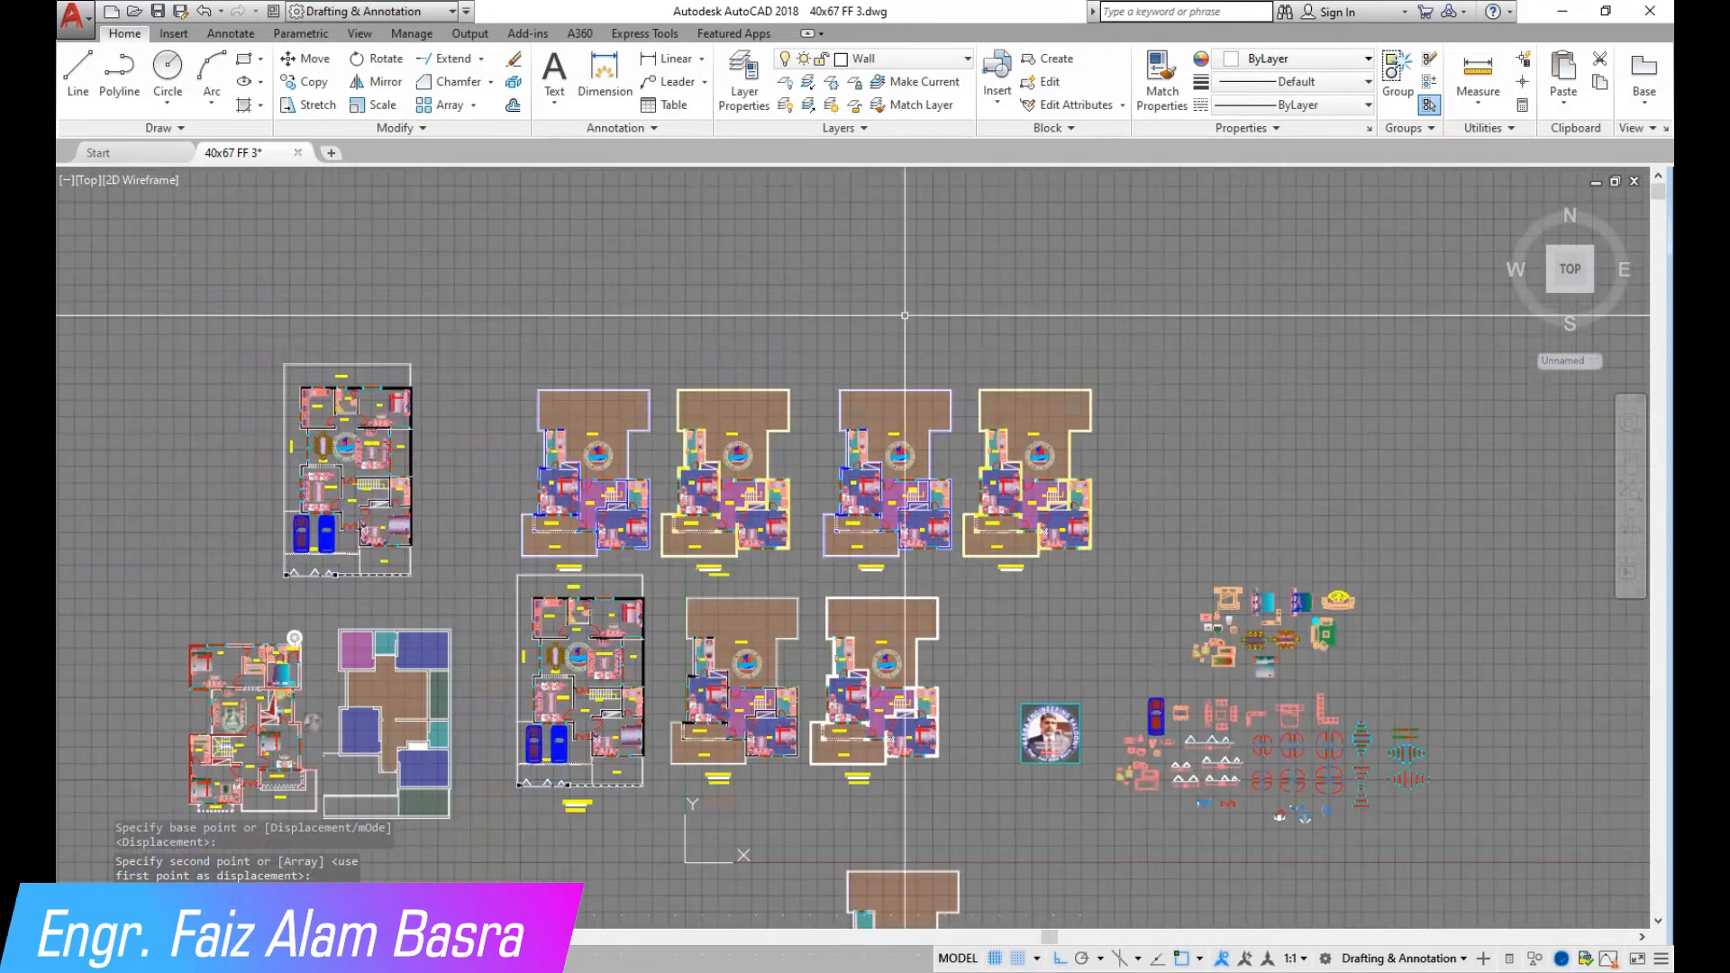
scroll(888, 304, "up", 1)
scroll(1081, 670, "up", 1)
scroll(1132, 720, "up", 2)
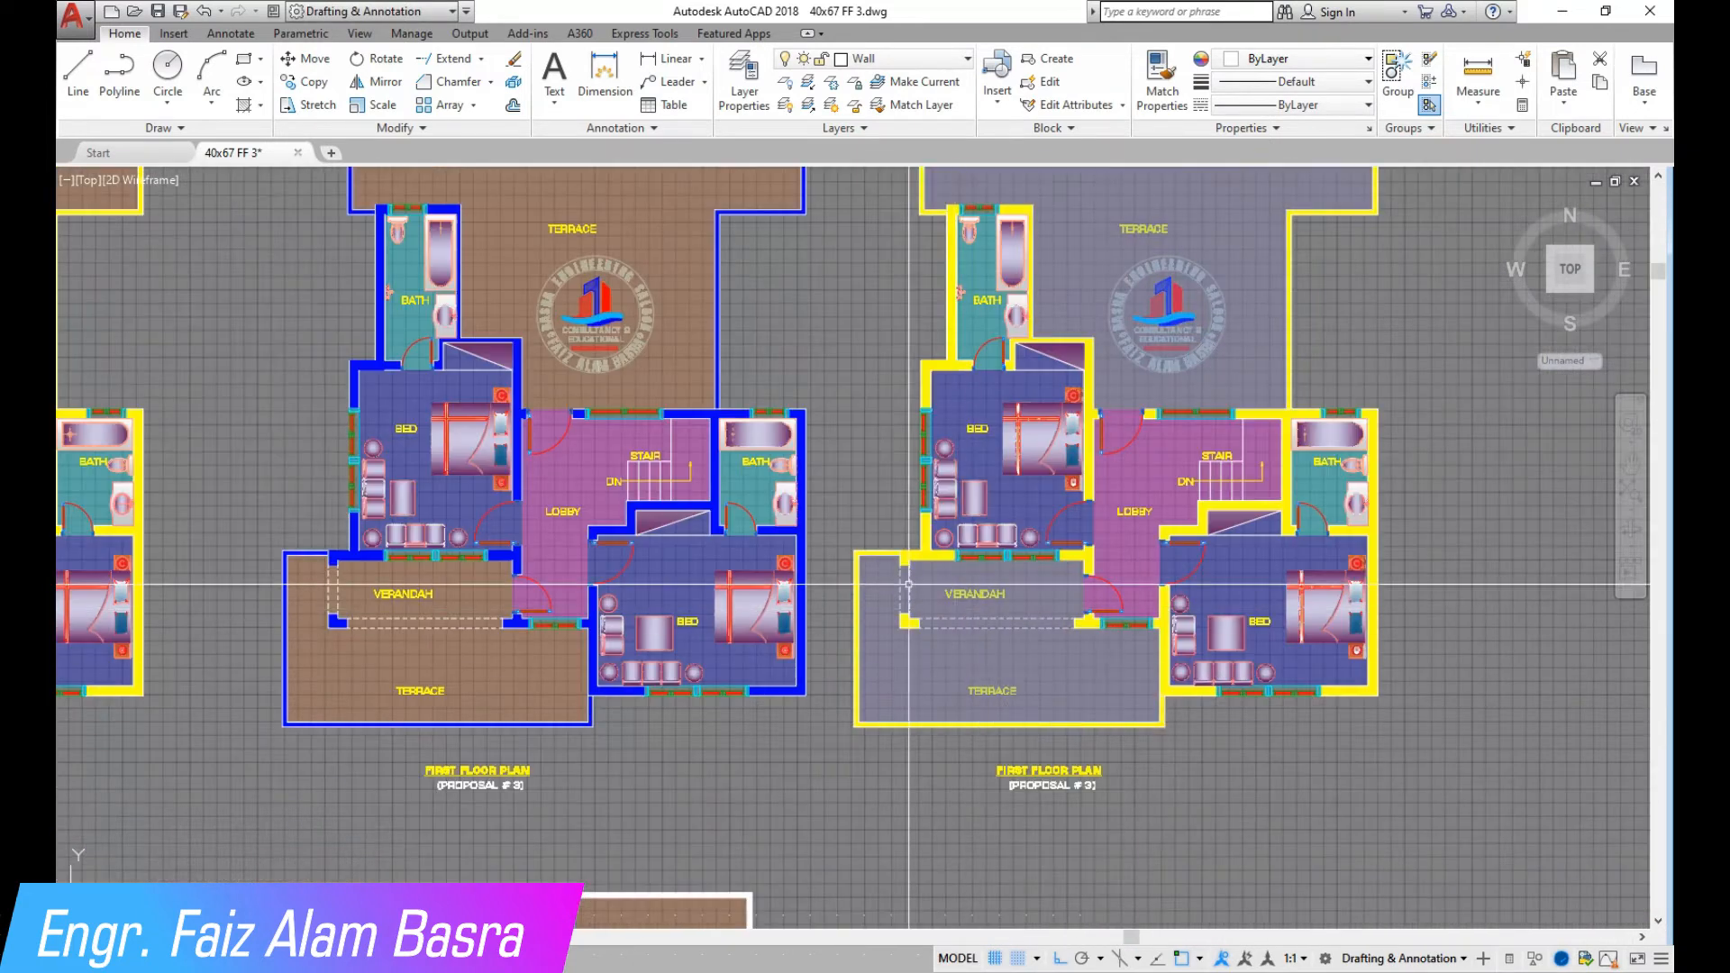
scroll(816, 550, "down", 2)
scroll(833, 504, "up", 2)
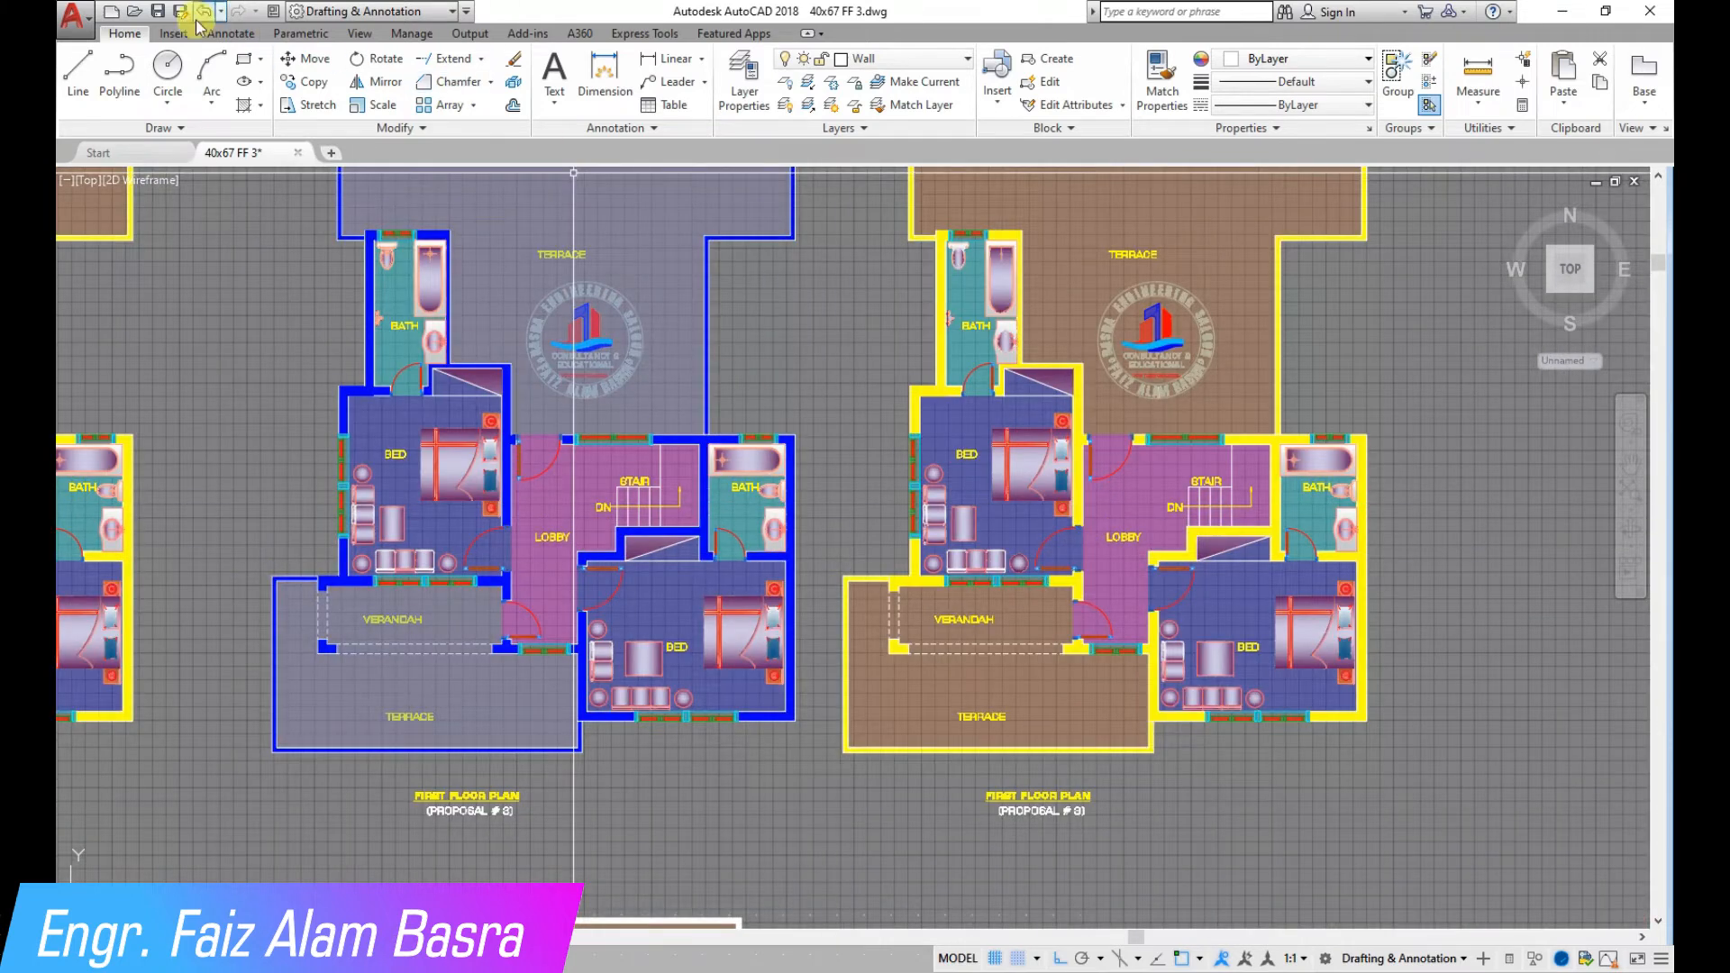
left_click(1162, 90)
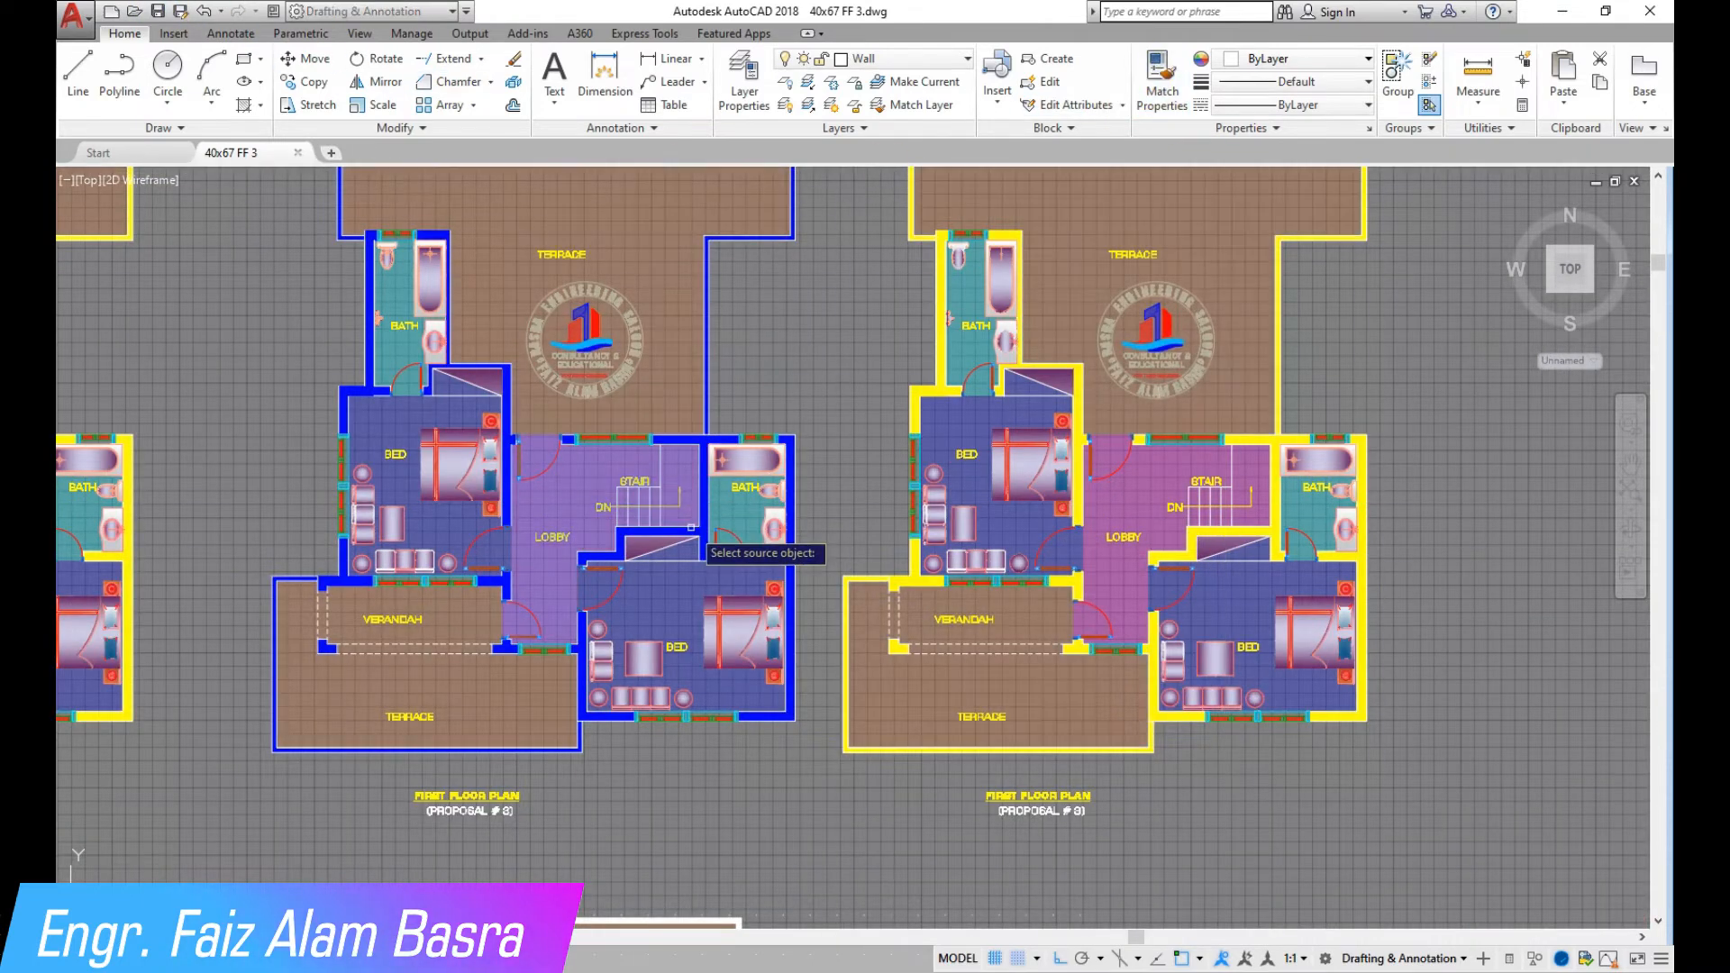
left_click(653, 604)
left_click(652, 413)
left_click(594, 480)
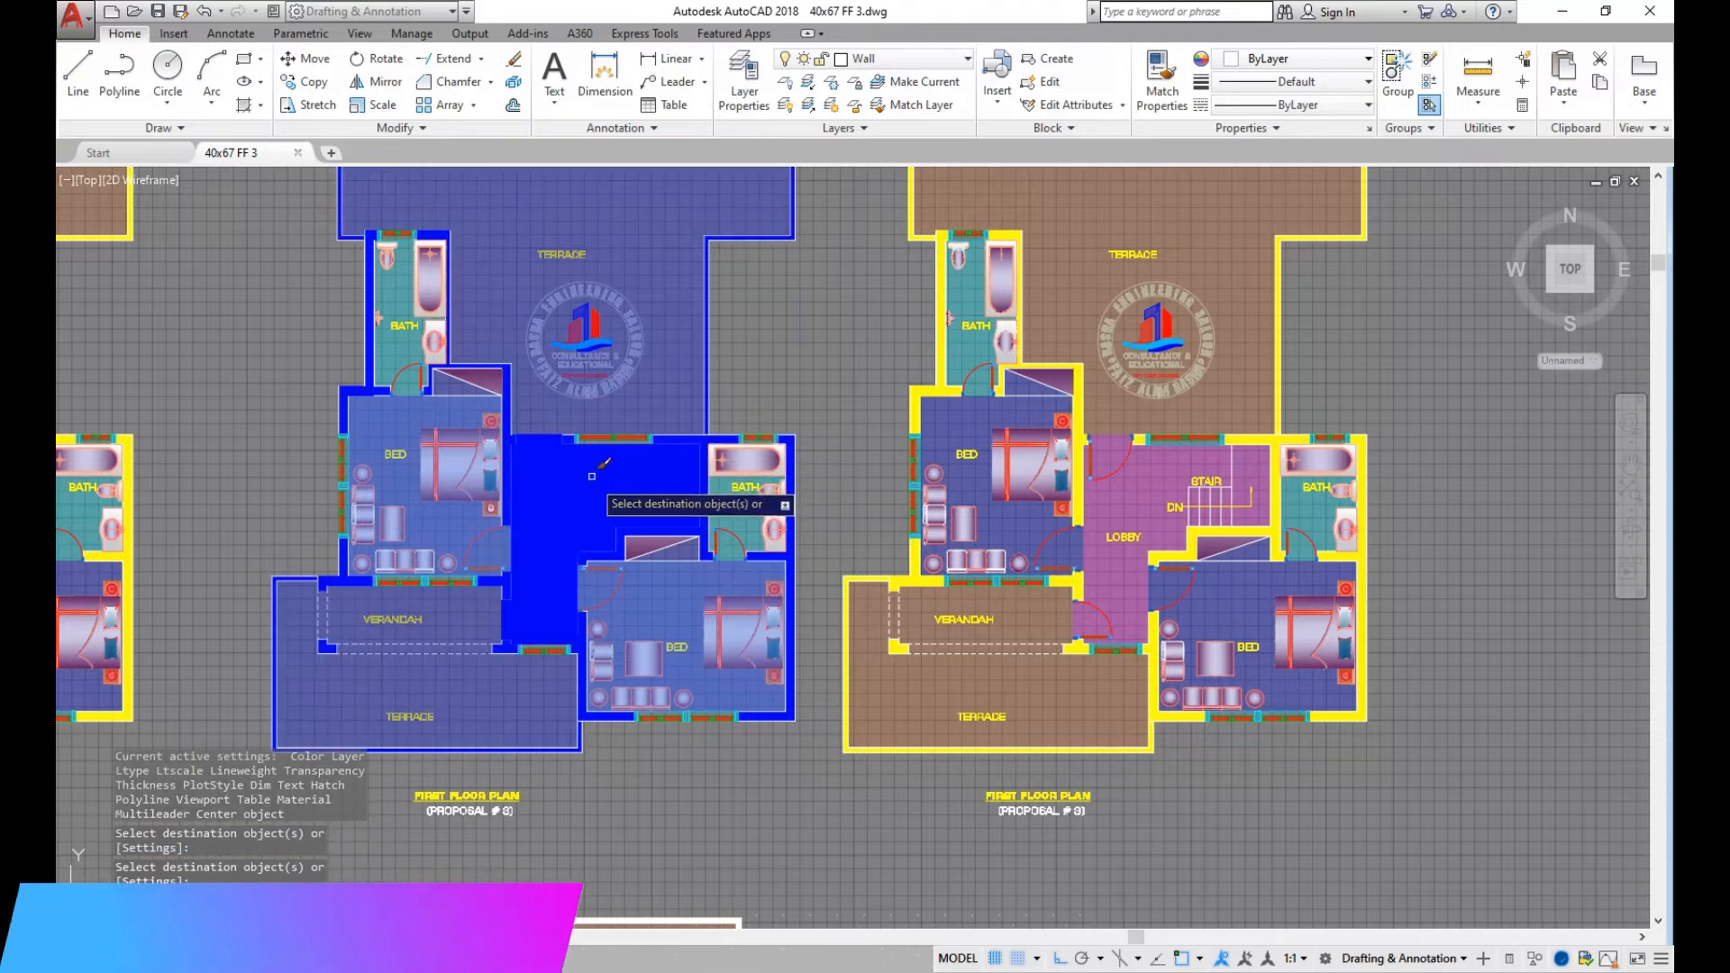
left_click(387, 345)
scroll(791, 437, "up", 4)
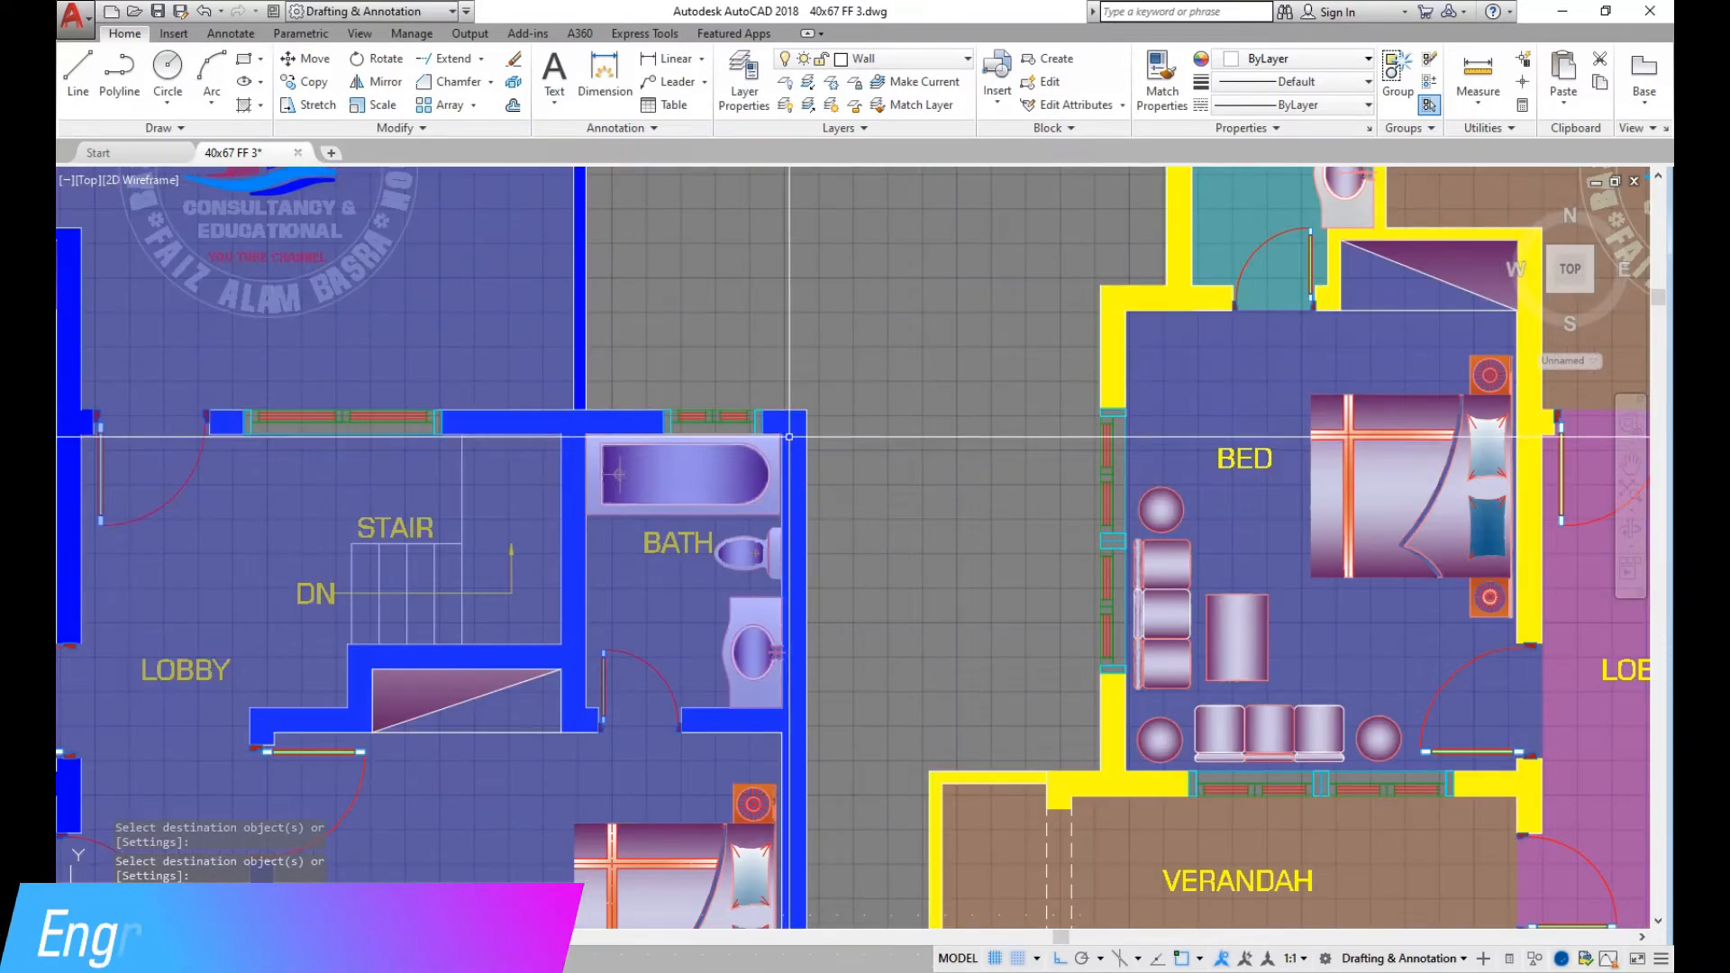
Set the hatch colour of the blue-filled copy's stair, right bath and right bedroom walls to black
left_click(789, 437)
left_click(689, 84)
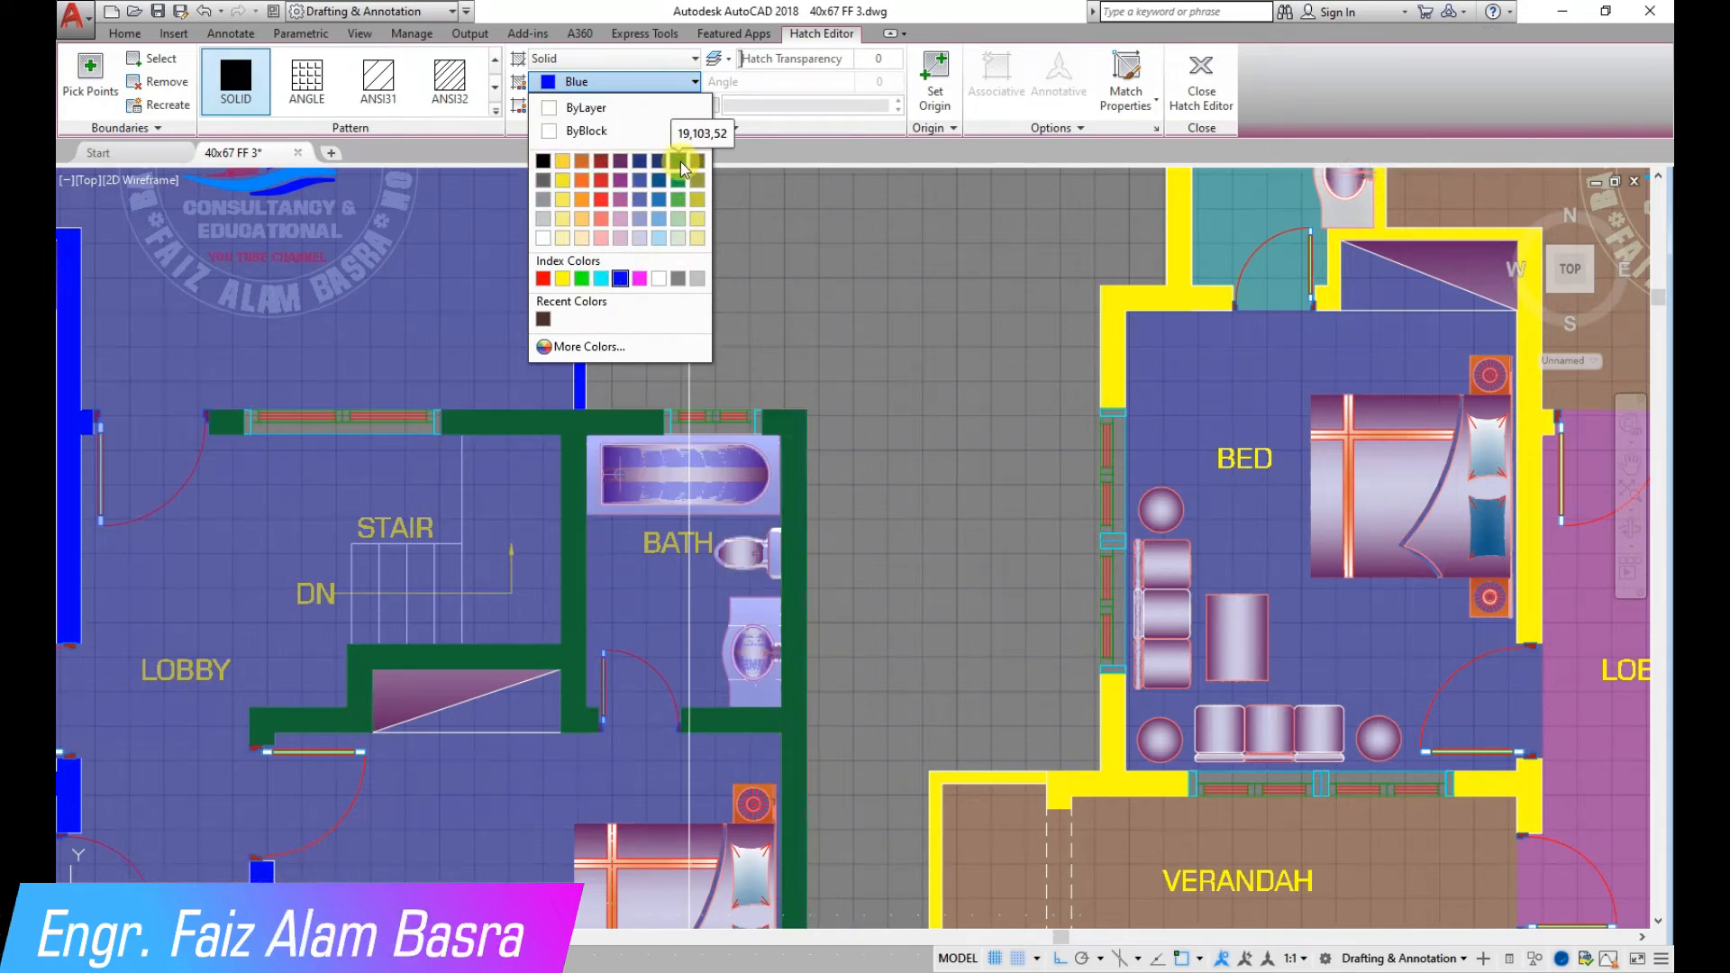
left_click(544, 161)
key("Escape")
scroll(860, 287, "down", 2)
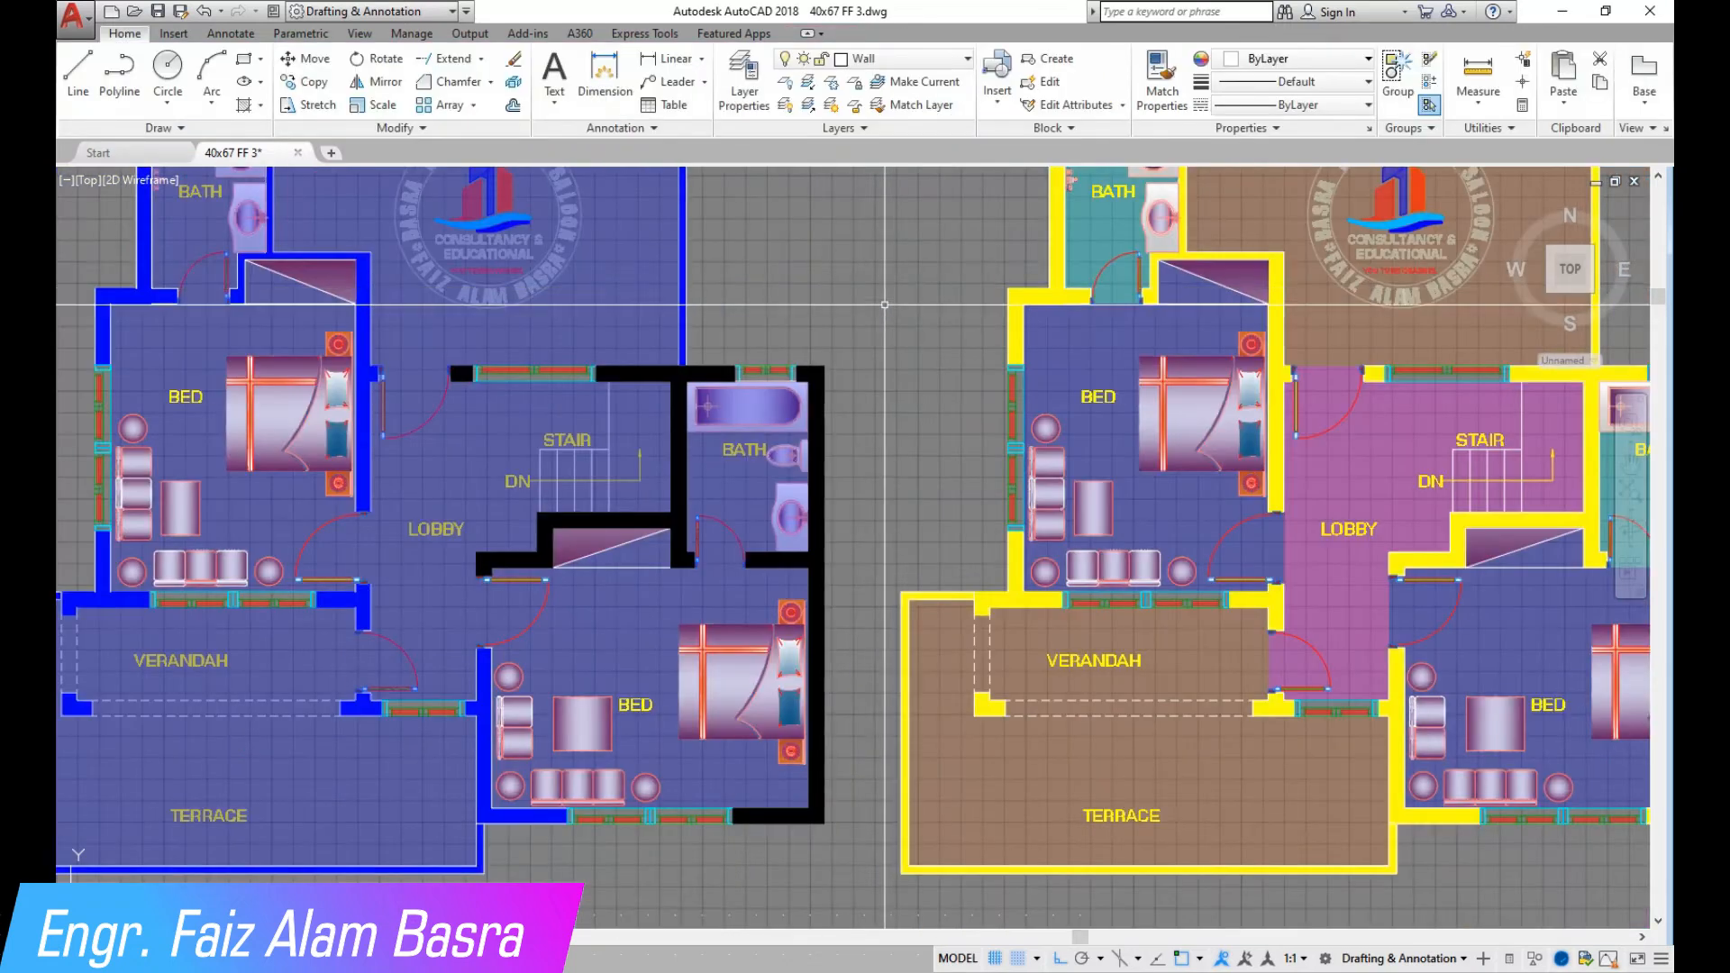
Try white as the hatch colour for the same stair, right bath and right bedroom walls
scroll(915, 269, "down", 2)
scroll(836, 302, "up", 5)
left_click(680, 364)
left_click(602, 437)
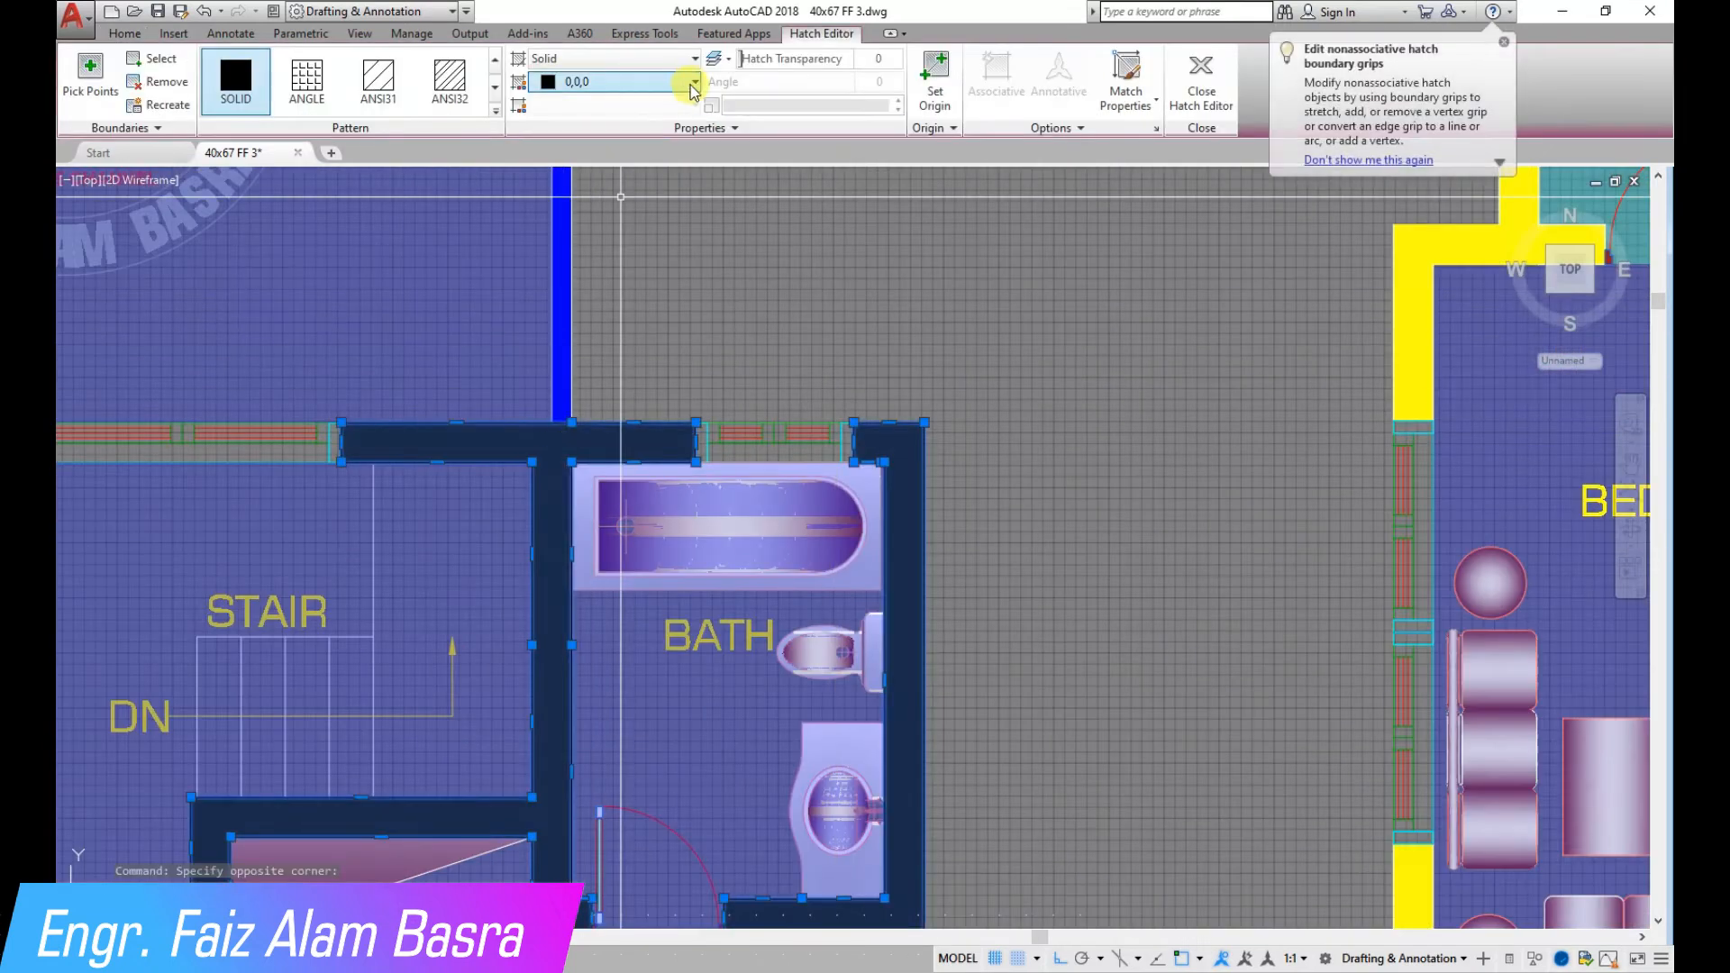
left_click(695, 84)
key("Escape")
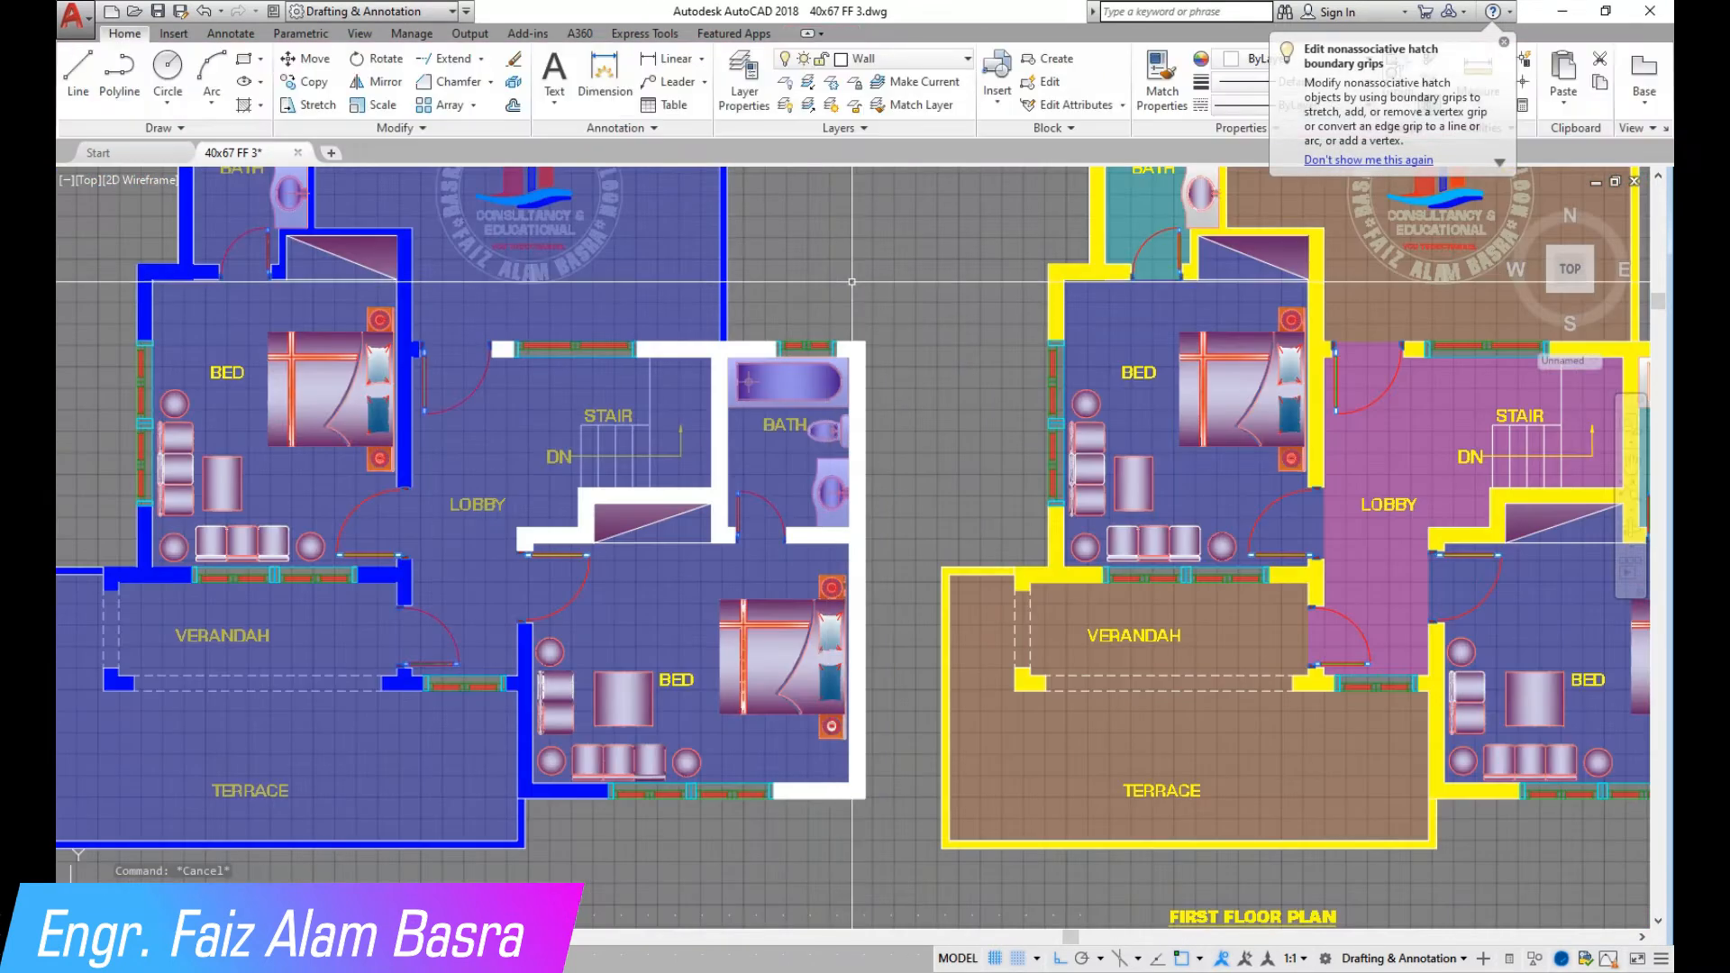
scroll(827, 278, "down", 5)
scroll(769, 259, "up", 4)
scroll(769, 258, "up", 4)
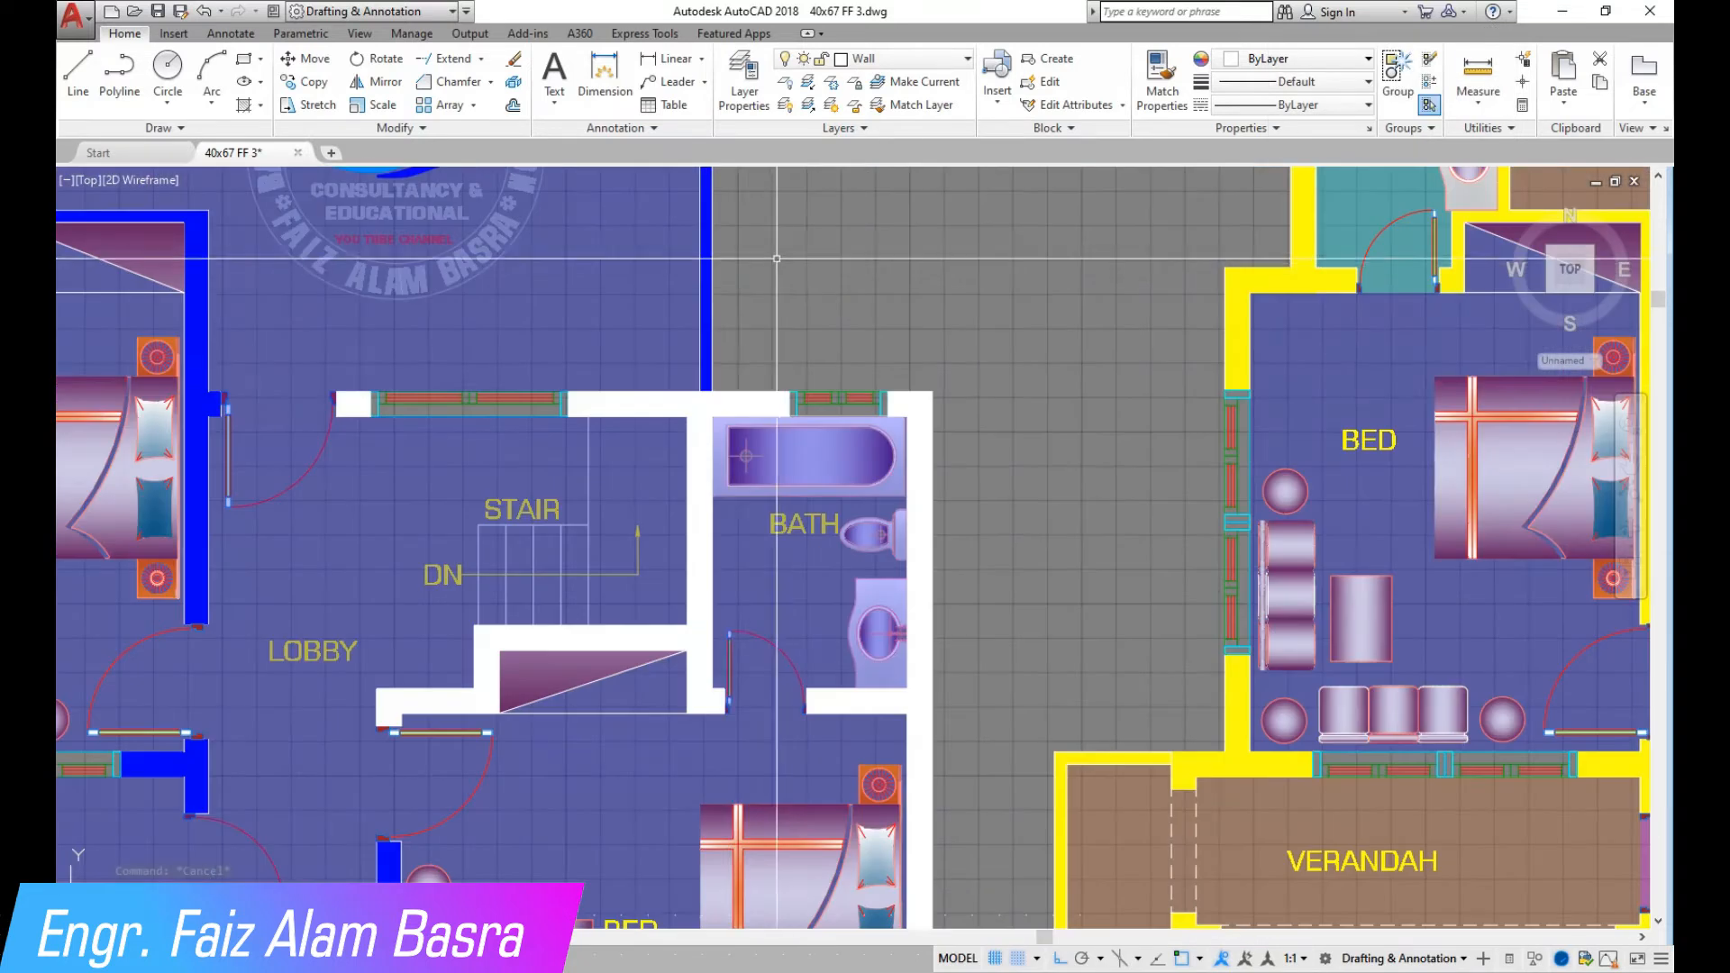
Set the hatch colour of the same stair, right bath and right bedroom walls to yellow
left_click(698, 410)
left_click(695, 82)
left_click(563, 280)
key("Escape")
scroll(808, 243, "down", 2)
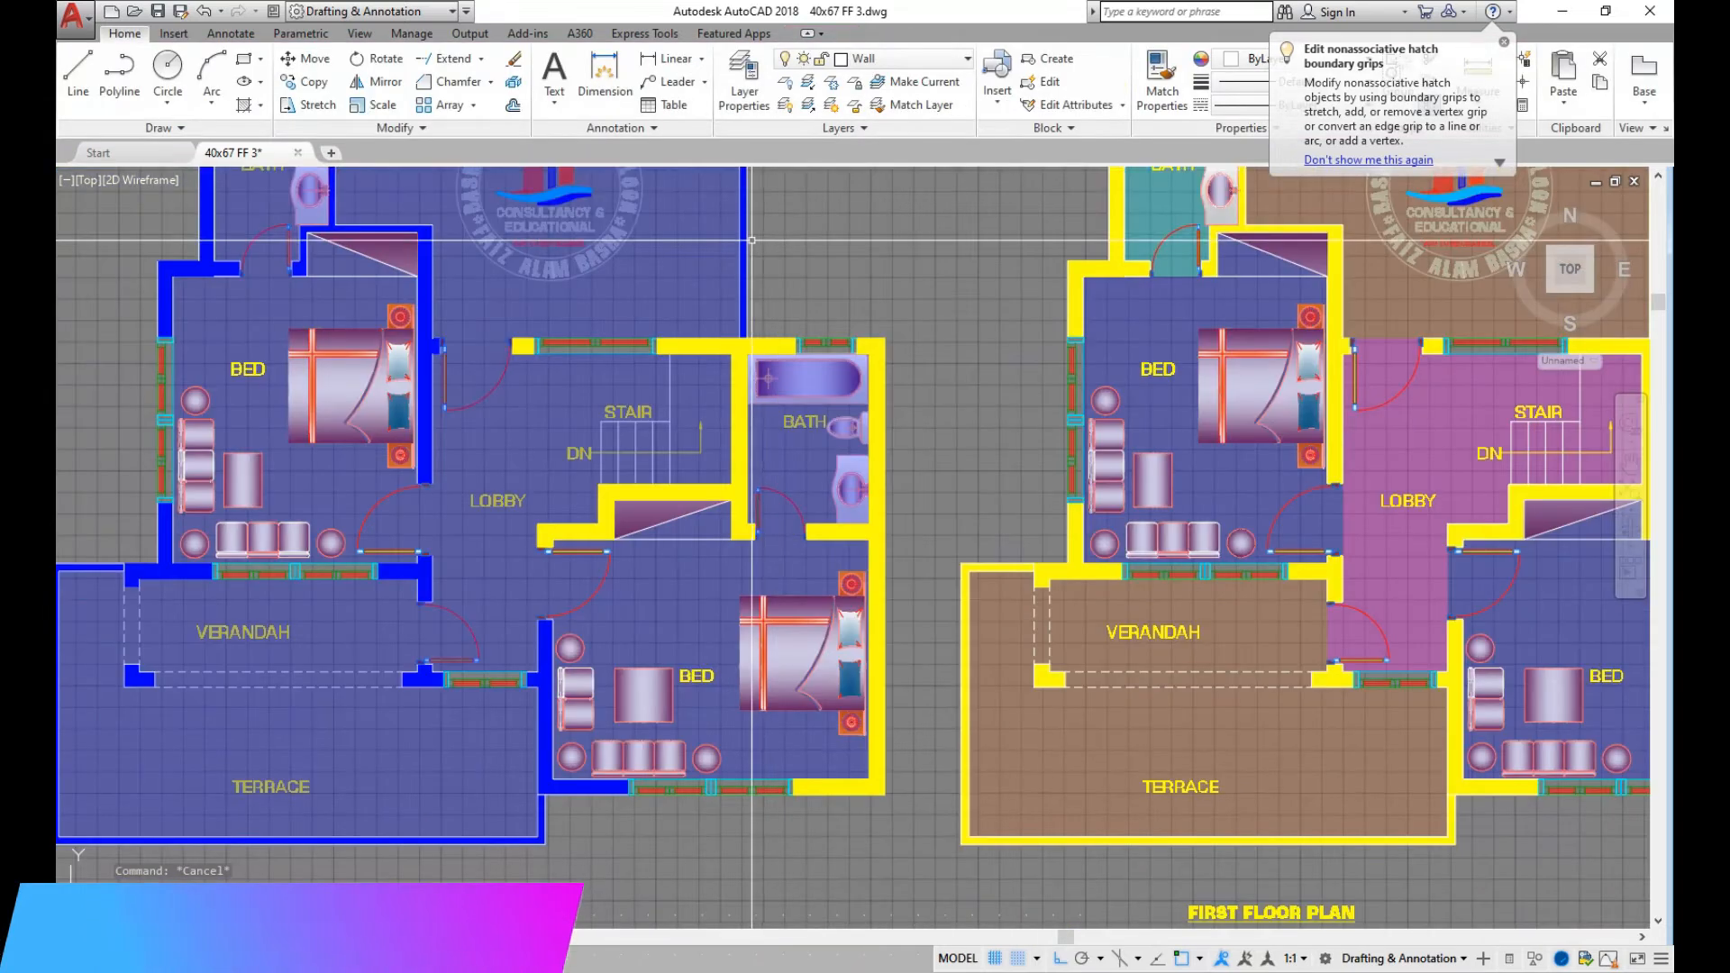
Match the blue-filled copy's remaining wall hatches and terrace parapets to the yellow wall hatch
left_click(1162, 79)
scroll(761, 291, "up", 2)
scroll(760, 291, "up", 2)
left_click(735, 371)
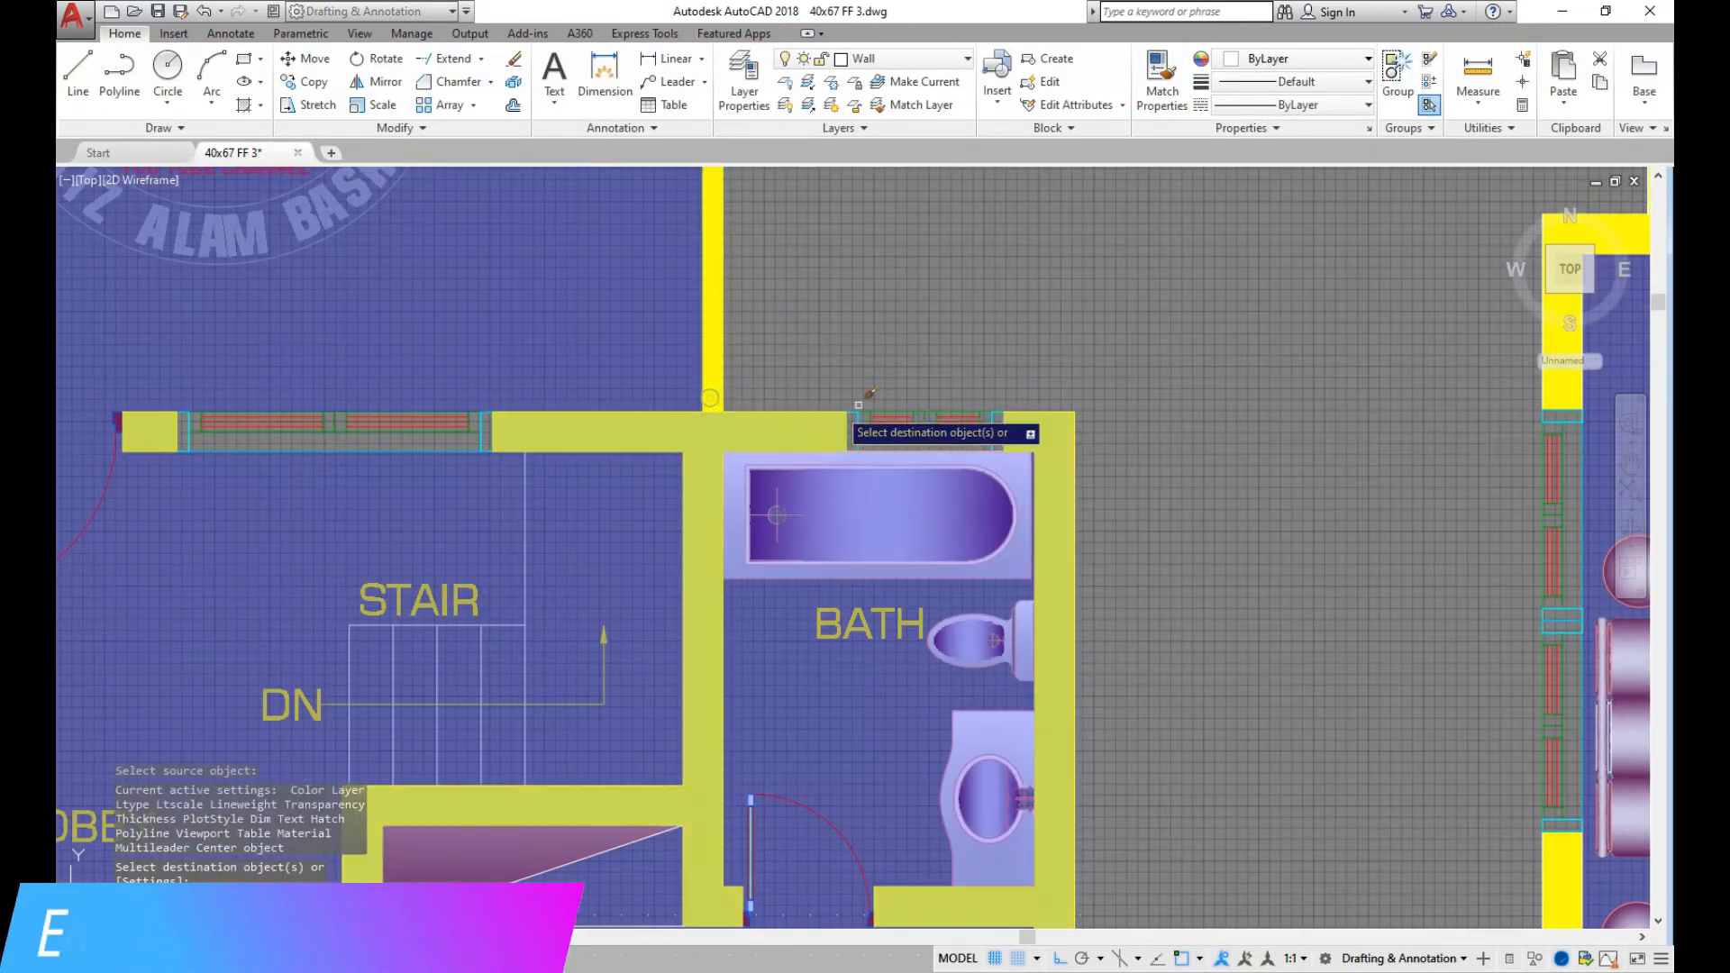
scroll(556, 351, "down", 6)
scroll(547, 378, "up", 4)
left_click(546, 377)
scroll(522, 295, "down", 2)
scroll(474, 663, "up", 2)
left_click(440, 623)
scroll(430, 317, "down", 4)
scroll(590, 527, "down", 4)
key("Escape")
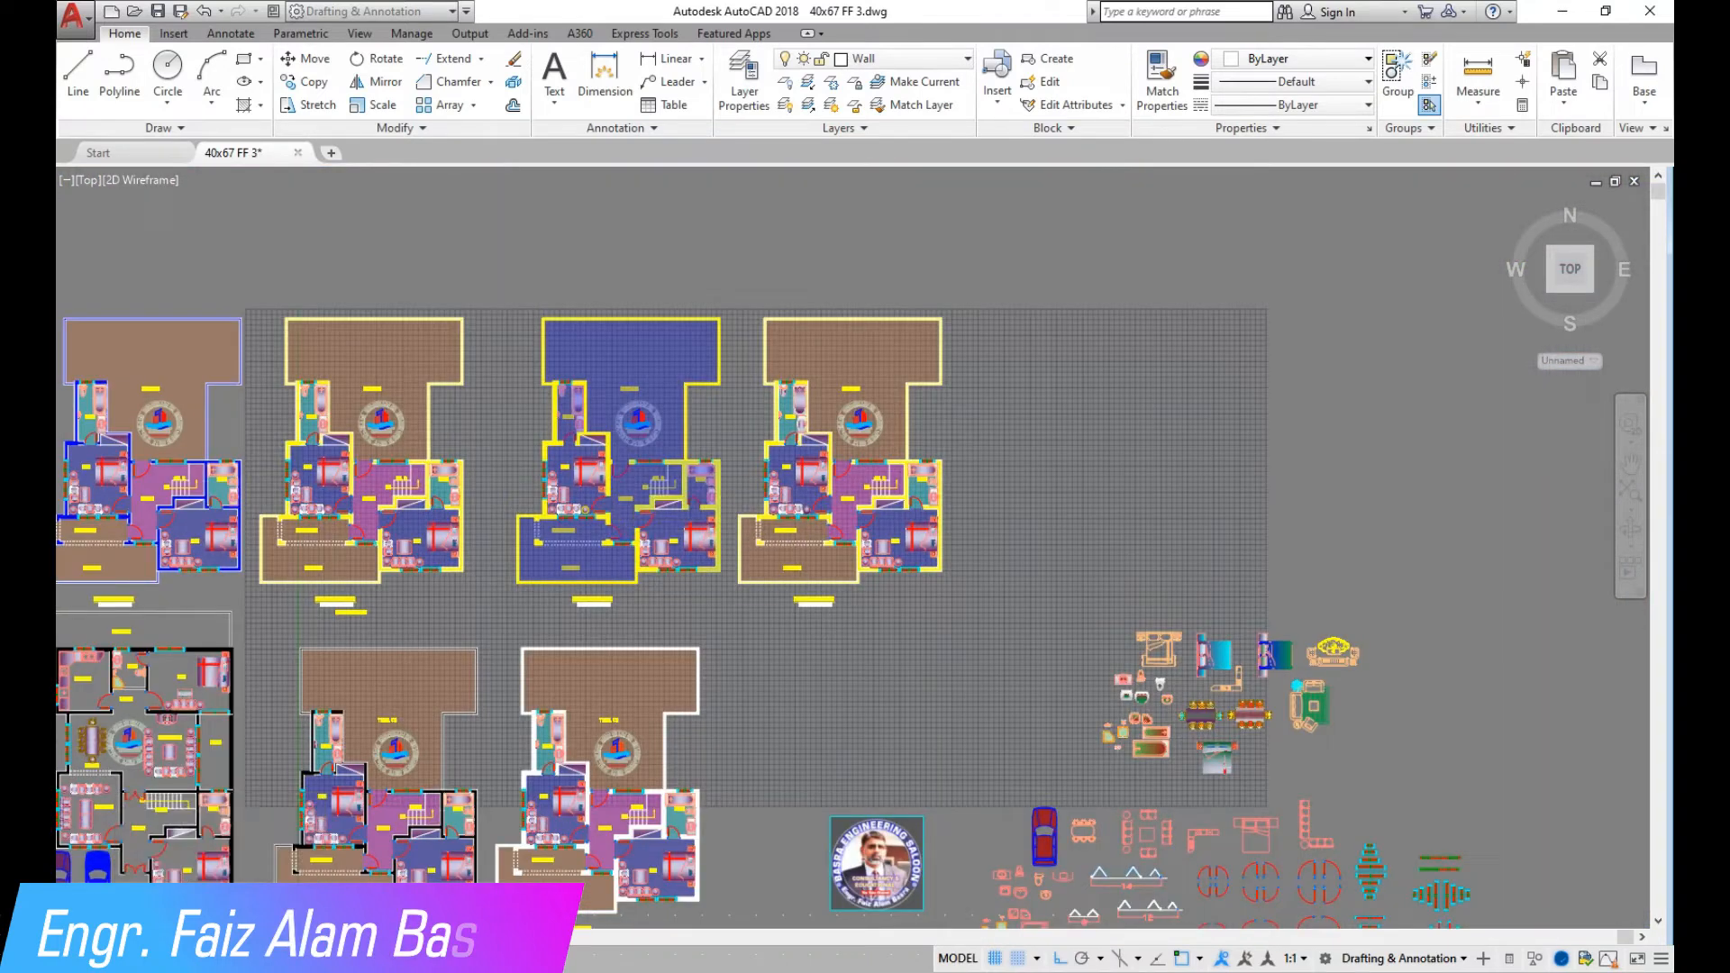
Send the bath and bedroom floor fills of the blue-filled copy behind their fixtures, furniture and labels
scroll(592, 466, "up", 6)
scroll(595, 495, "down", 2)
mouse_move(914, 412)
middle_mouse_down()
mouse_move(915, 507)
mouse_move(958, 534)
middle_mouse_up()
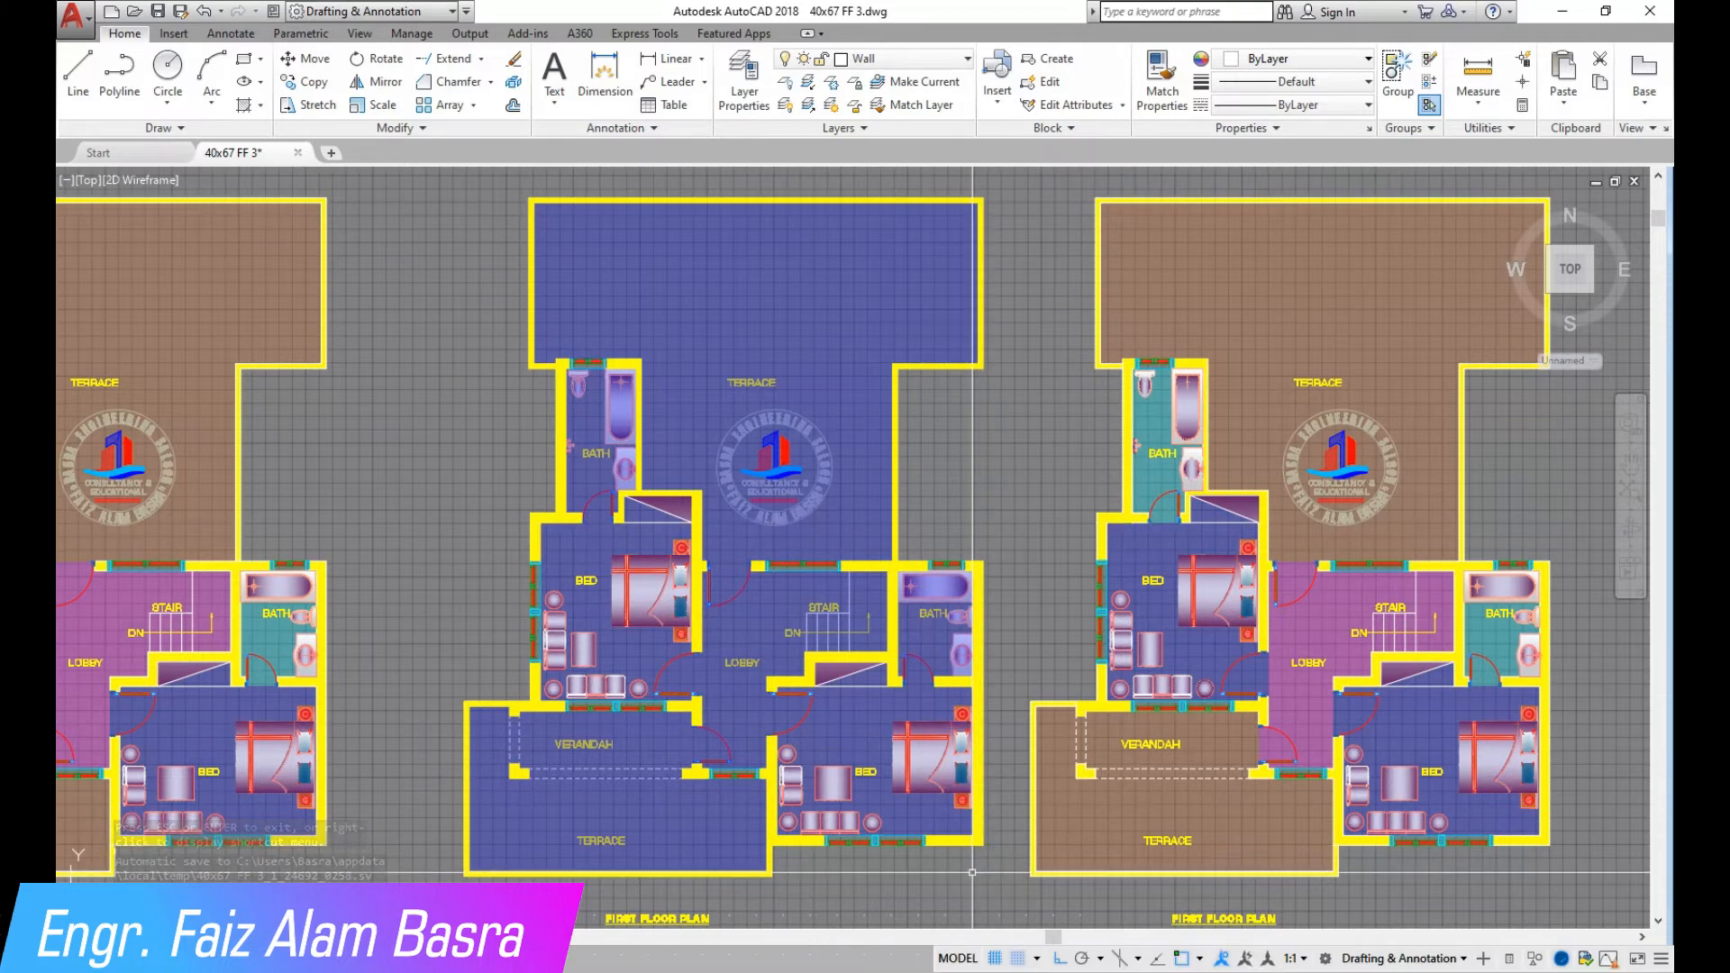
scroll(985, 600, "up", 2)
left_click(892, 657)
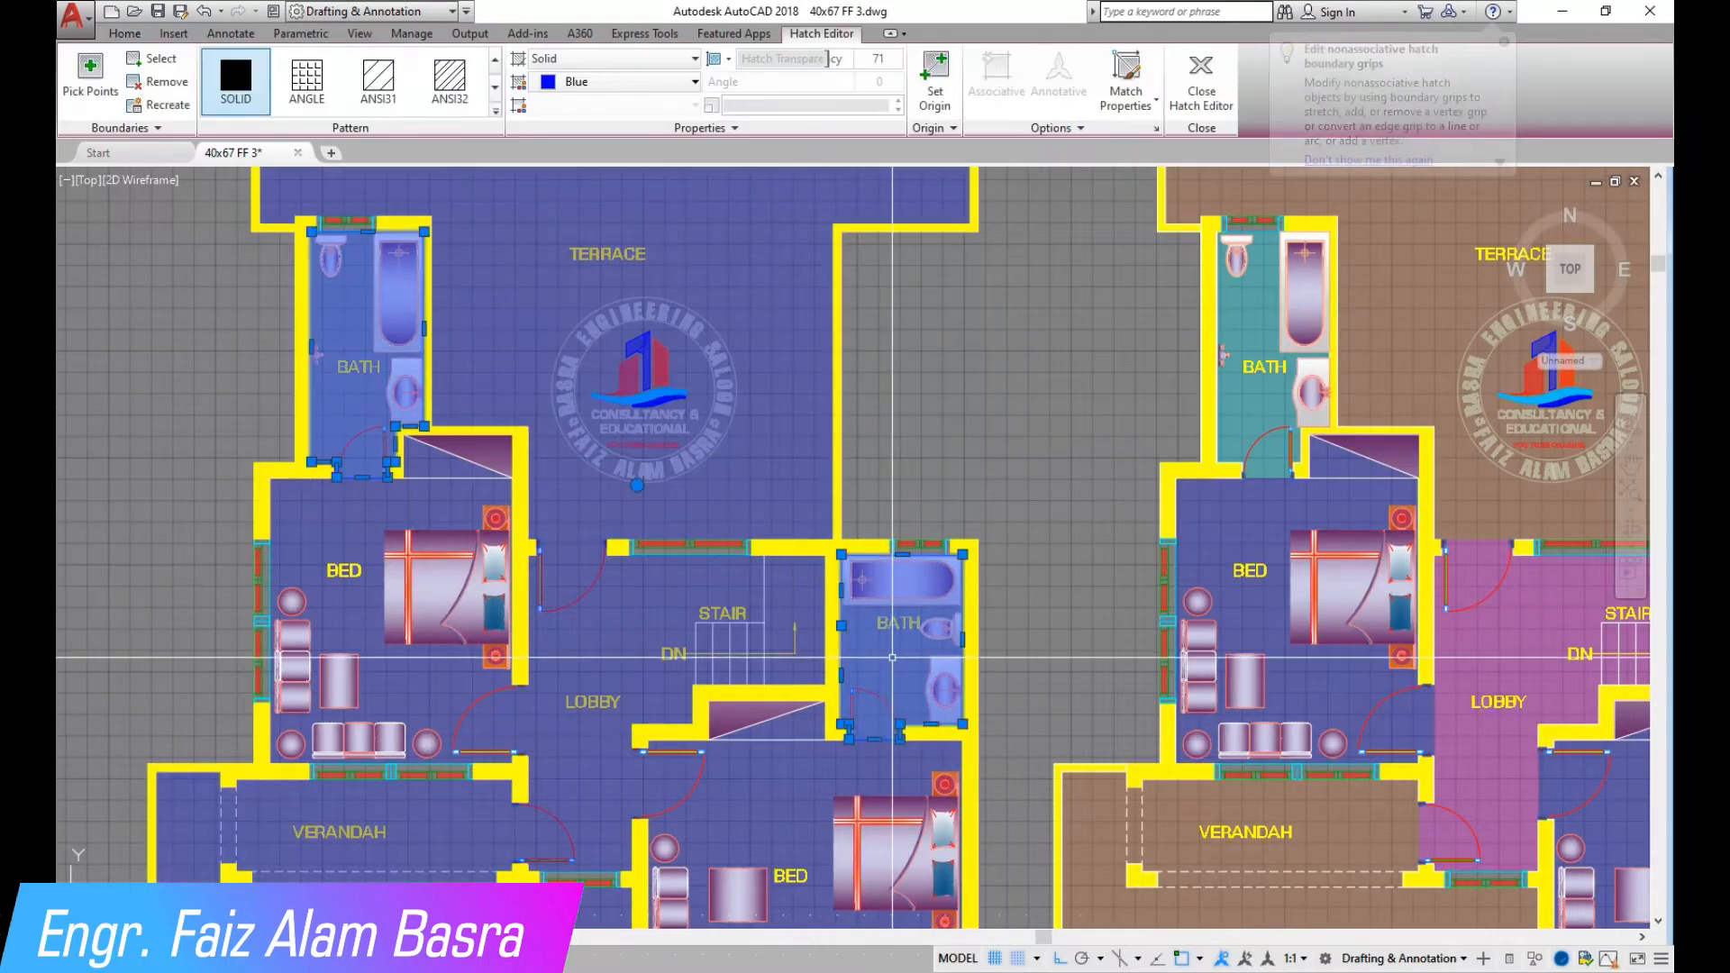
left_click(691, 607)
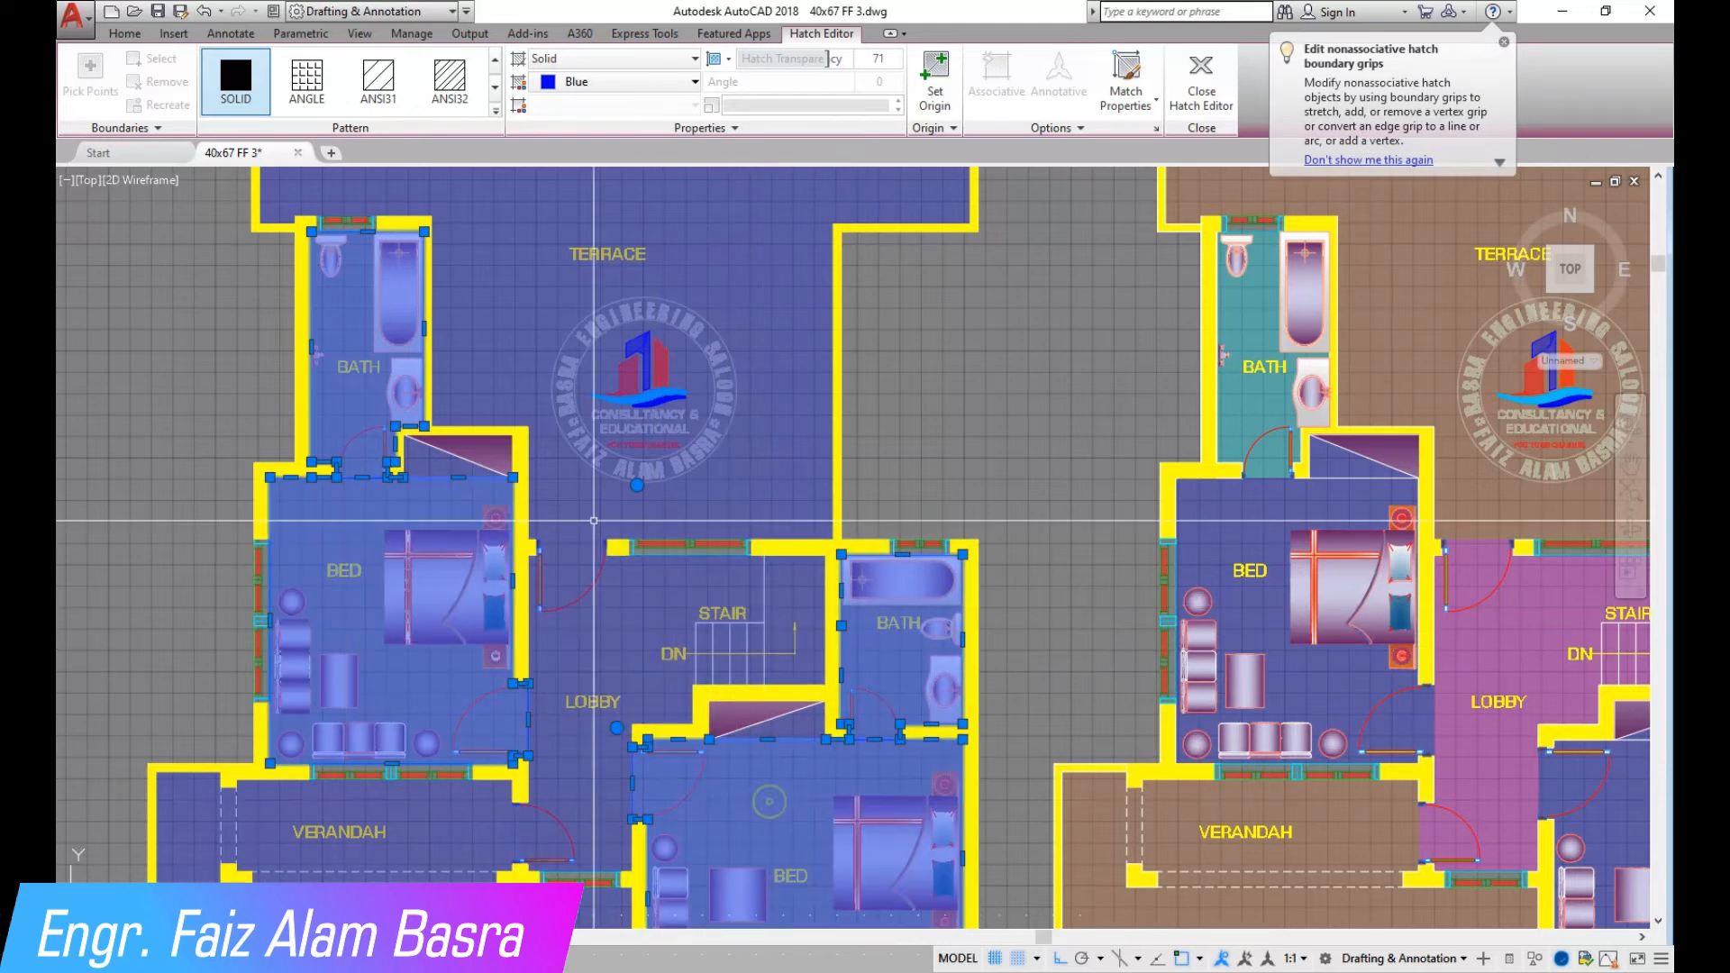
left_click(125, 33)
left_click(397, 128)
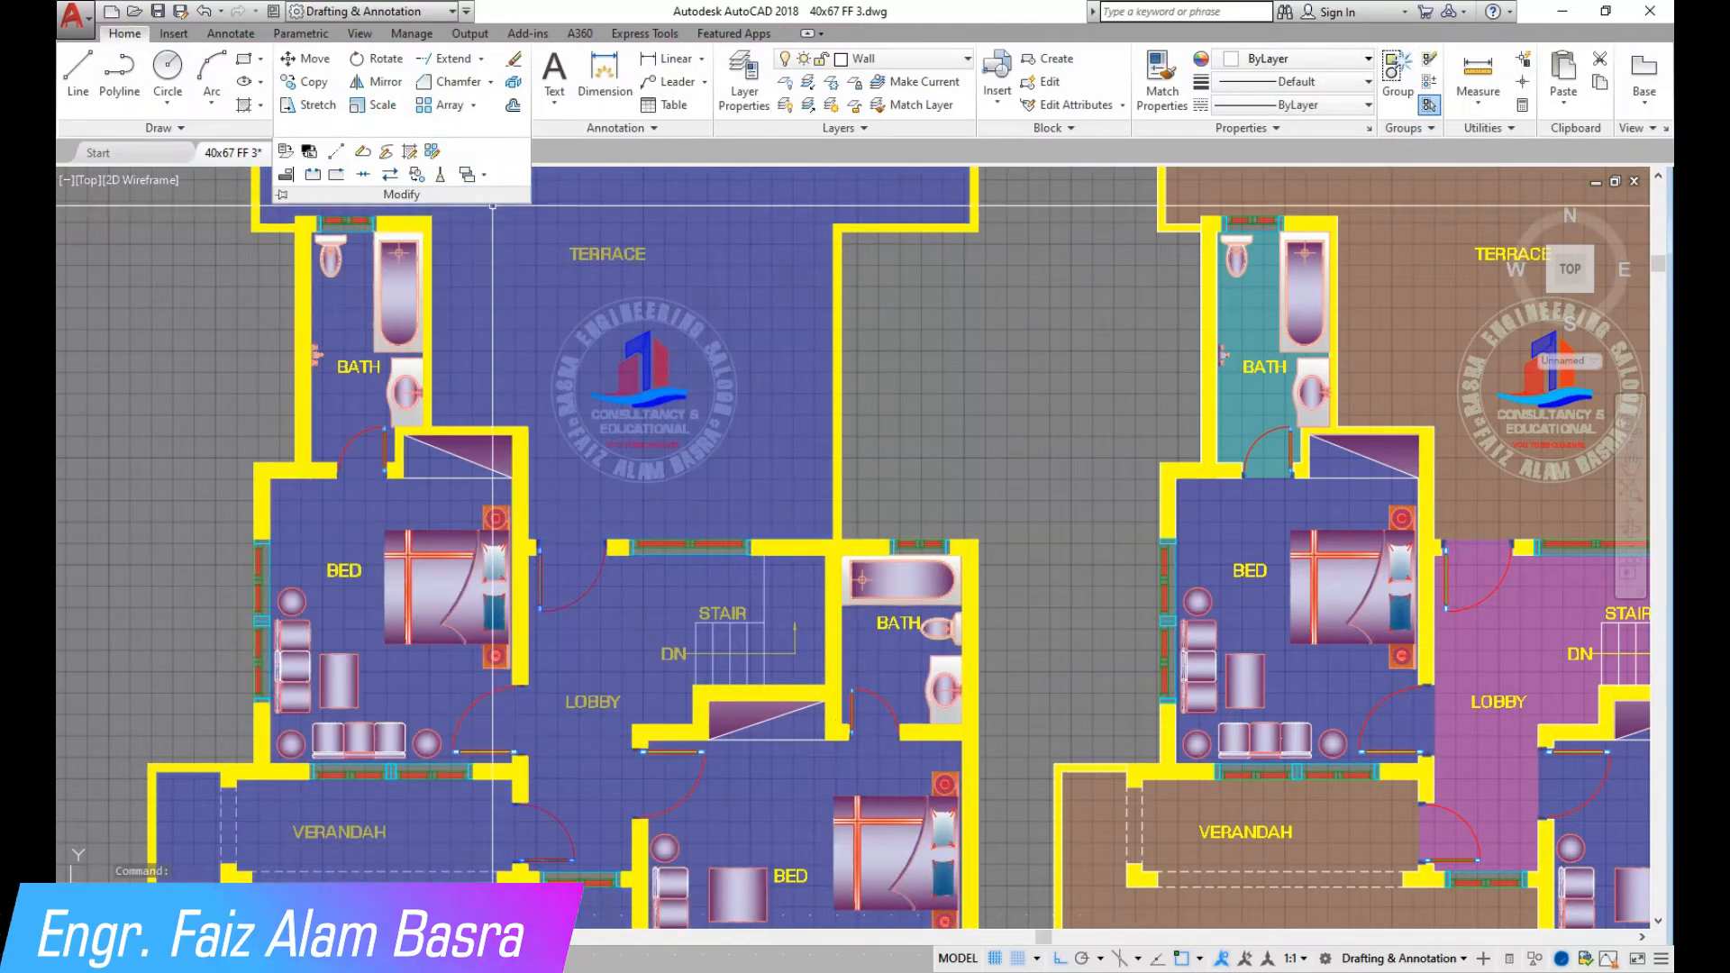
left_click(484, 174)
left_click(518, 241)
scroll(802, 239, "down", 2)
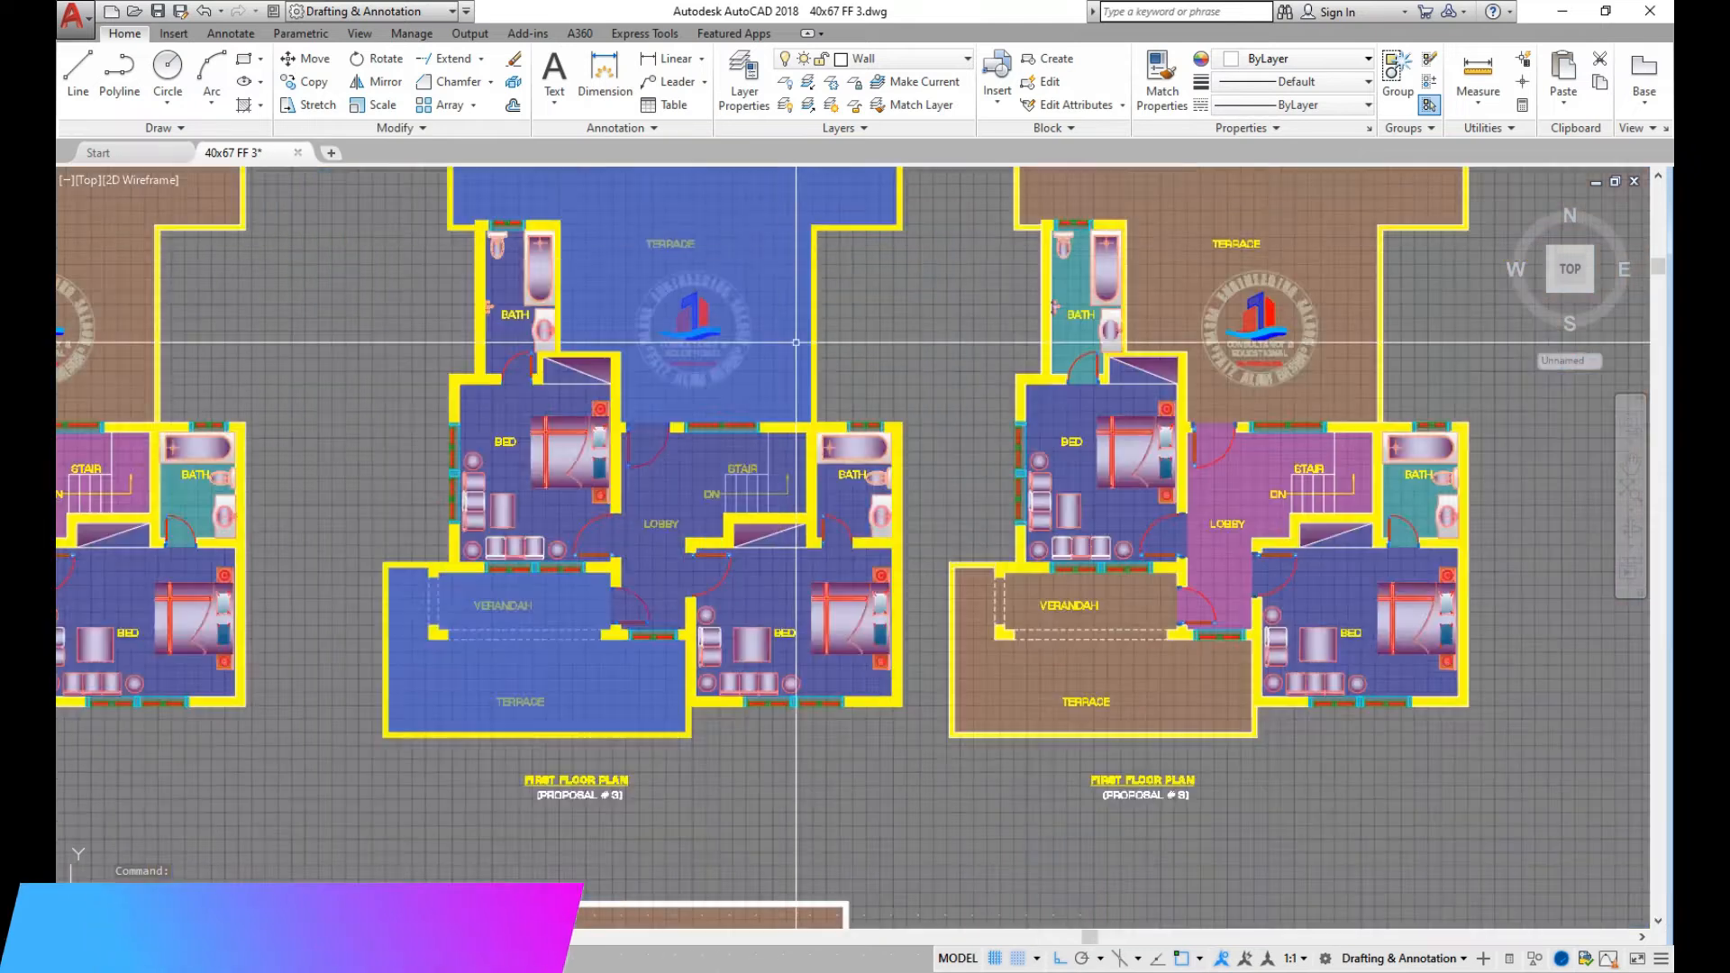
Set the terrace and verandah floor fill of the rightmost yellow-walled copy to cyan
scroll(604, 433, "up", 4)
scroll(266, 344, "down", 3)
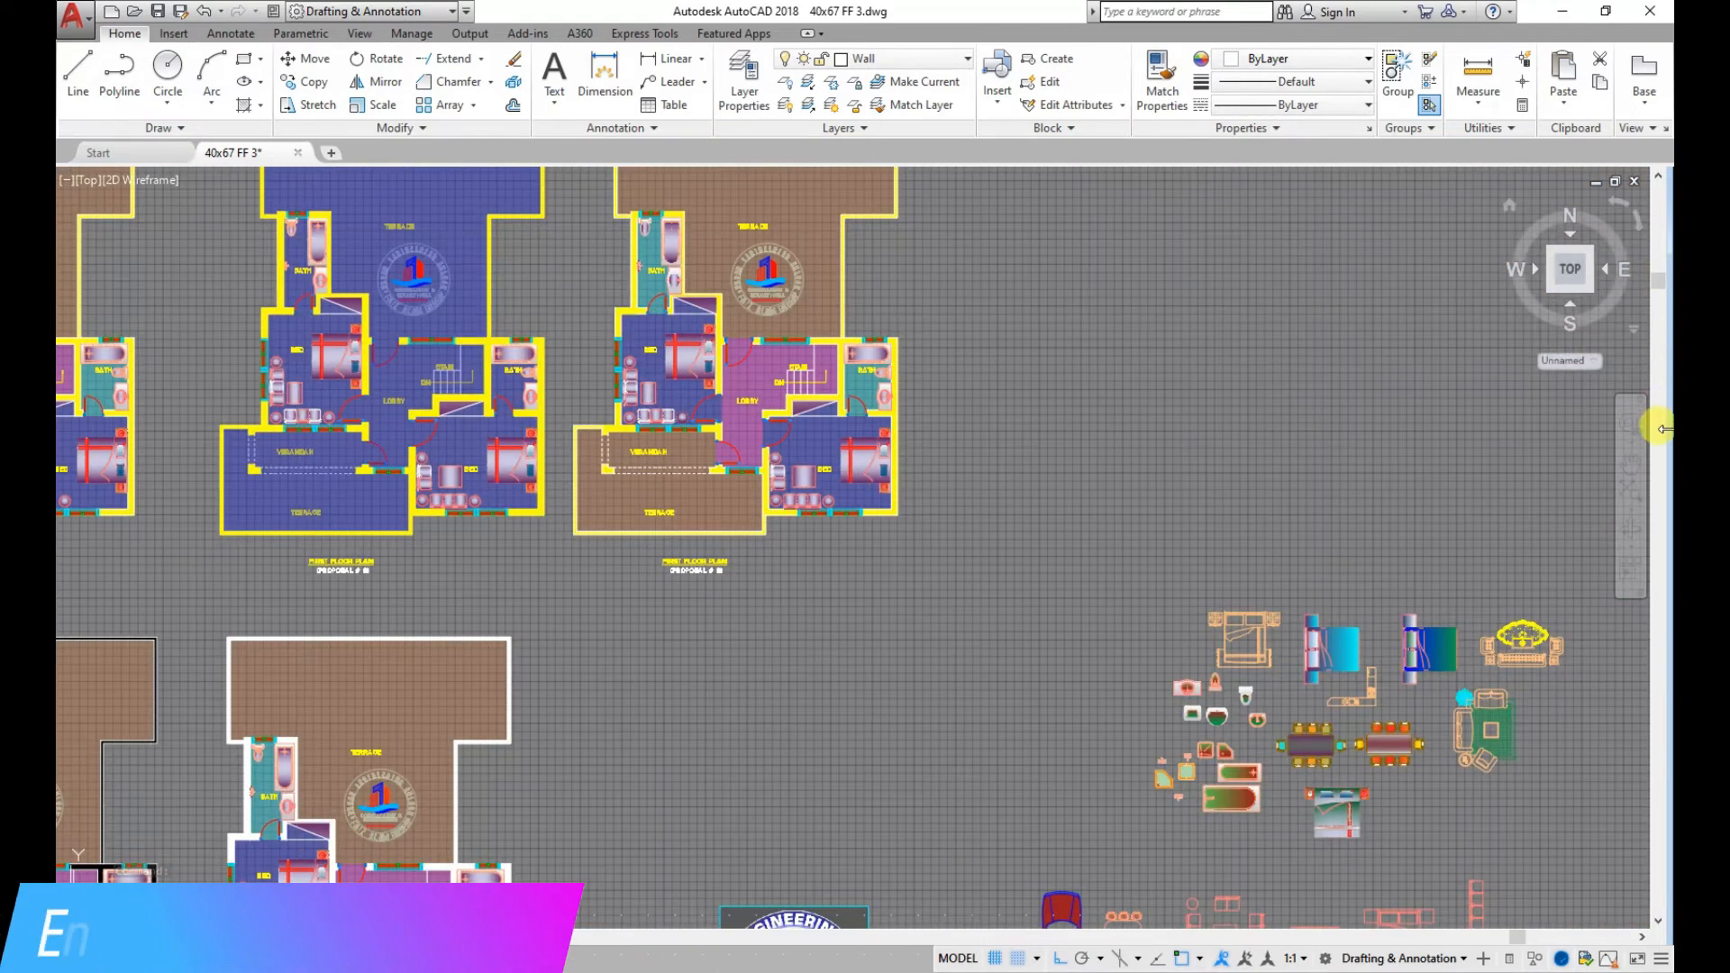
left_click(1630, 464)
left_click_drag(1065, 351, 1245, 522)
scroll(431, 326, "up", 2)
left_click_drag(417, 352, 396, 291)
right_click(401, 299)
left_click(406, 304)
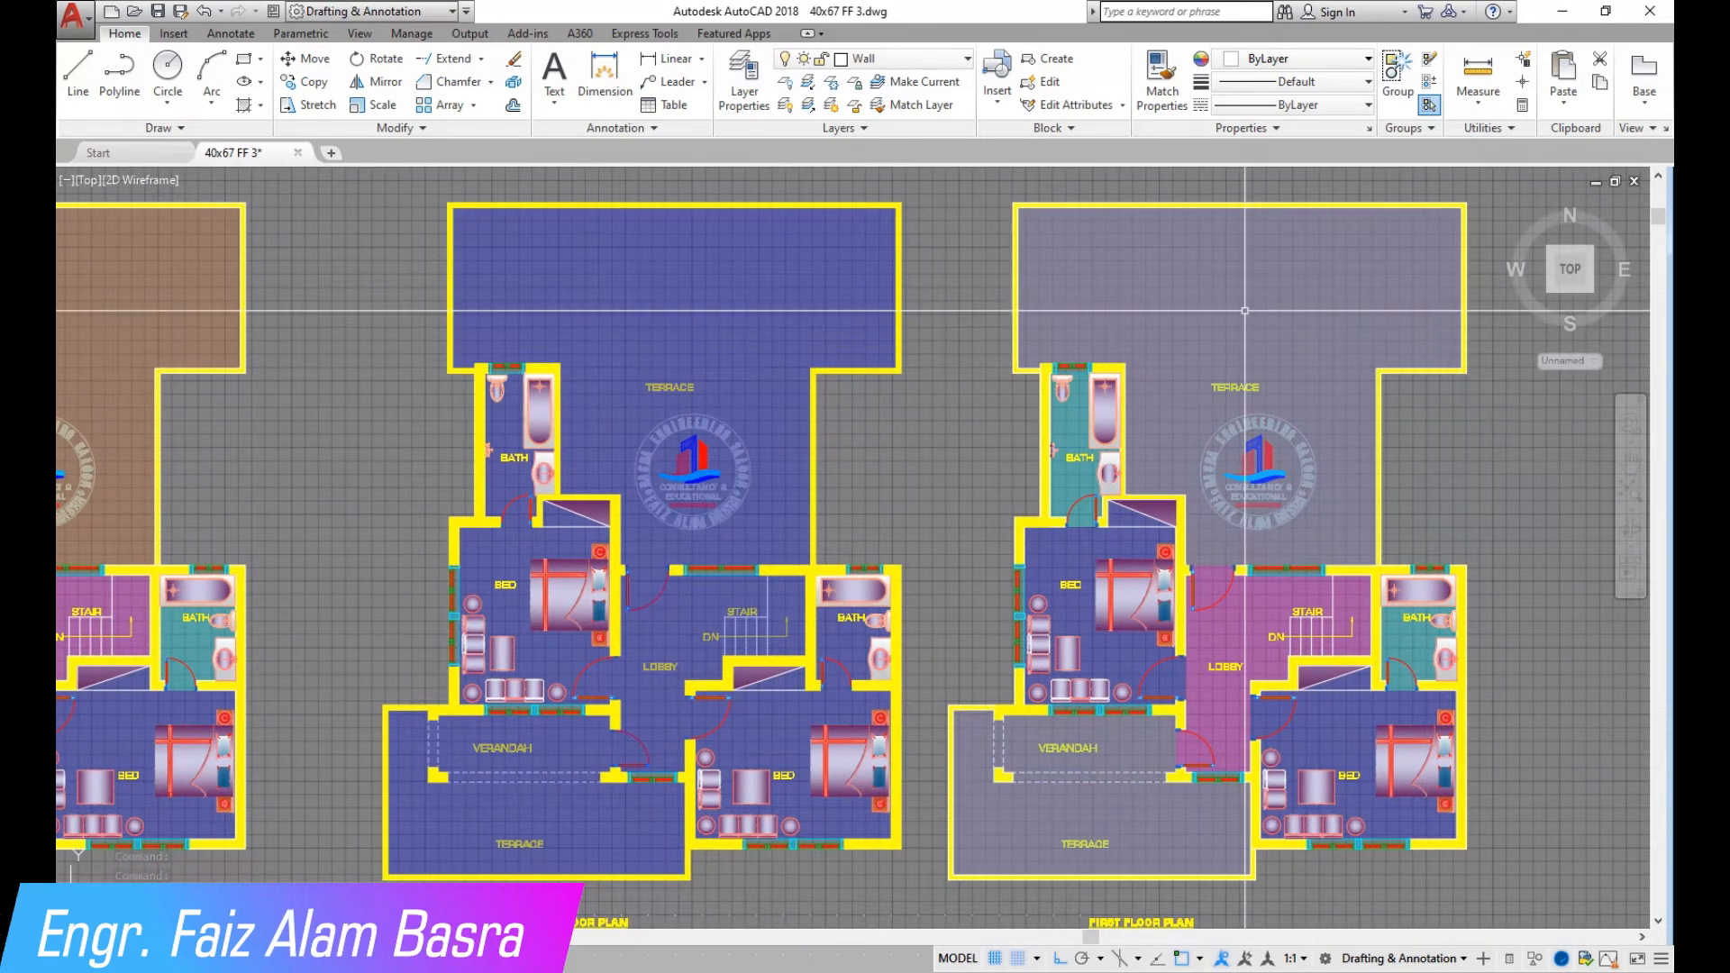
left_click(1424, 344)
left_click(686, 81)
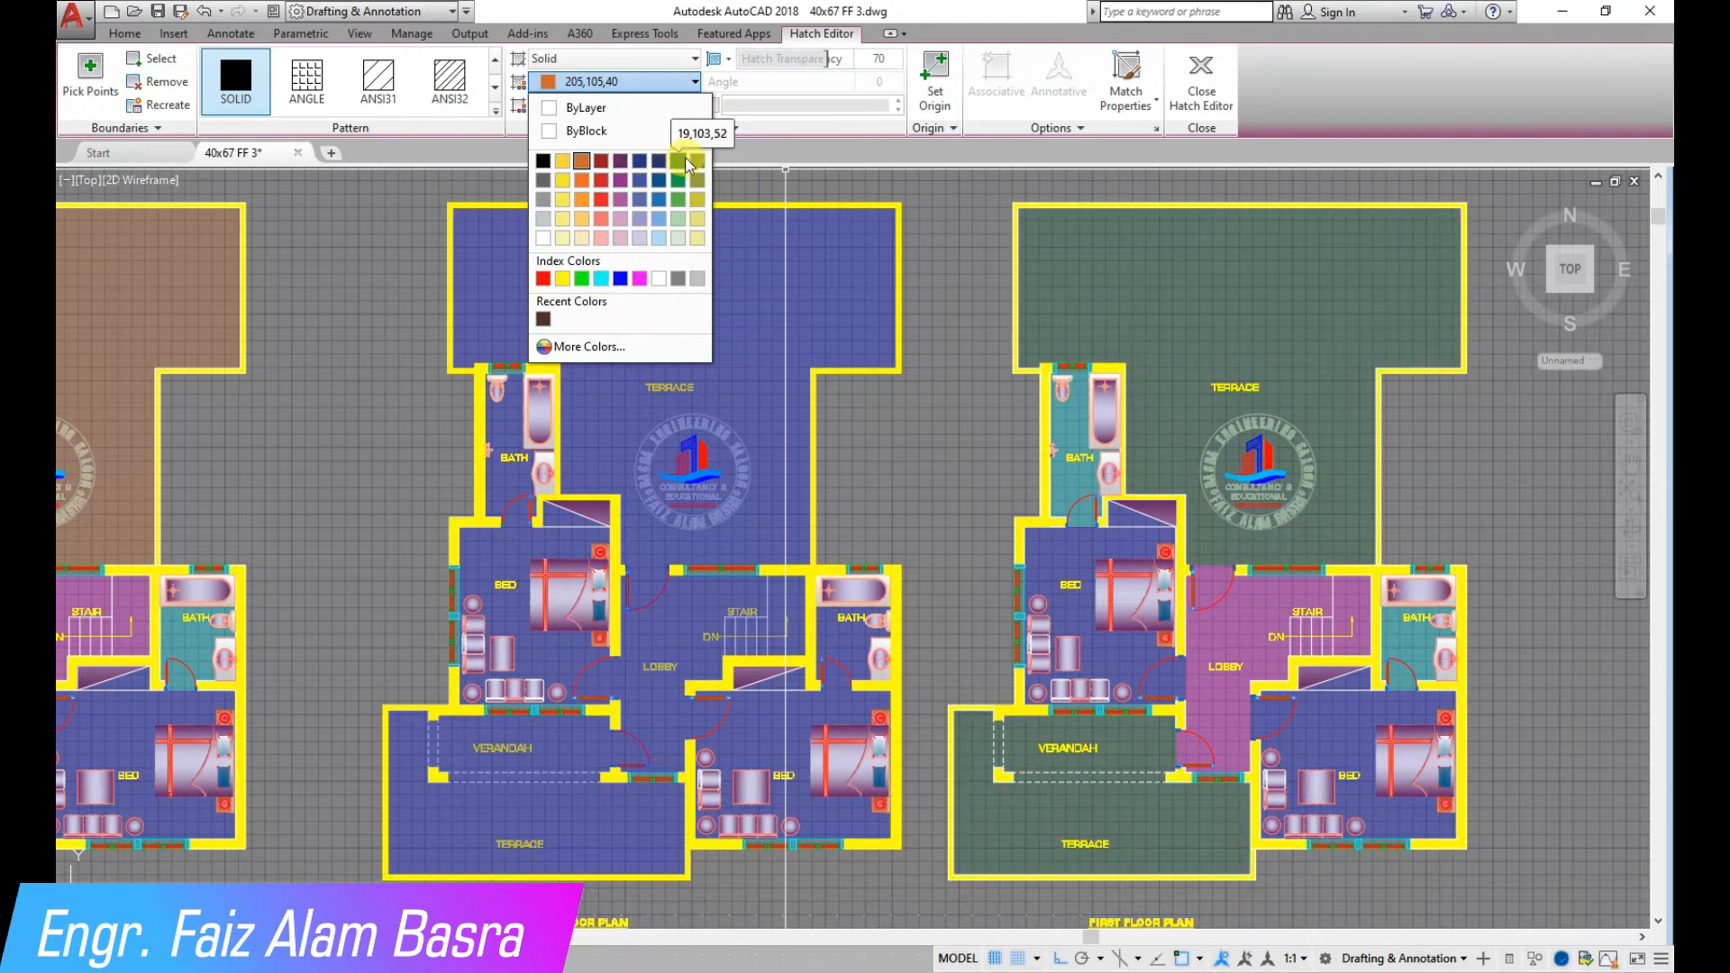
left_click(601, 278)
Match the bedroom and lobby floor fills of the rightmost copy to its cyan terrace fill
left_click(1173, 97)
left_click(1343, 543)
left_click(1342, 719)
left_click(1227, 582)
right_click(928, 418)
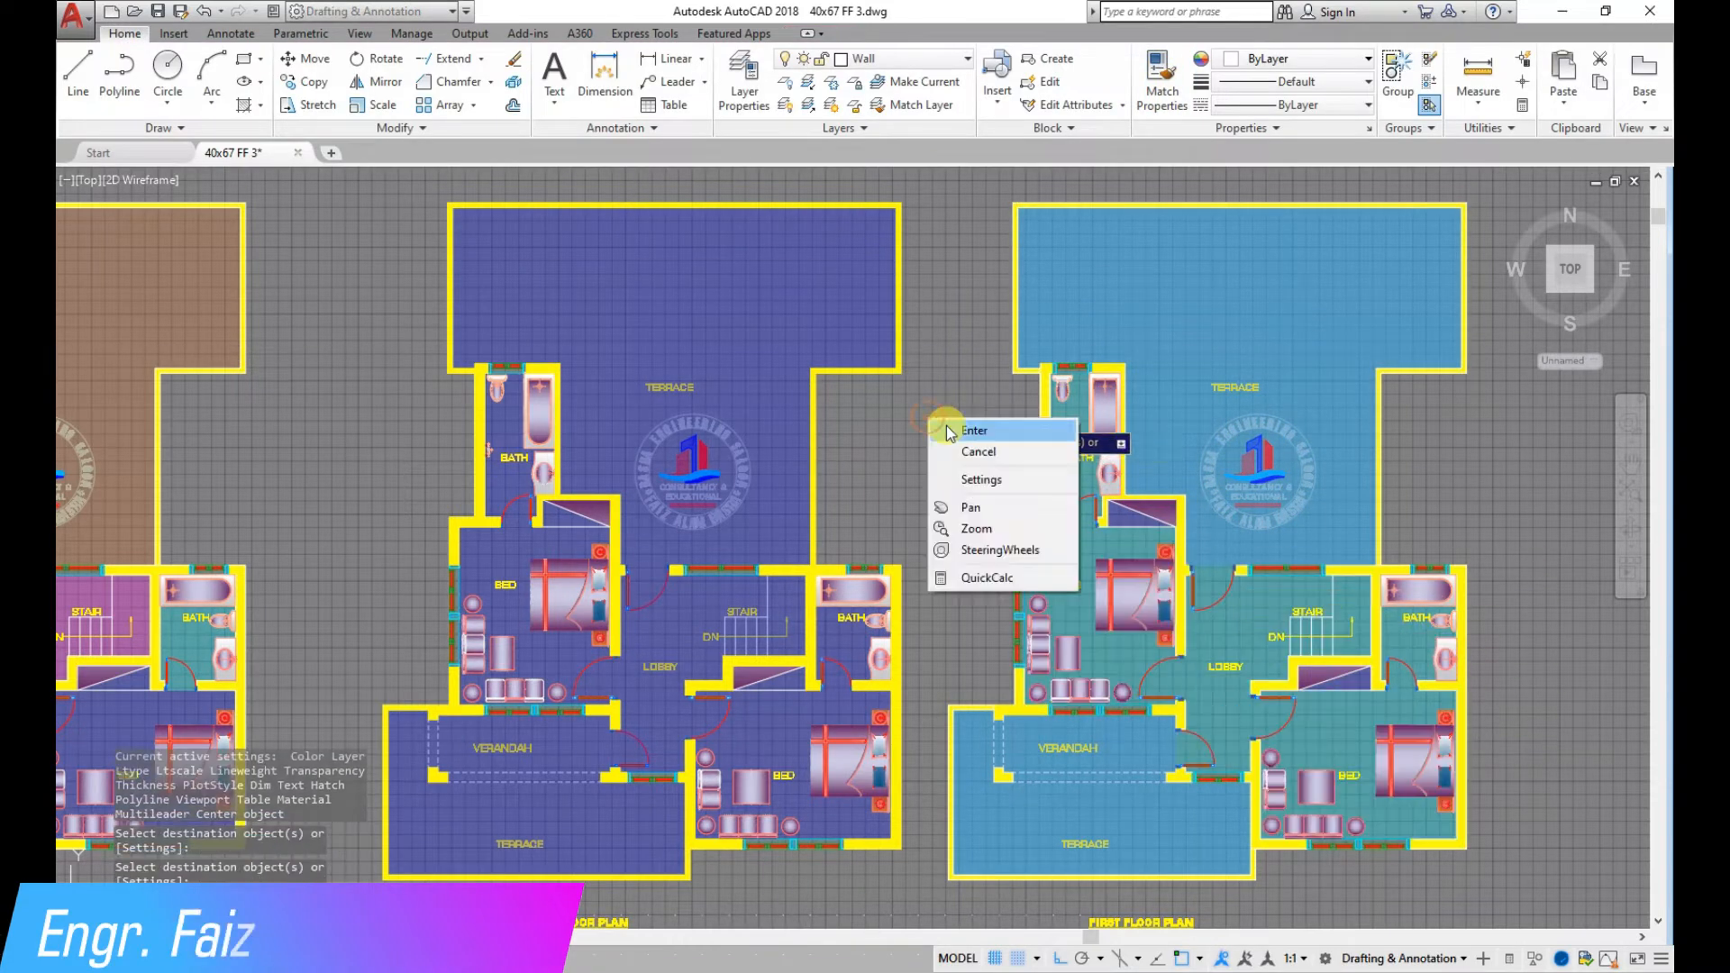
left_click(972, 430)
Set the hatch colour of the cyan-filled copy's stair, right bath and right bedroom walls to black
left_click(1626, 464)
mouse_move(1479, 471)
left_mouse_down()
mouse_move(1282, 429)
mouse_move(1219, 447)
left_mouse_up()
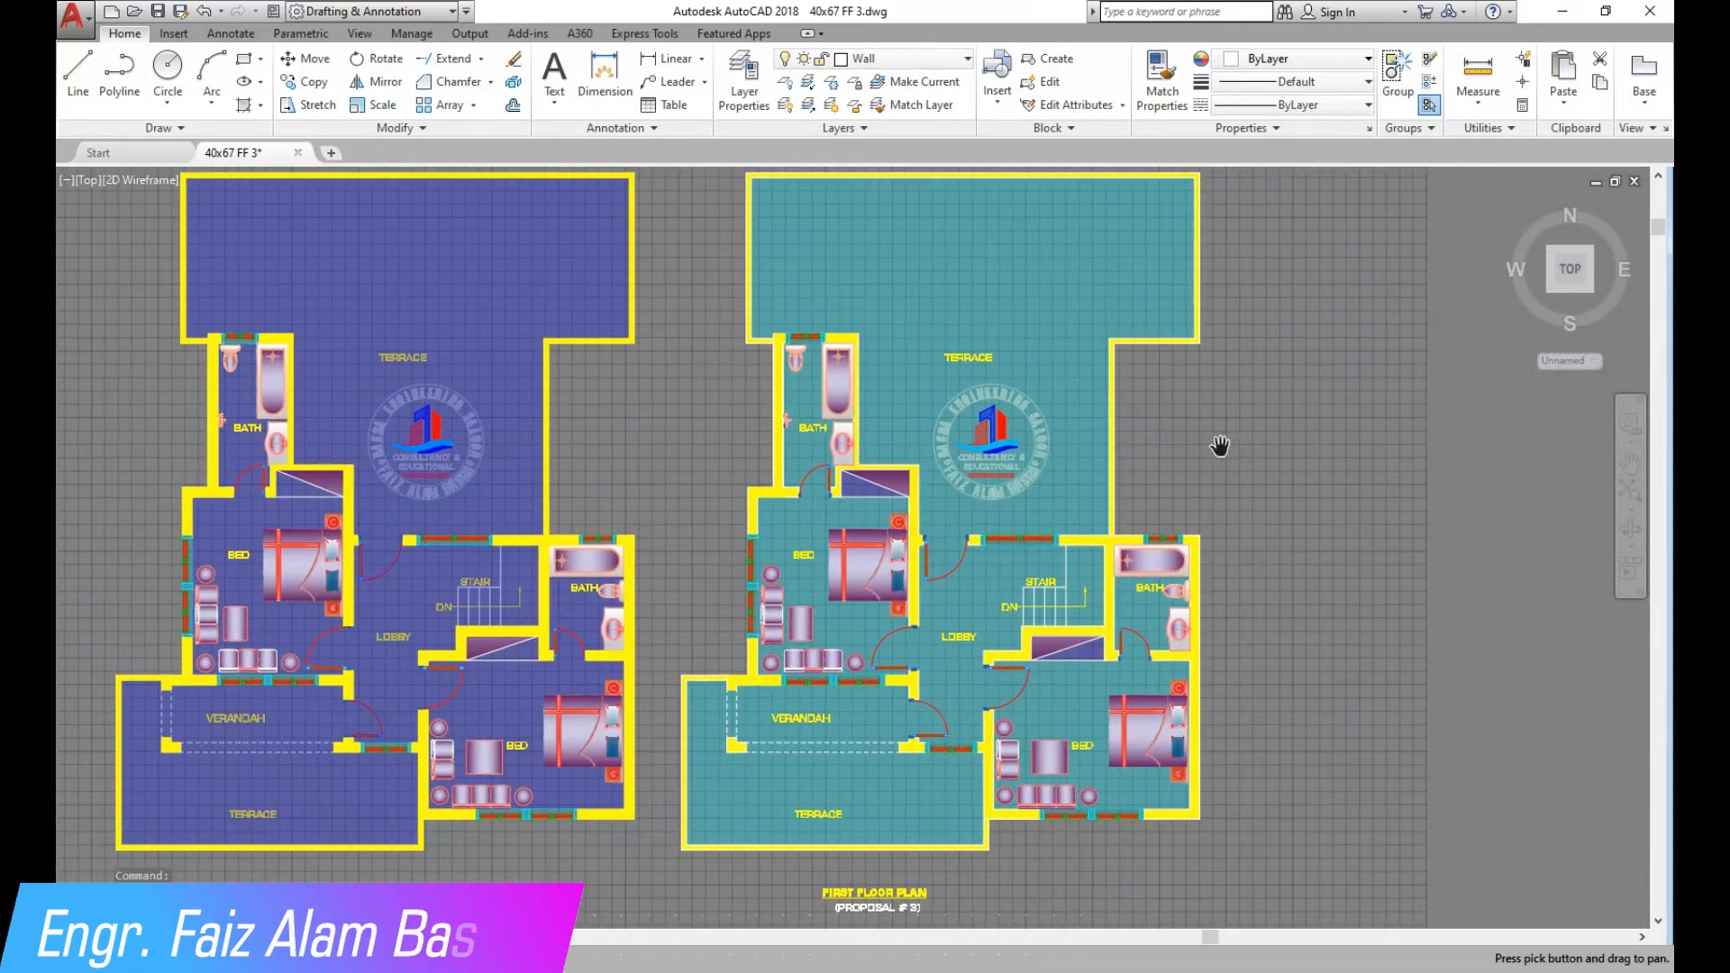
right_click(1220, 448)
left_click(1250, 459)
scroll(1152, 552, "up", 4)
left_click(1053, 521)
left_click(622, 81)
left_click(572, 242)
key("Escape")
Match the cyan-filled copy's remaining wall hatches and terrace parapets to the black wall hatch
left_click(1162, 79)
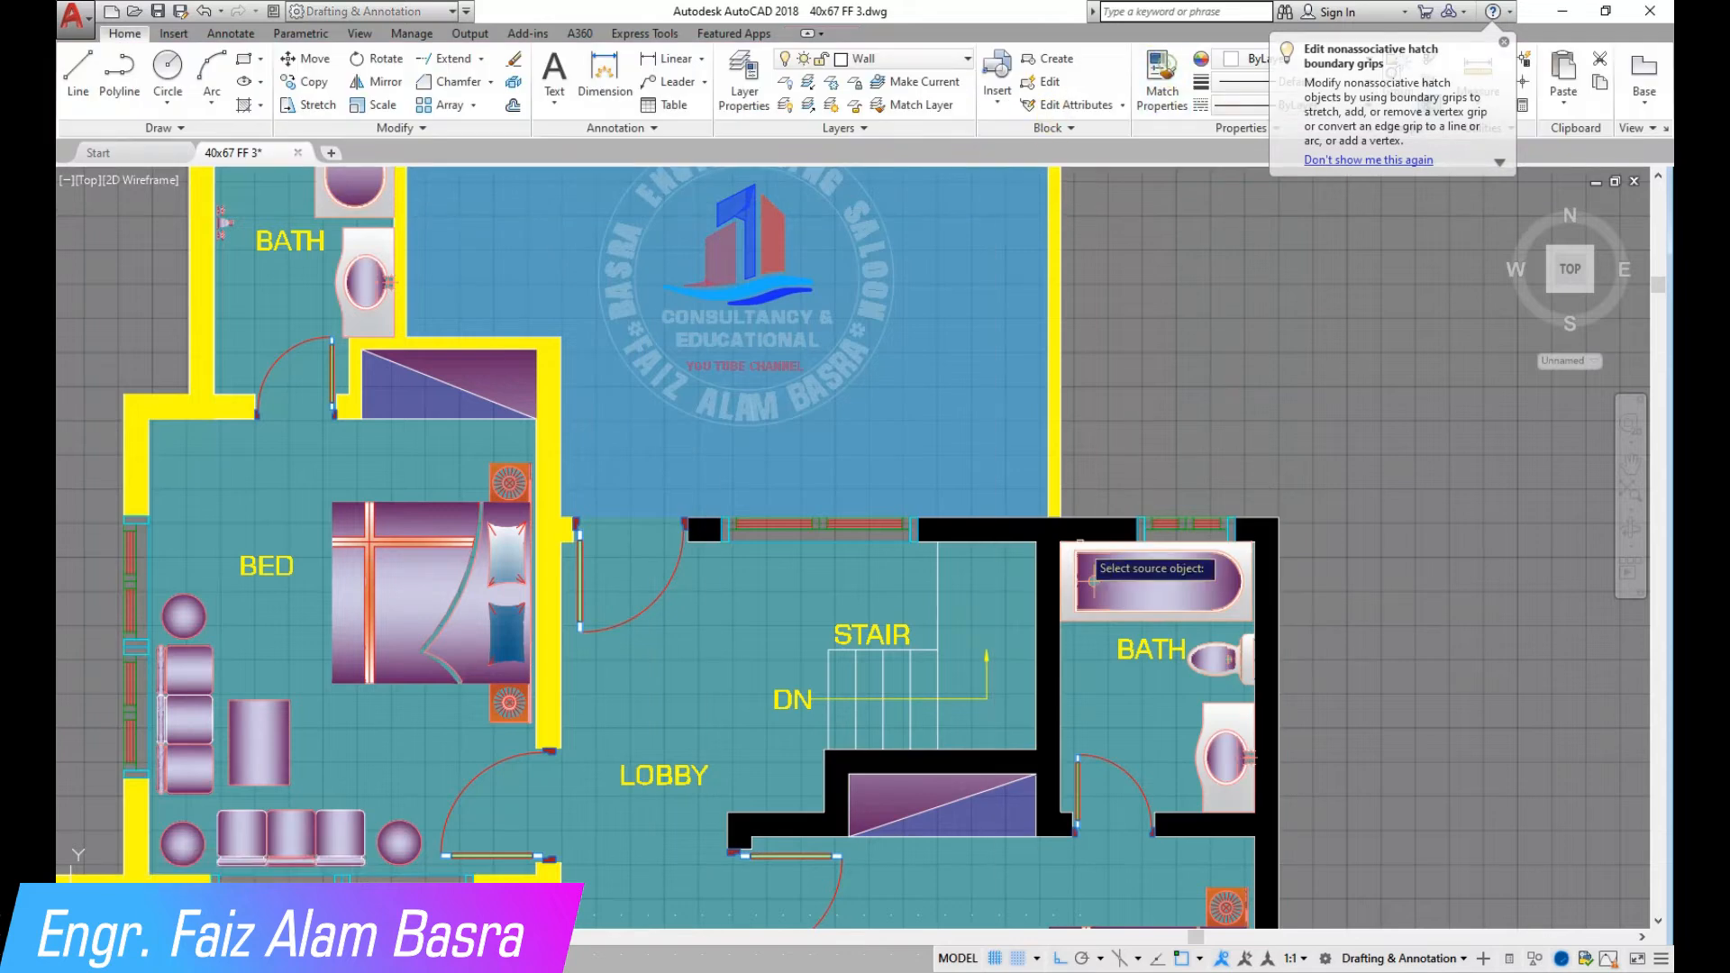
scroll(1072, 547, "up", 2)
left_click(1040, 518)
left_click(1045, 485)
left_click(232, 494)
scroll(838, 469, "down", 5)
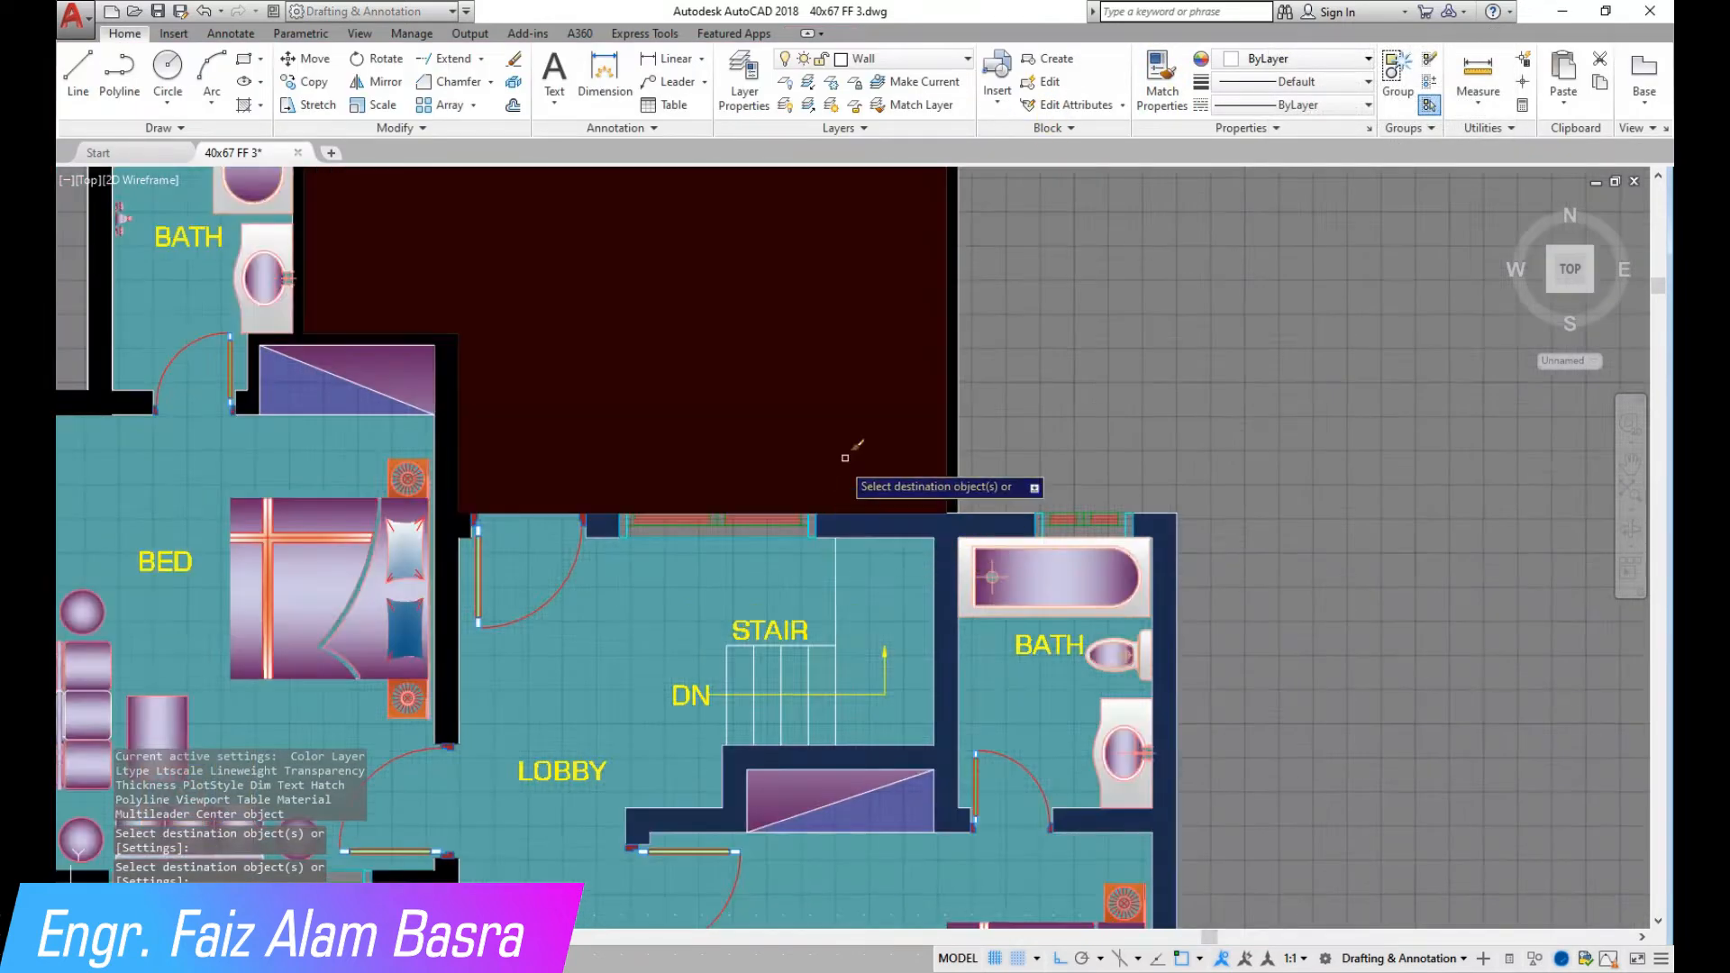
scroll(315, 694, "up", 3)
left_click(305, 706)
scroll(866, 536, "down", 2)
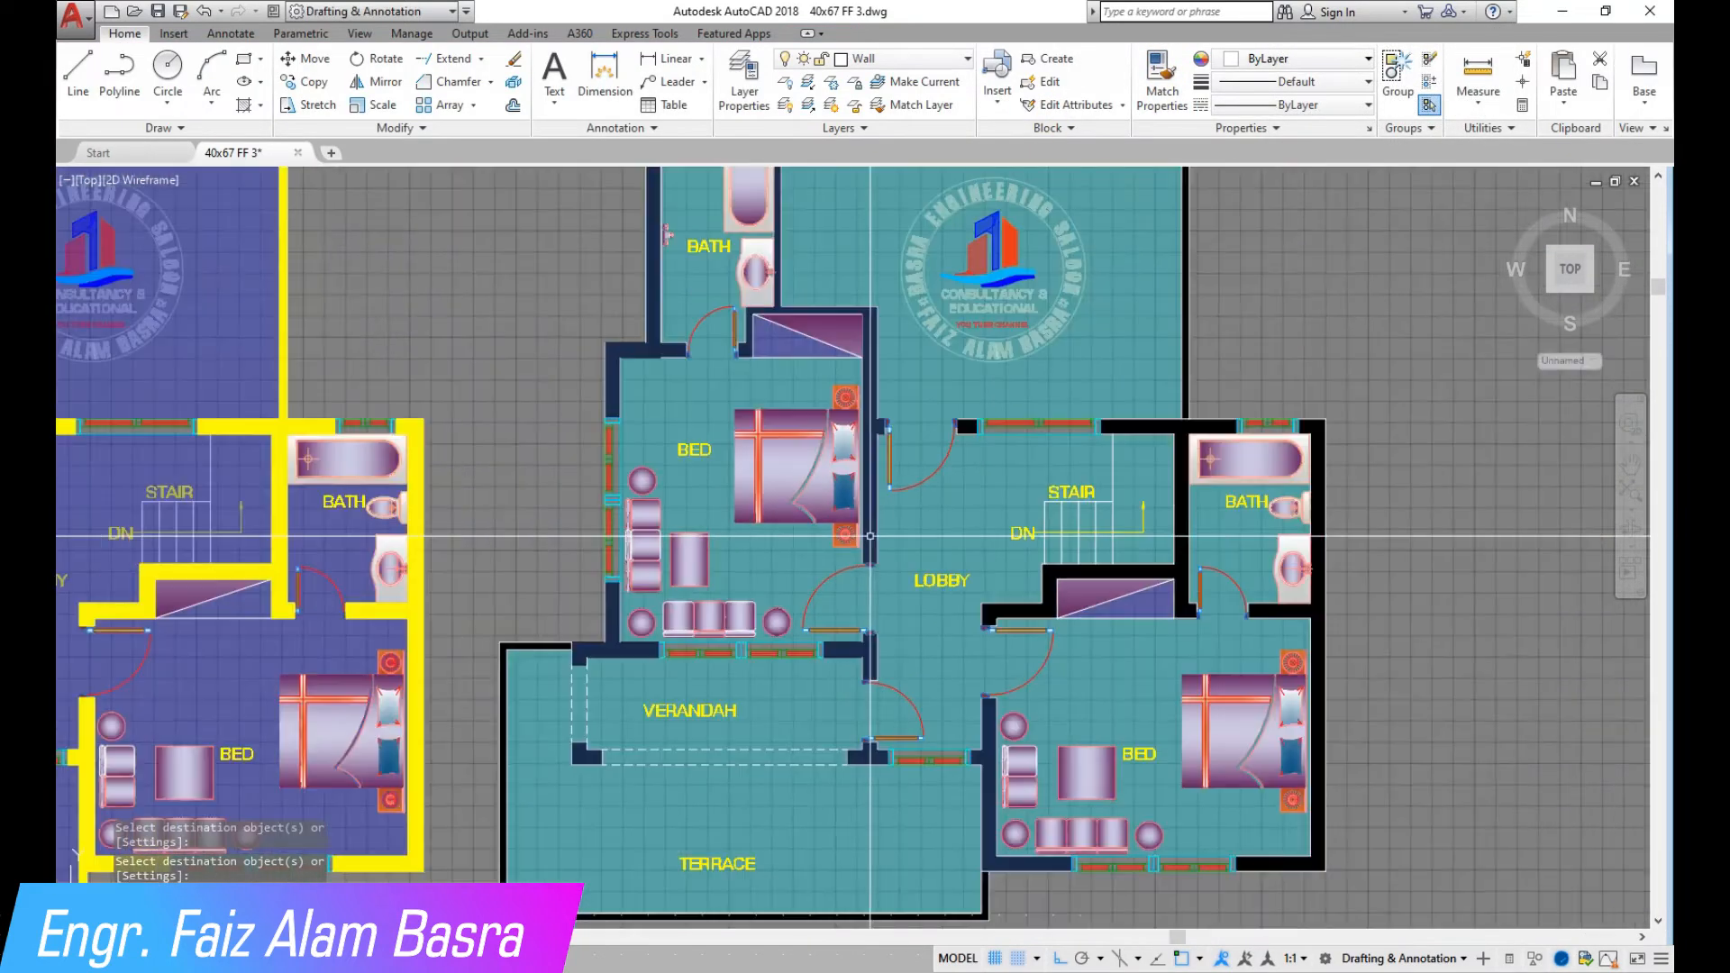
Examine the cyan-filled, blue-filled, yellow-walled and blue-walled plan copies side by side
left_click(1637, 472)
mouse_move(1435, 602)
left_mouse_down()
mouse_move(1451, 536)
mouse_move(1440, 622)
left_mouse_up()
left_click_drag(1404, 425, 1409, 707)
left_click_drag(1402, 542, 1552, 567)
key("Escape")
scroll(1436, 635, "down", 2)
middle_click_drag(1436, 635, 1335, 489)
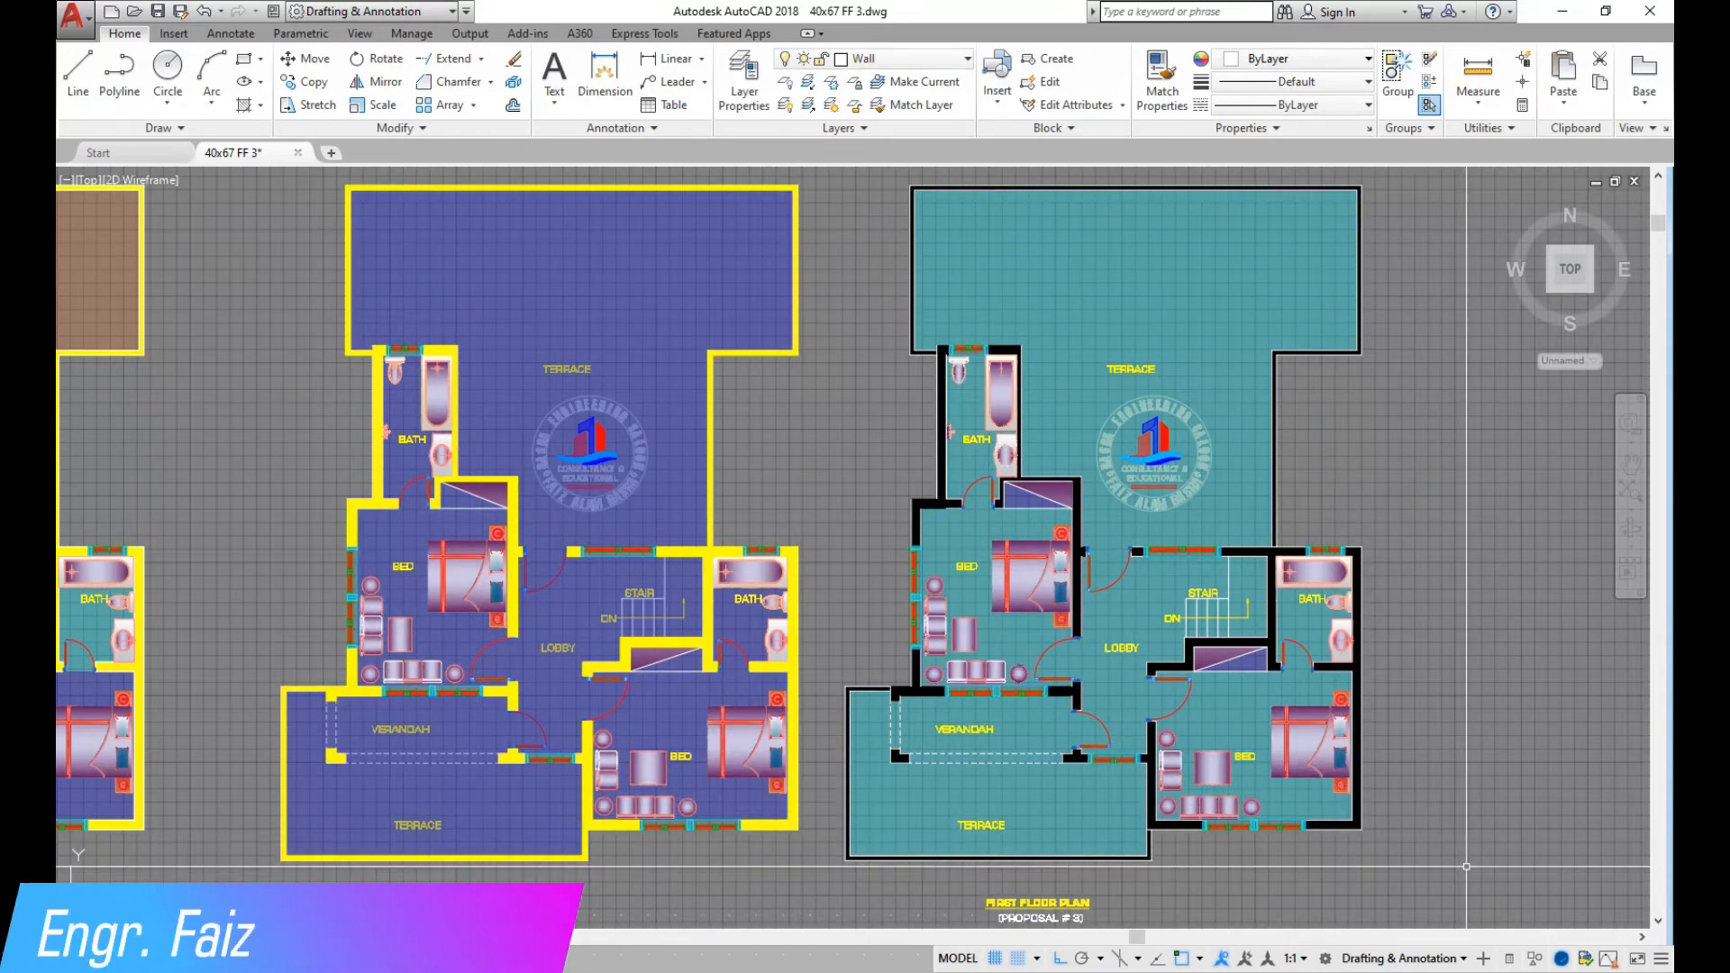
left_click(1631, 465)
left_click_drag(858, 553, 1150, 561)
left_click_drag(690, 560, 1166, 570)
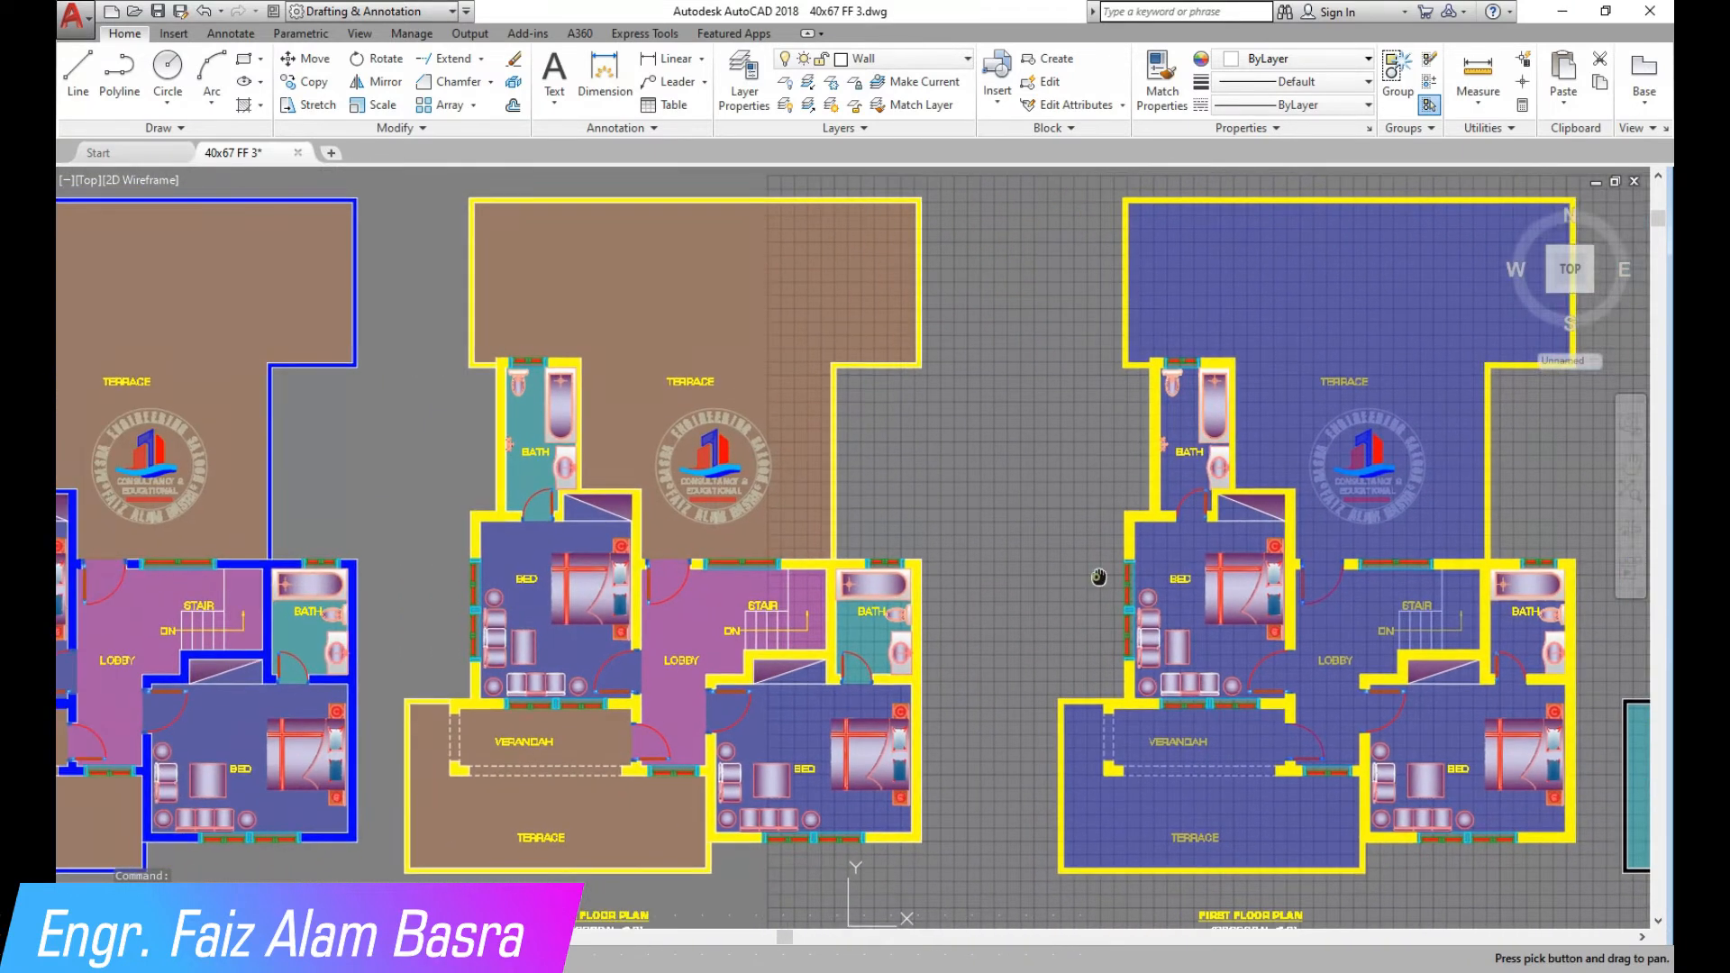
left_click_drag(1045, 574, 1240, 559)
right_click(1217, 551)
left_click(1229, 556)
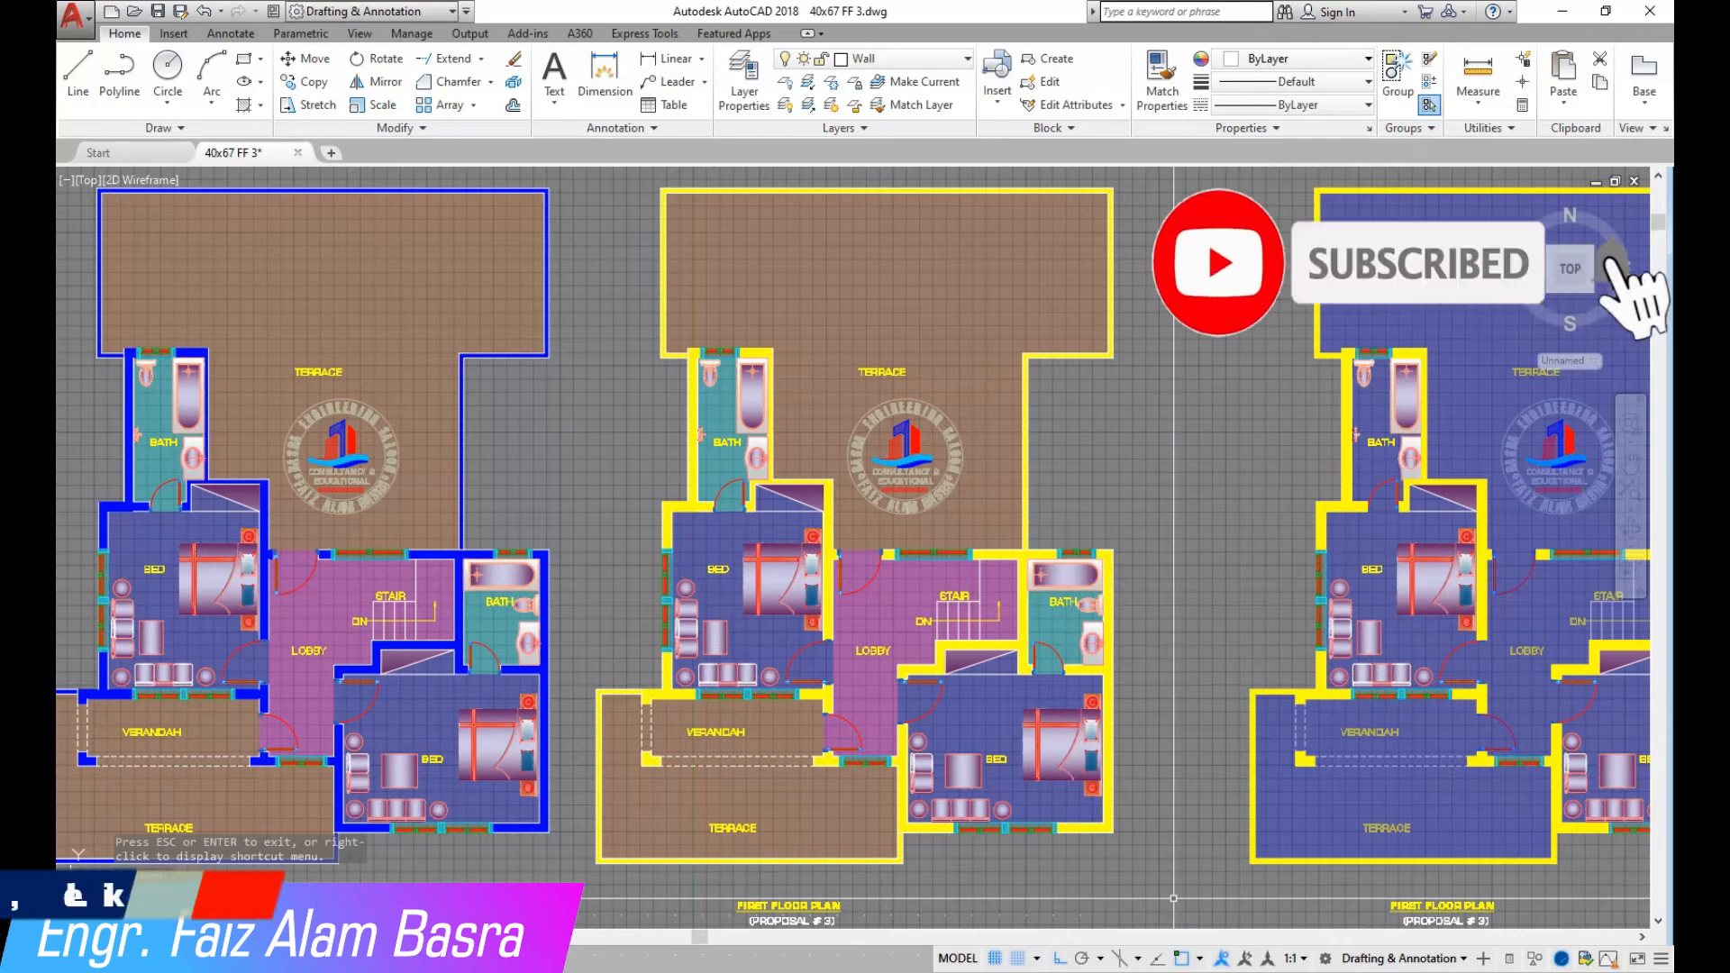
scroll(674, 545, "down", 2)
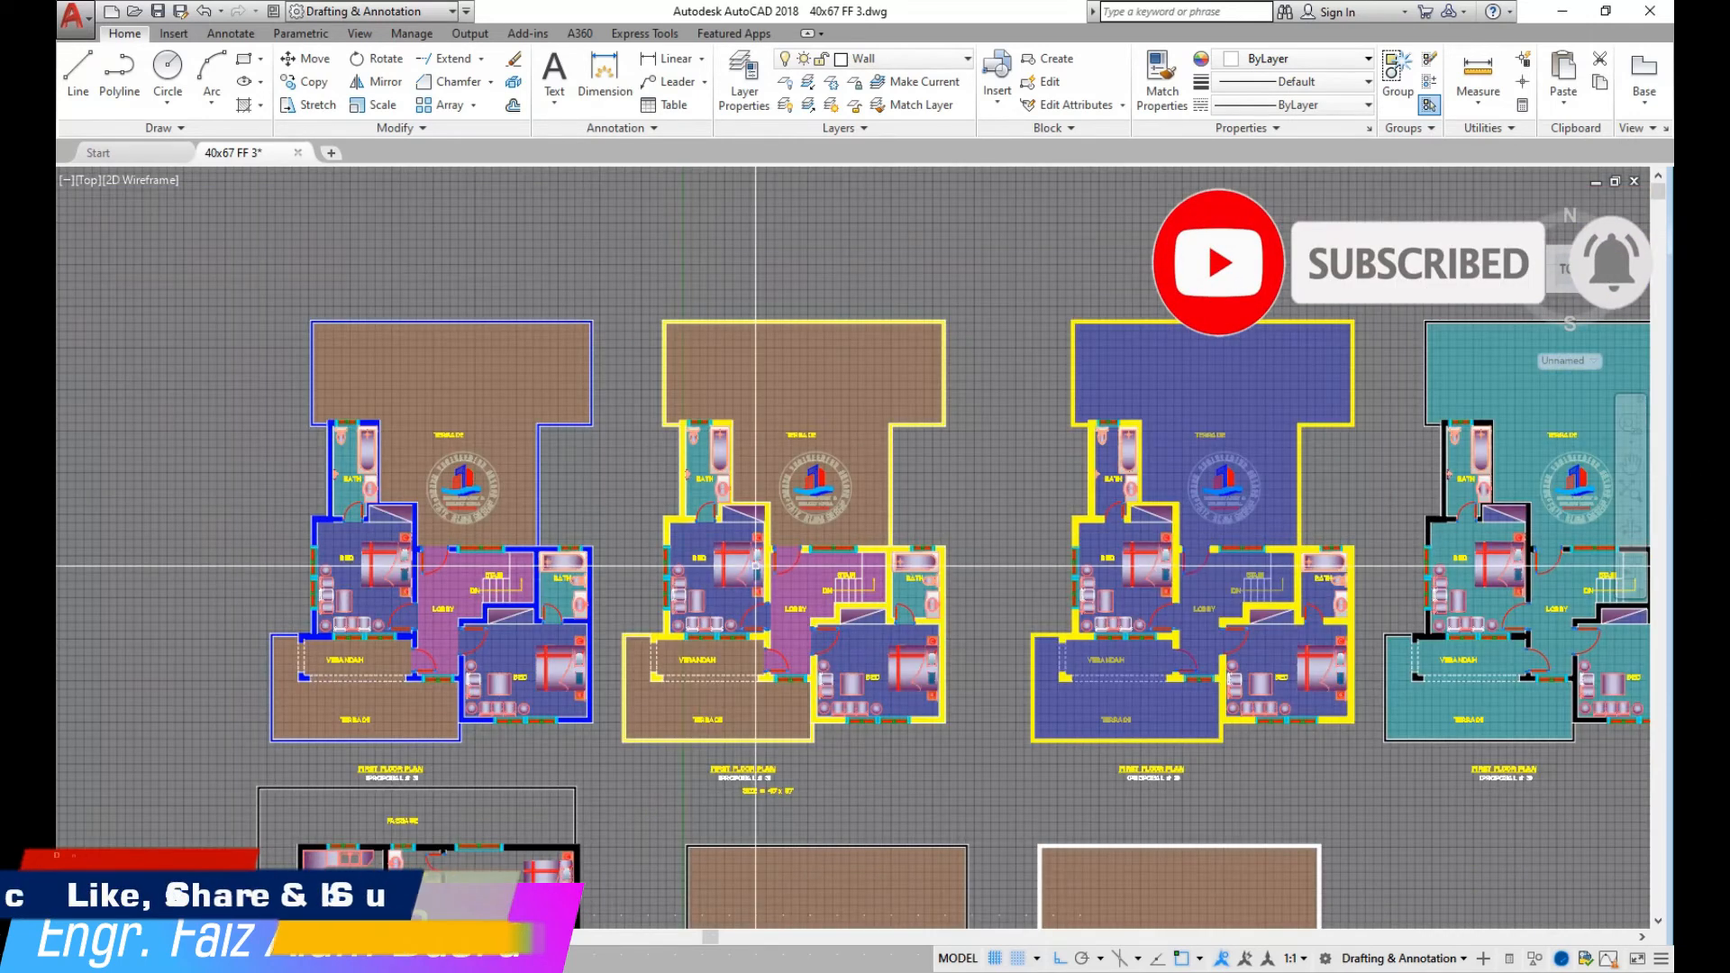
scroll(770, 605, "up", 2)
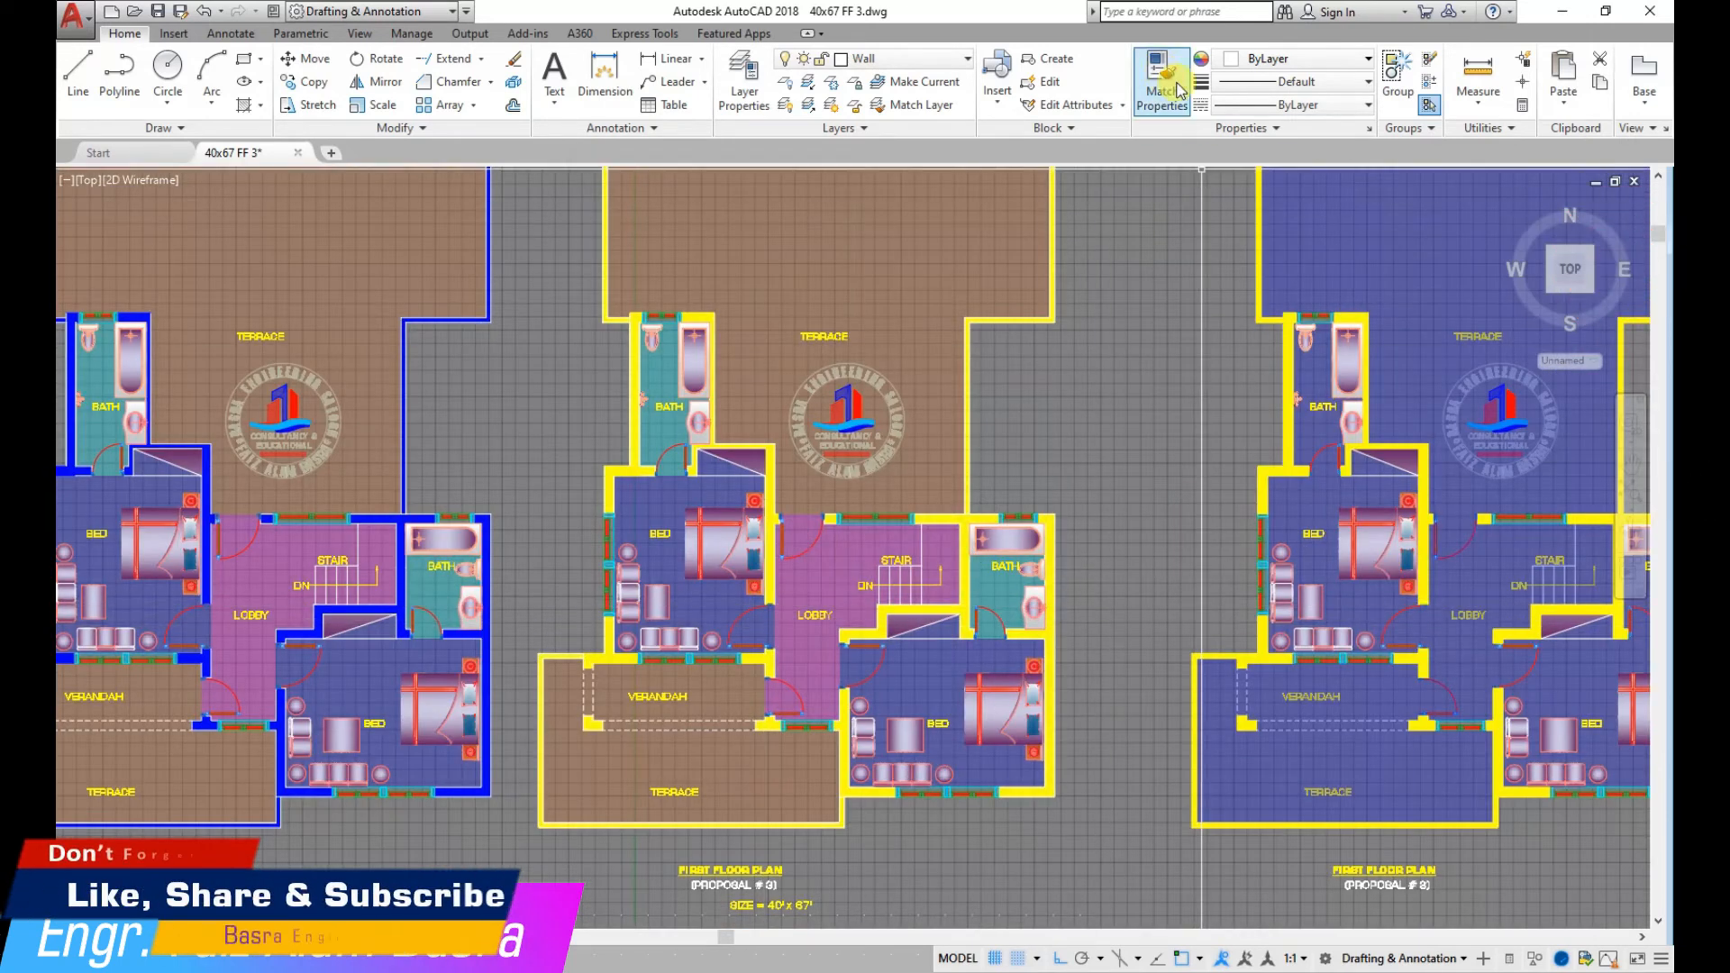
Match the brown-filled, yellow-walled copy's terraces to its magenta lobby fill, and its lobby to a neighbouring brown terrace fill
left_click(892, 497)
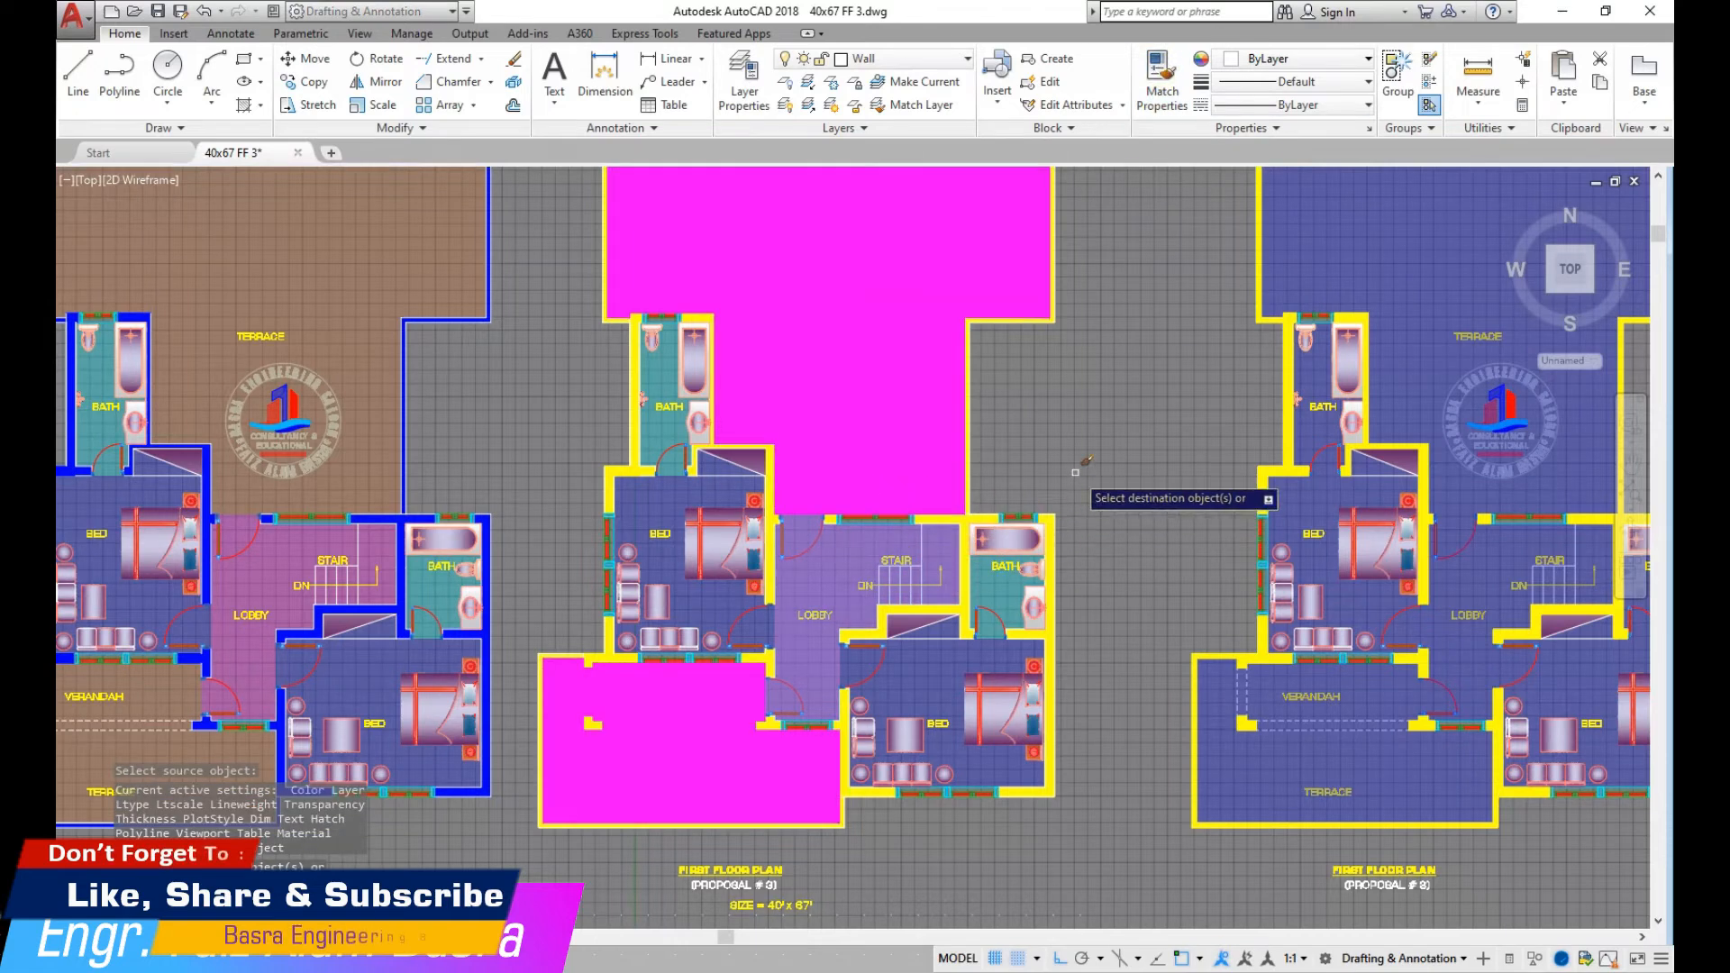
key("Return")
left_click(869, 621)
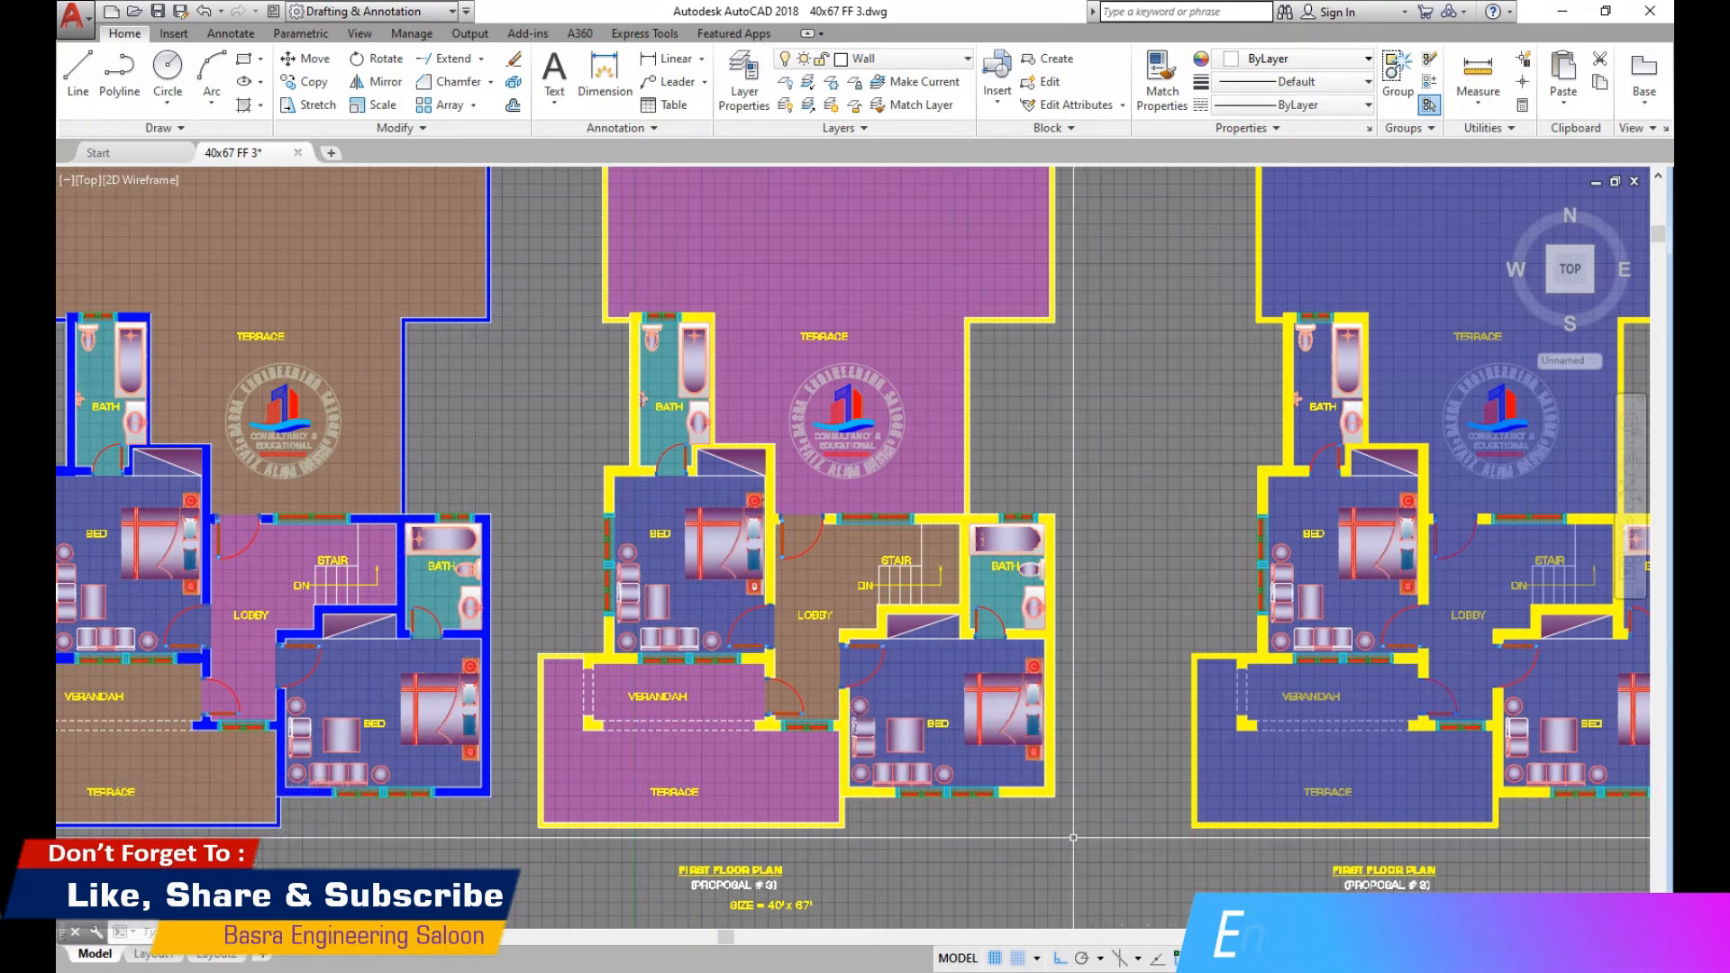
scroll(1072, 836, "down", 3)
scroll(1038, 833, "up", 3)
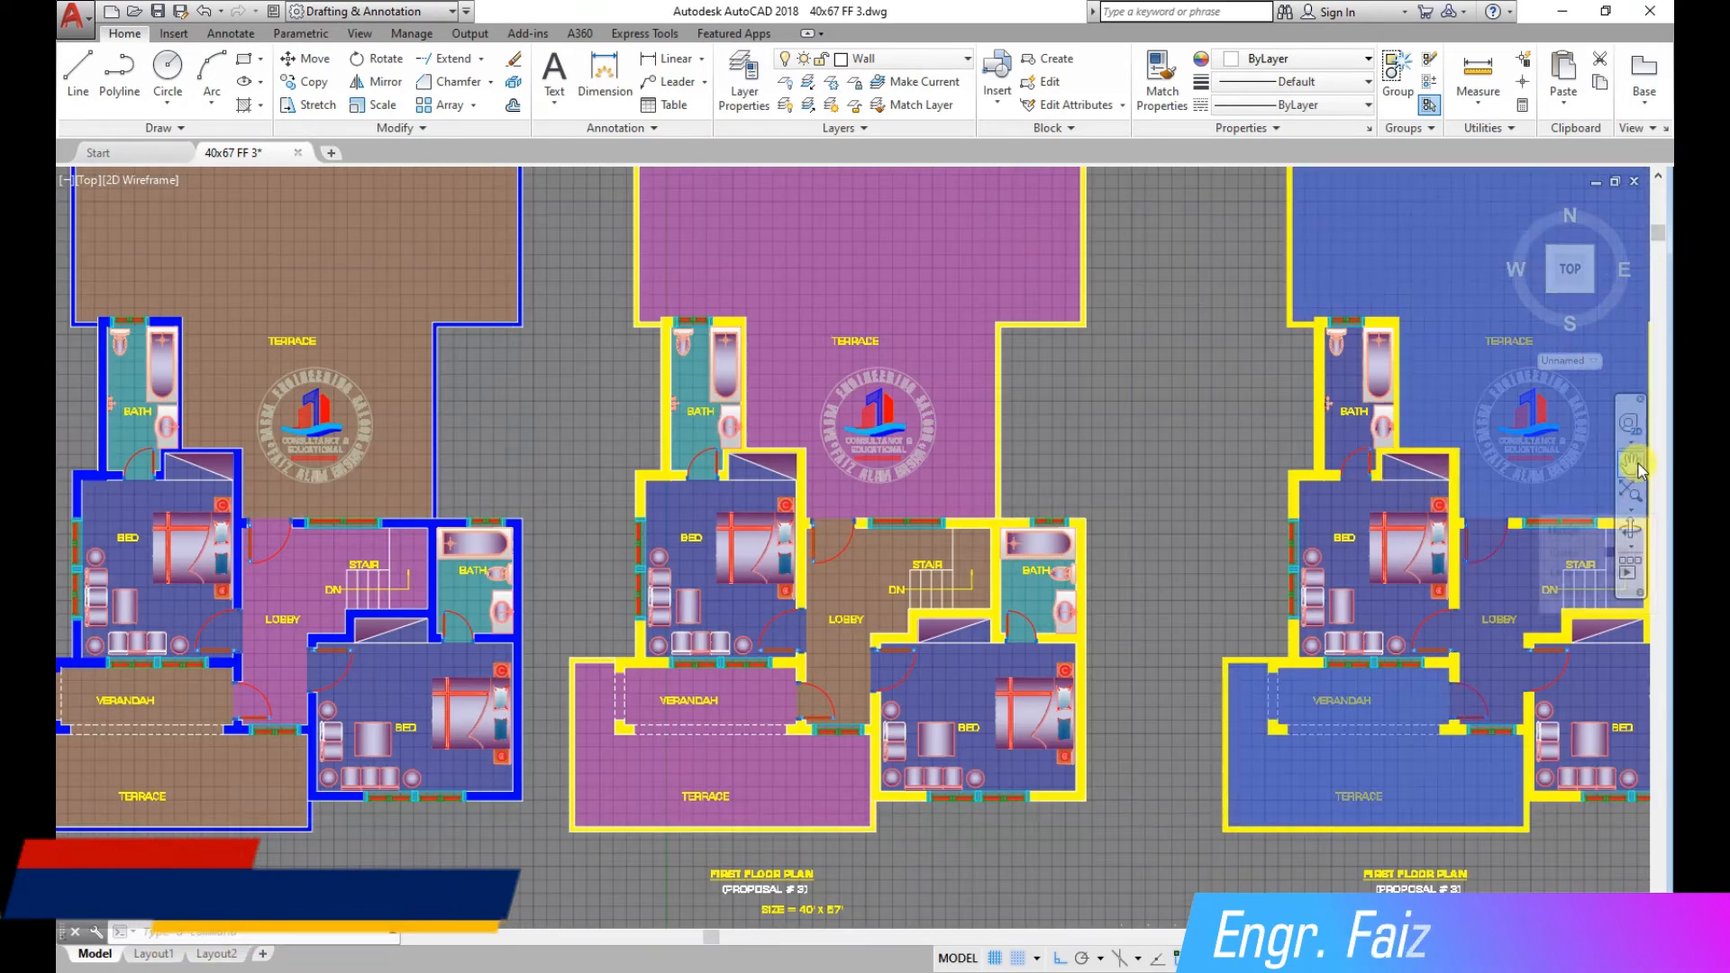
Match the terrace and verandah fill of the white-walled copy to its magenta lobby fill
mouse_move(1085, 869)
middle_mouse_down()
mouse_move(1081, 587)
mouse_move(918, 263)
middle_mouse_up()
left_click_drag(958, 438, 842, 281)
right_click(878, 430)
left_click(887, 448)
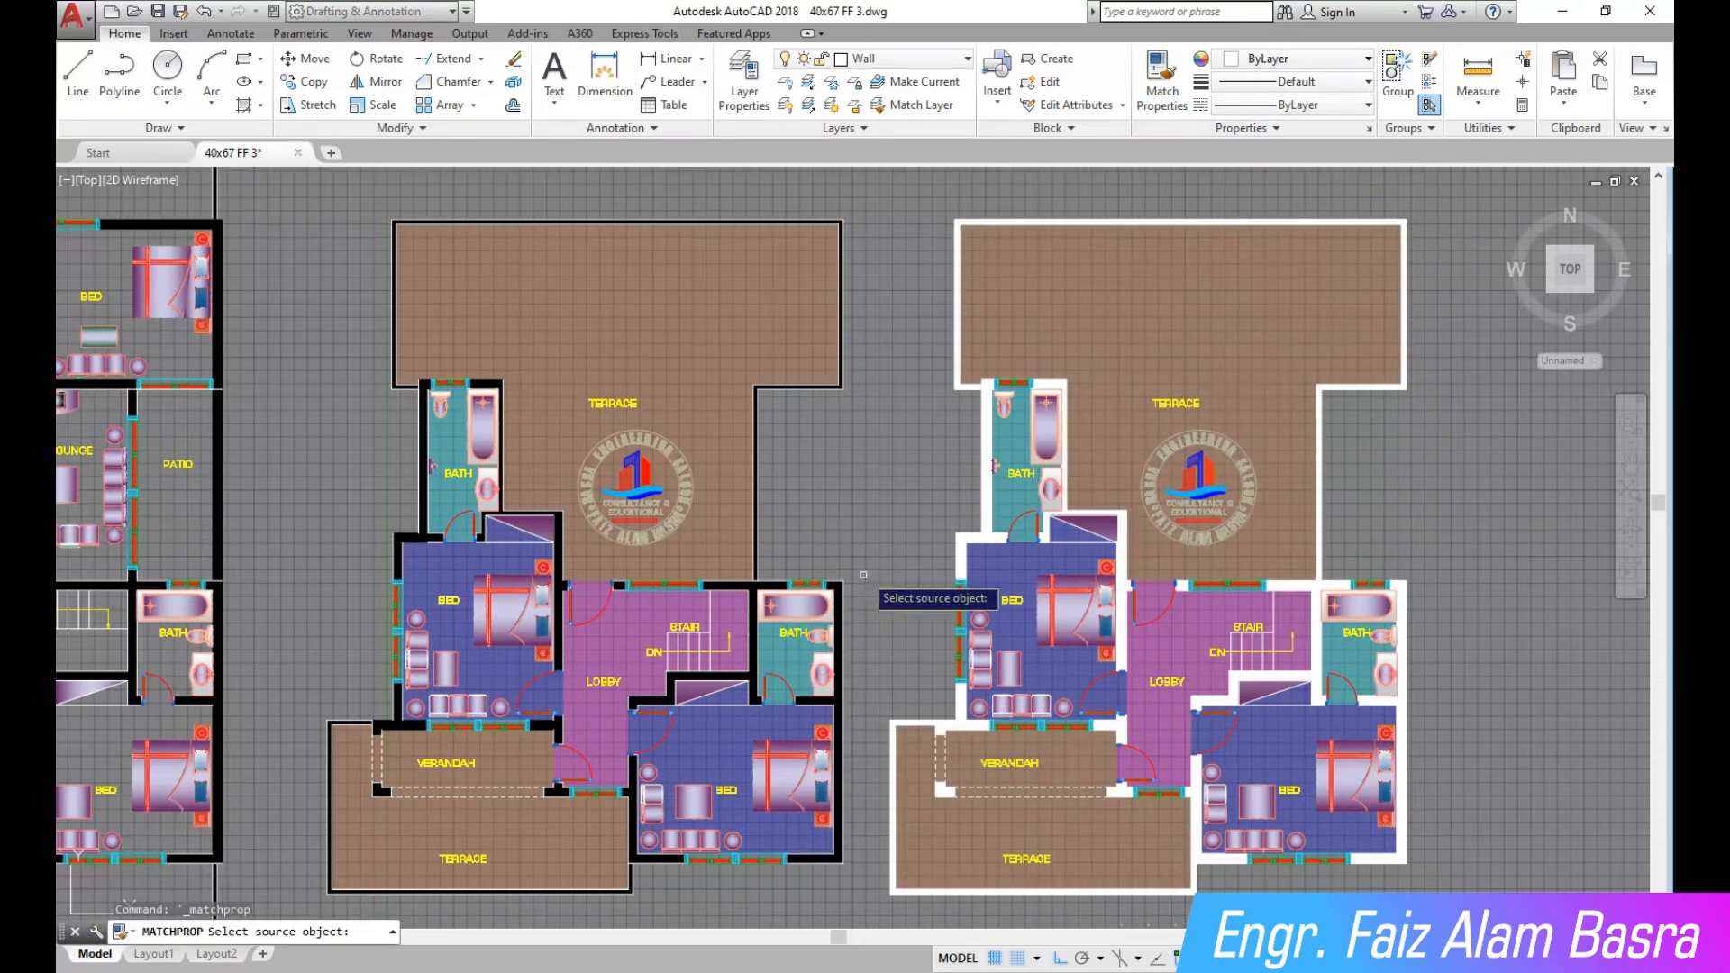
left_click(1186, 629)
left_click(1252, 573)
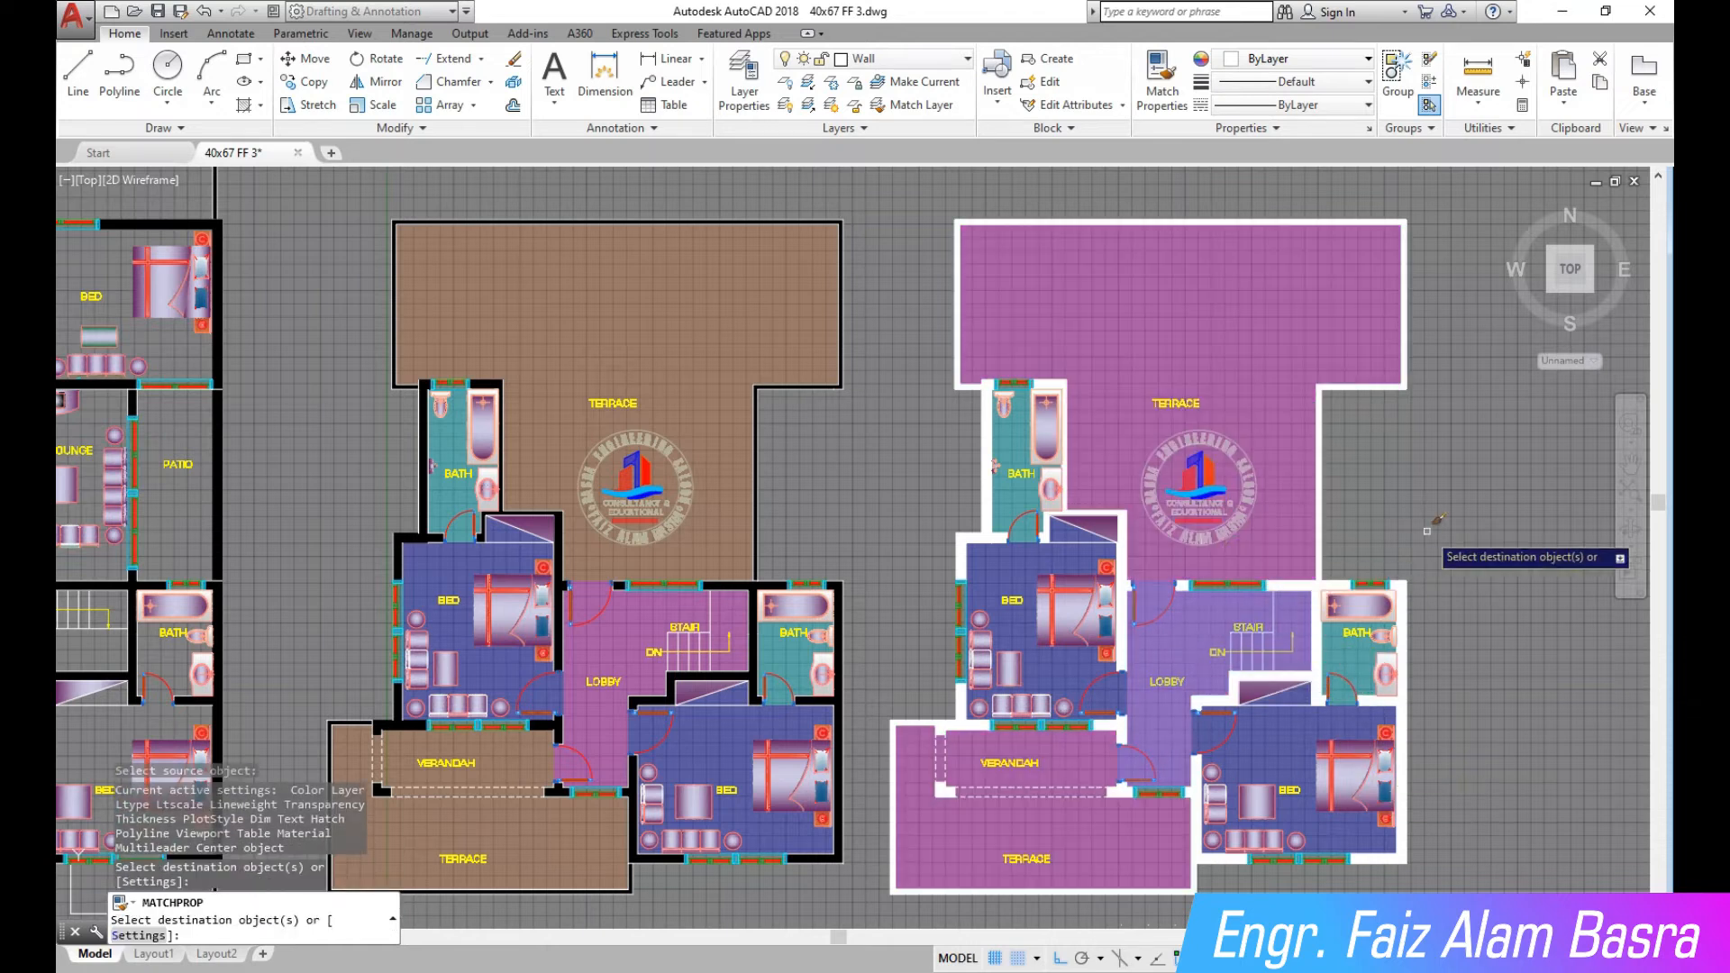
Match the white-walled copy's lobby and stair fill to its blue bedroom fill
left_click(1159, 74)
left_click(1248, 754)
left_click(1164, 727)
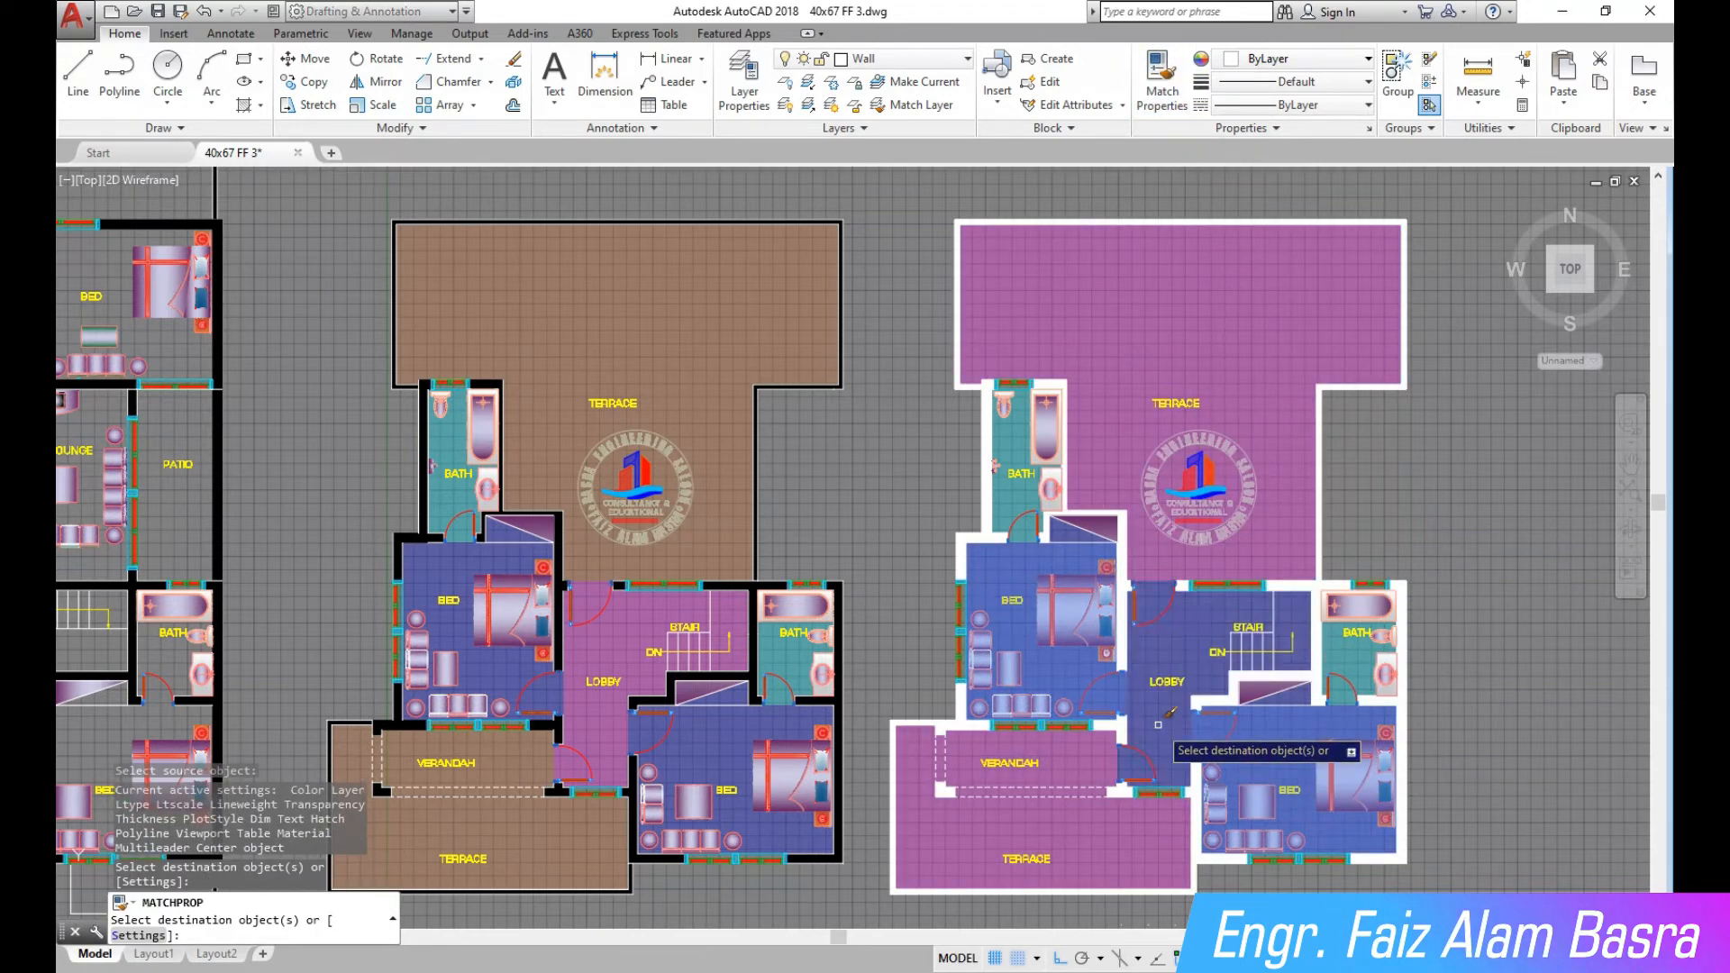
right_click(879, 494)
left_click(887, 504)
Set the hatch colour of the white-walled copy's terraces and verandah to light blue 173,221,247
left_click(1632, 466)
mouse_move(1434, 607)
left_mouse_down()
mouse_move(1286, 544)
mouse_move(1185, 563)
left_mouse_up()
scroll(1173, 594, "up", 2)
left_click_drag(1215, 648, 1215, 511)
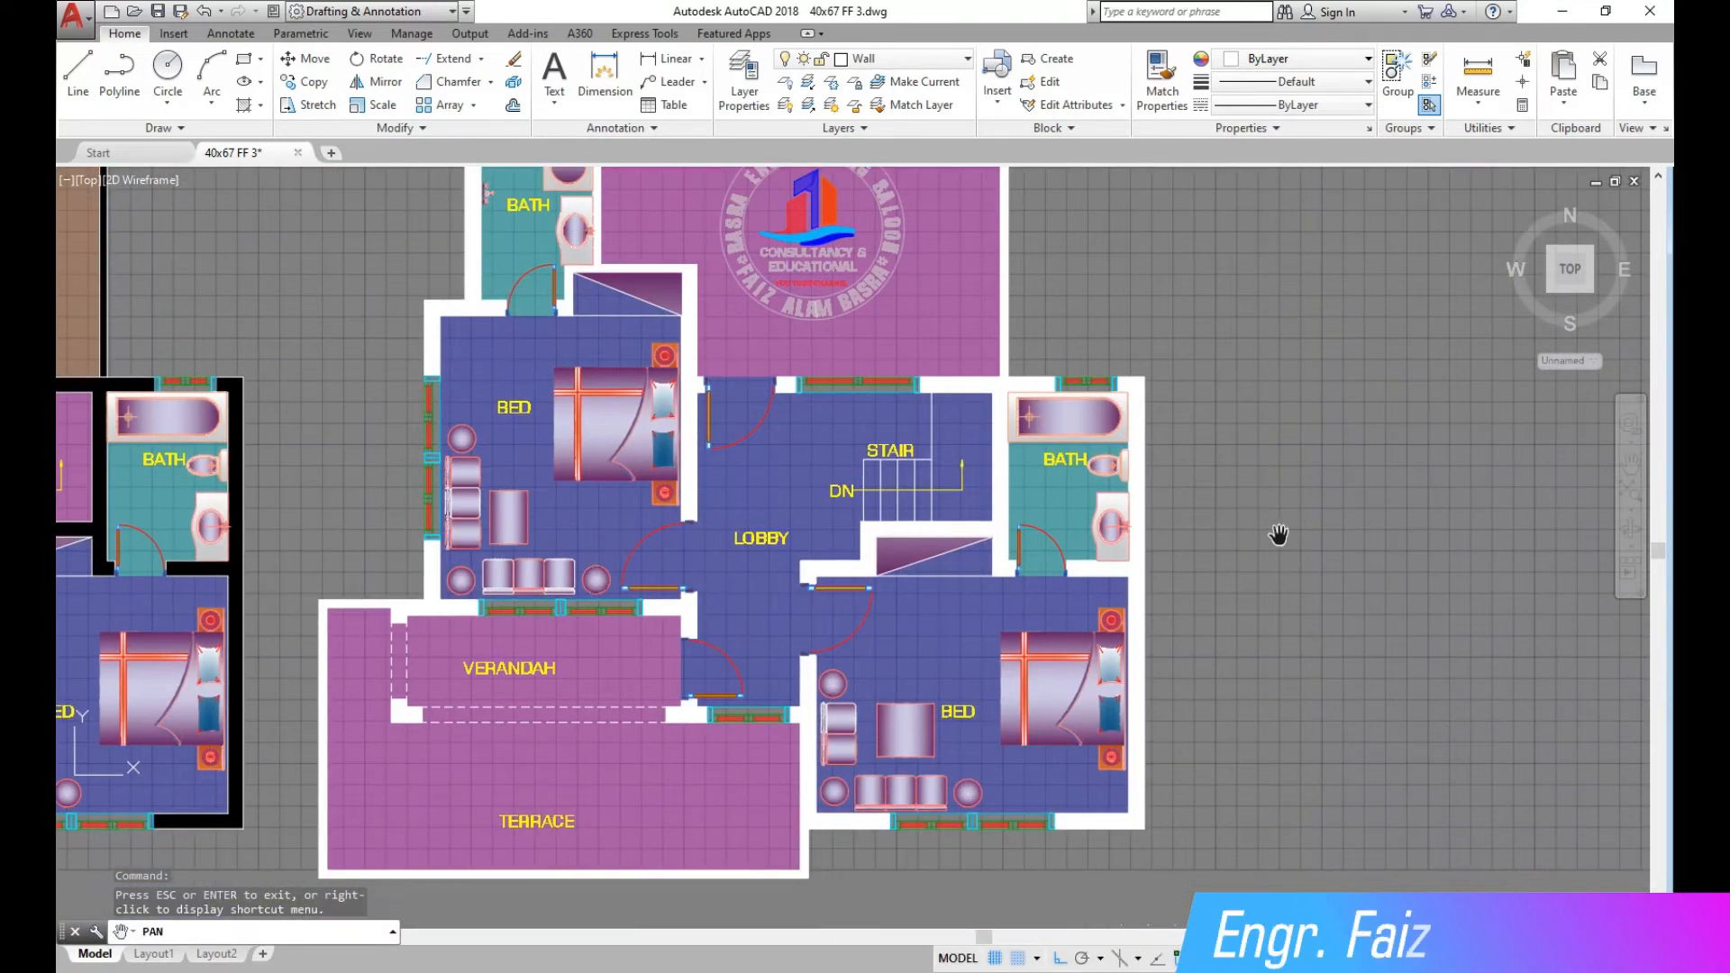
scroll(1278, 534, "down", 4)
key("Escape")
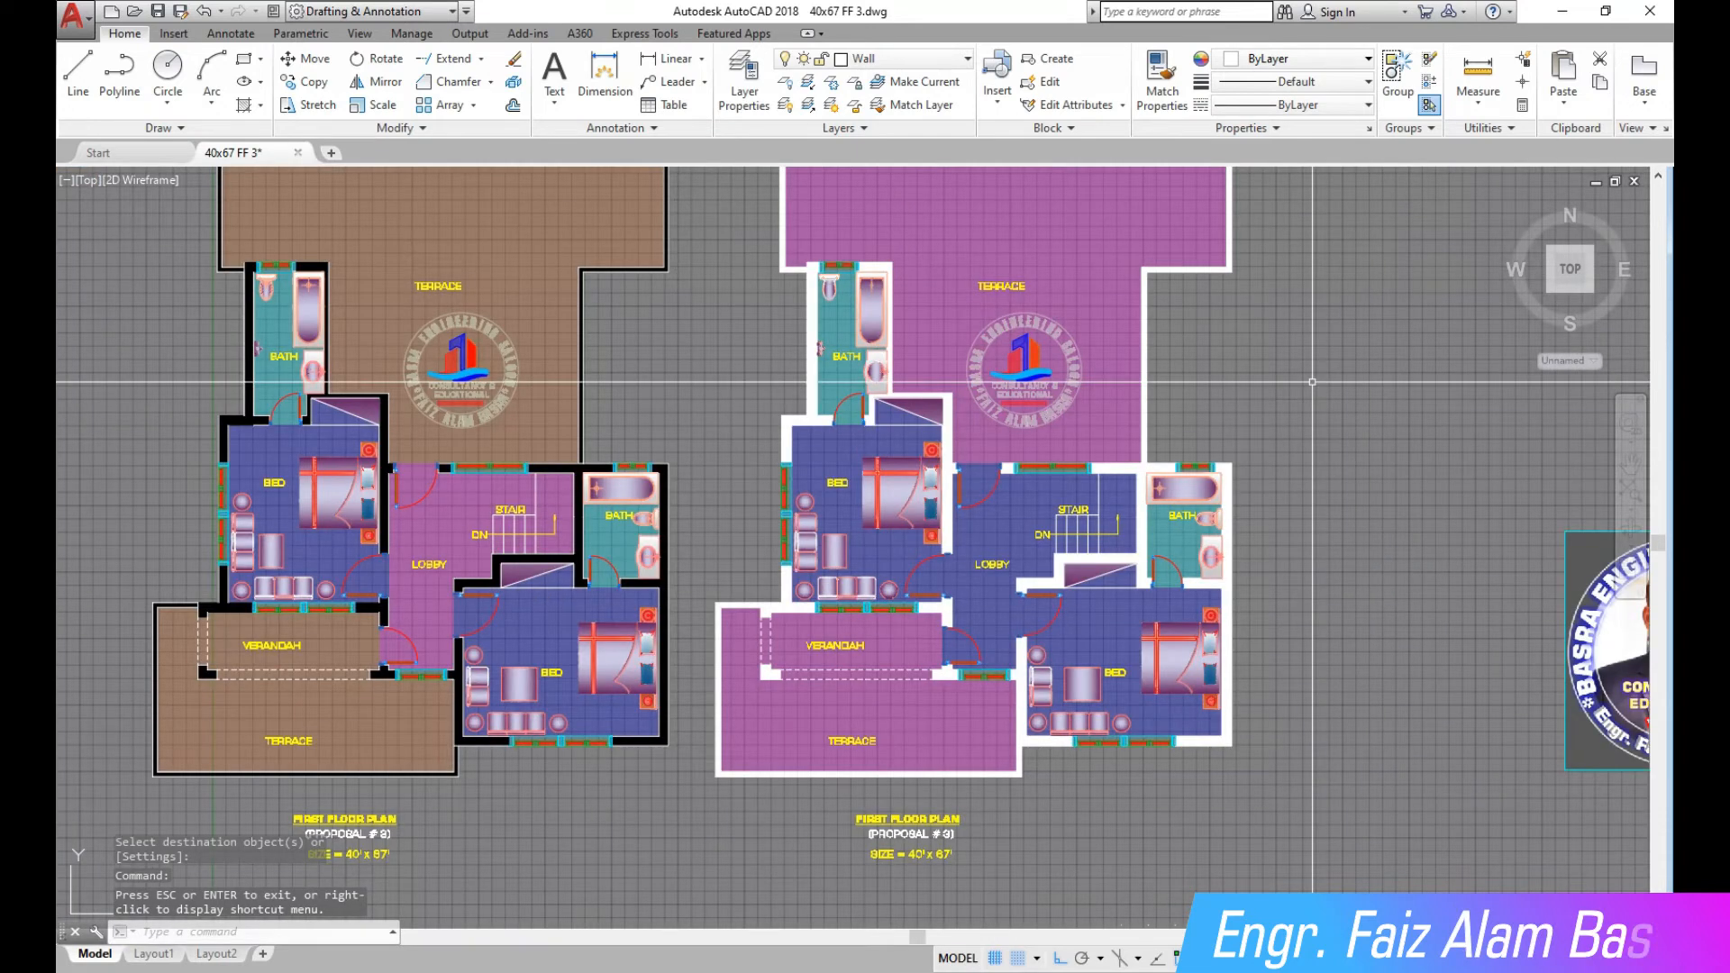
left_click(1114, 353)
left_click(631, 81)
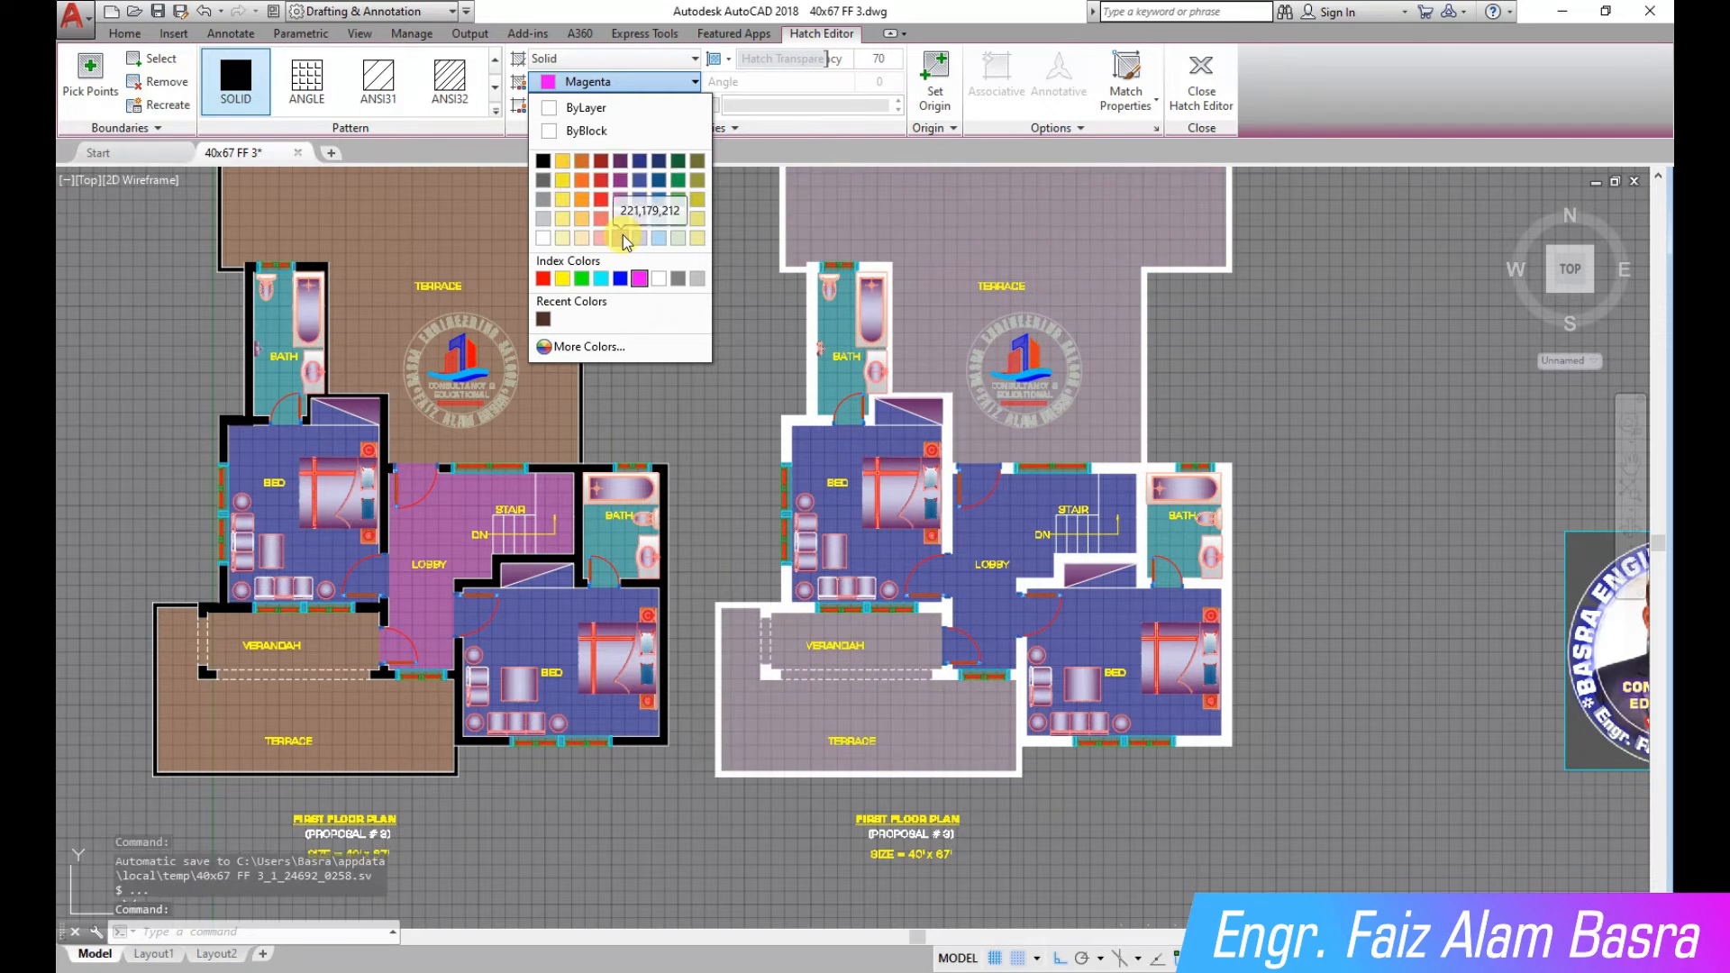
left_click(658, 237)
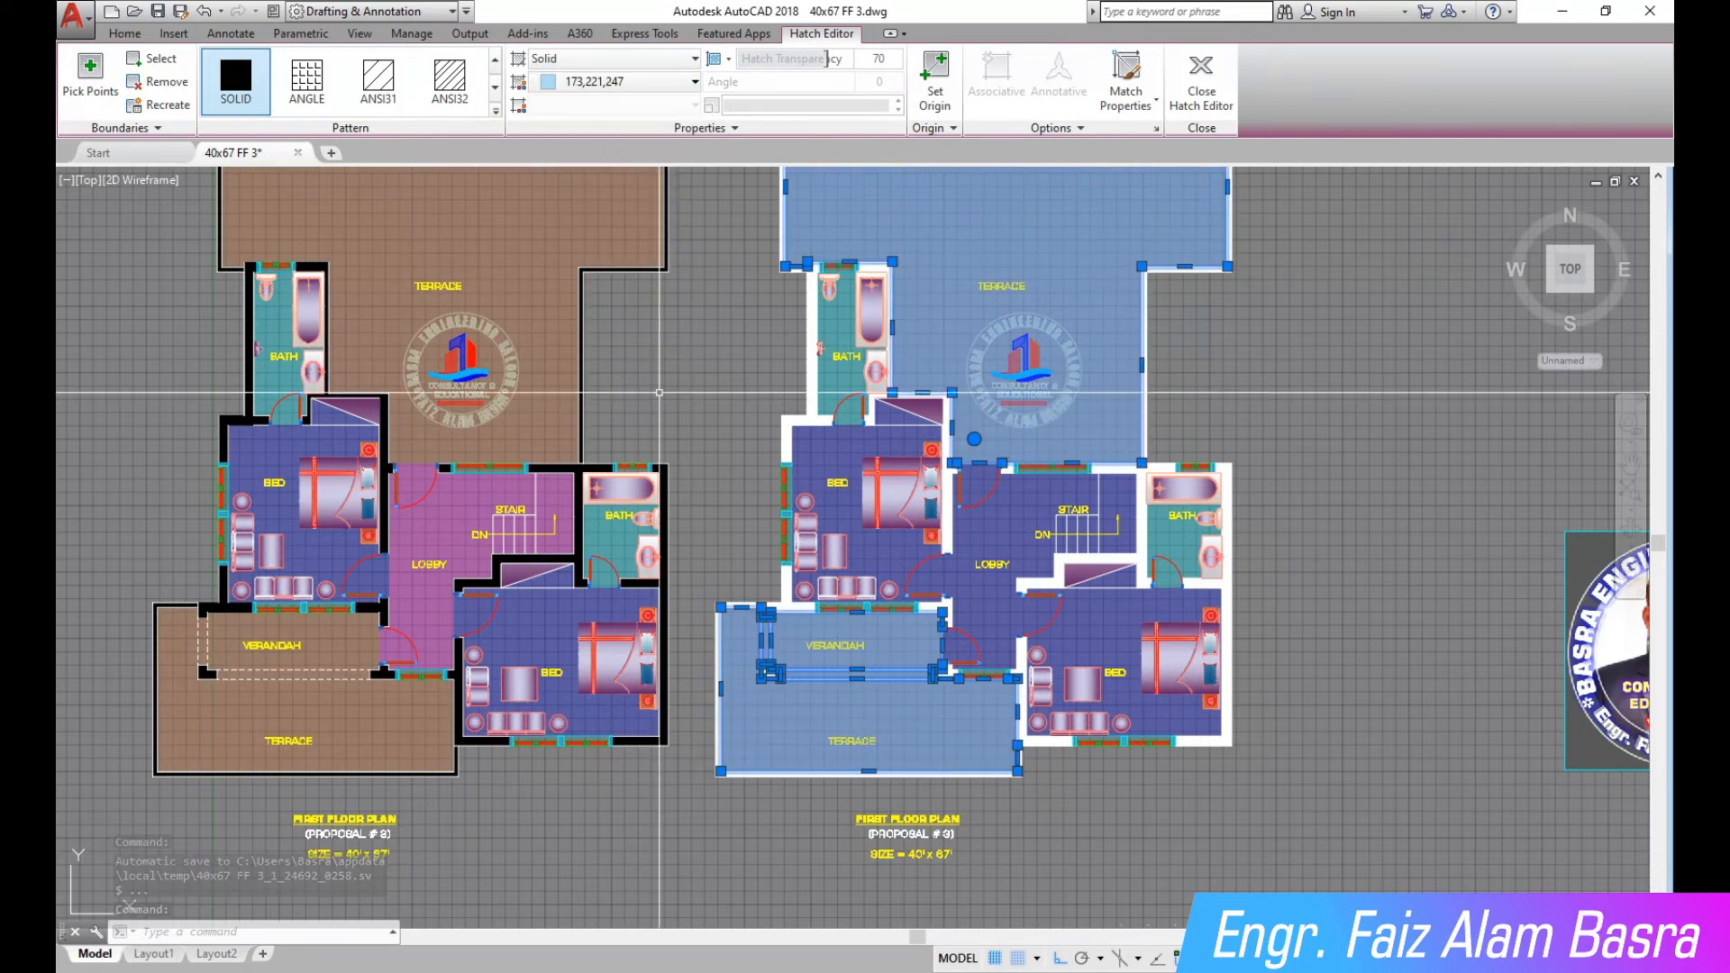
key("Escape")
middle_click_drag(722, 319, 726, 409)
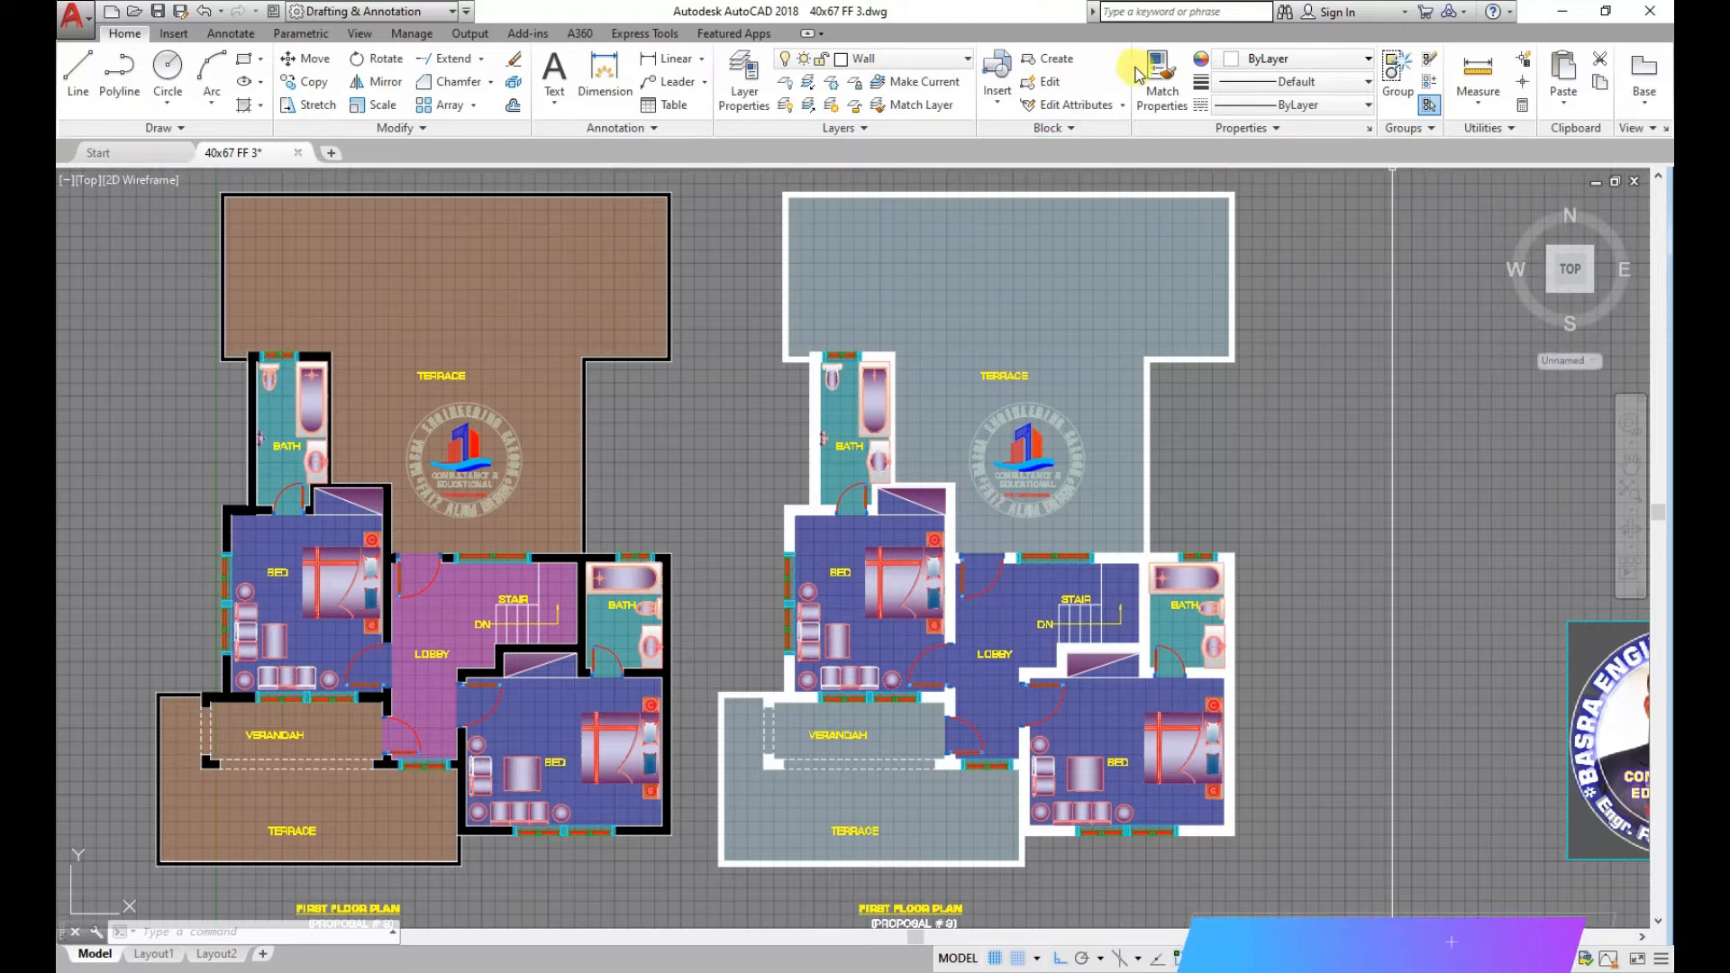
Match the black-walled first floor copy's lobby and stair fill to the white-walled copy's light blue terrace fill
left_click(1162, 79)
left_click(959, 401)
left_click(462, 600)
right_click(682, 490)
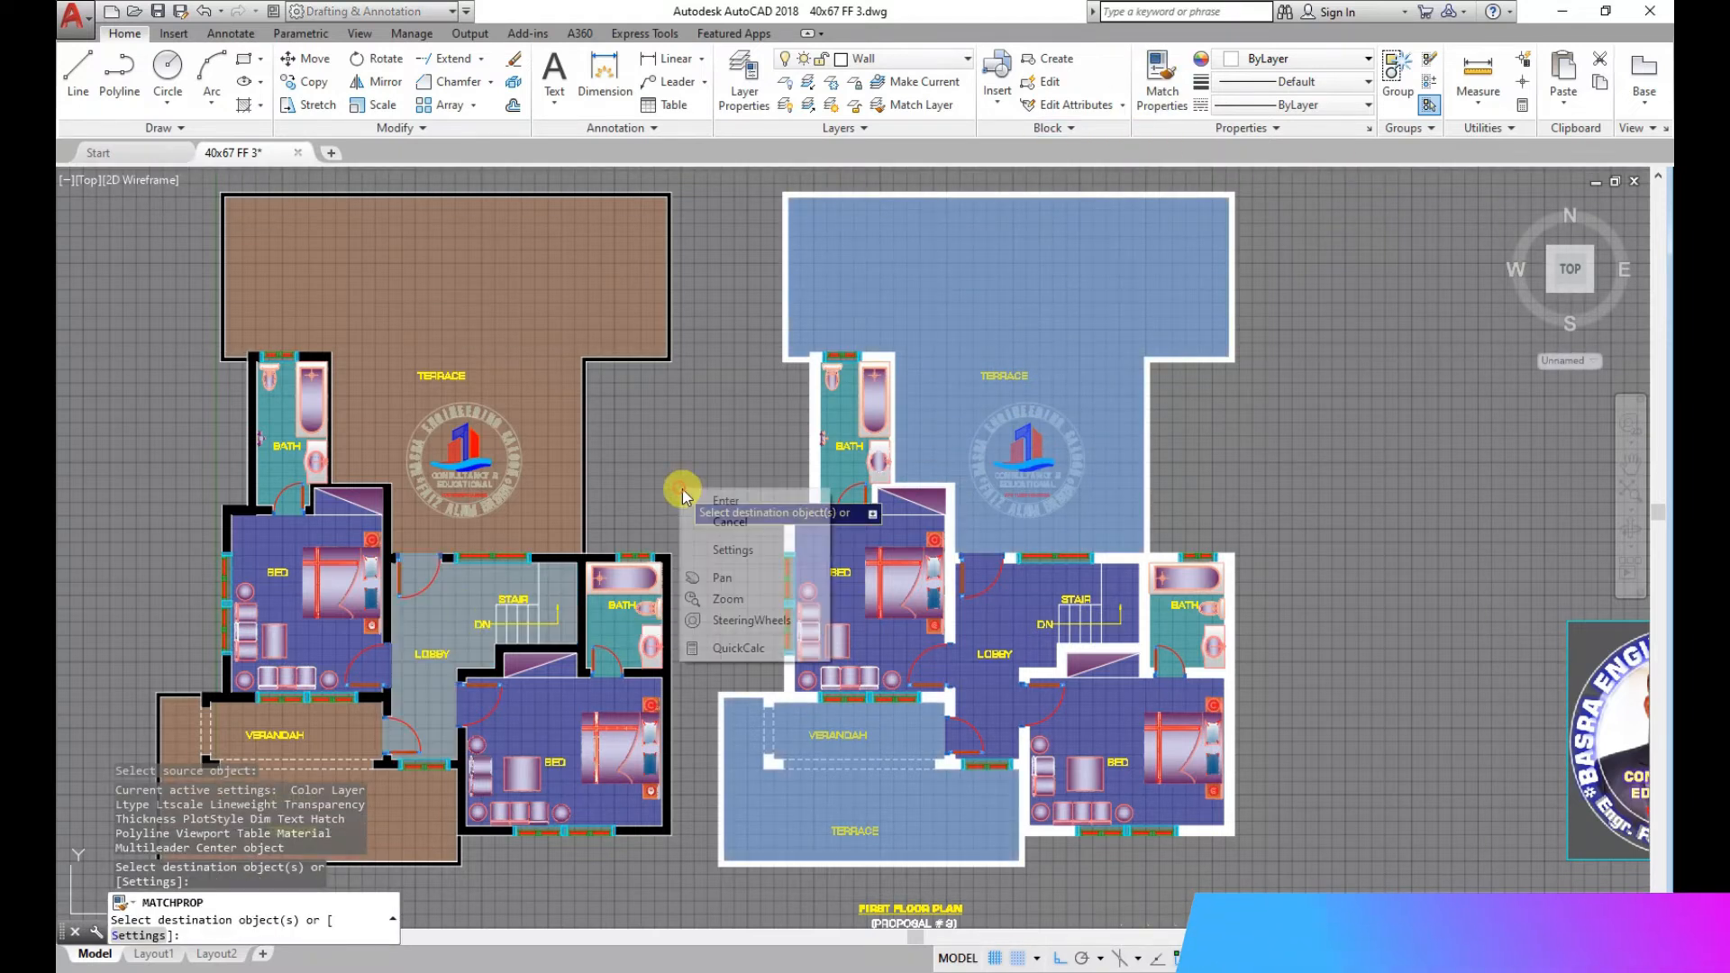
left_click(692, 499)
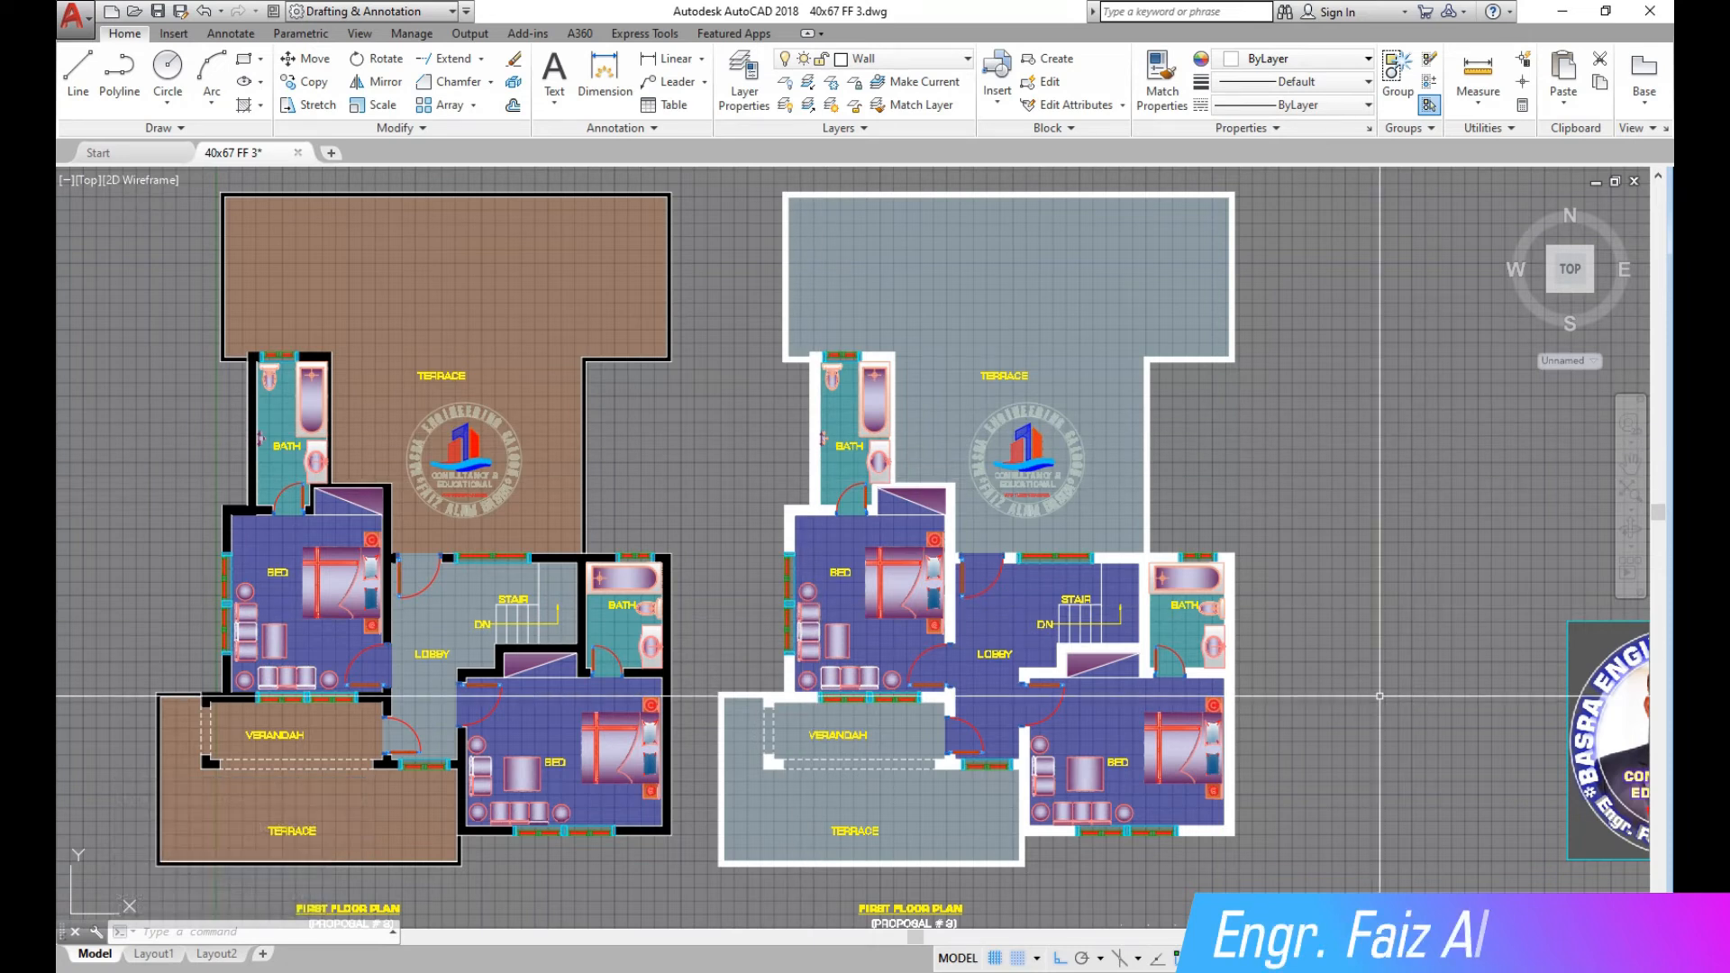
Erase the leftover drawings left of the coloured copies: the upper ground floor plan, the working plan and its floor-fill layout
scroll(1090, 356, "down", 6)
left_click(1628, 465)
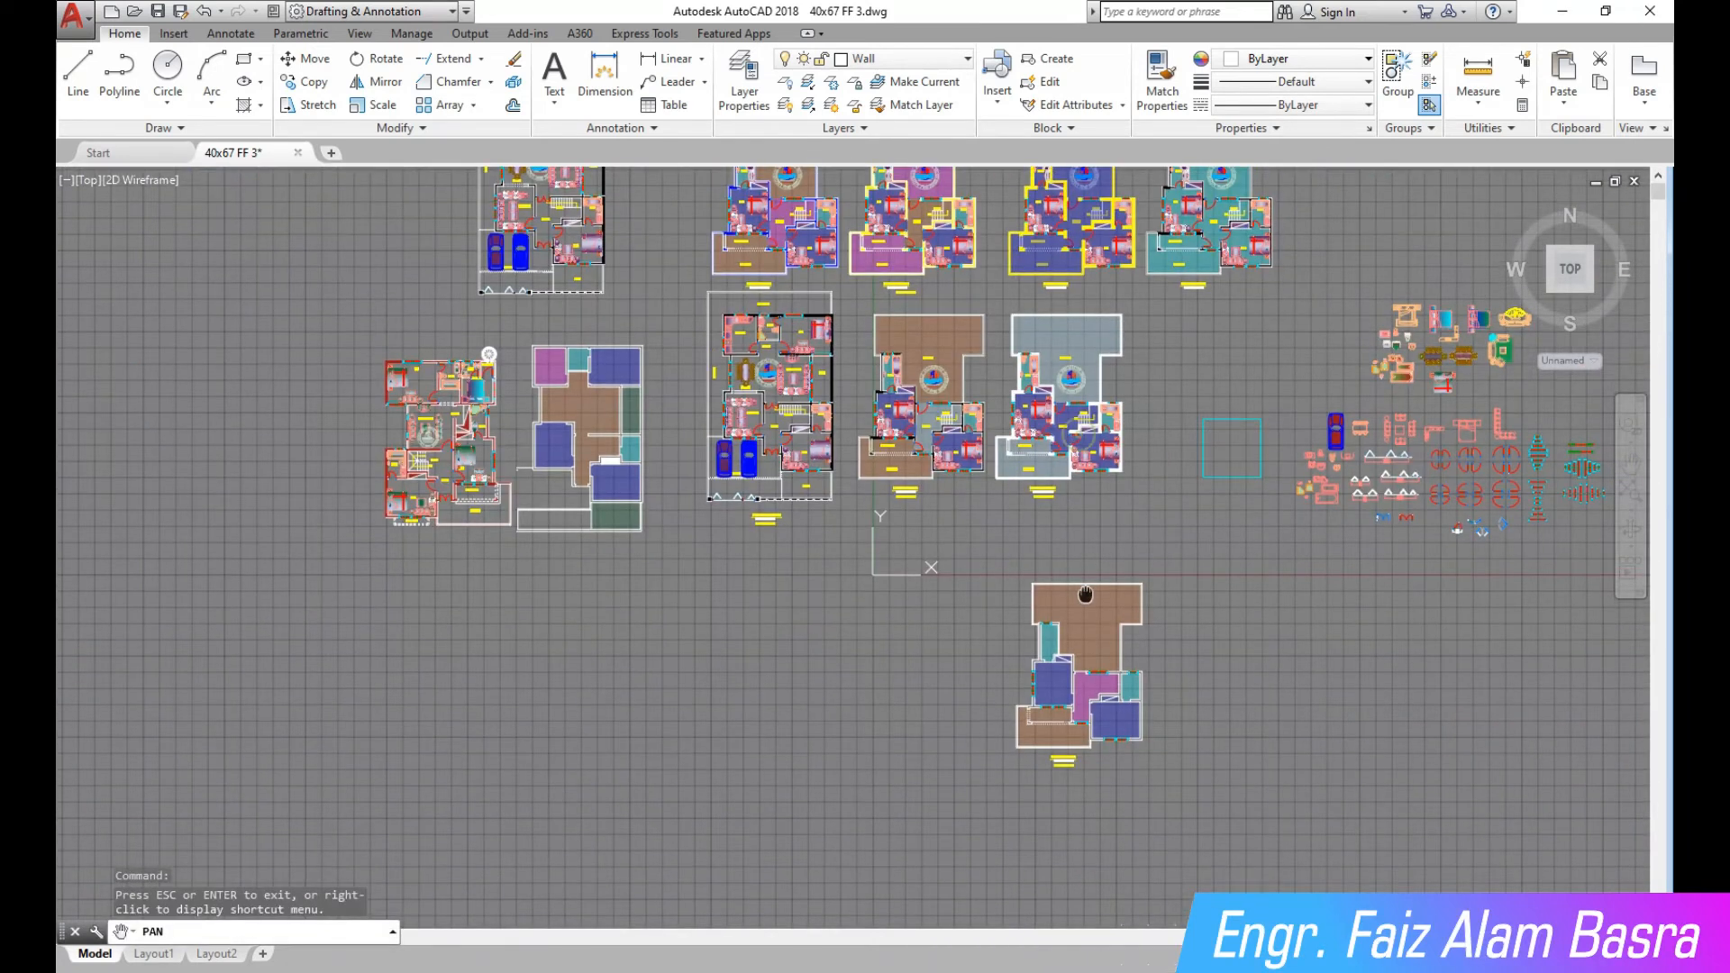
left_click_drag(1086, 594, 1105, 903)
key("Escape")
scroll(876, 611, "up", 2)
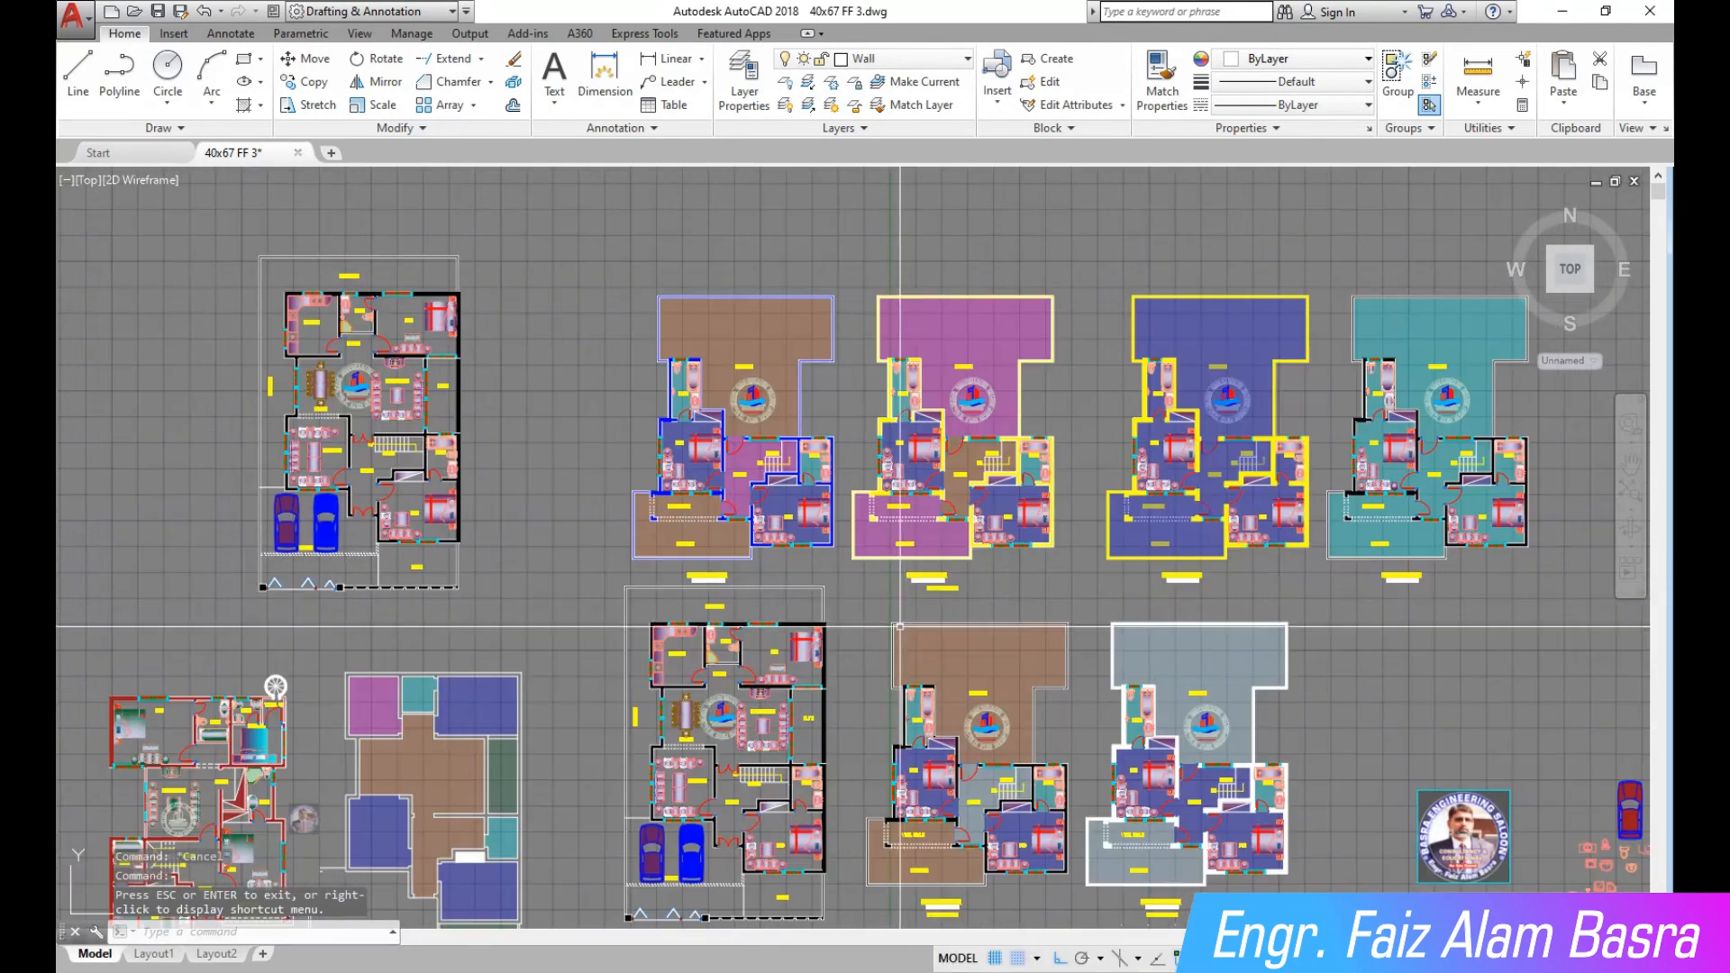
scroll(719, 451, "down", 2)
left_click(645, 801)
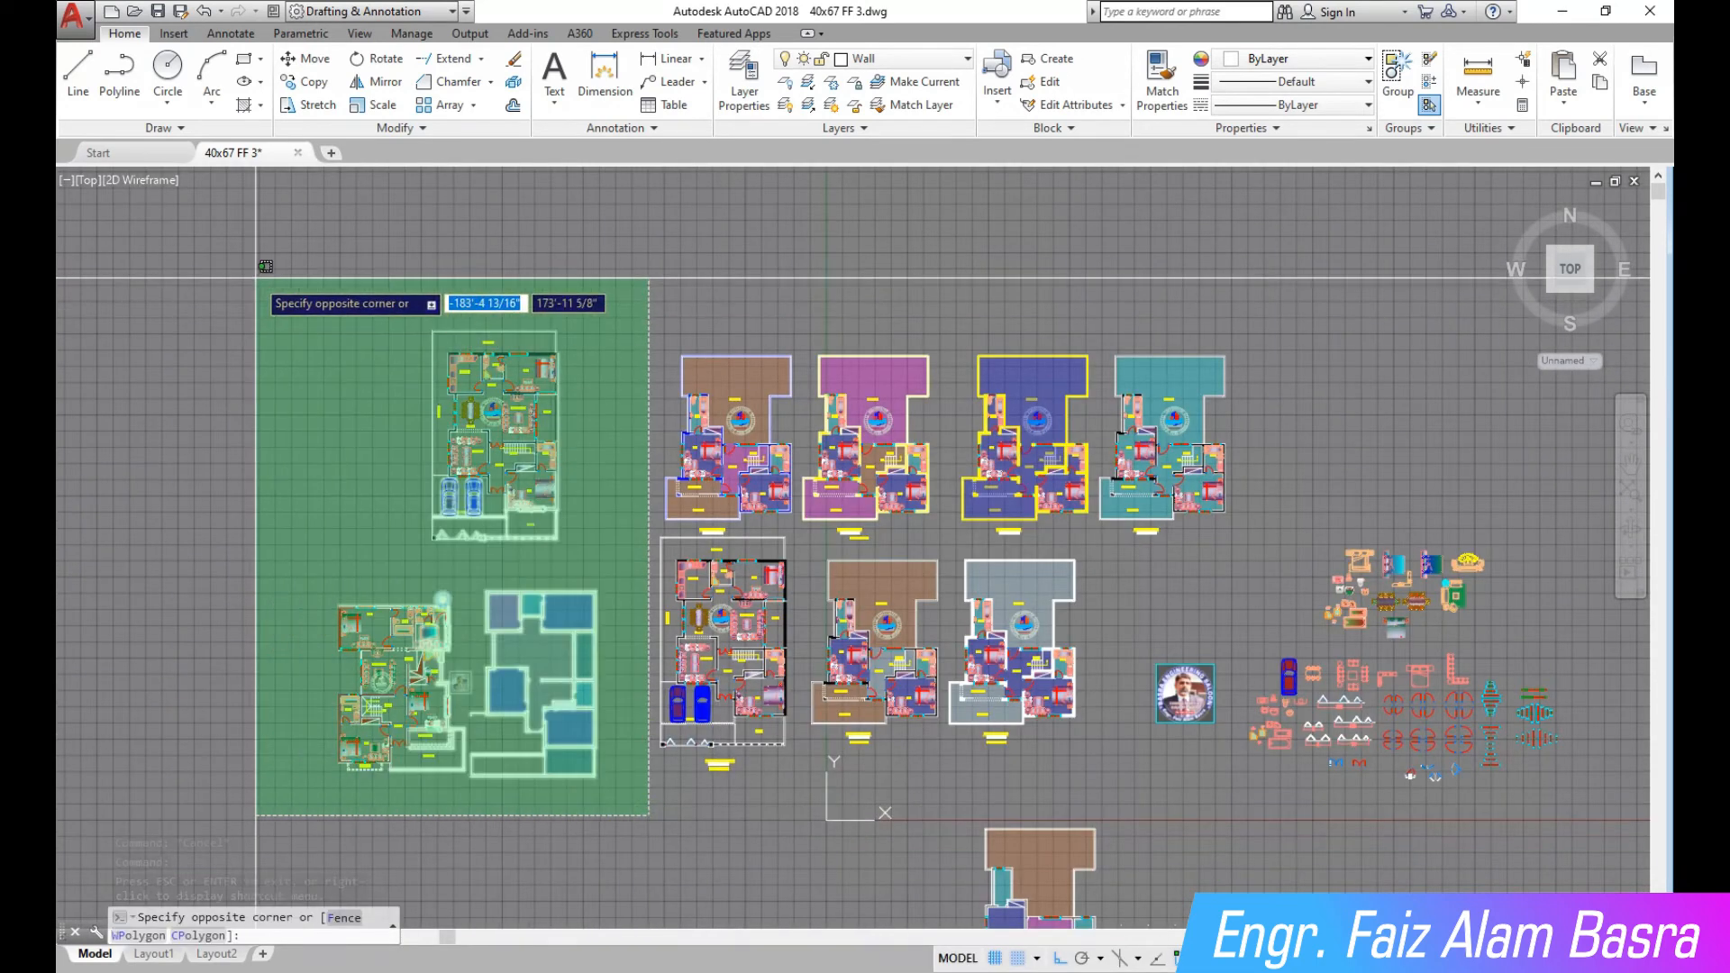
left_click(264, 301)
key("Delete")
Erase the unfurnished, coloured first floor copy lying below the two rows of plans
scroll(415, 284, "down", 2)
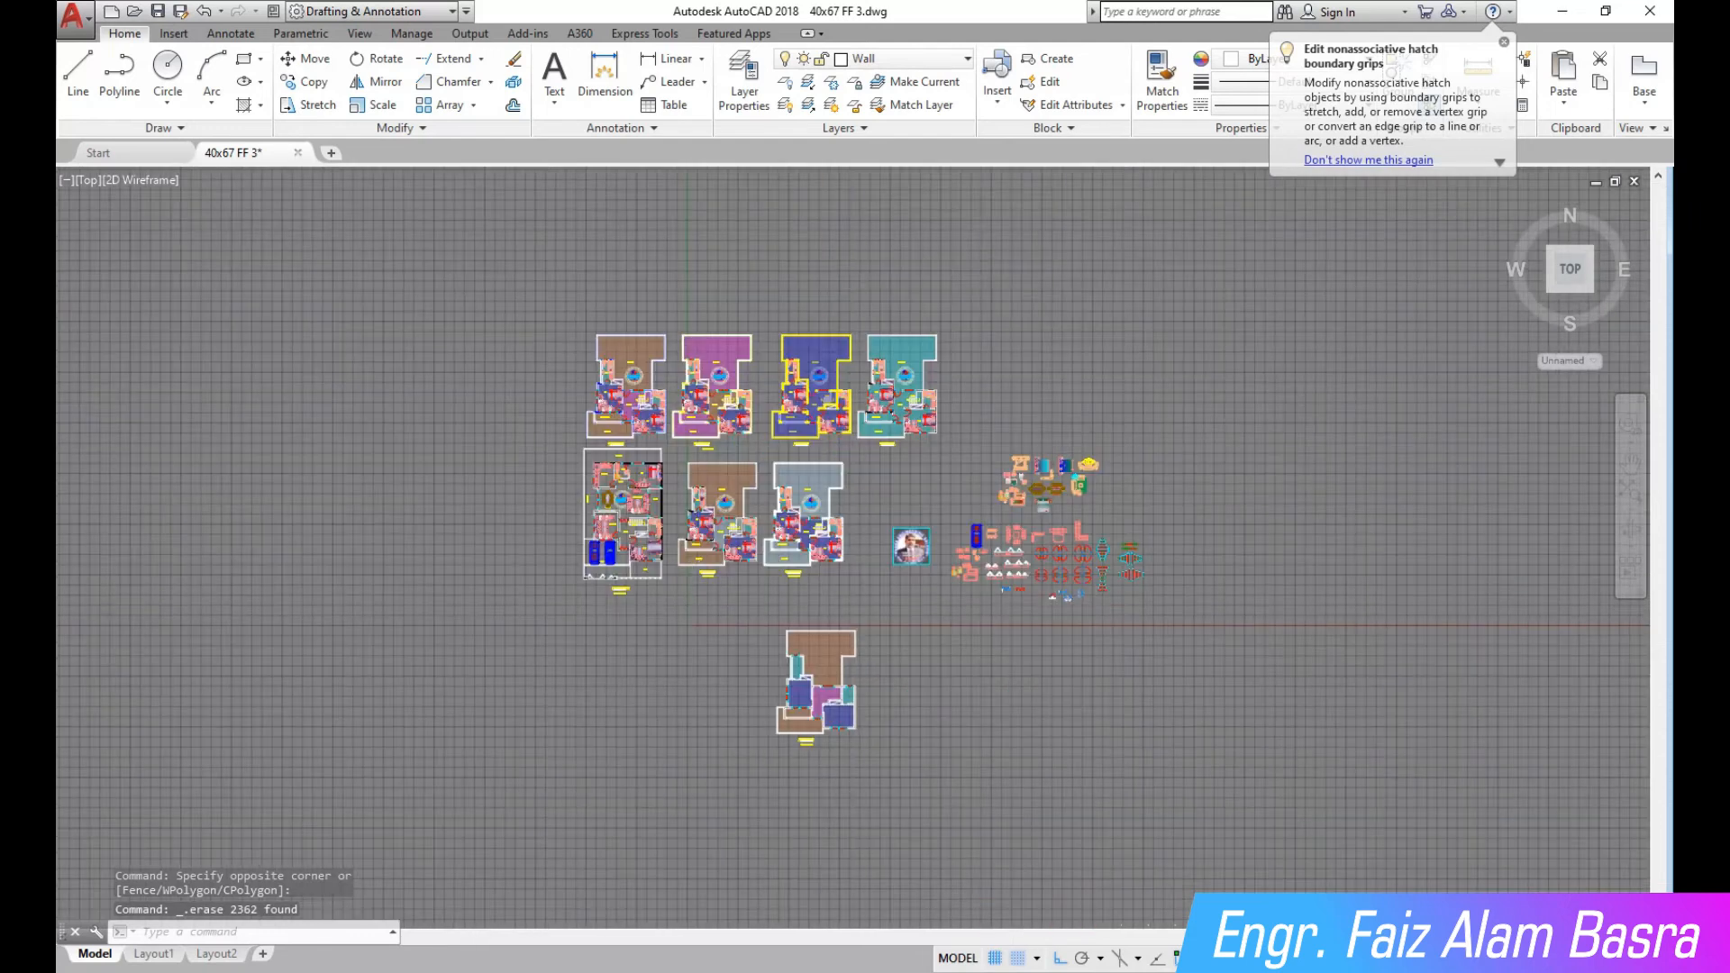
scroll(848, 626, "up", 2)
left_click(924, 846)
left_click(656, 613)
key("Delete")
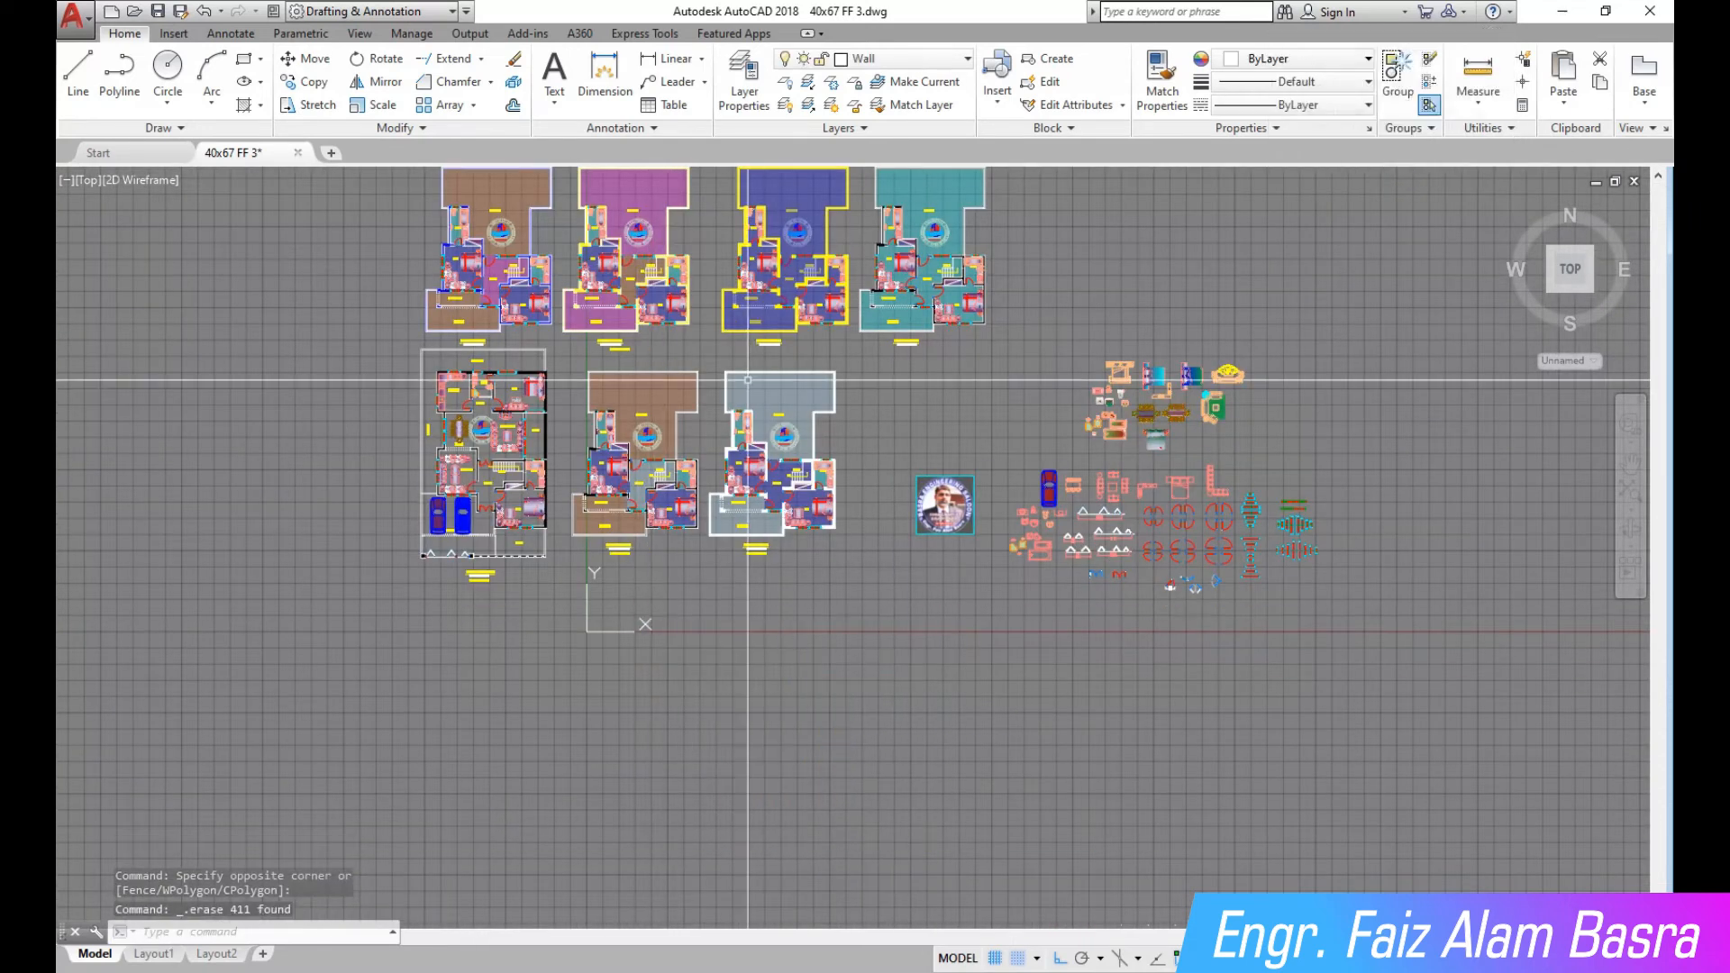
left_click(1632, 463)
scroll(919, 494, "up", 8)
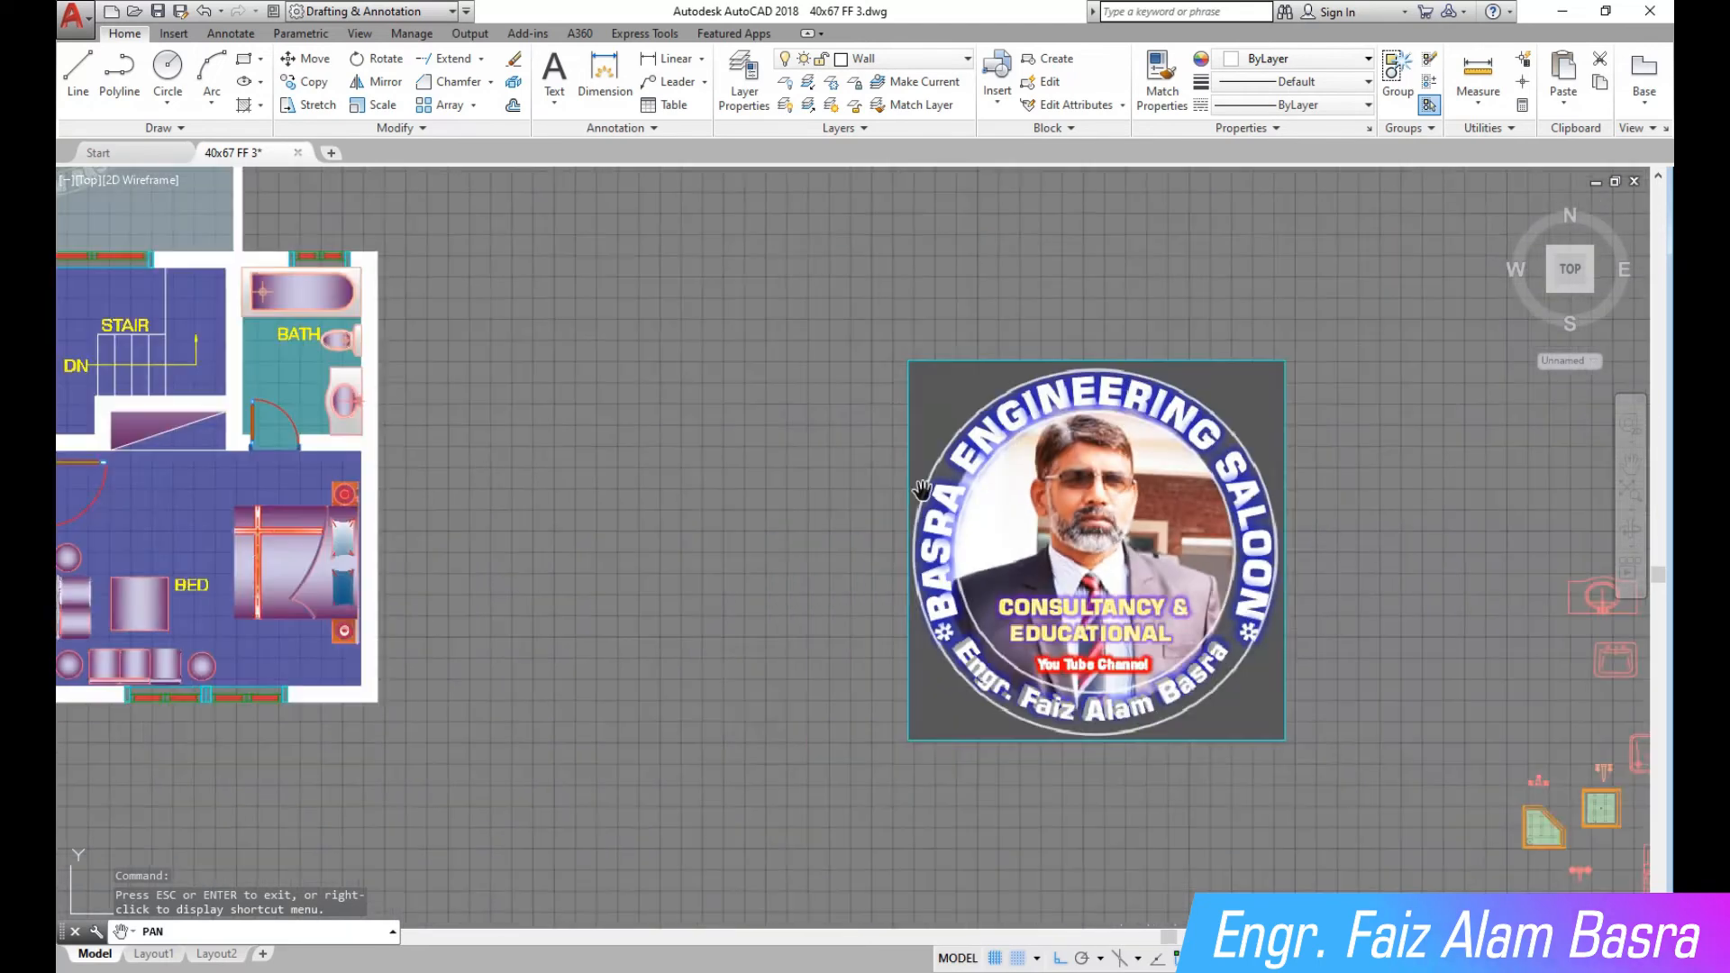
mouse_move(598, 270)
left_mouse_down()
mouse_move(969, 575)
mouse_move(1121, 620)
mouse_move(849, 375)
mouse_move(866, 245)
mouse_move(910, 195)
left_mouse_up()
scroll(1117, 613, "down", 2)
right_click(845, 353)
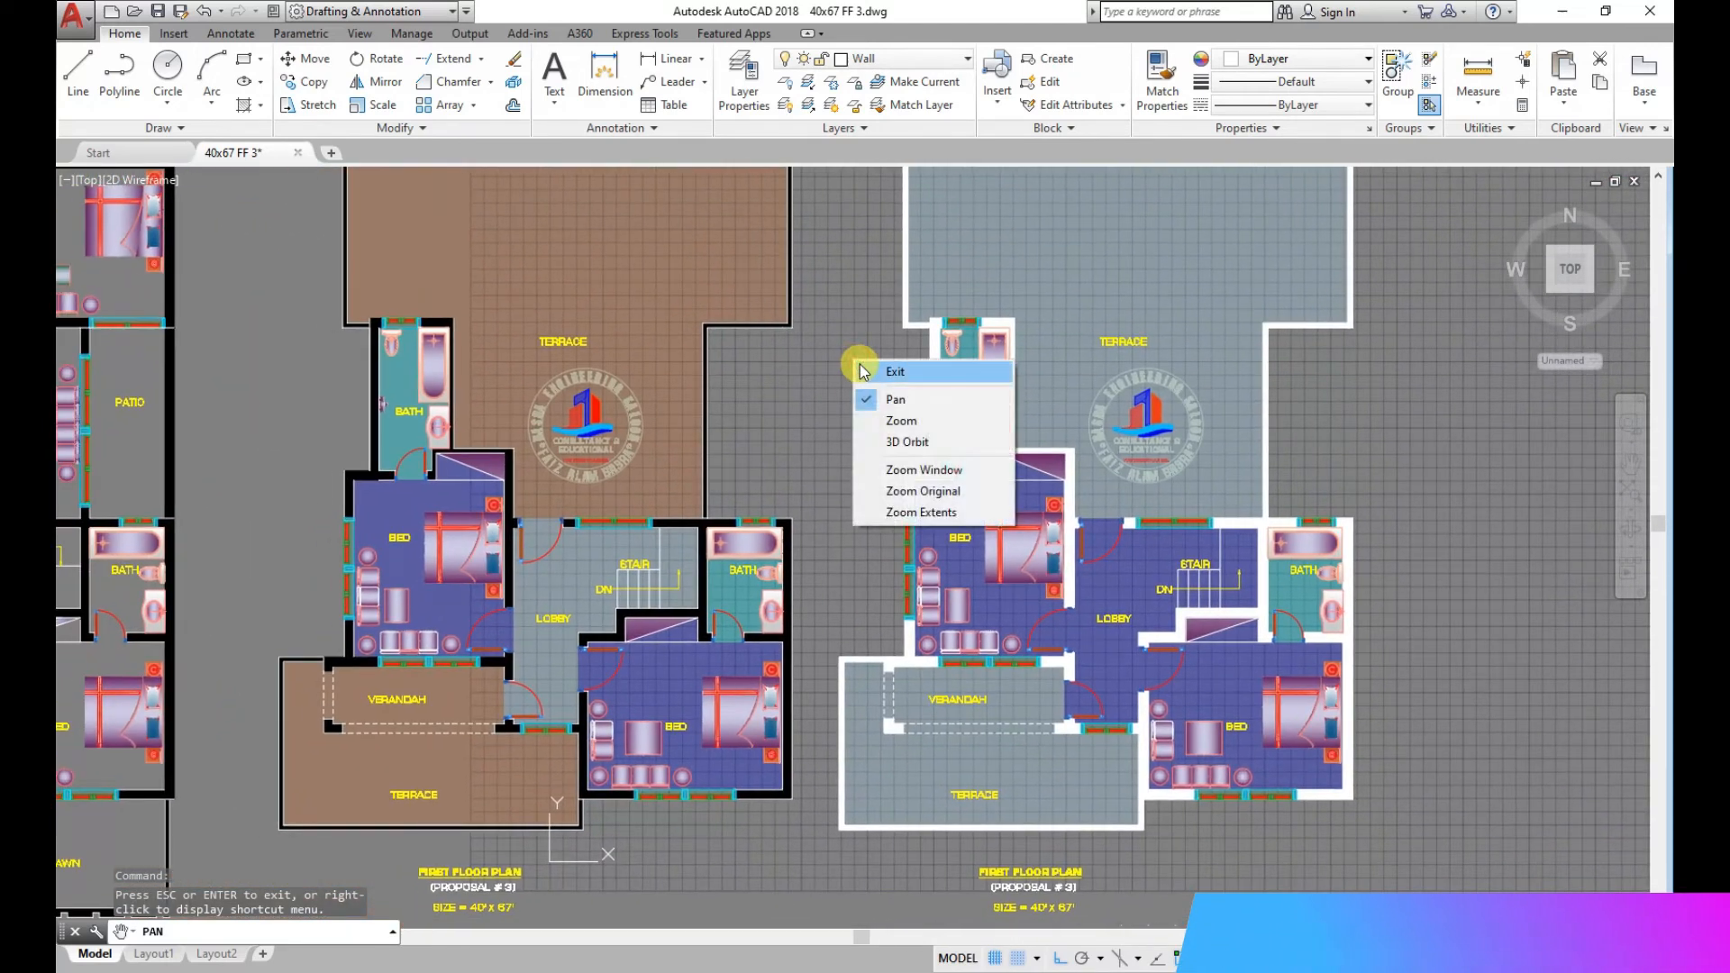
left_click(867, 365)
left_click(314, 59)
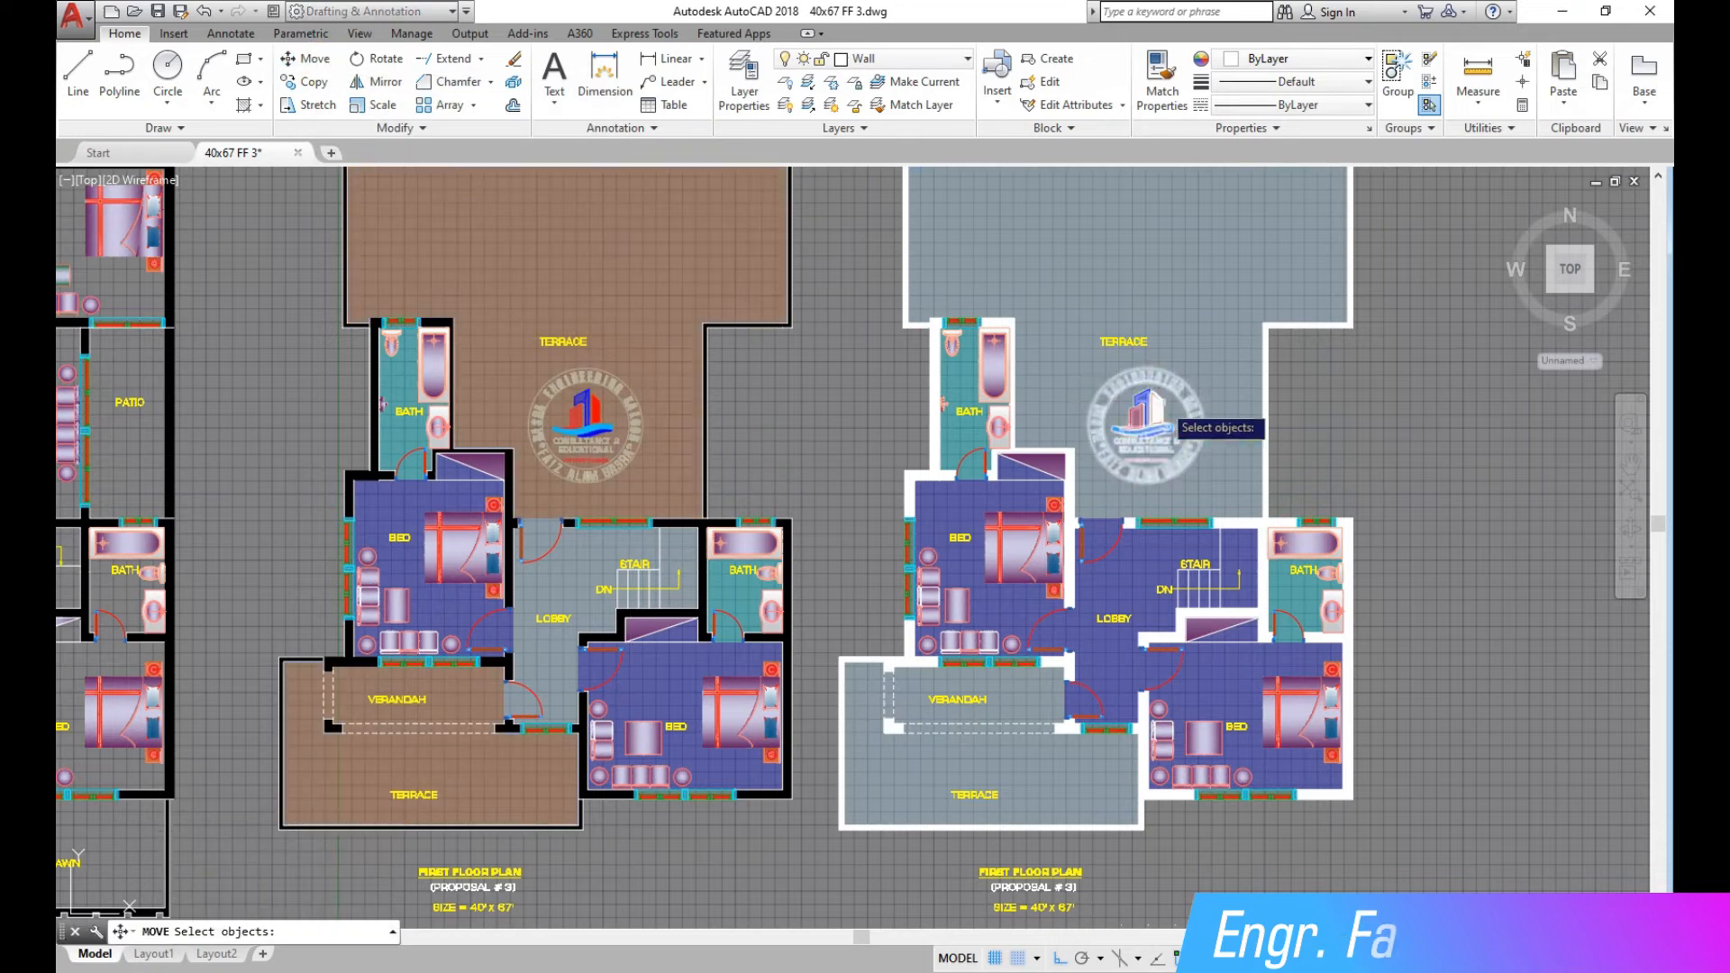
left_click(584, 423)
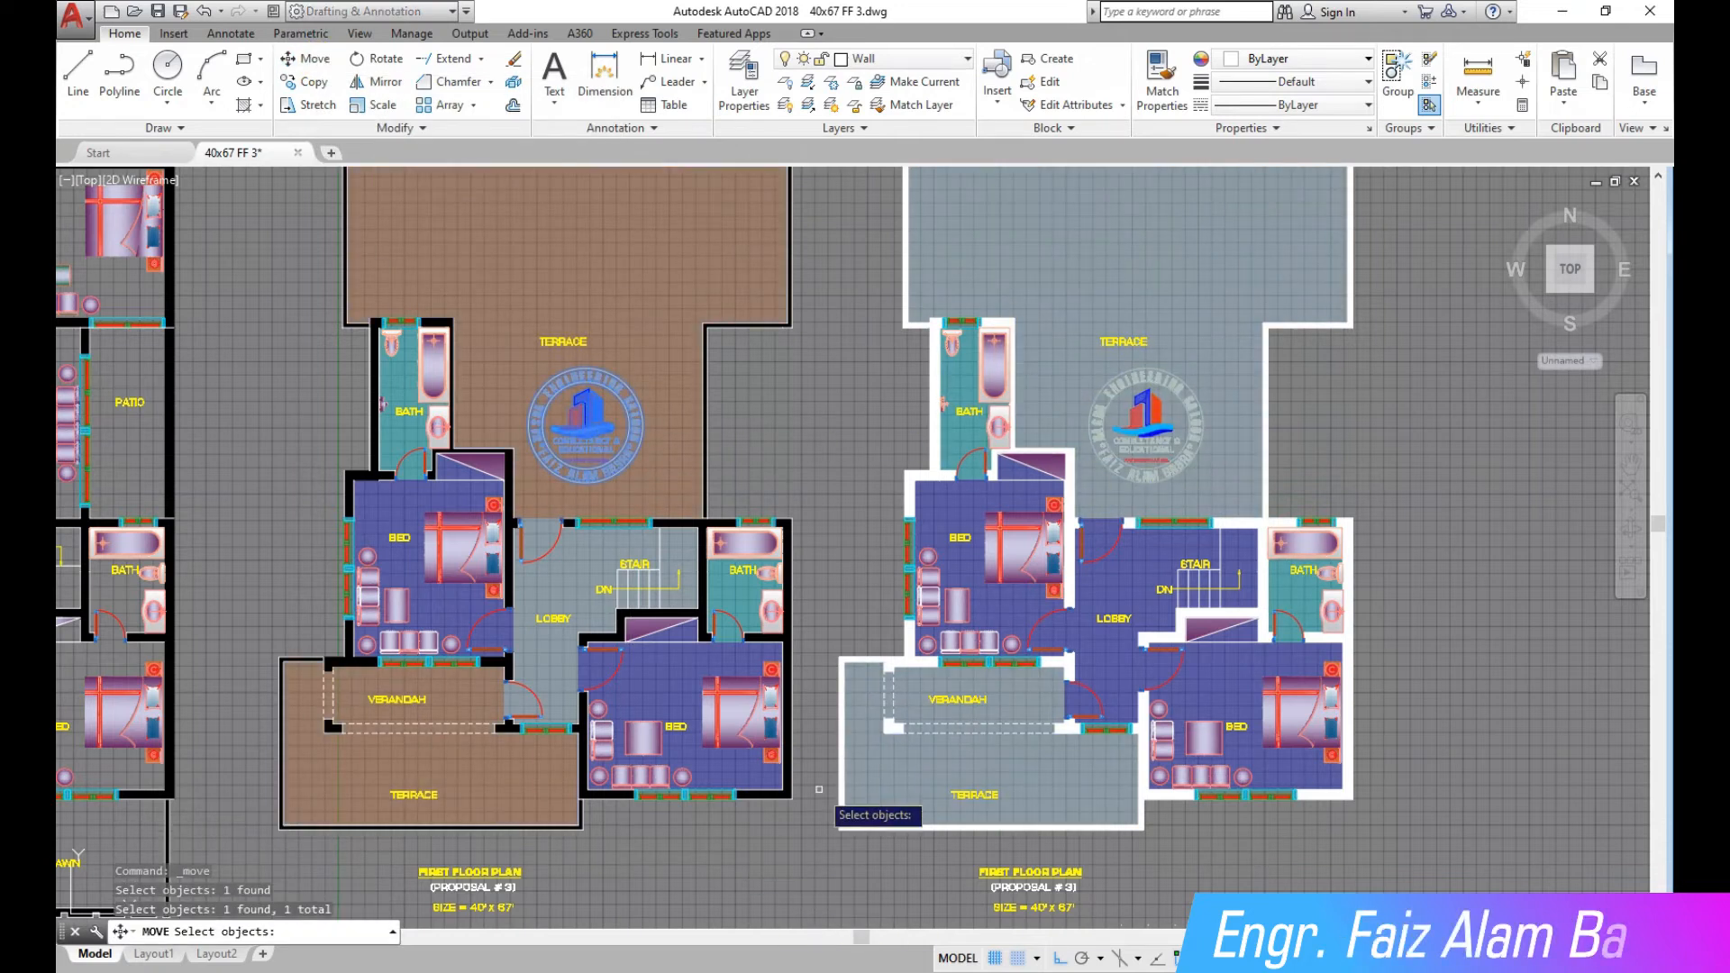
scroll(818, 789, "down", 3)
key("Return")
left_click(1377, 487)
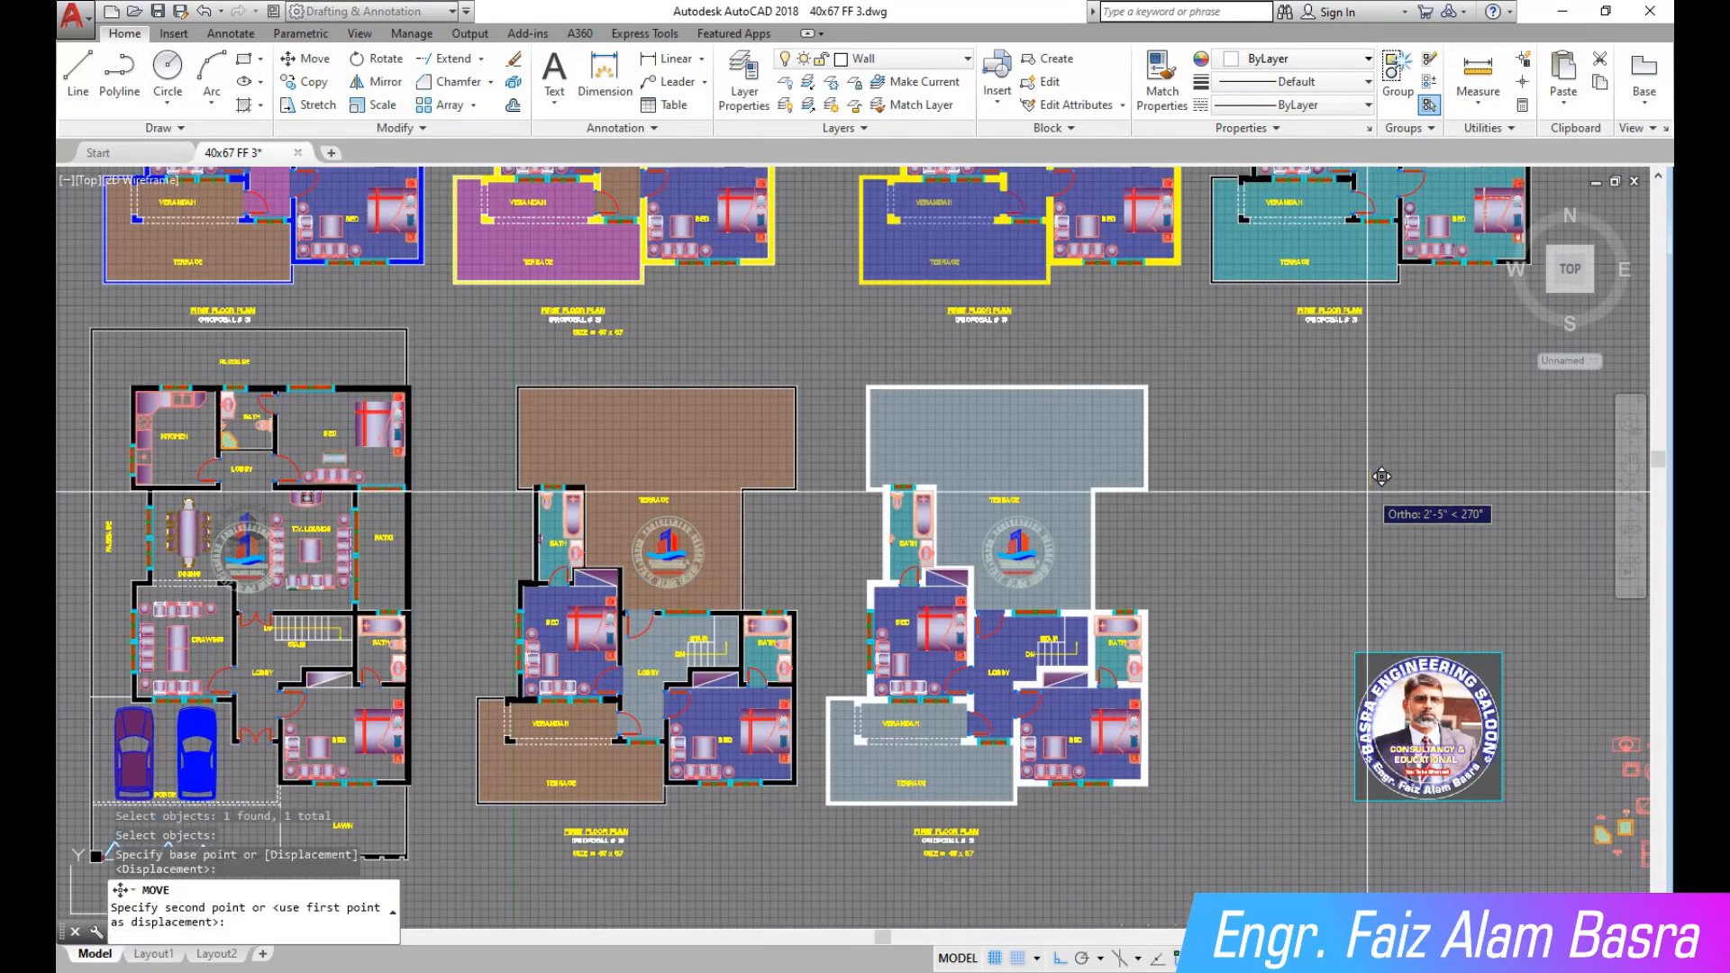
key("Escape")
scroll(1421, 482, "down", 2)
scroll(892, 630, "up", 4)
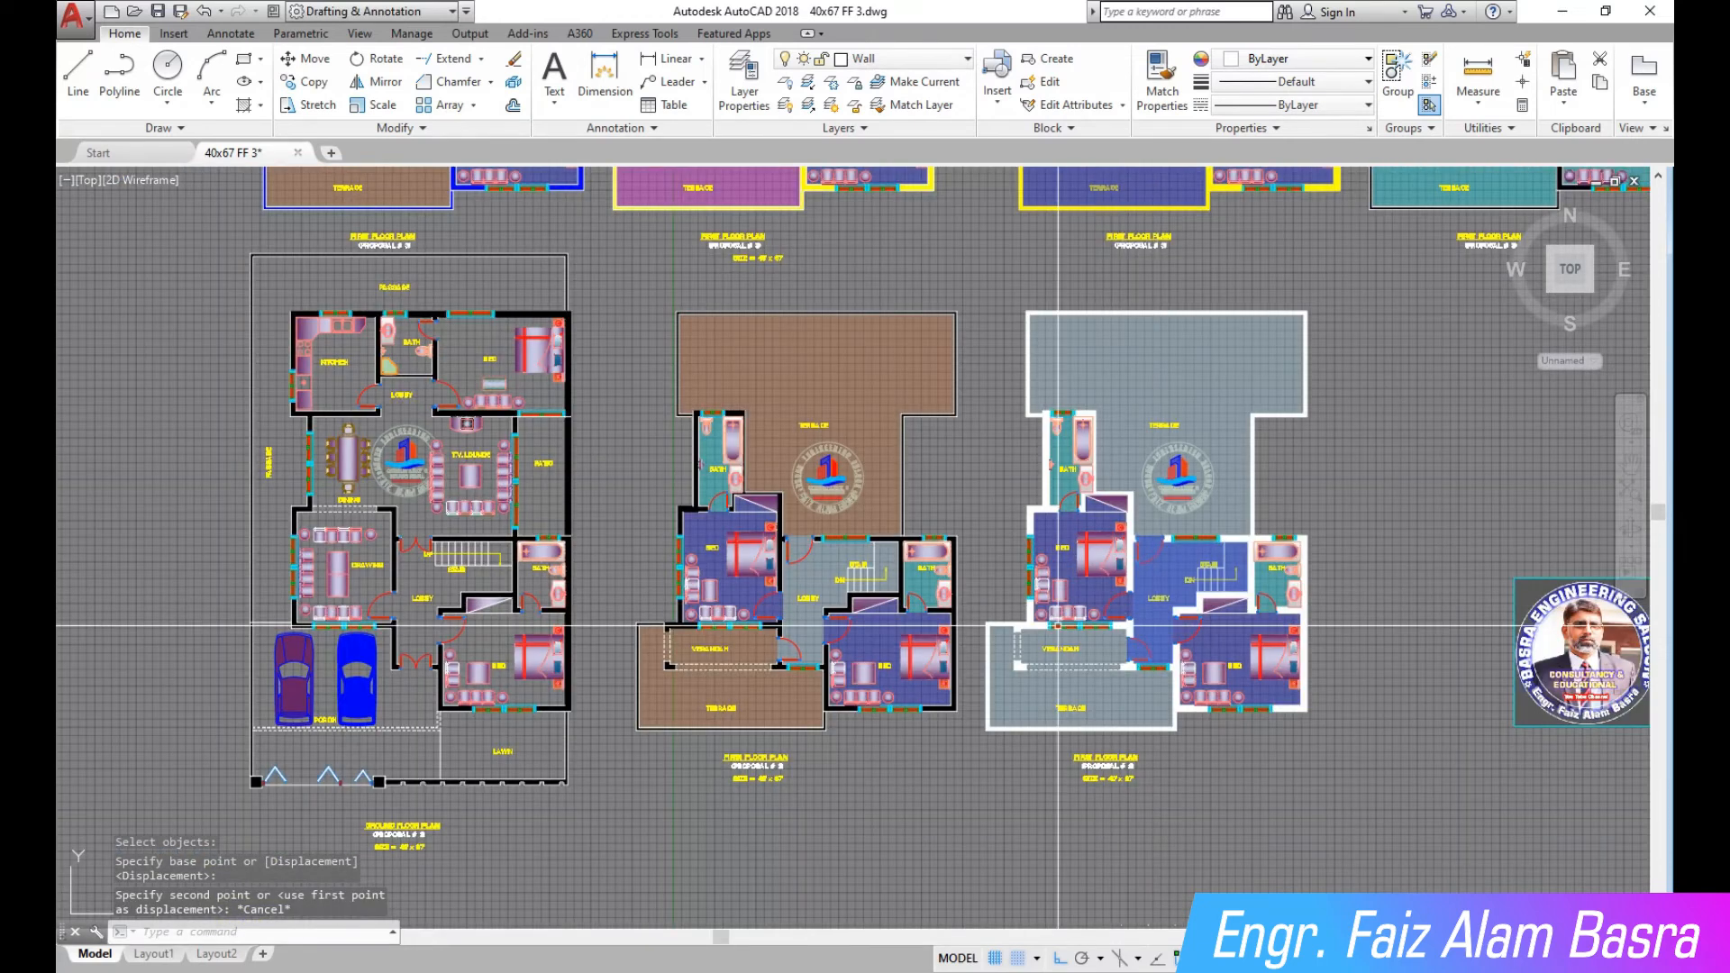
Move the ground floor plan's logo from between the dining area and TV lounge straight down onto the lobby
left_click(306, 58)
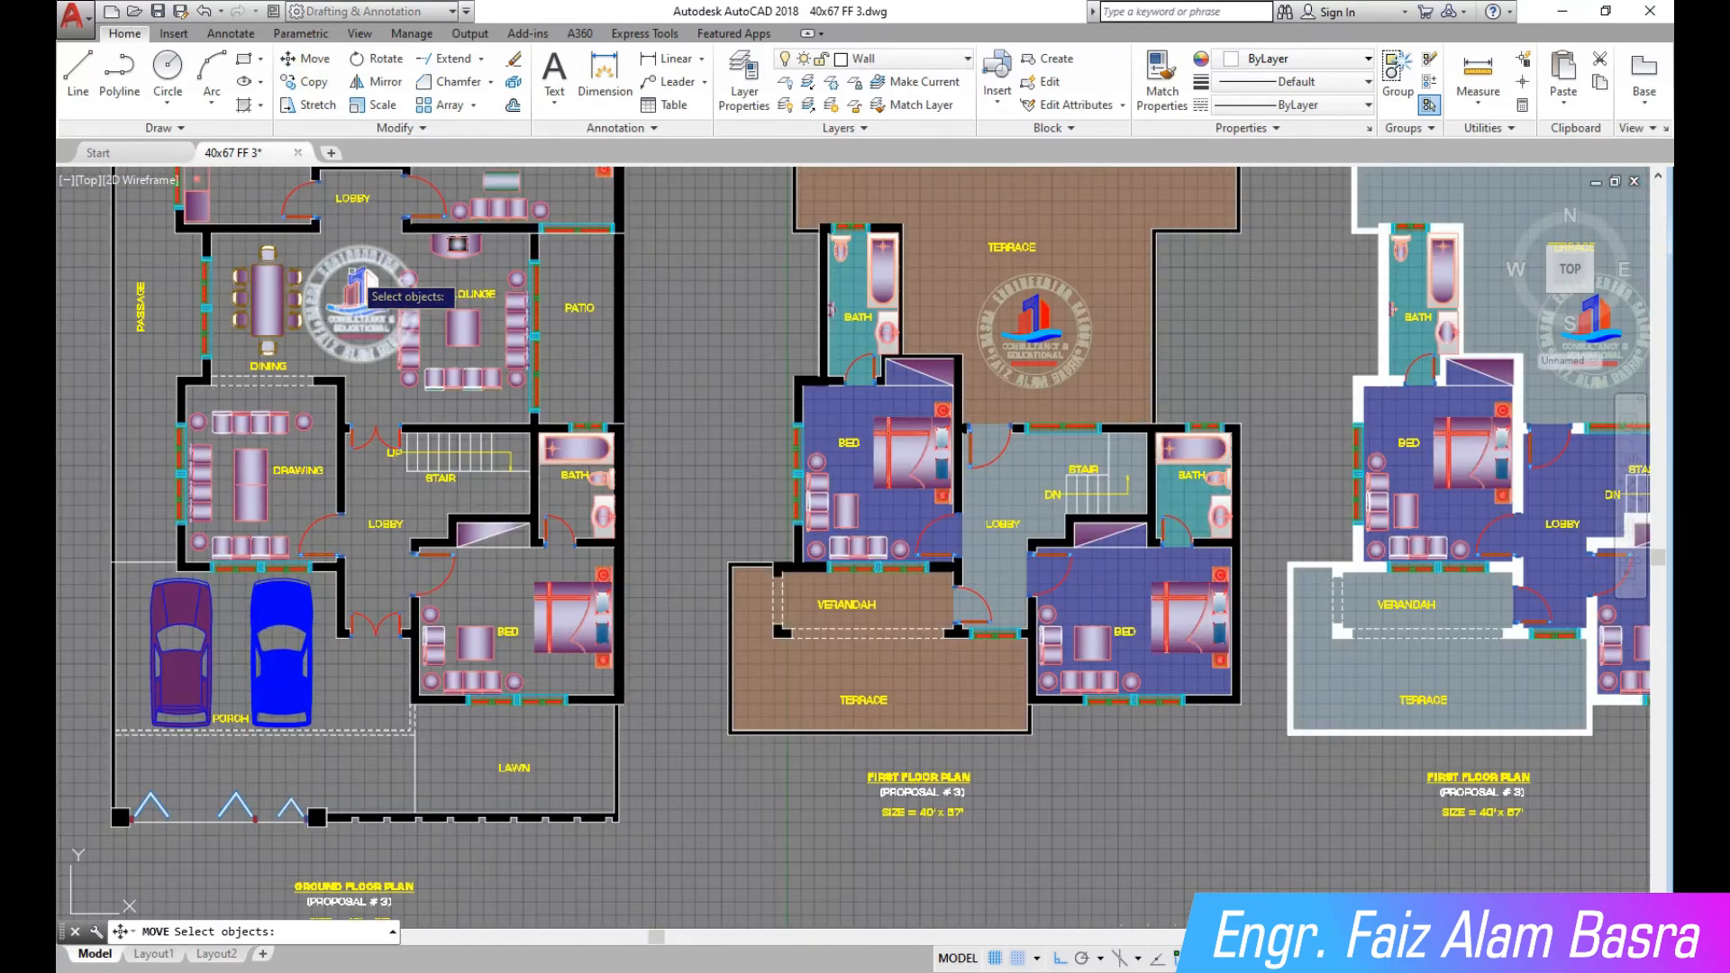
key("Return")
left_click(675, 274)
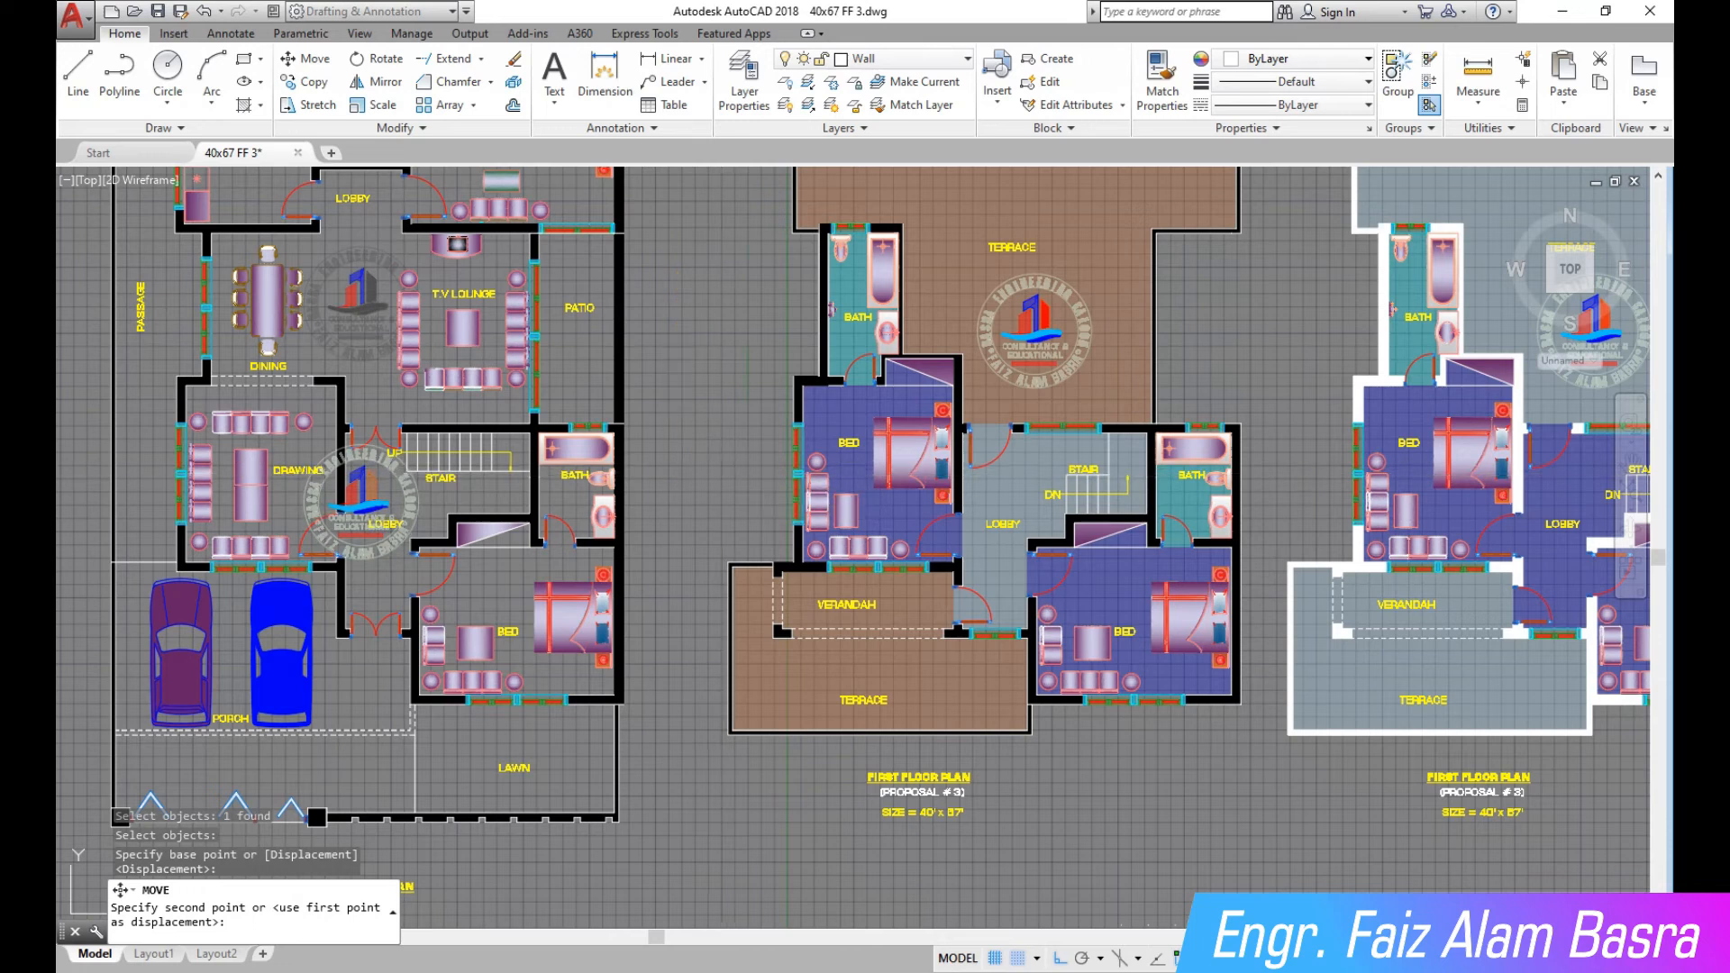
left_click(665, 244)
Move the black-walled first floor copy's logo about 12'-8" straight down from the terrace onto the lobby
left_click(309, 59)
left_click(1034, 323)
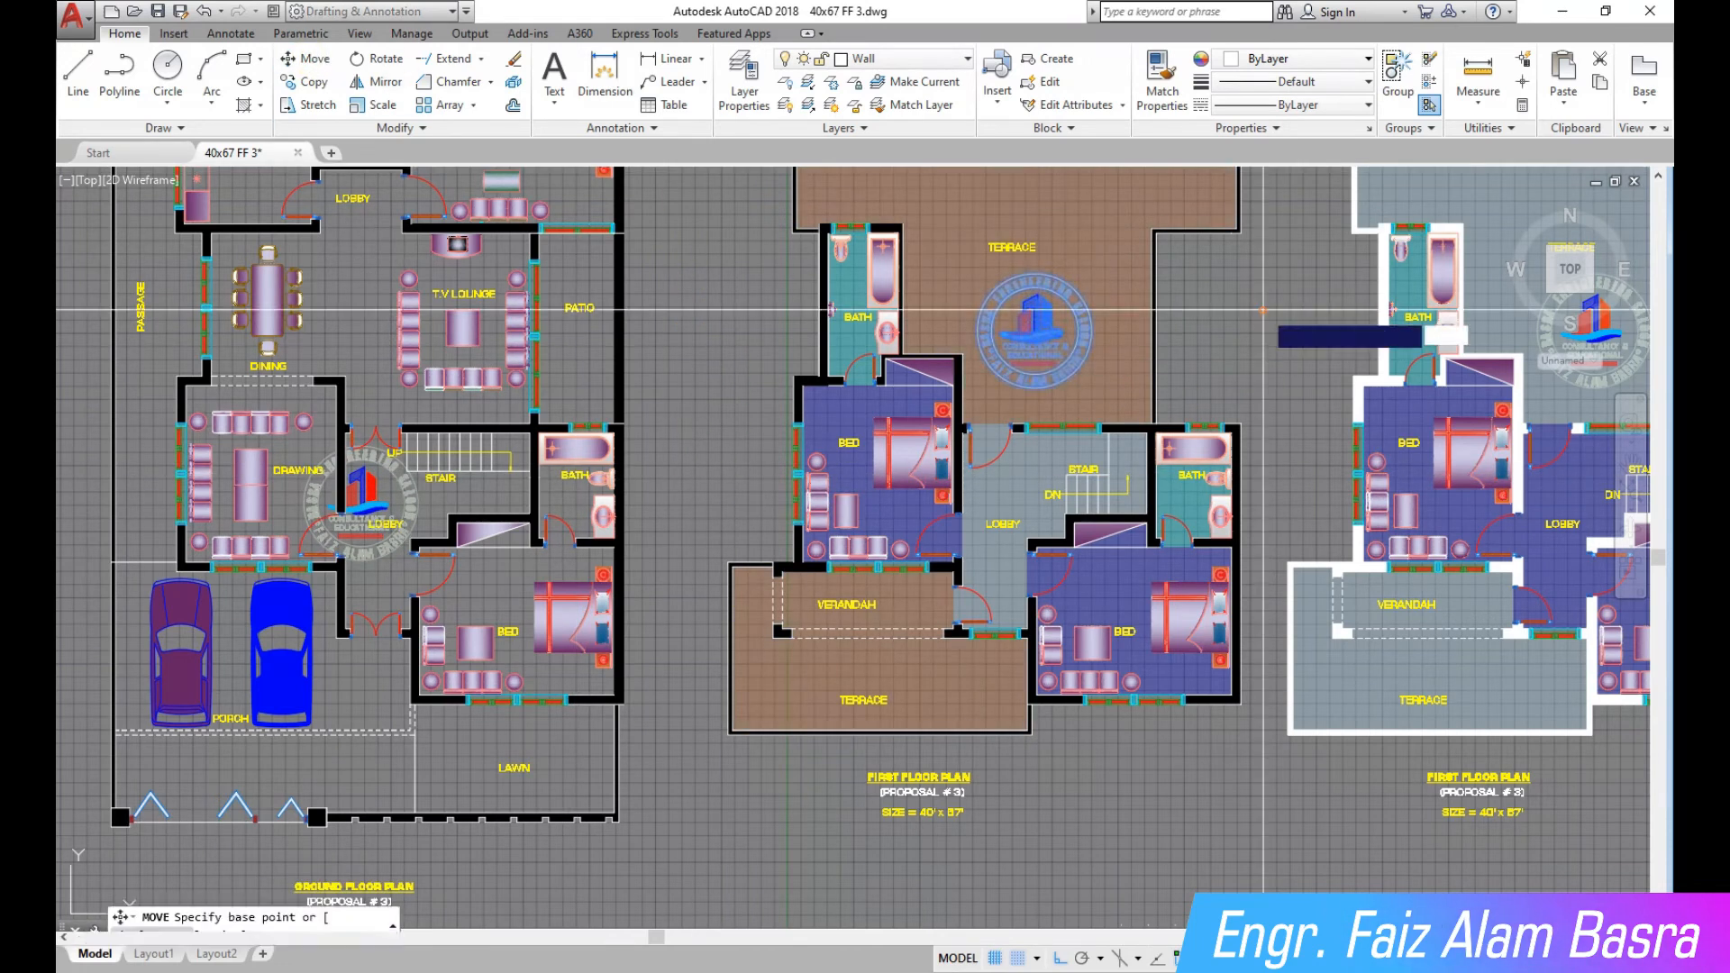
key("Return")
left_click(1264, 311)
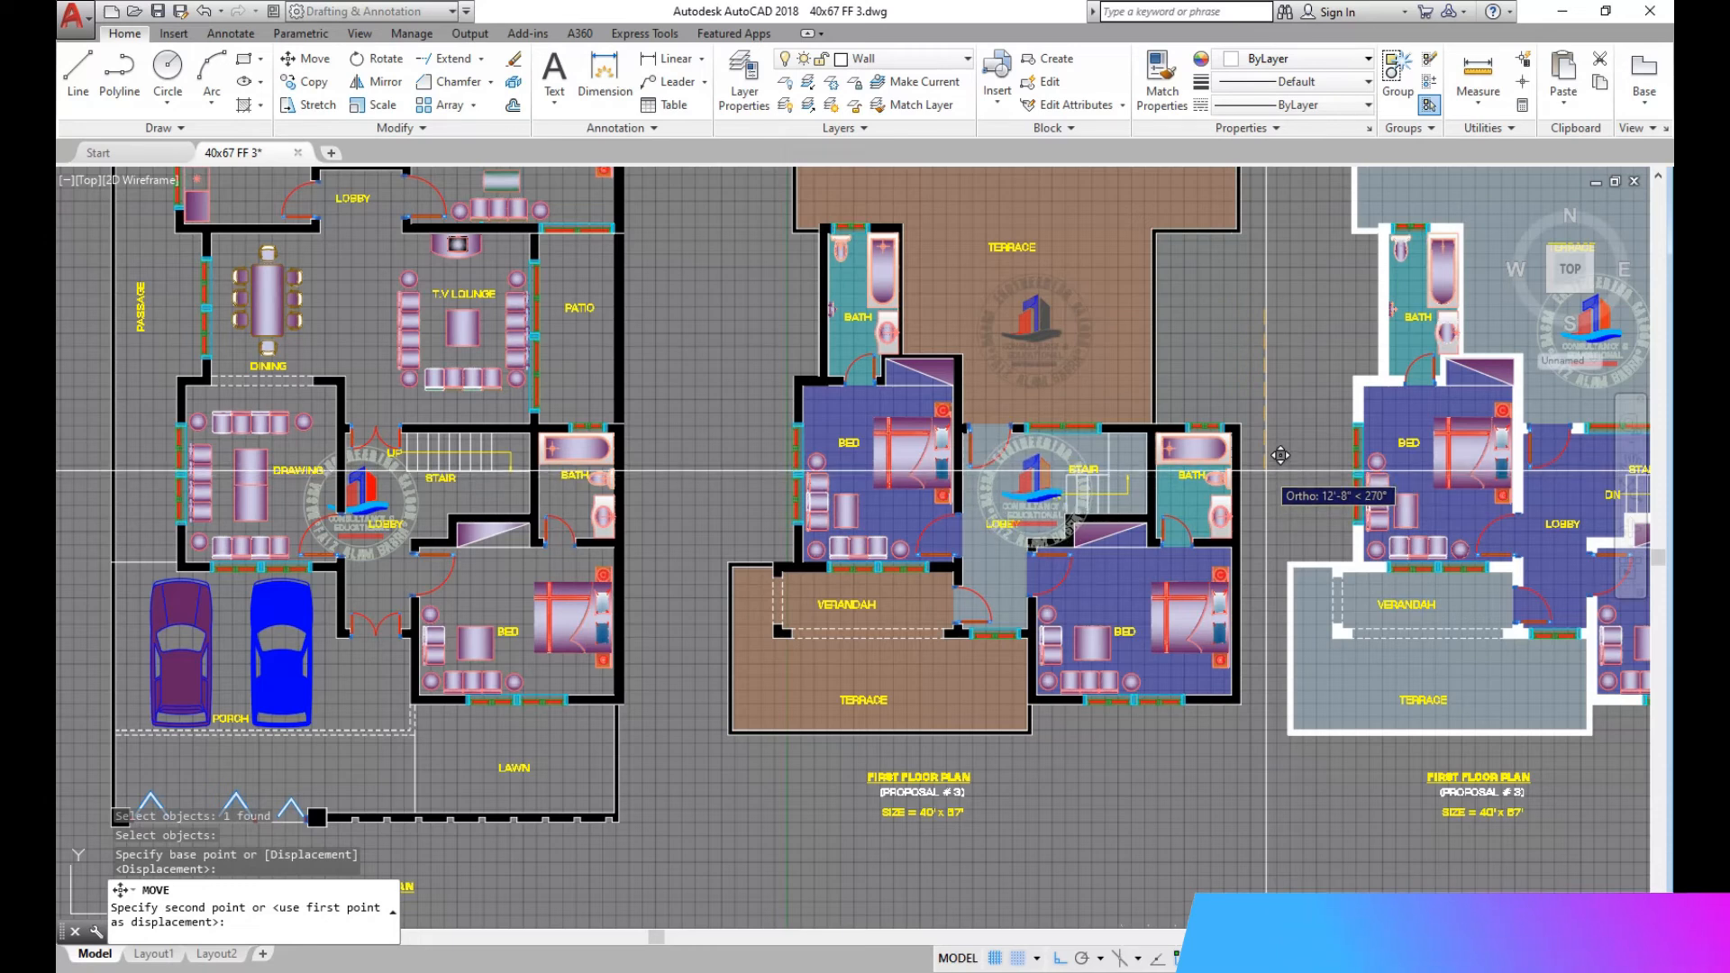
left_click(1279, 460)
scroll(360, 514, "down", 3)
scroll(1252, 408, "up", 3)
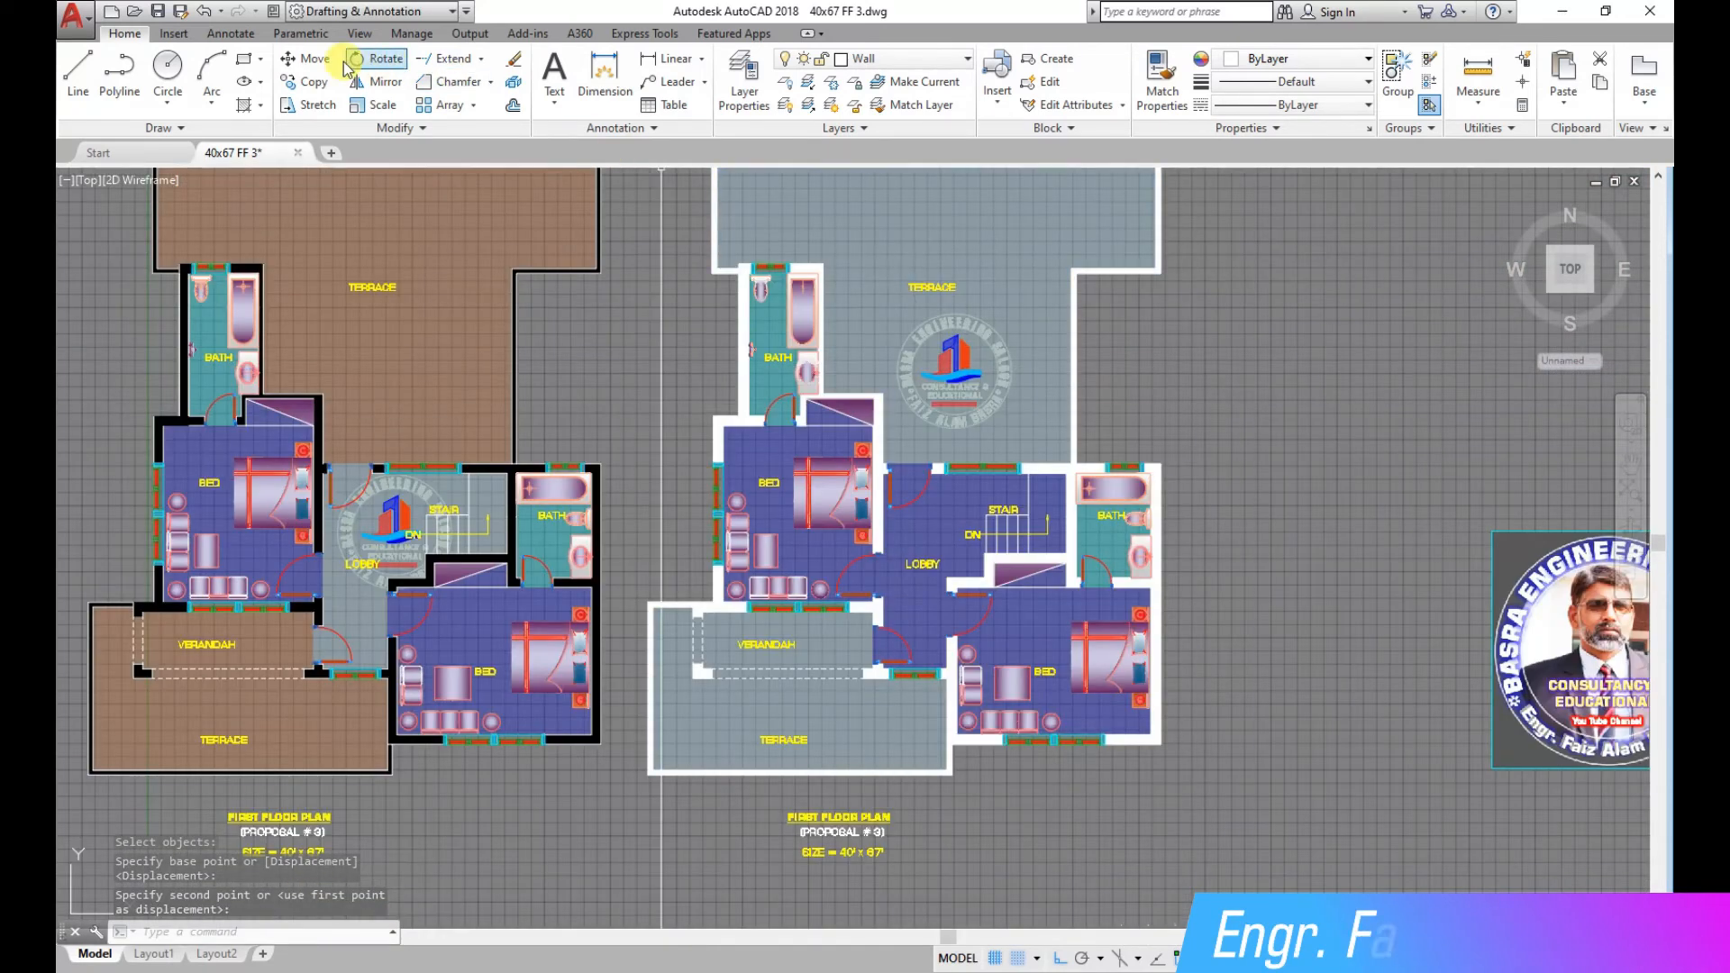
Move the white-walled copy's logo about 14'-9" from the terrace onto the lobby, with orthogonal constraint off
left_click(317, 59)
key("Return")
left_click(1324, 334)
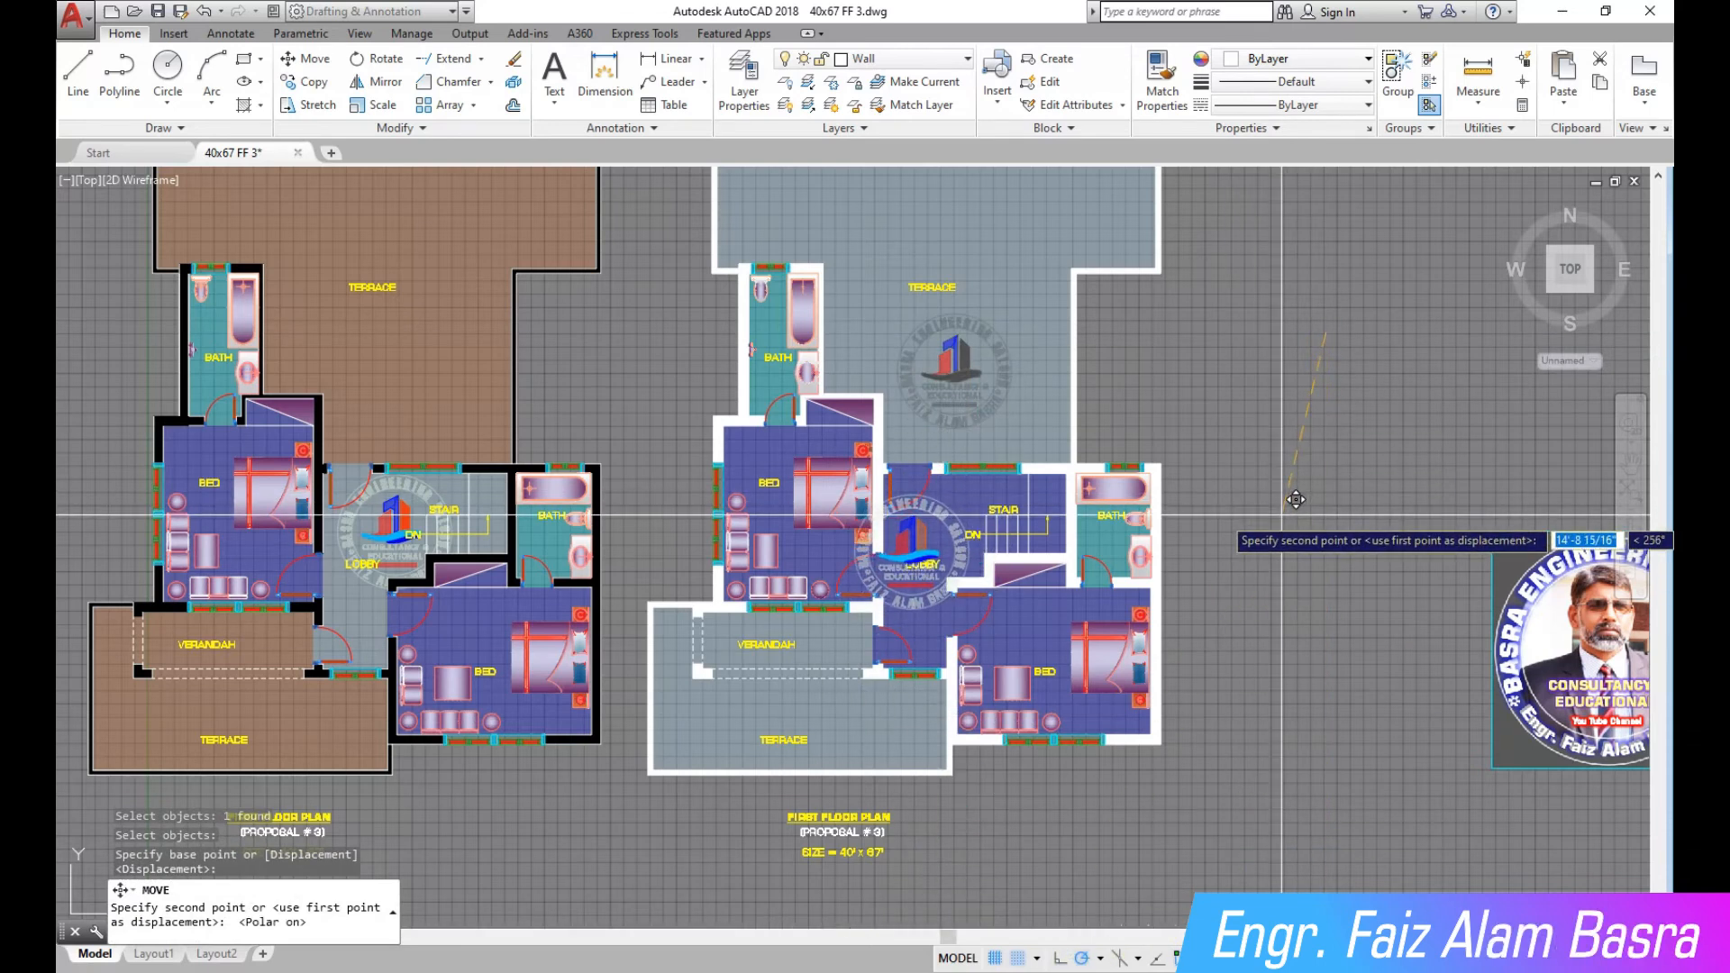
left_click(1294, 498)
scroll(745, 474, "down", 2)
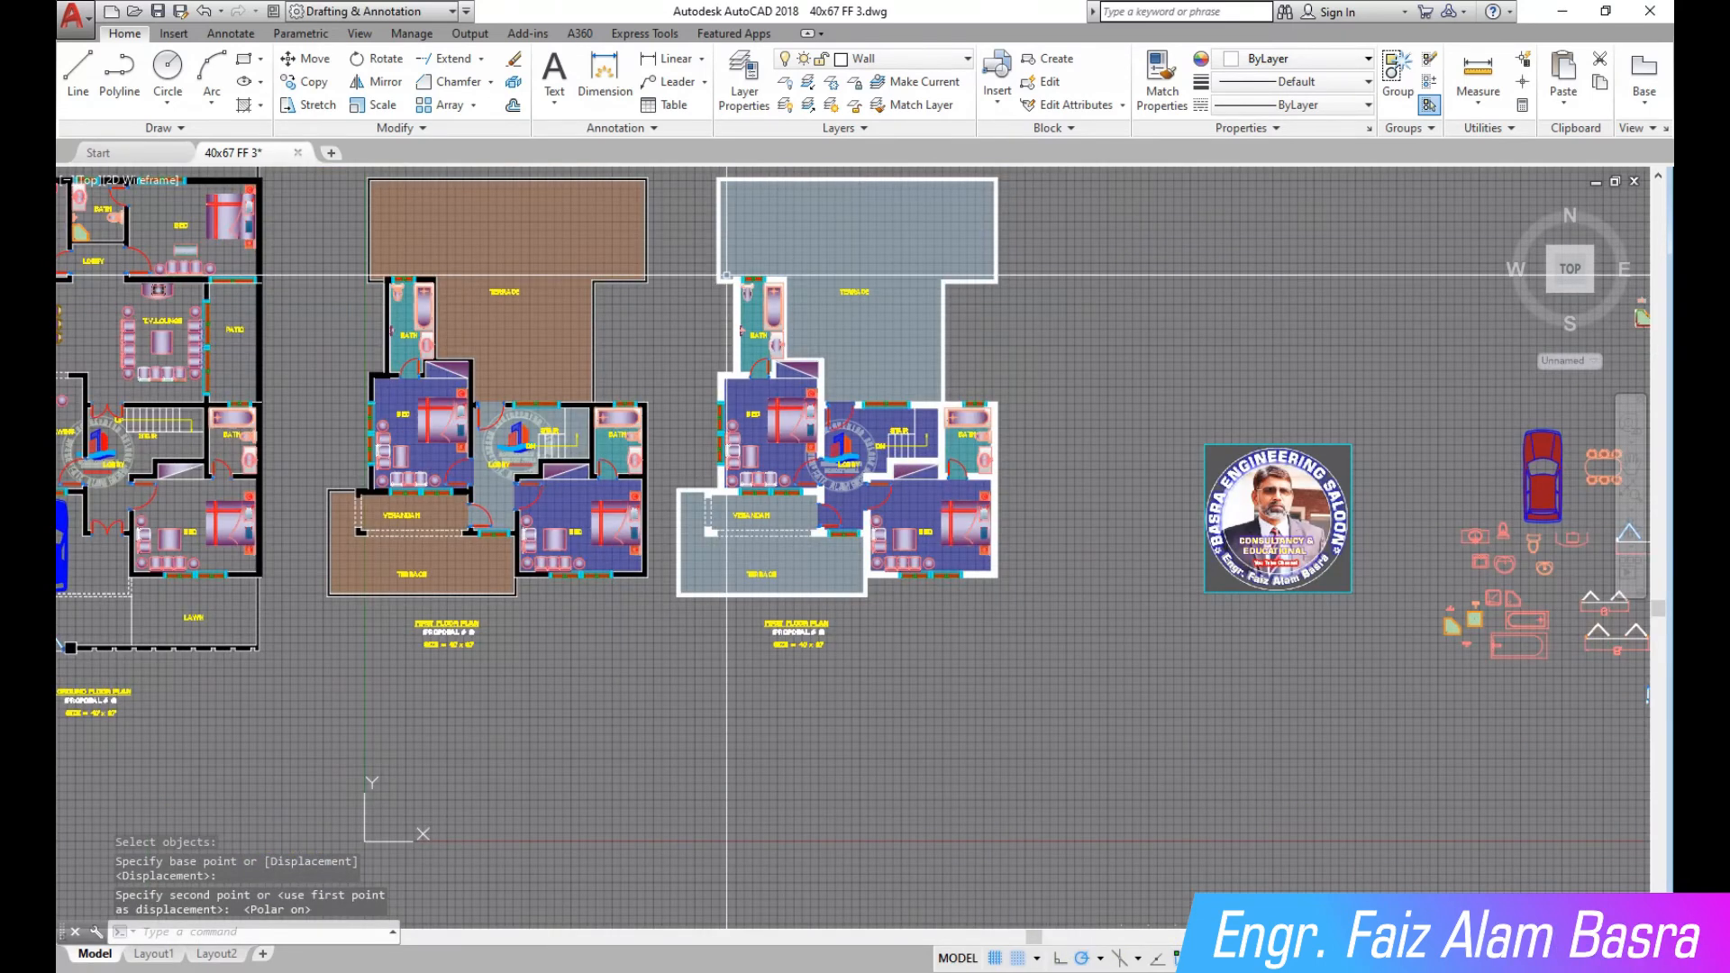
Bring the logo on the white-walled copy's lobby to the front of the draw order
scroll(744, 474, "up", 5)
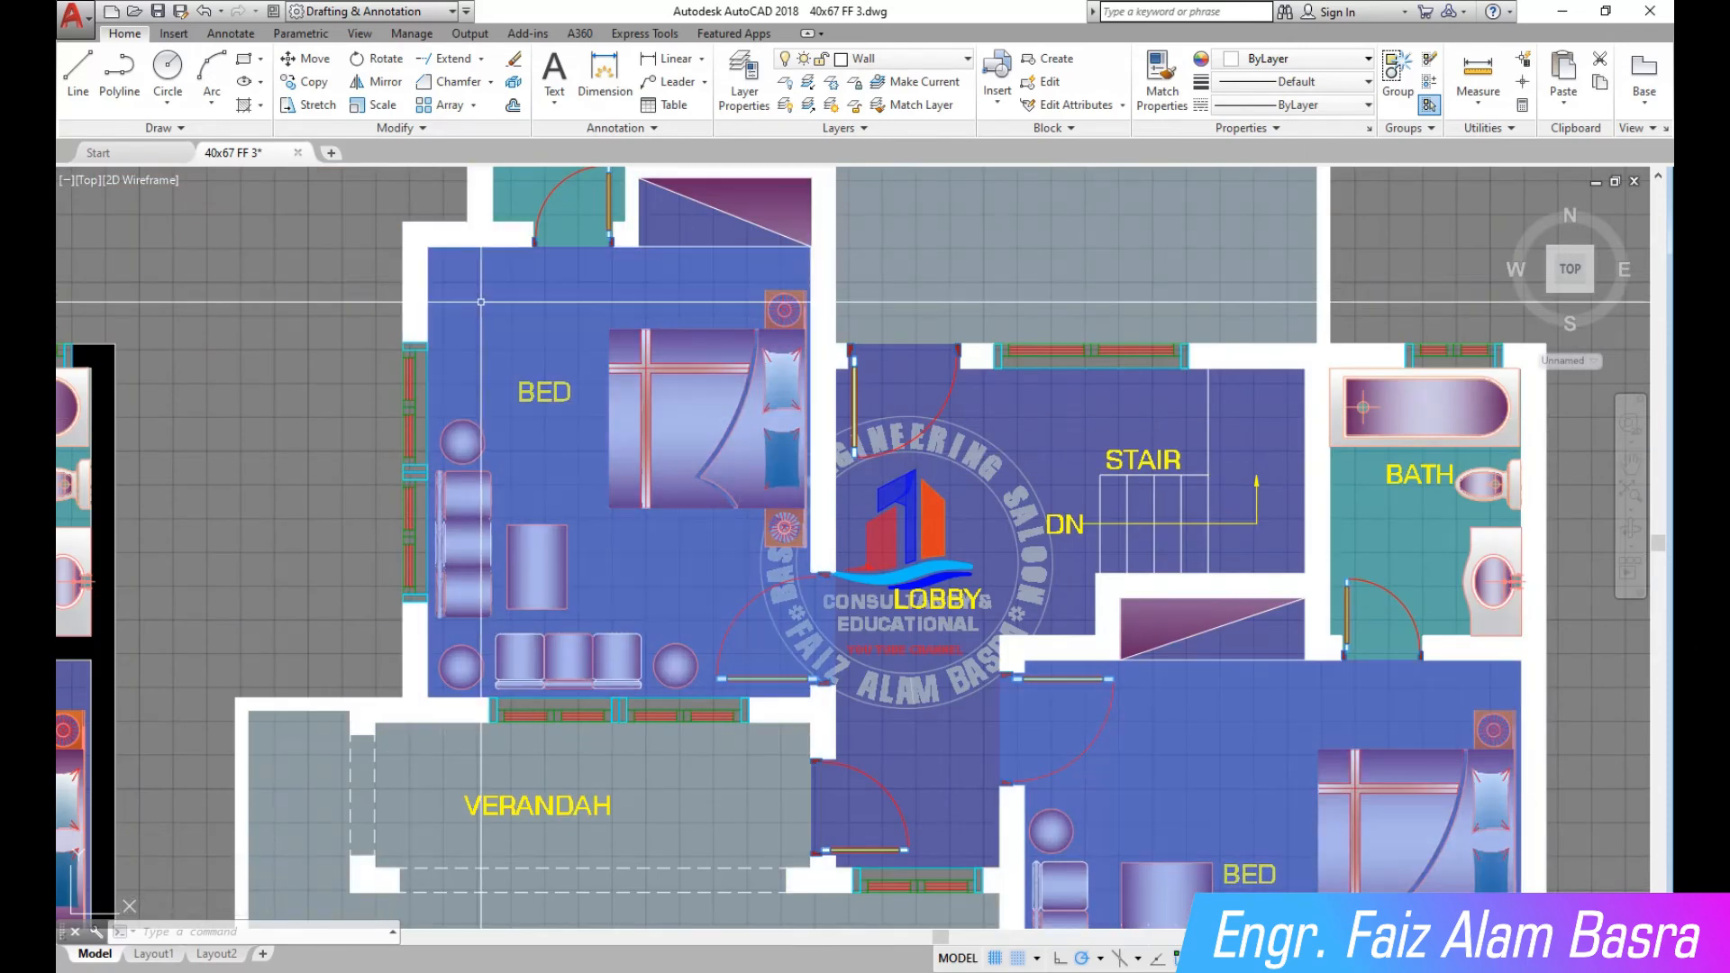
left_click(909, 689)
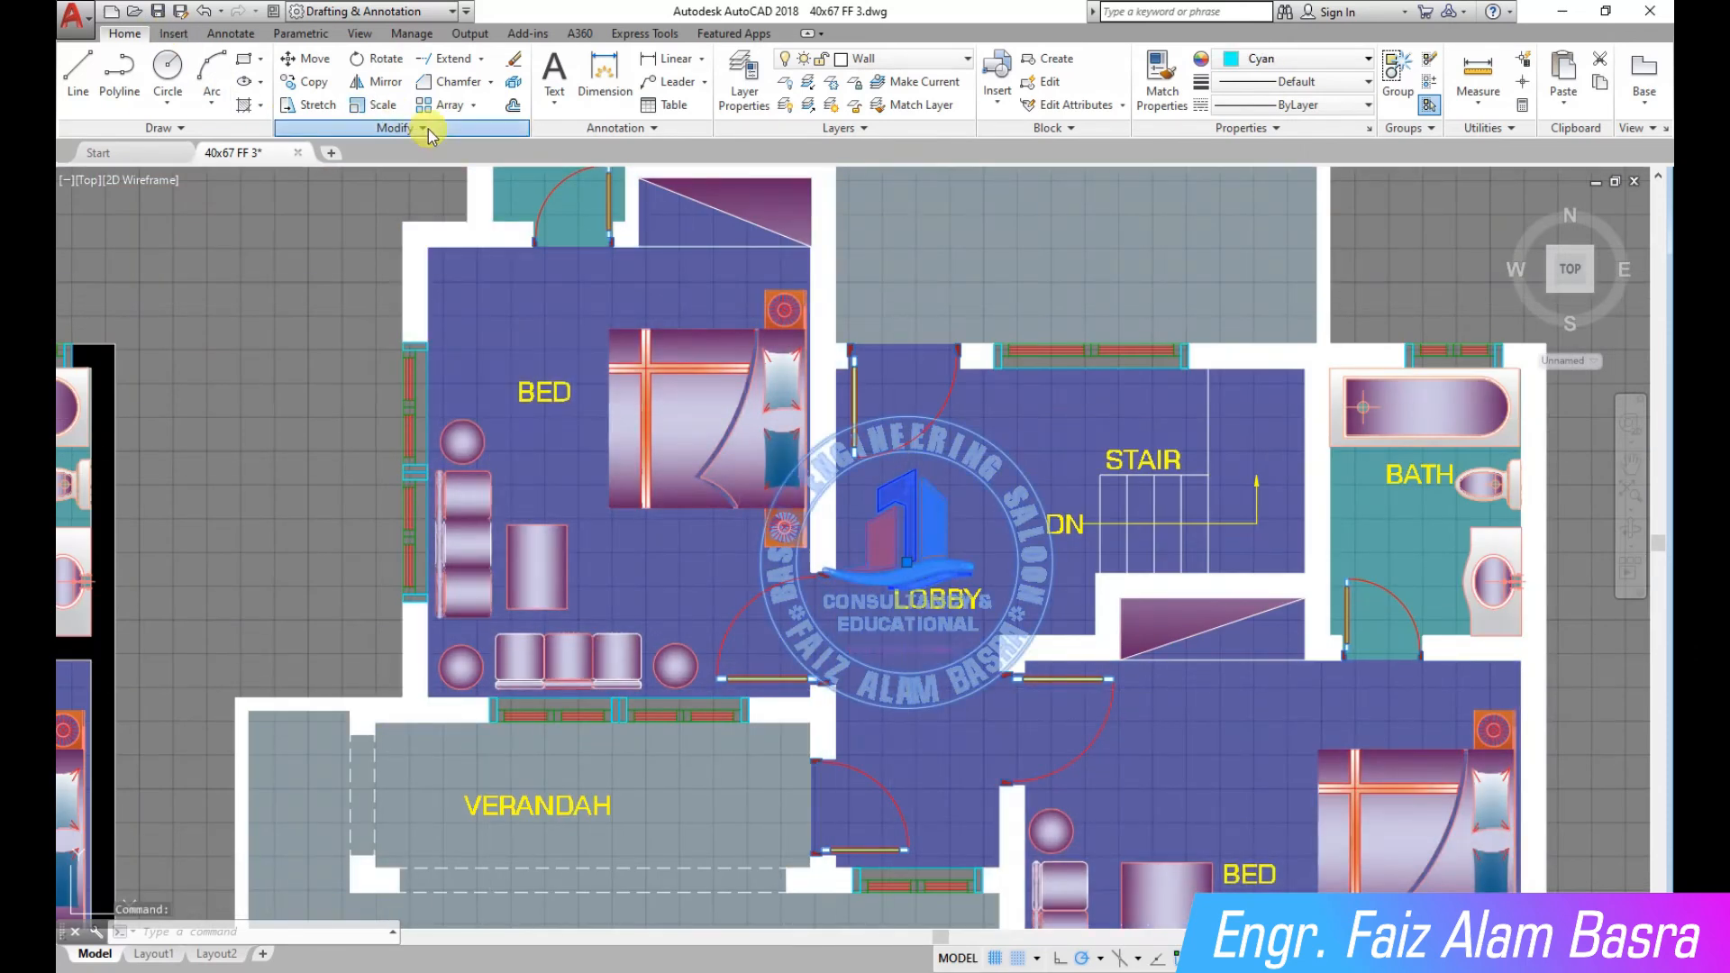
left_click(428, 130)
left_click(485, 175)
left_click(509, 206)
key("Escape")
Bring the logo on the black-walled first floor copy's lobby to the front of the draw order
scroll(738, 270, "down", 4)
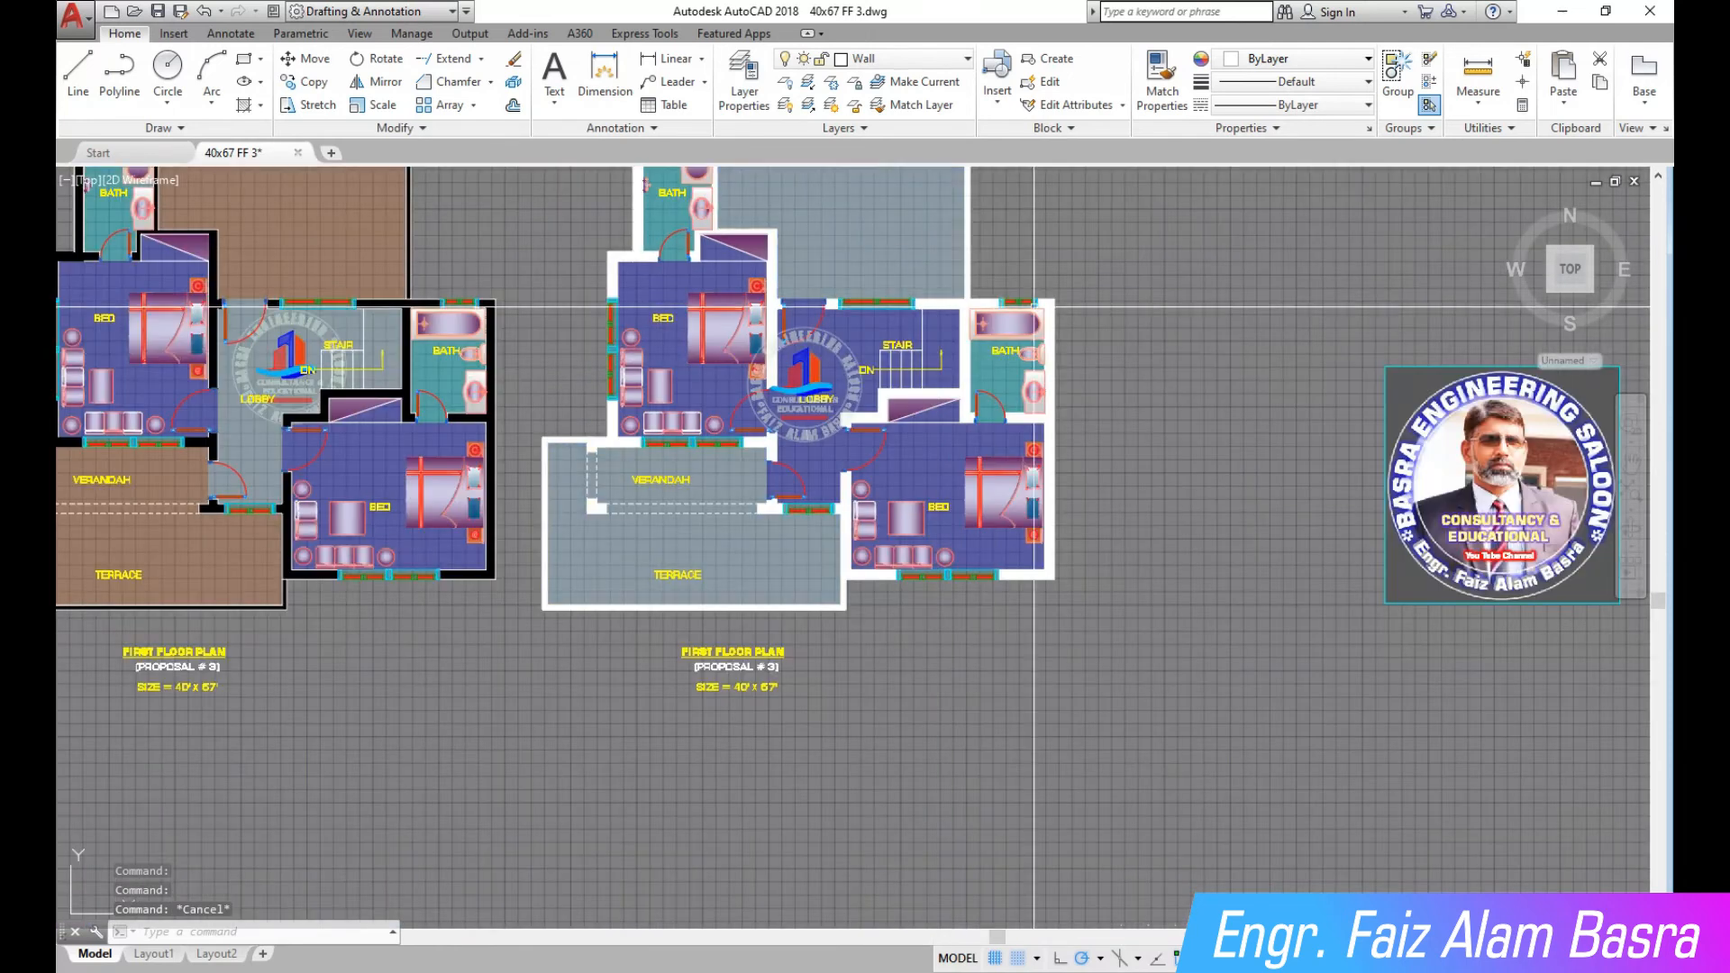
scroll(134, 356, "up", 4)
left_click(574, 342)
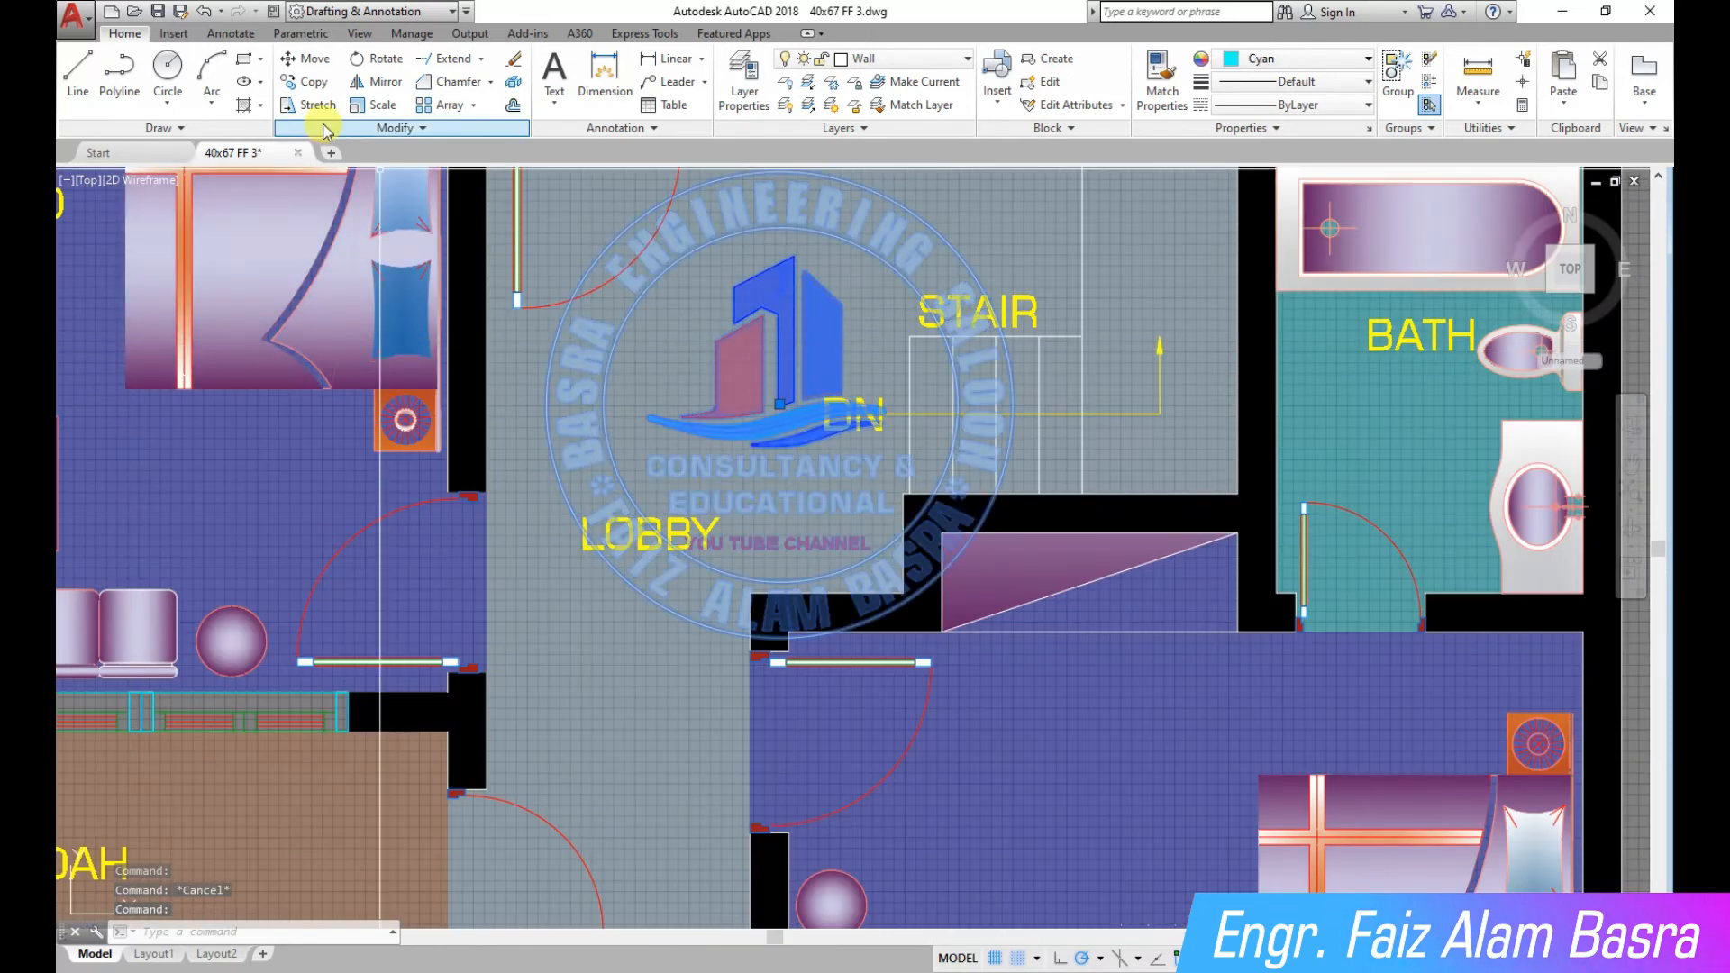
left_click(422, 128)
left_click(484, 175)
left_click(520, 214)
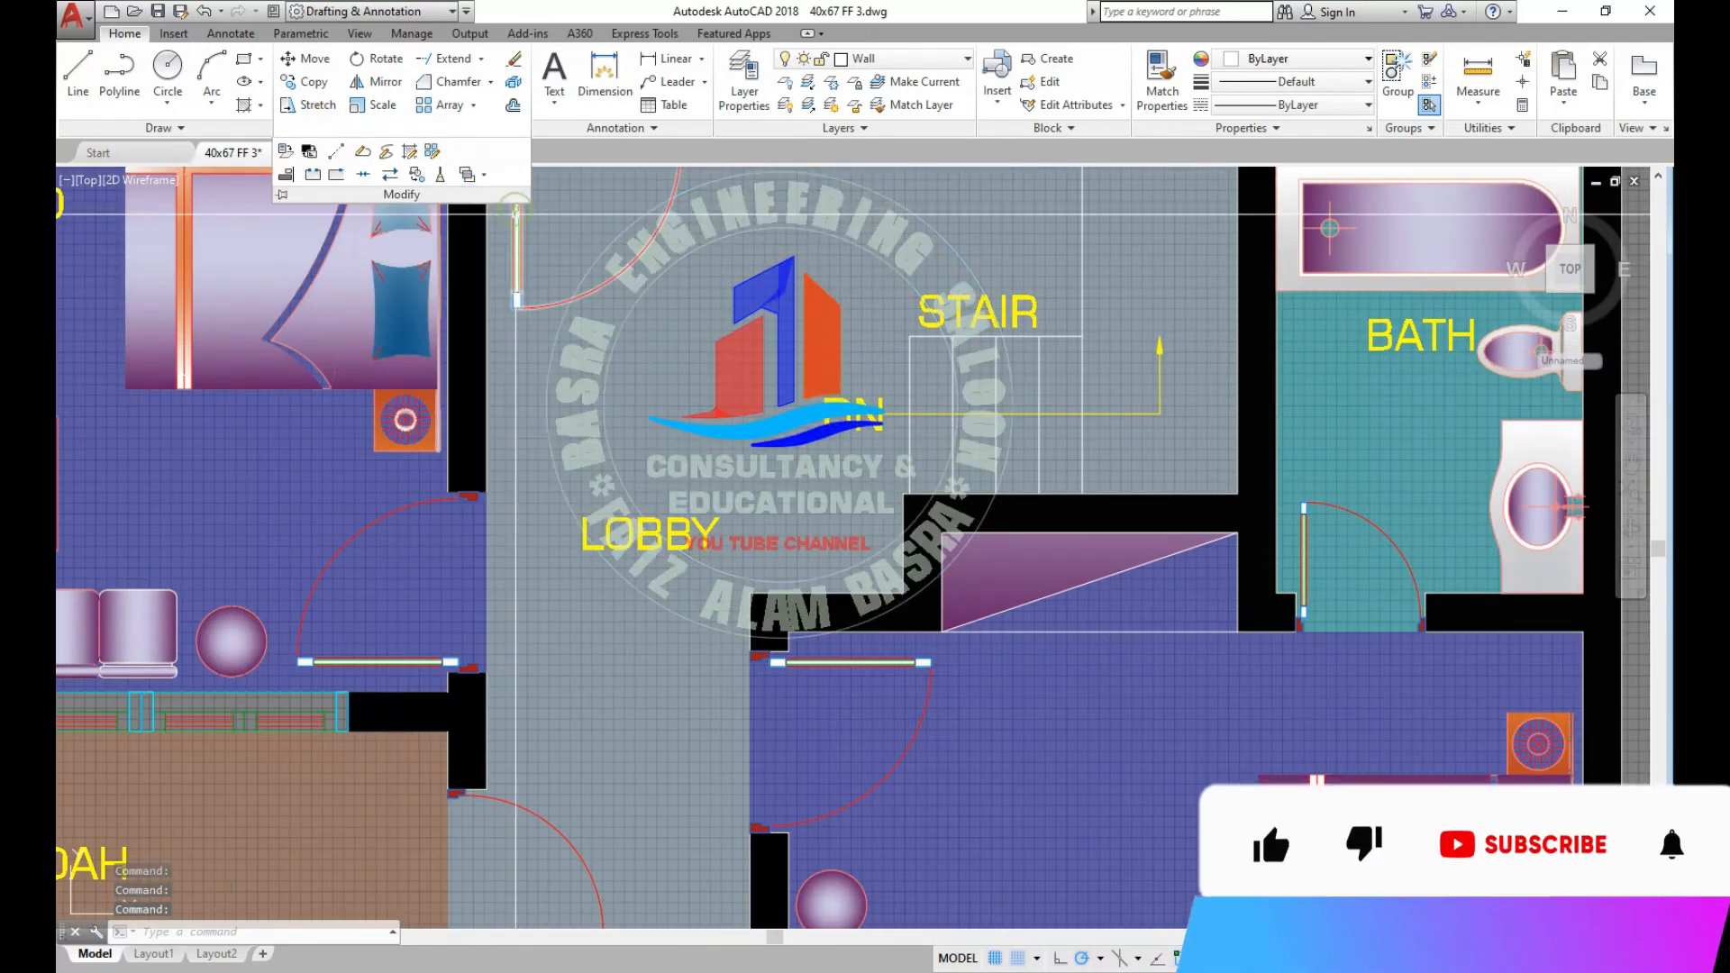
Bring the logo on the ground floor plan's lobby to the front of the draw order
scroll(242, 396, "down", 5)
scroll(242, 396, "up", 6)
left_click(330, 435)
key("Escape")
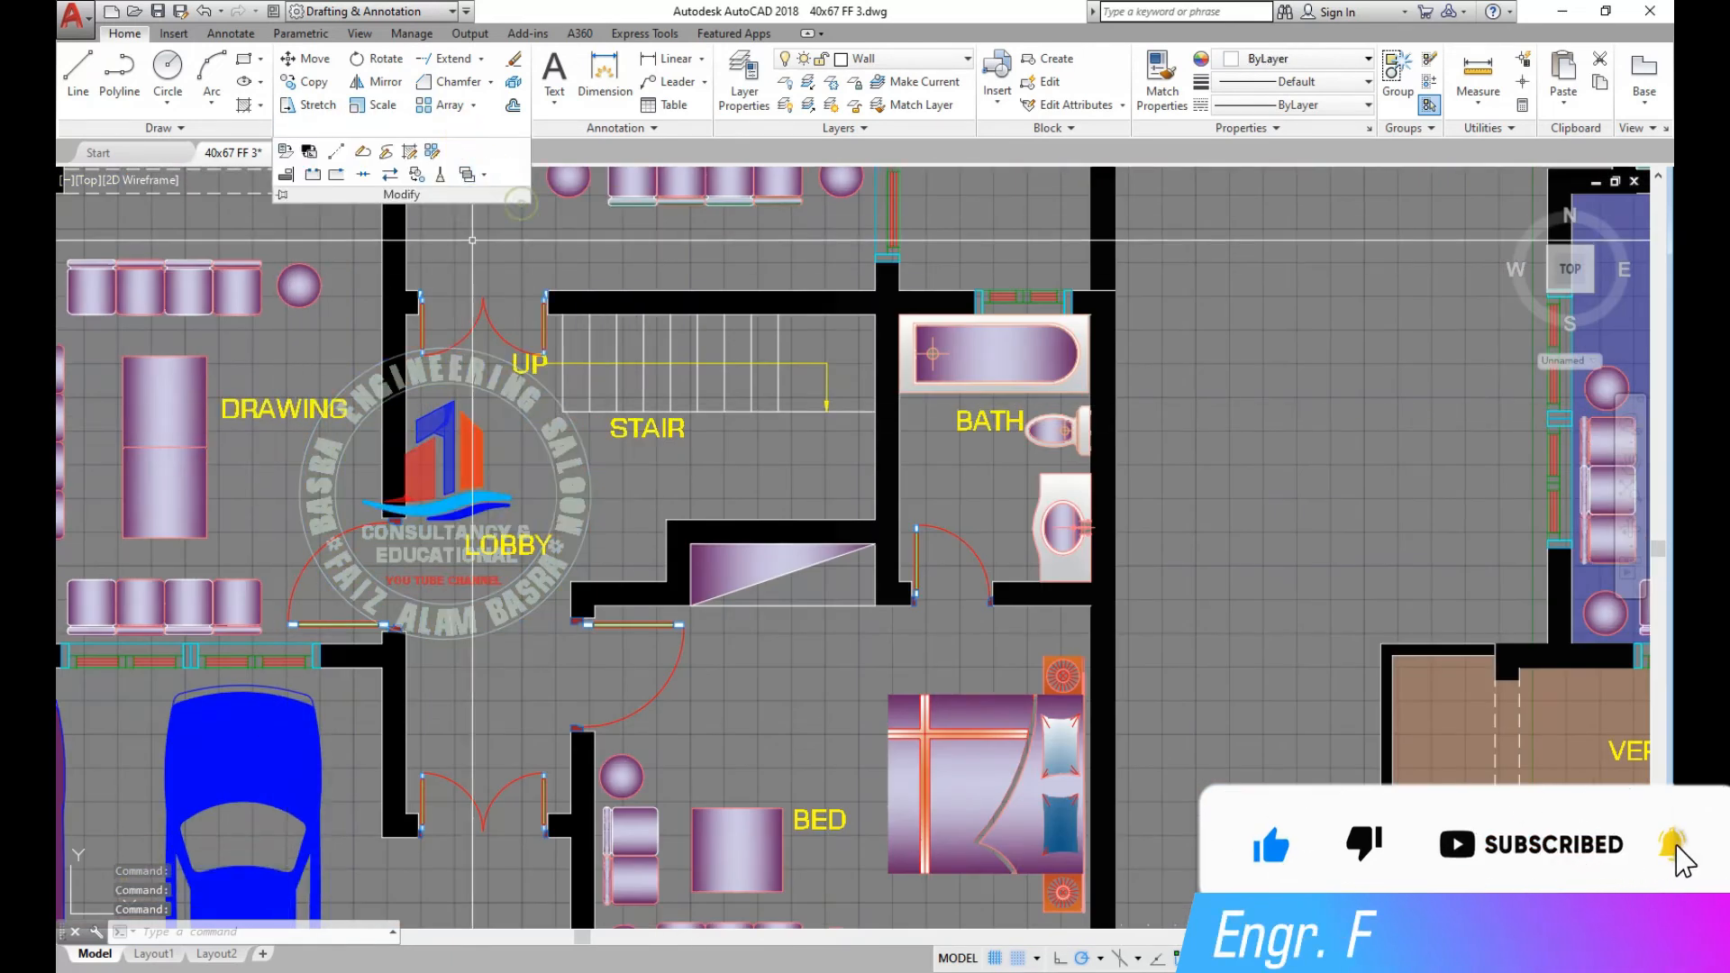
Move the four logos of the upper row's first floor copies together from the terraces straight down onto the lobbies
scroll(543, 513, "down", 8)
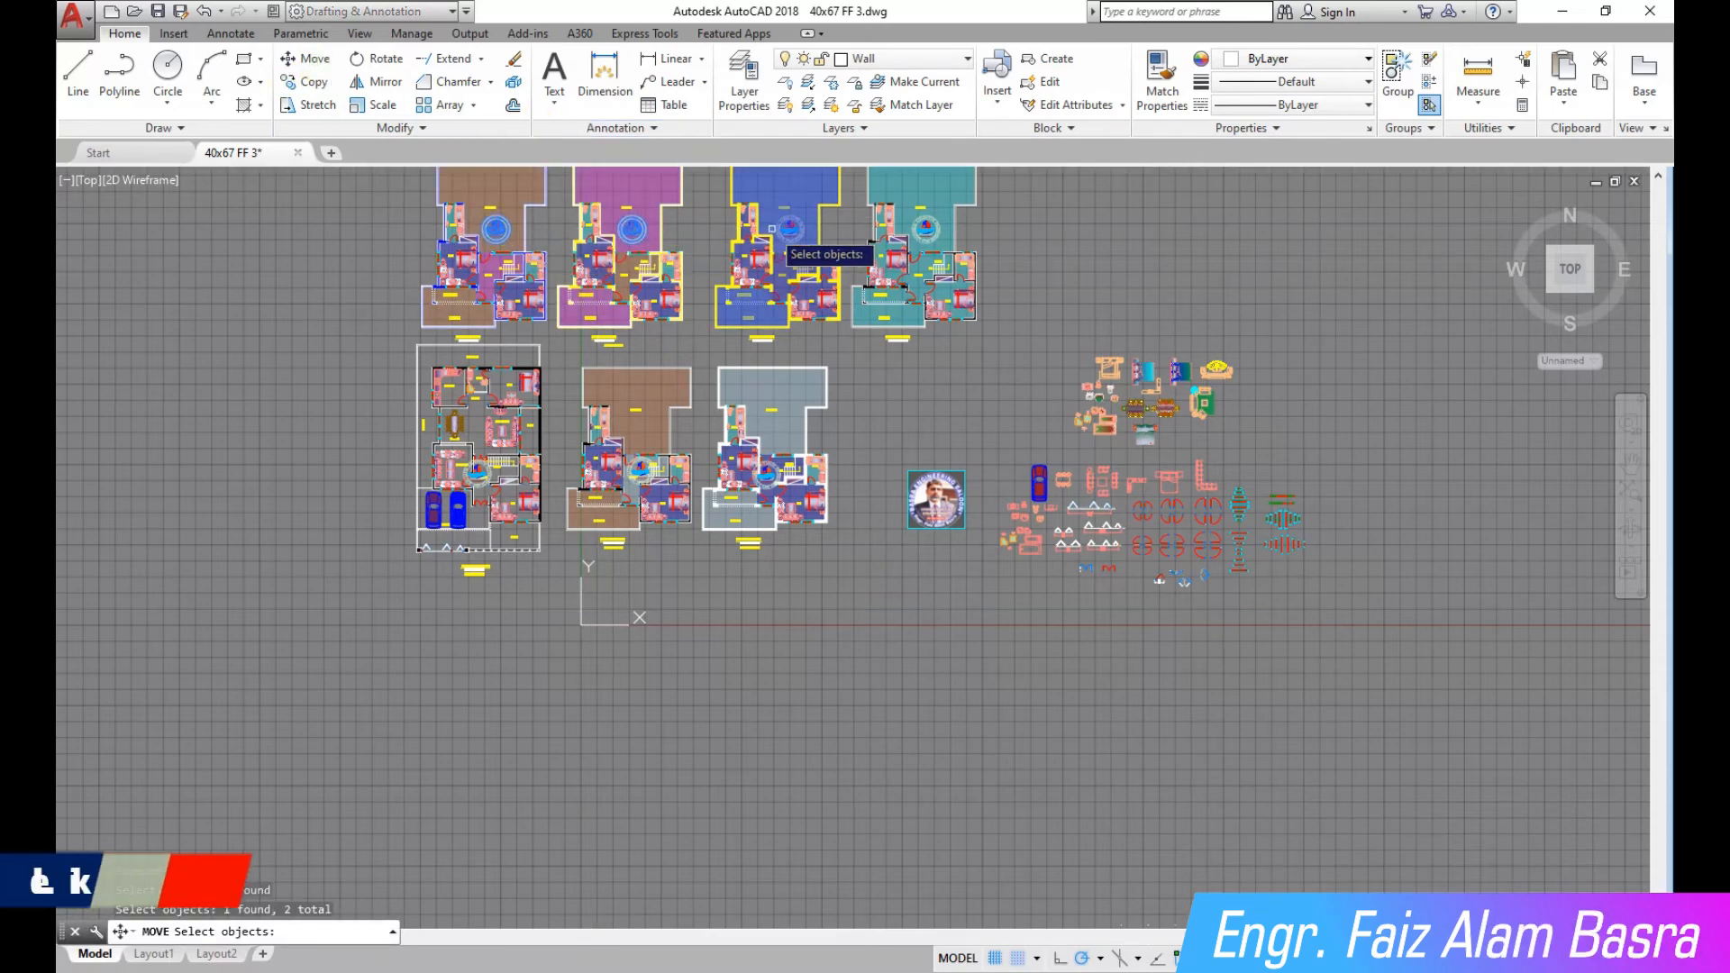
key("Return")
left_click(1013, 249)
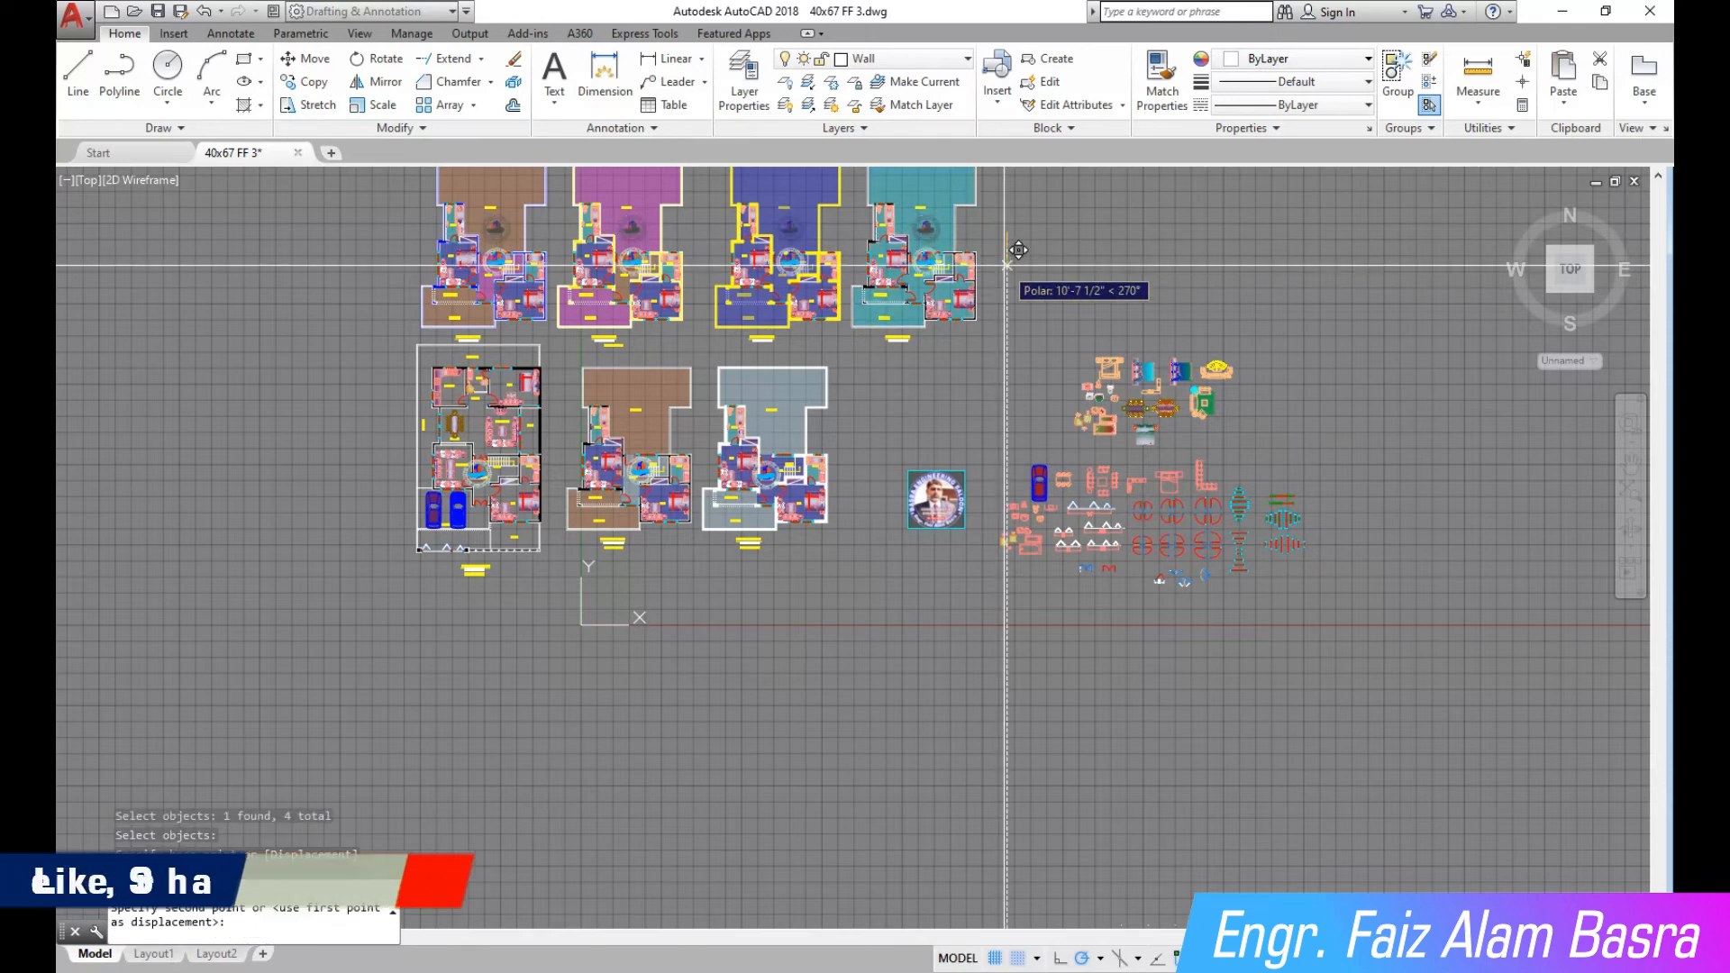
scroll(1018, 250, "up", 5)
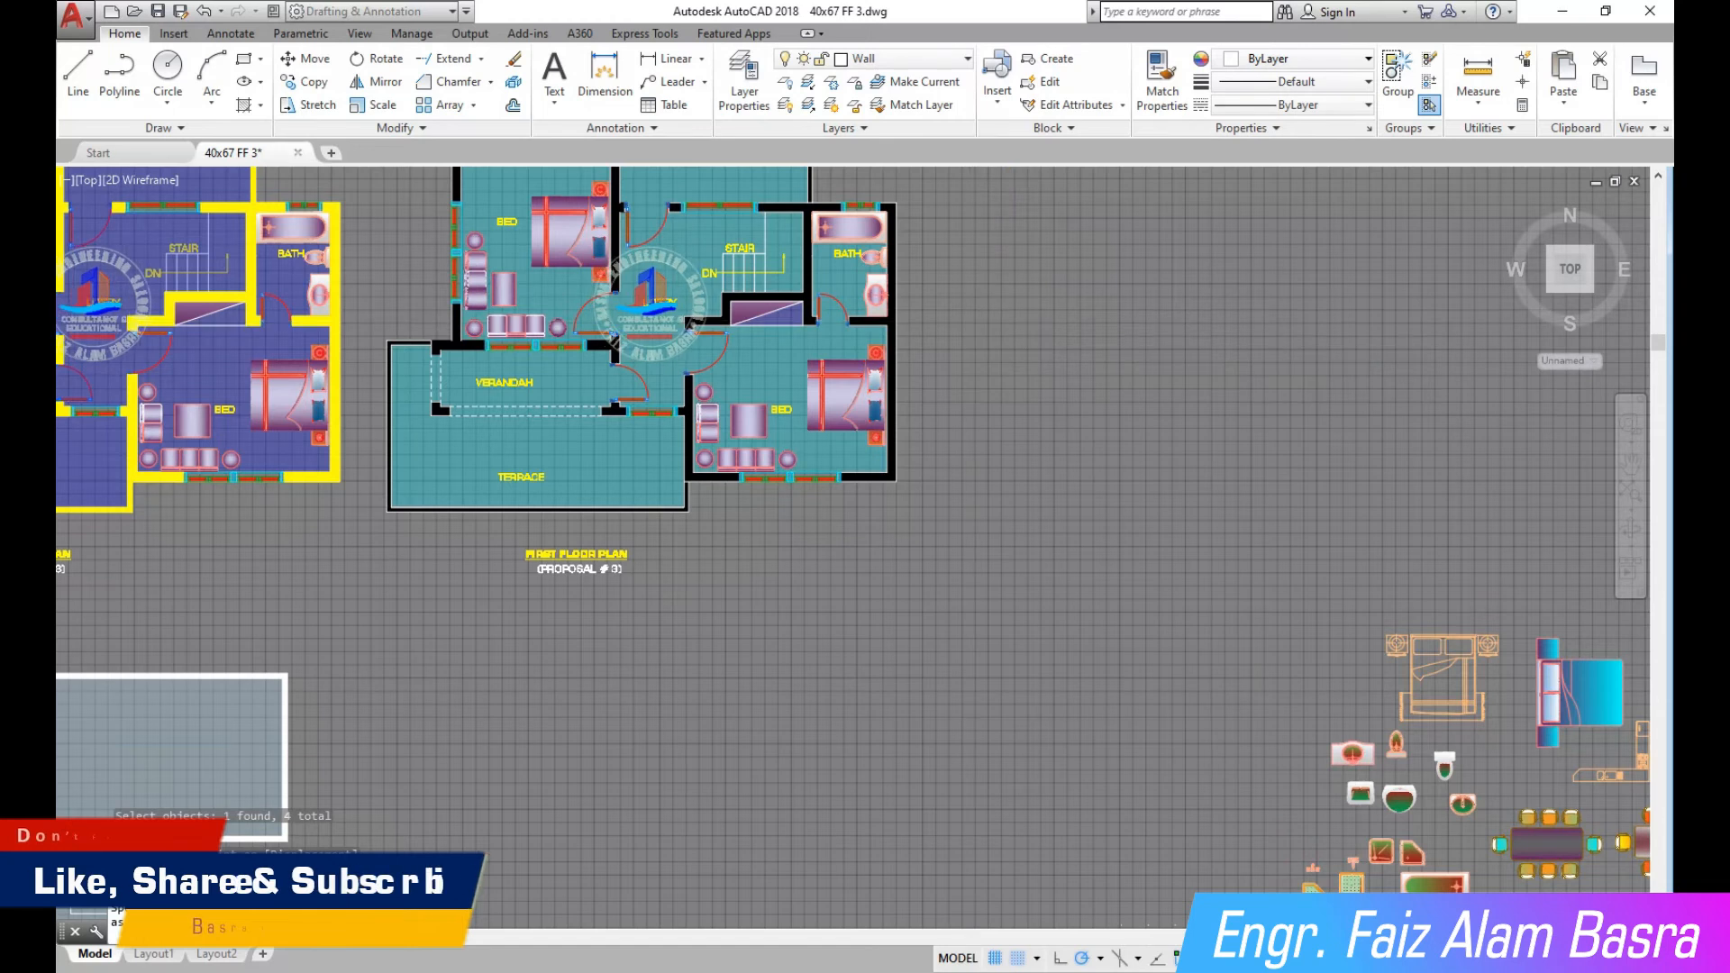
scroll(1155, 403, "down", 2)
scroll(1265, 374, "down", 2)
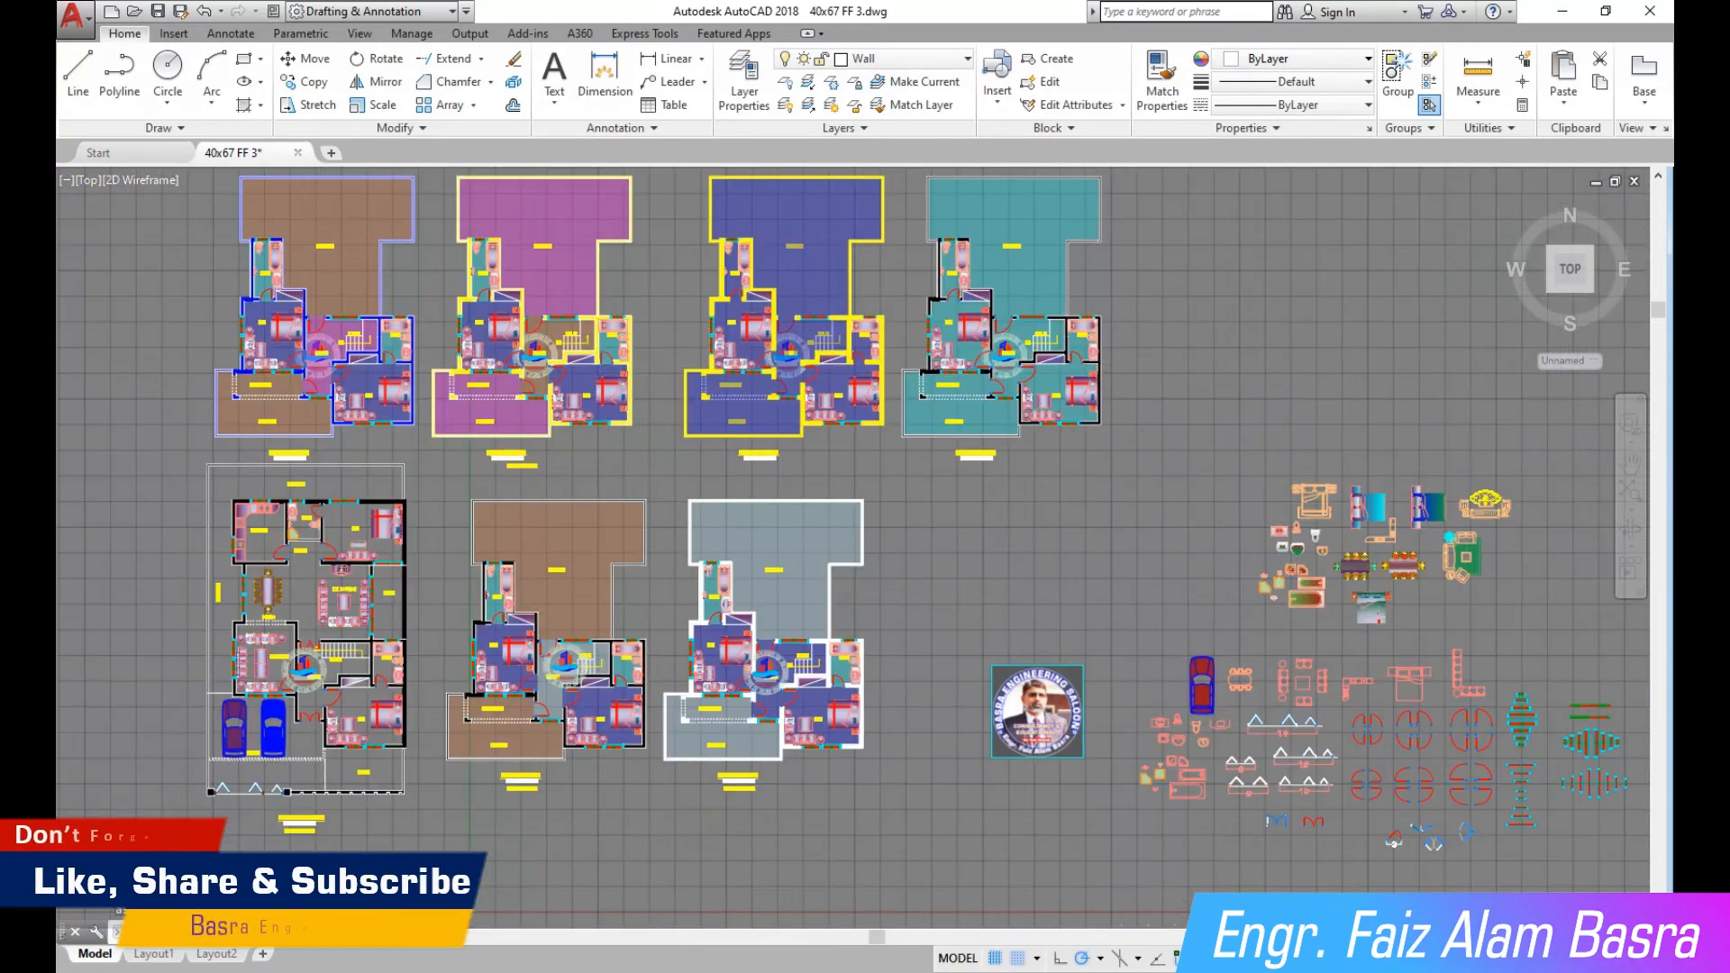
Bring the four logos on the upper row's lobbies to the front of the draw order
scroll(343, 343, "up", 3)
left_click(239, 335)
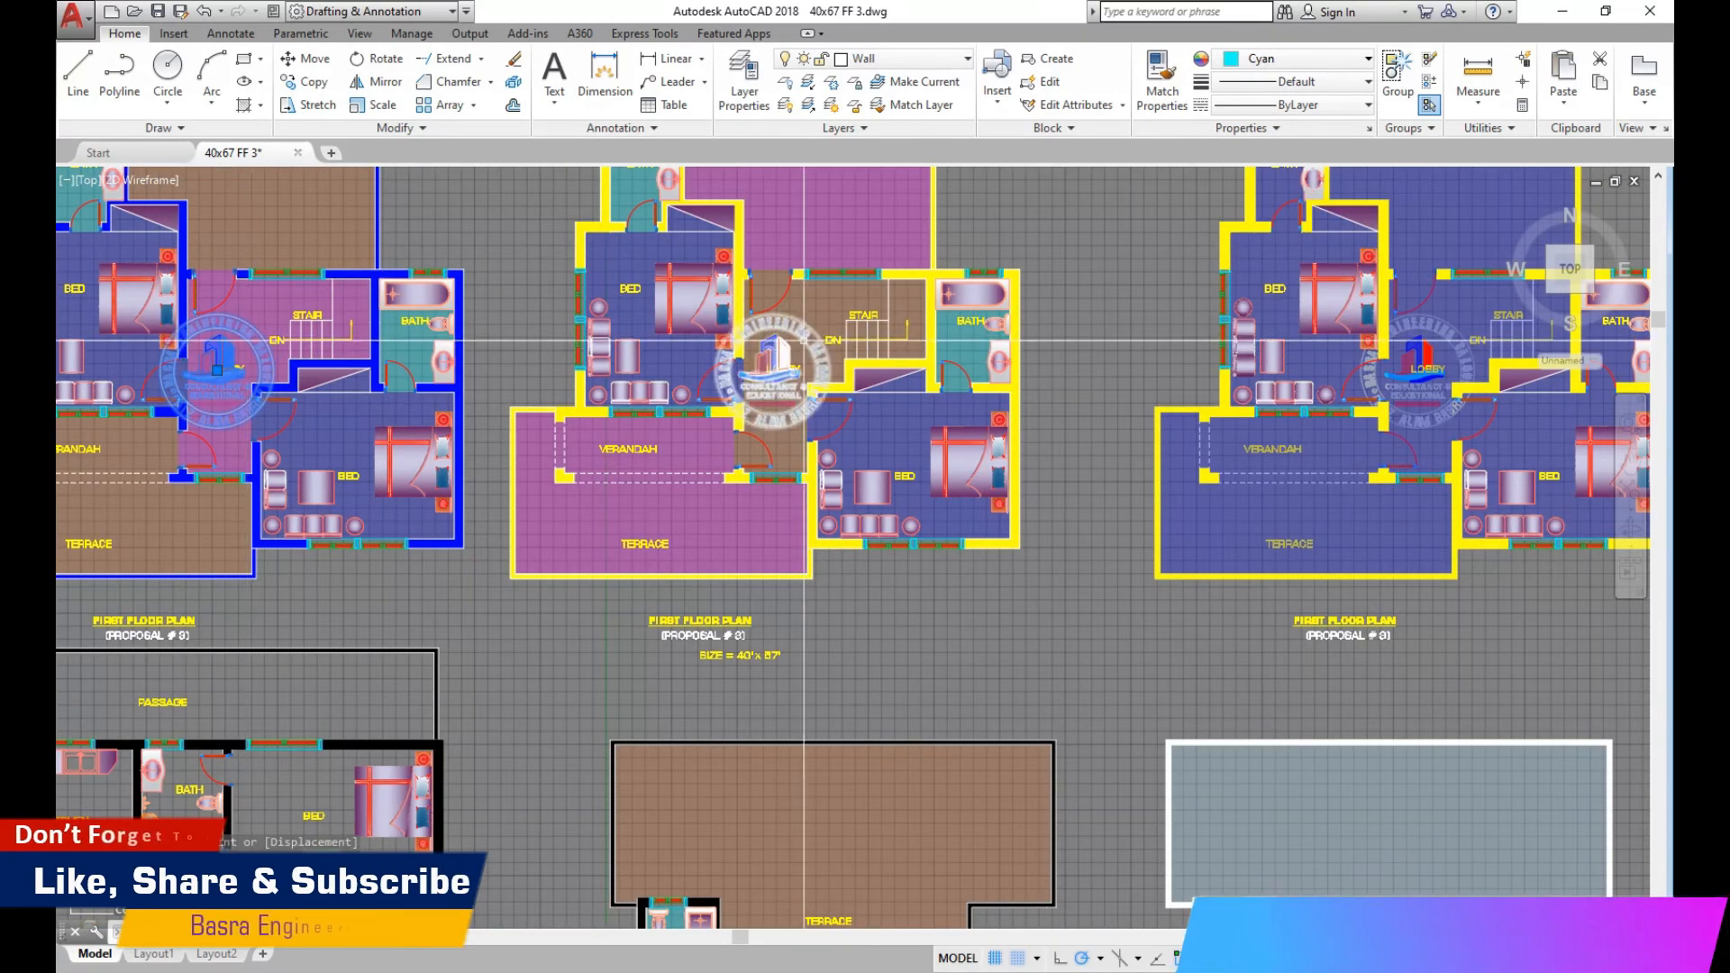
scroll(726, 399, "down", 2)
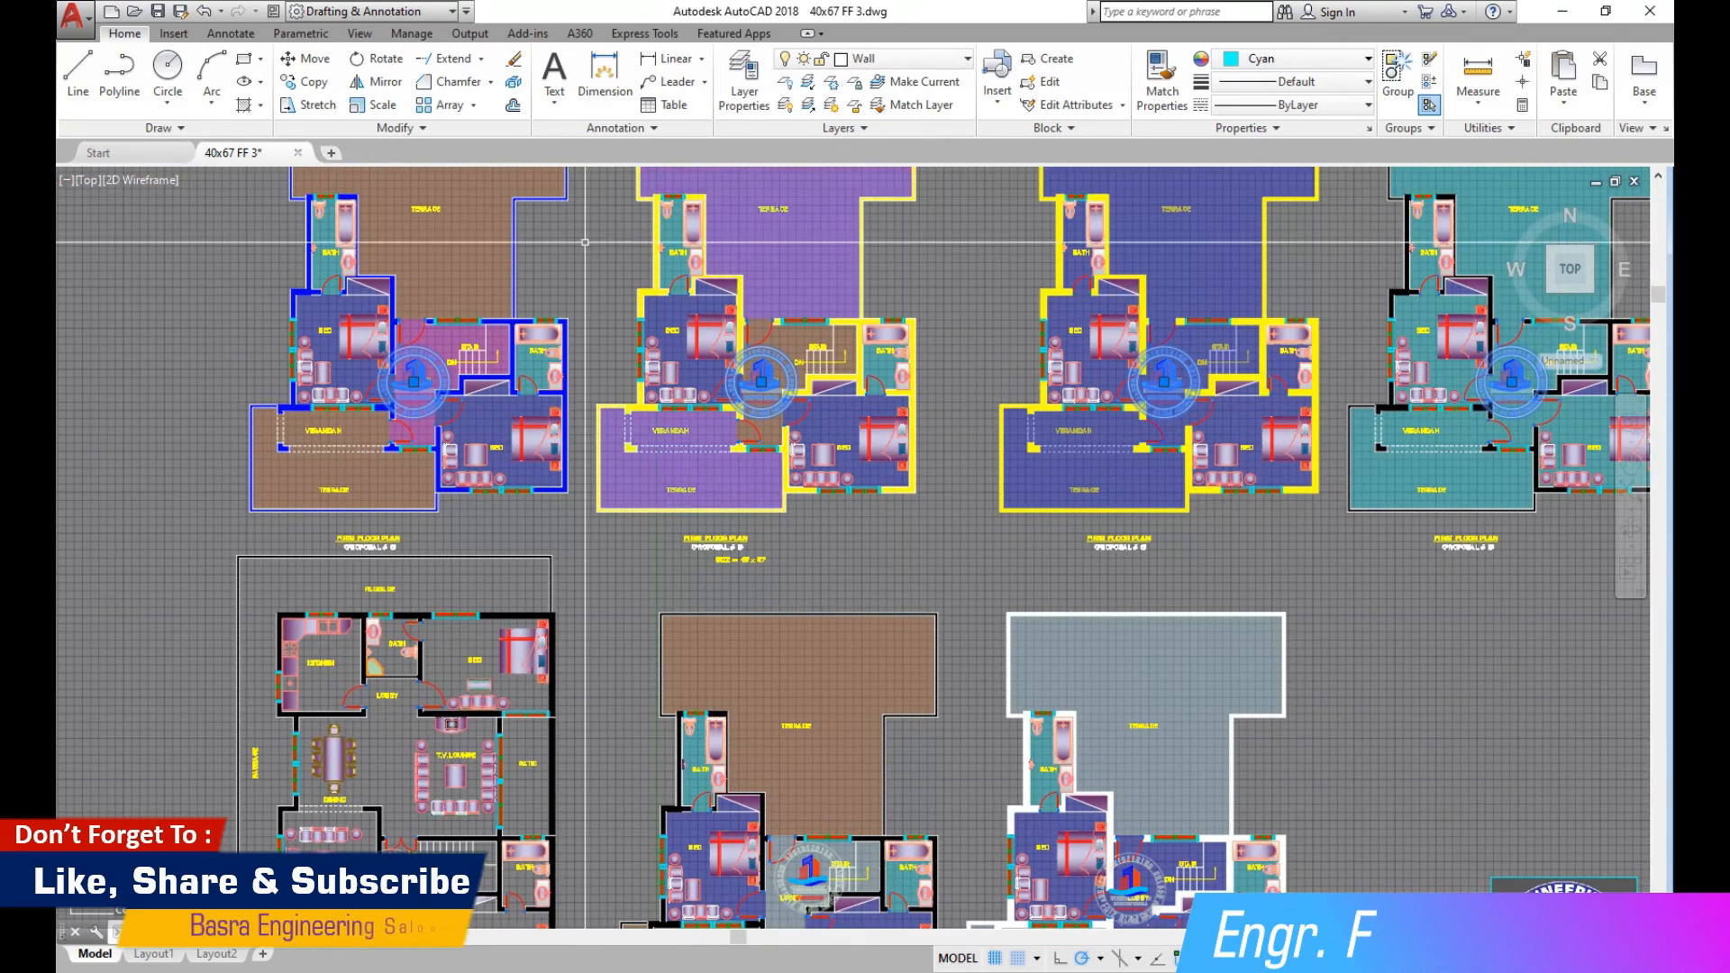
left_click(401, 129)
left_click(484, 173)
left_click(509, 205)
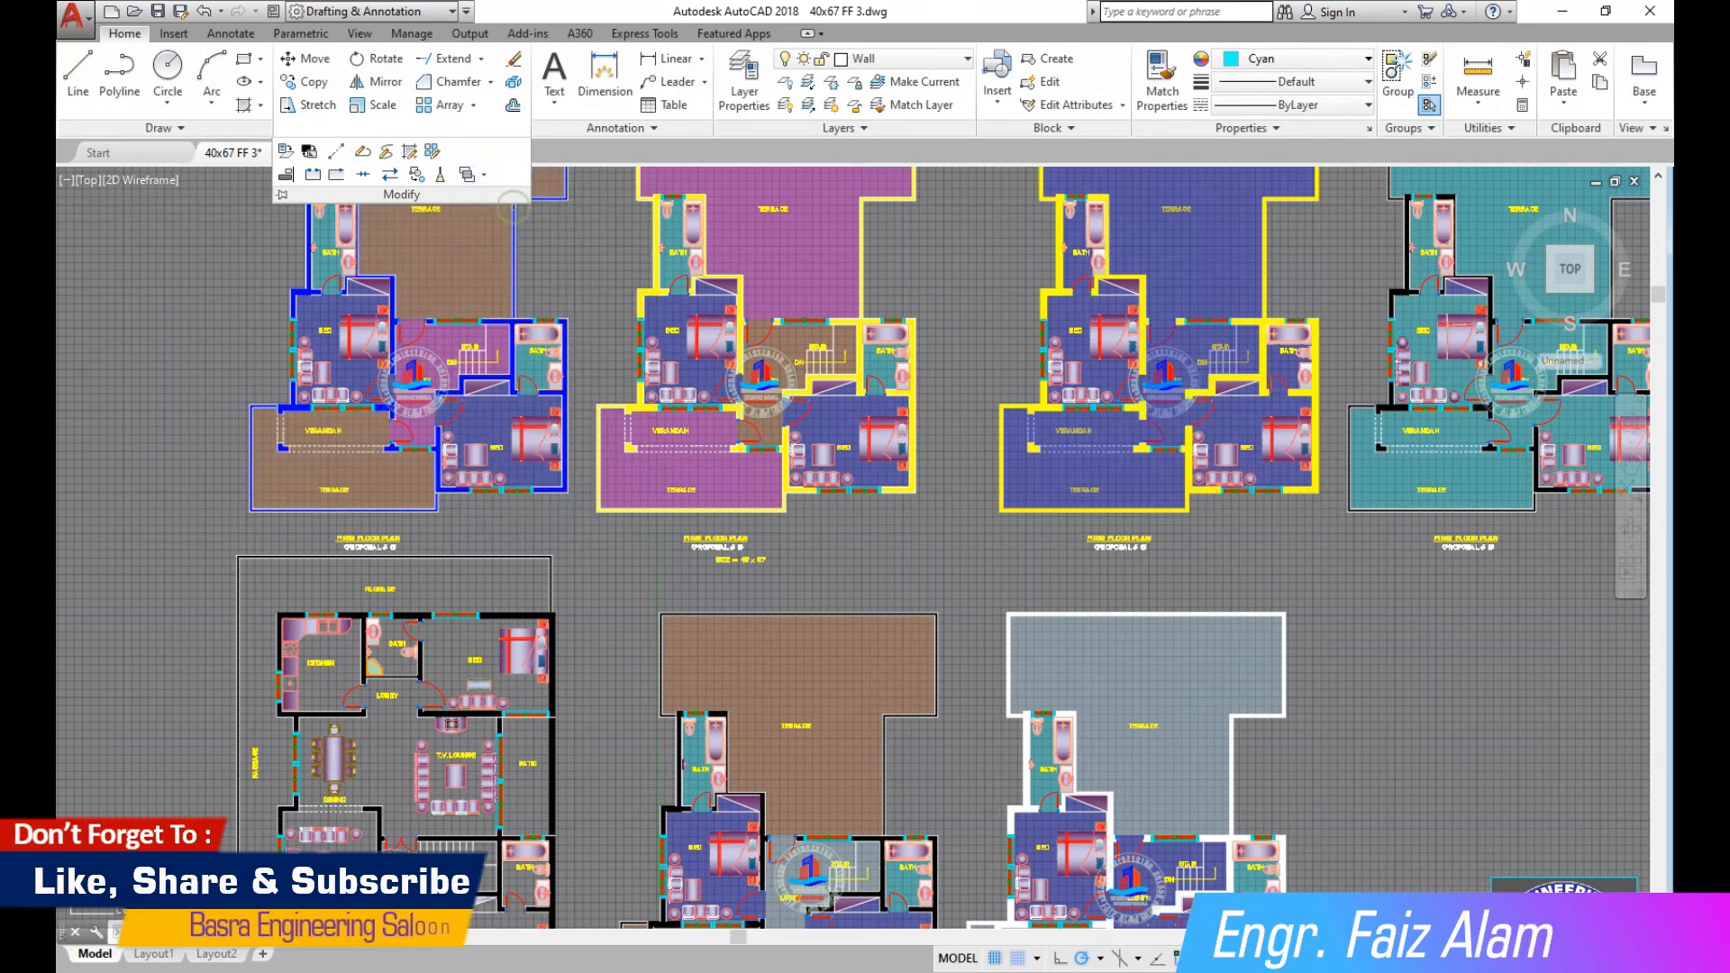
Examine how the logos sit on the upper row's lobbies, especially on the yellow-walled copy with the blue floor
scroll(846, 487, "down", 3)
mouse_move(845, 486)
middle_mouse_down()
mouse_move(845, 598)
mouse_move(841, 429)
middle_mouse_up()
scroll(838, 484, "down", 2)
scroll(862, 487, "up", 4)
right_click(894, 393)
left_click(914, 402)
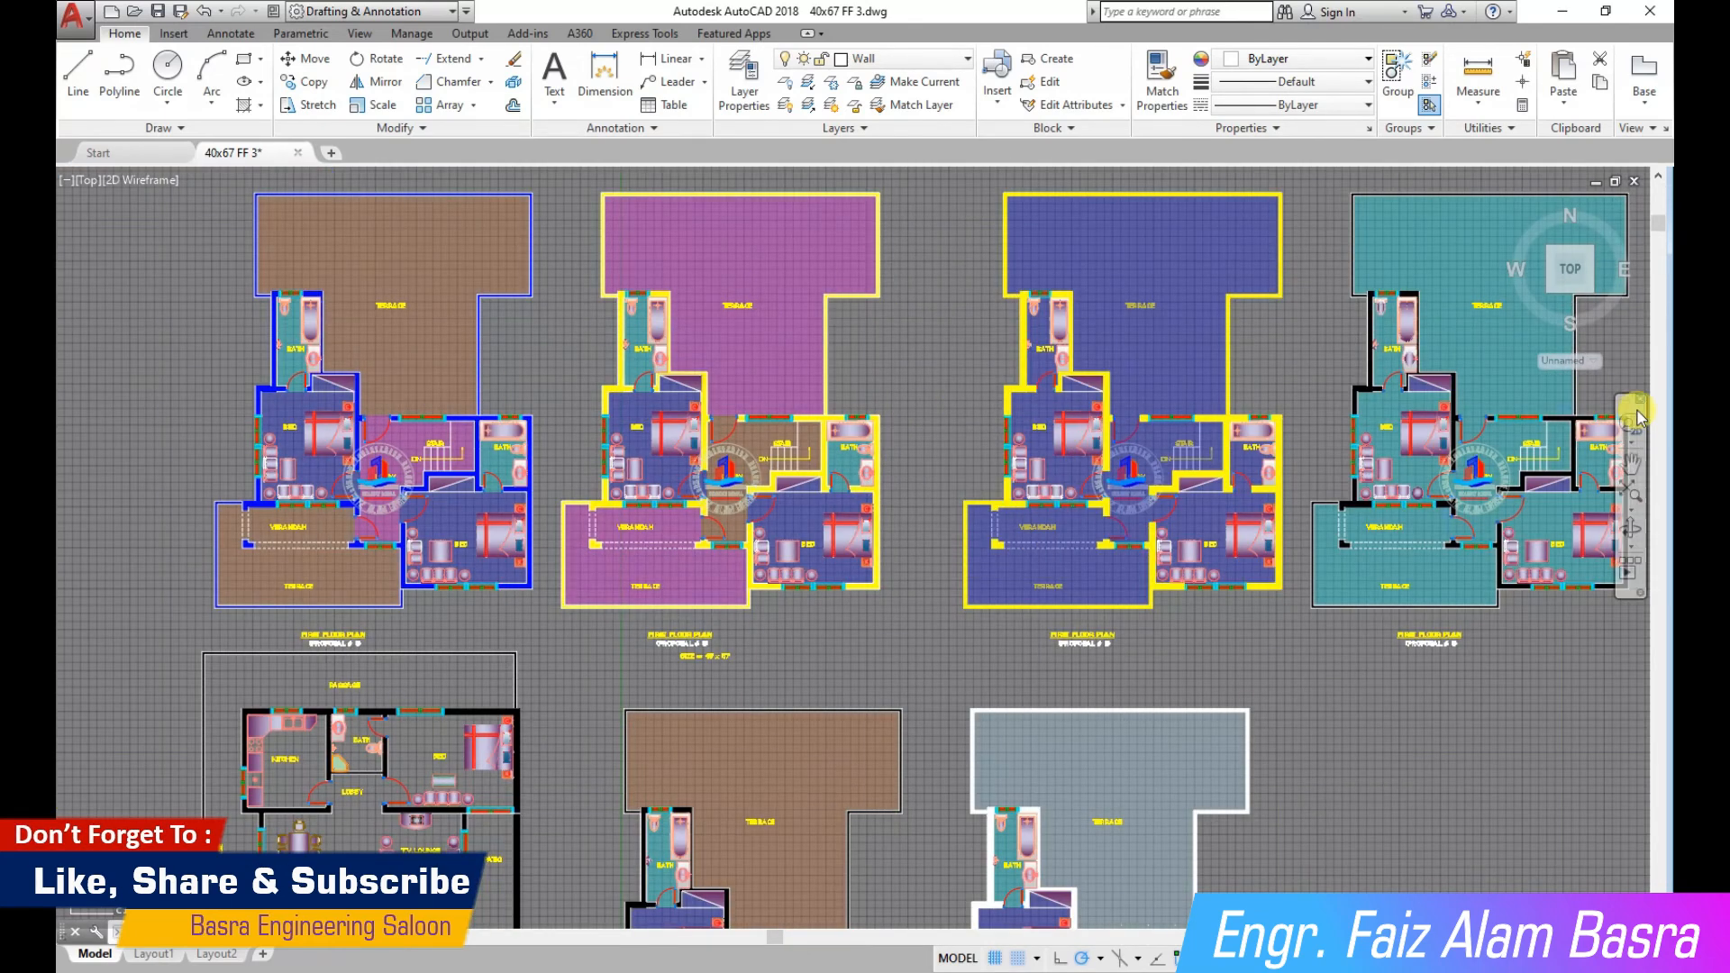
mouse_move(1259, 482)
left_mouse_down()
mouse_move(1126, 606)
mouse_move(1100, 609)
left_mouse_up()
scroll(965, 576, "up", 2)
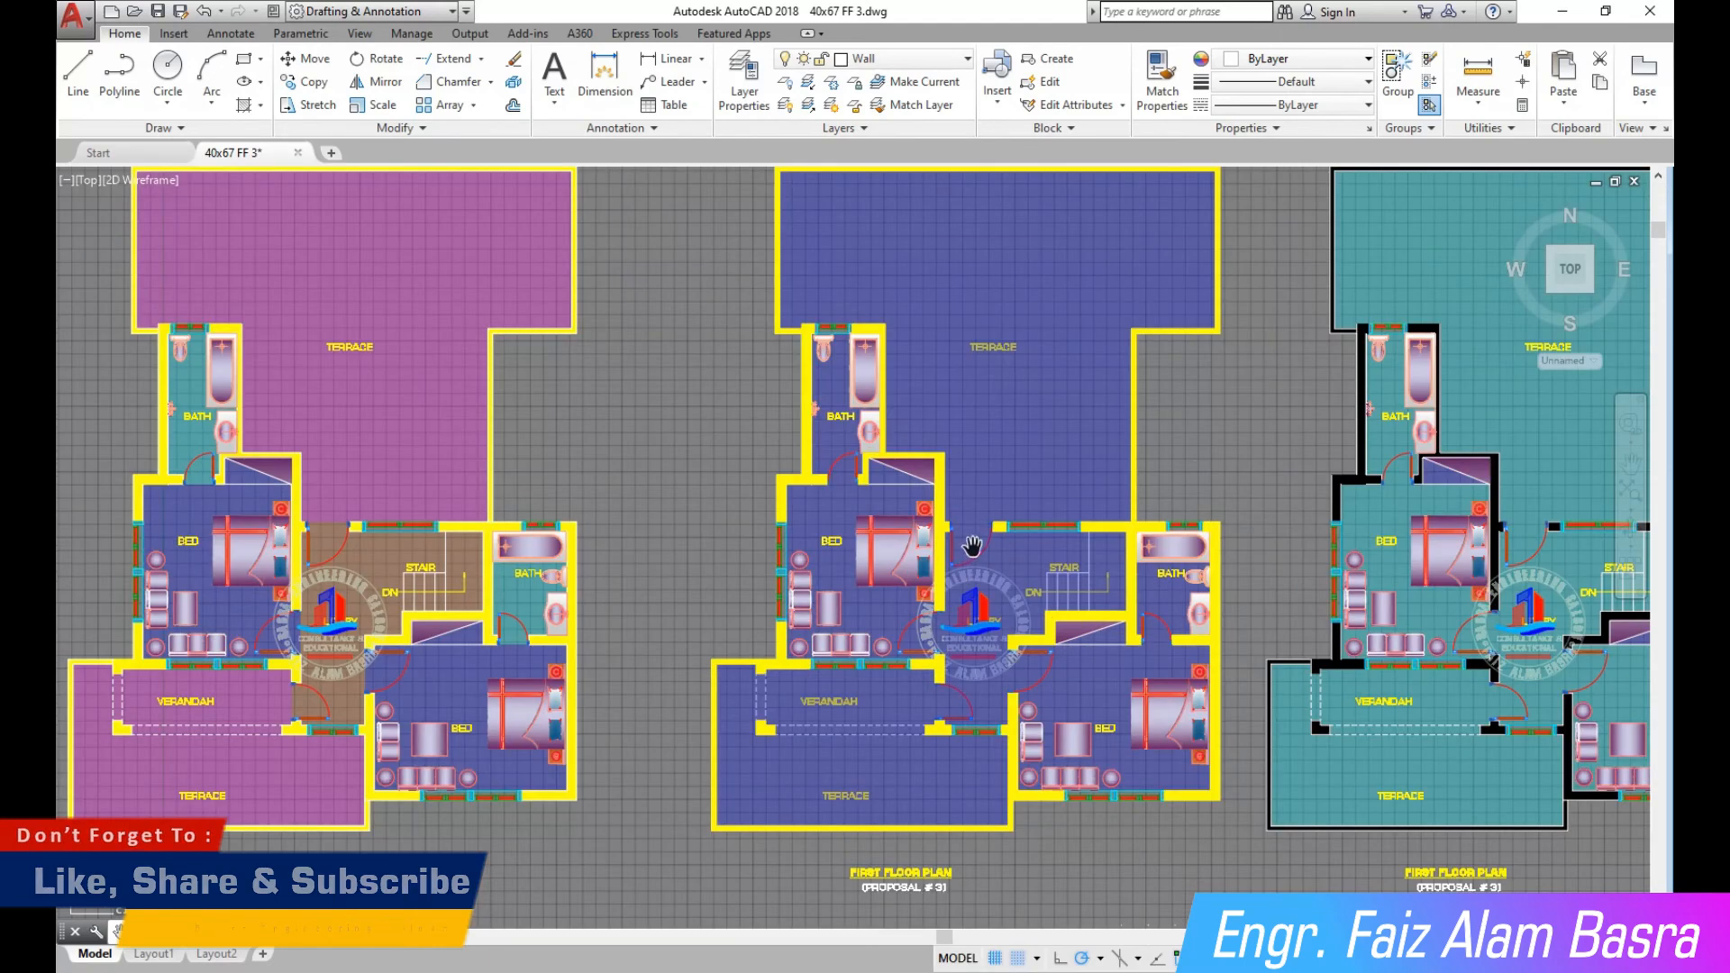
scroll(699, 537, "up", 2)
left_click_drag(699, 537, 505, 405)
scroll(545, 409, "up", 2)
scroll(519, 407, "down", 1)
left_click_drag(510, 434, 372, 421)
scroll(600, 494, "up", 2)
right_click(226, 343)
left_click(261, 351)
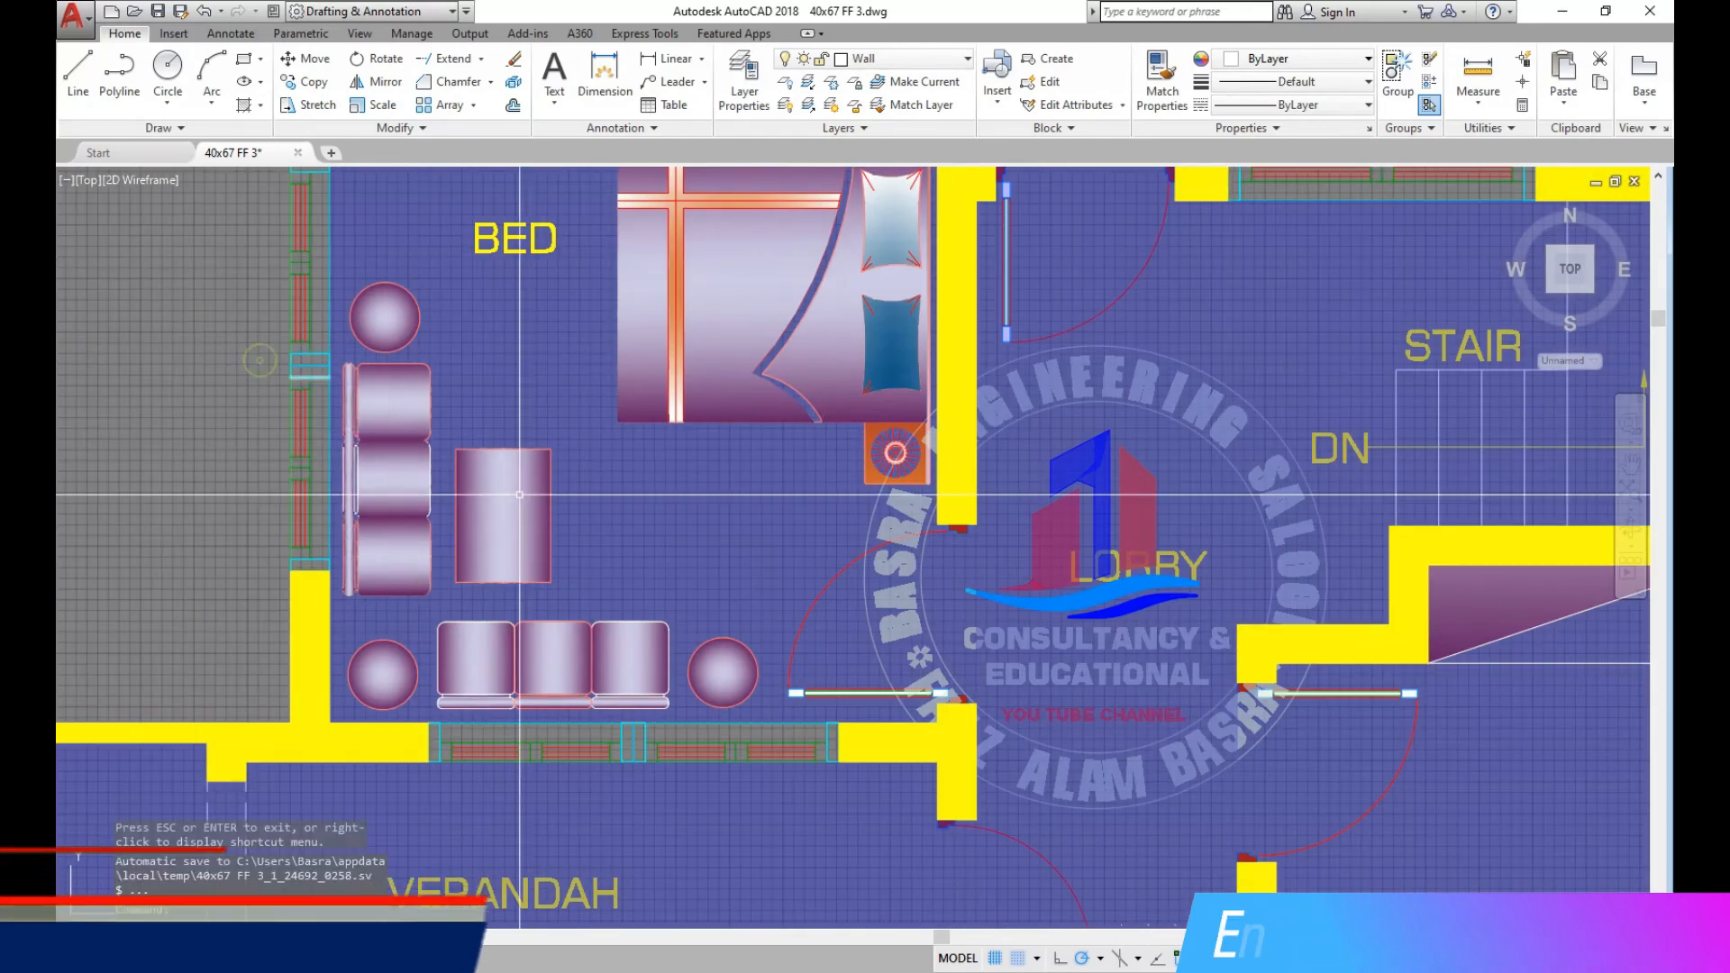
Bring the logo on the lobby of the yellow-walled, blue-floored copy to the front of the draw order
left_click(401, 128)
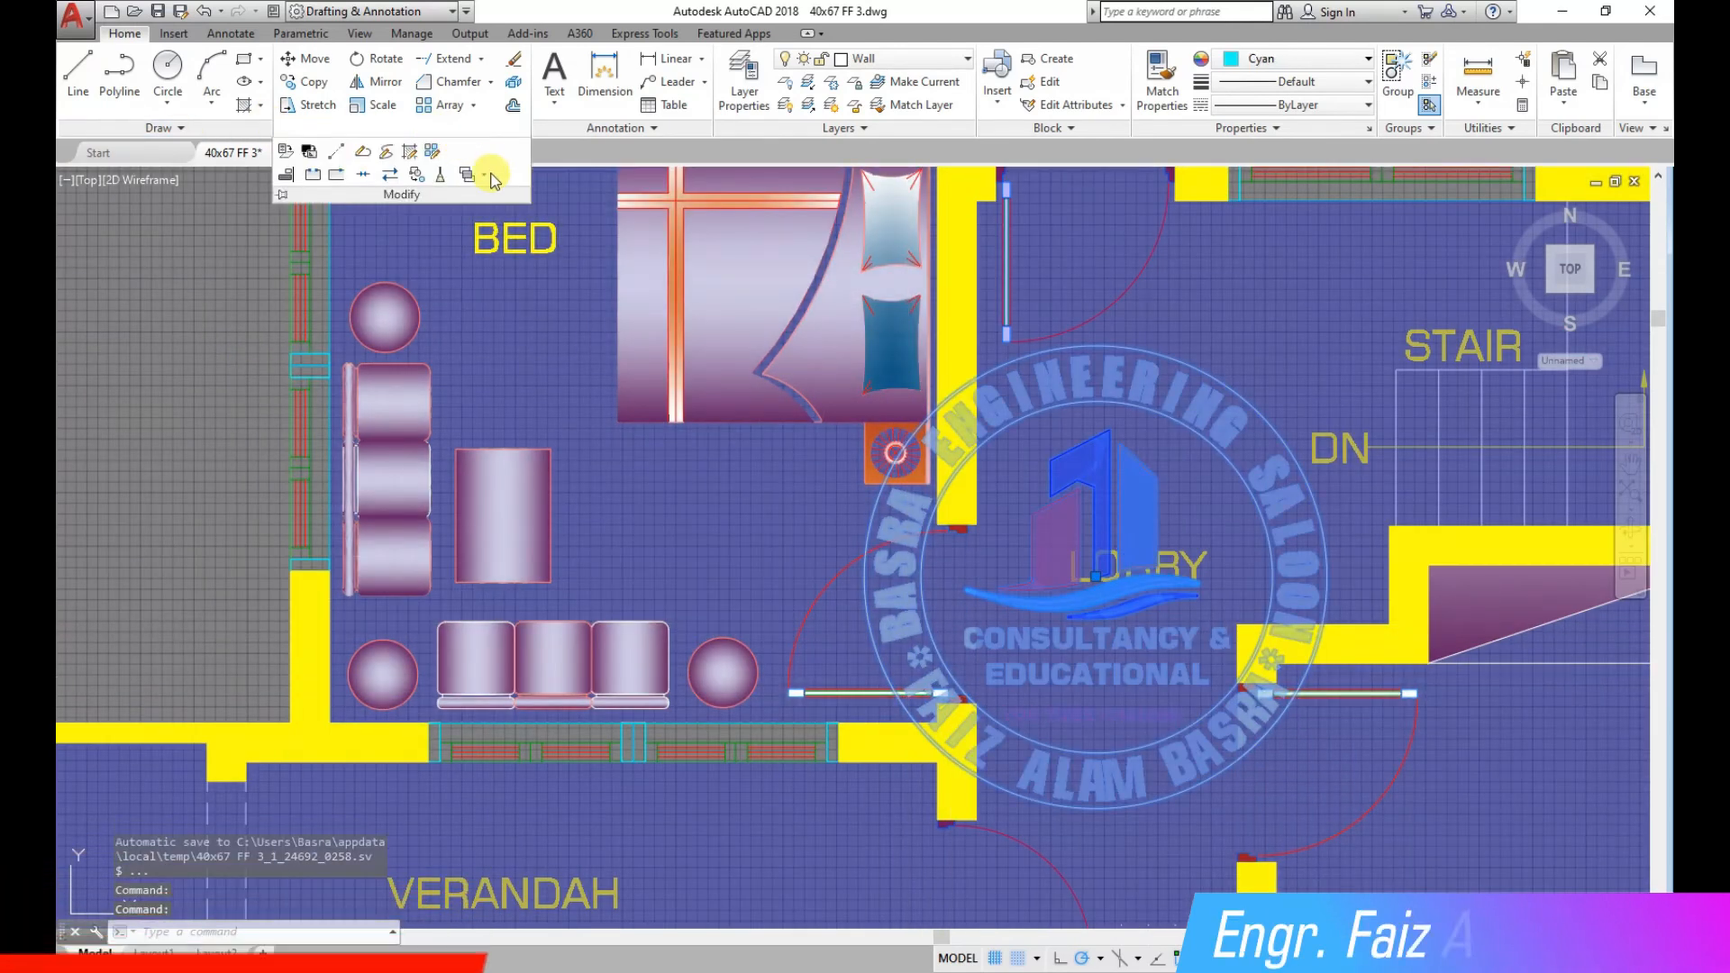
left_click(487, 178)
left_click(541, 201)
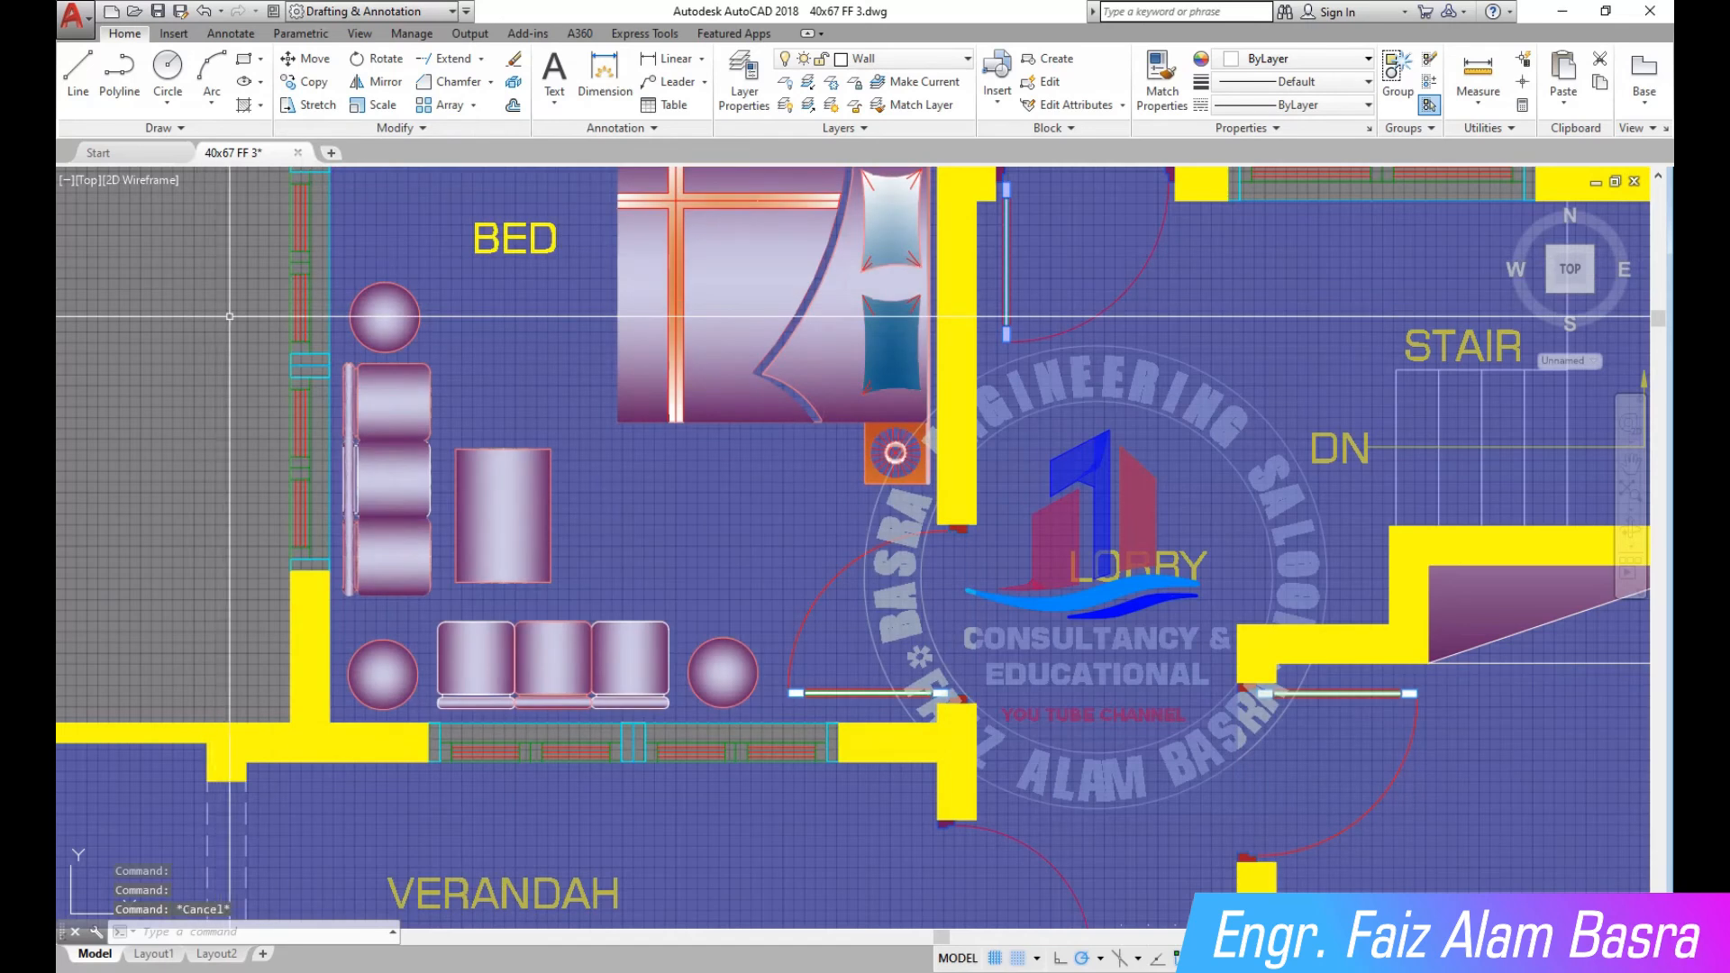
scroll(325, 344, "down", 2)
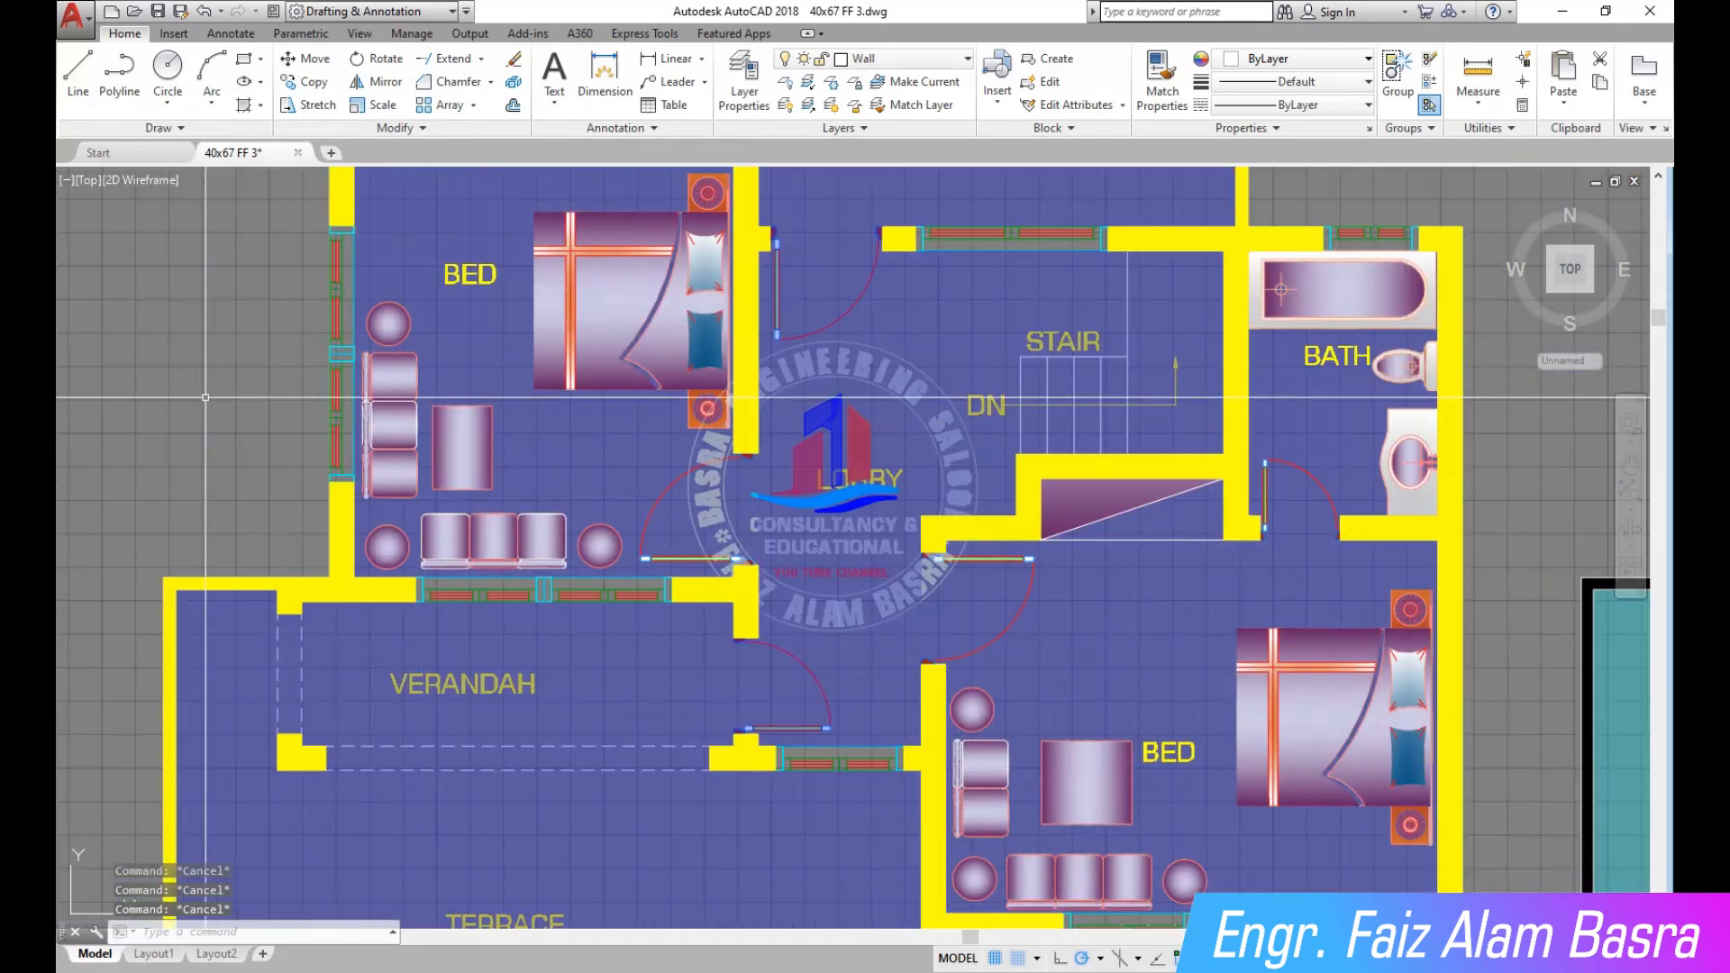
scroll(1021, 582, "up", 4)
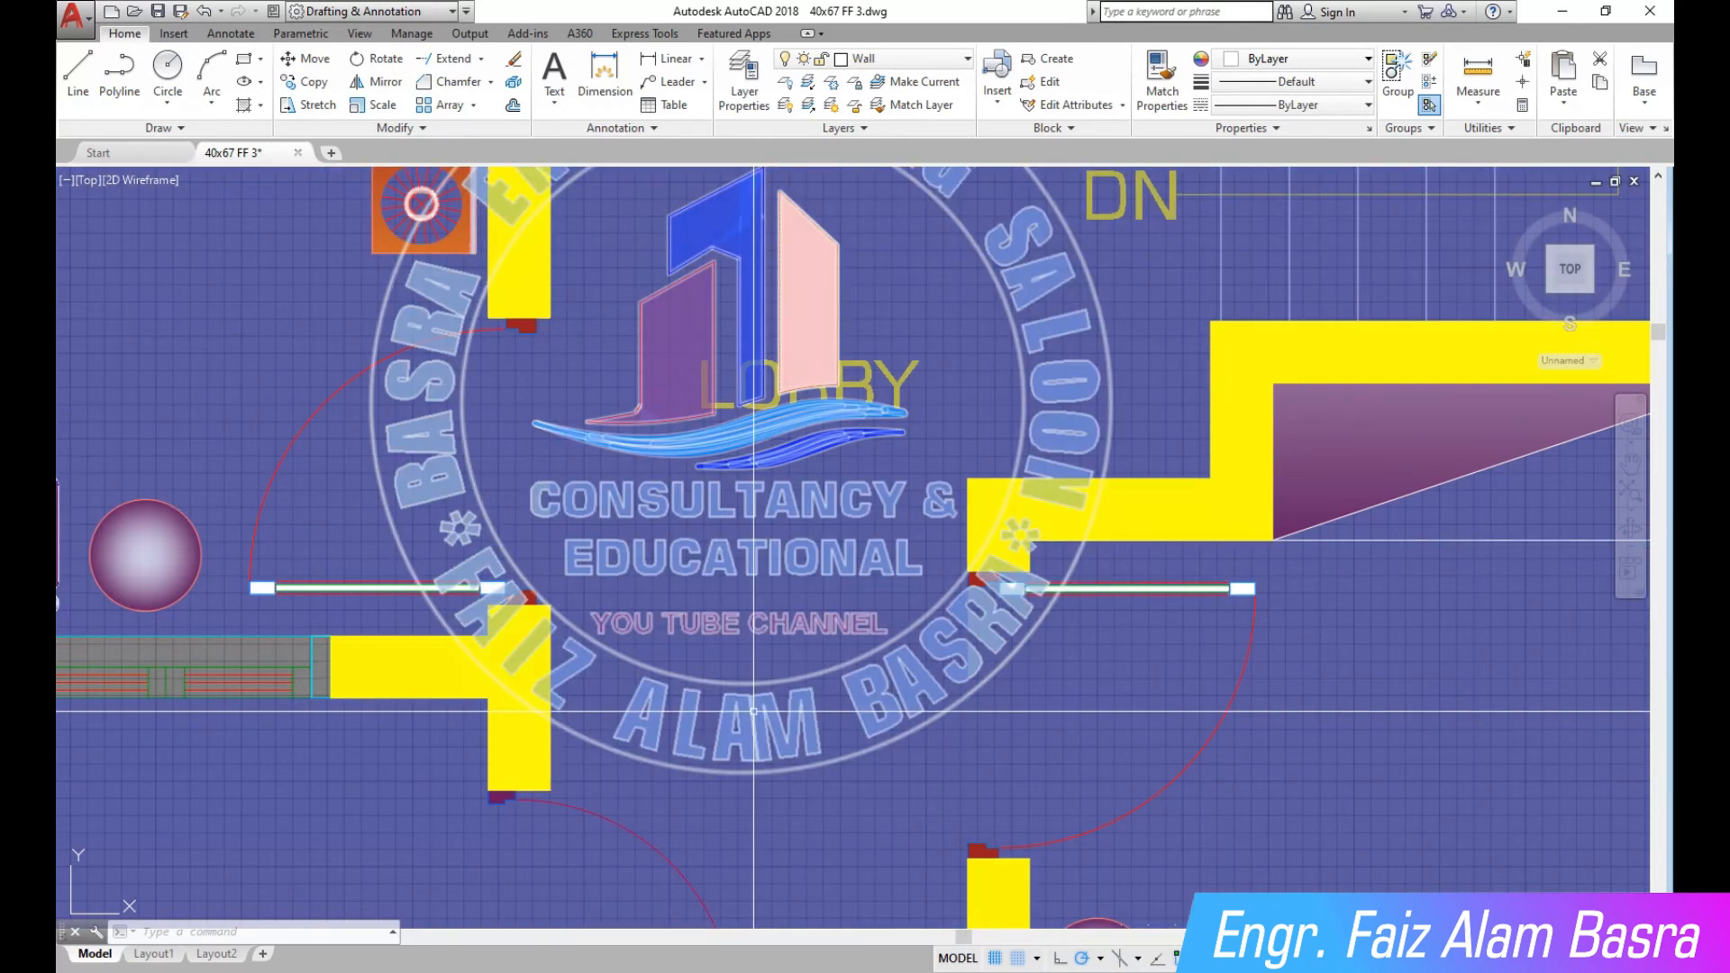
left_click(754, 710)
left_click(423, 128)
key("Escape")
scroll(573, 416, "down", 5)
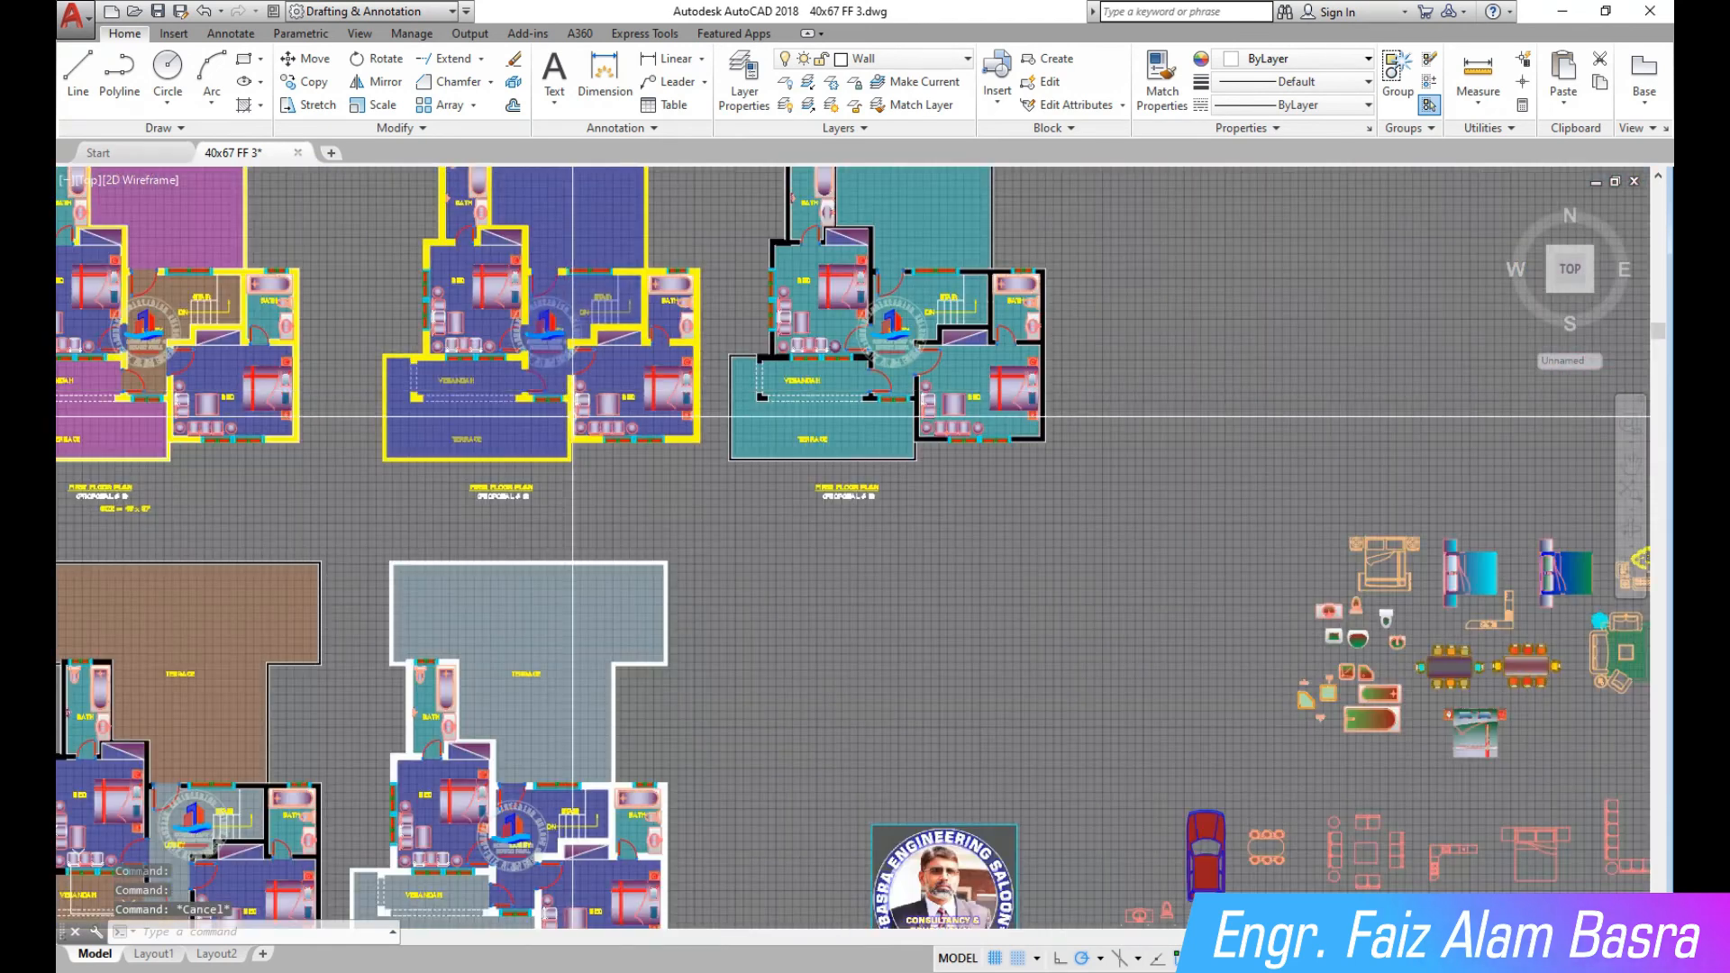
scroll(573, 416, "down", 3)
scroll(424, 362, "up", 3)
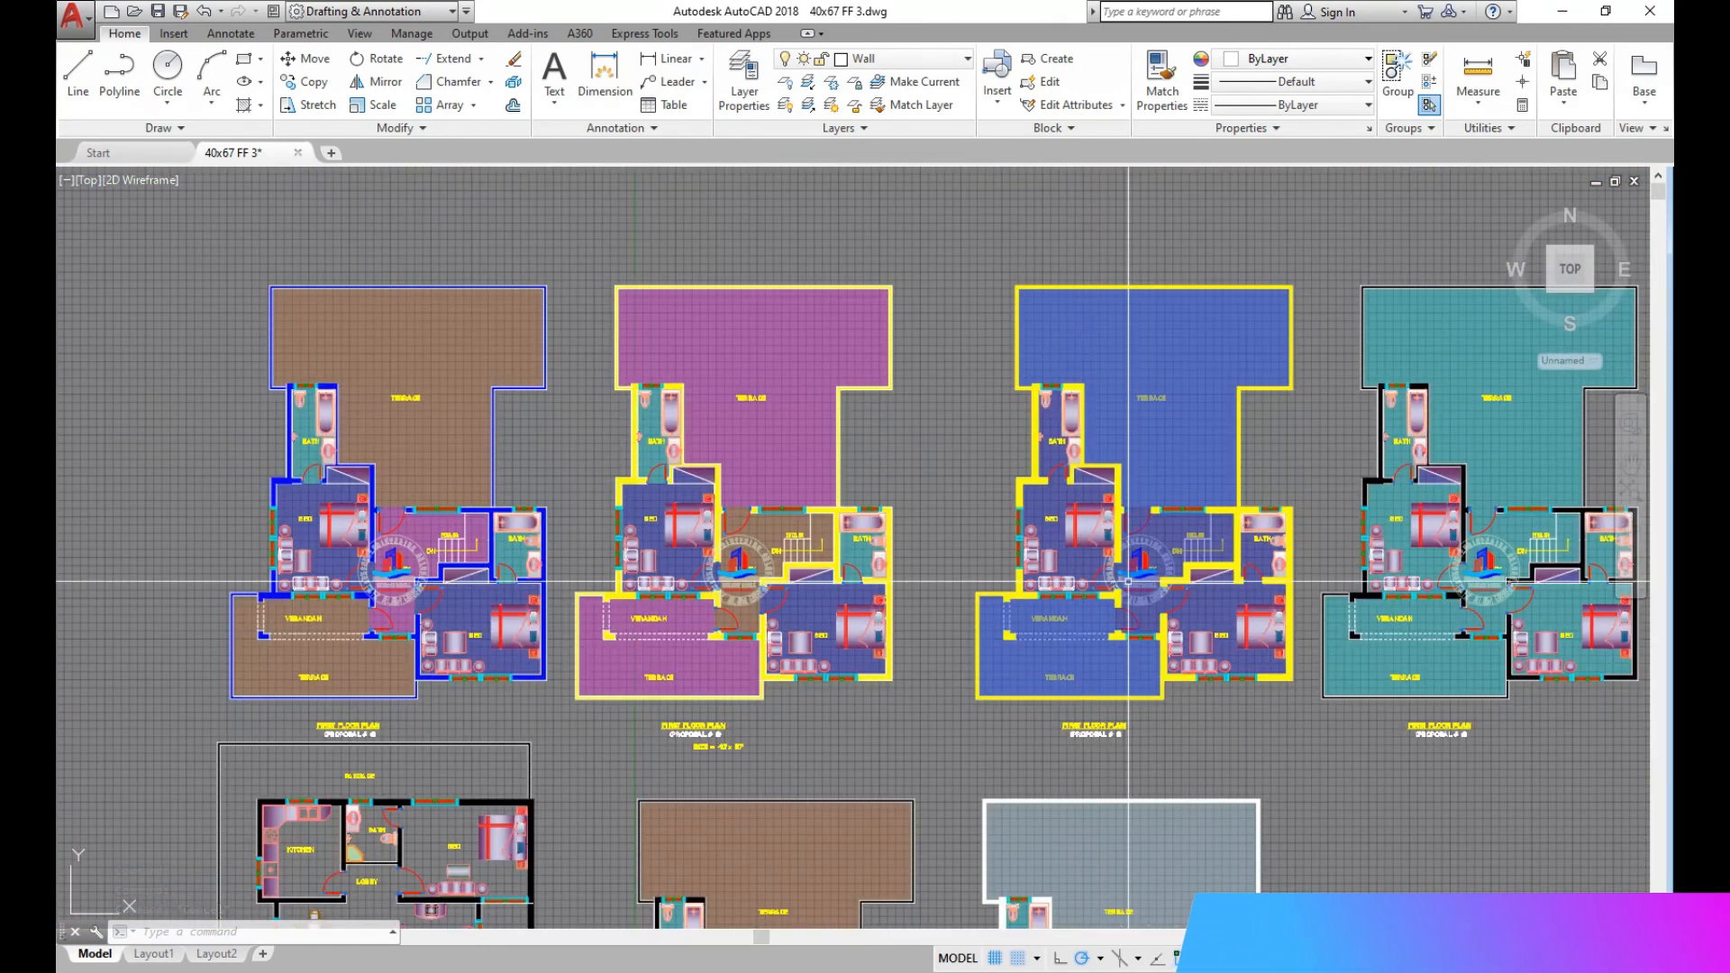